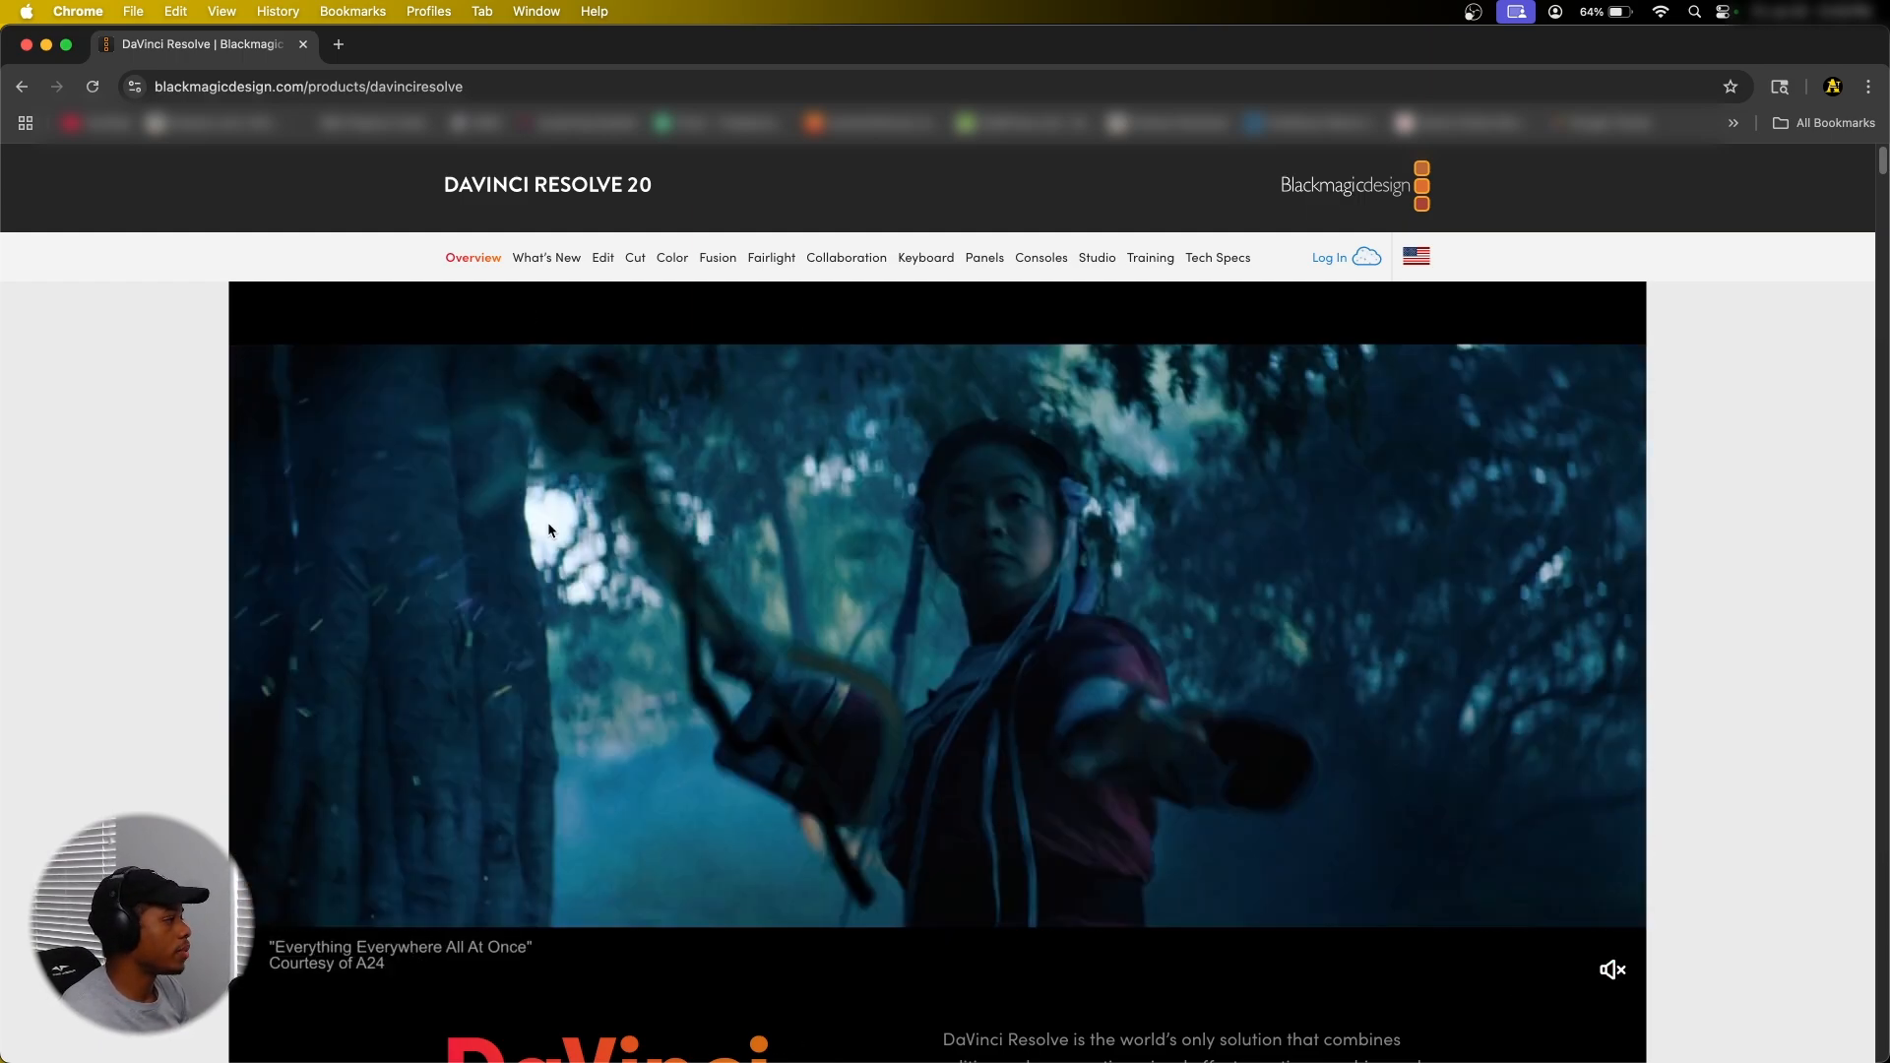
# Download the free edition of DaVinci Resolve 20 for Mac OS X from the Blackmagic Design product page
pyautogui.scroll(-6, 545, 549)
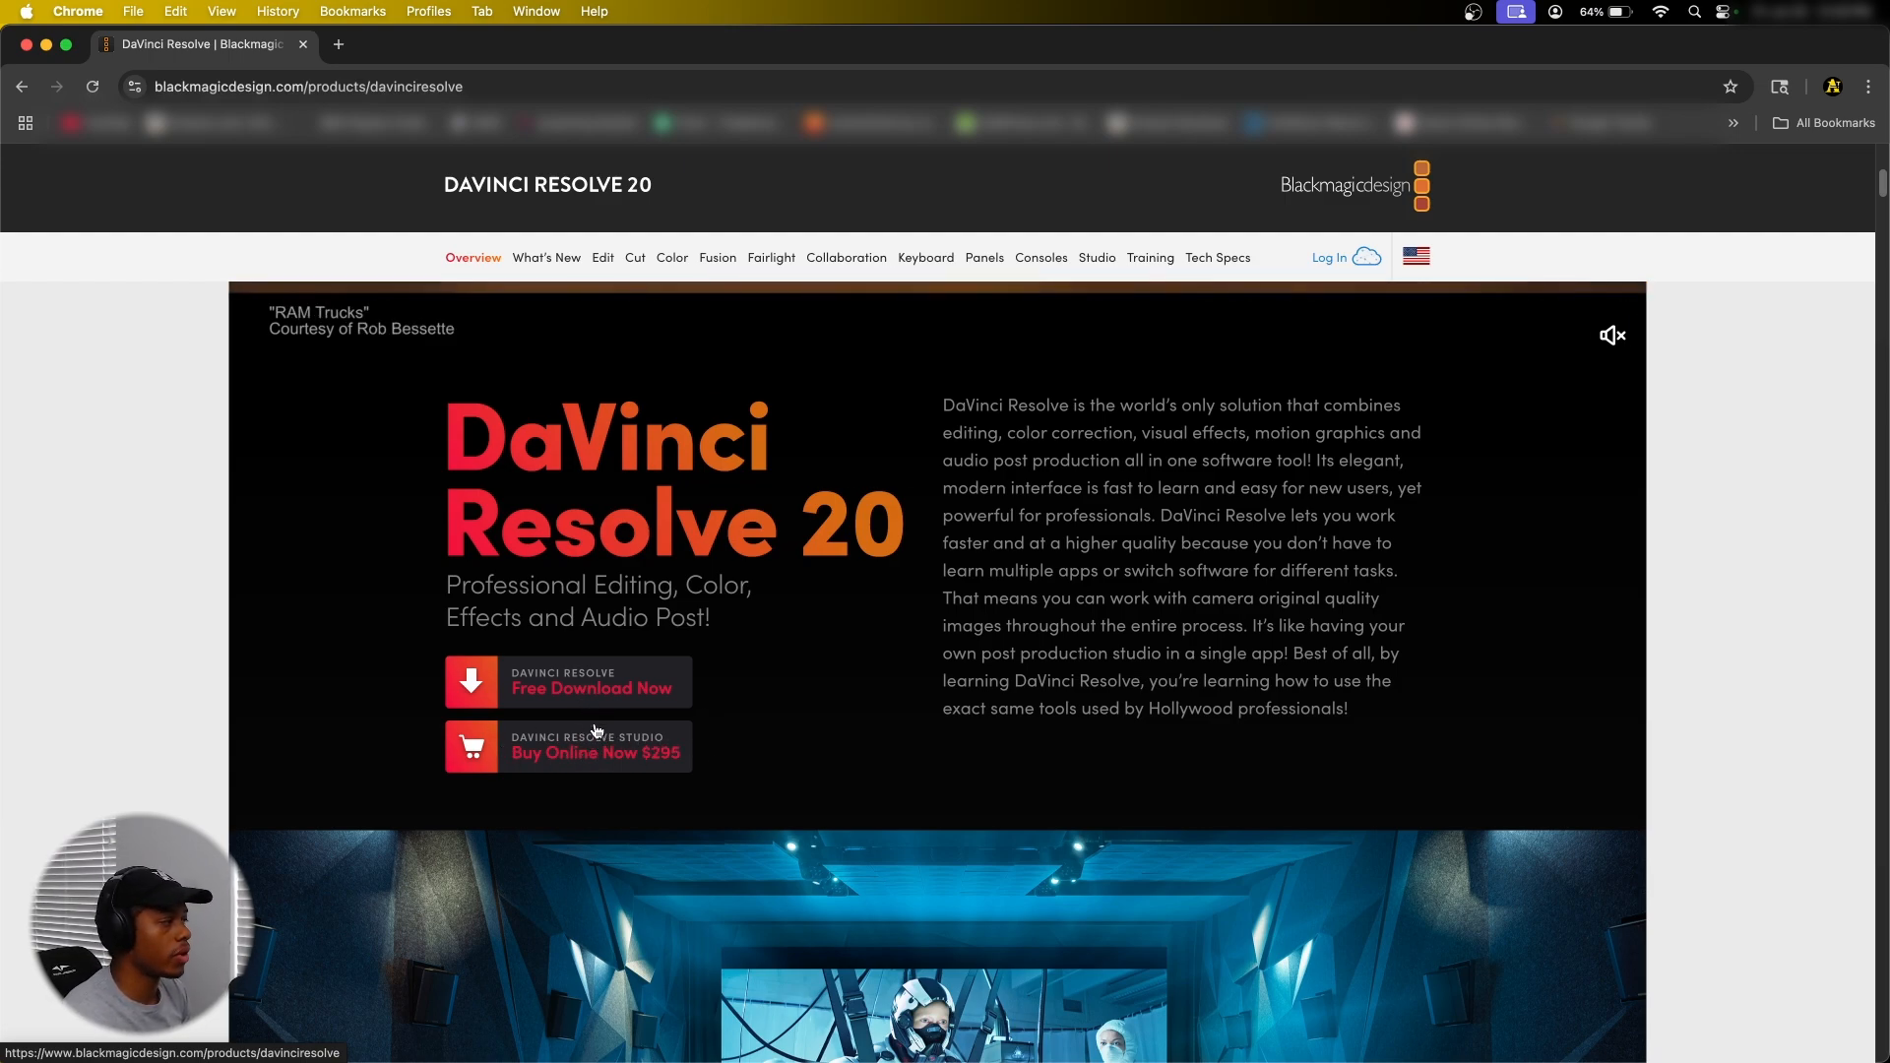
pyautogui.click(603, 680)
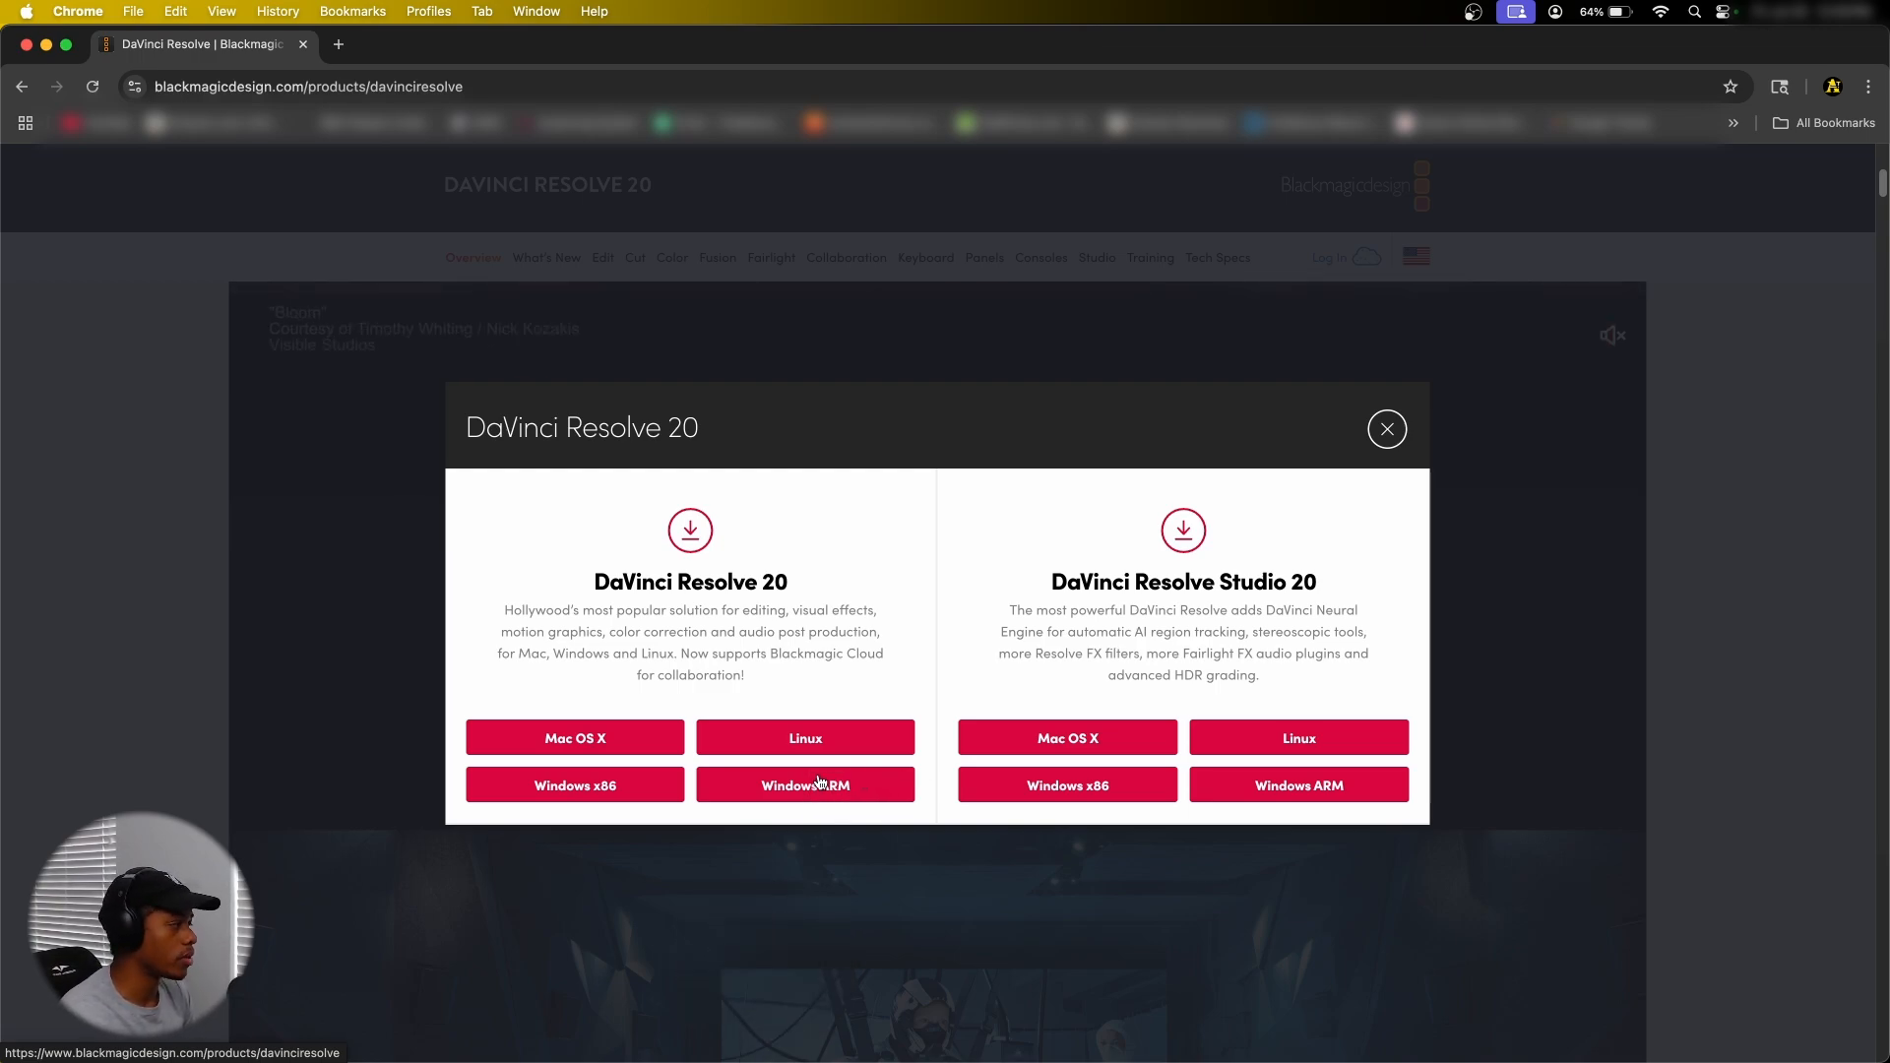
pyautogui.click(625, 778)
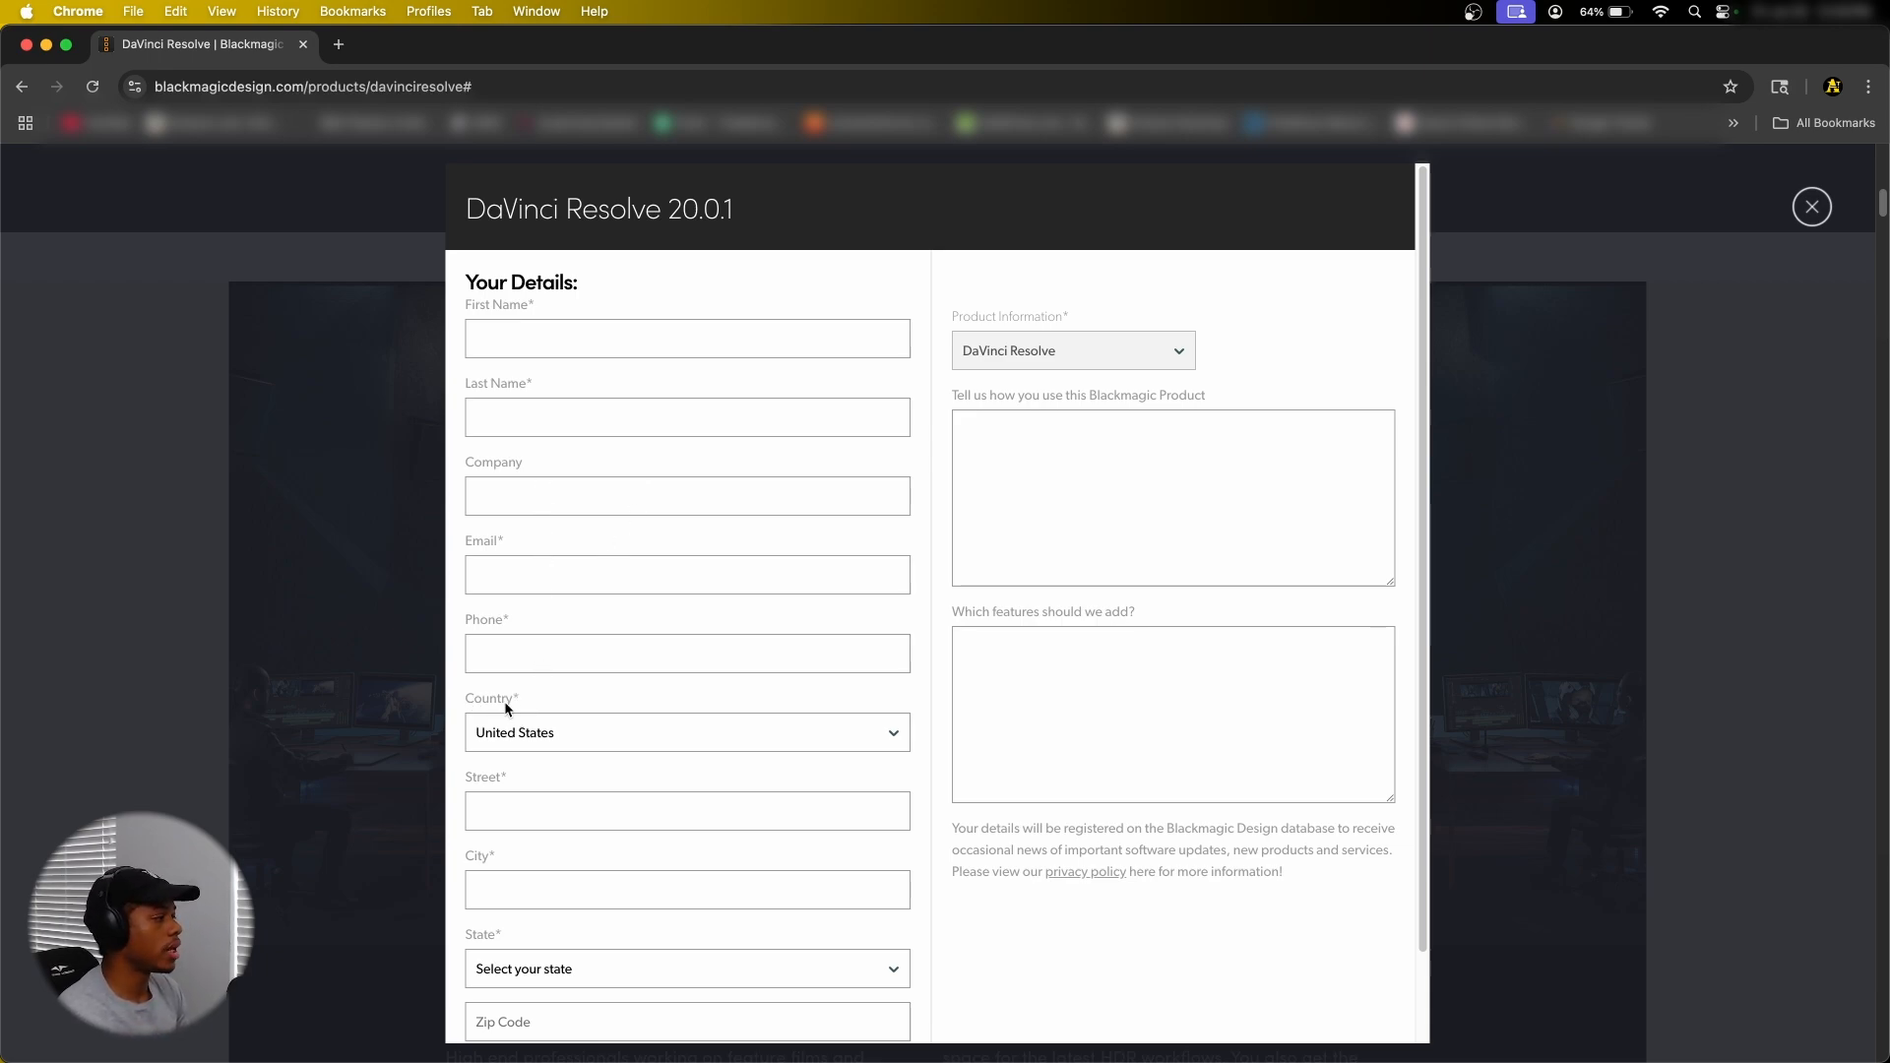
pyautogui.scroll(-2, 551, 714)
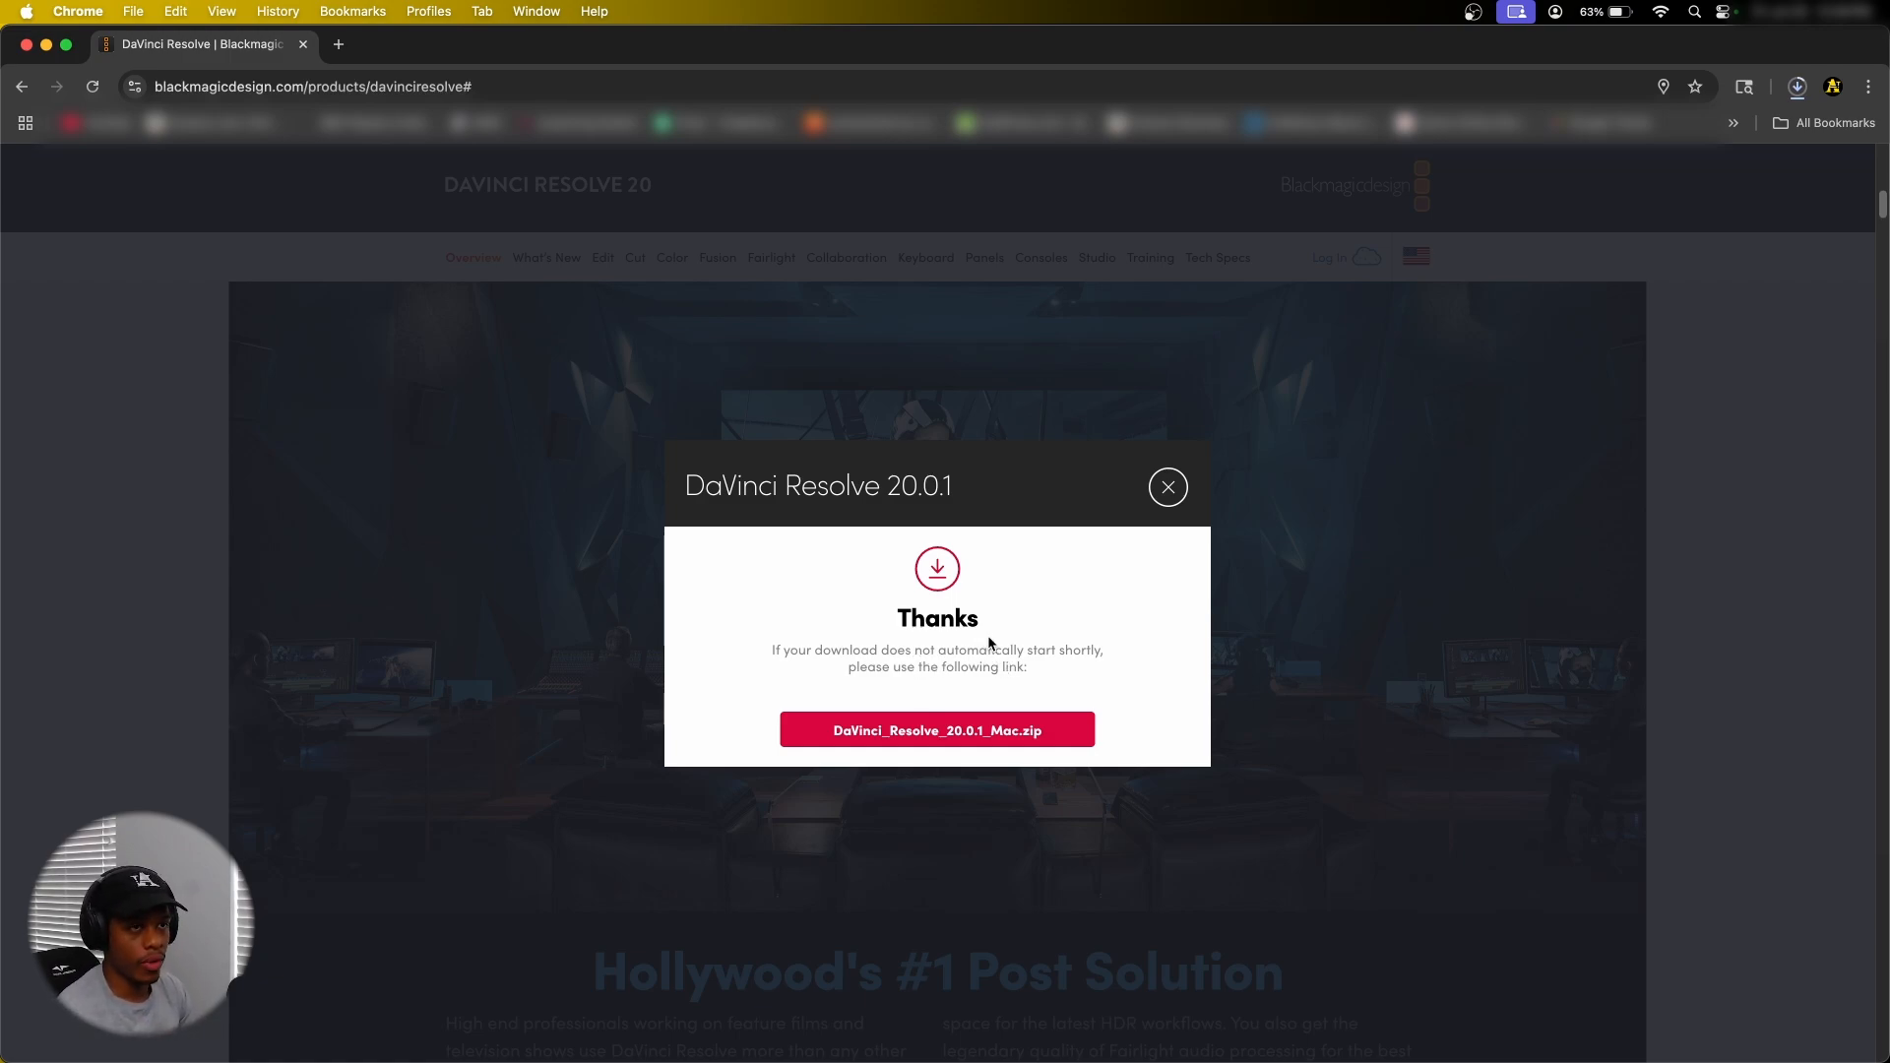
# Reveal the downloaded DaVinci_Resolve_20.0.1_Mac.zip in the Downloads folder in Finder
pyautogui.click(1798, 88)
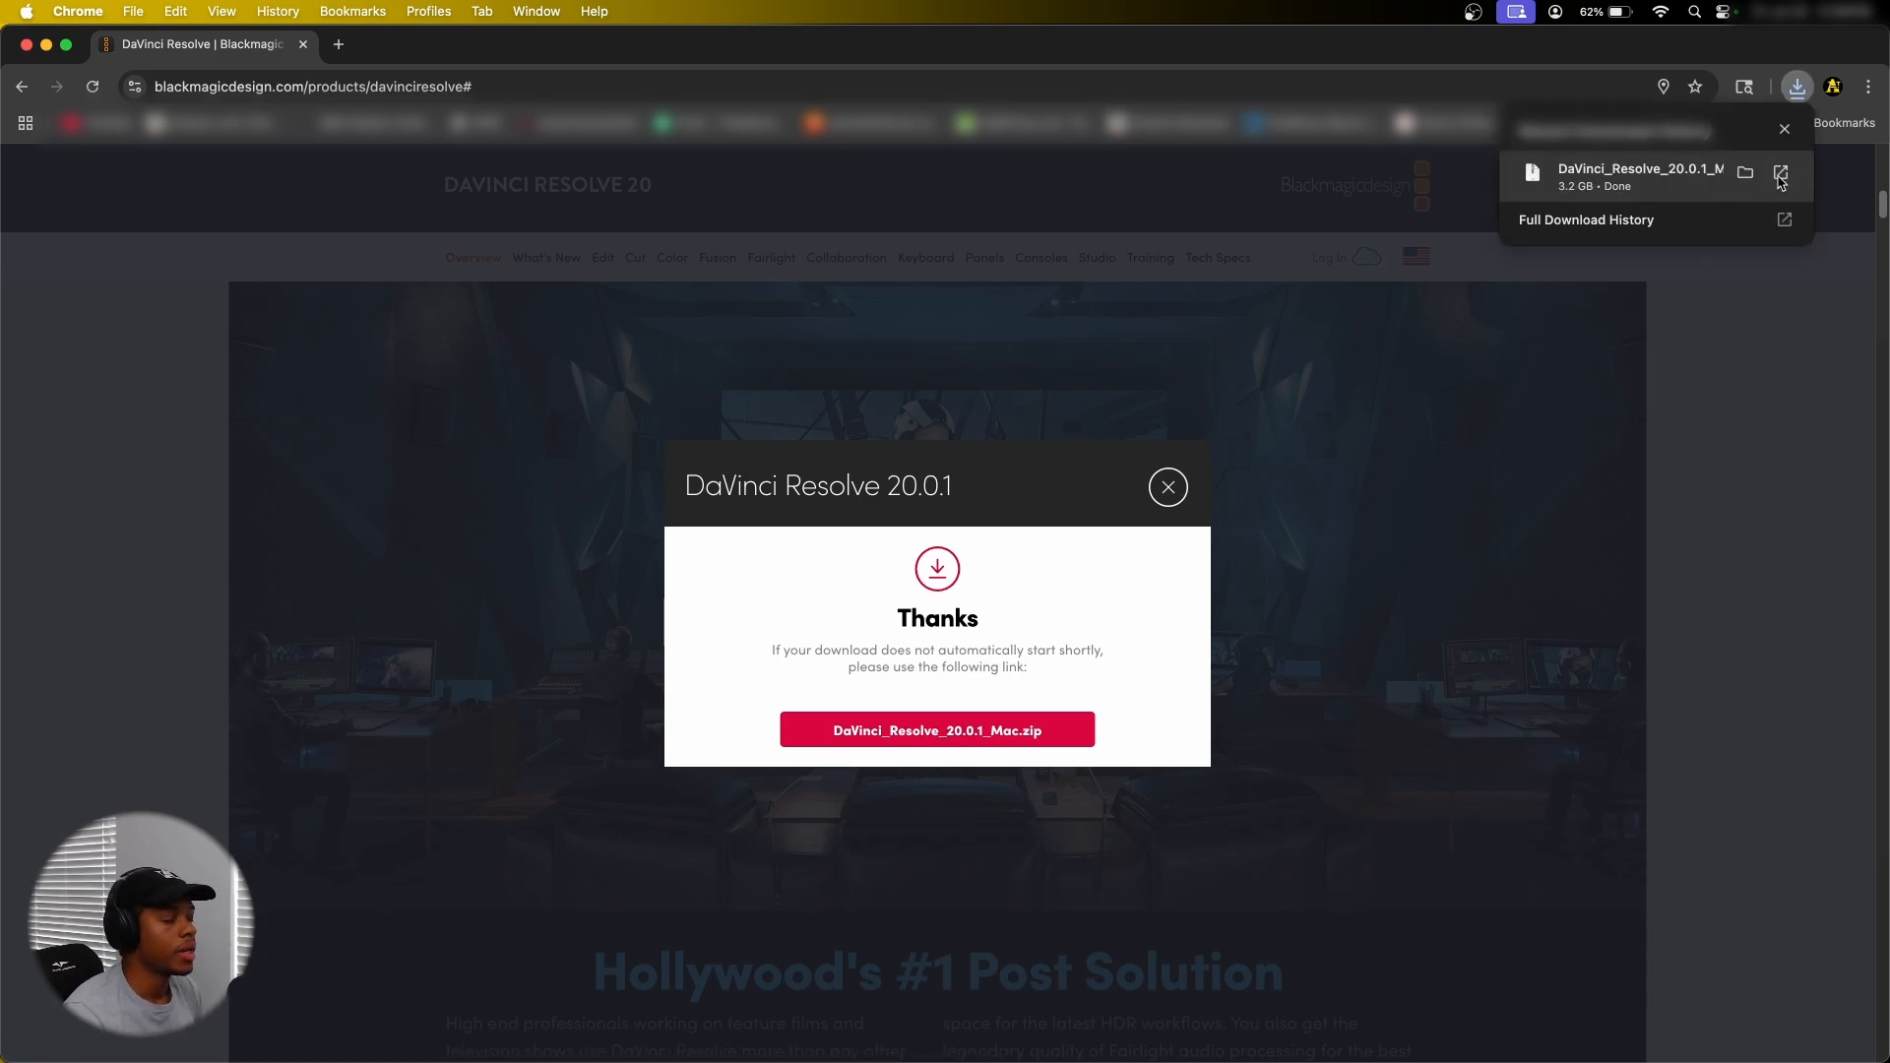
pyautogui.click(1744, 176)
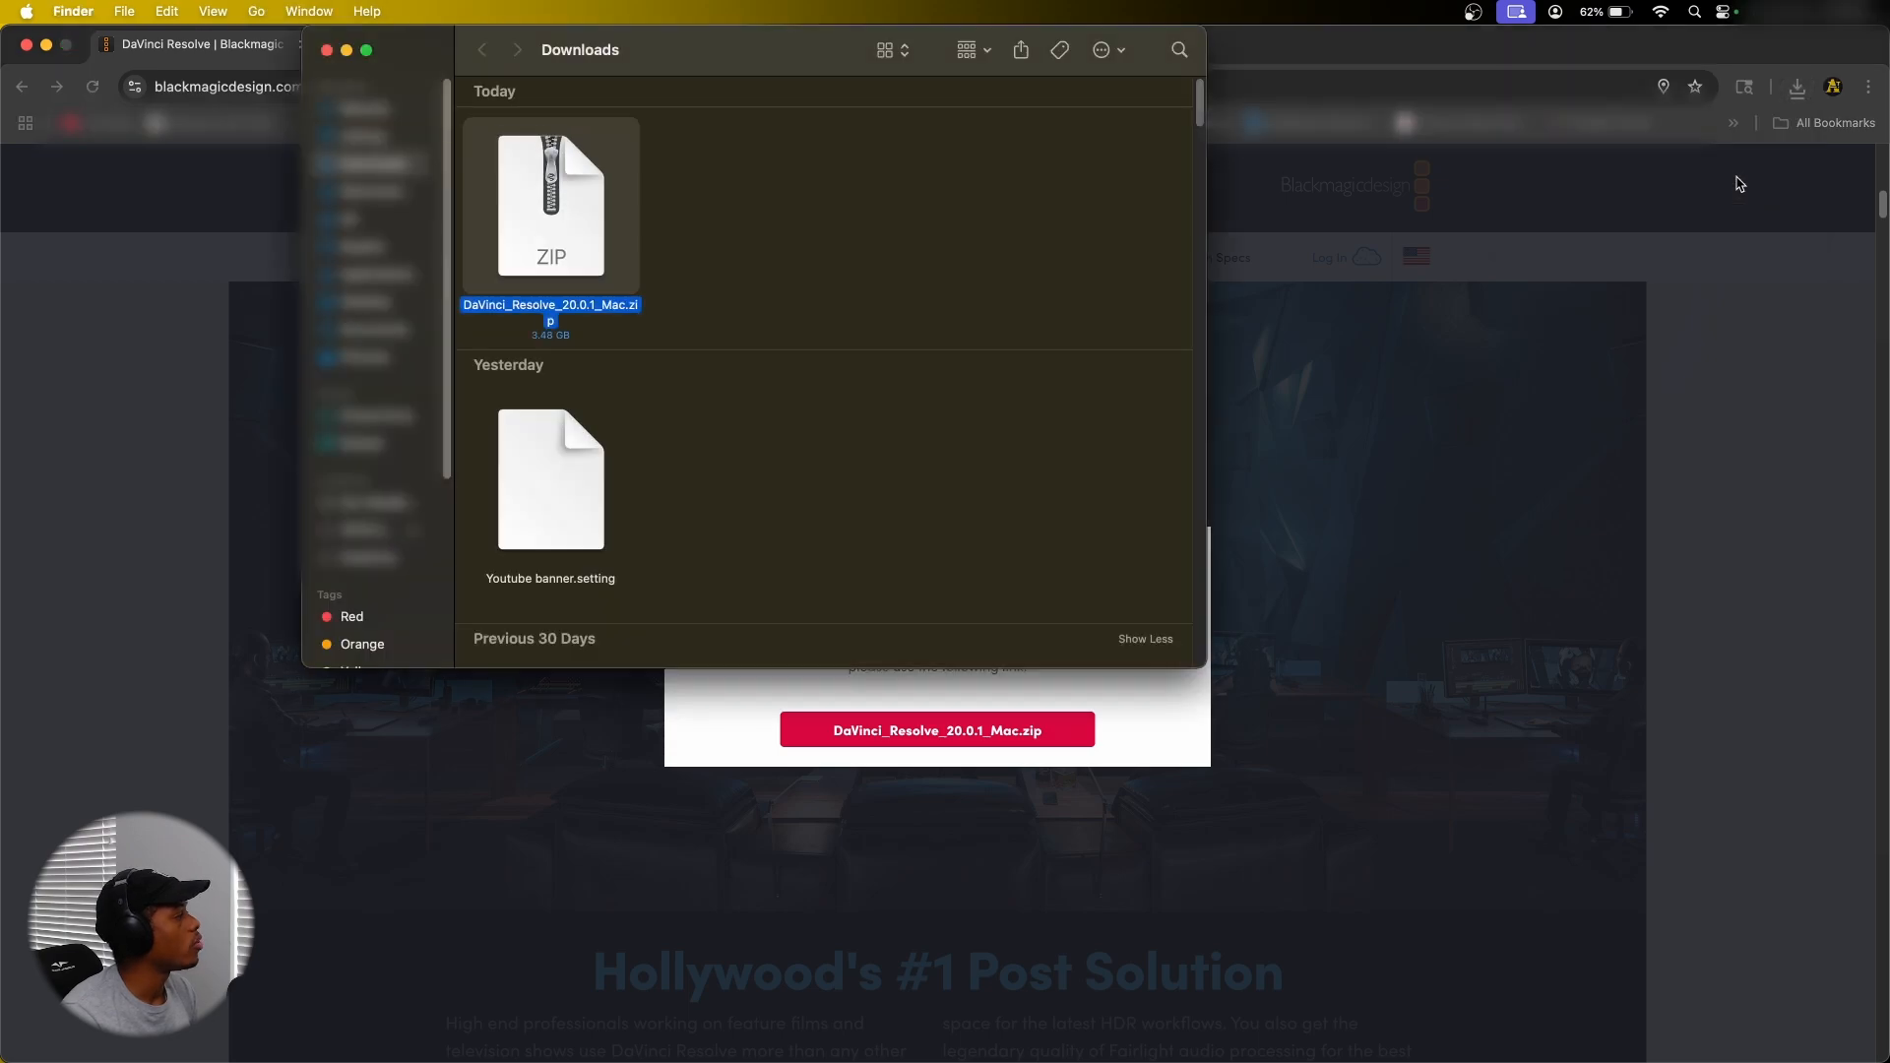
pyautogui.moveTo(247, 1061)
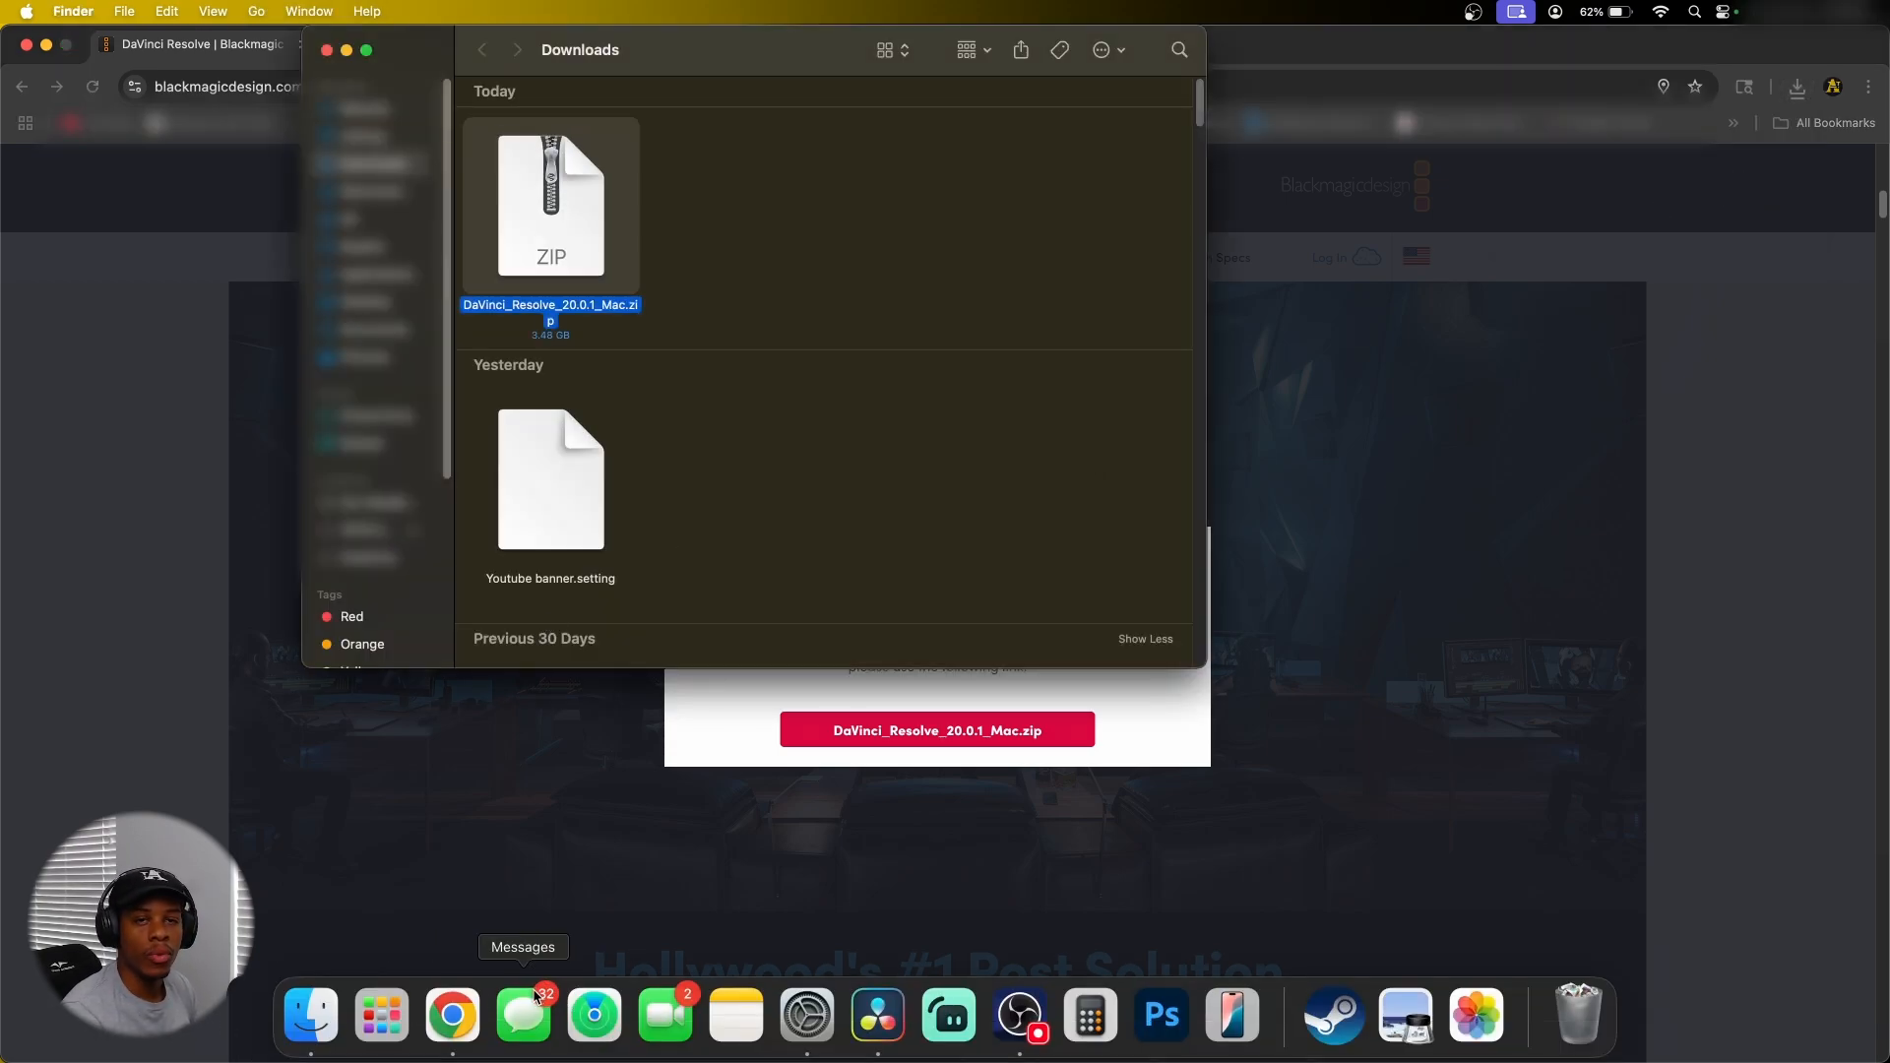
pyautogui.doubleClick(599, 257)
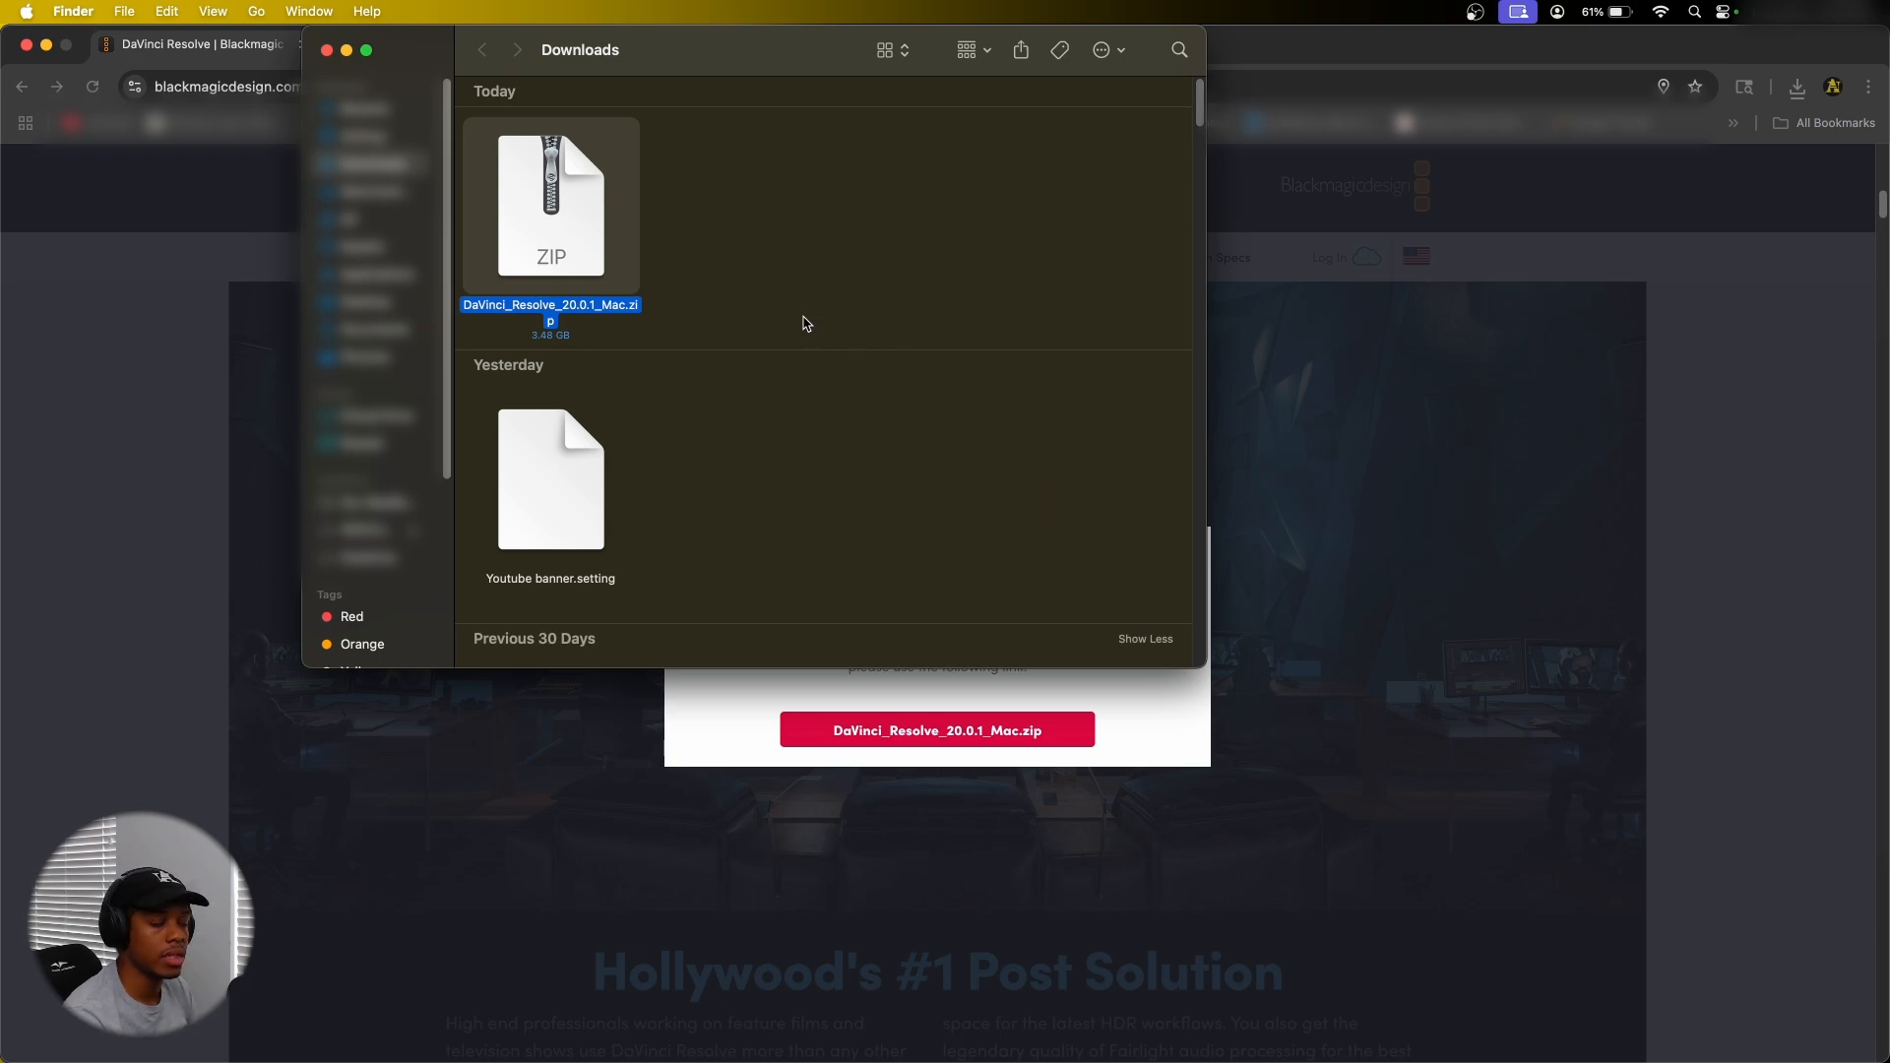
pyautogui.rightClick(572, 246)
pyautogui.click(803, 175)
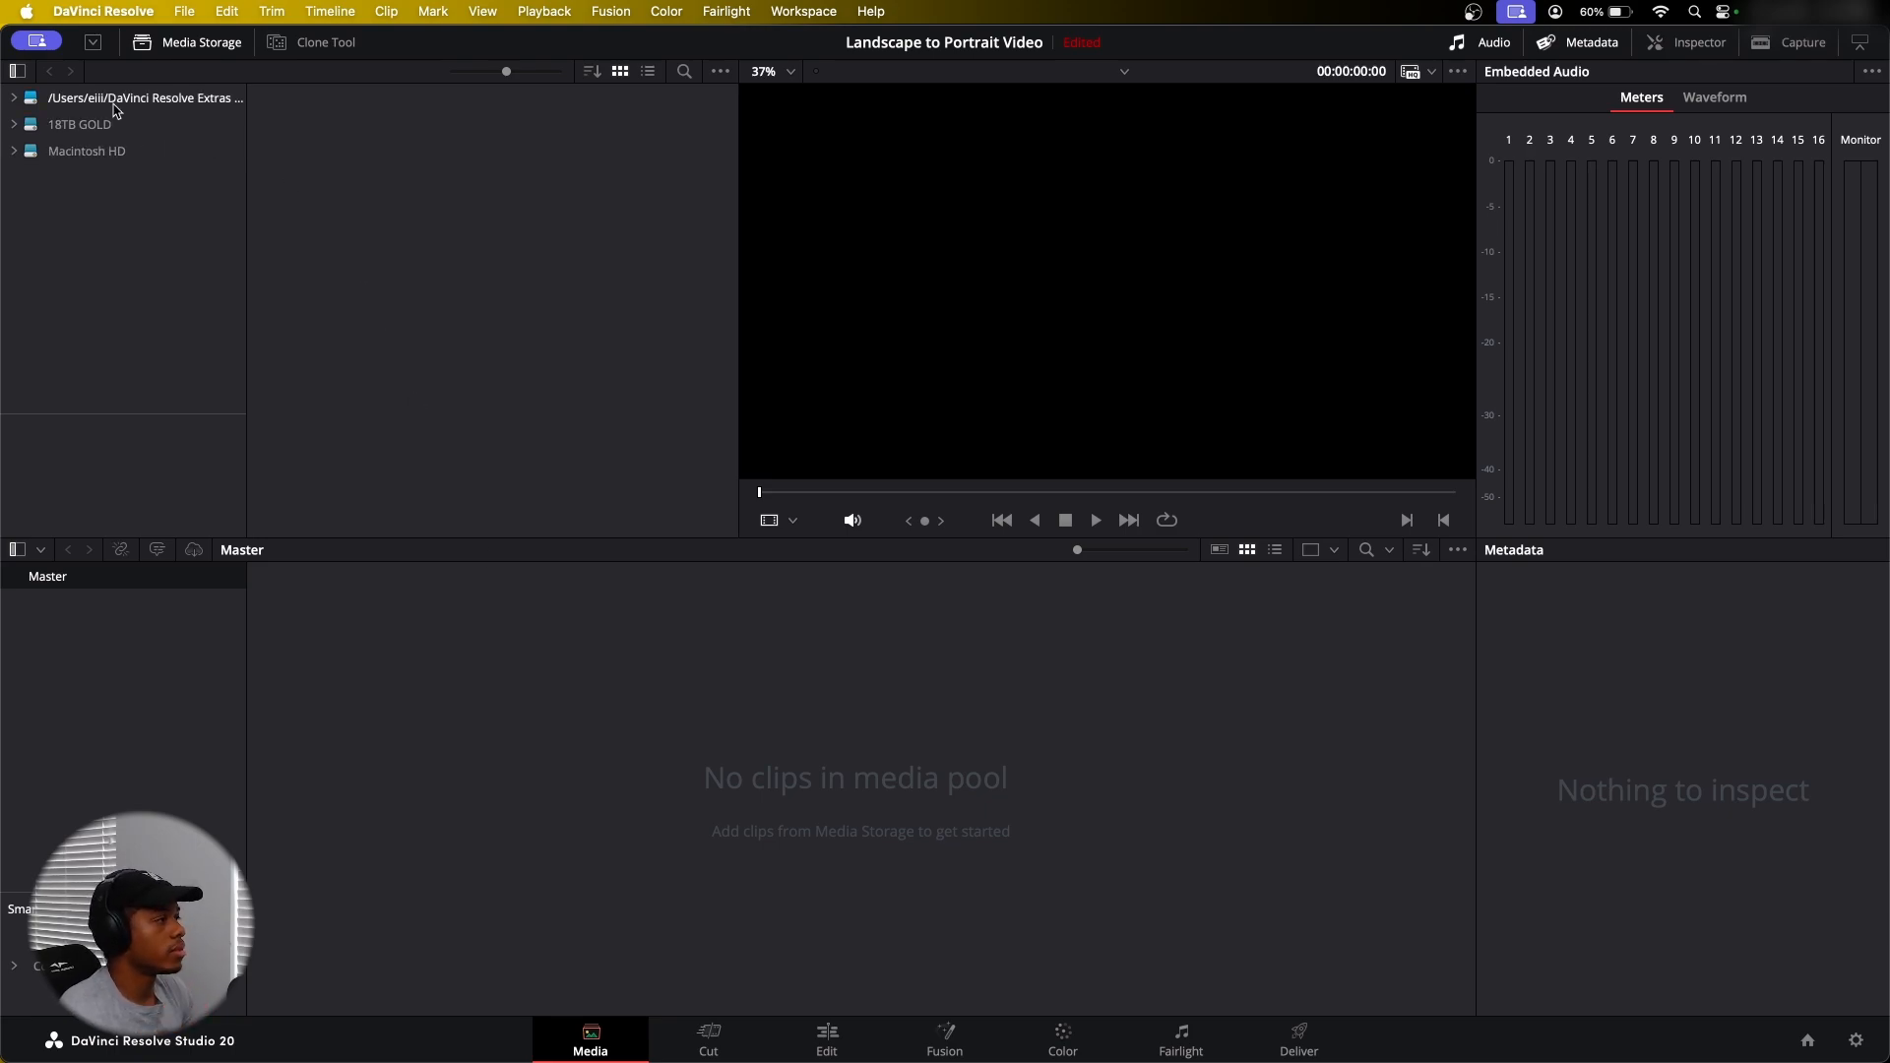
# Switch to DaVinci Resolve and show the contents of the 18TB GOLD drive in the media storage browser
pyautogui.click(15, 125)
pyautogui.click(15, 126)
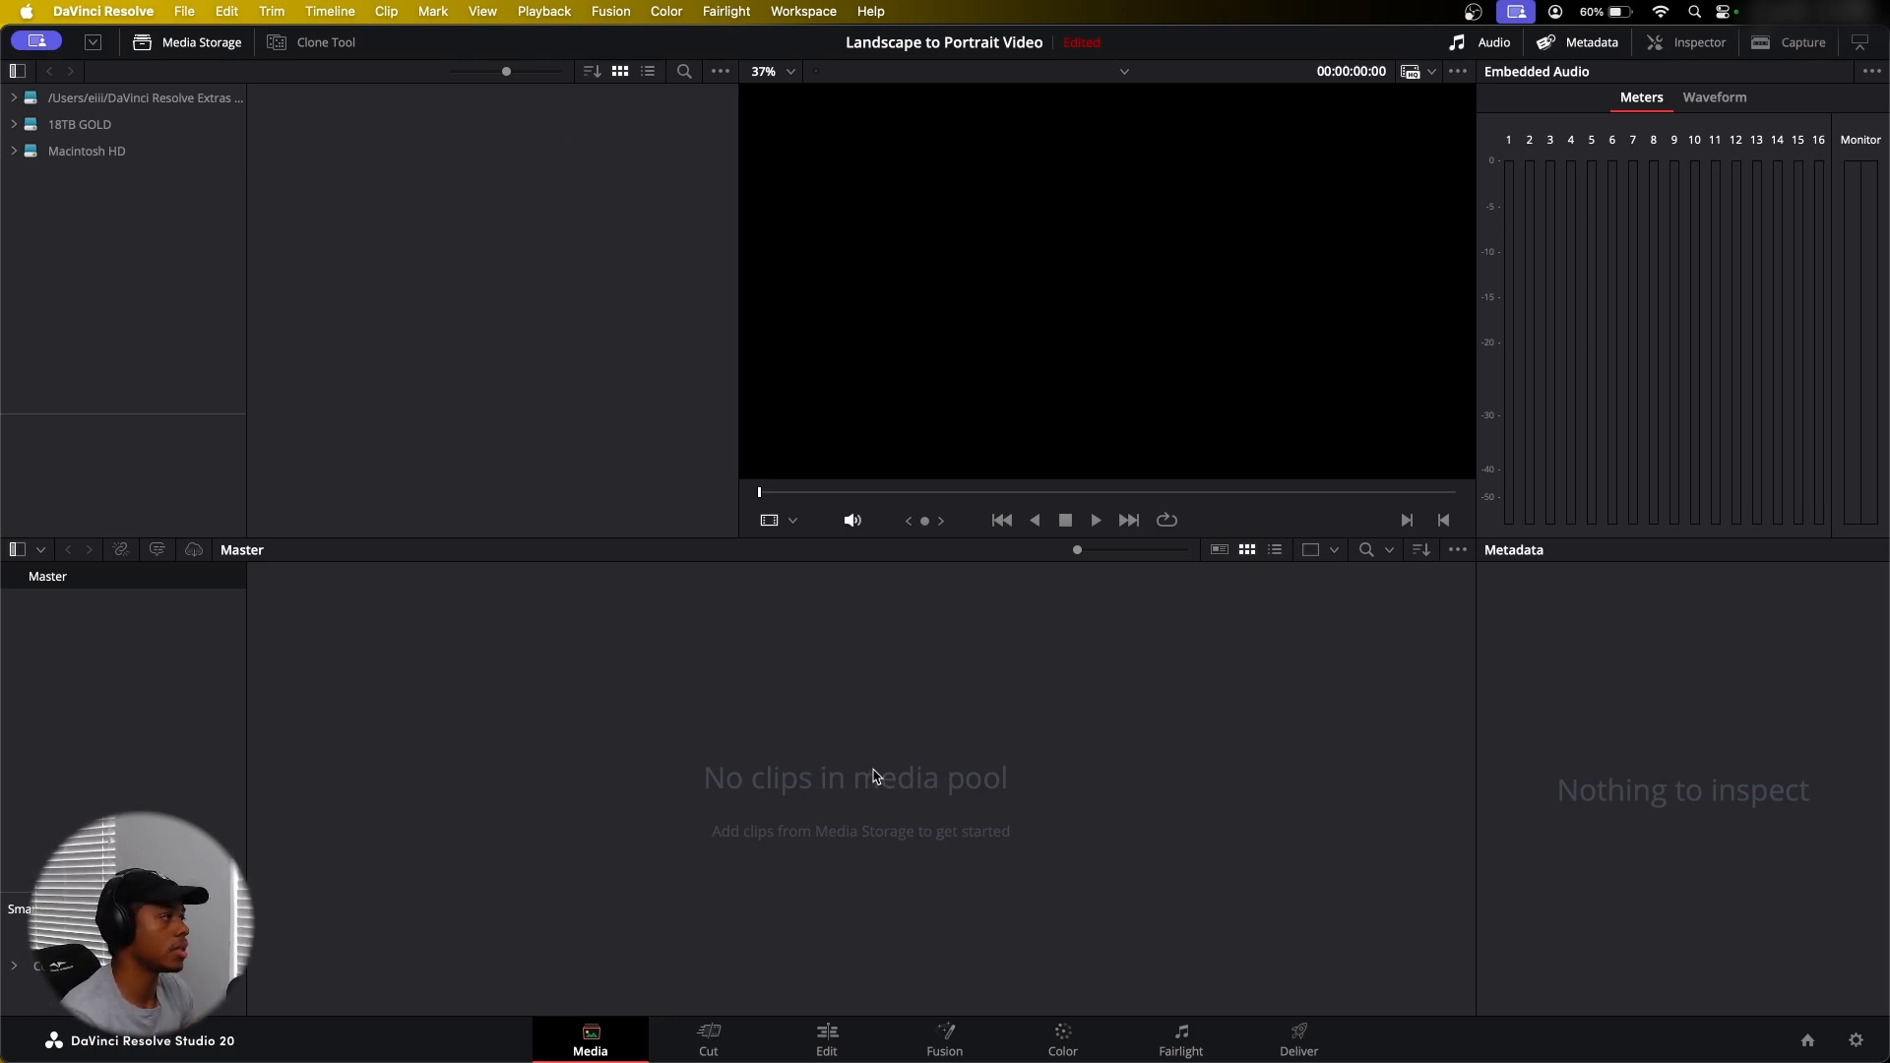
pyautogui.click(79, 124)
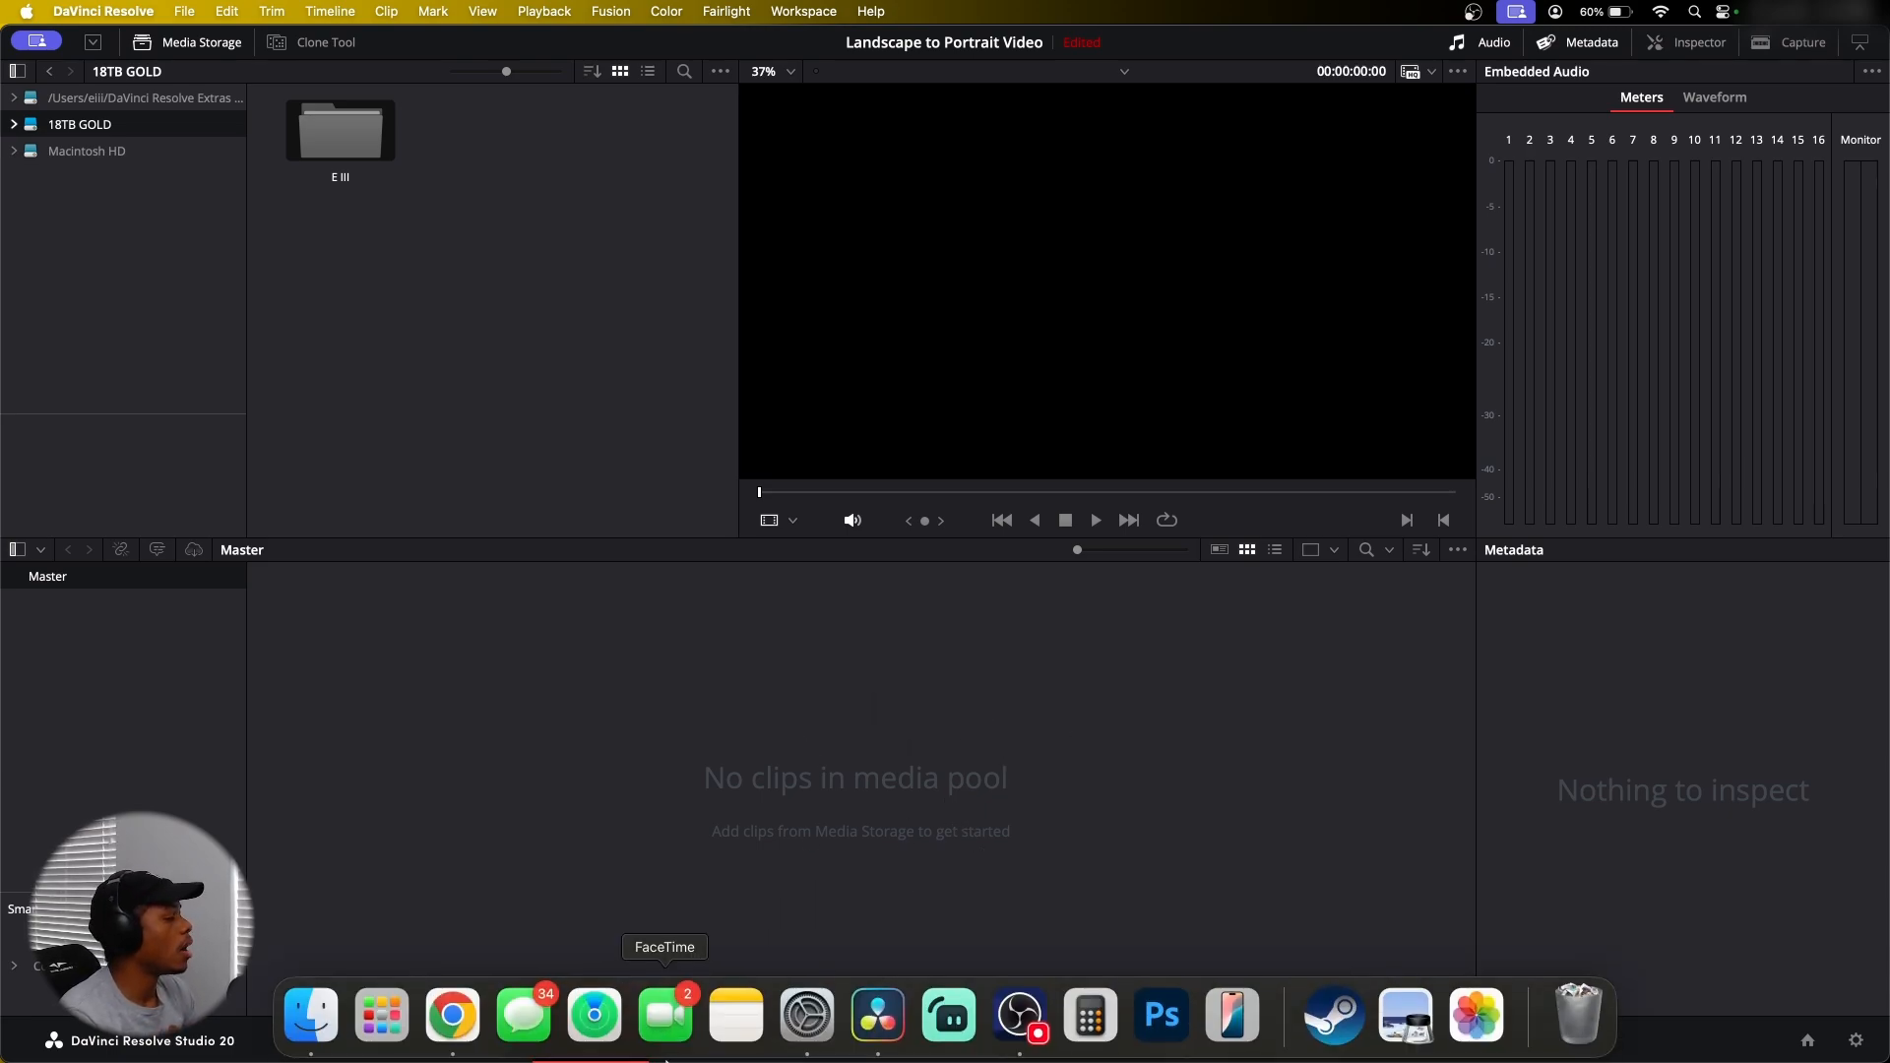
pyautogui.moveTo(665, 1024)
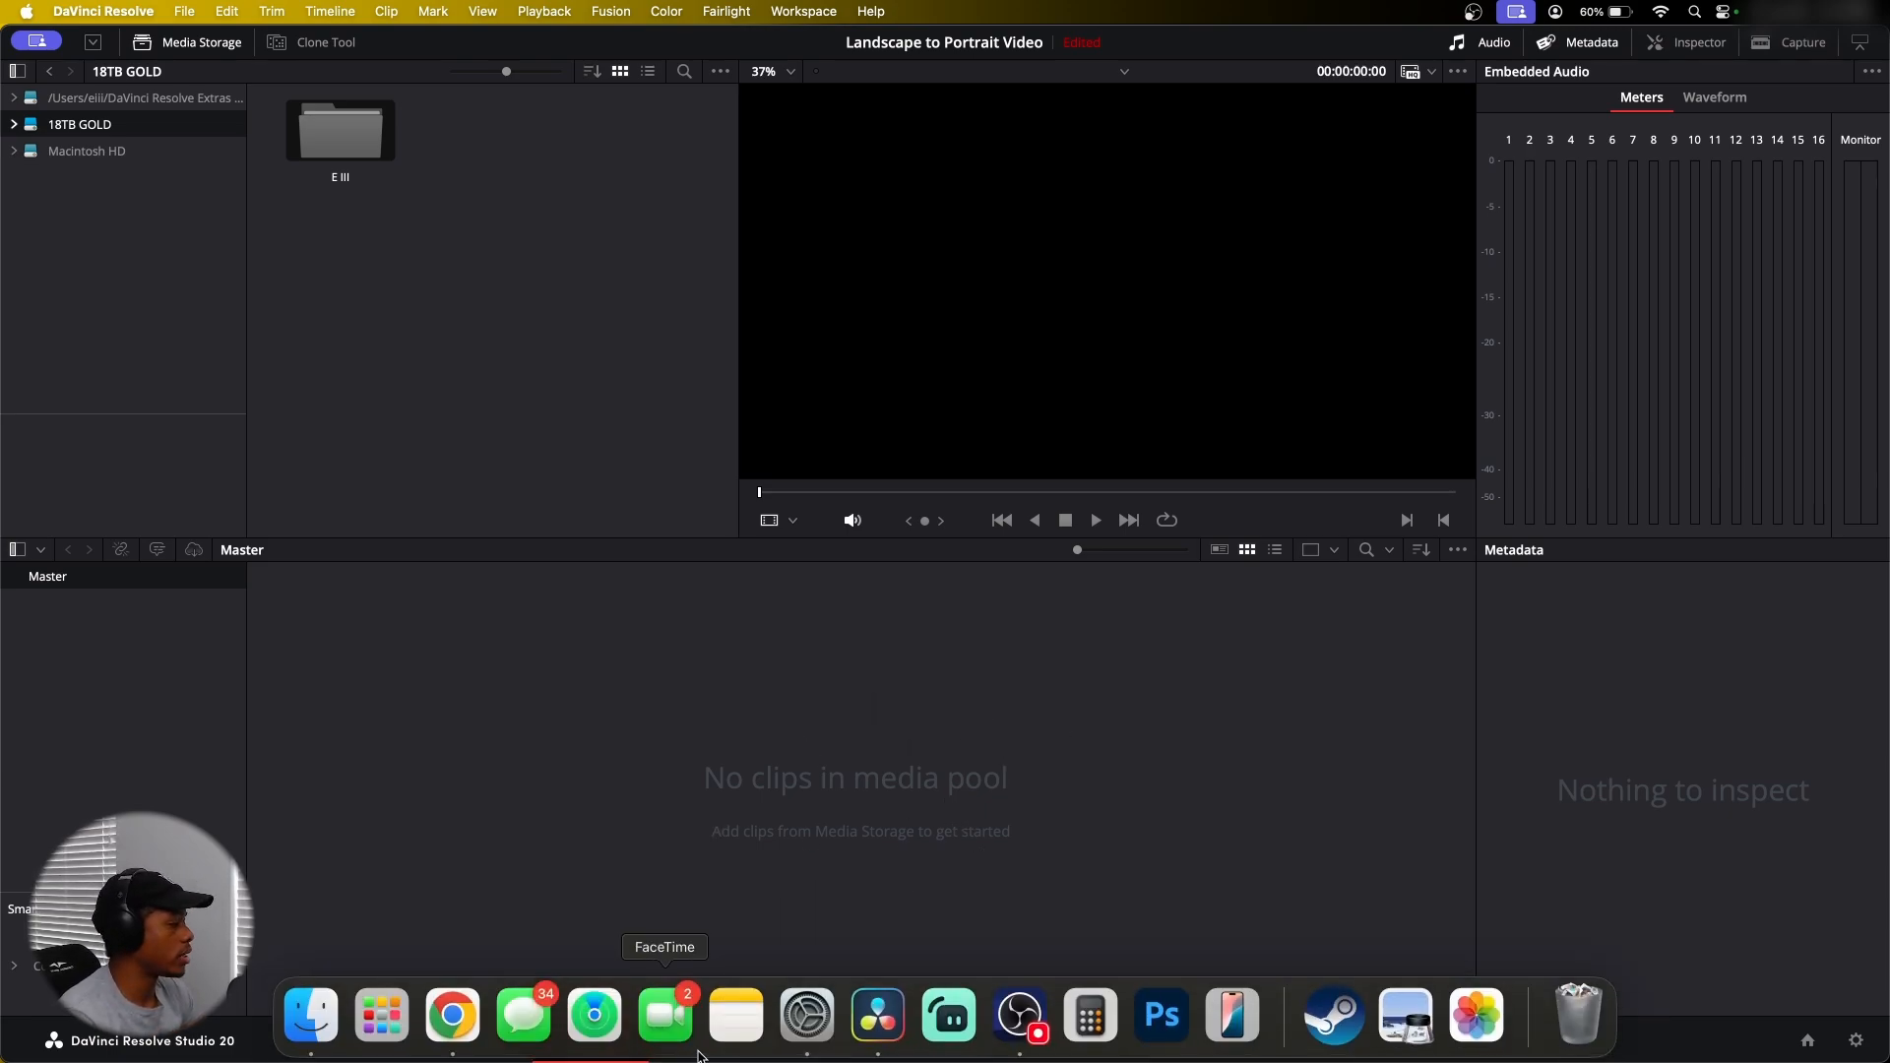
pyautogui.click(304, 1045)
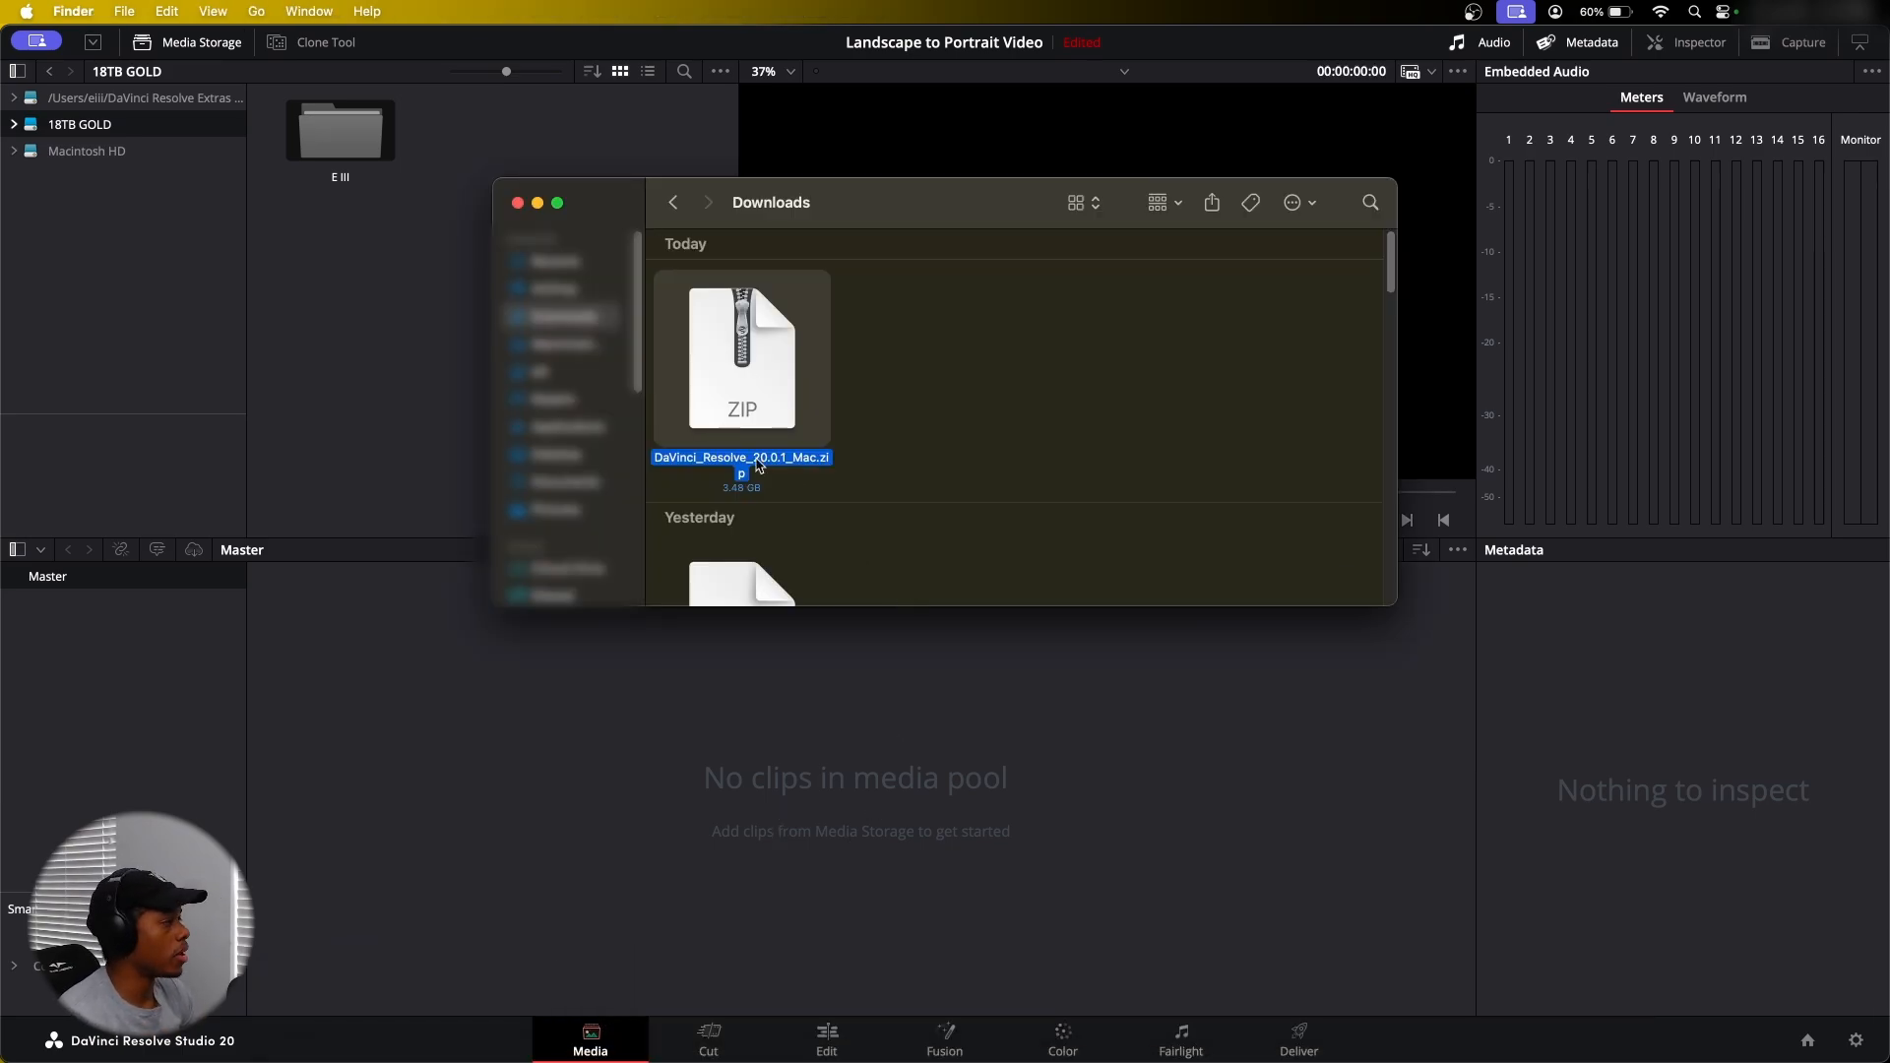
pyautogui.moveTo(752, 365); pyautogui.dragTo(970, 456)
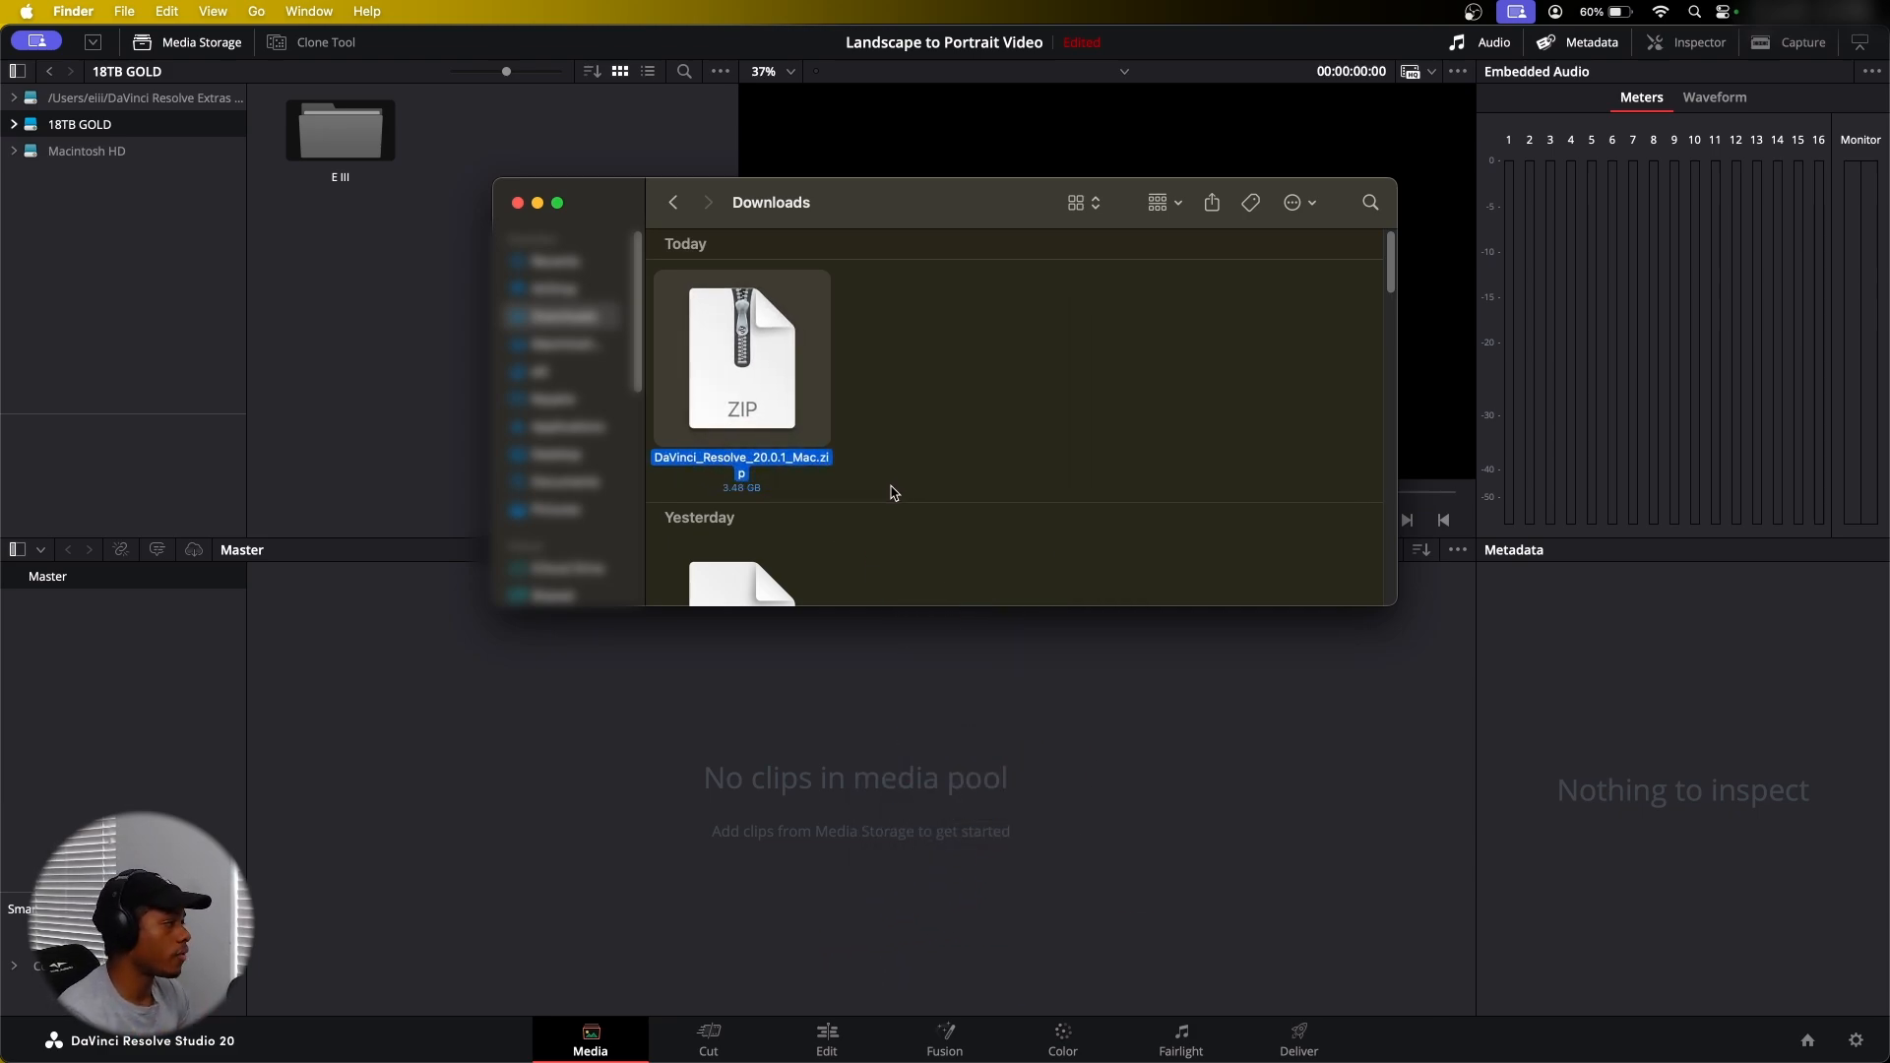
pyautogui.click(12, 129)
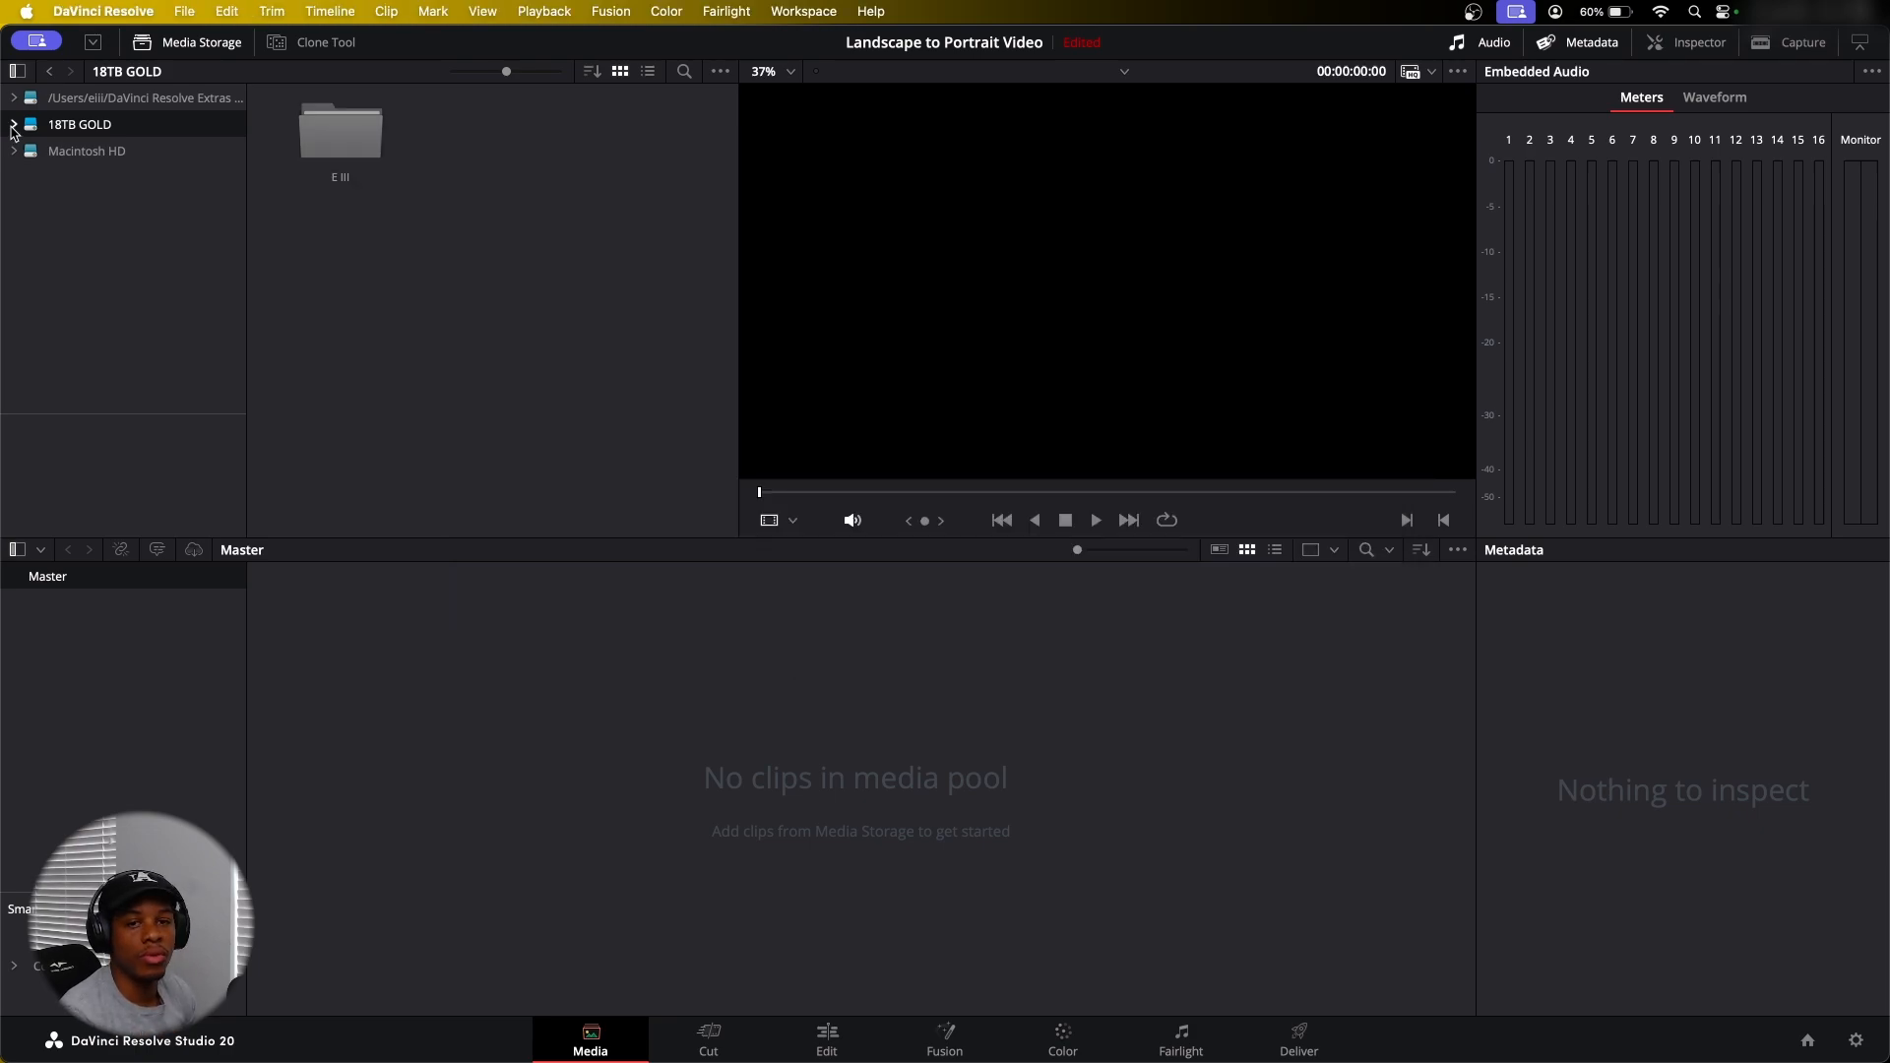
# Browse the 18TB GOLD drive in the media storage through VIDEOS and ALL VIDEOS to the 2025 folder
pyautogui.click(13, 125)
pyautogui.doubleClick(345, 133)
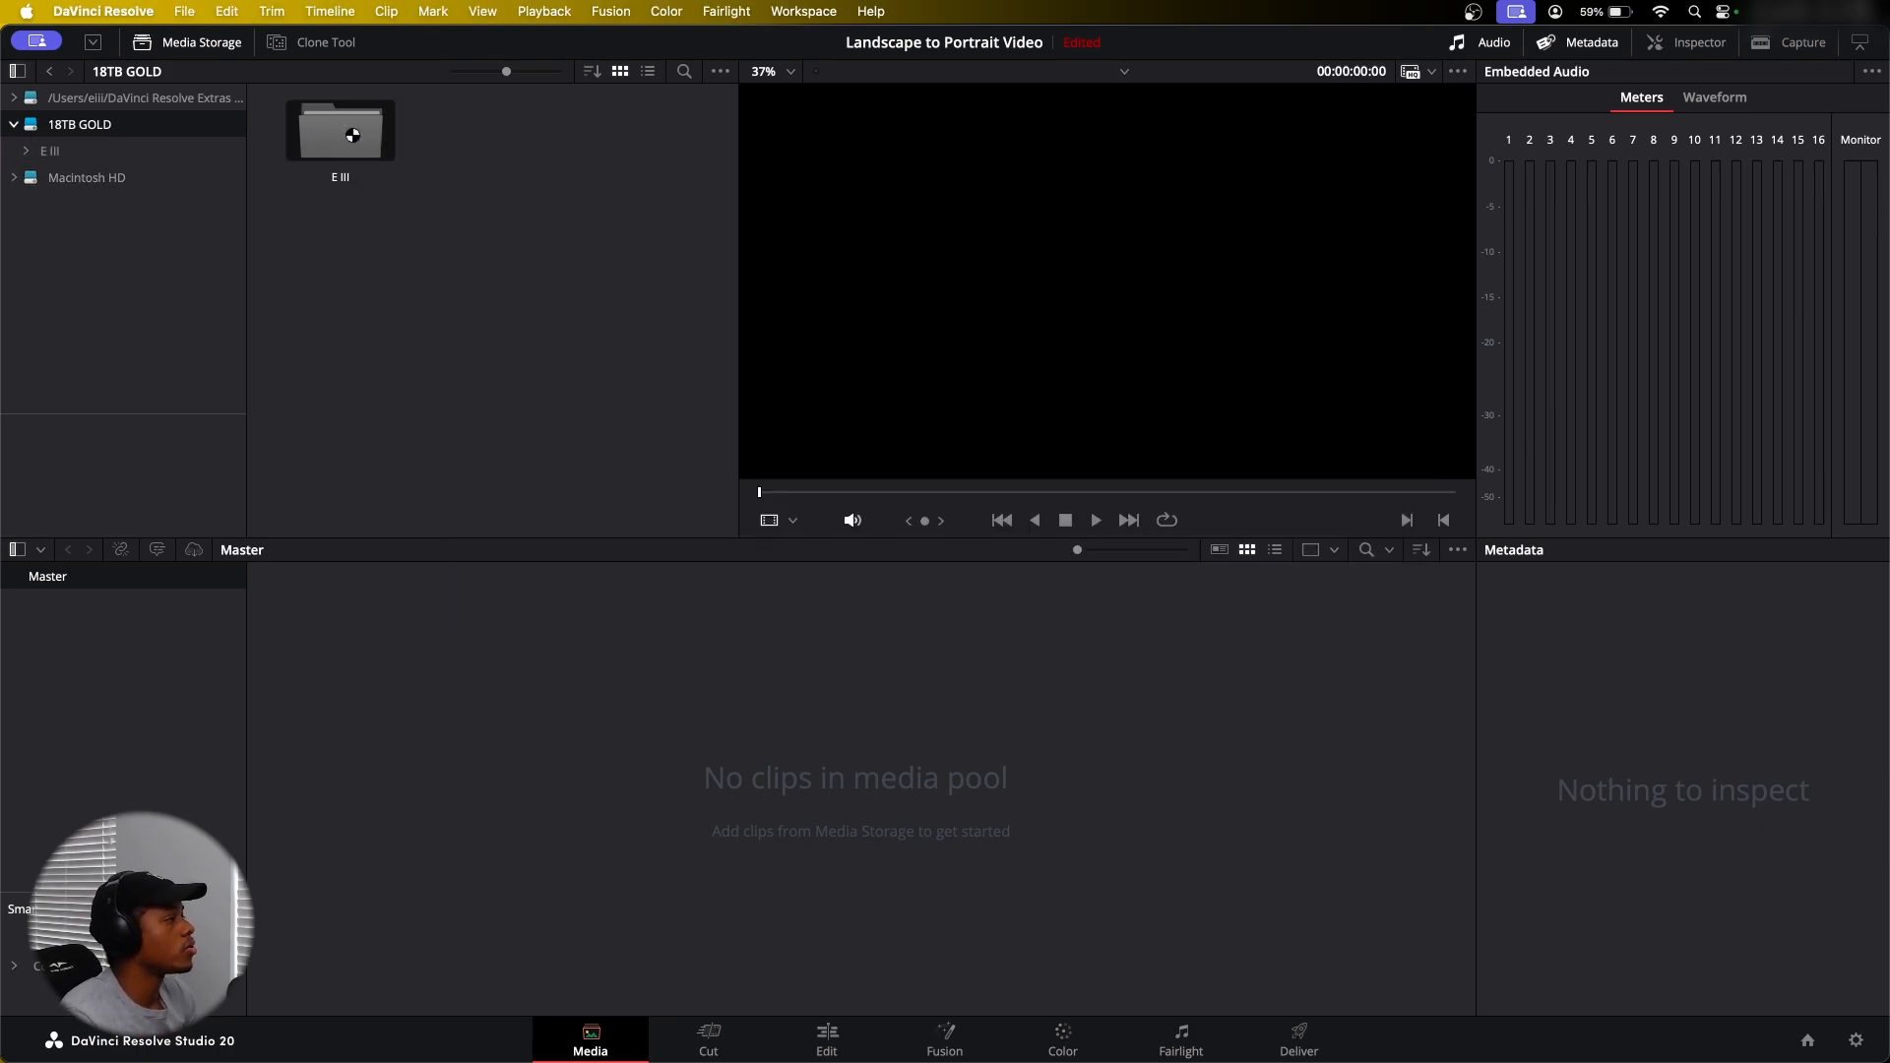
pyautogui.scroll(-5, 493, 315)
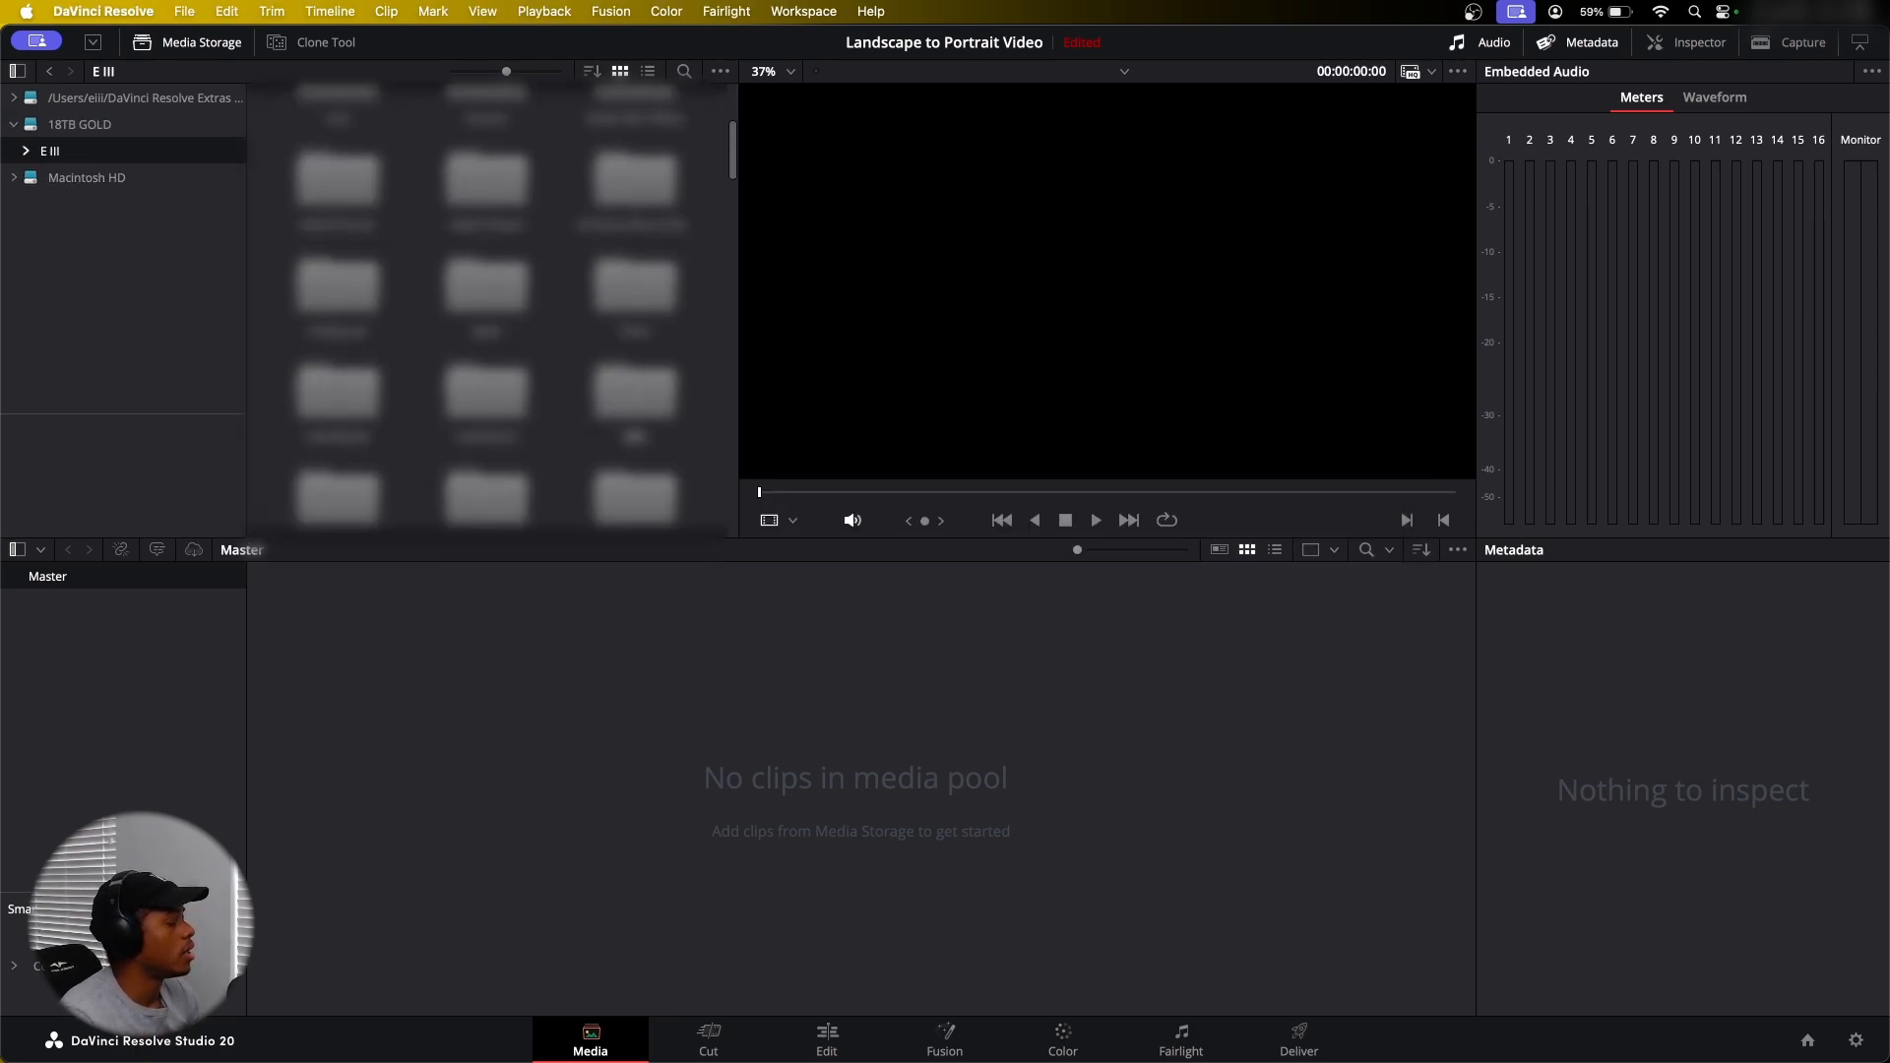
pyautogui.scroll(-6, 493, 305)
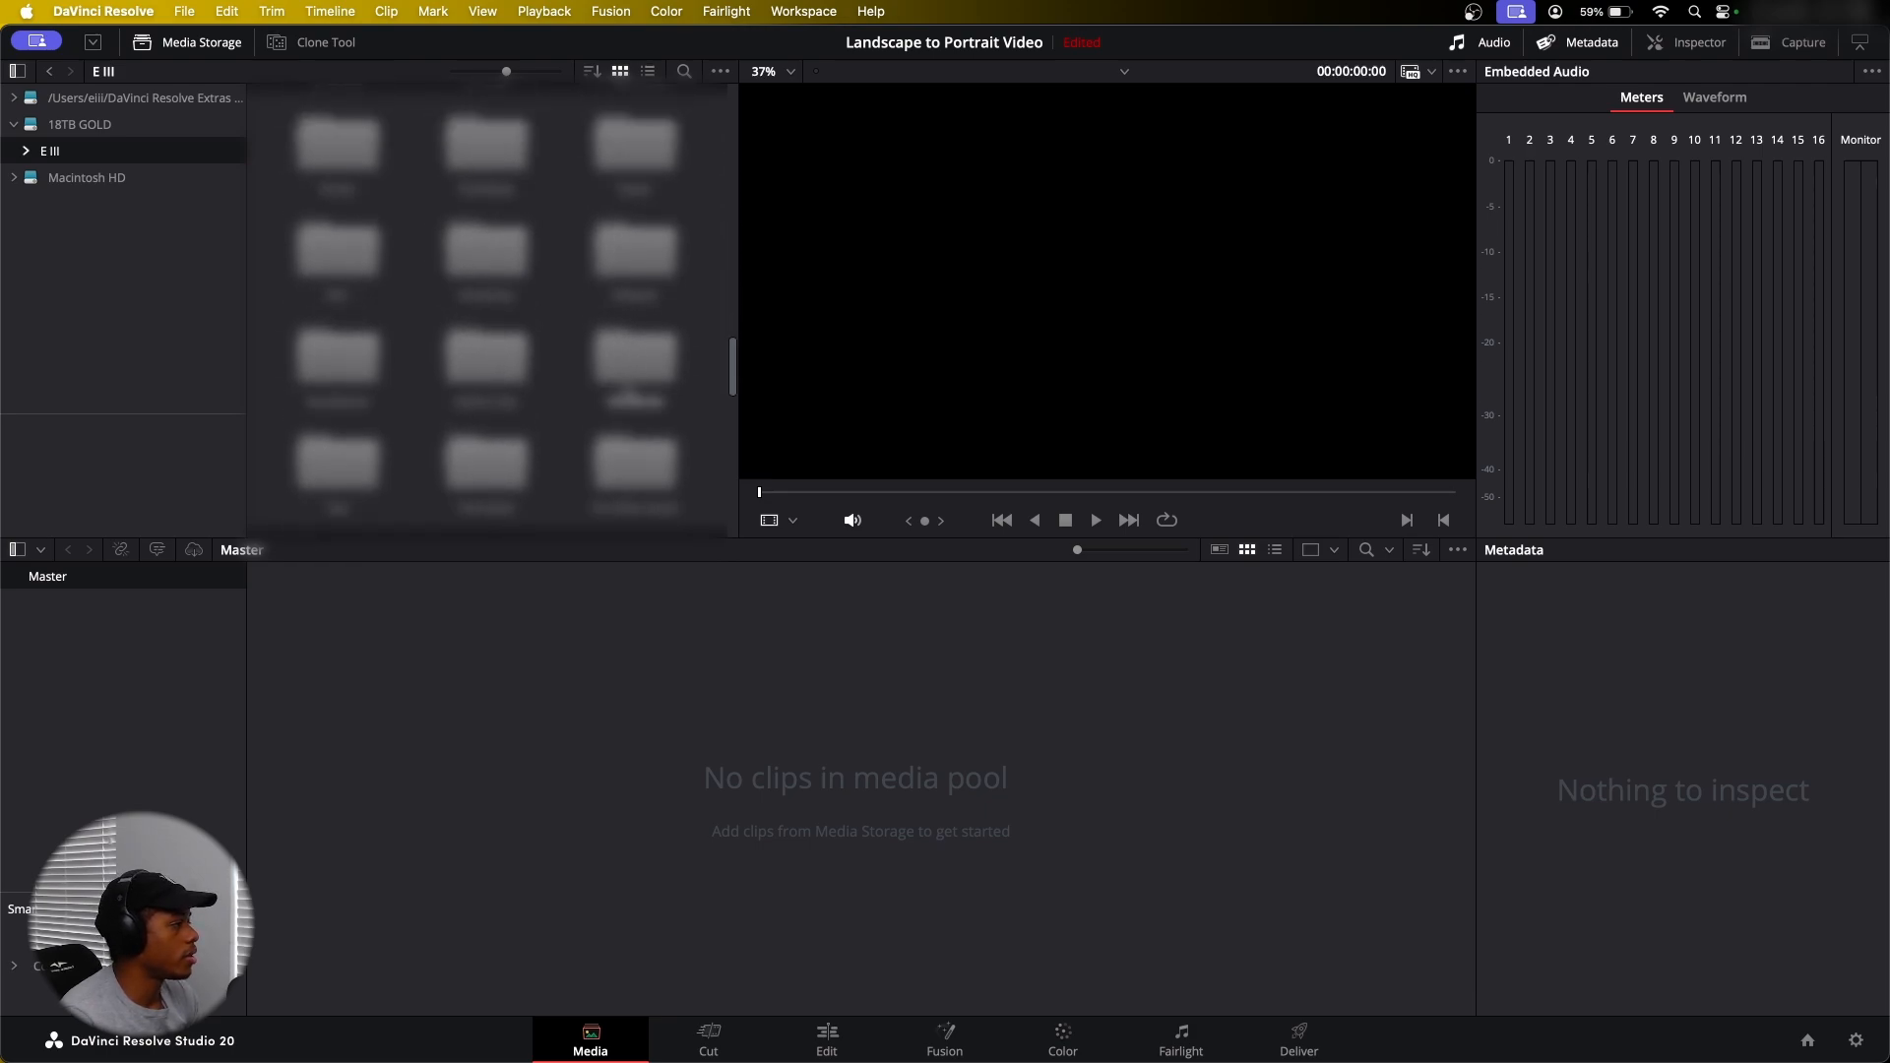
pyautogui.scroll(-5, 487, 305)
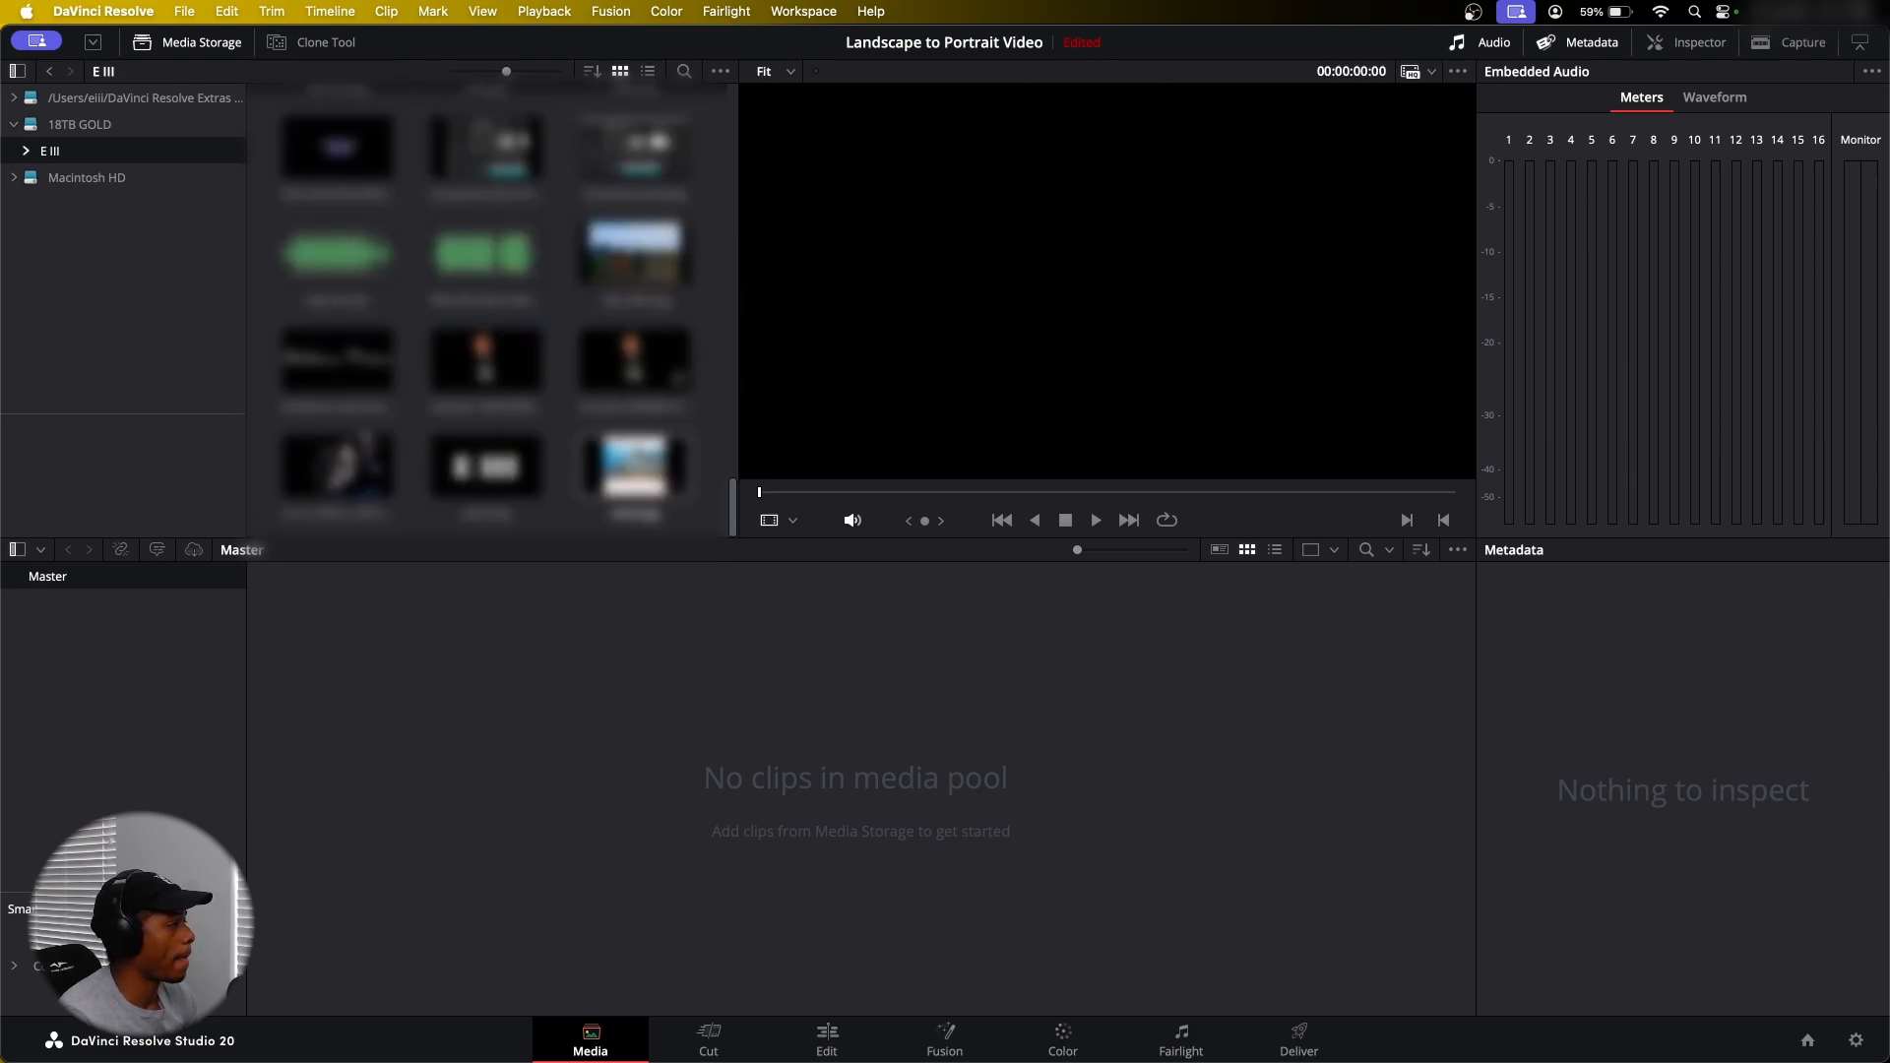
pyautogui.scroll(8, 488, 305)
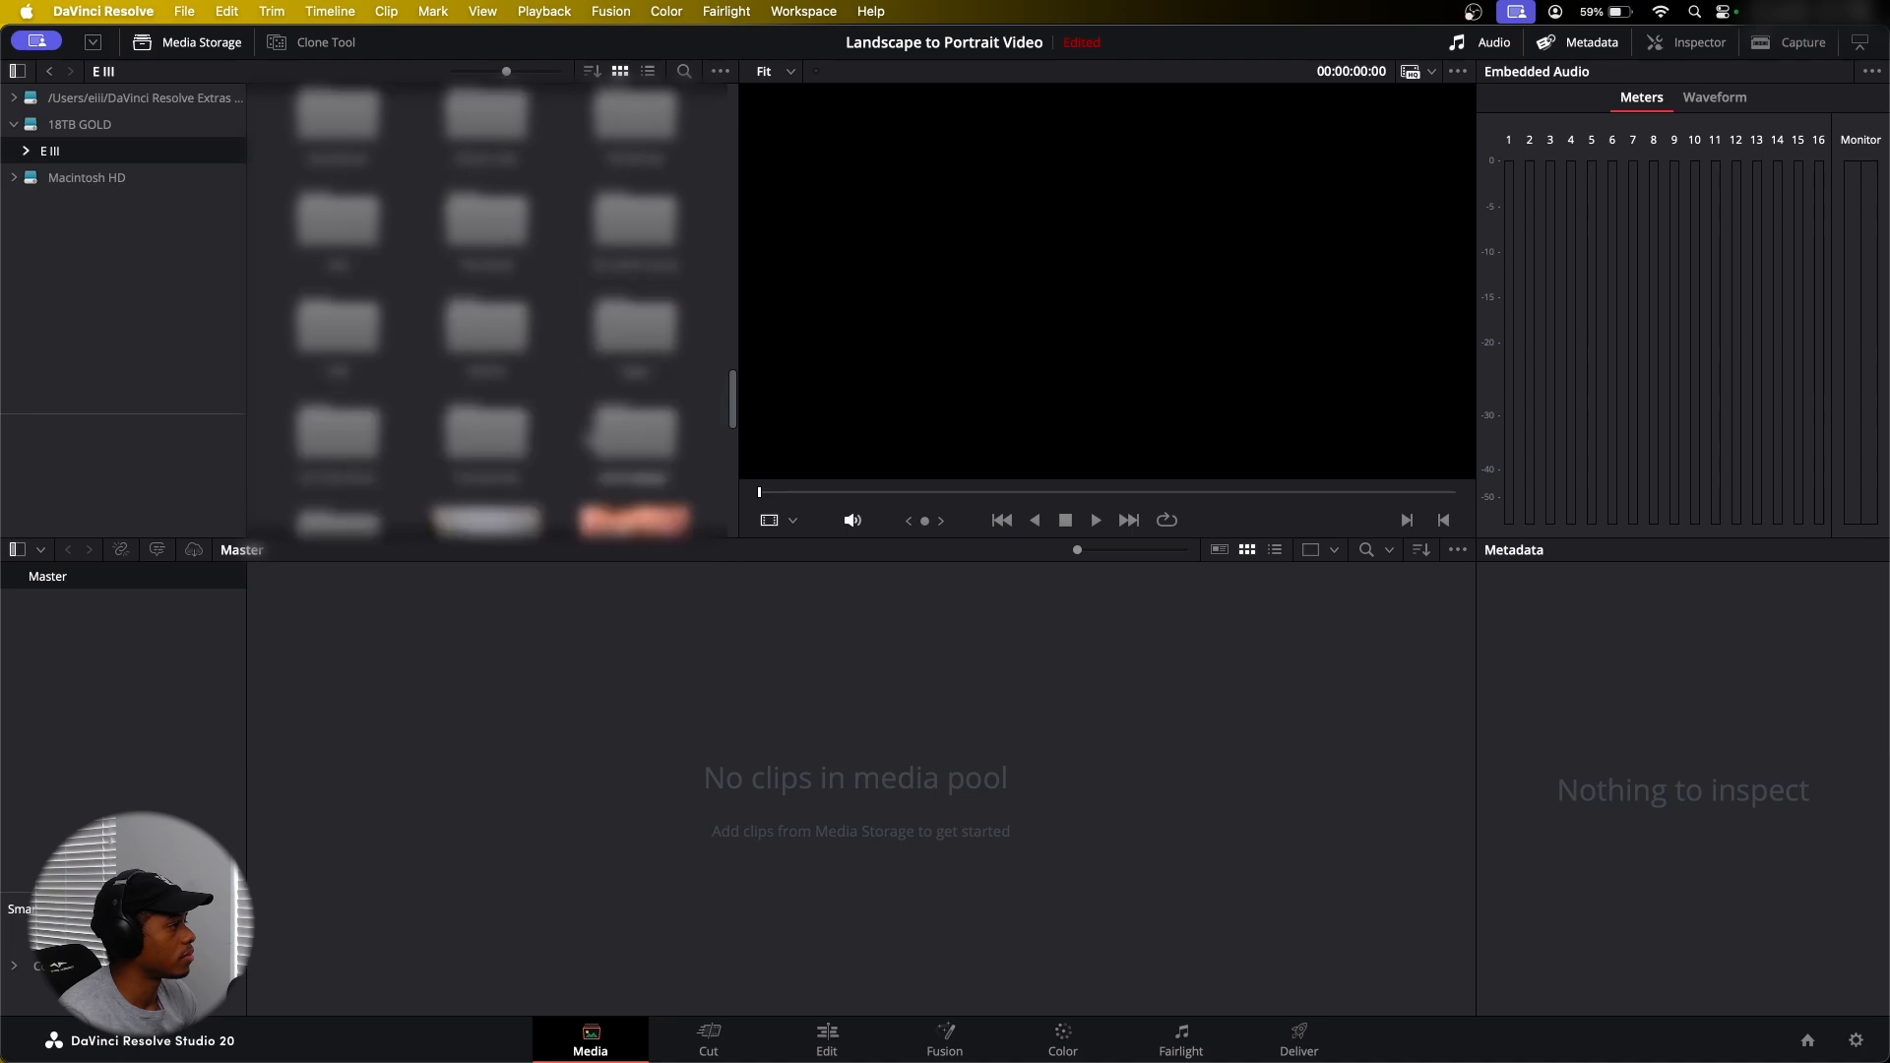
pyautogui.doubleClick(486, 330)
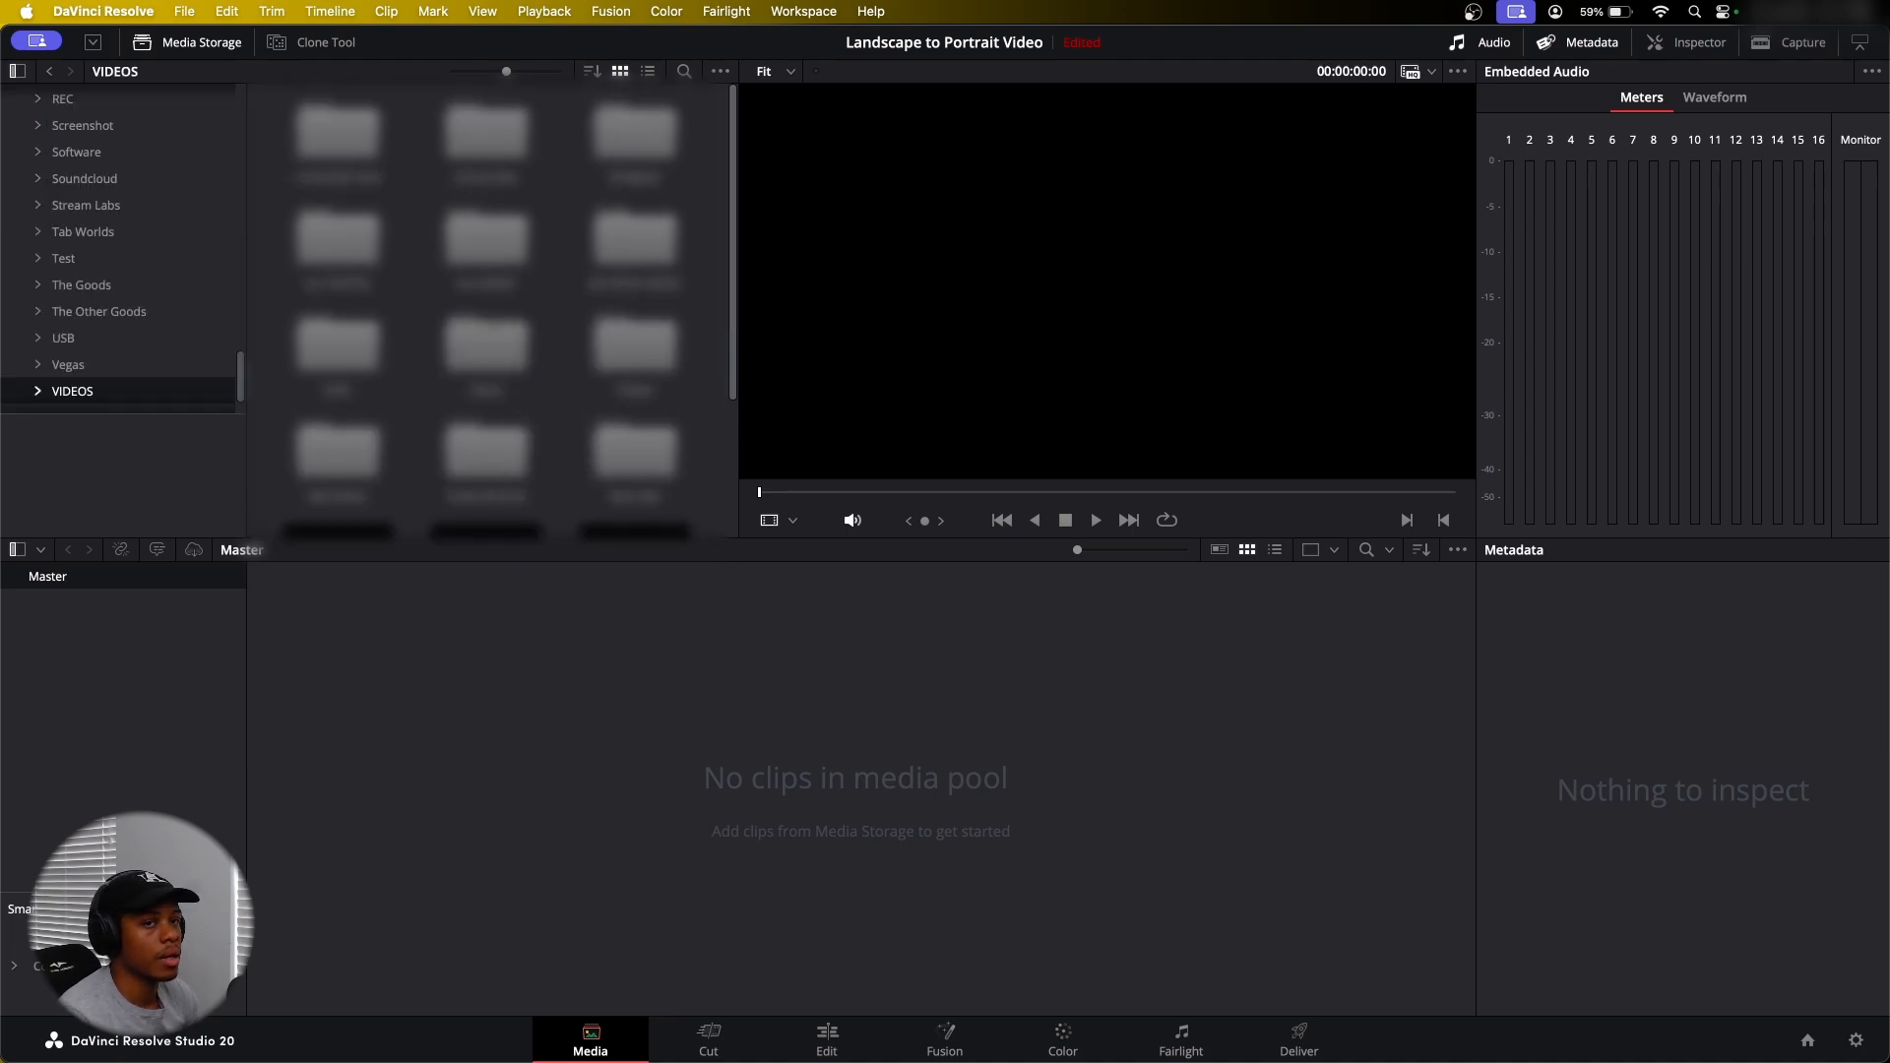
pyautogui.doubleClick(503, 249)
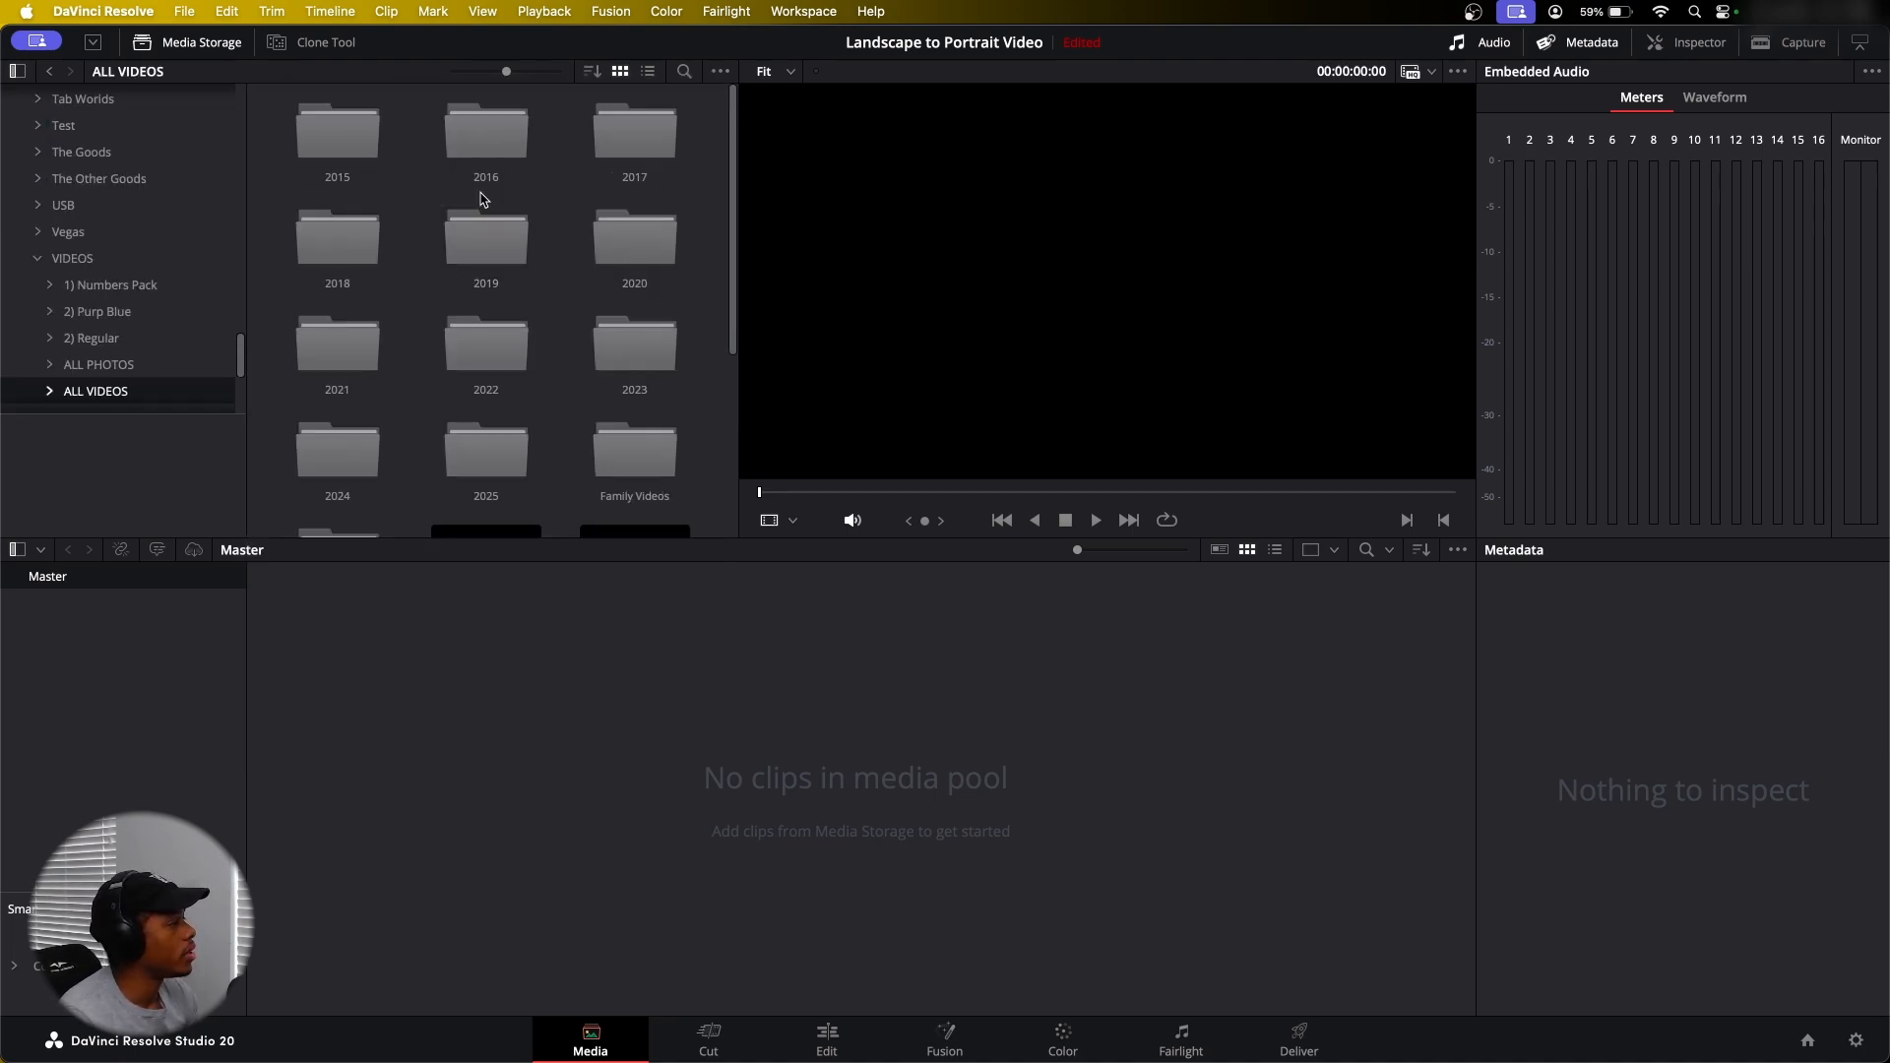
pyautogui.doubleClick(504, 463)
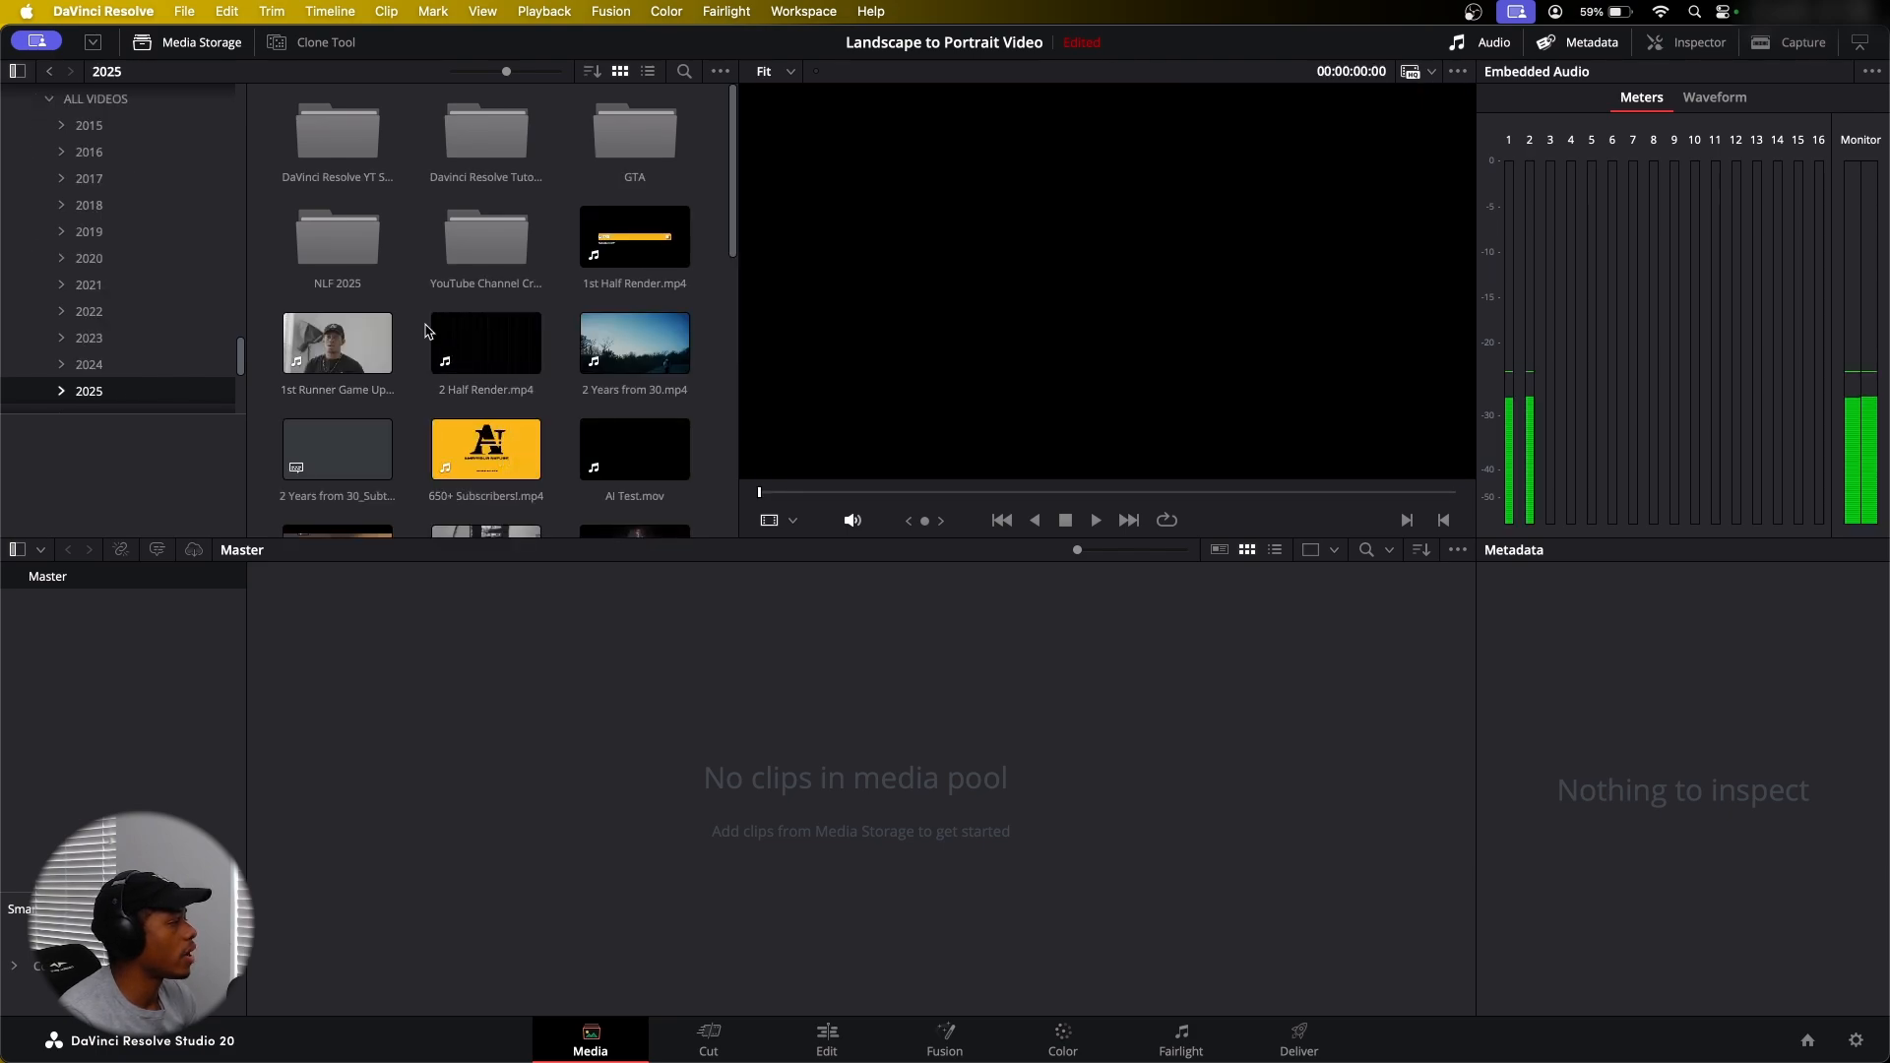
# Import 2 Years from 30.mp4 from the 2025 folder into the media pool without changing the project frame rate
pyautogui.moveTo(510, 473); pyautogui.dragTo(690, 812)
pyautogui.moveTo(526, 450); pyautogui.dragTo(512, 453)
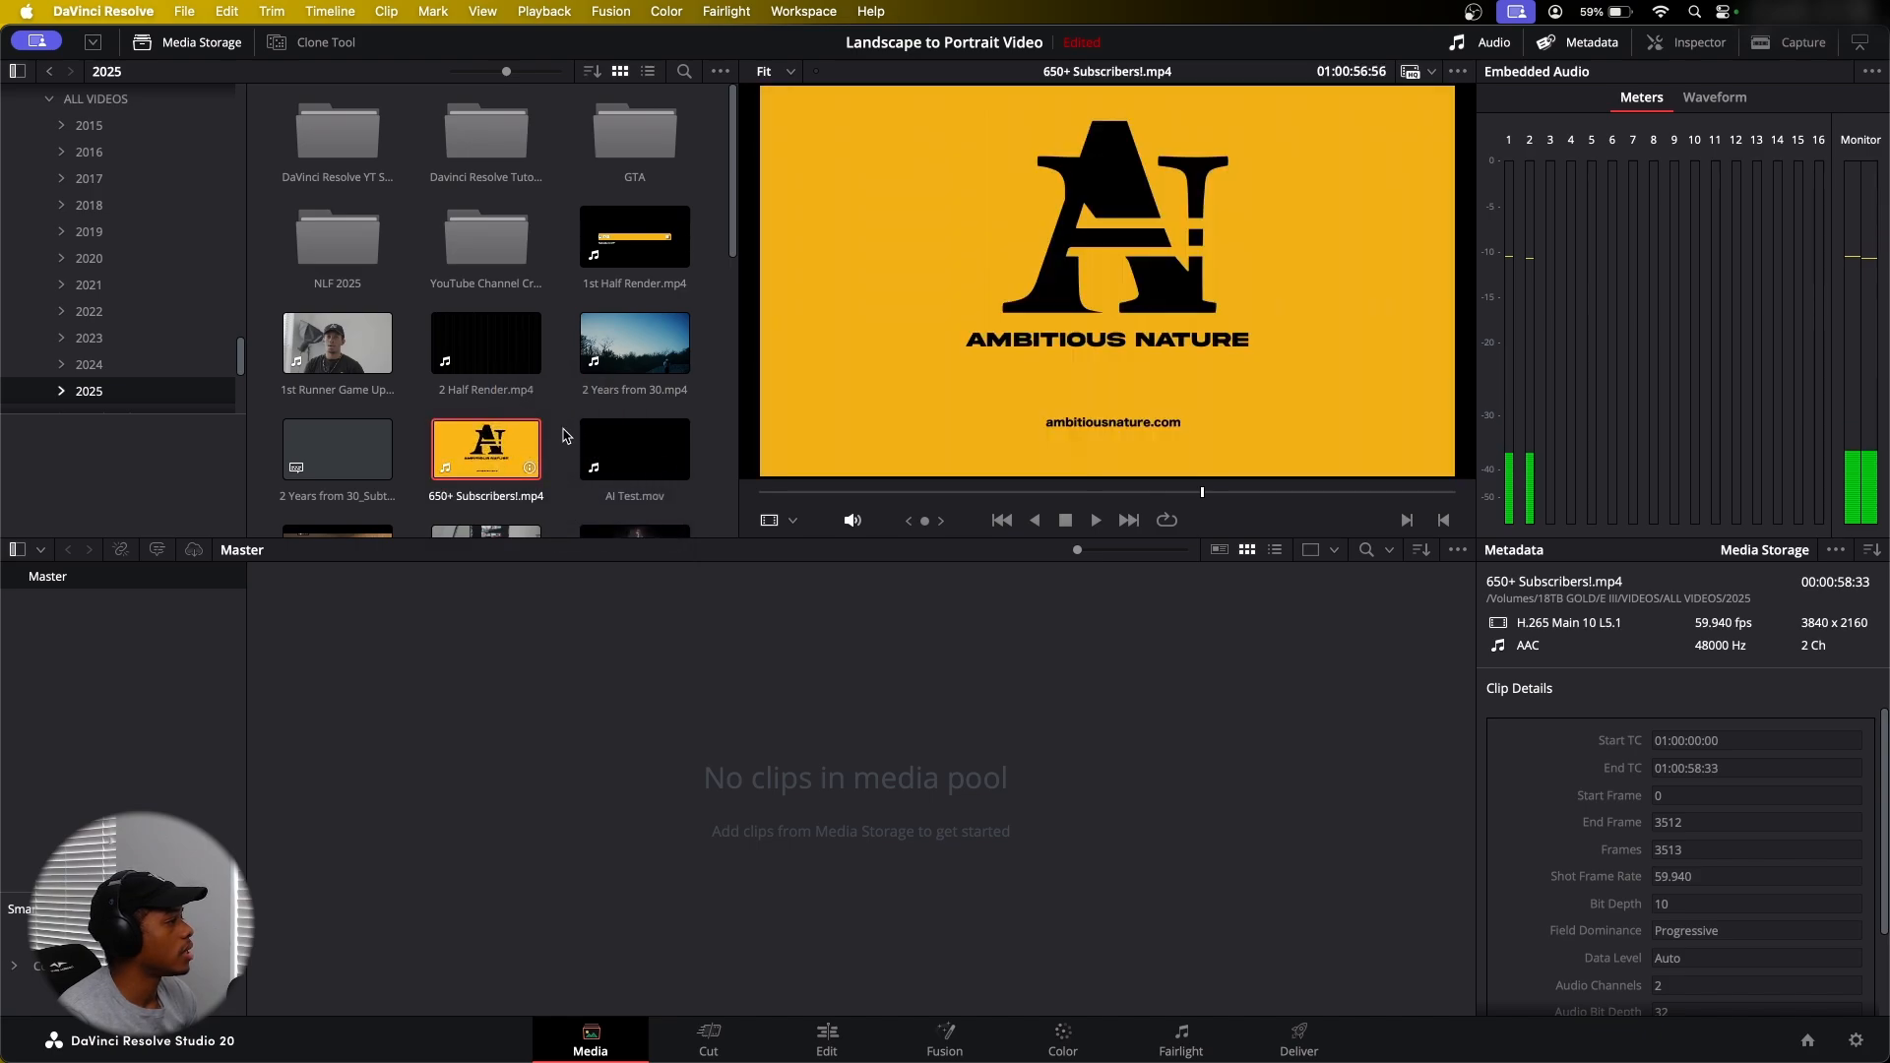
pyautogui.click(636, 343)
pyautogui.moveTo(635, 343); pyautogui.dragTo(693, 860)
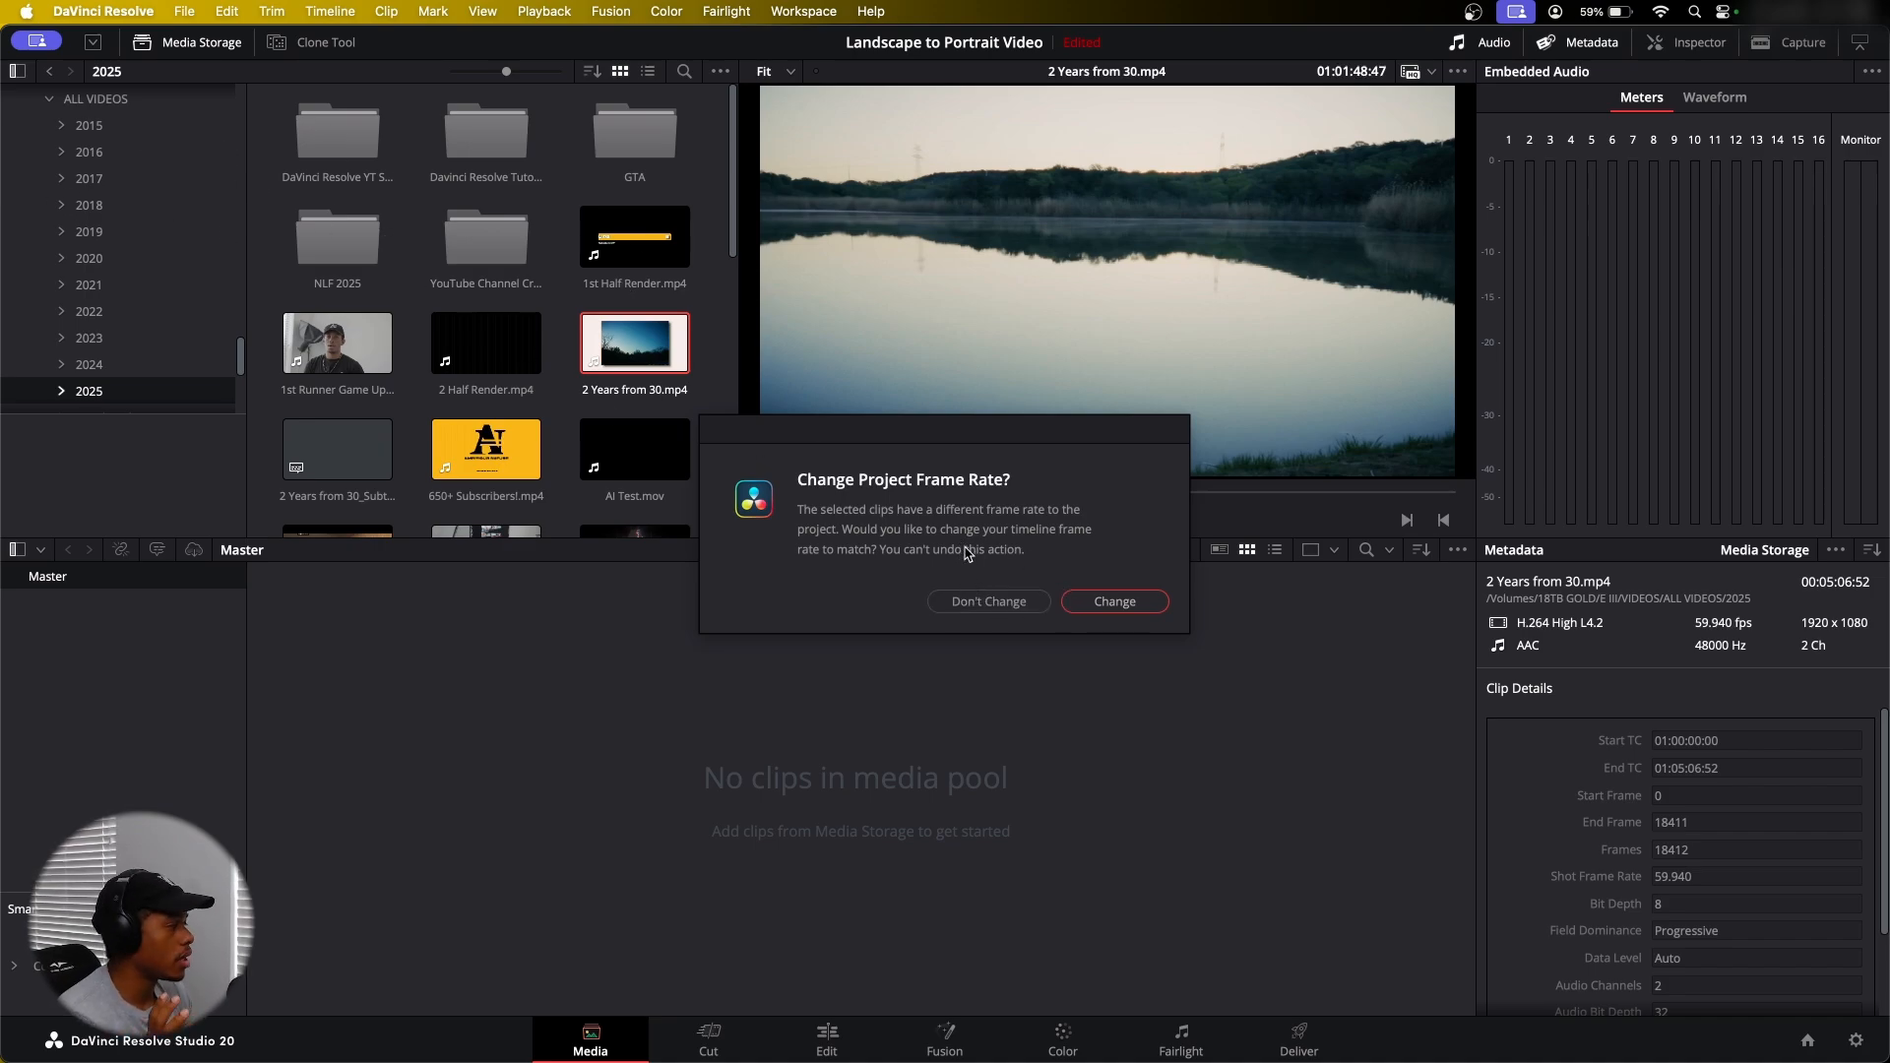
pyautogui.click(1030, 604)
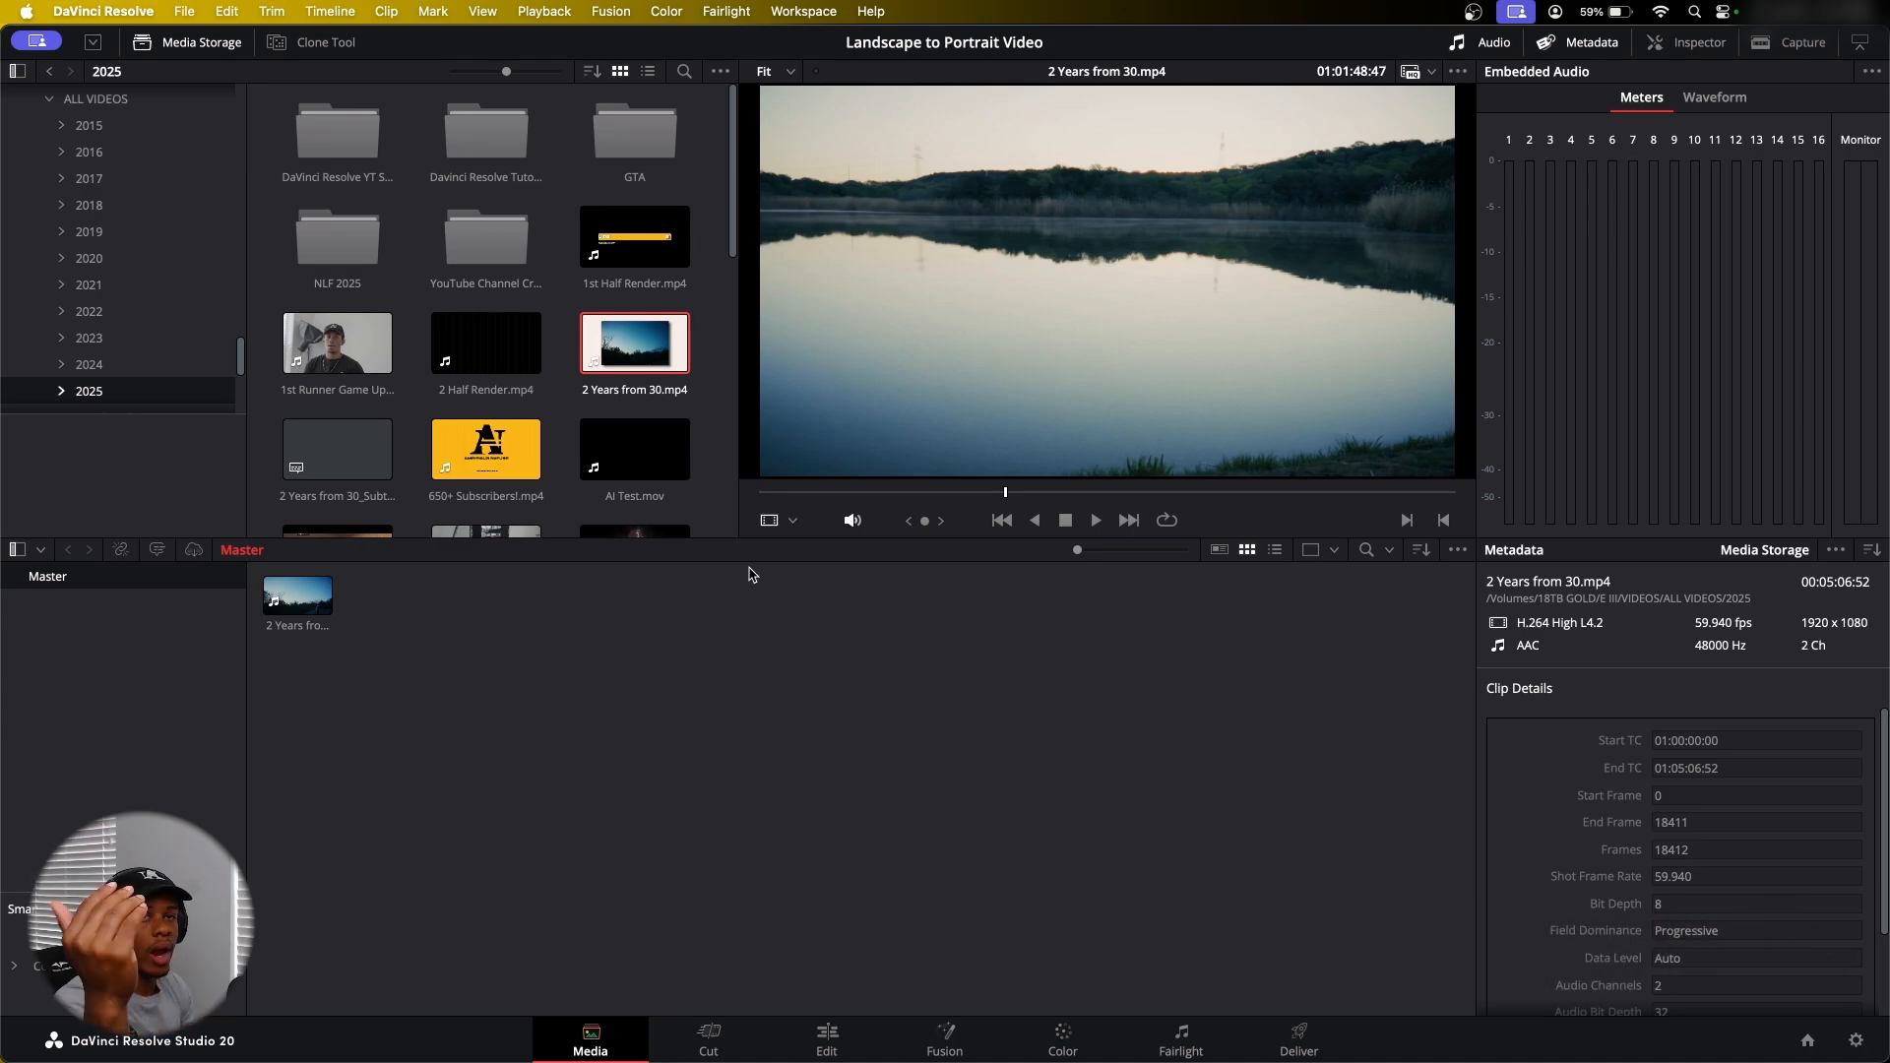
# Add 650+ Subscribers!.mp4 and AI Test.mov from the 2025 folder to the media pool
pyautogui.click(489, 451)
pyautogui.moveTo(490, 451); pyautogui.dragTo(679, 680)
pyautogui.moveTo(635, 449); pyautogui.dragTo(755, 729)
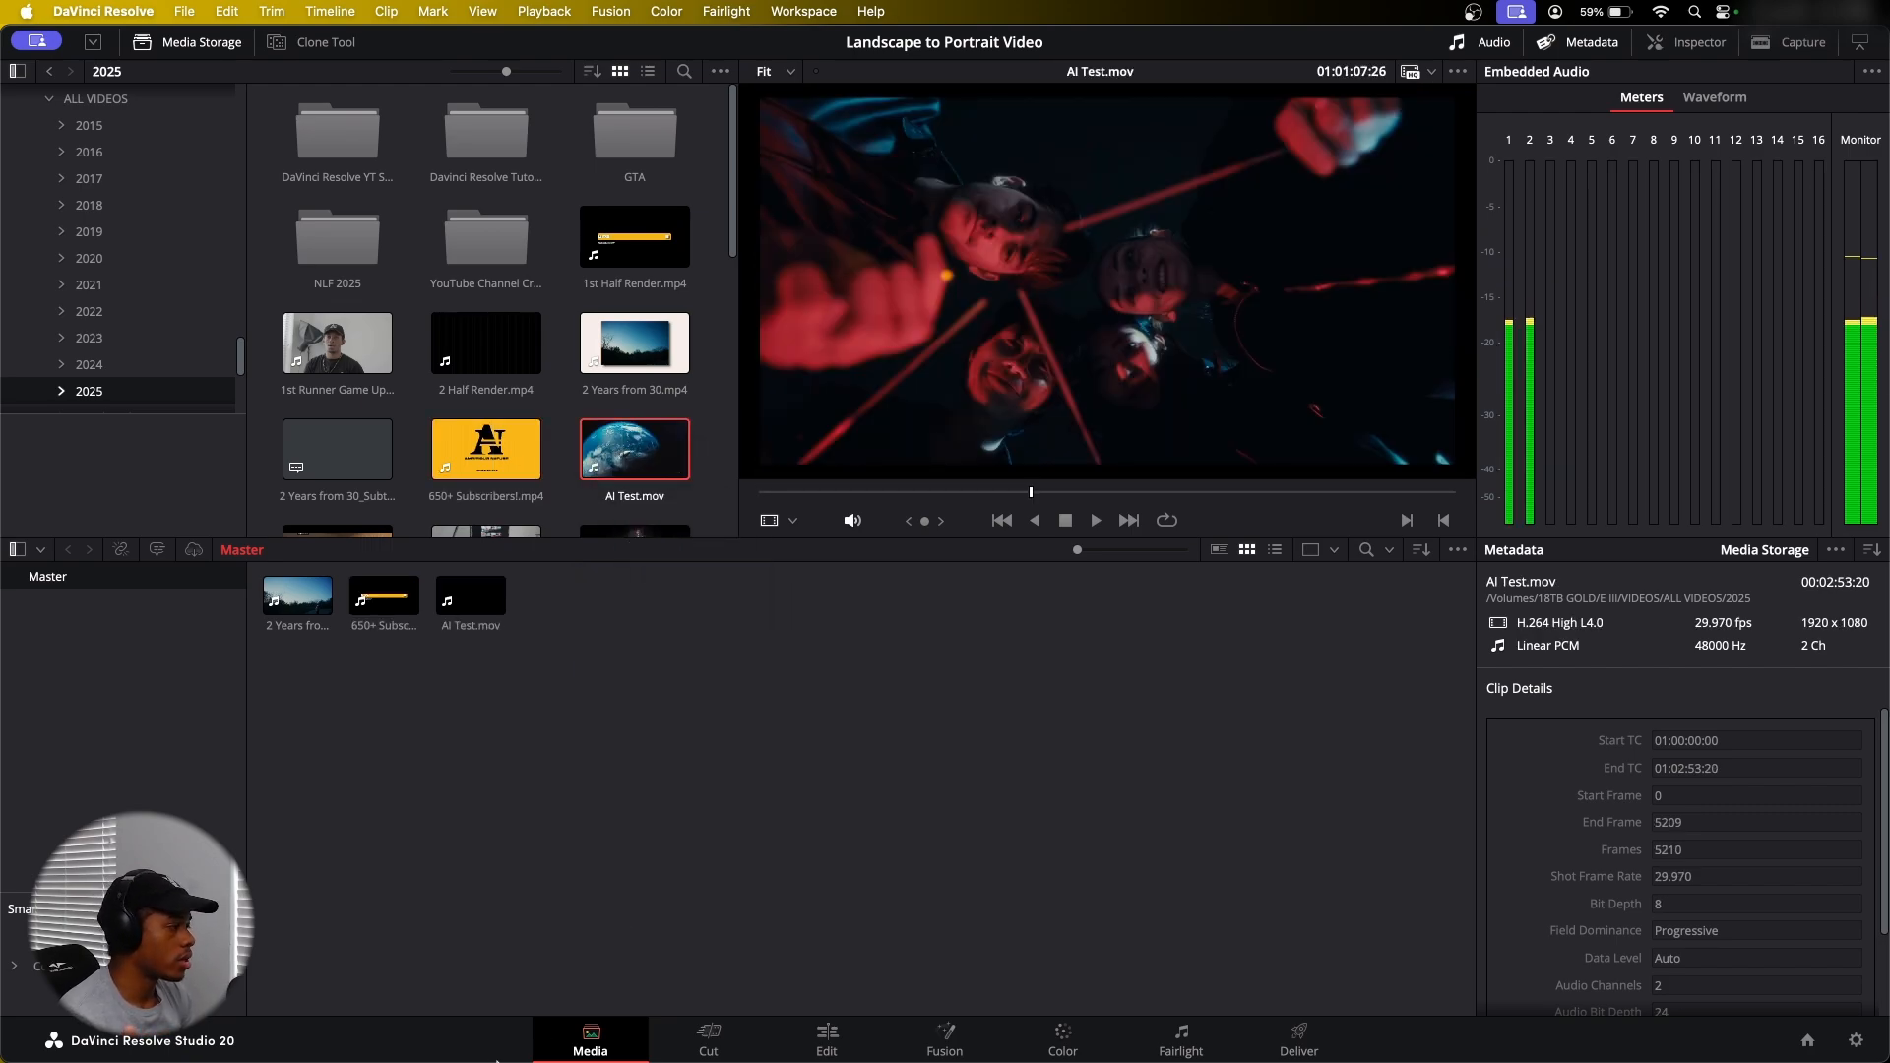
# Import Wake Up Part 1 and Vicarius Prints LLC (Full Length) into the media pool from the 2025 folder in Finder
pyautogui.click(387, 1022)
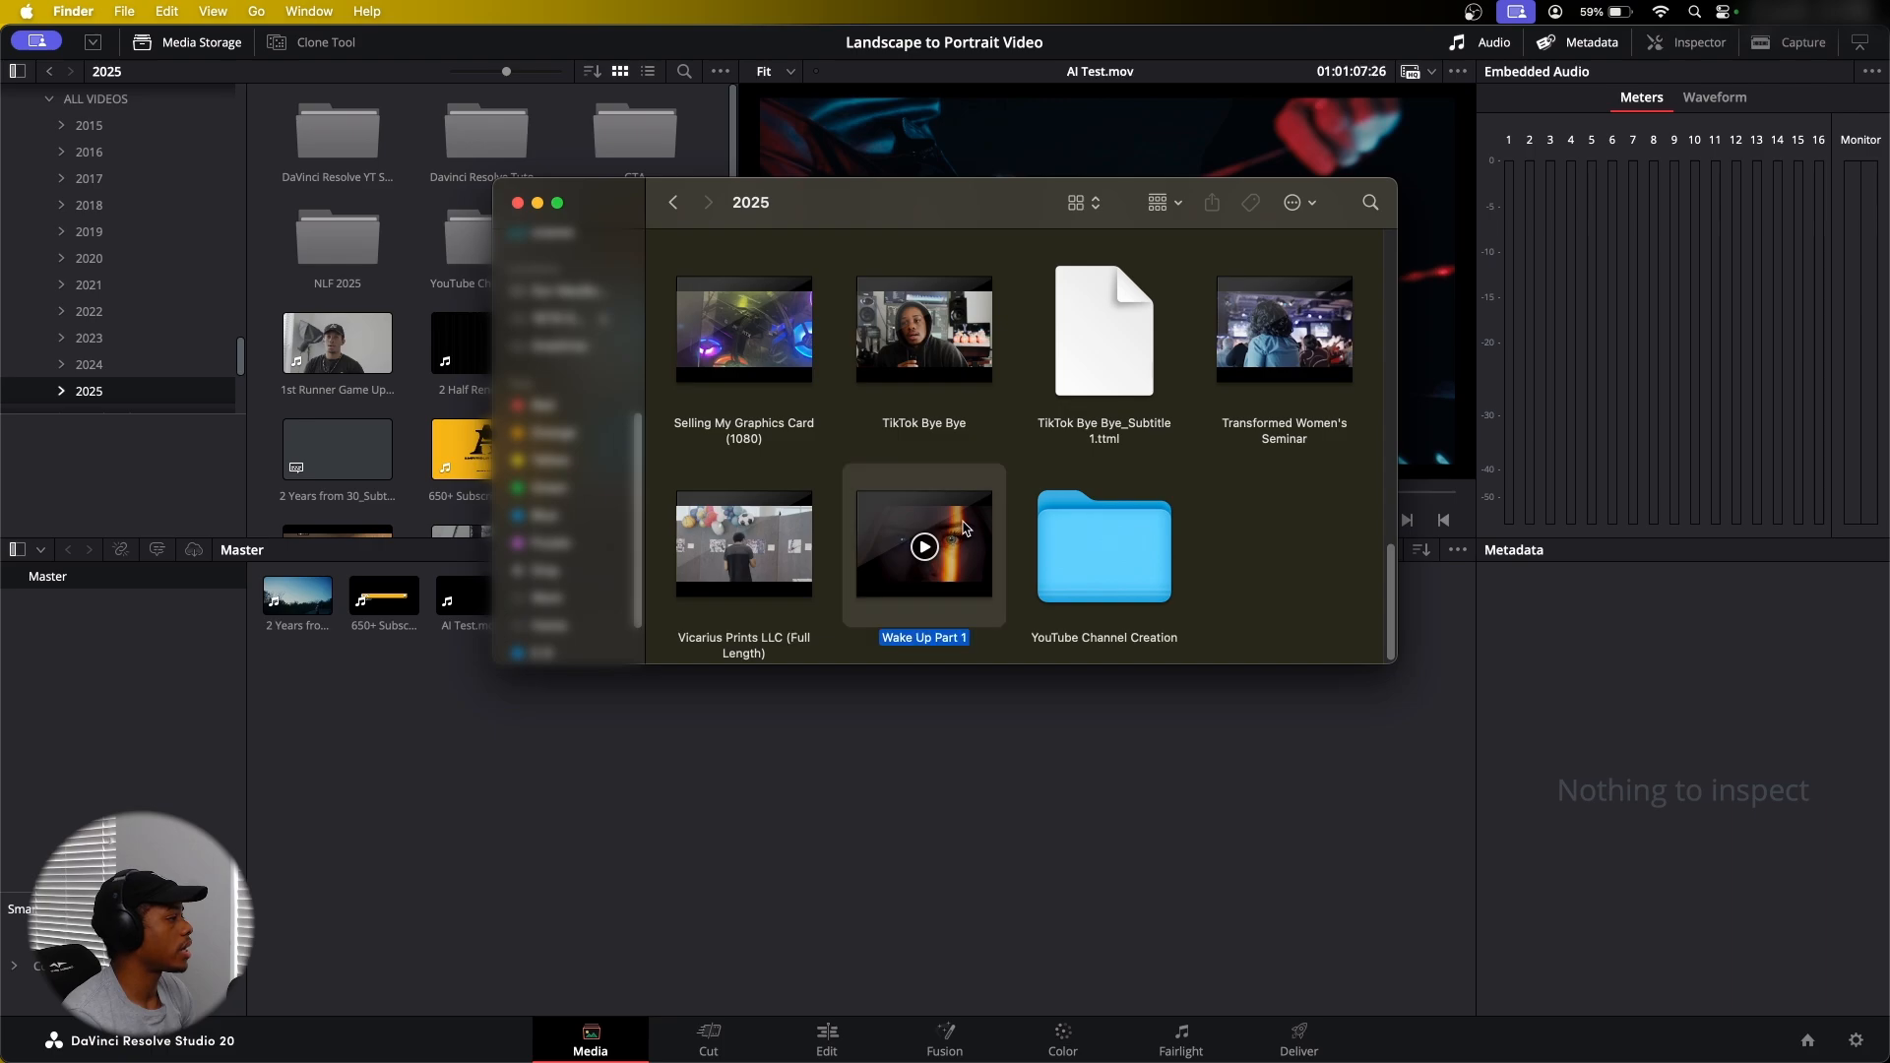
pyautogui.moveTo(964, 529); pyautogui.dragTo(785, 878)
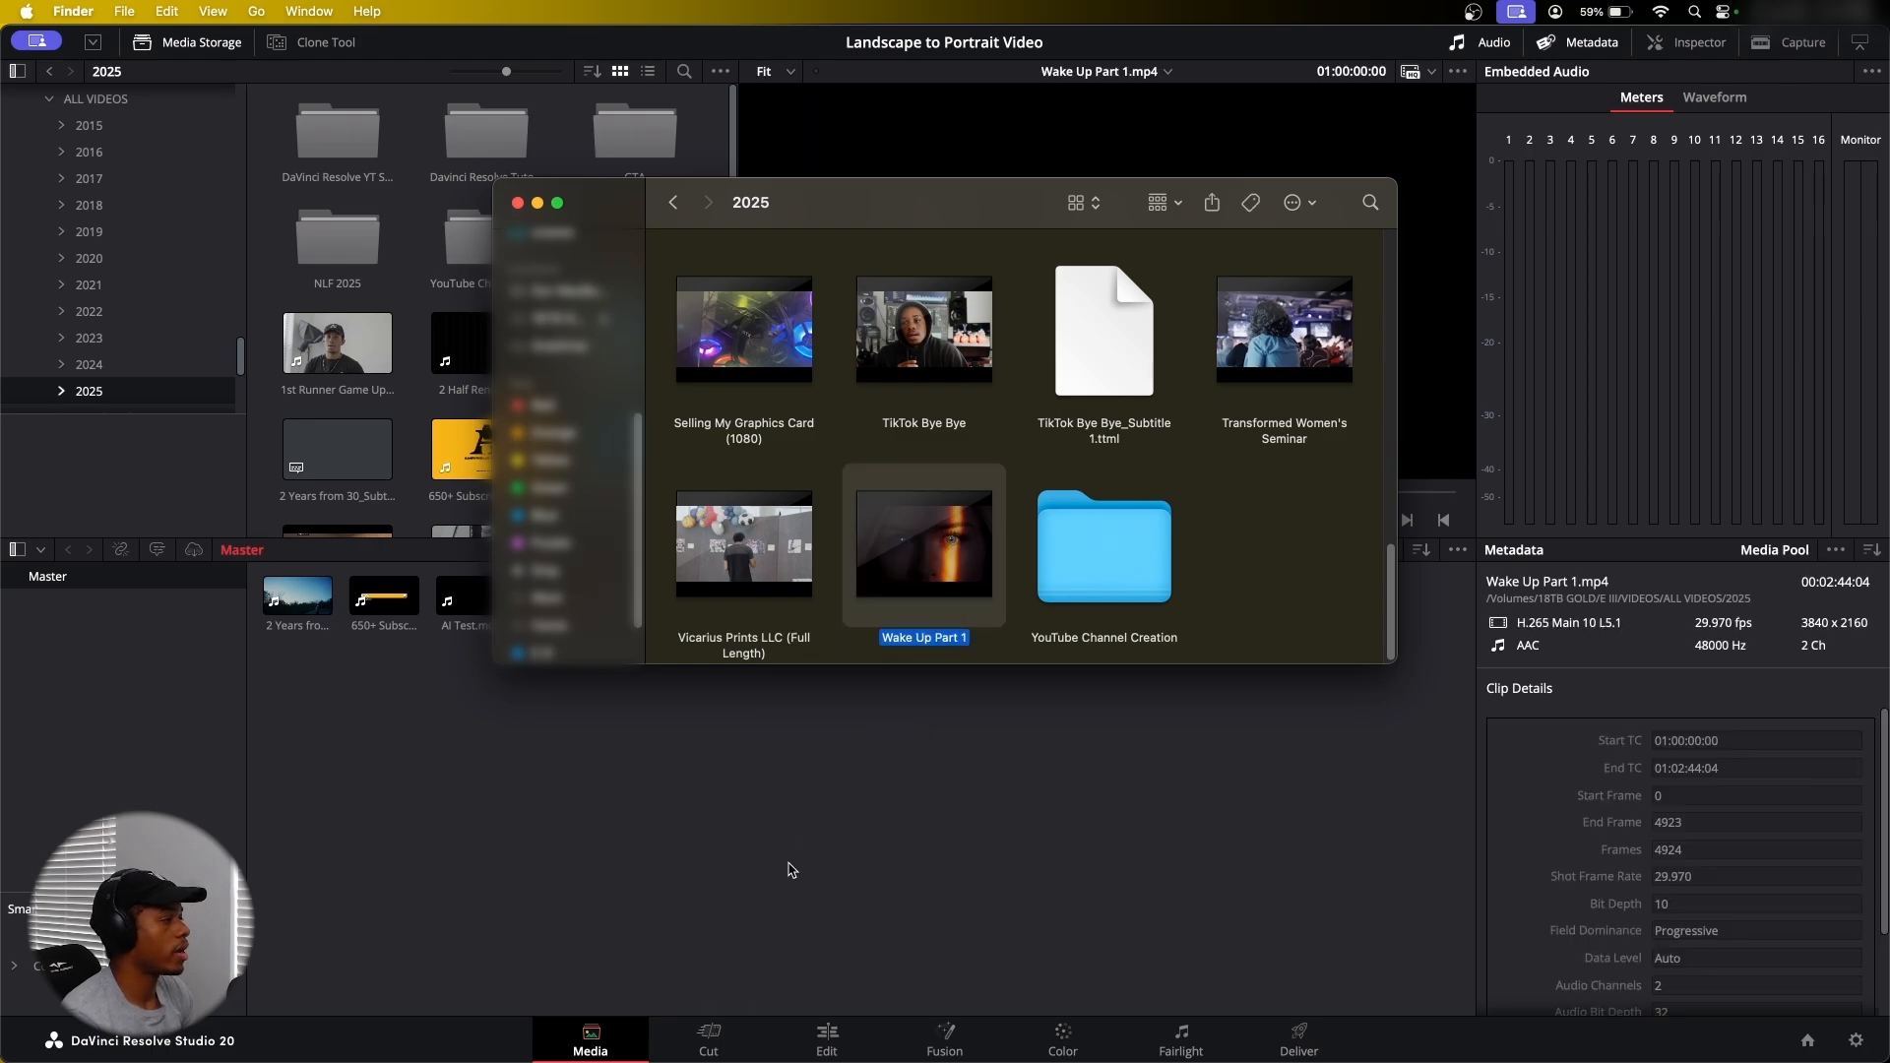
pyautogui.moveTo(739, 548); pyautogui.dragTo(773, 871)
pyautogui.click(1078, 817)
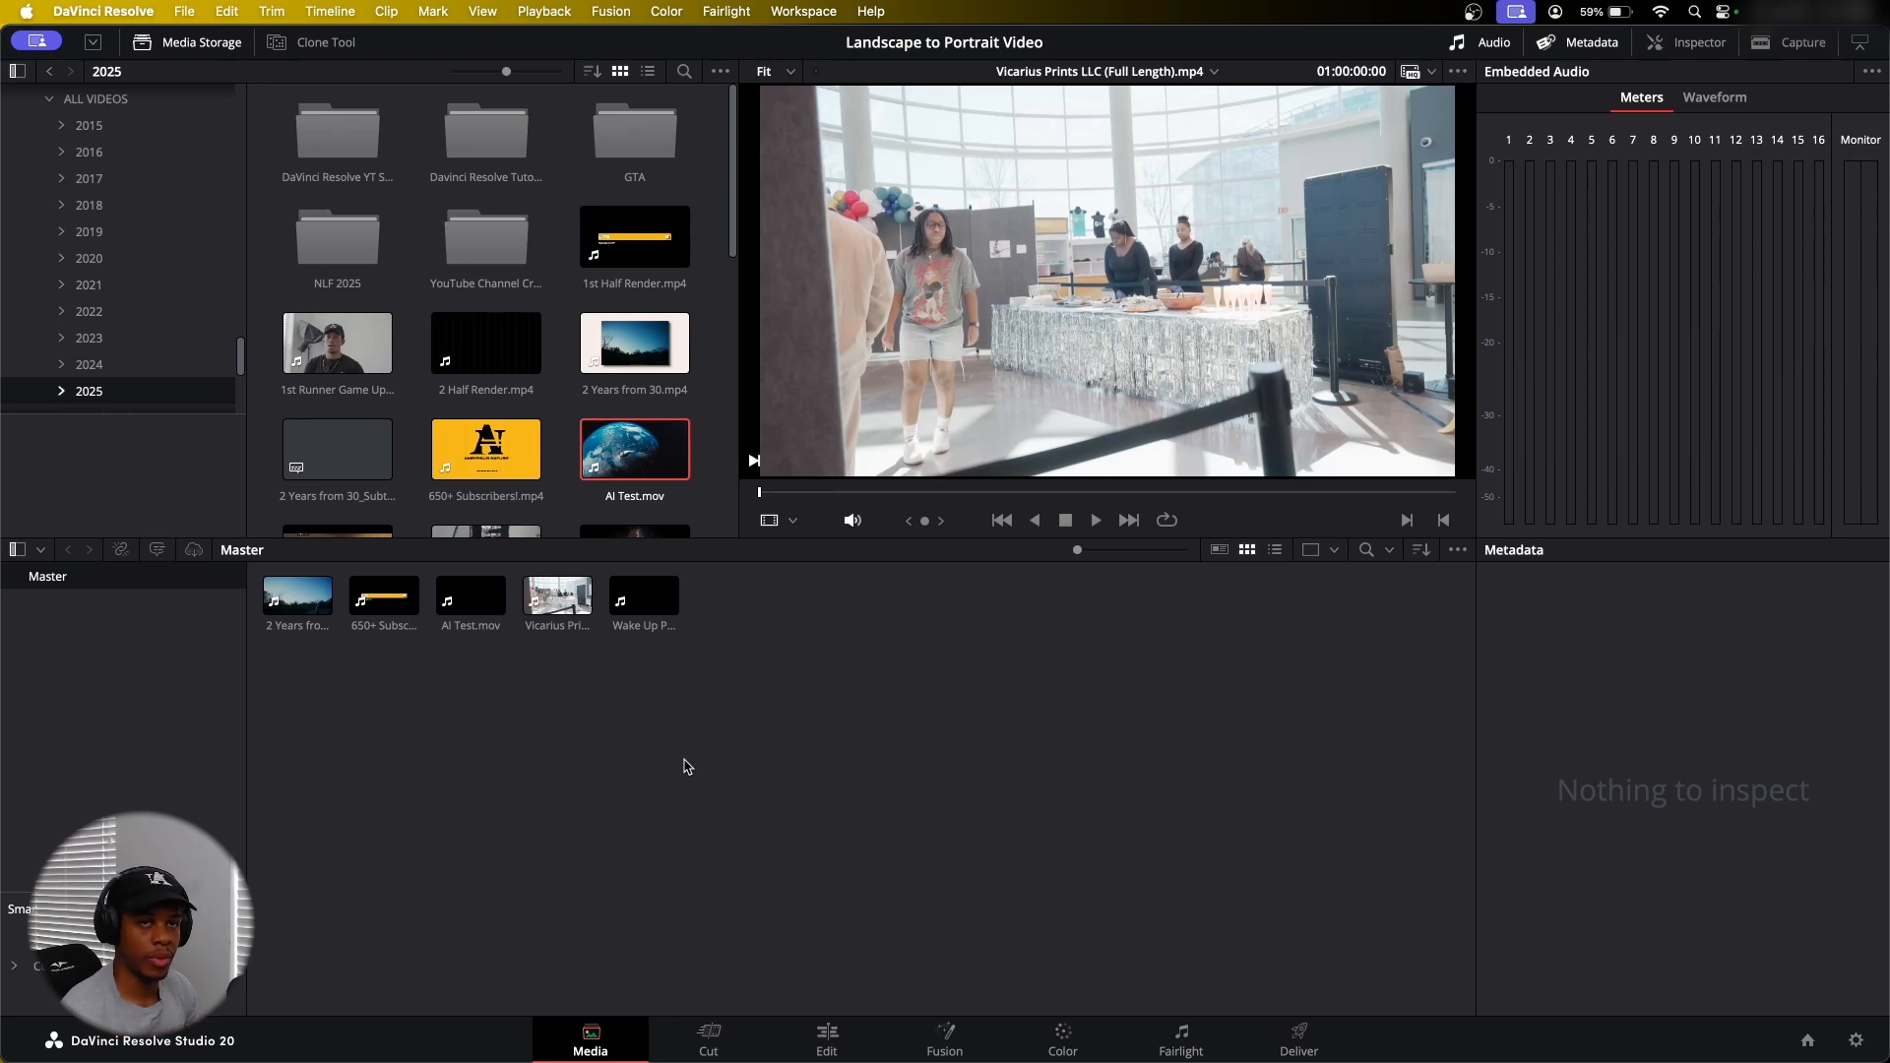
pyautogui.click(650, 611)
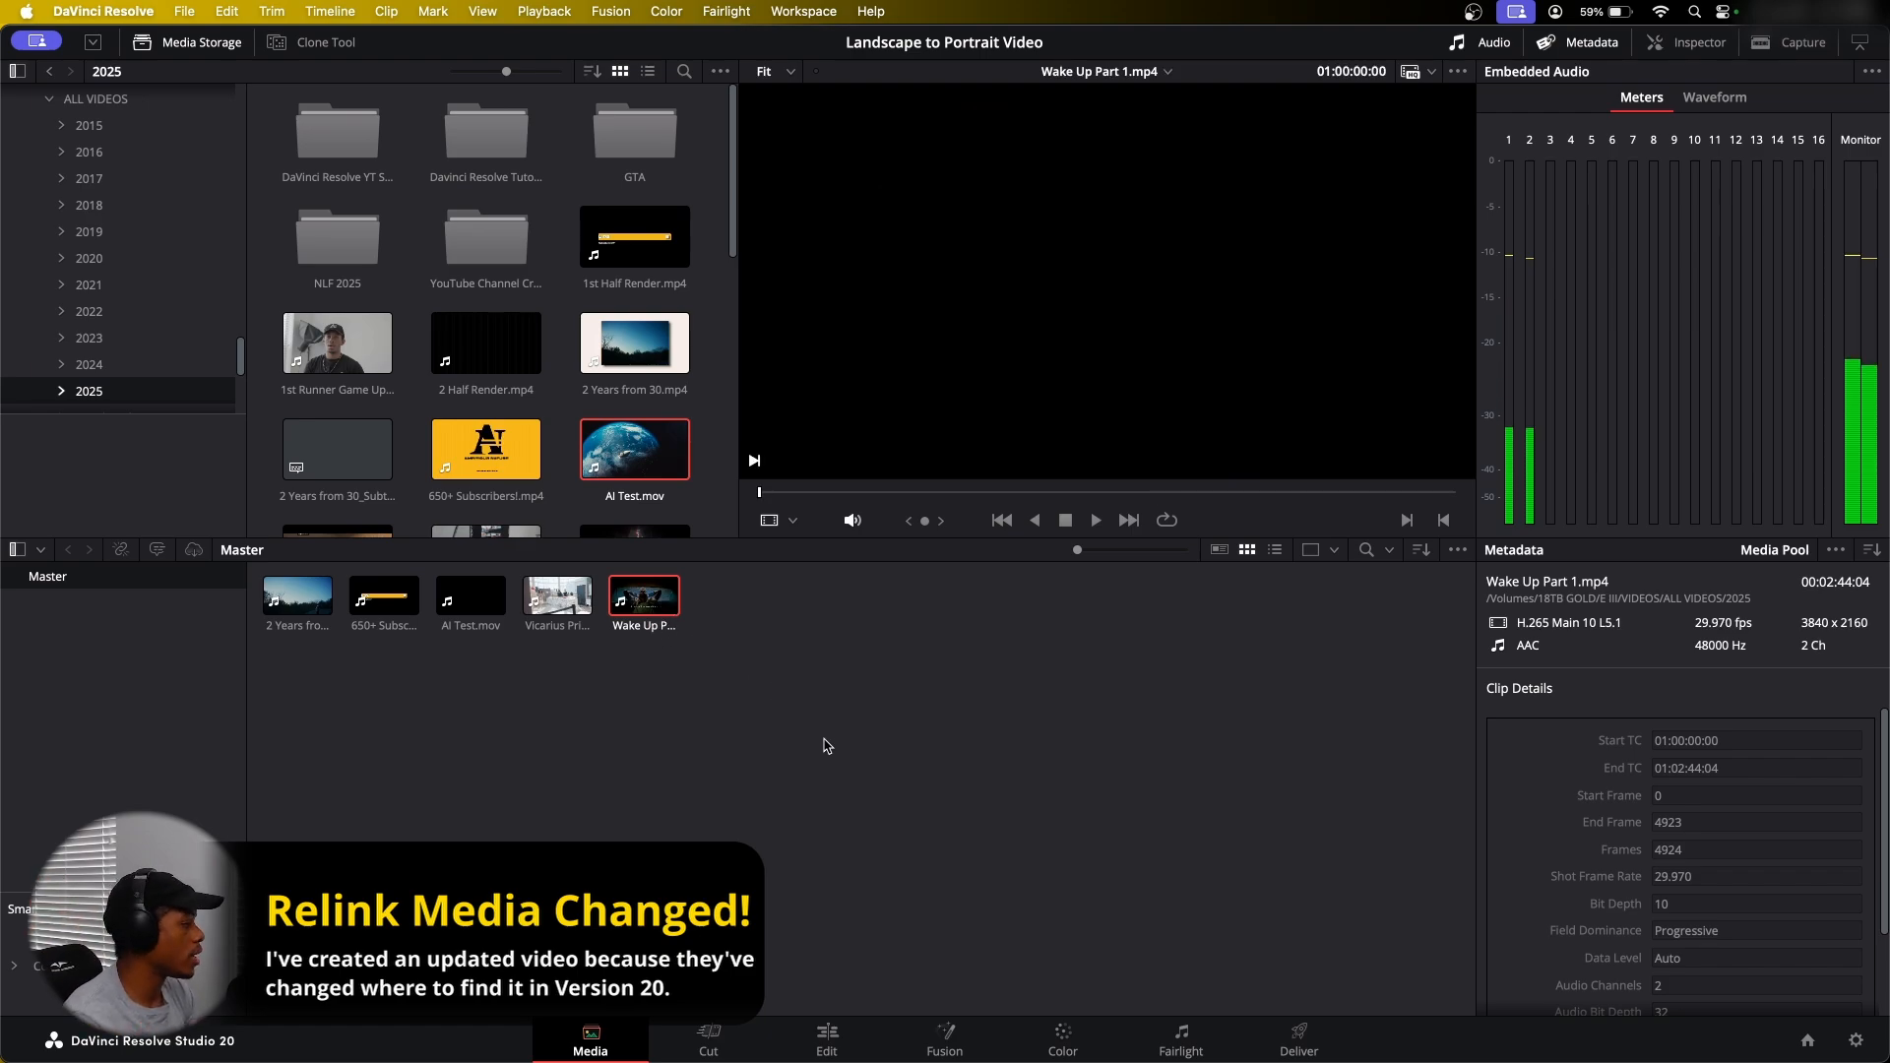
pyautogui.click(761, 838)
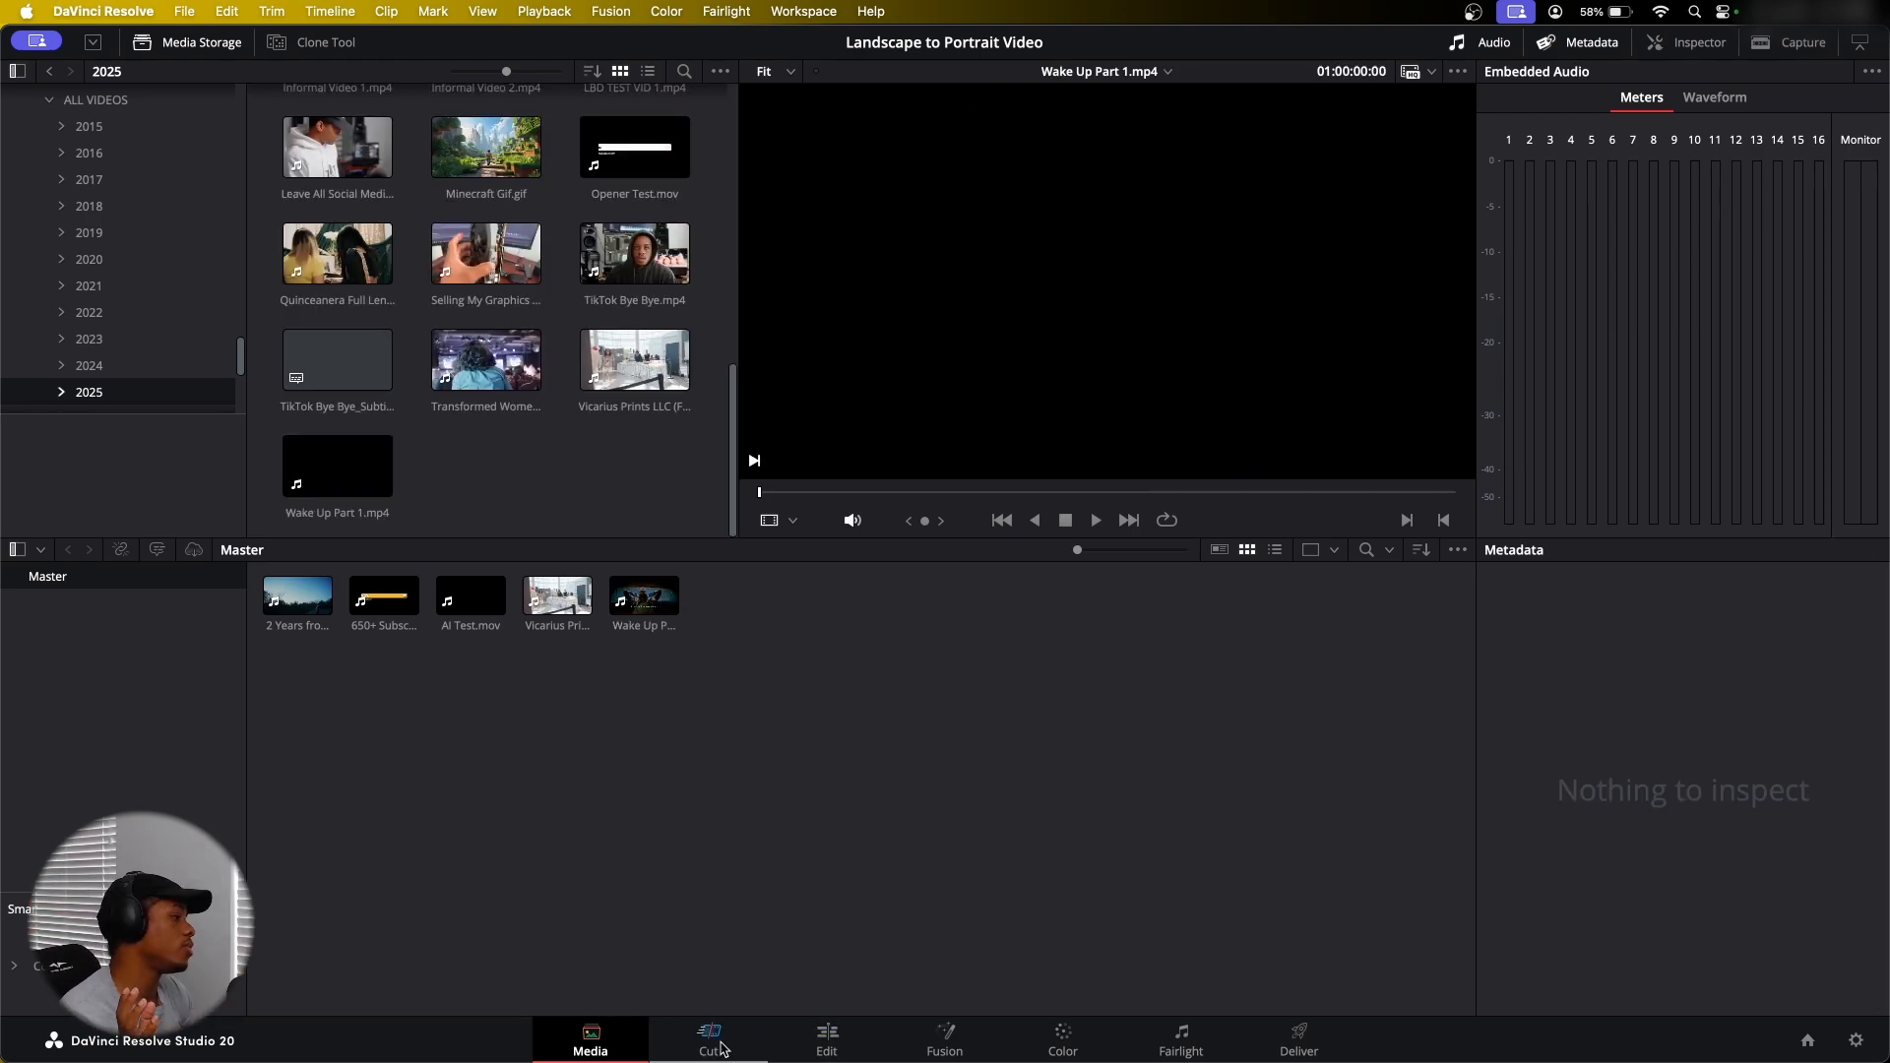
# View the Cut page with the imported clips and switch to the Edit page
pyautogui.click(714, 1041)
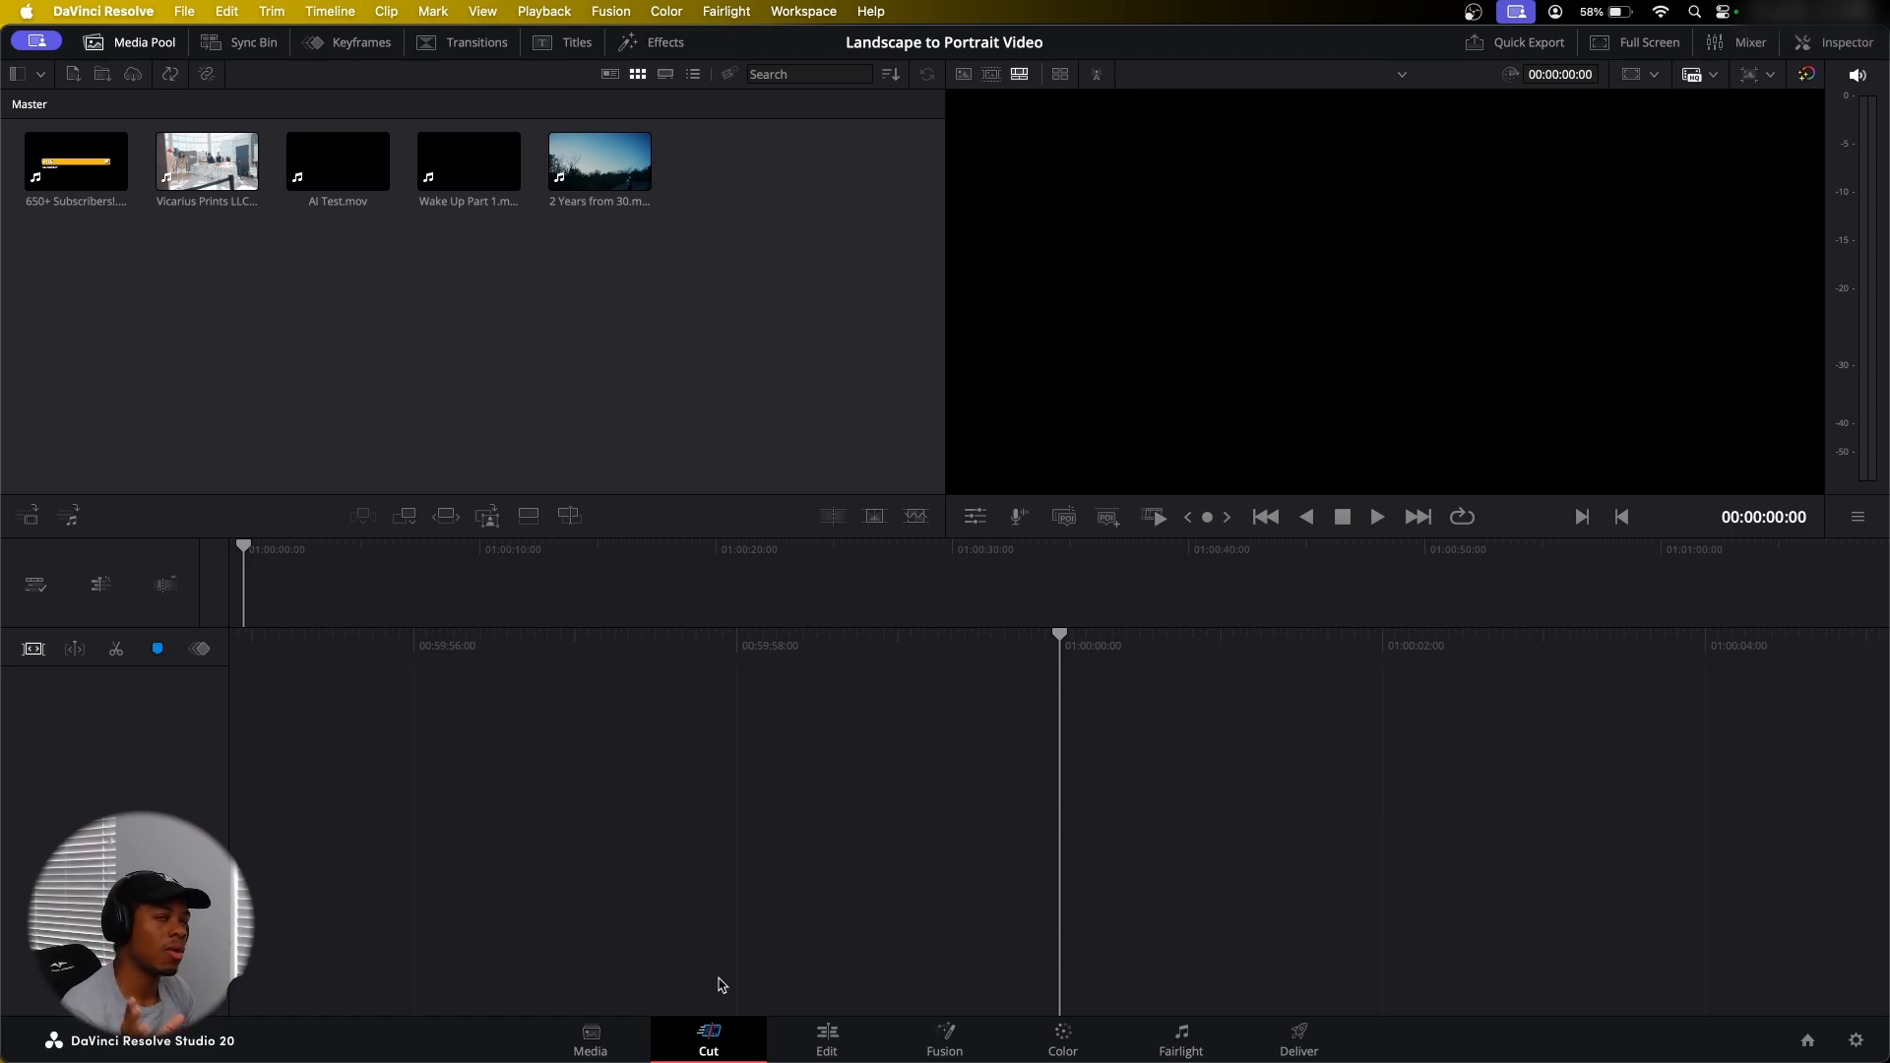
pyautogui.click(830, 1042)
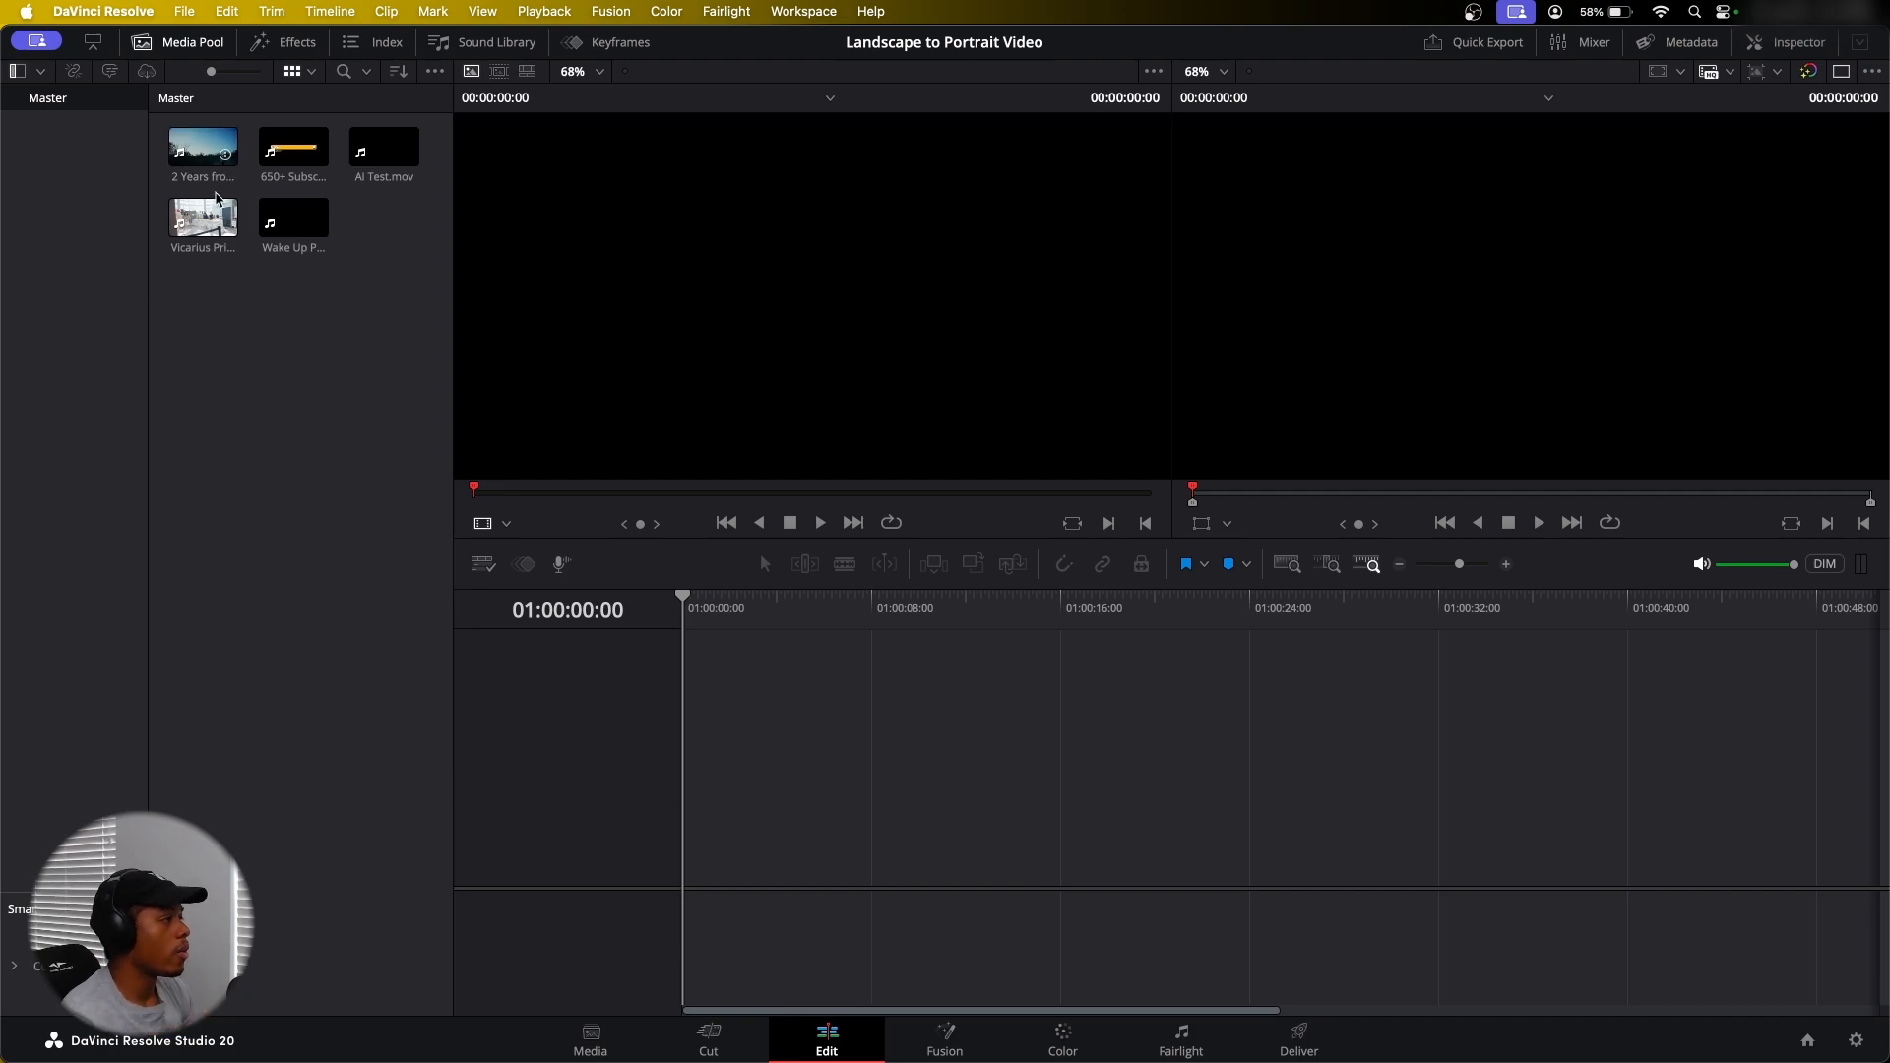
pyautogui.moveTo(202, 148); pyautogui.dragTo(360, 579)
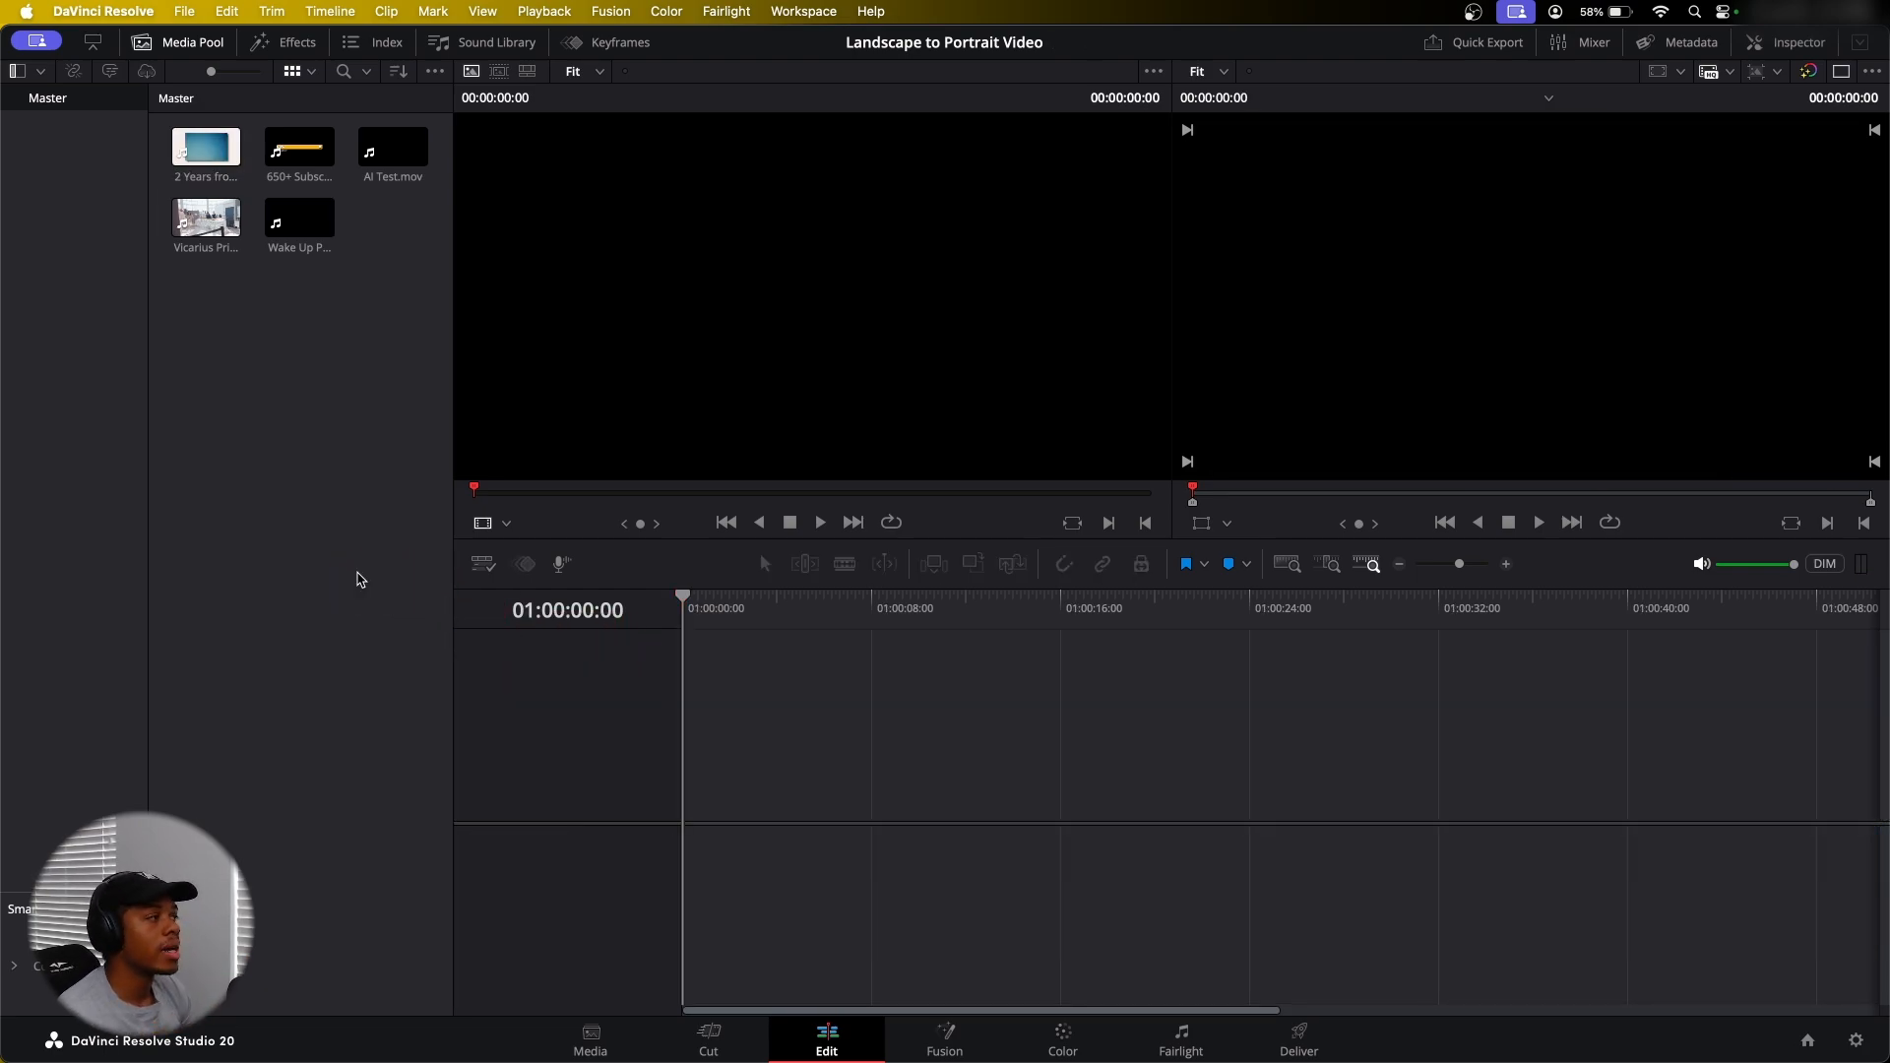
# Create a timeline from 2 Years from 30.mp4 and place the clip at the very start of Video 1
pyautogui.moveTo(219, 142); pyautogui.dragTo(722, 816)
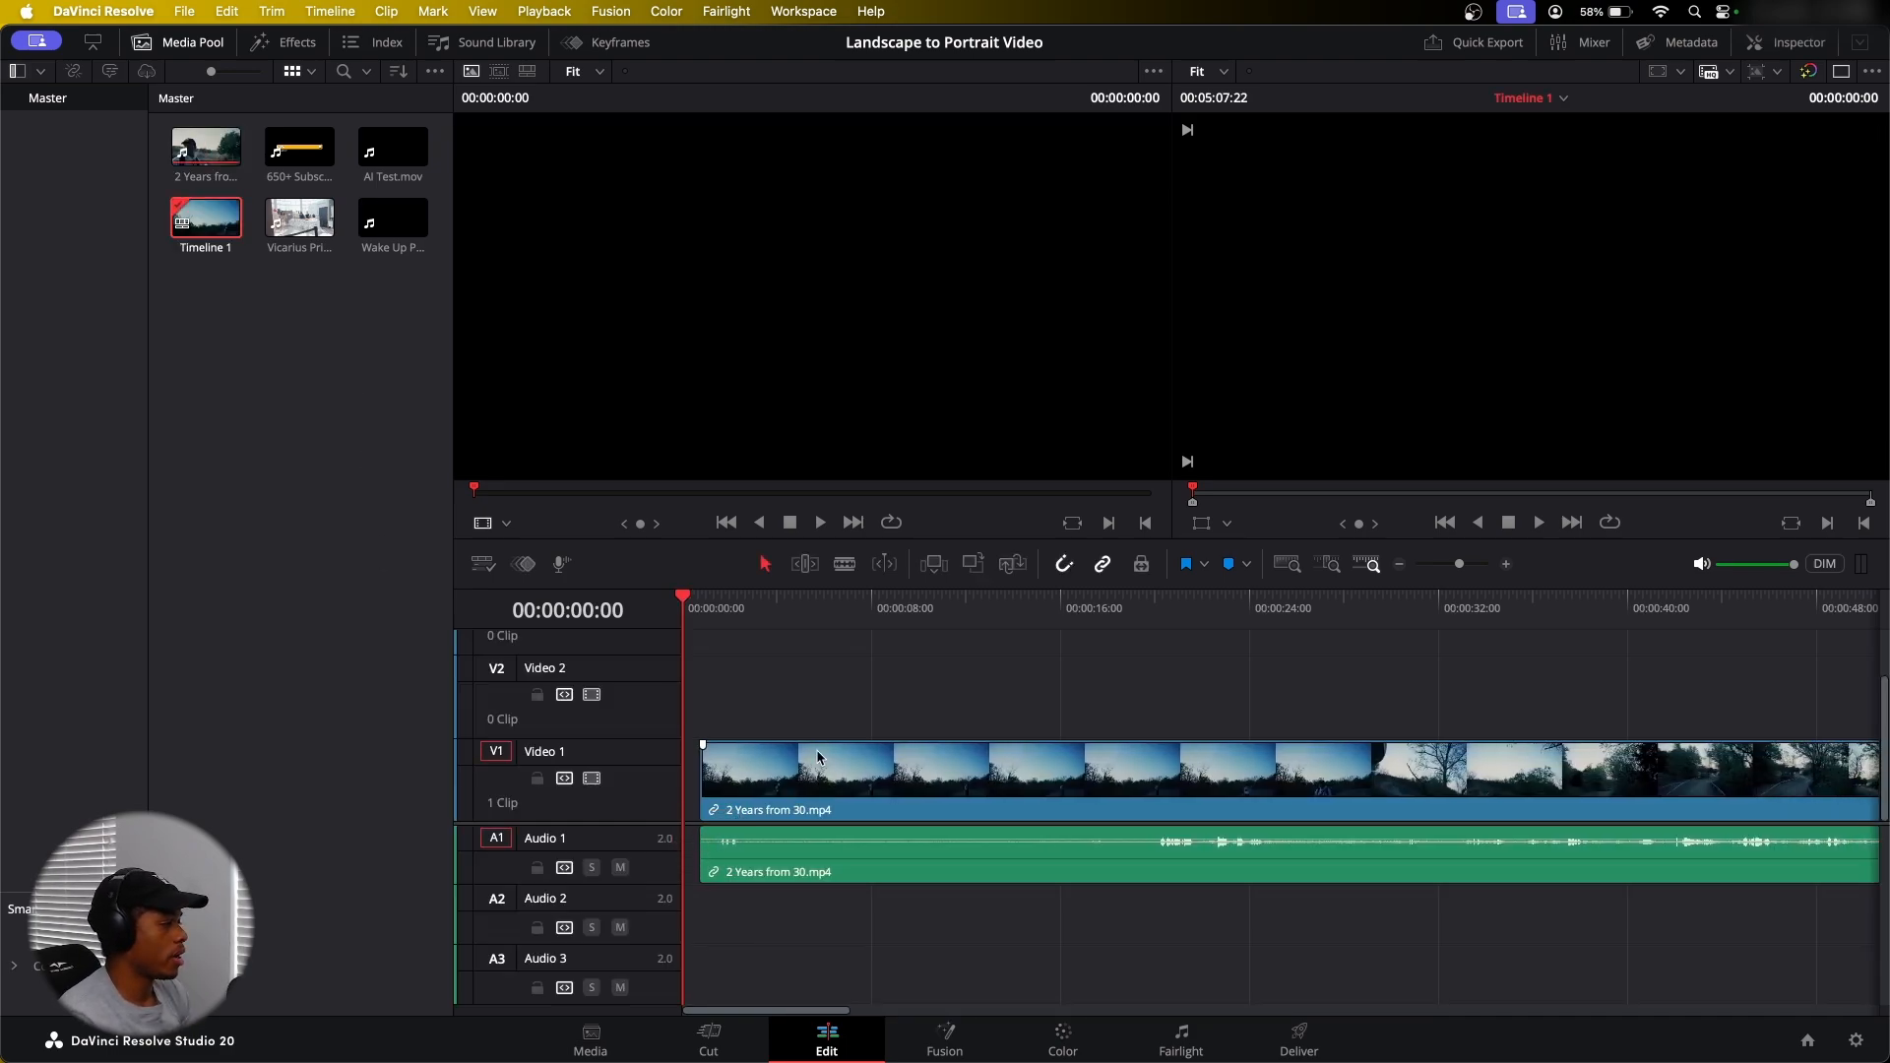
pyautogui.moveTo(817, 758); pyautogui.dragTo(802, 793)
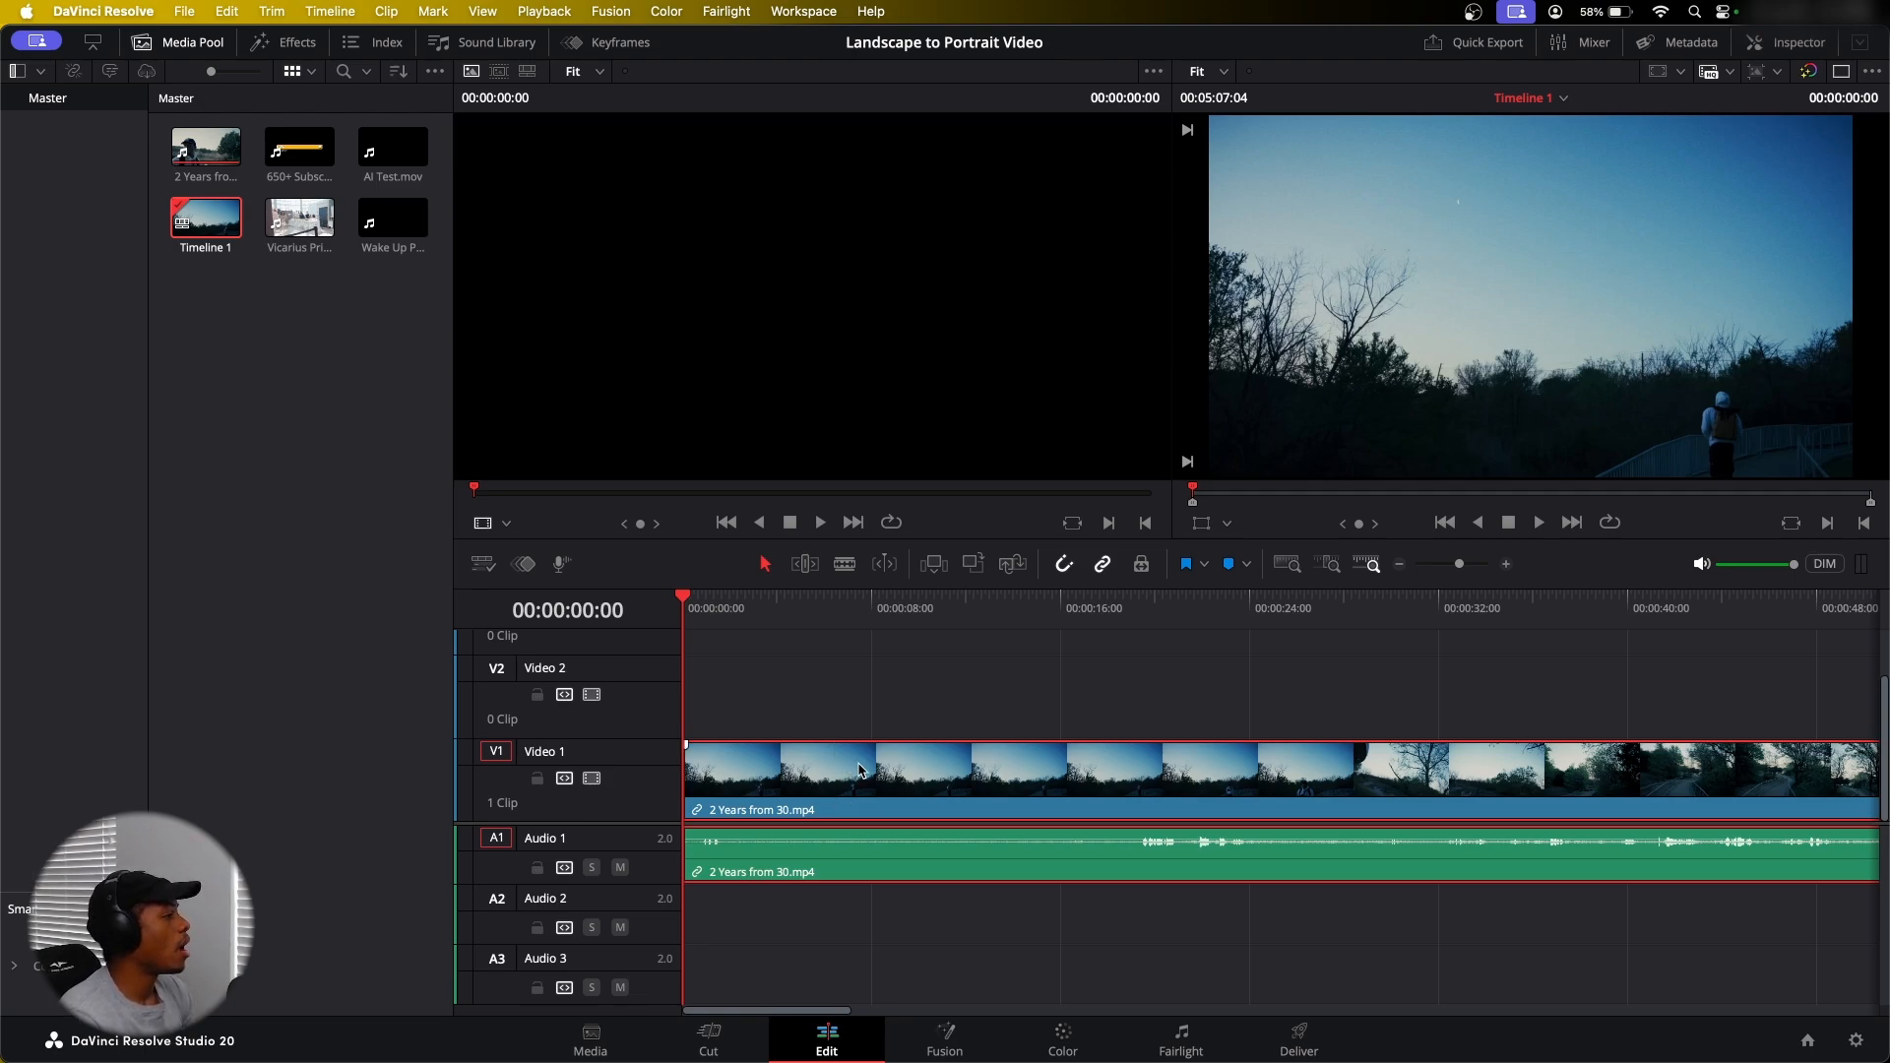
# Examine Timeline 1's format settings with project settings turned off, and cancel without applying them
pyautogui.rightClick(219, 224)
pyautogui.moveTo(305, 241)
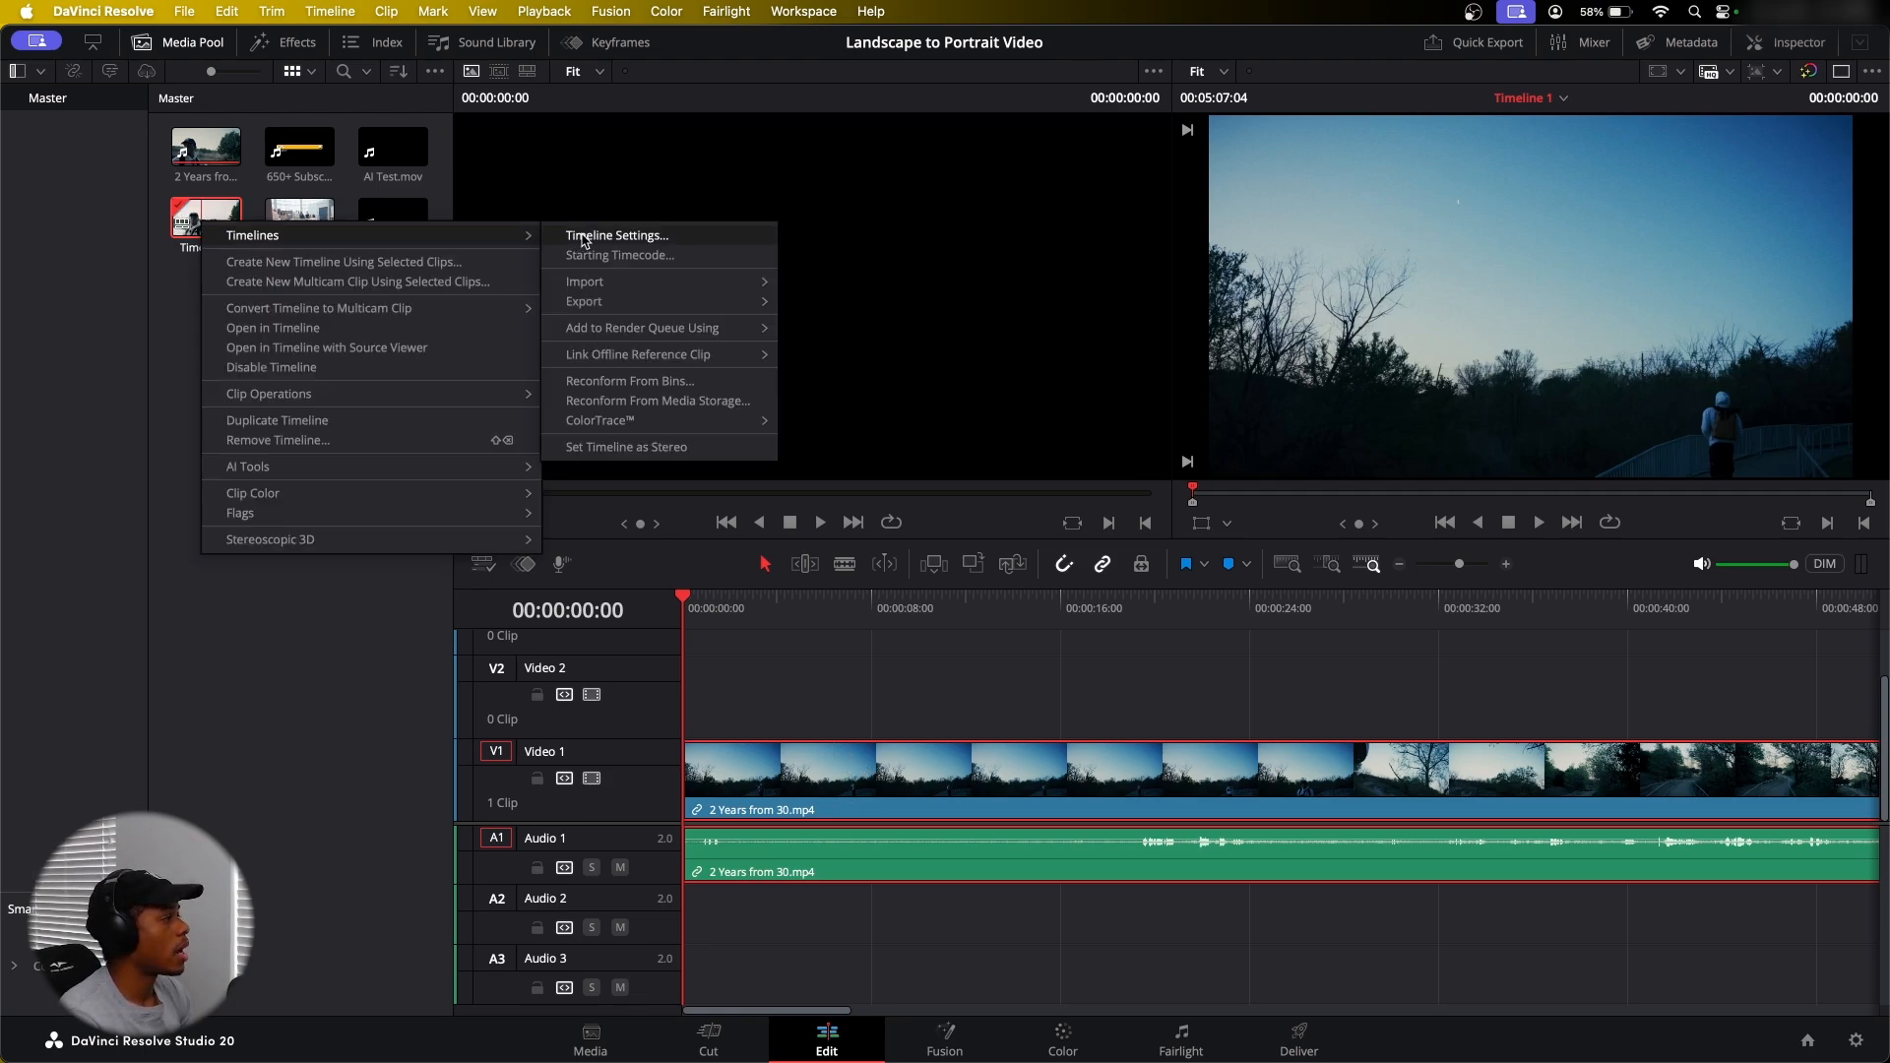
pyautogui.click(583, 241)
pyautogui.click(722, 712)
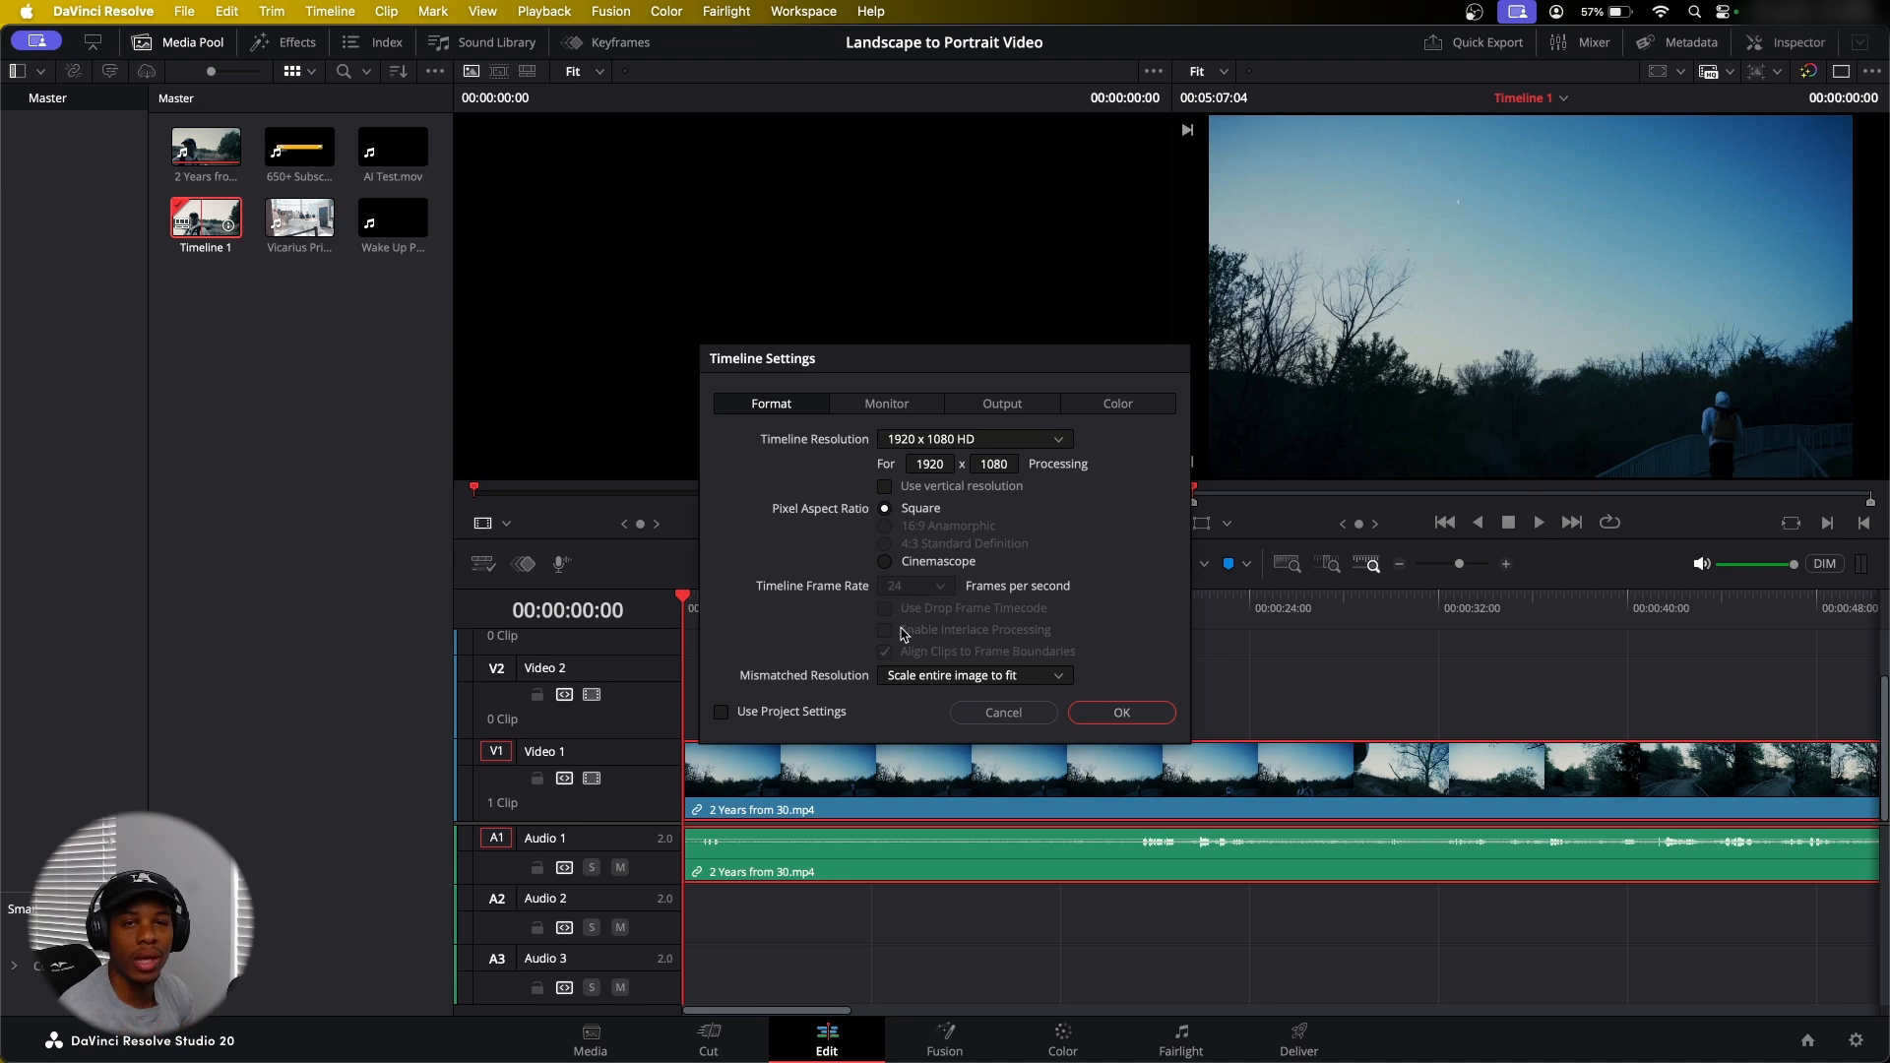
pyautogui.click(1000, 716)
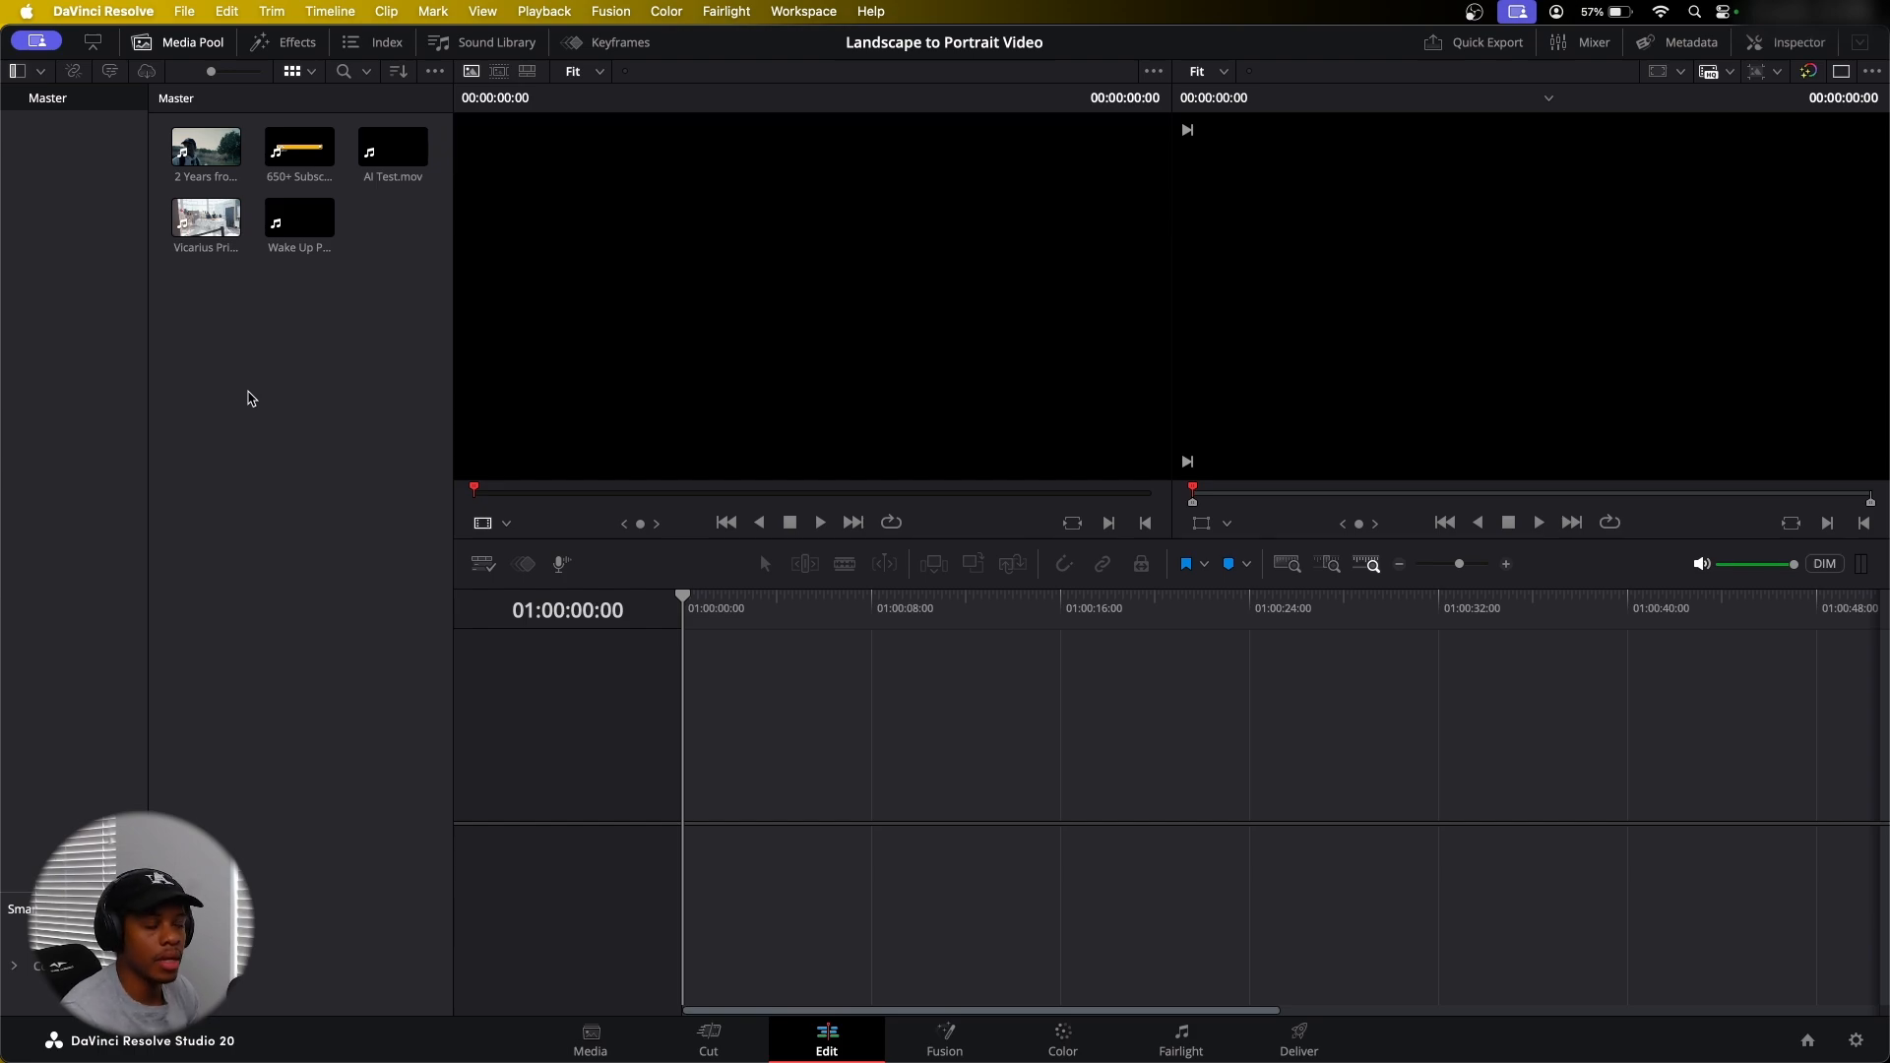
# Start a new empty timeline from the media pool and name it Vertical
pyautogui.rightClick(322, 432)
pyautogui.click(300, 433)
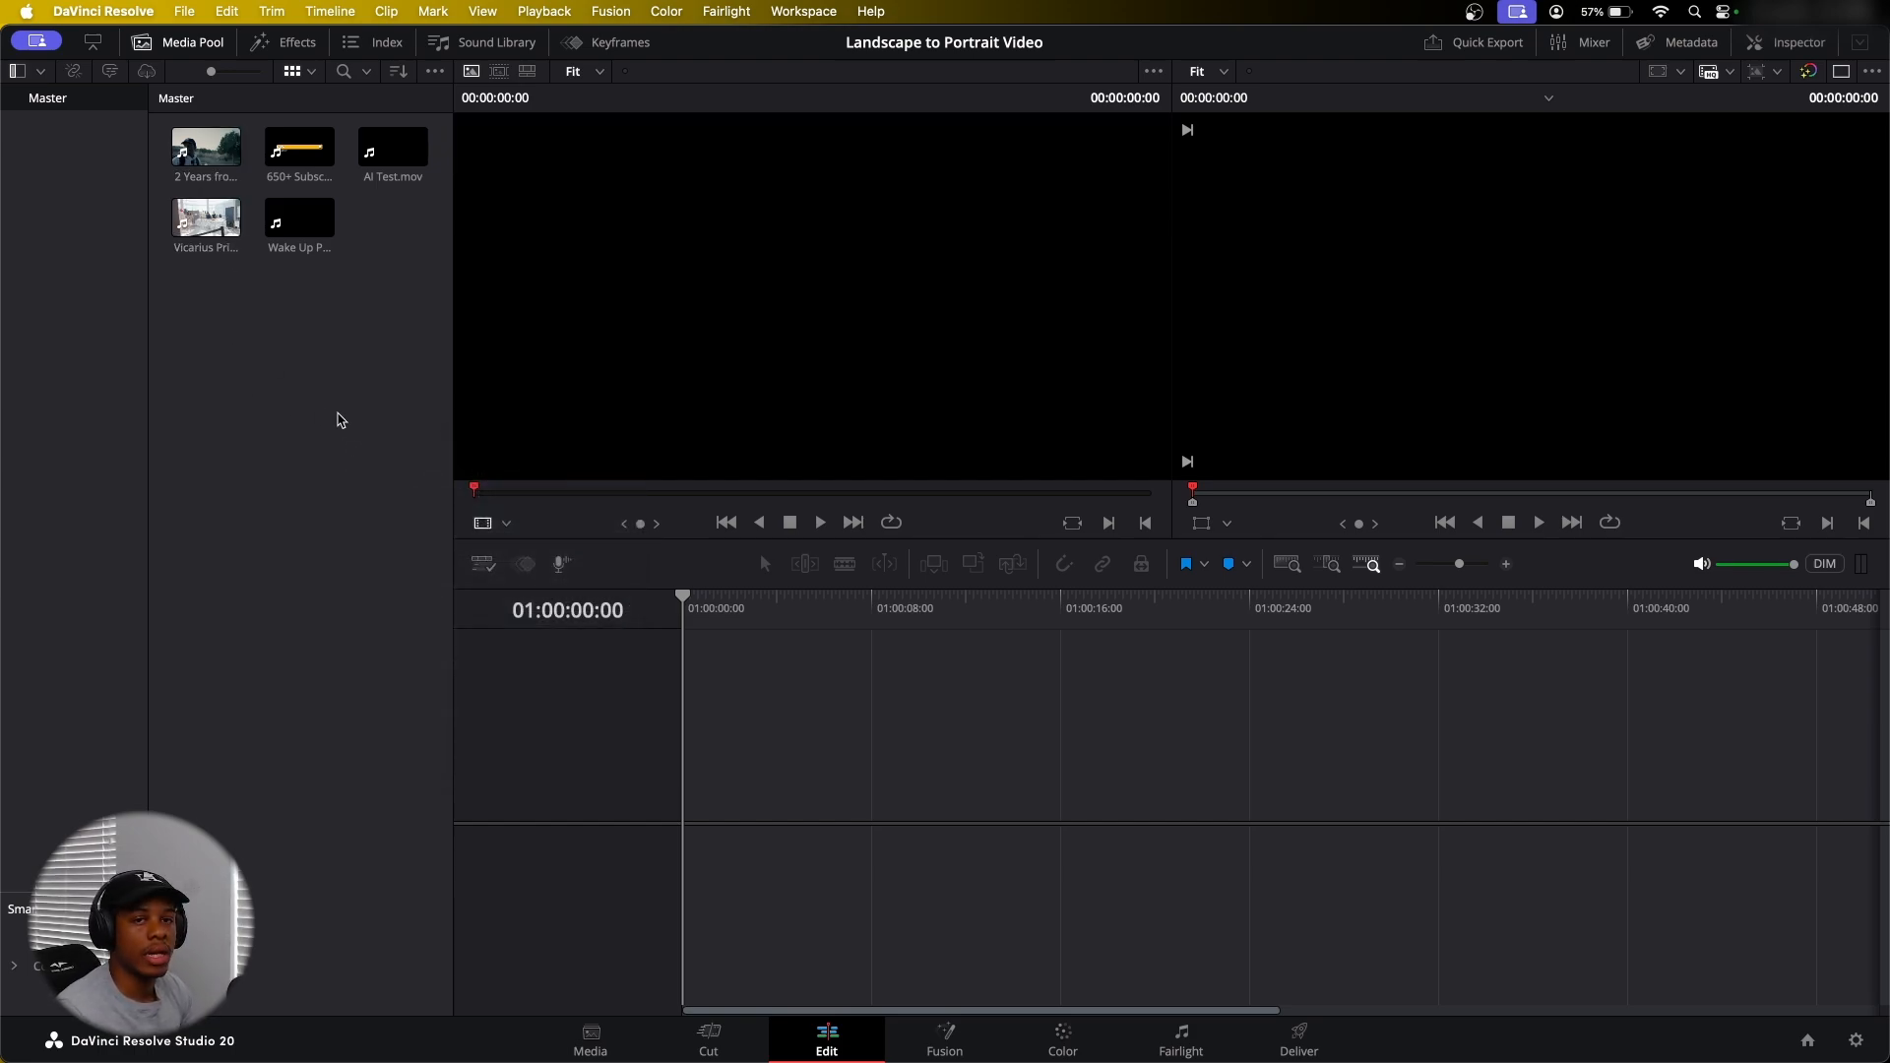
pyautogui.rightClick(340, 412)
pyautogui.moveTo(484, 428)
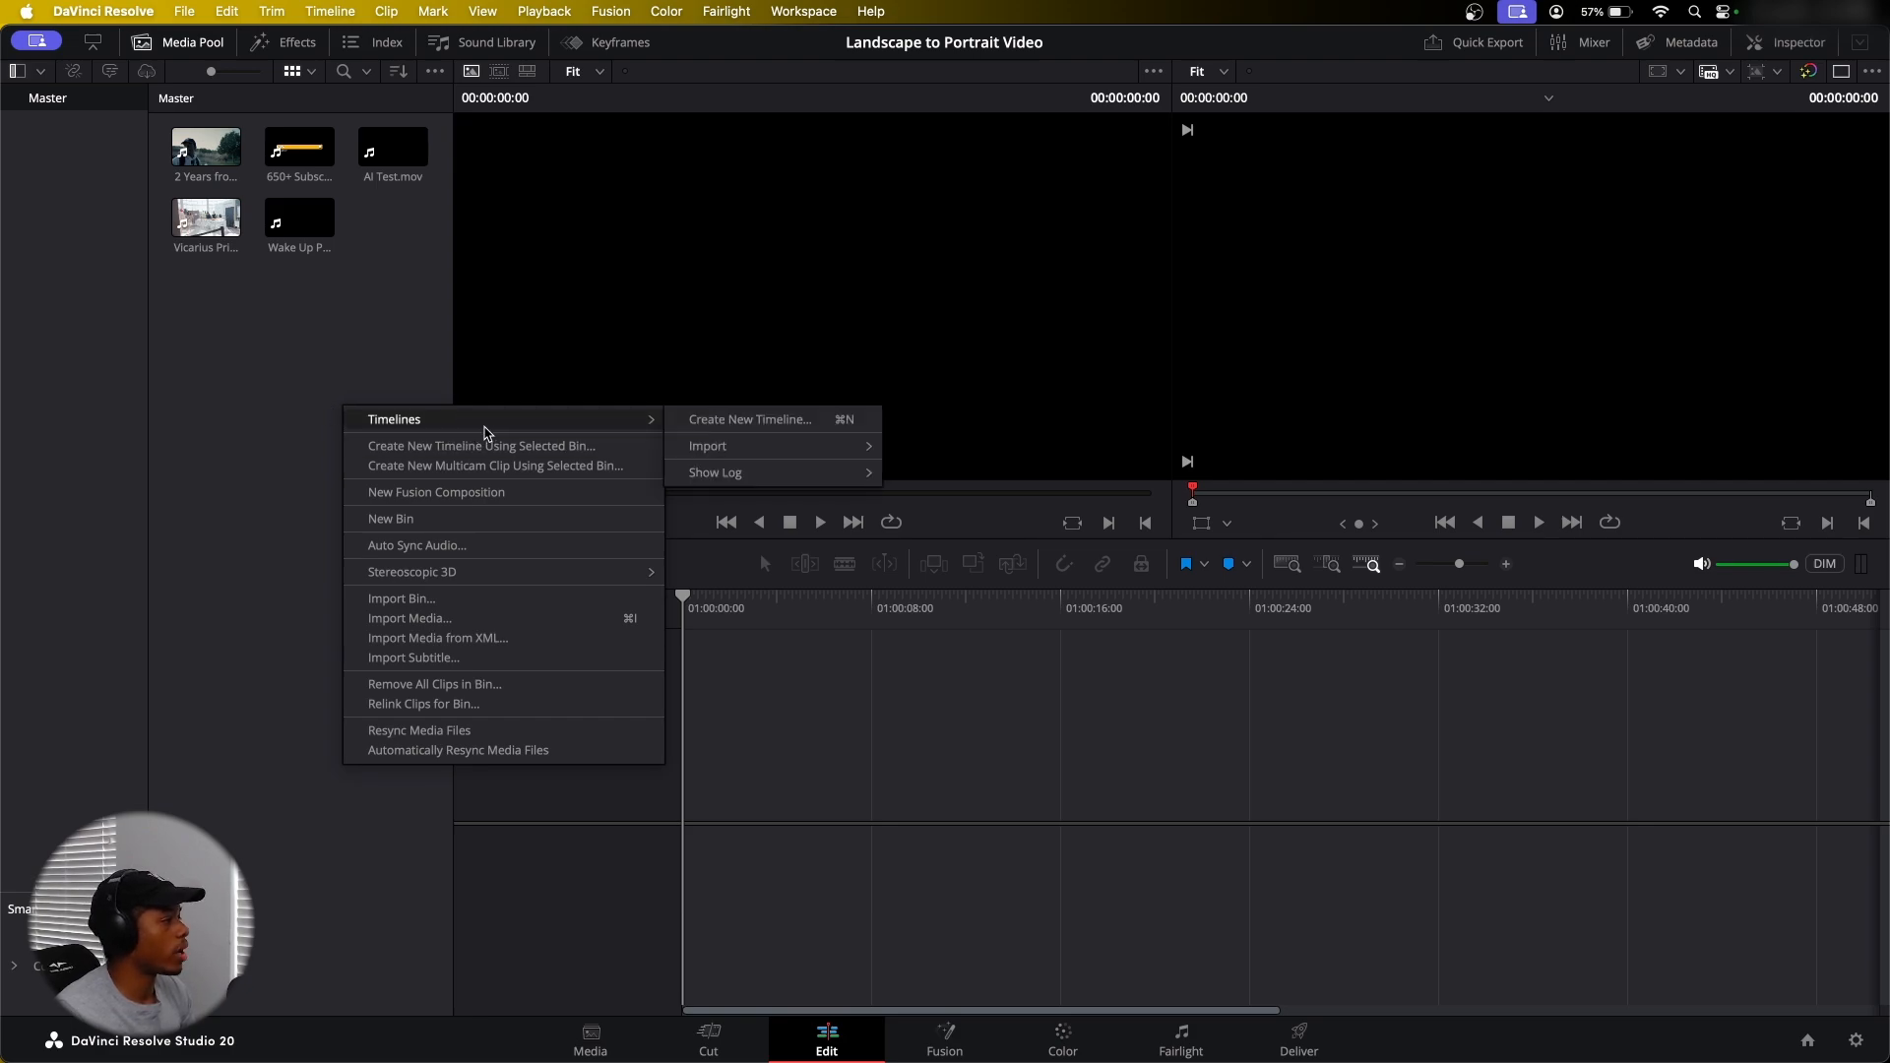
pyautogui.click(715, 424)
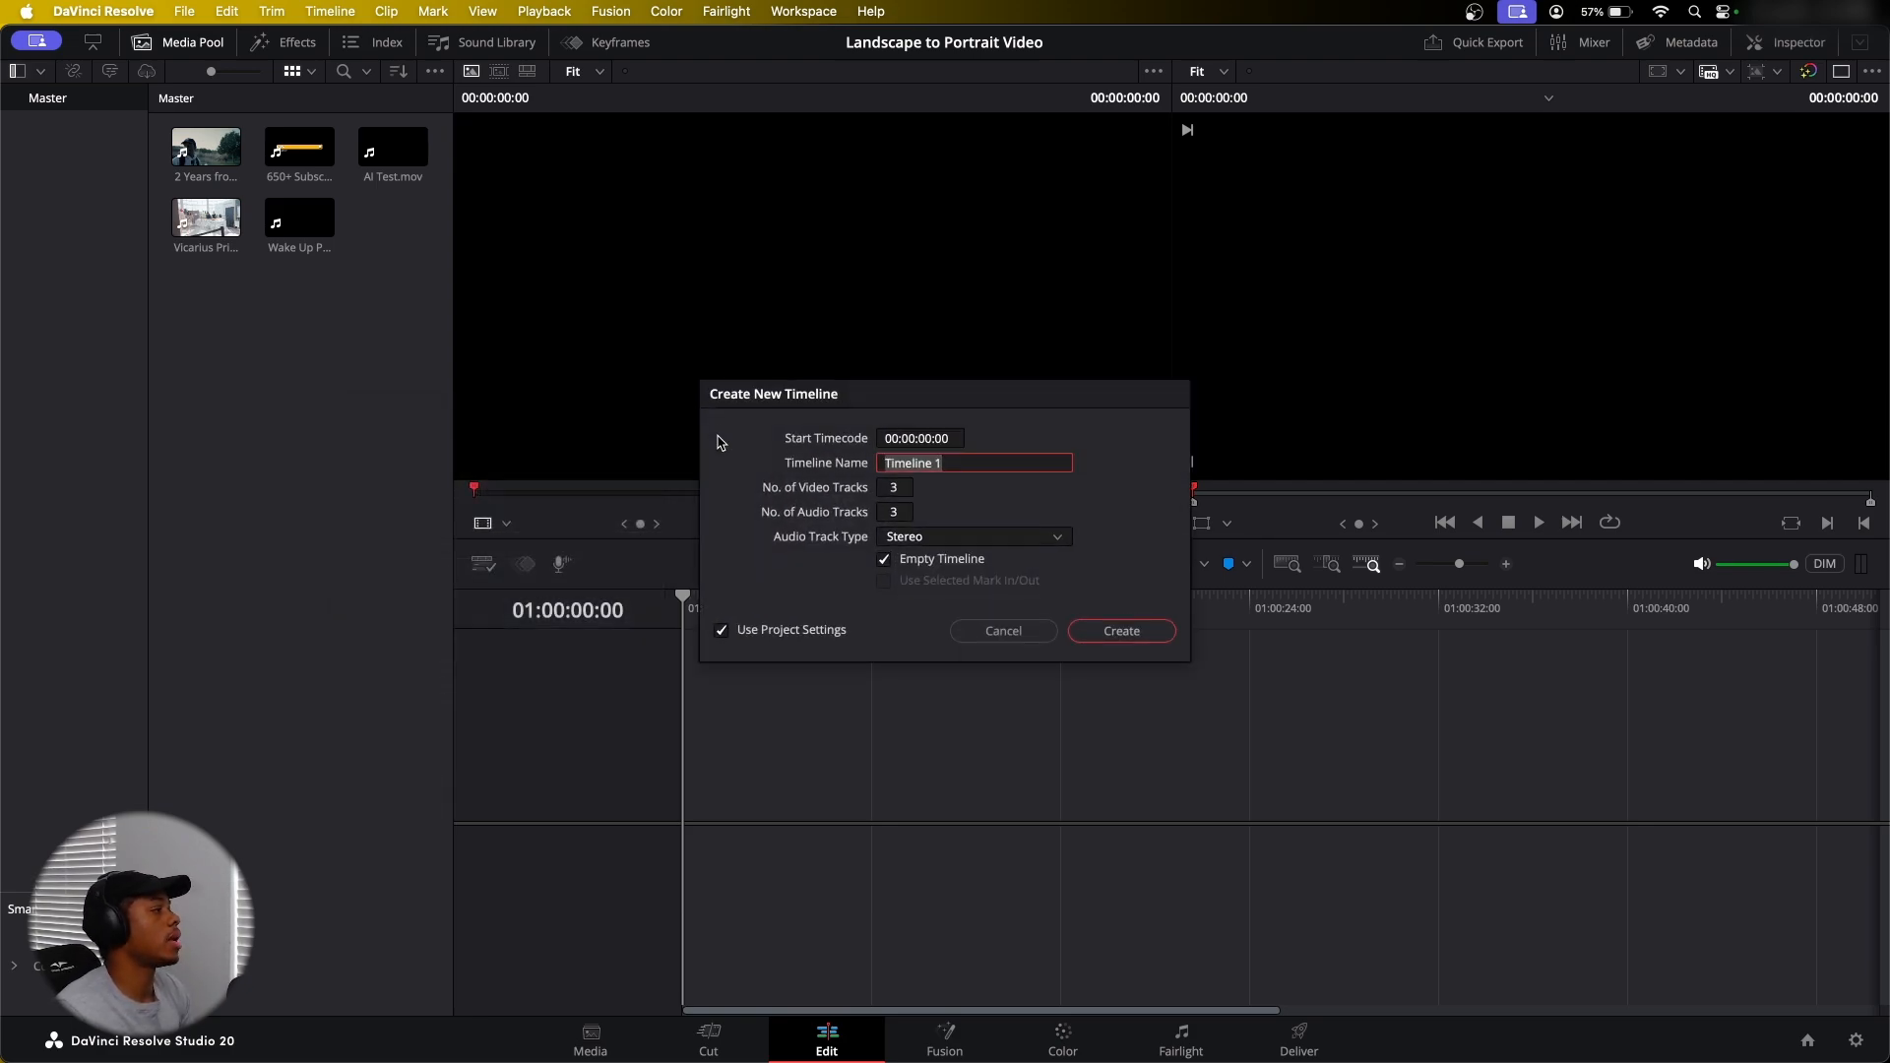
pyautogui.click(900, 439)
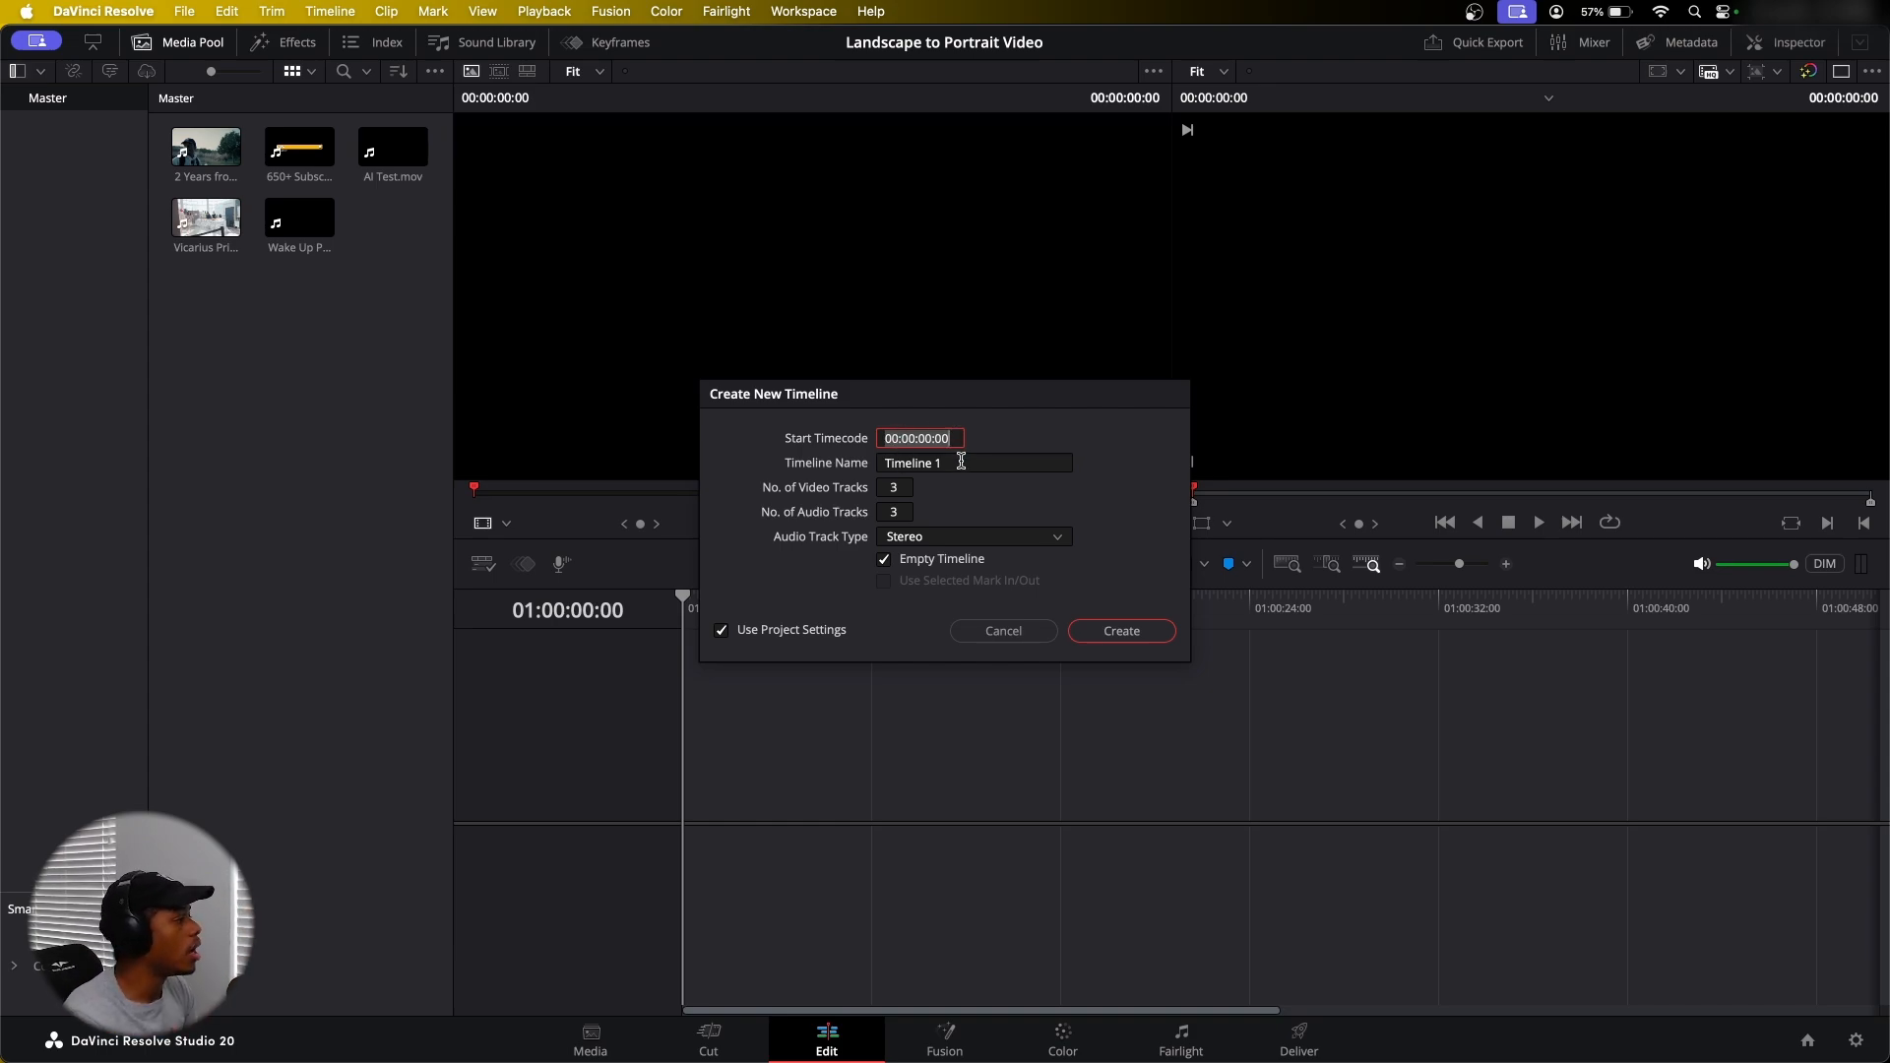
pyautogui.press('Tab')
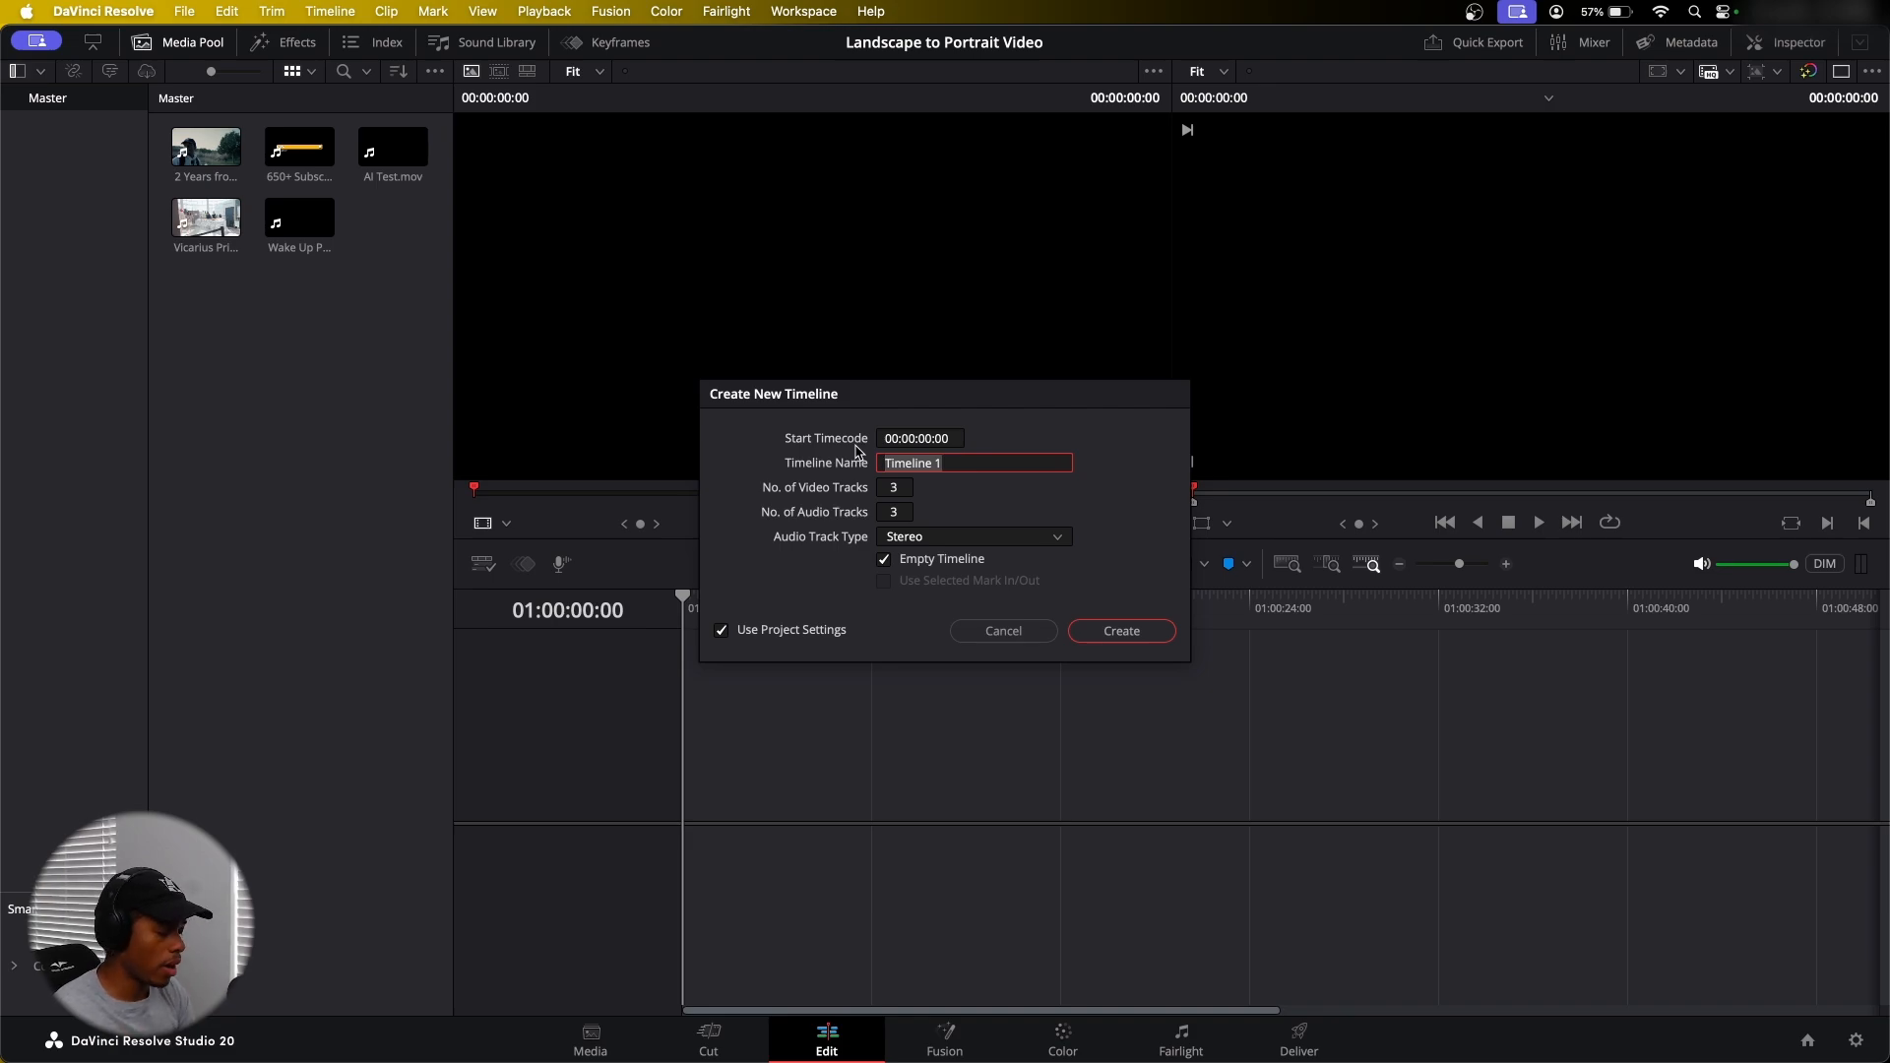
pyautogui.write('Te')
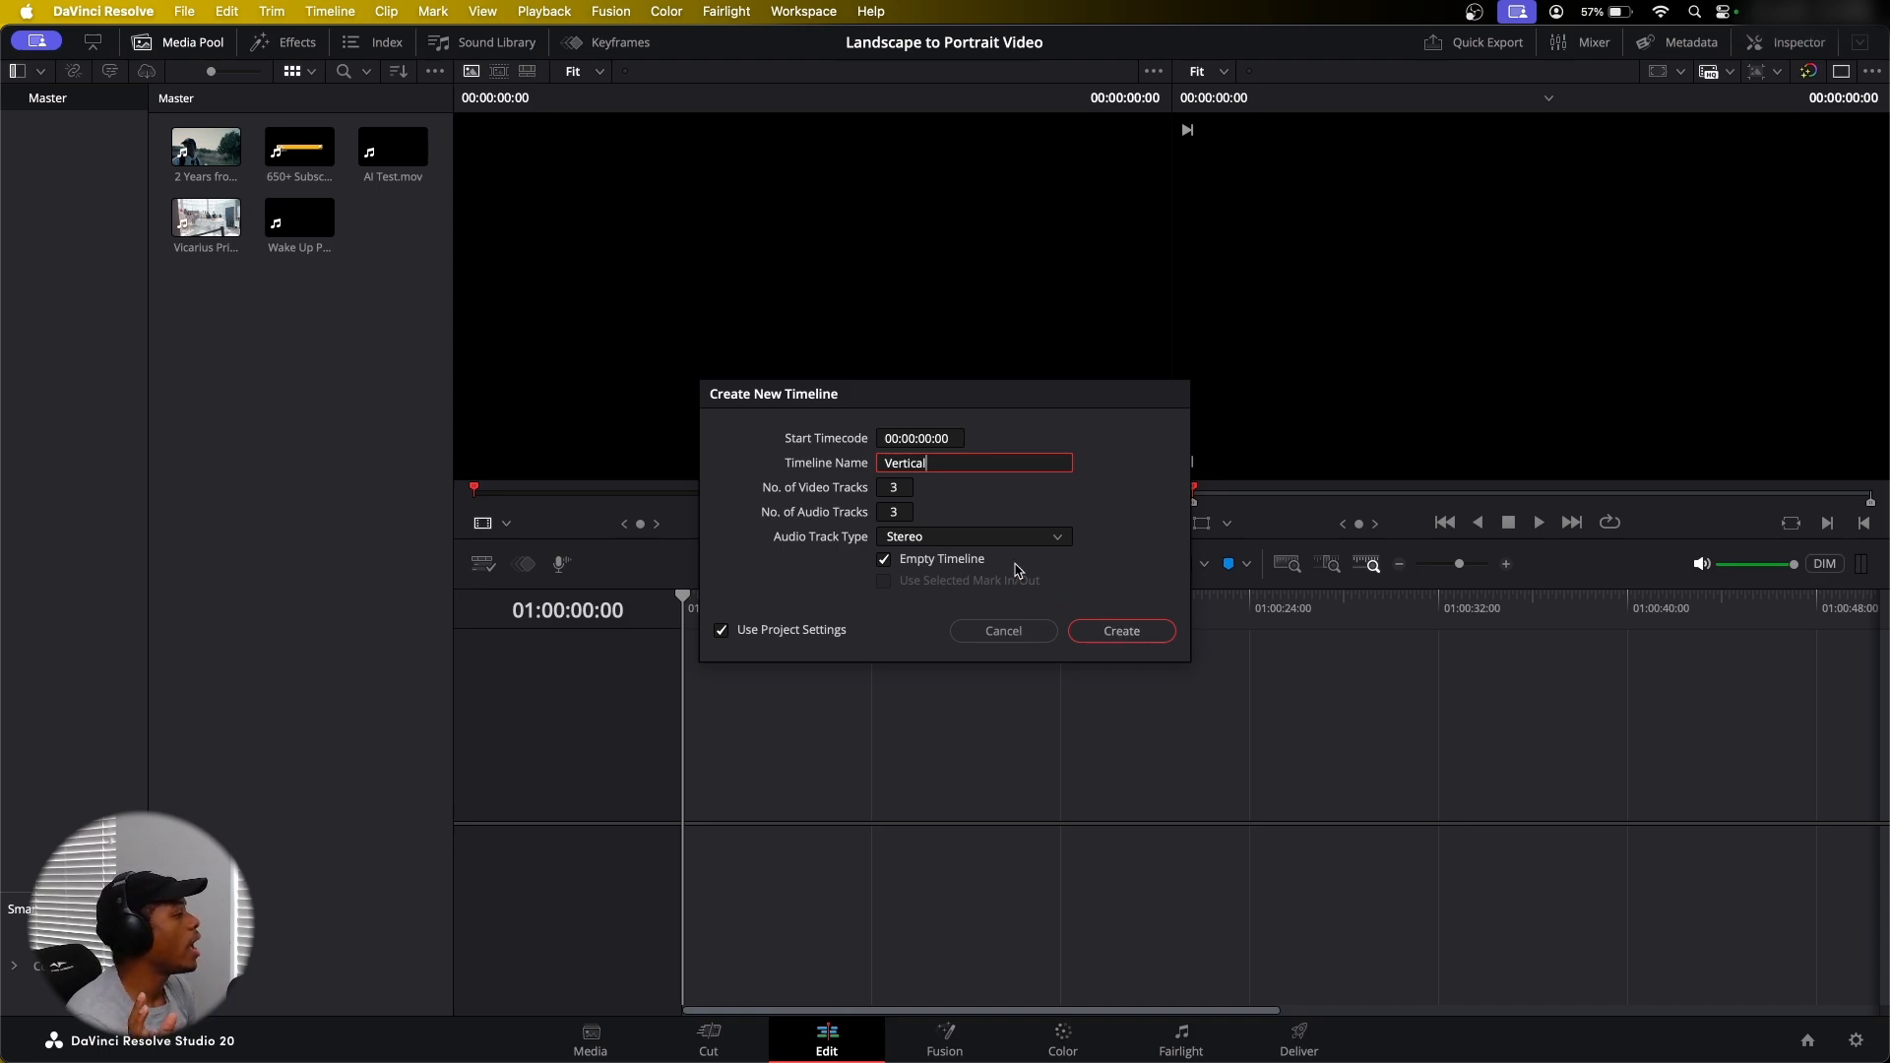
# Stop the new timeline from using project settings and set its frame rate to 59.94 frames per second
pyautogui.click(722, 630)
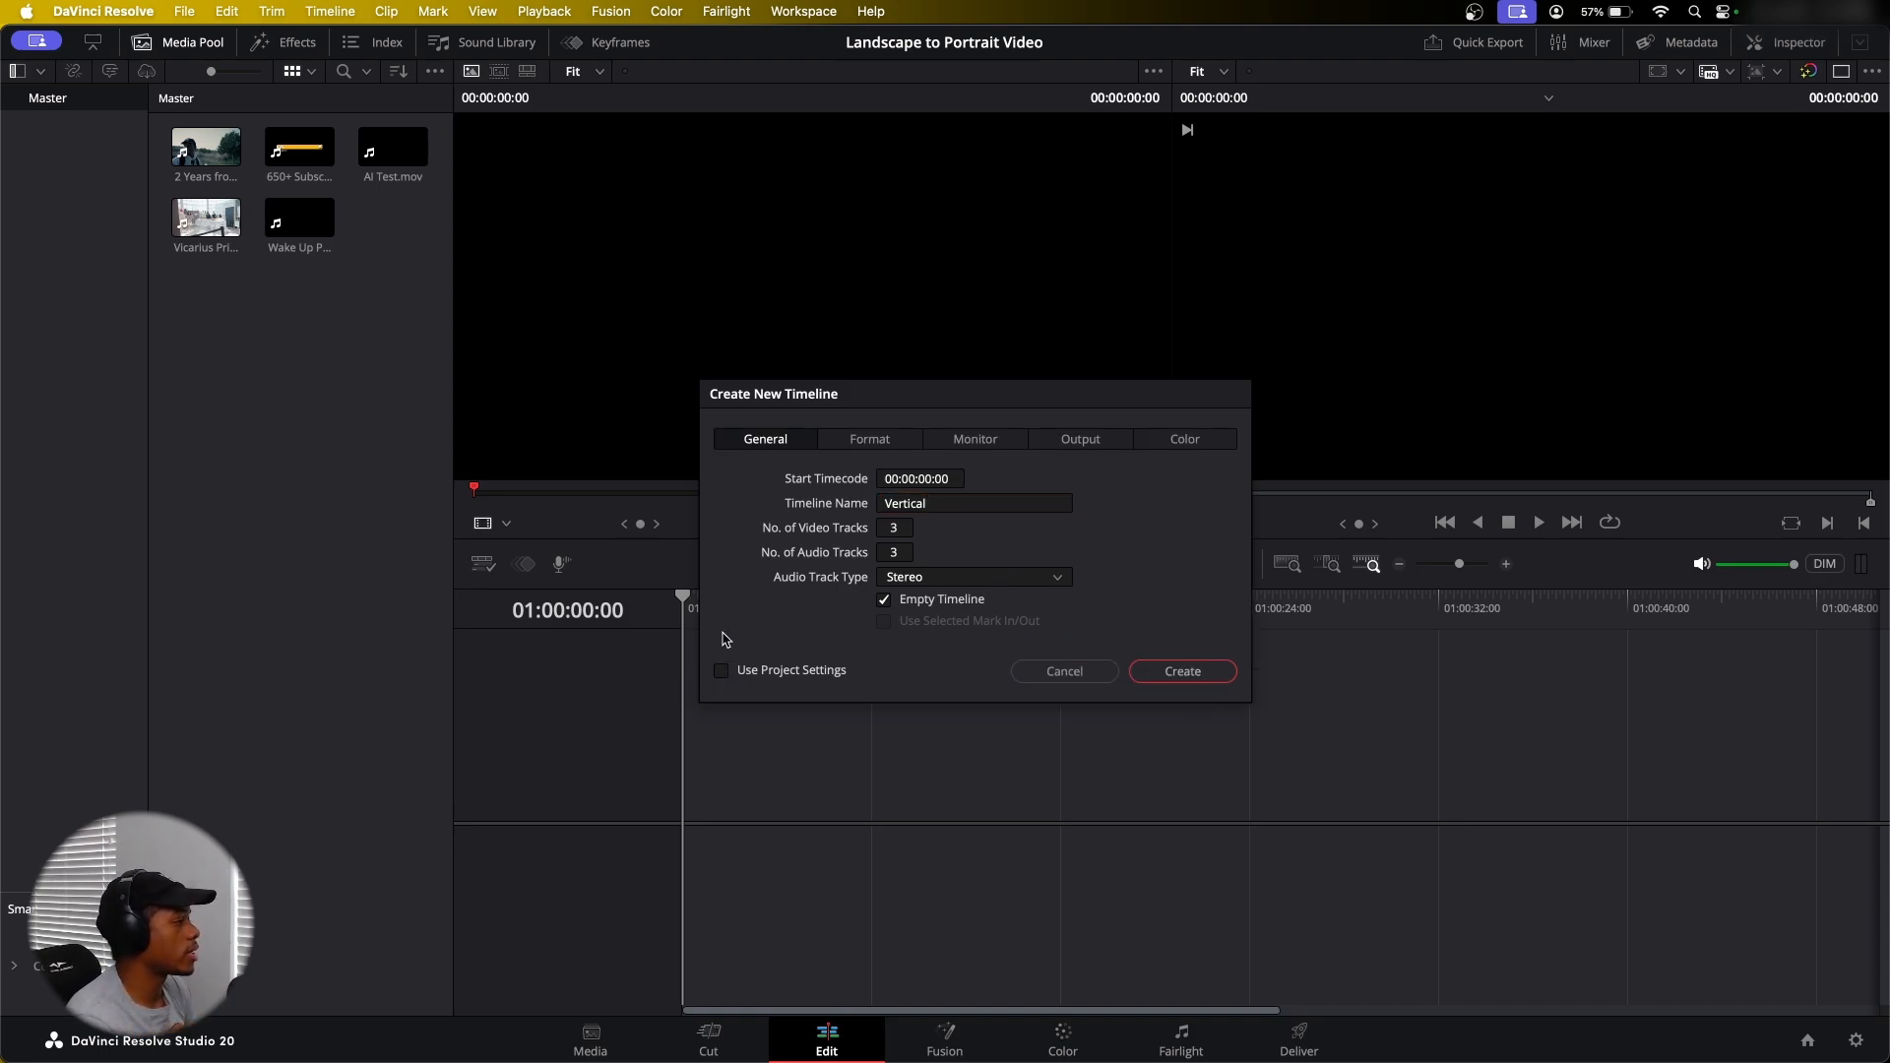
pyautogui.click(876, 443)
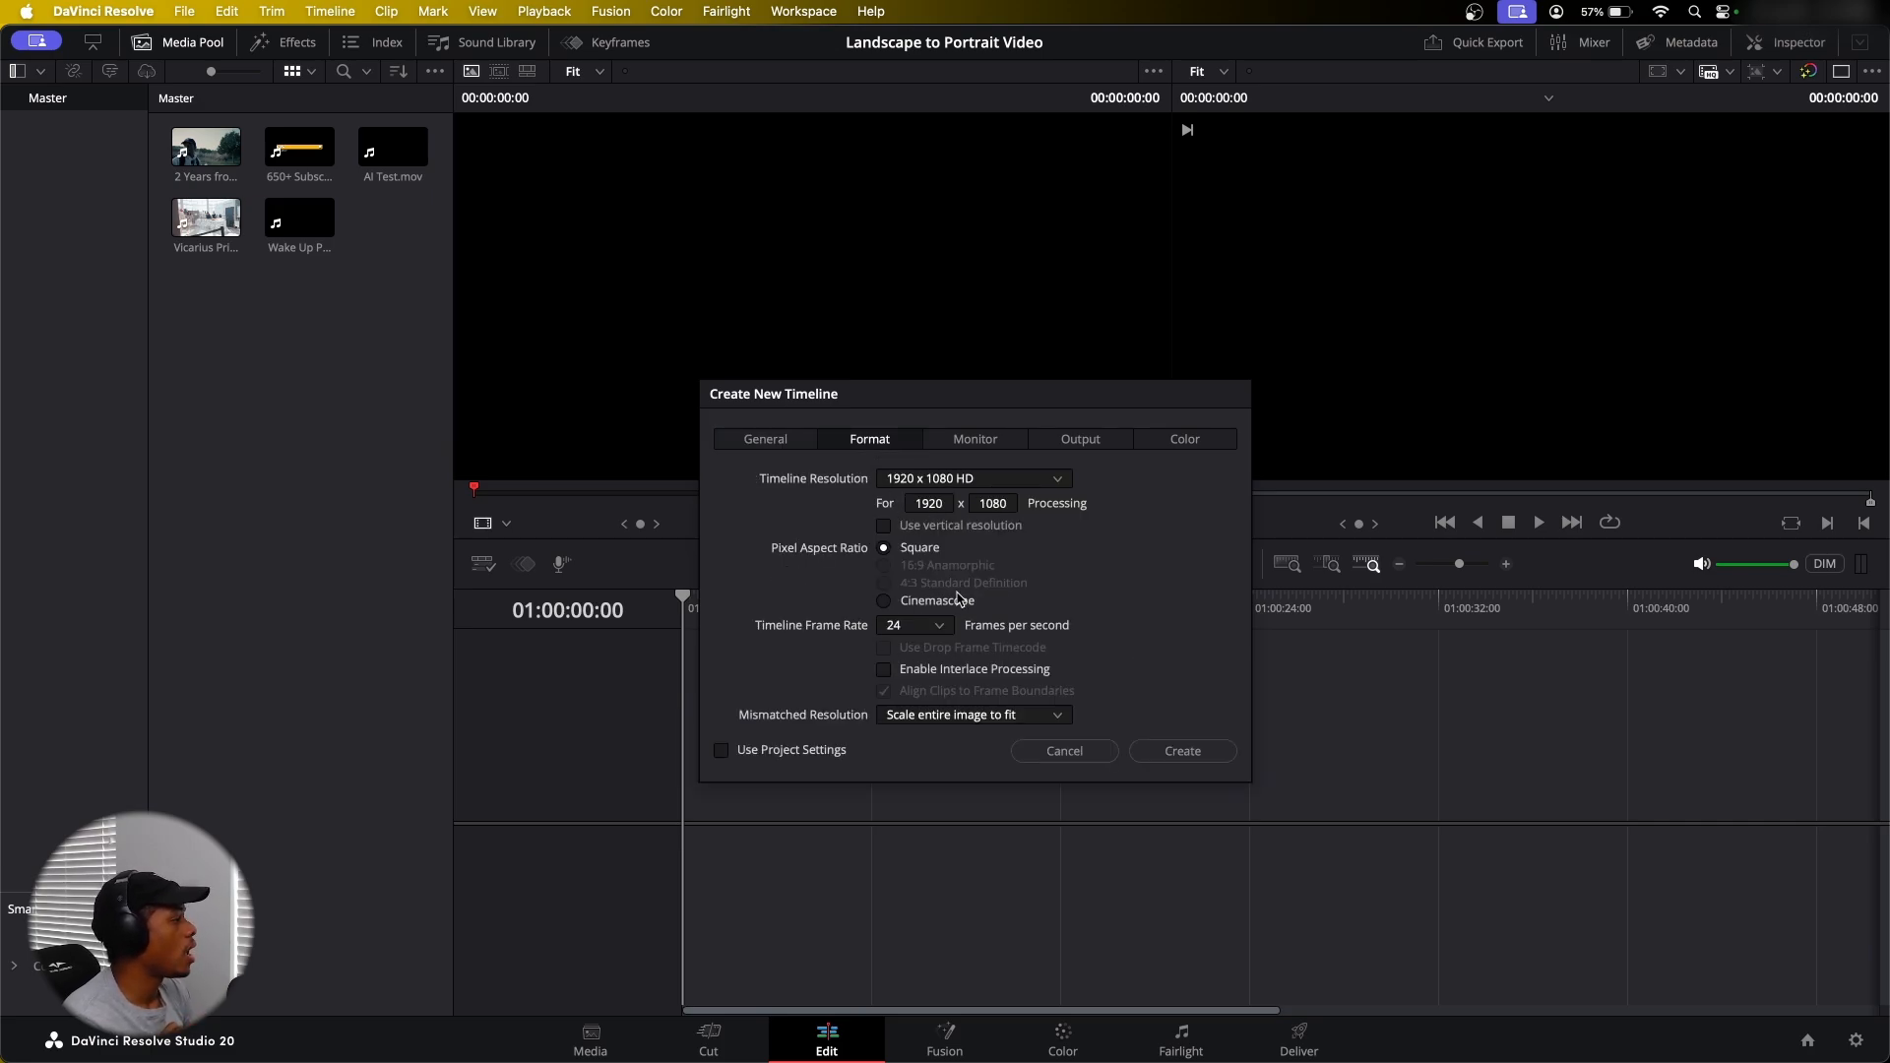
pyautogui.click(944, 626)
pyautogui.scroll(-4, 925, 778)
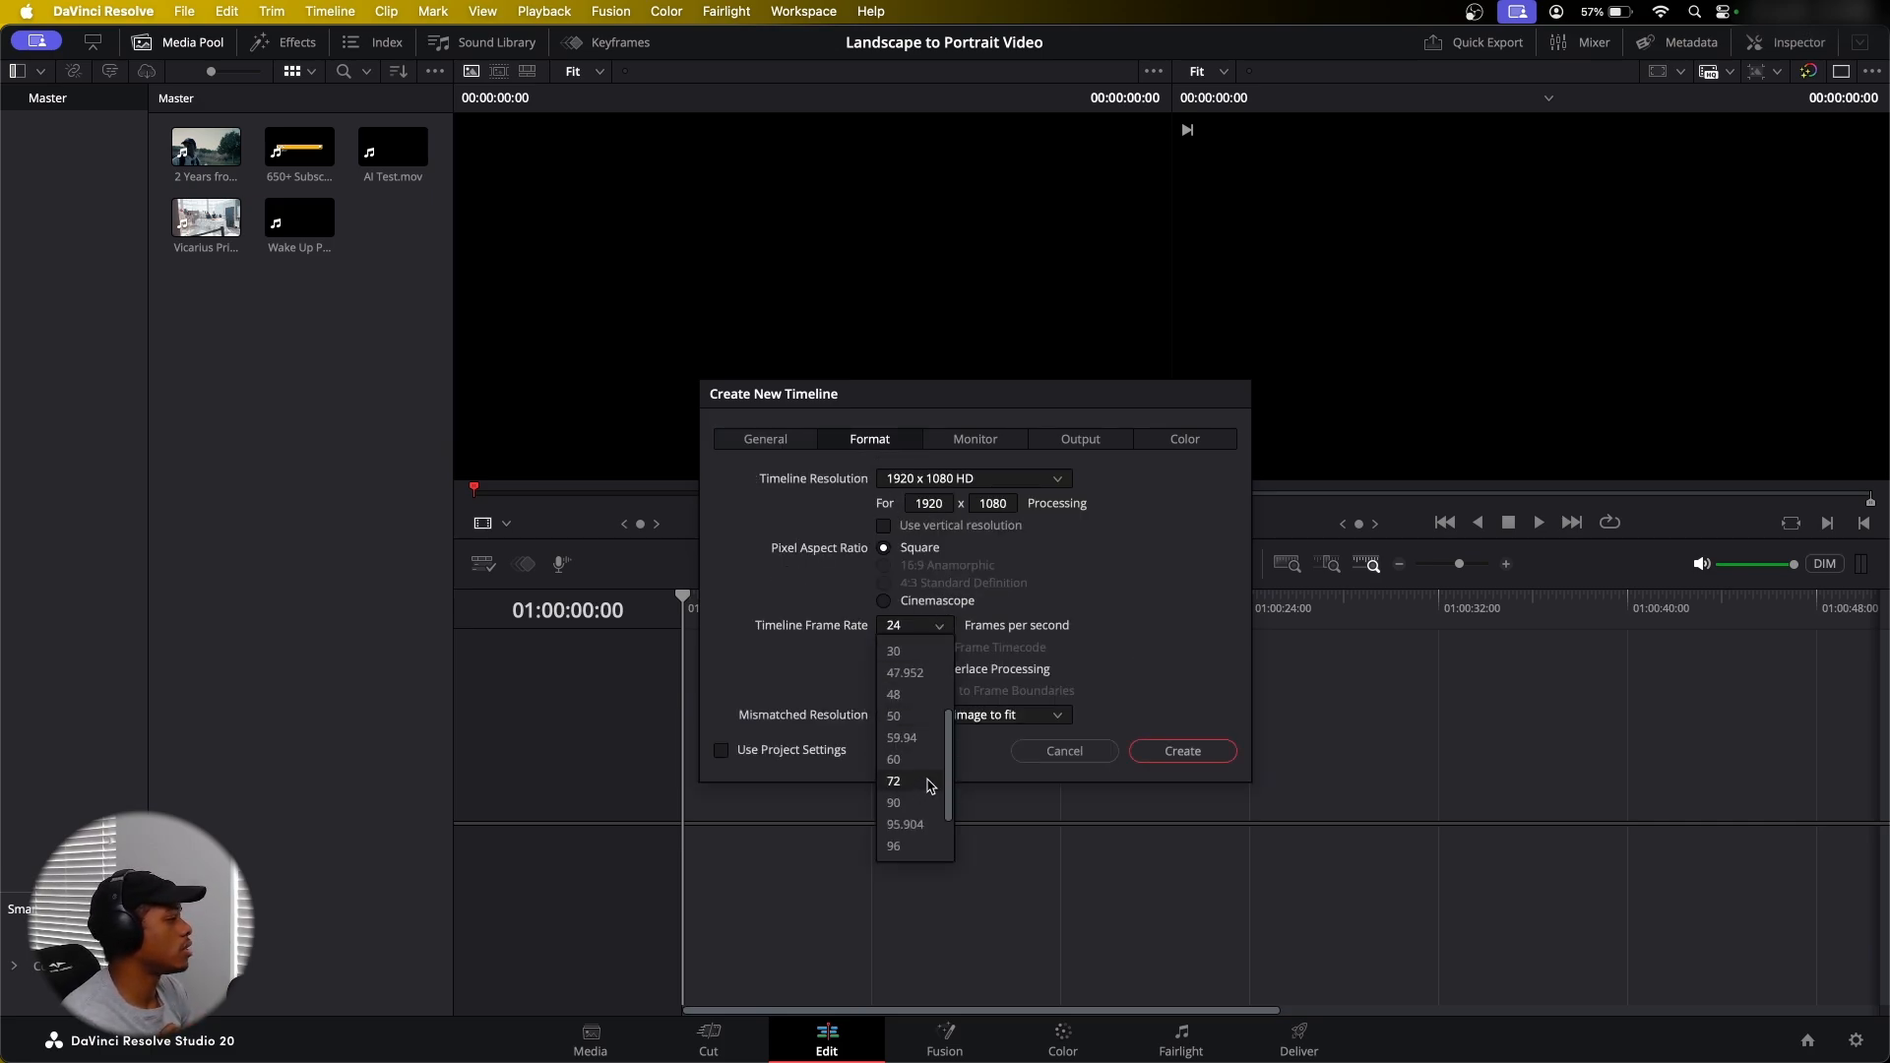
pyautogui.click(1030, 632)
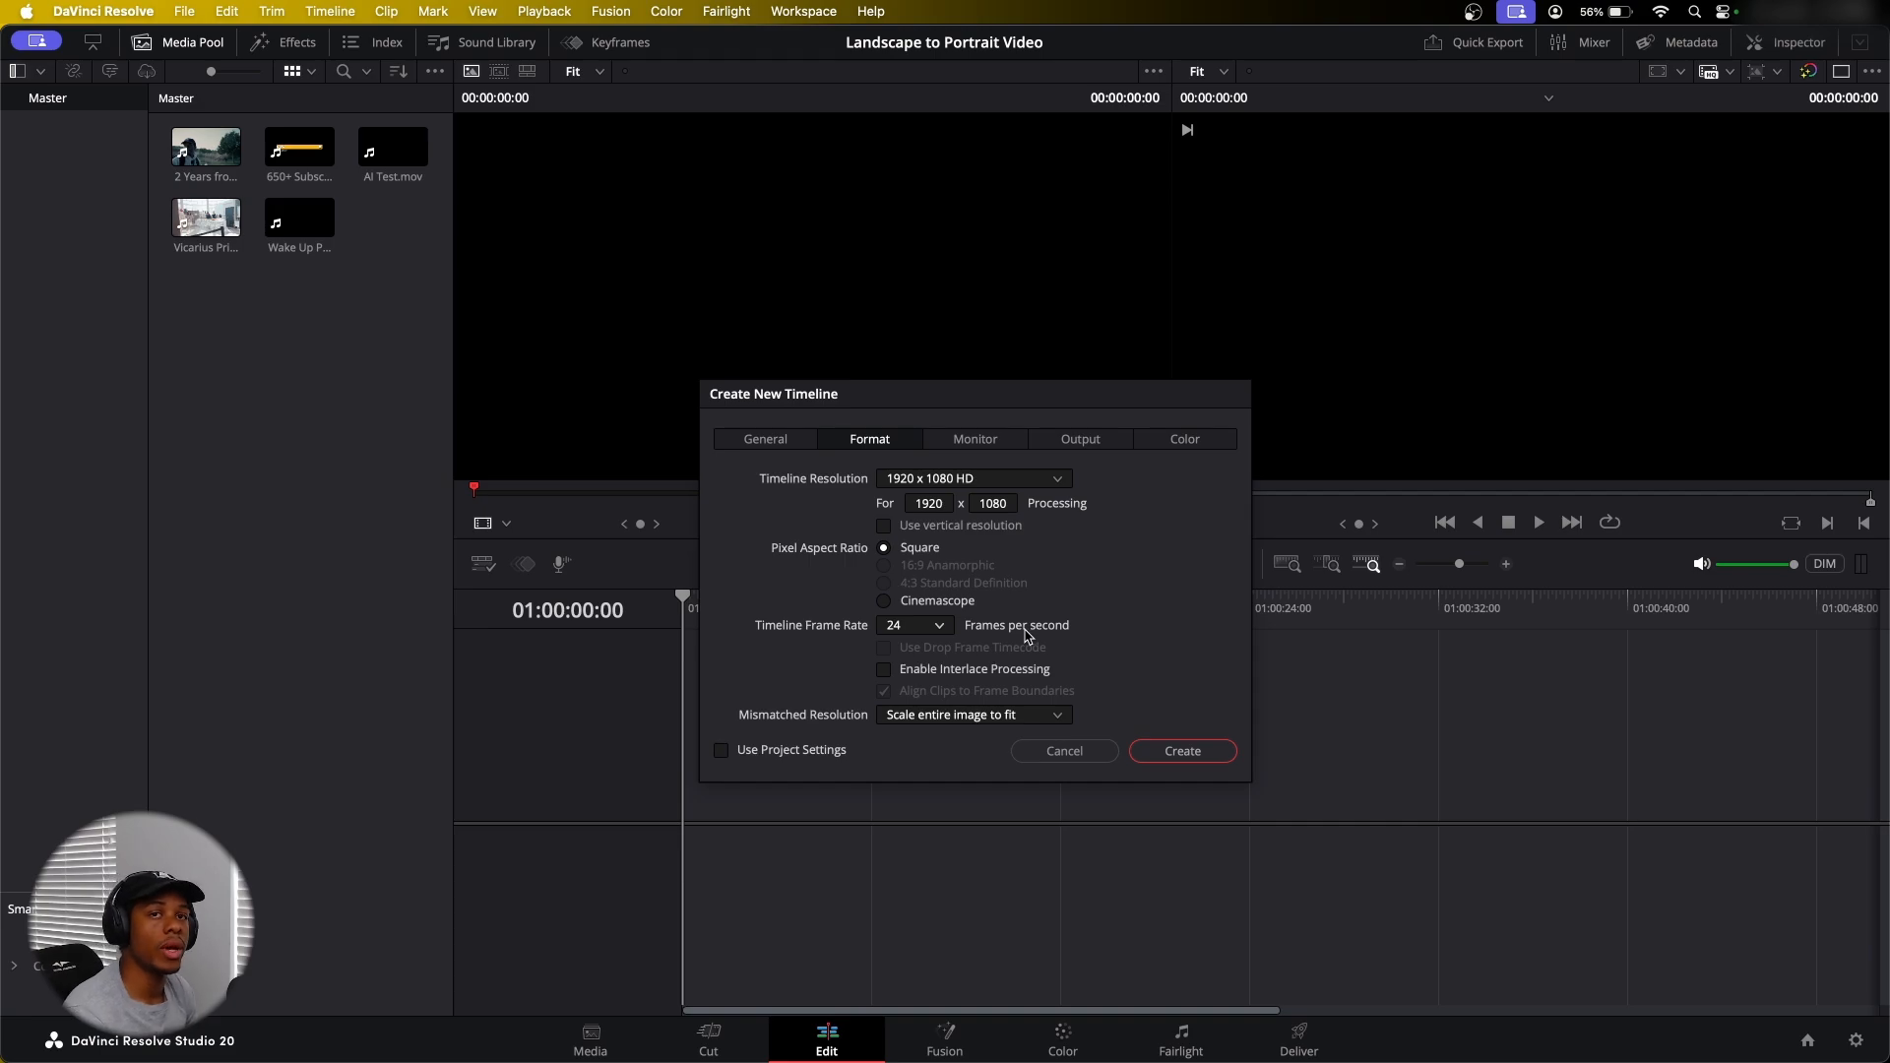
pyautogui.click(940, 626)
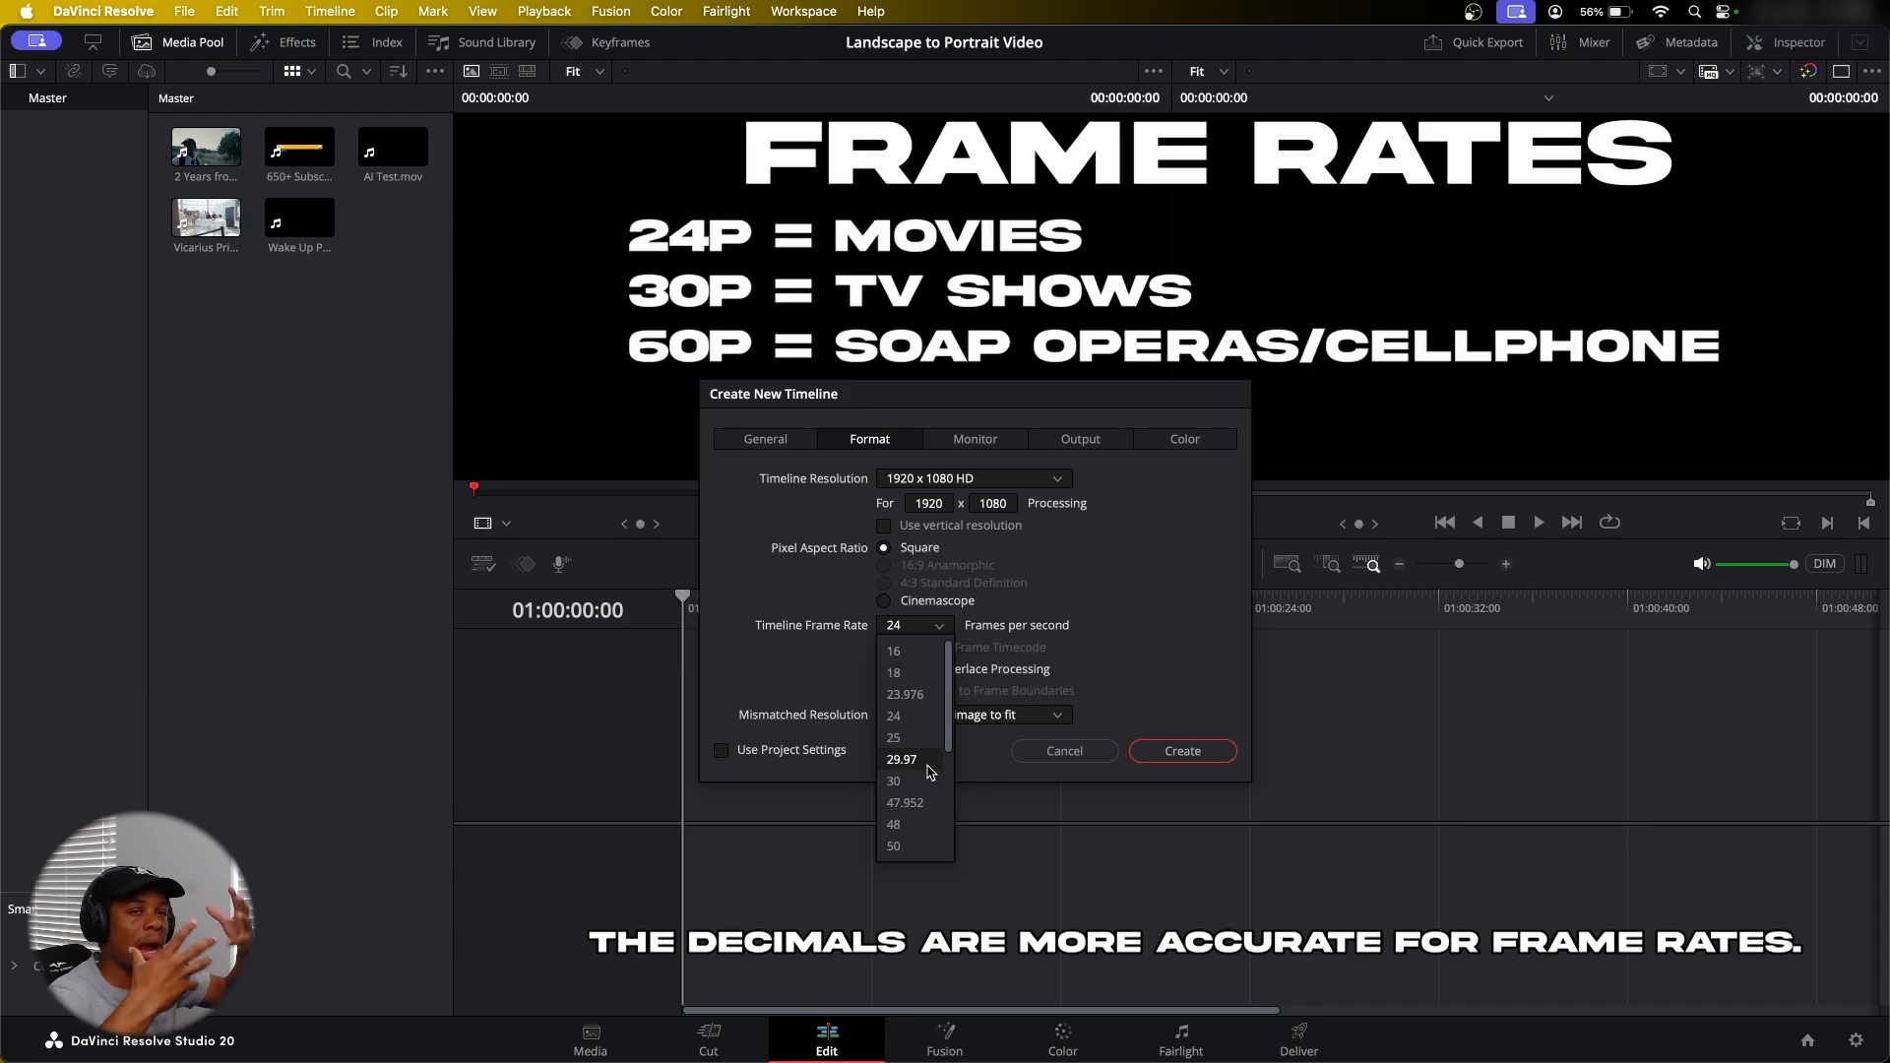
pyautogui.scroll(-3, 930, 773)
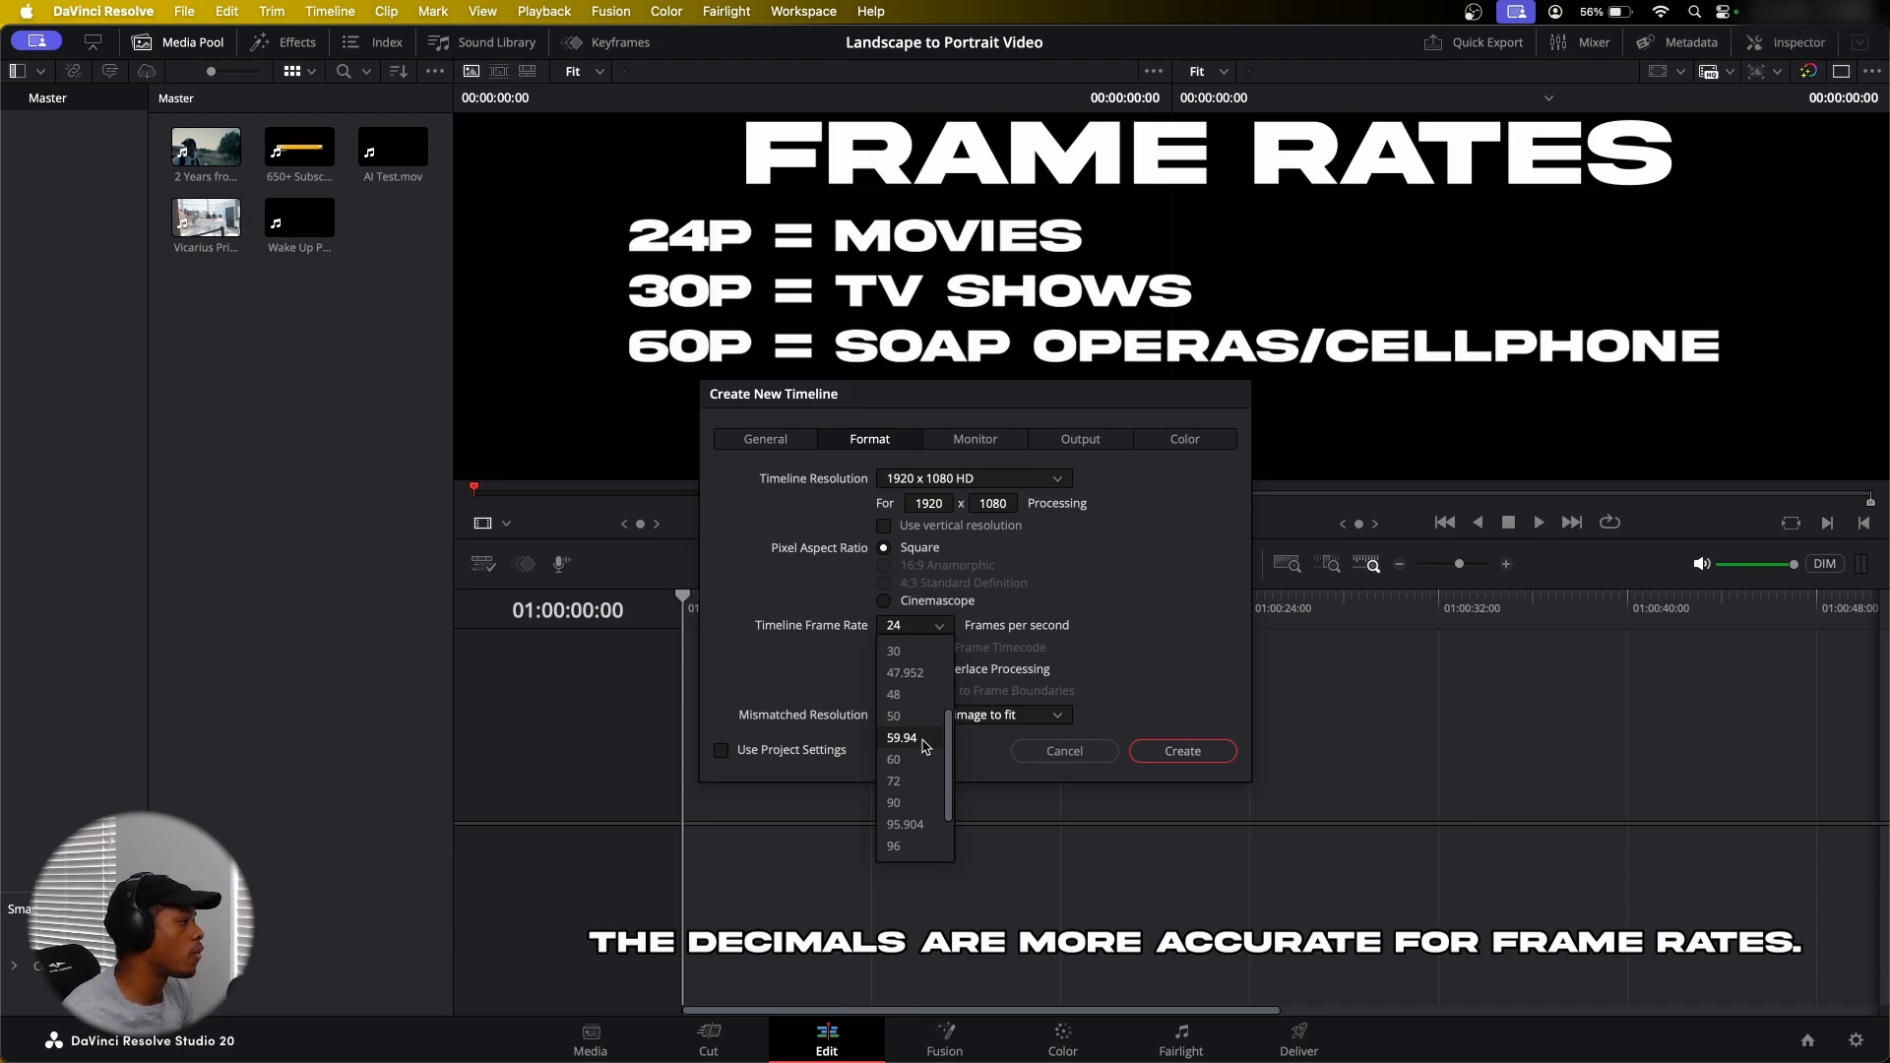
pyautogui.click(924, 740)
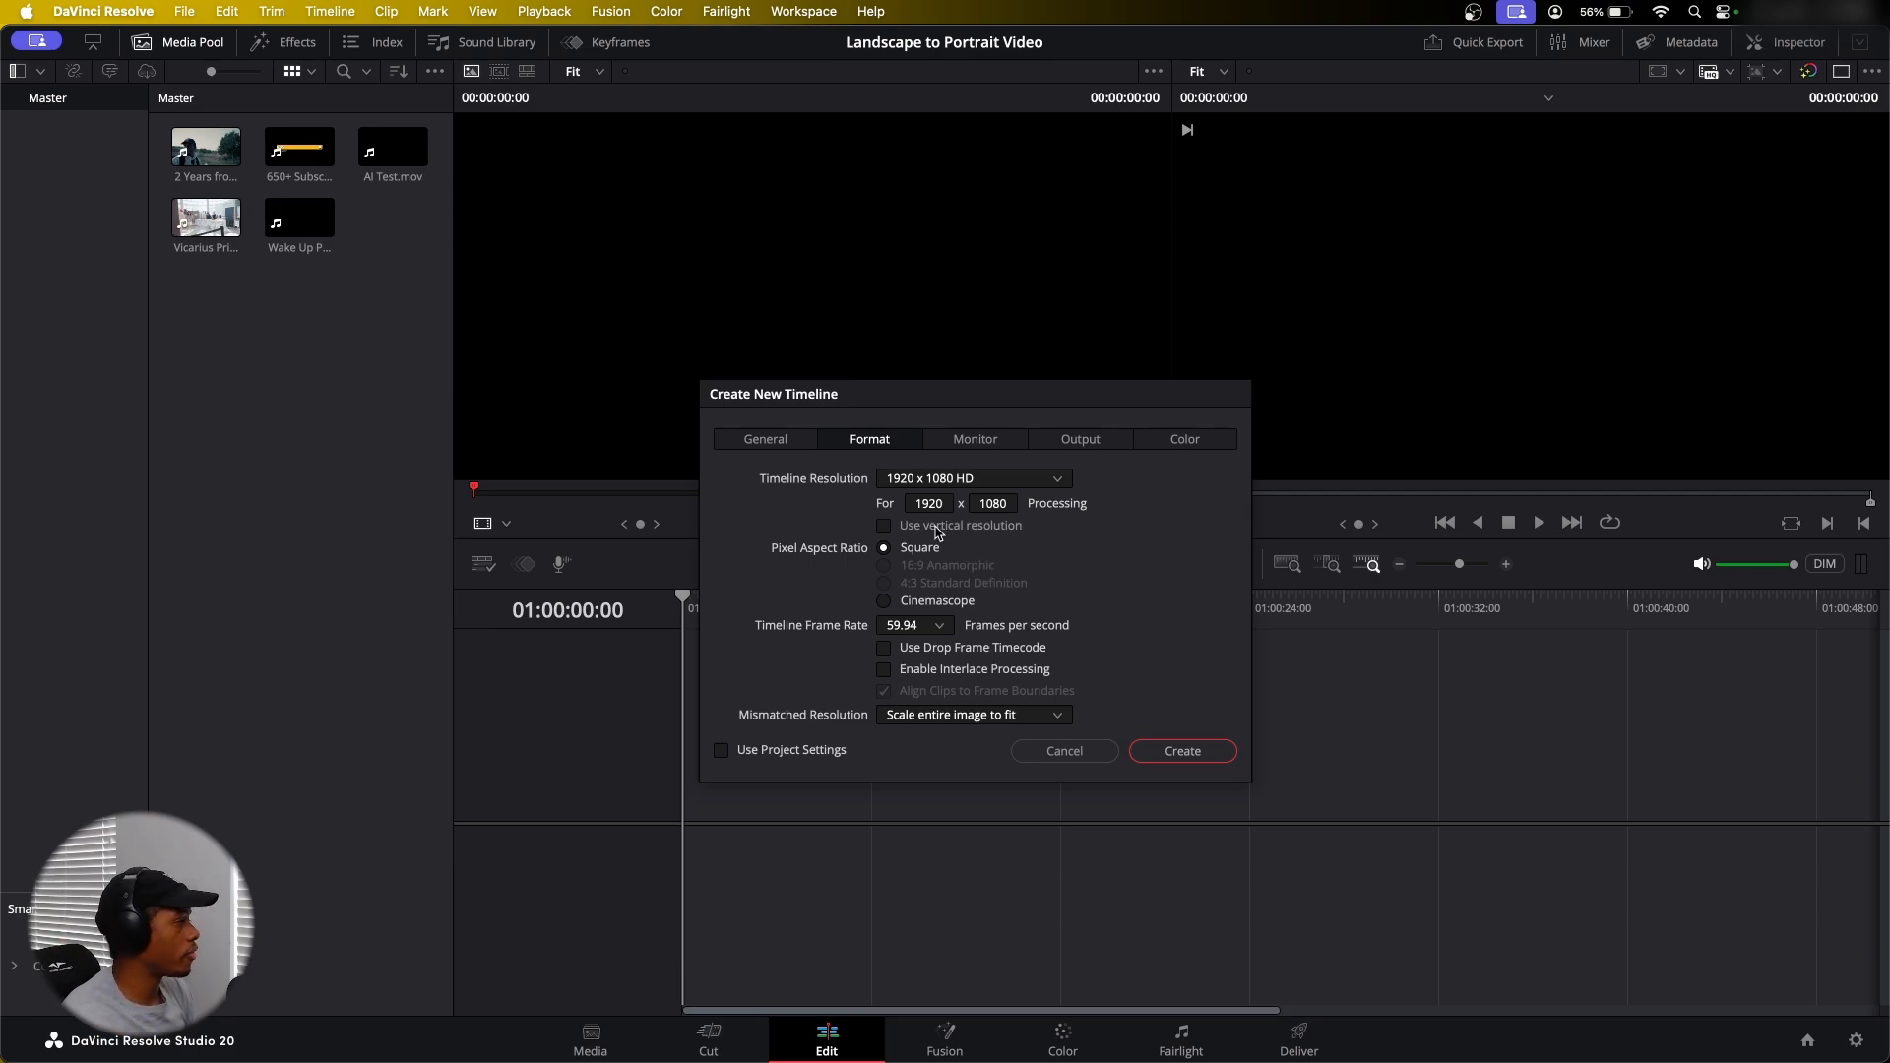
# Enable vertical resolution for 1080 x 1920 HD and create the Vertical timeline
pyautogui.click(1055, 483)
pyautogui.click(1057, 676)
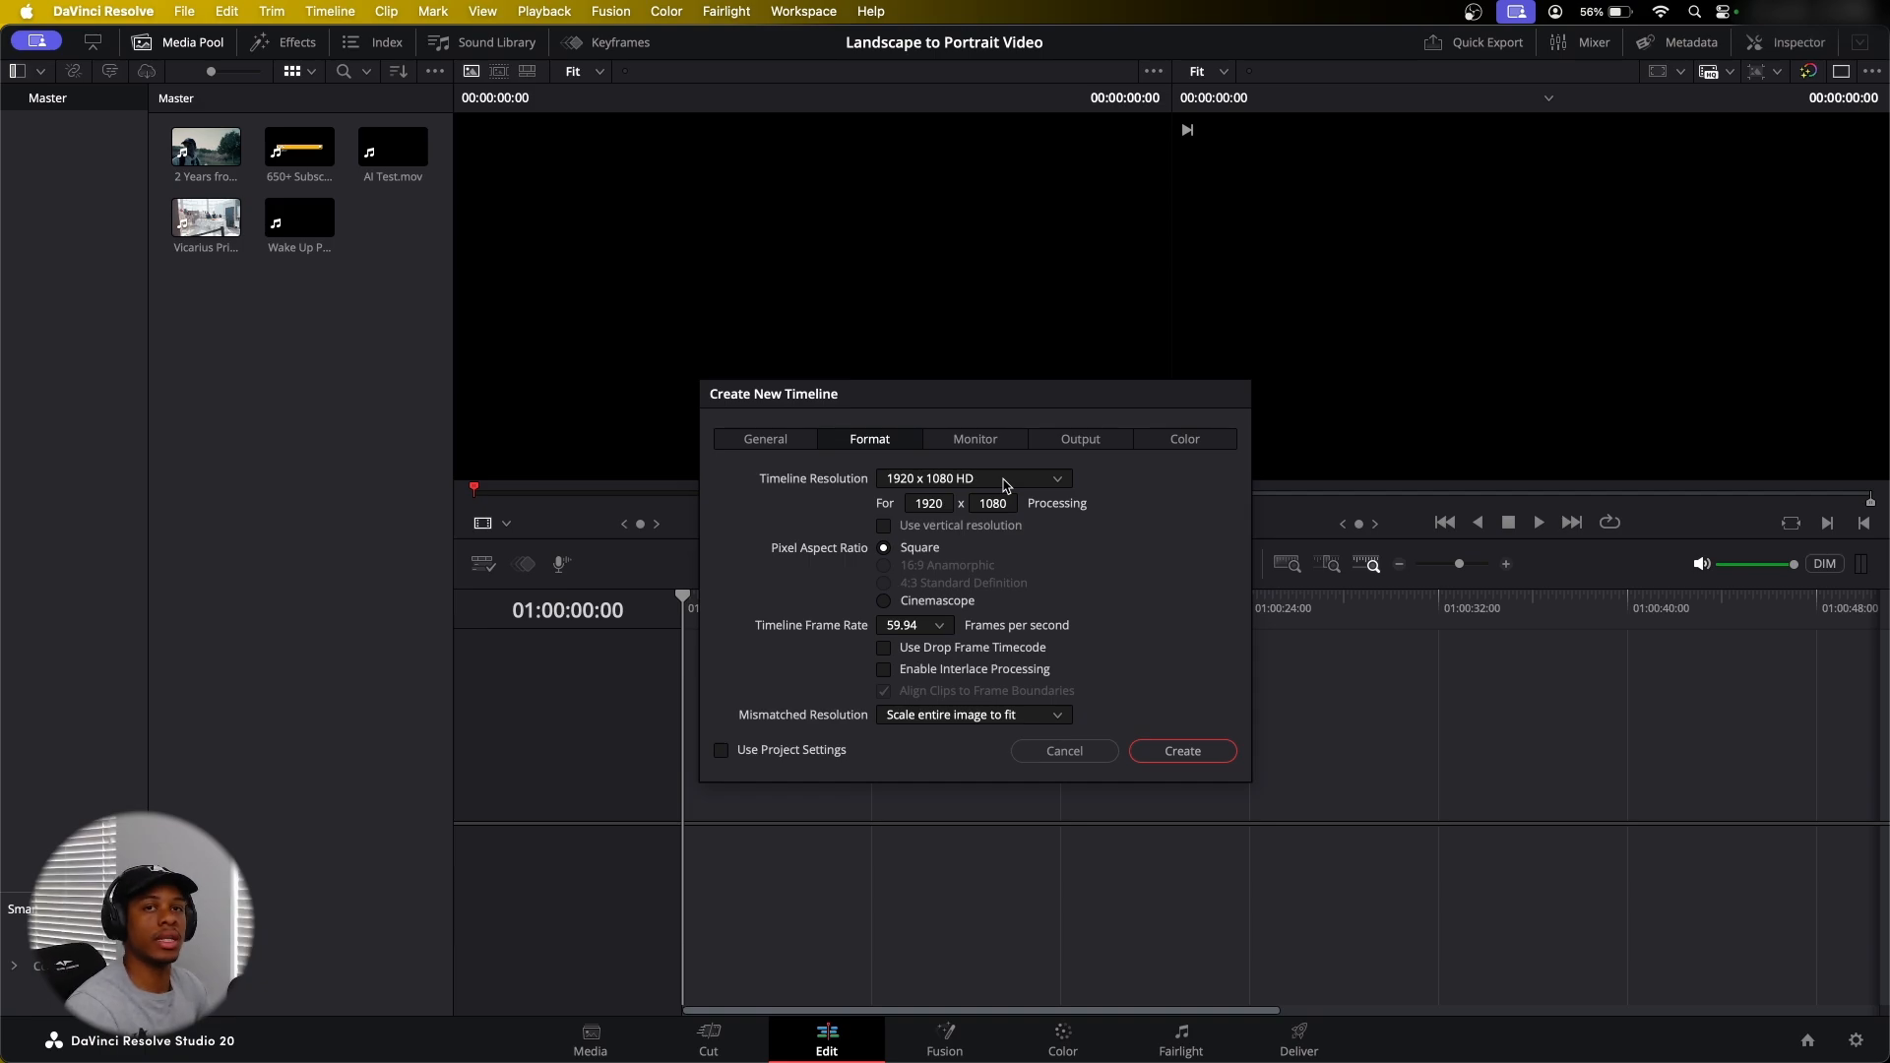
pyautogui.click(1050, 486)
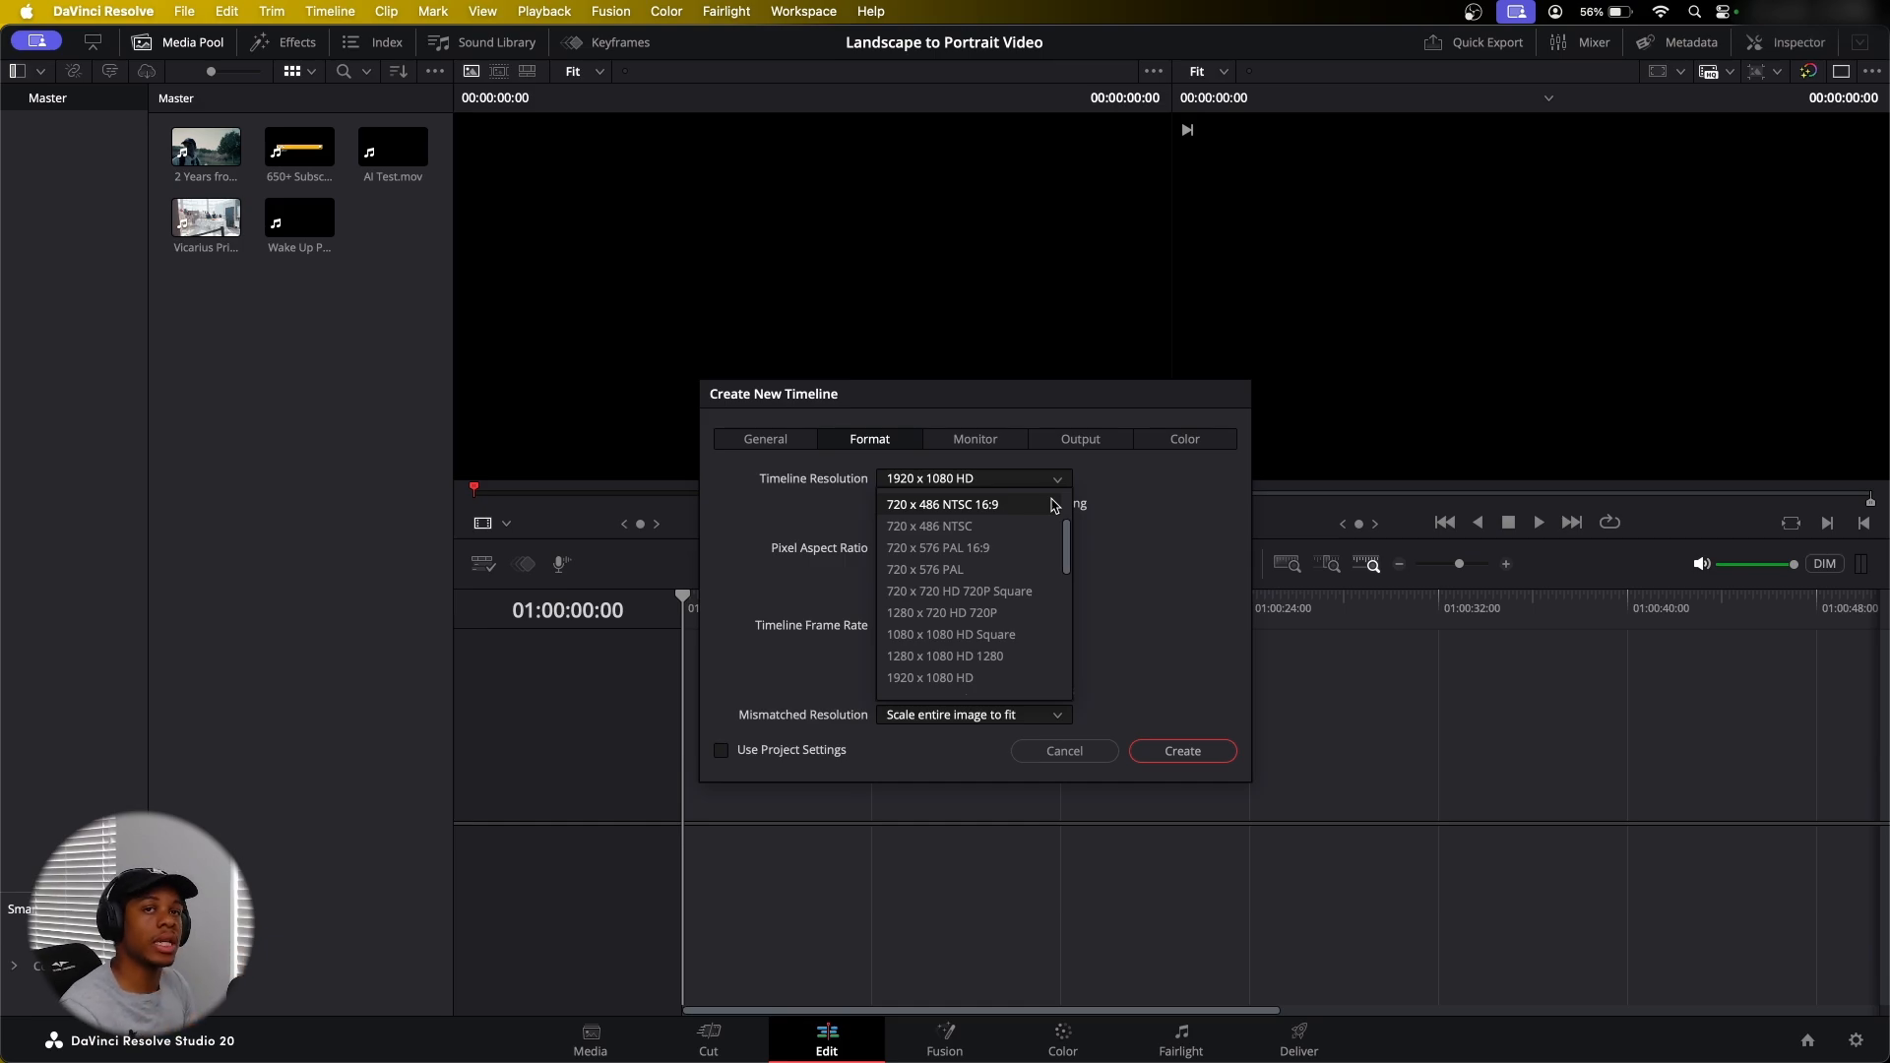
pyautogui.click(836, 524)
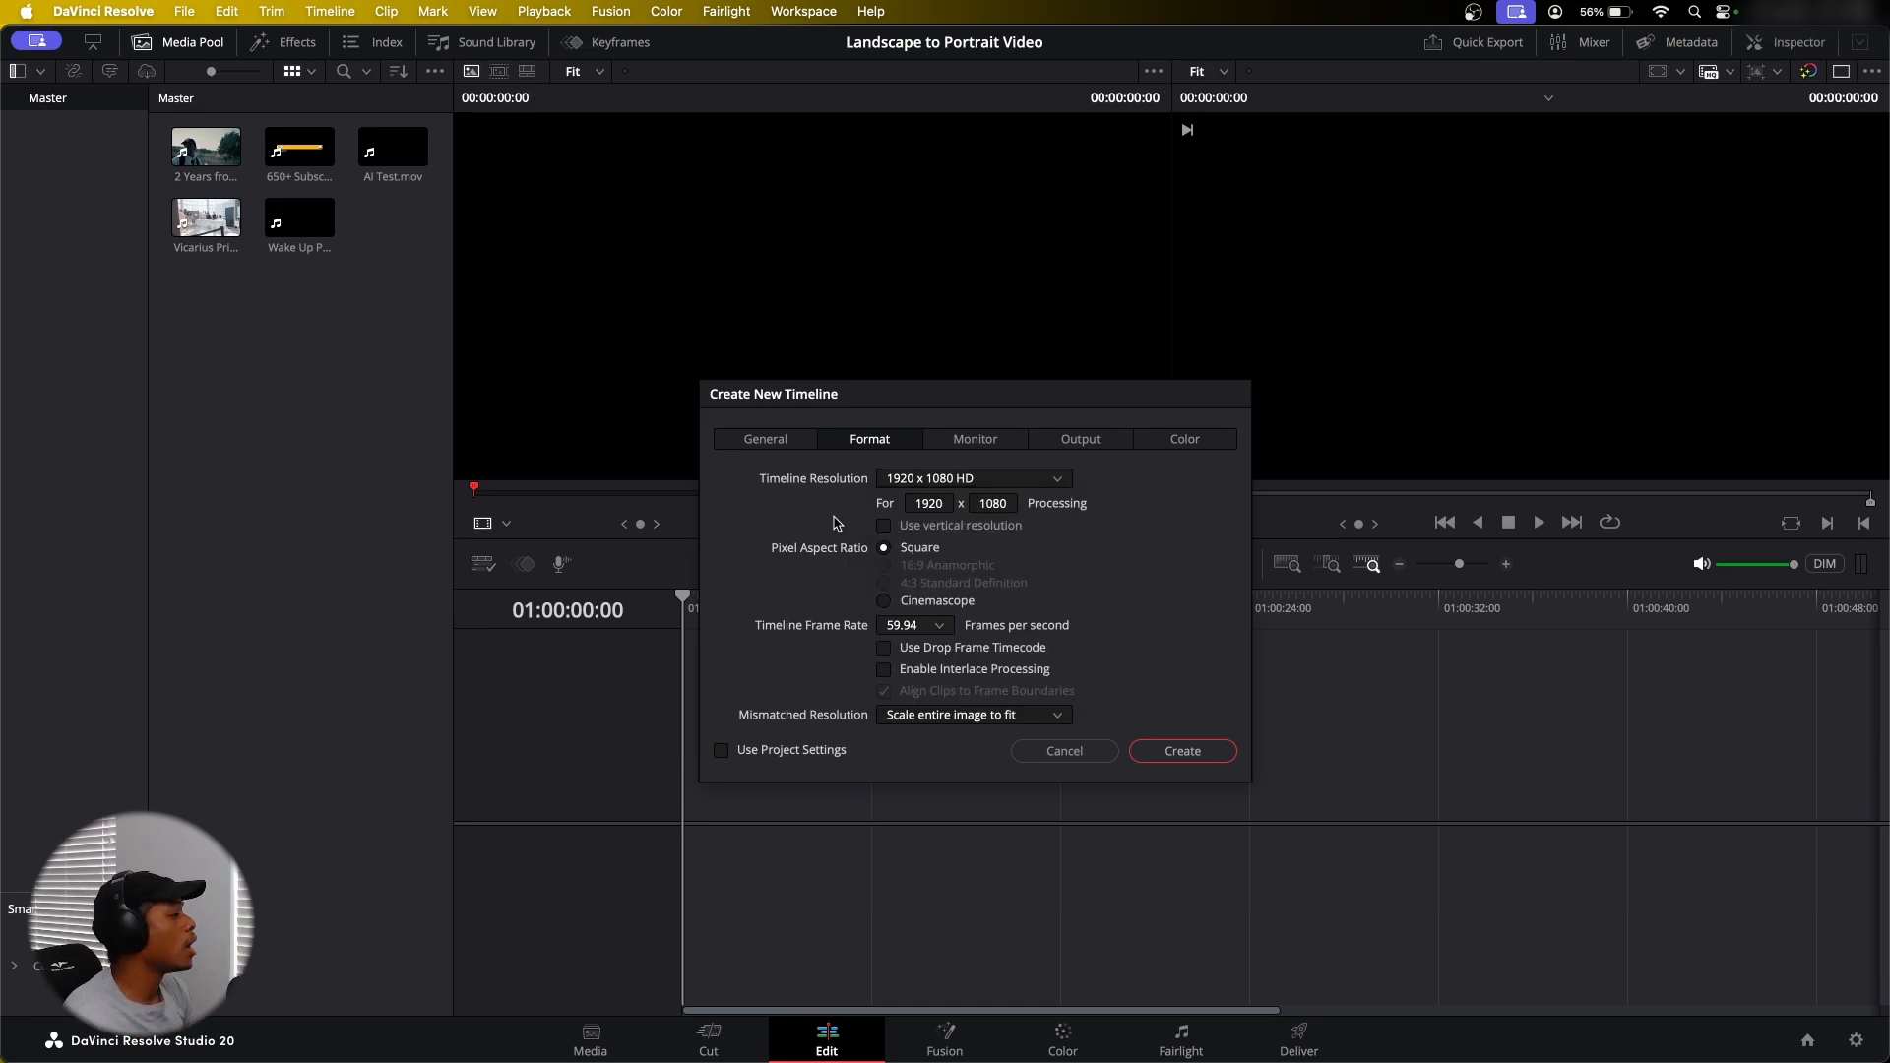
pyautogui.click(885, 527)
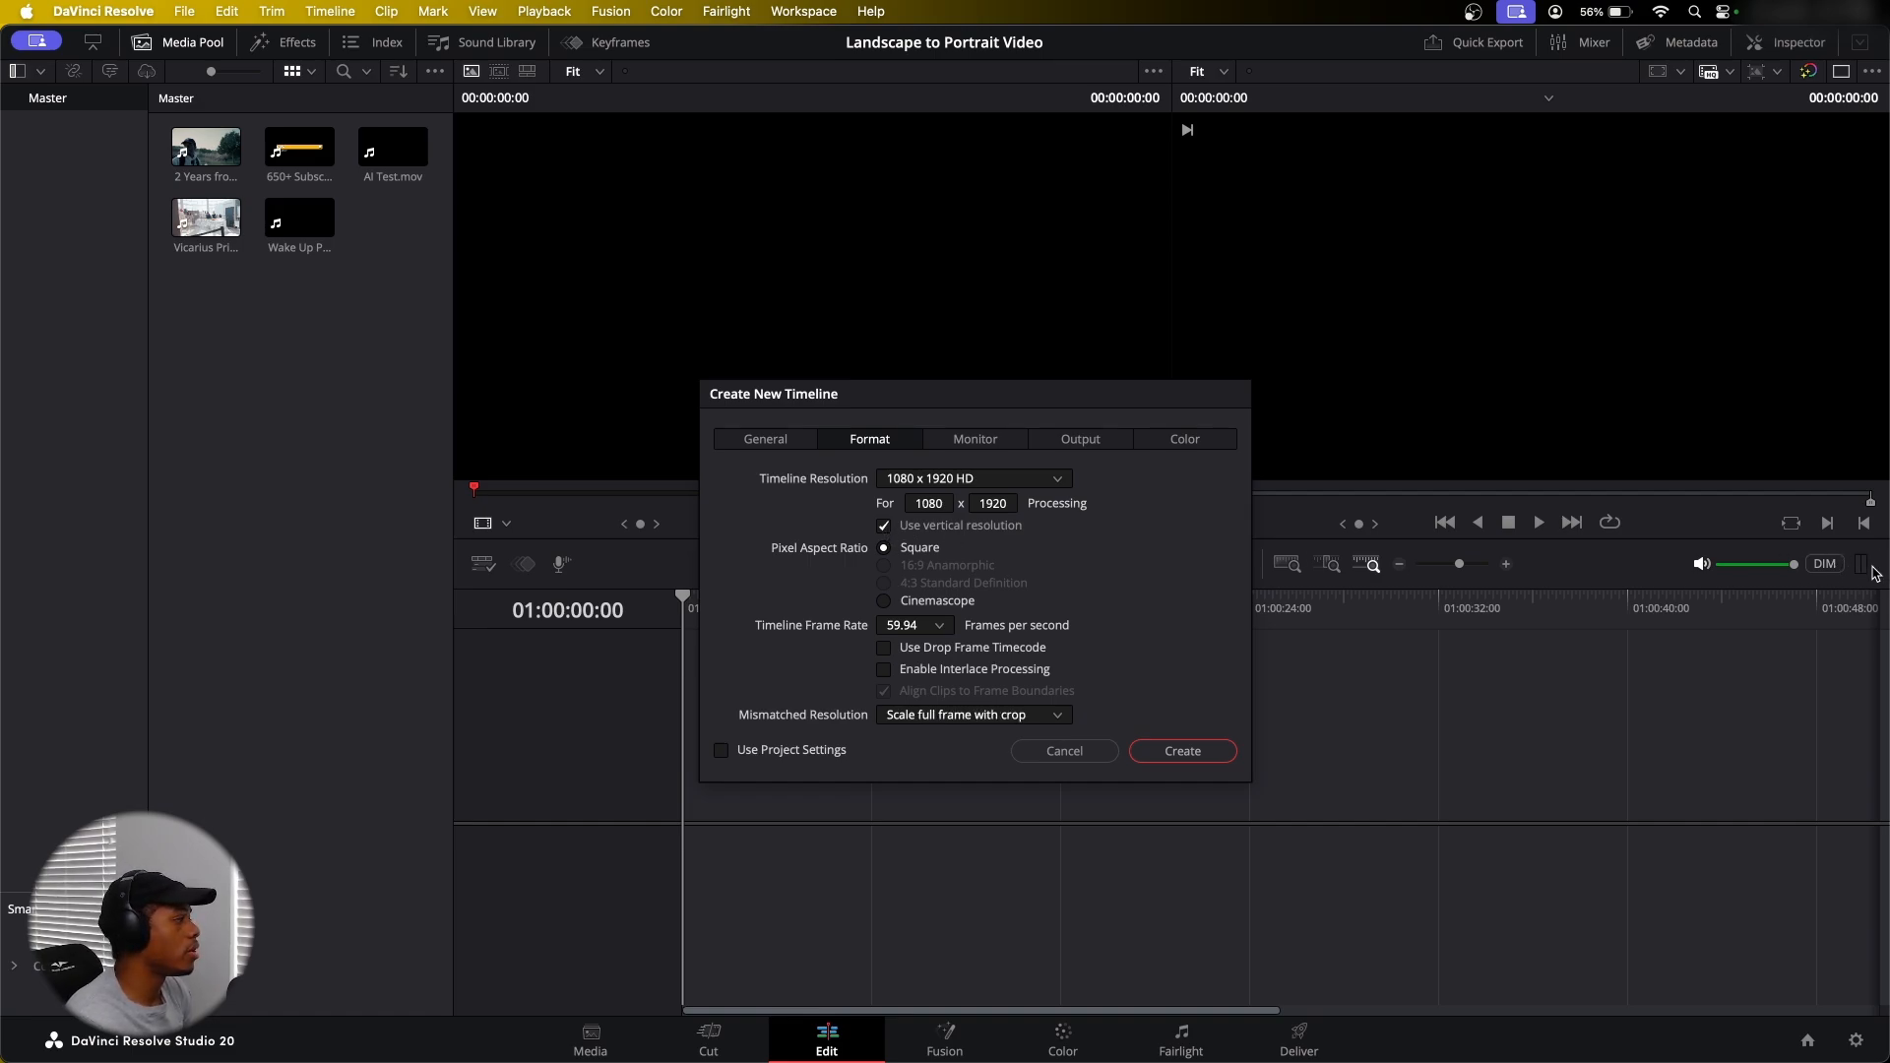
pyautogui.click(1174, 755)
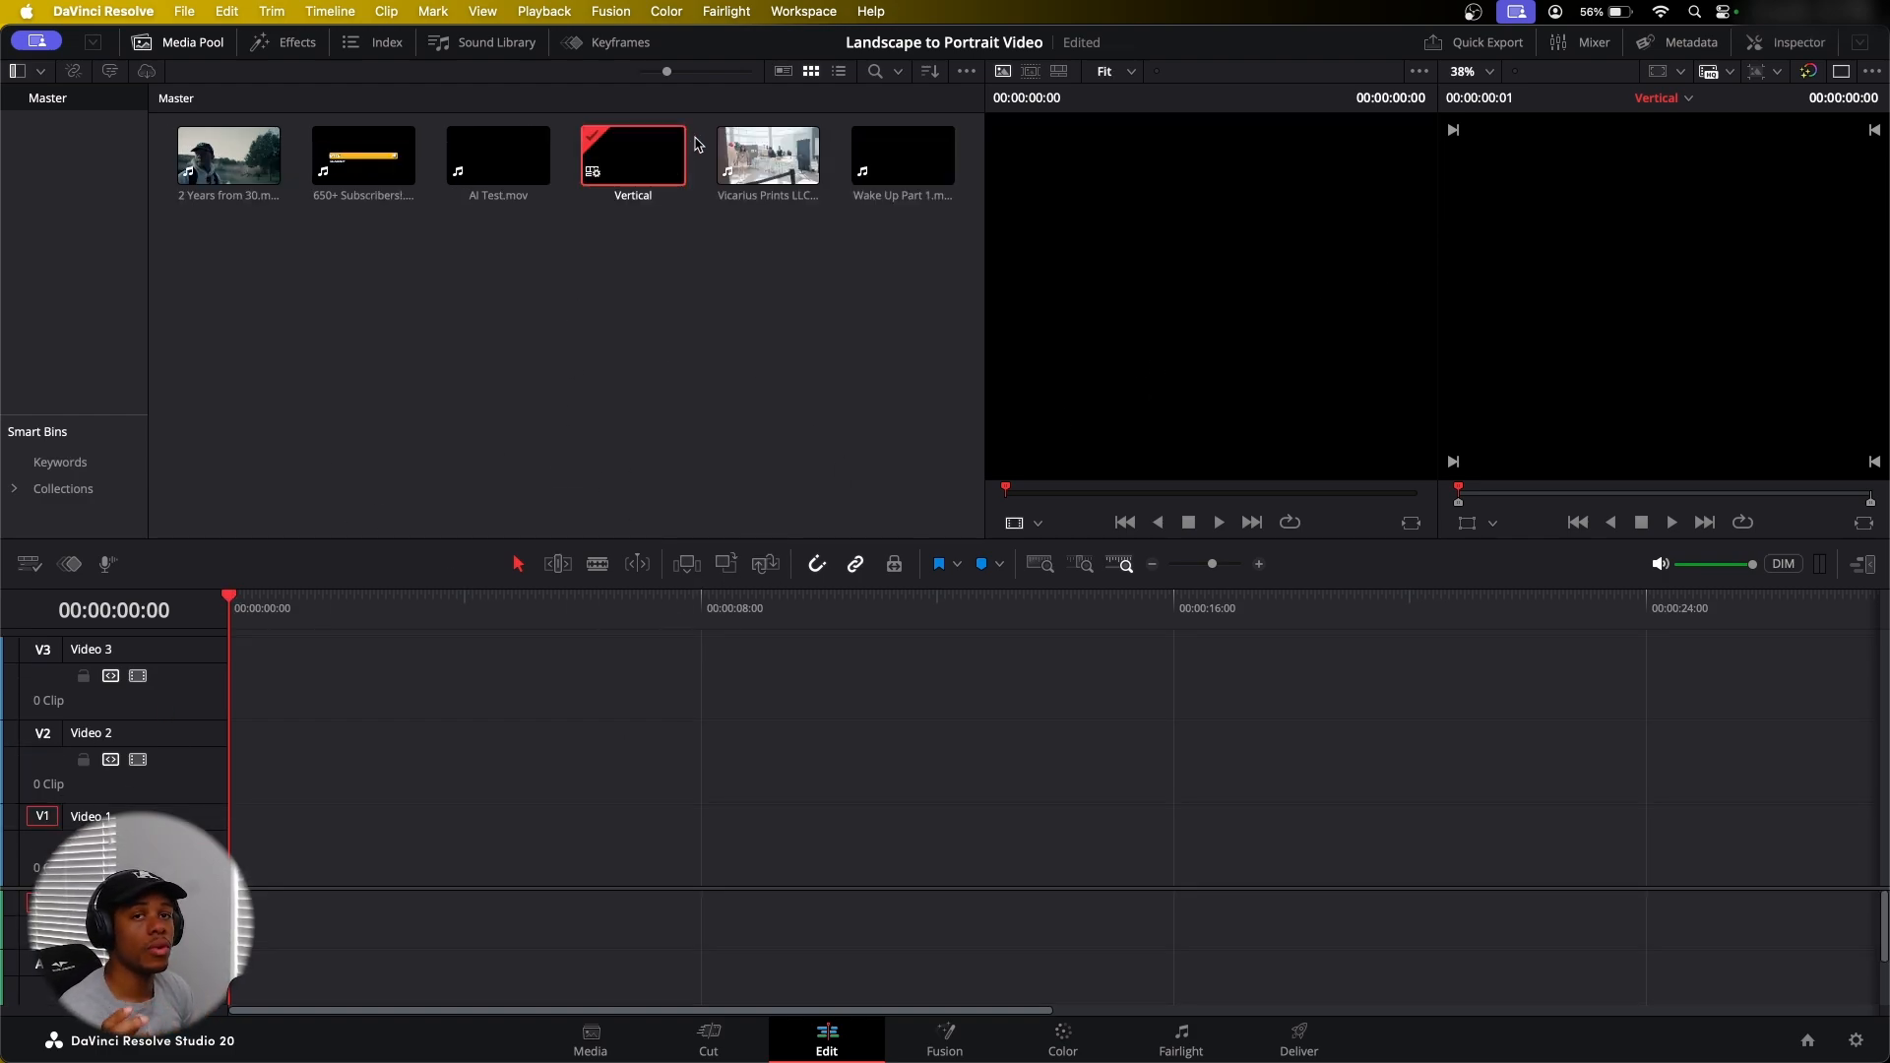
# Reset the workspace's UI layout
pyautogui.click(798, 12)
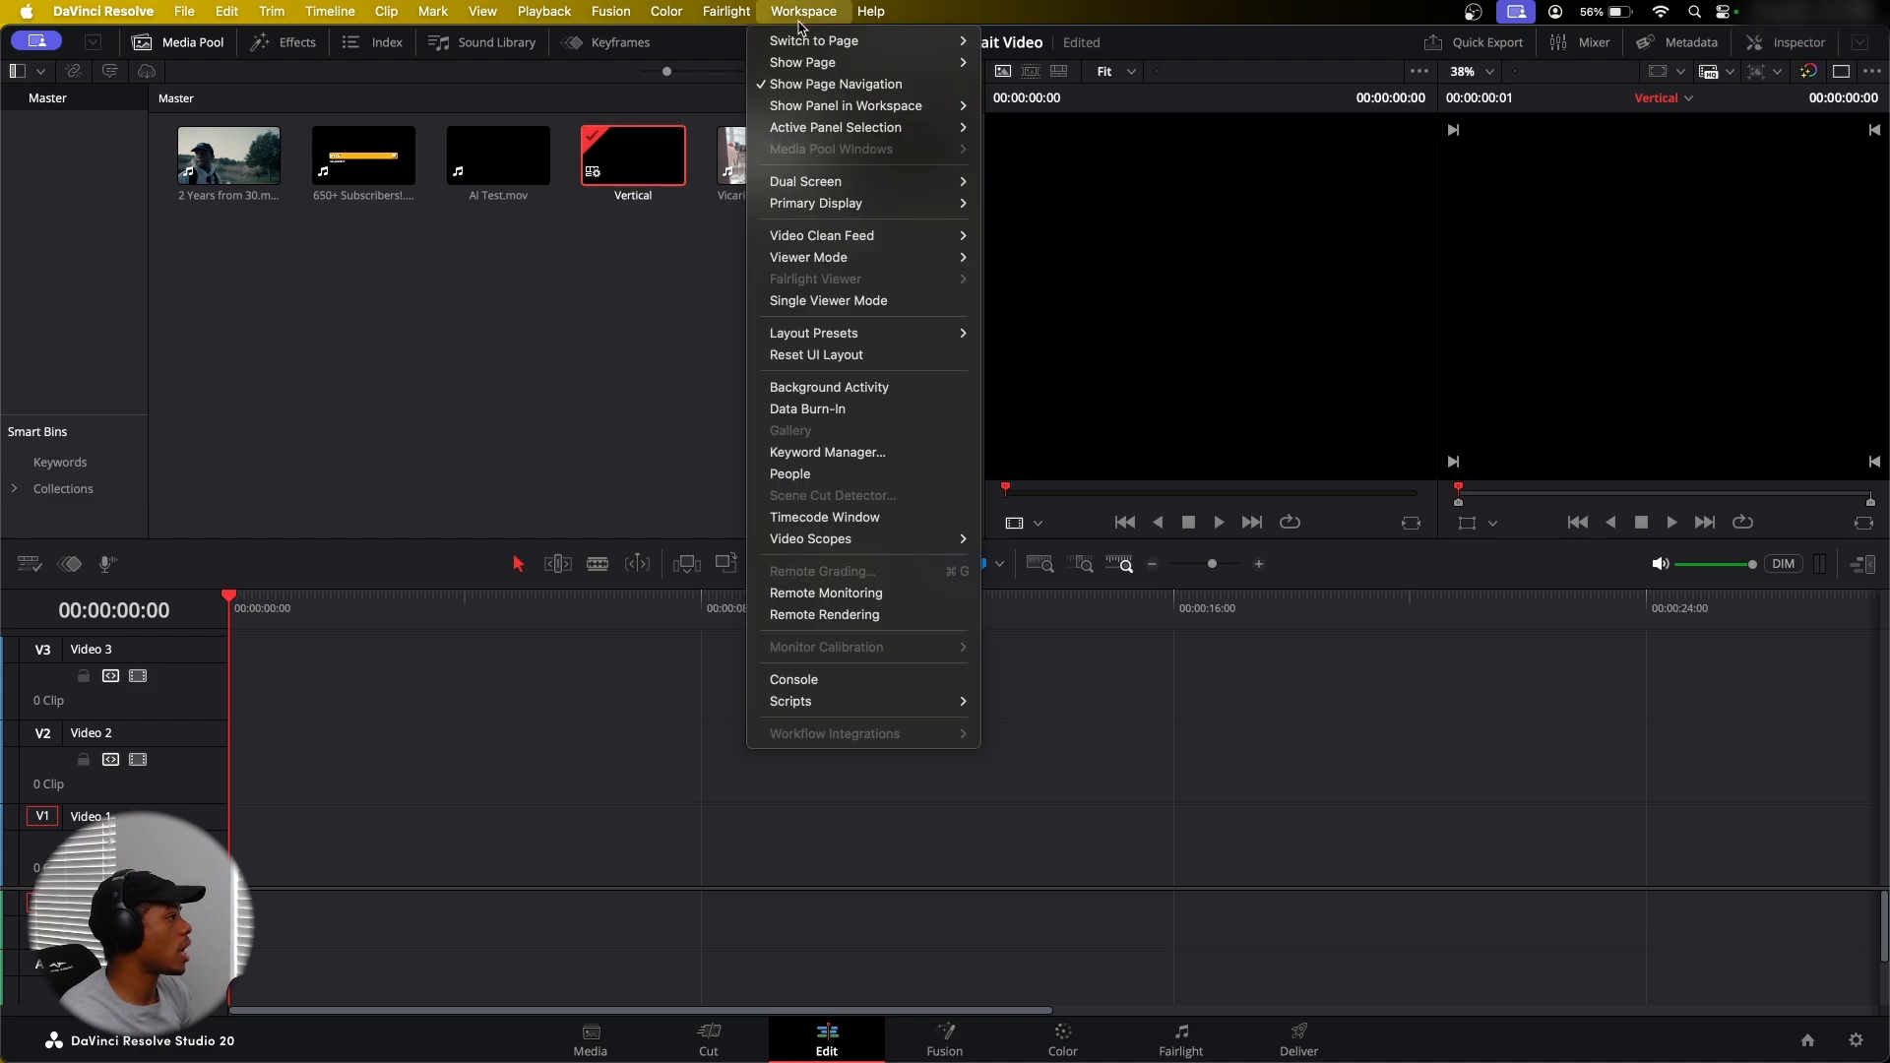
pyautogui.click(864, 366)
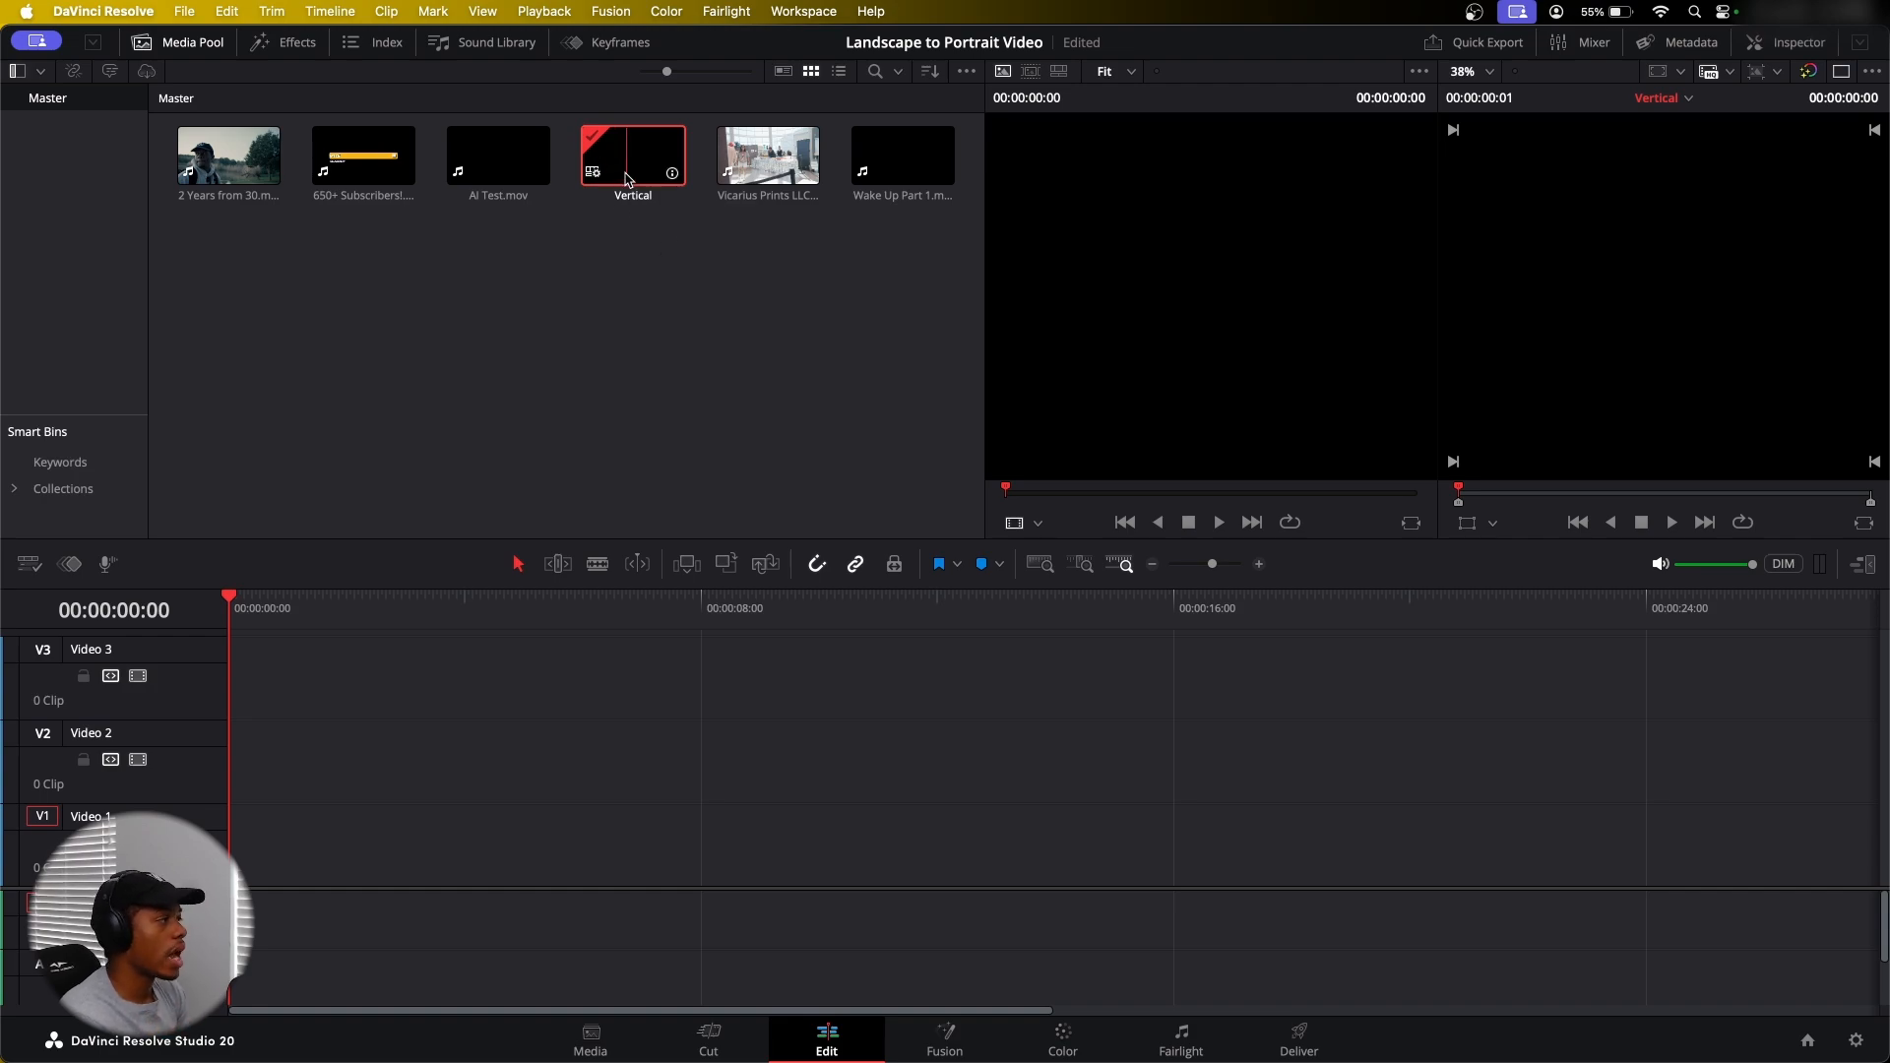
# Create a bin named Timeline inside the Master bin
pyautogui.click(689, 293)
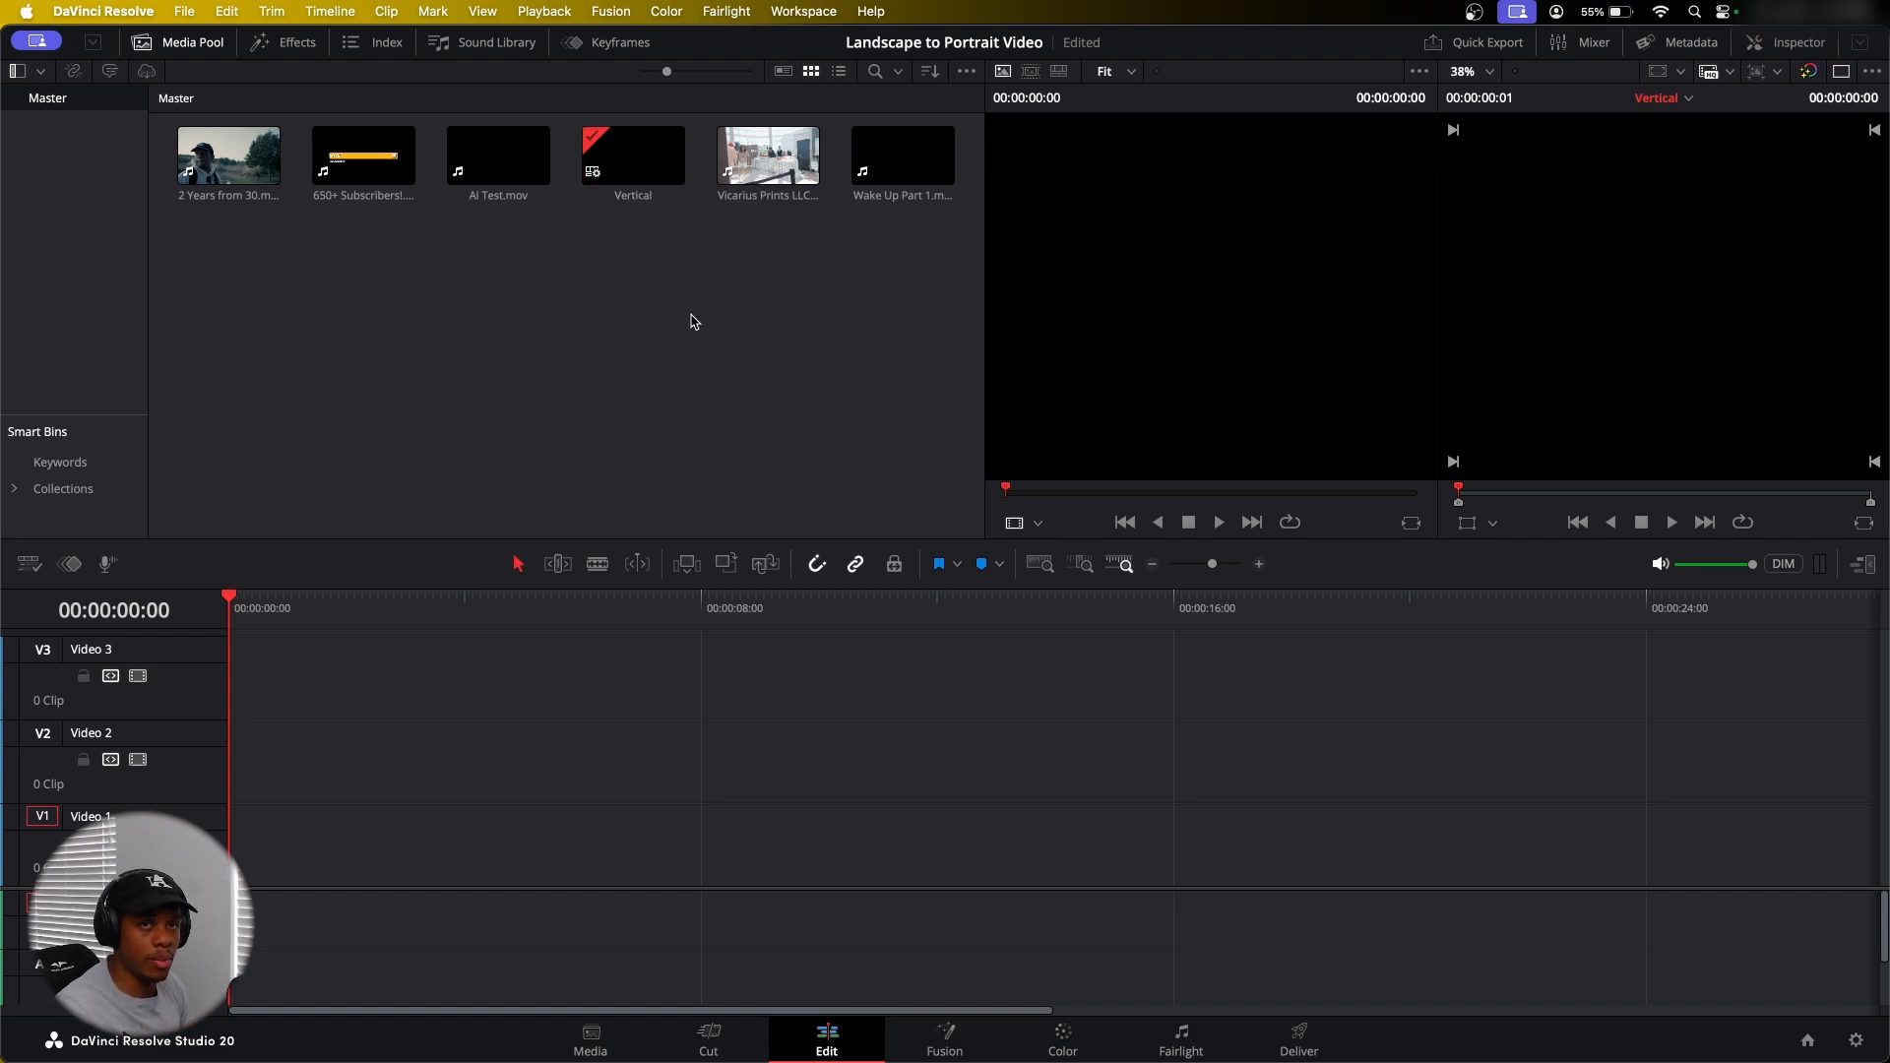
pyautogui.rightClick(694, 317)
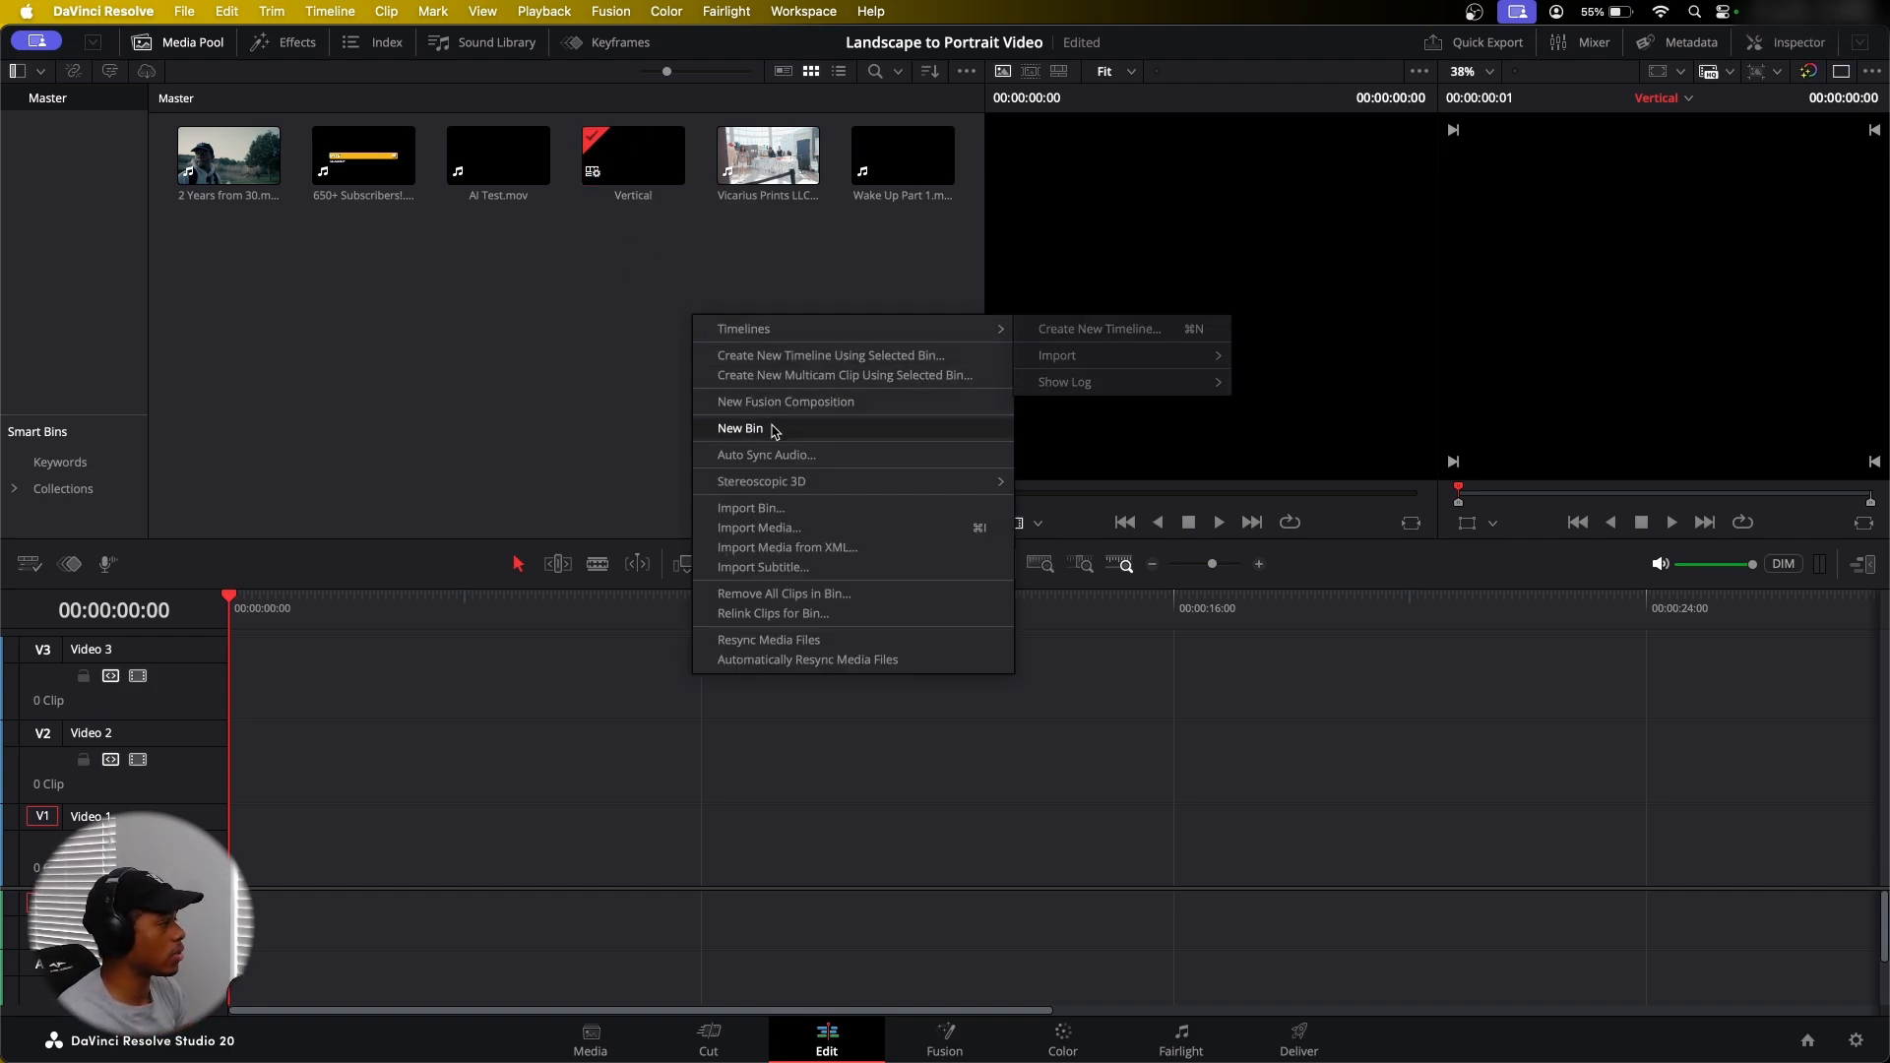
pyautogui.rightClick(532, 311)
pyautogui.rightClick(489, 355)
pyautogui.rightClick(340, 333)
pyautogui.rightClick(674, 268)
pyautogui.rightClick(337, 368)
pyautogui.rightClick(878, 309)
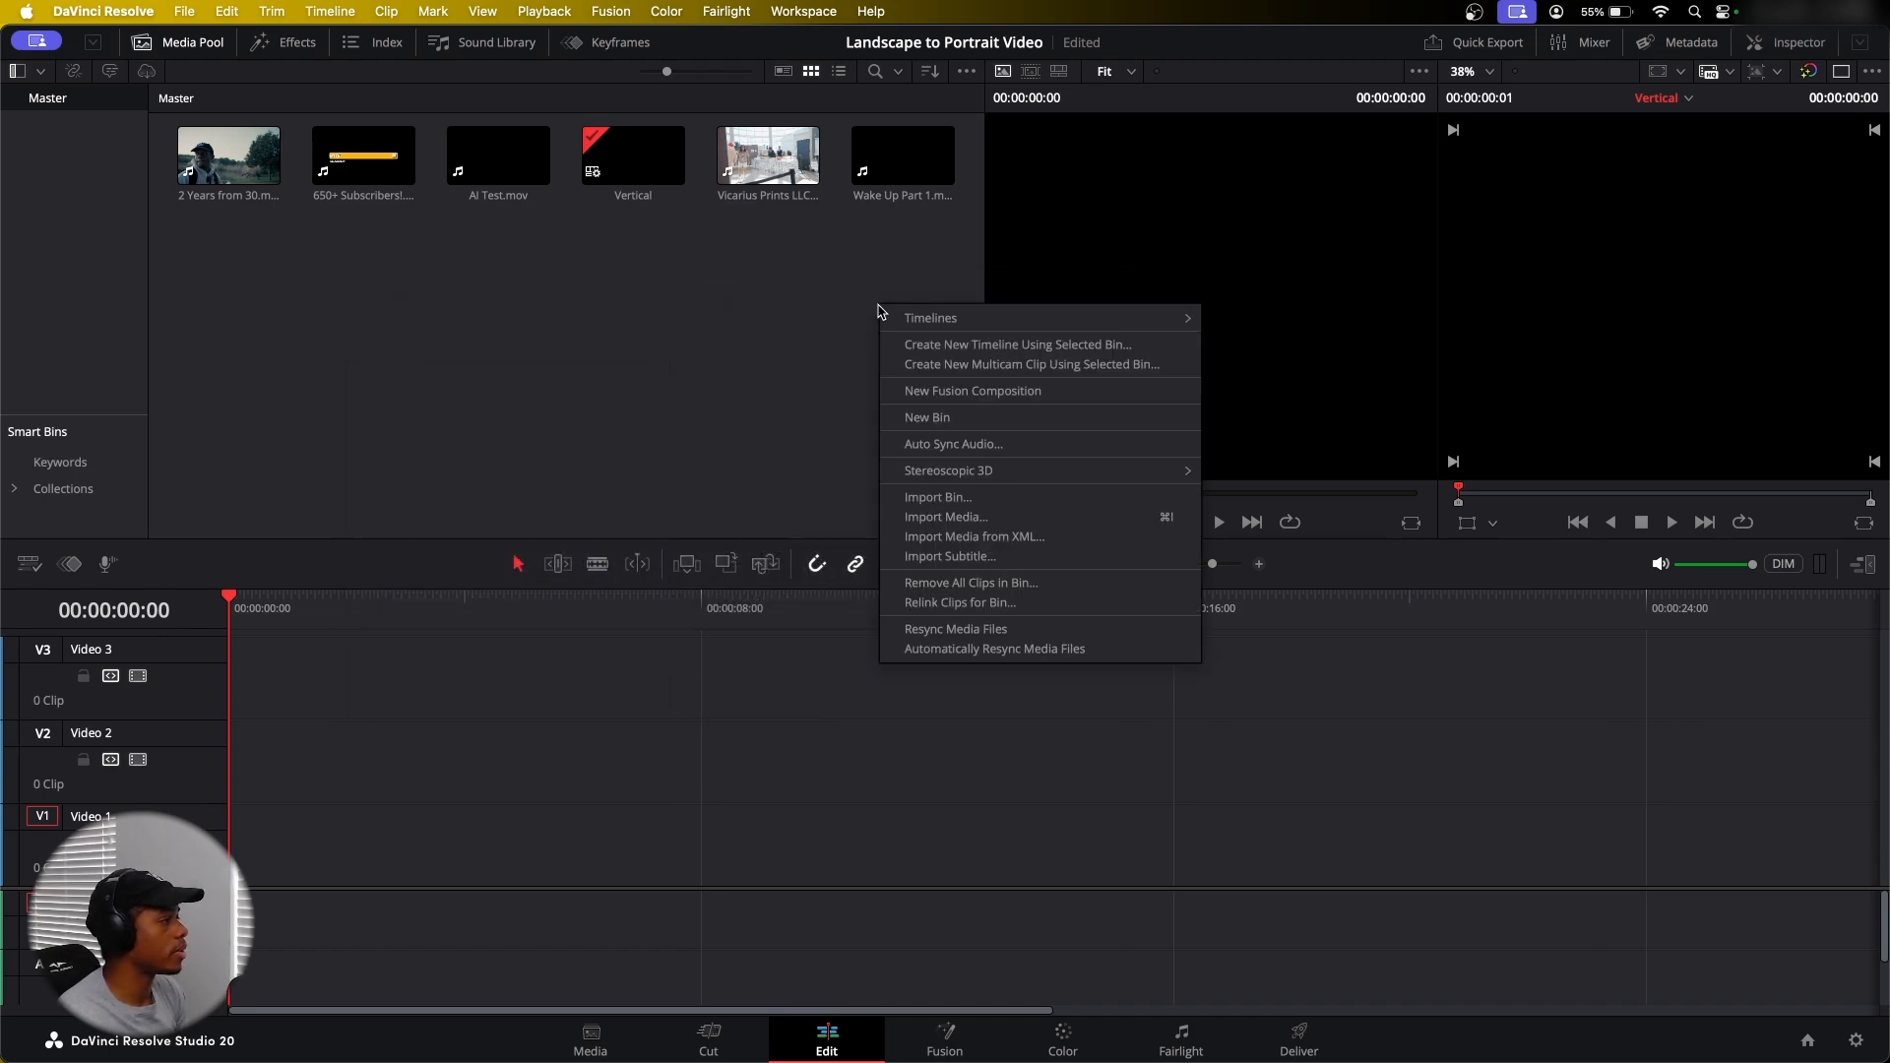
pyautogui.click(928, 417)
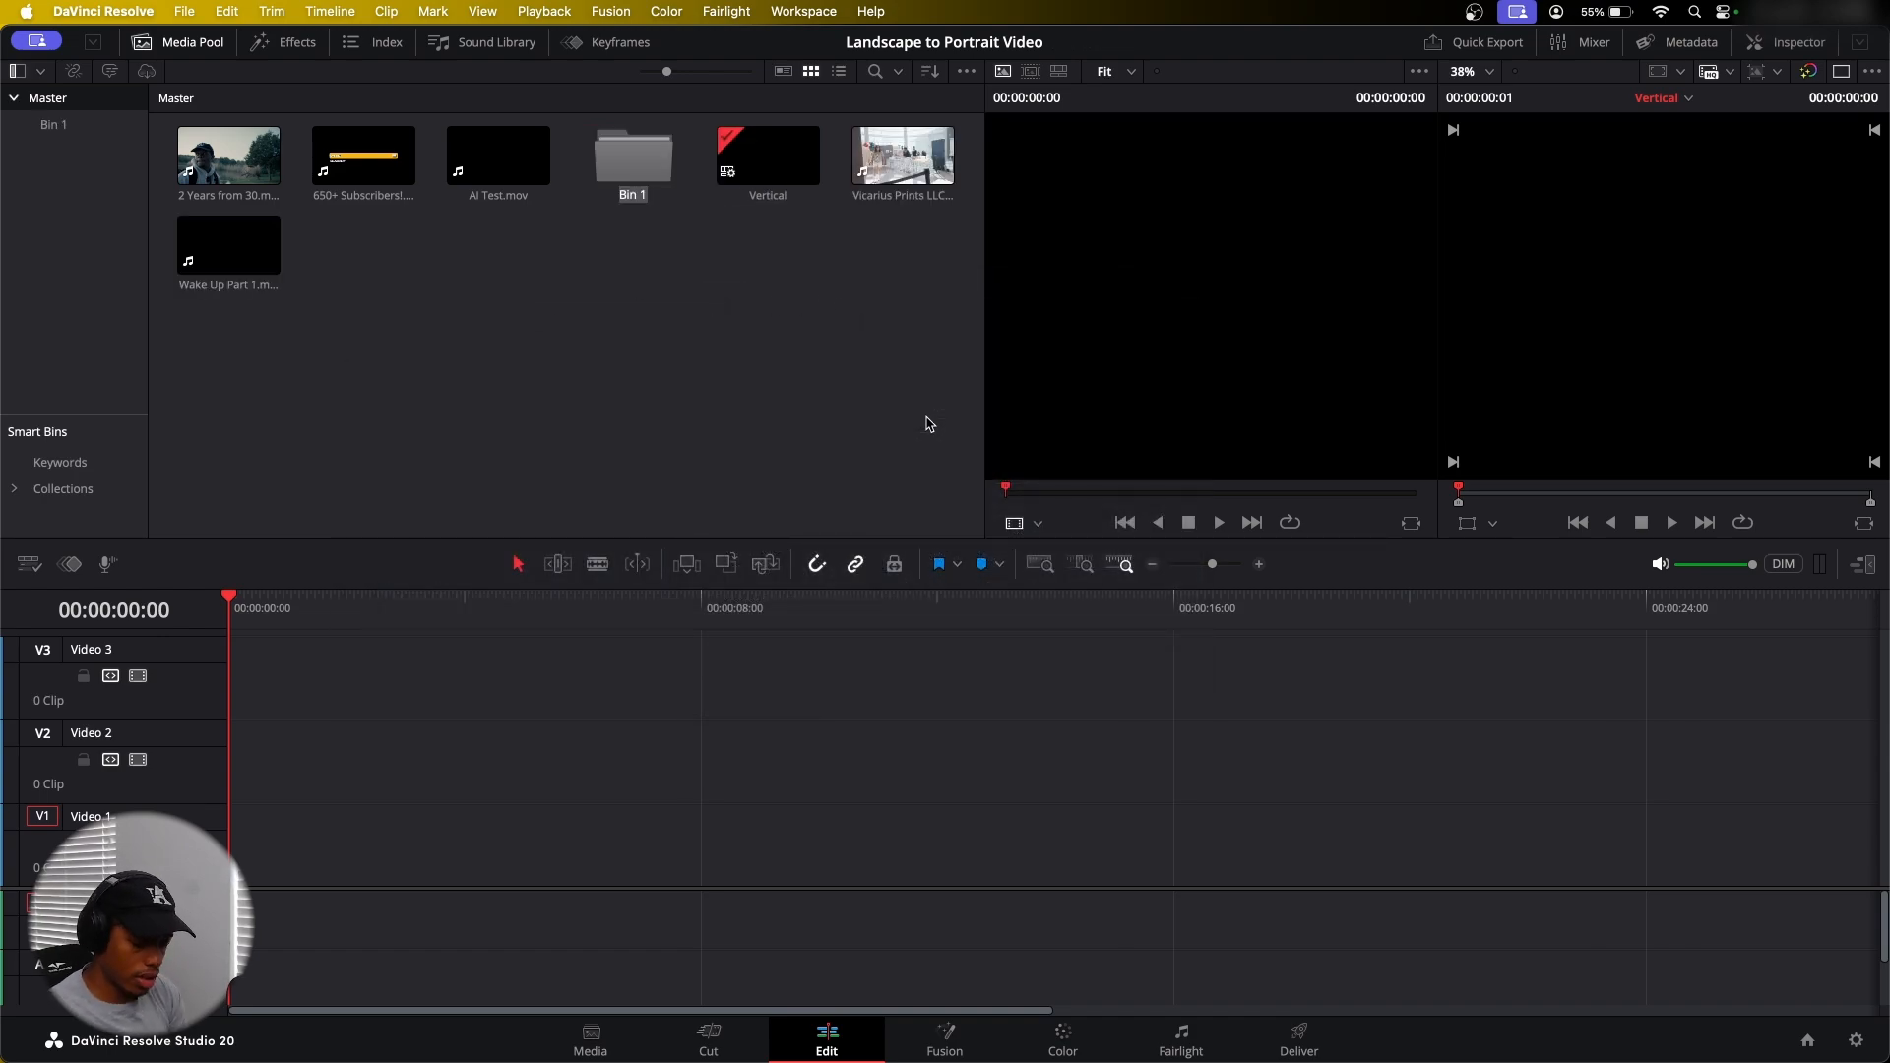
pyautogui.write('Timeline')
pyautogui.press('Return')
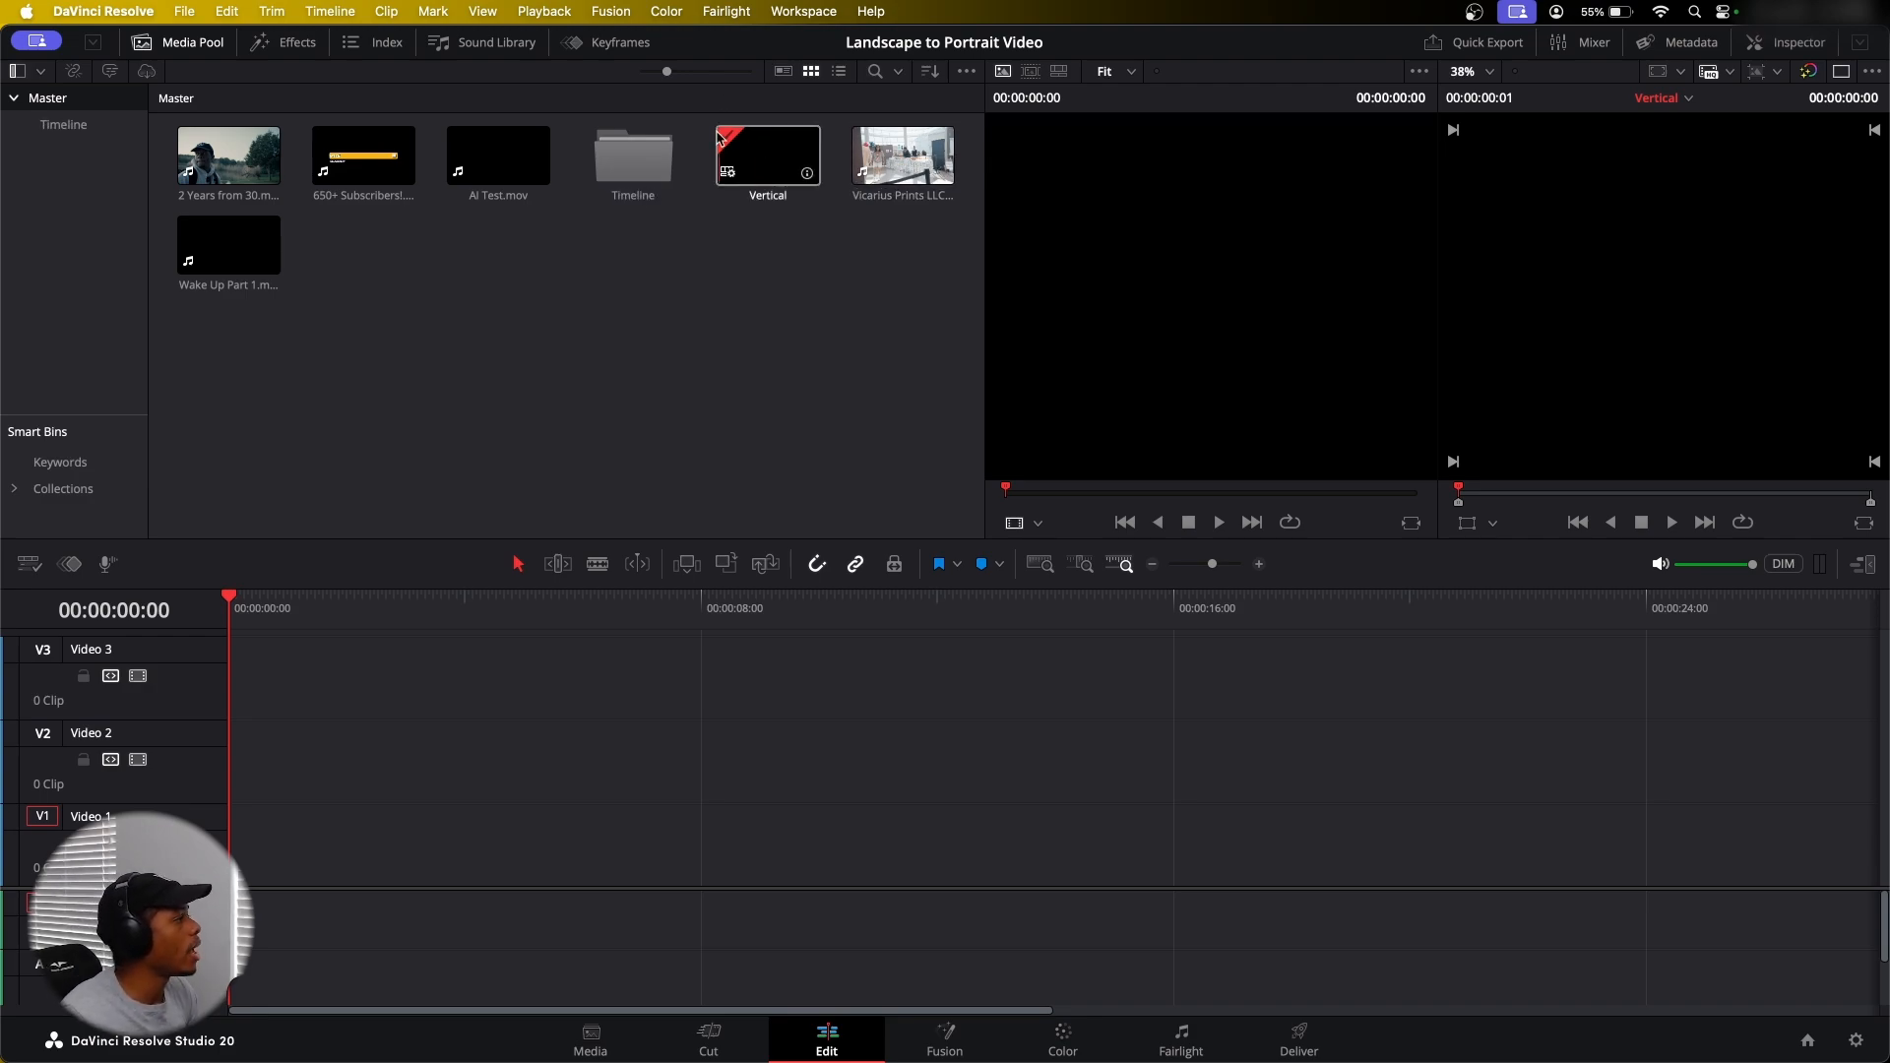
# Move the Vertical timeline into the Timeline bin, check the bin's contents, and return to the Master bin
pyautogui.moveTo(729, 155); pyautogui.dragTo(633, 170)
pyautogui.doubleClick(630, 162)
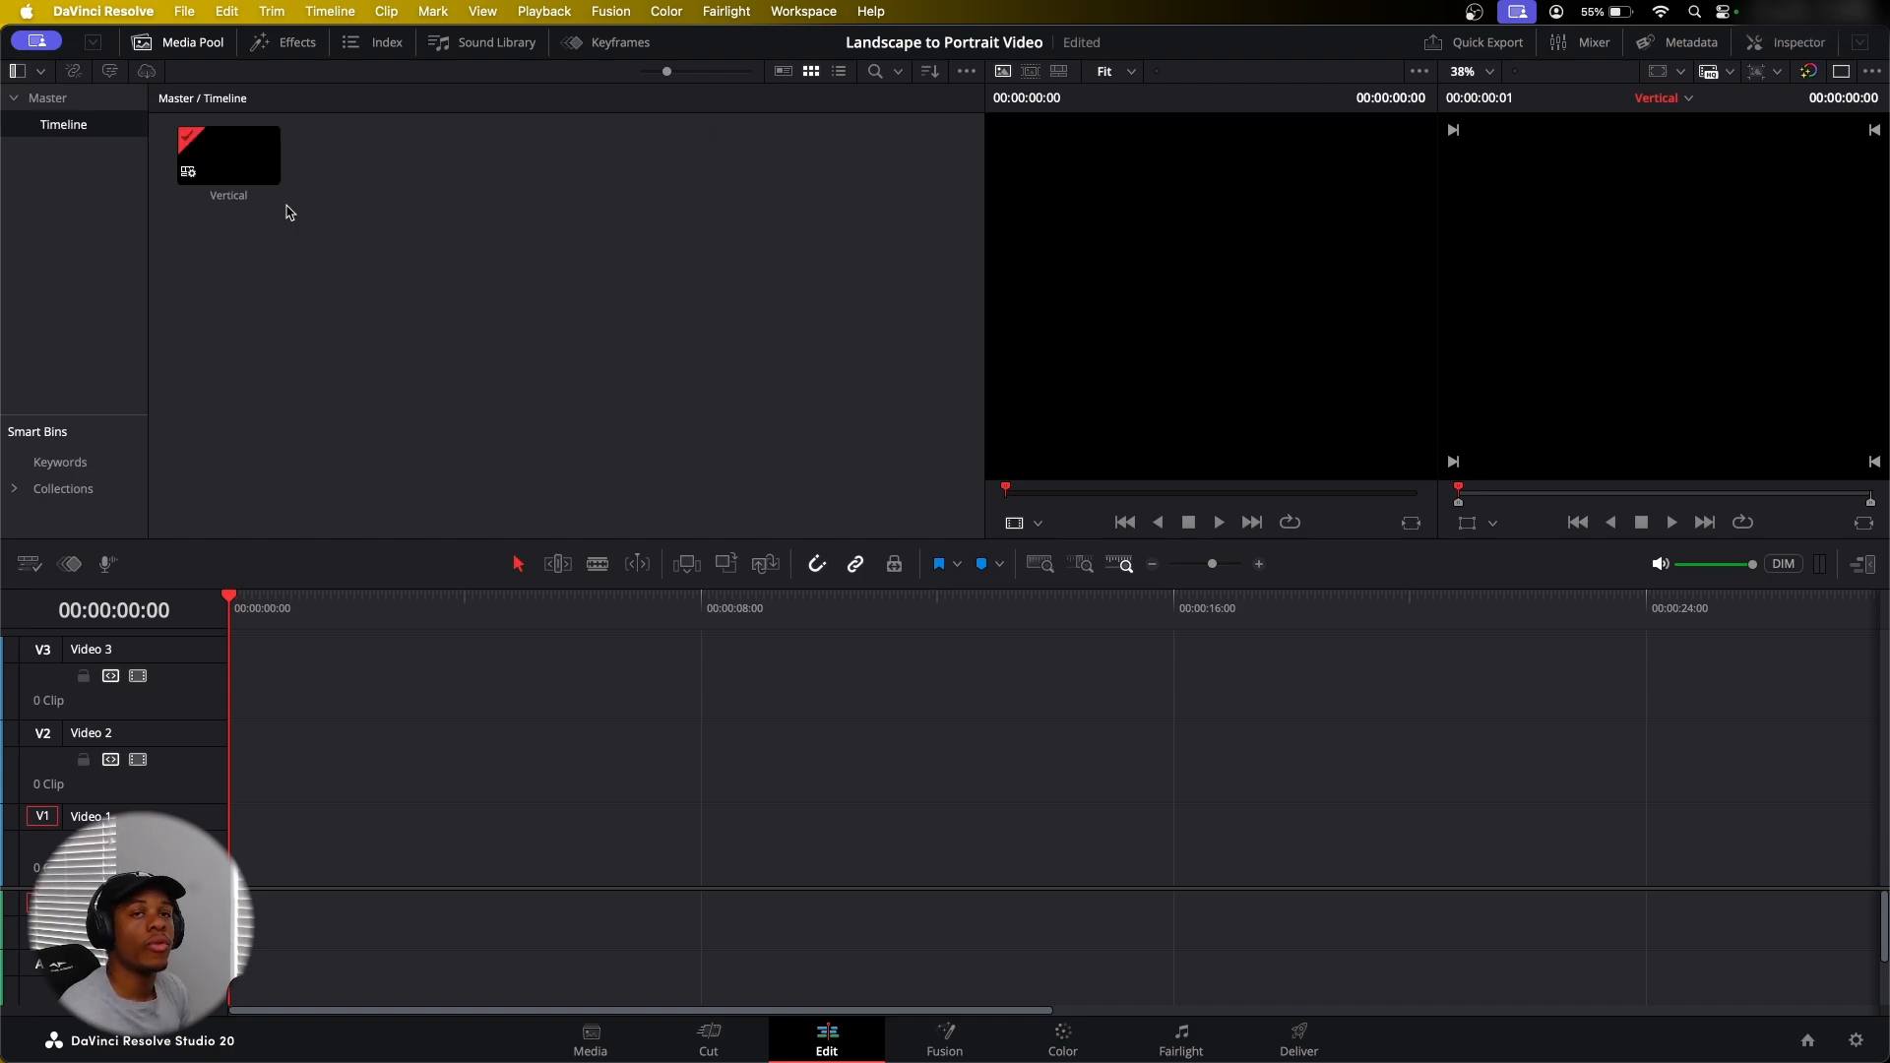
pyautogui.click(73, 100)
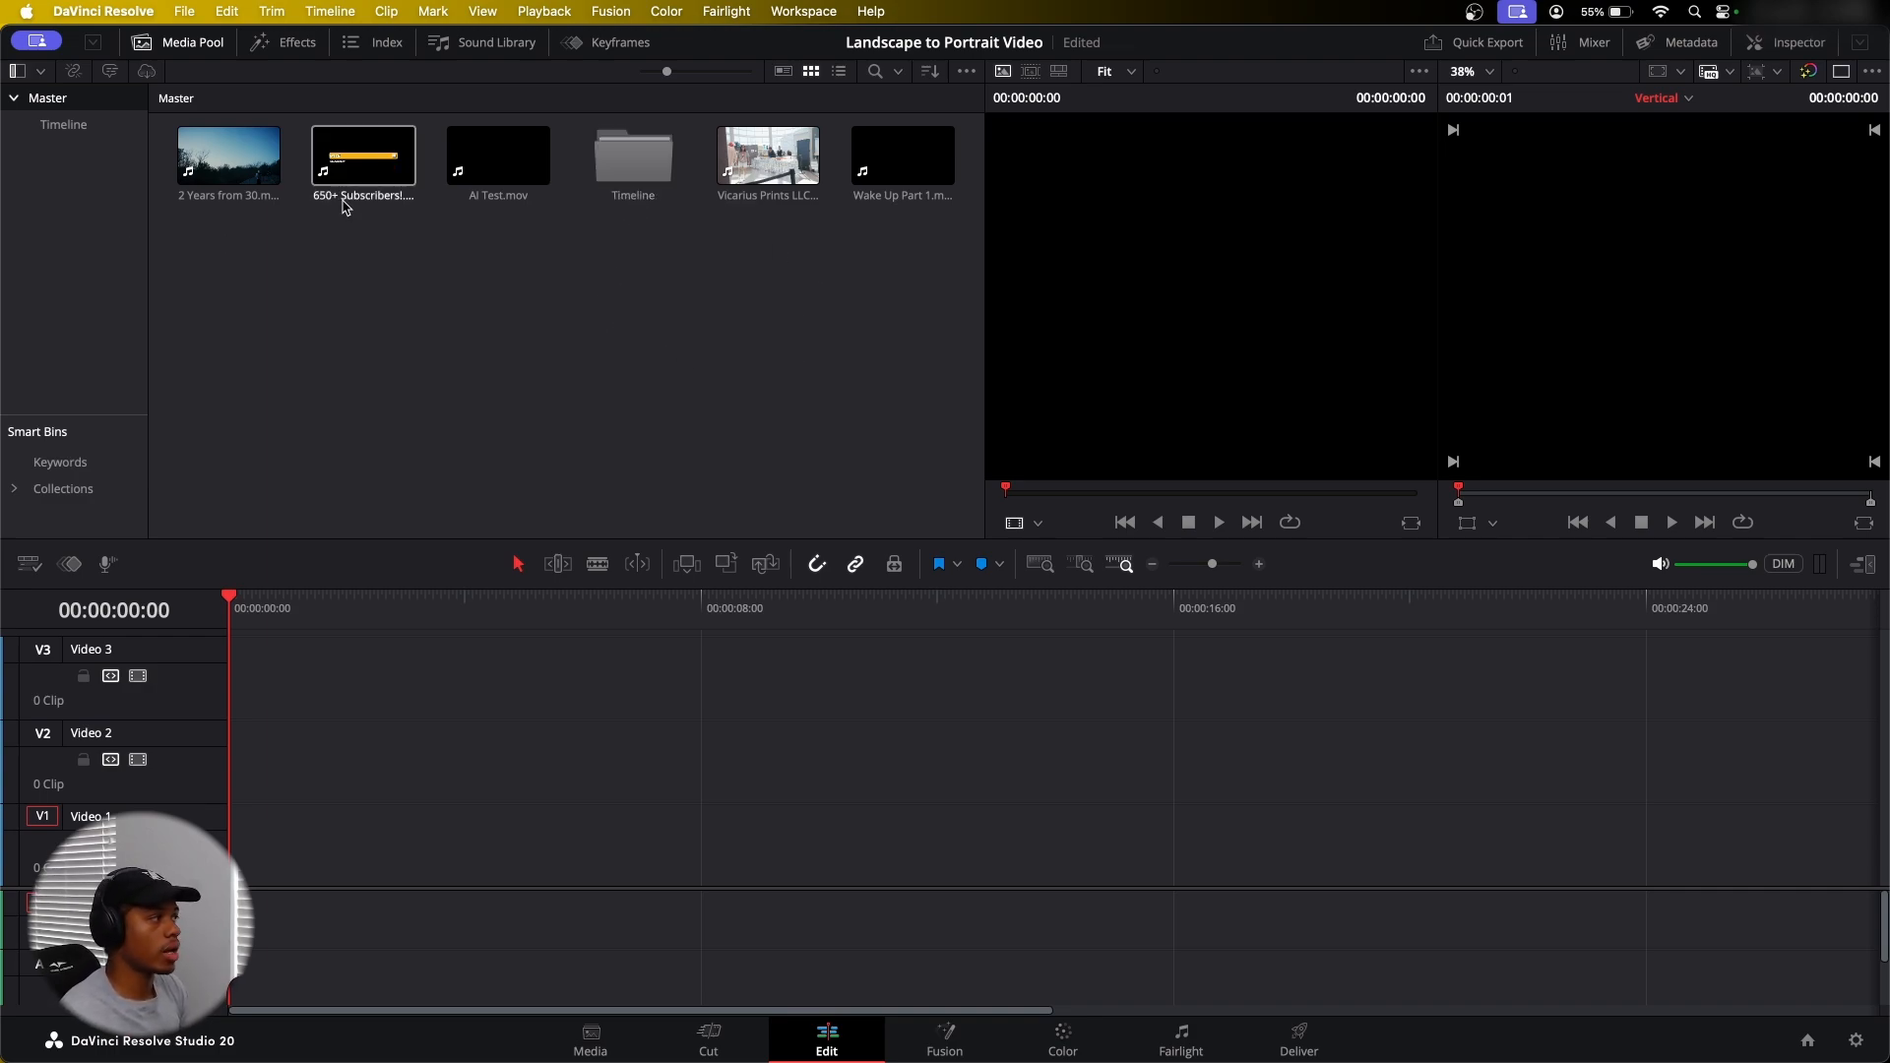
# Create a bin named Videos inside the Master bin
pyautogui.moveTo(486, 156); pyautogui.dragTo(531, 270)
pyautogui.rightClick(595, 258)
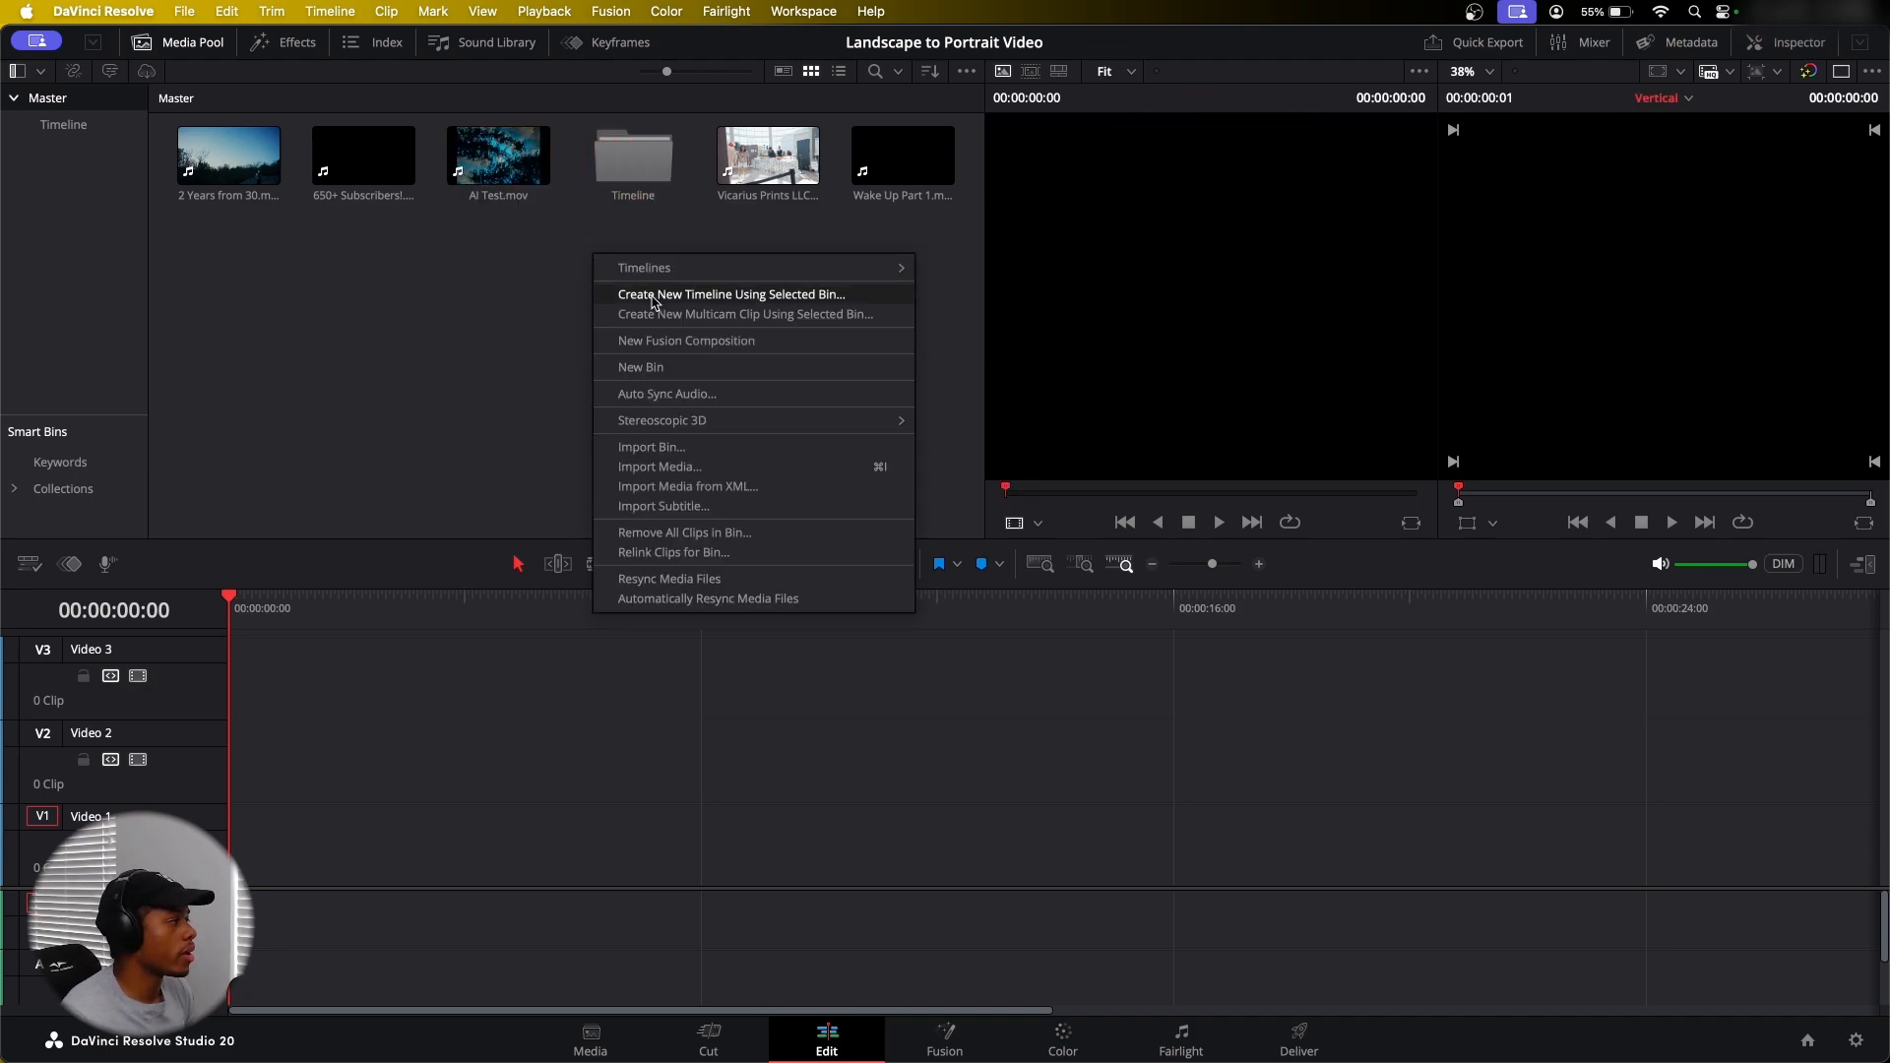
pyautogui.click(654, 366)
pyautogui.write('Videos')
pyautogui.press('Return')
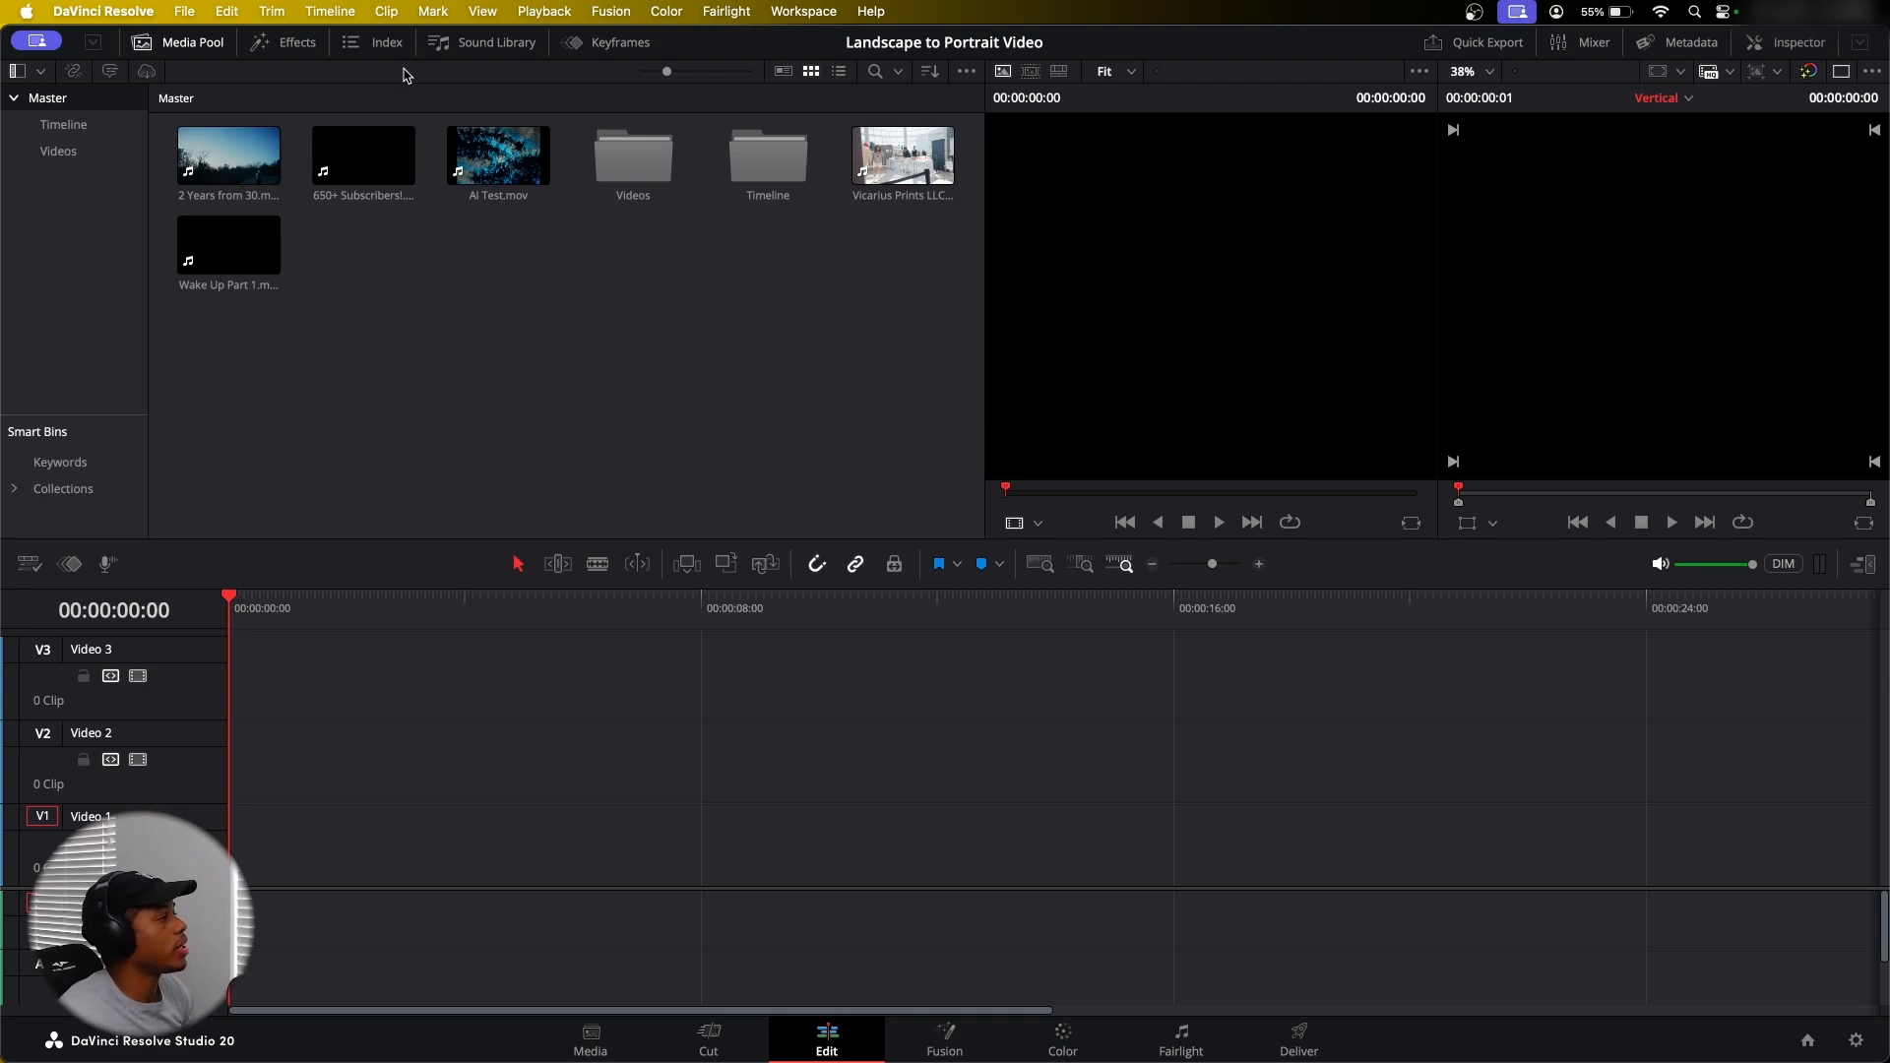
# Move all the video clips from the Master bin into the Videos bin and open that bin
pyautogui.moveTo(244, 321); pyautogui.dragTo(645, 172)
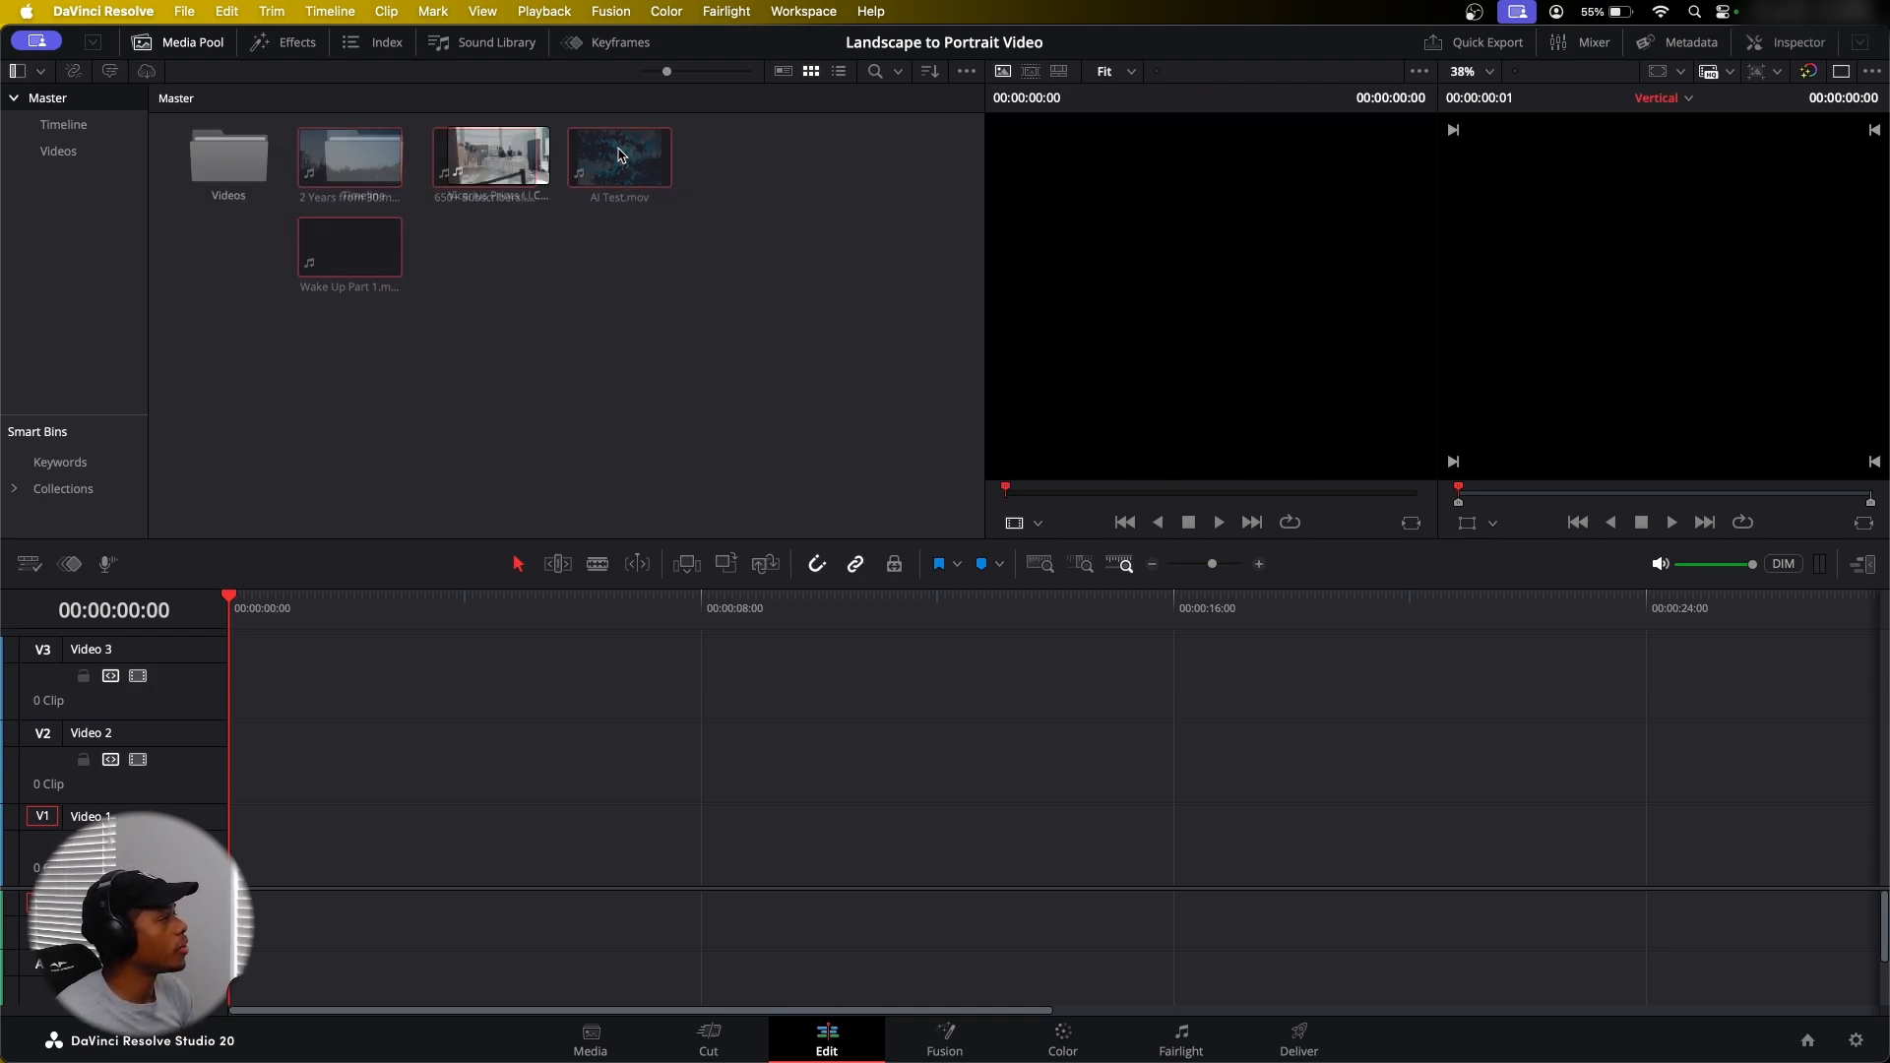
pyautogui.moveTo(484, 158); pyautogui.dragTo(277, 170)
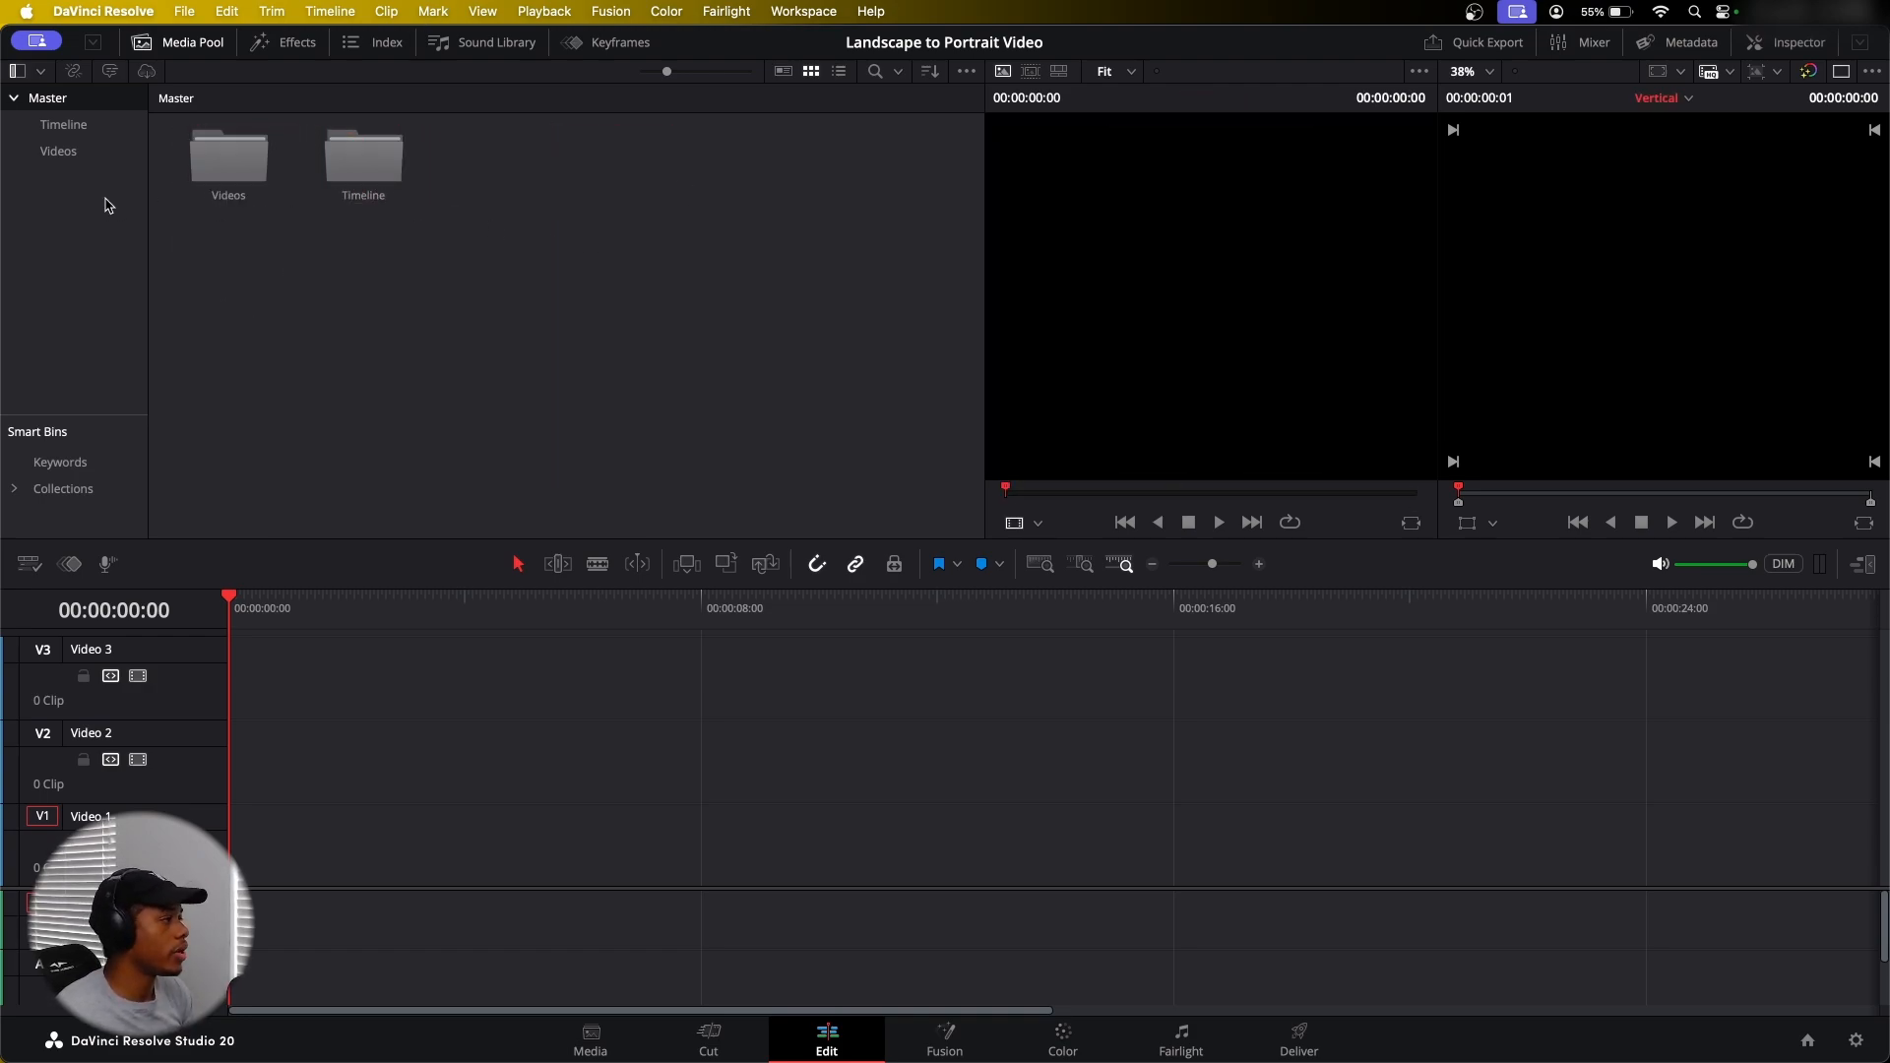
pyautogui.doubleClick(228, 158)
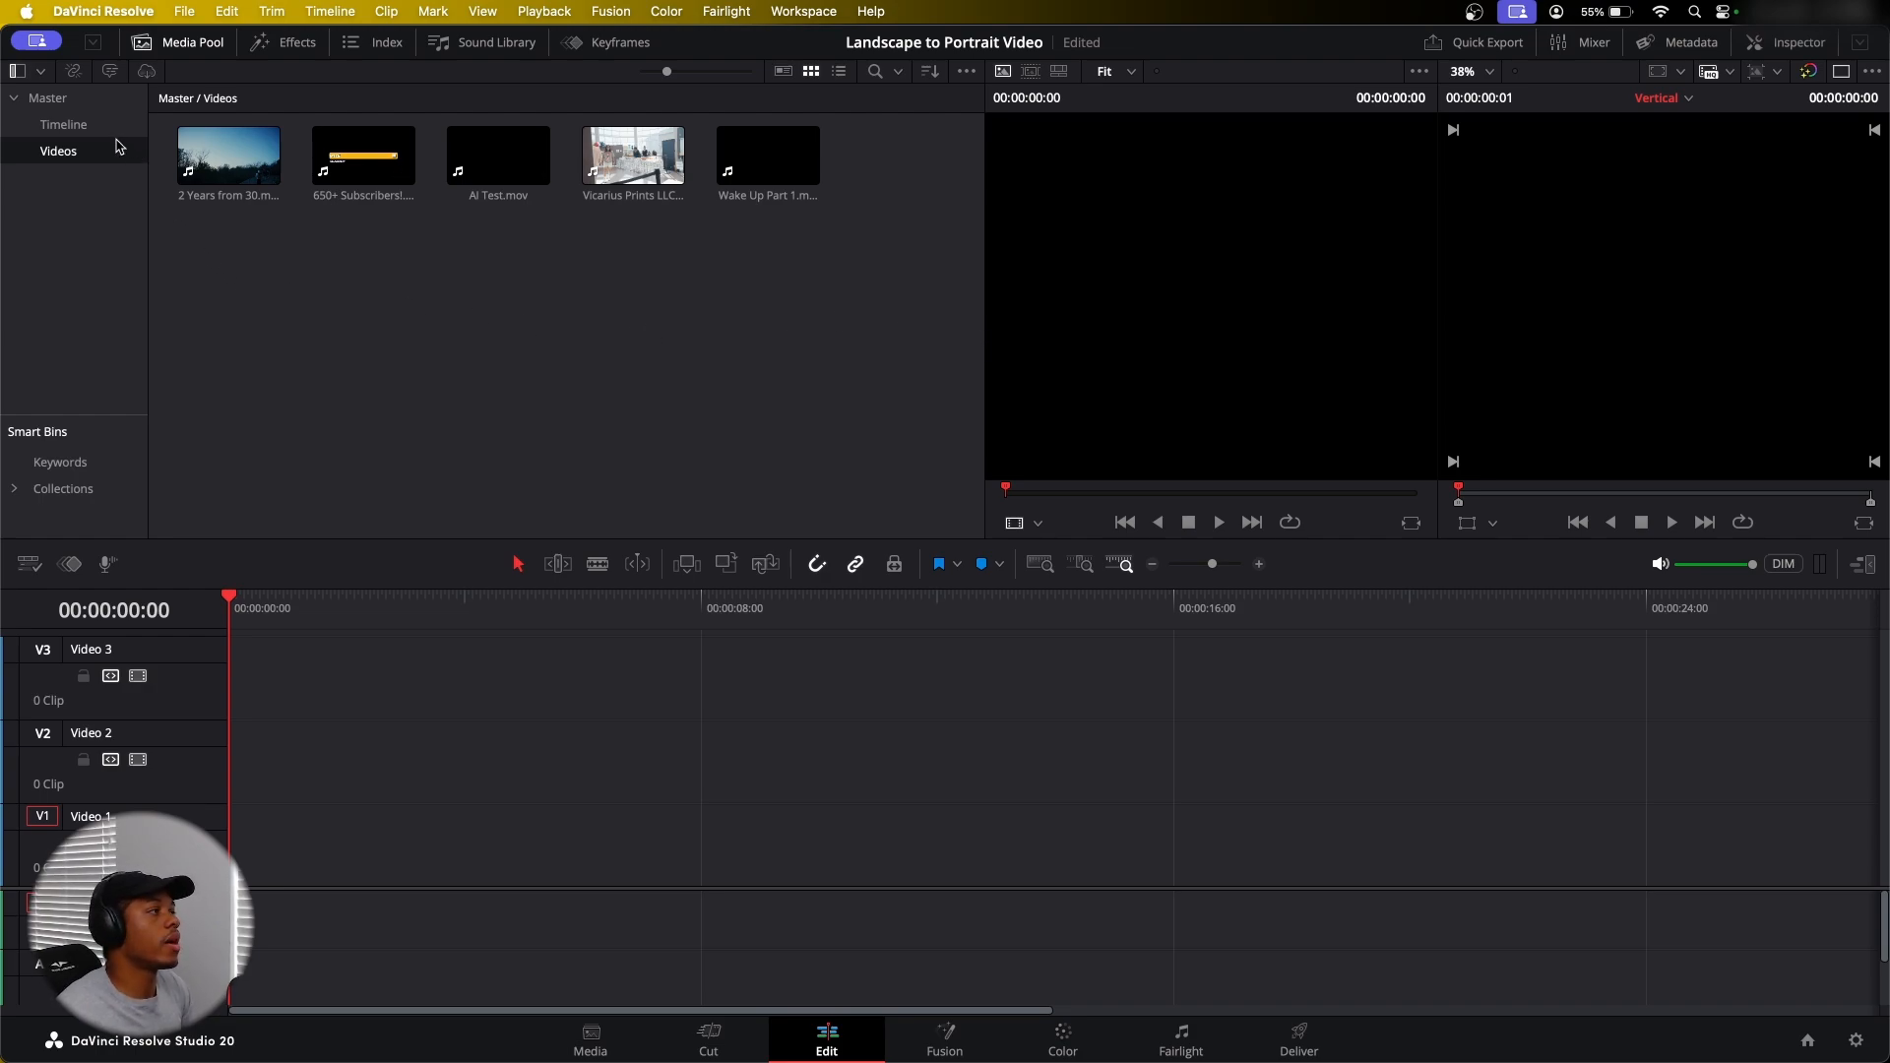
# Place 2 Years from 30.mp4 at the start of the Vertical timeline on Video 1, fit the timeline zoom, and scrub through the clip
pyautogui.moveTo(175, 180); pyautogui.dragTo(236, 898)
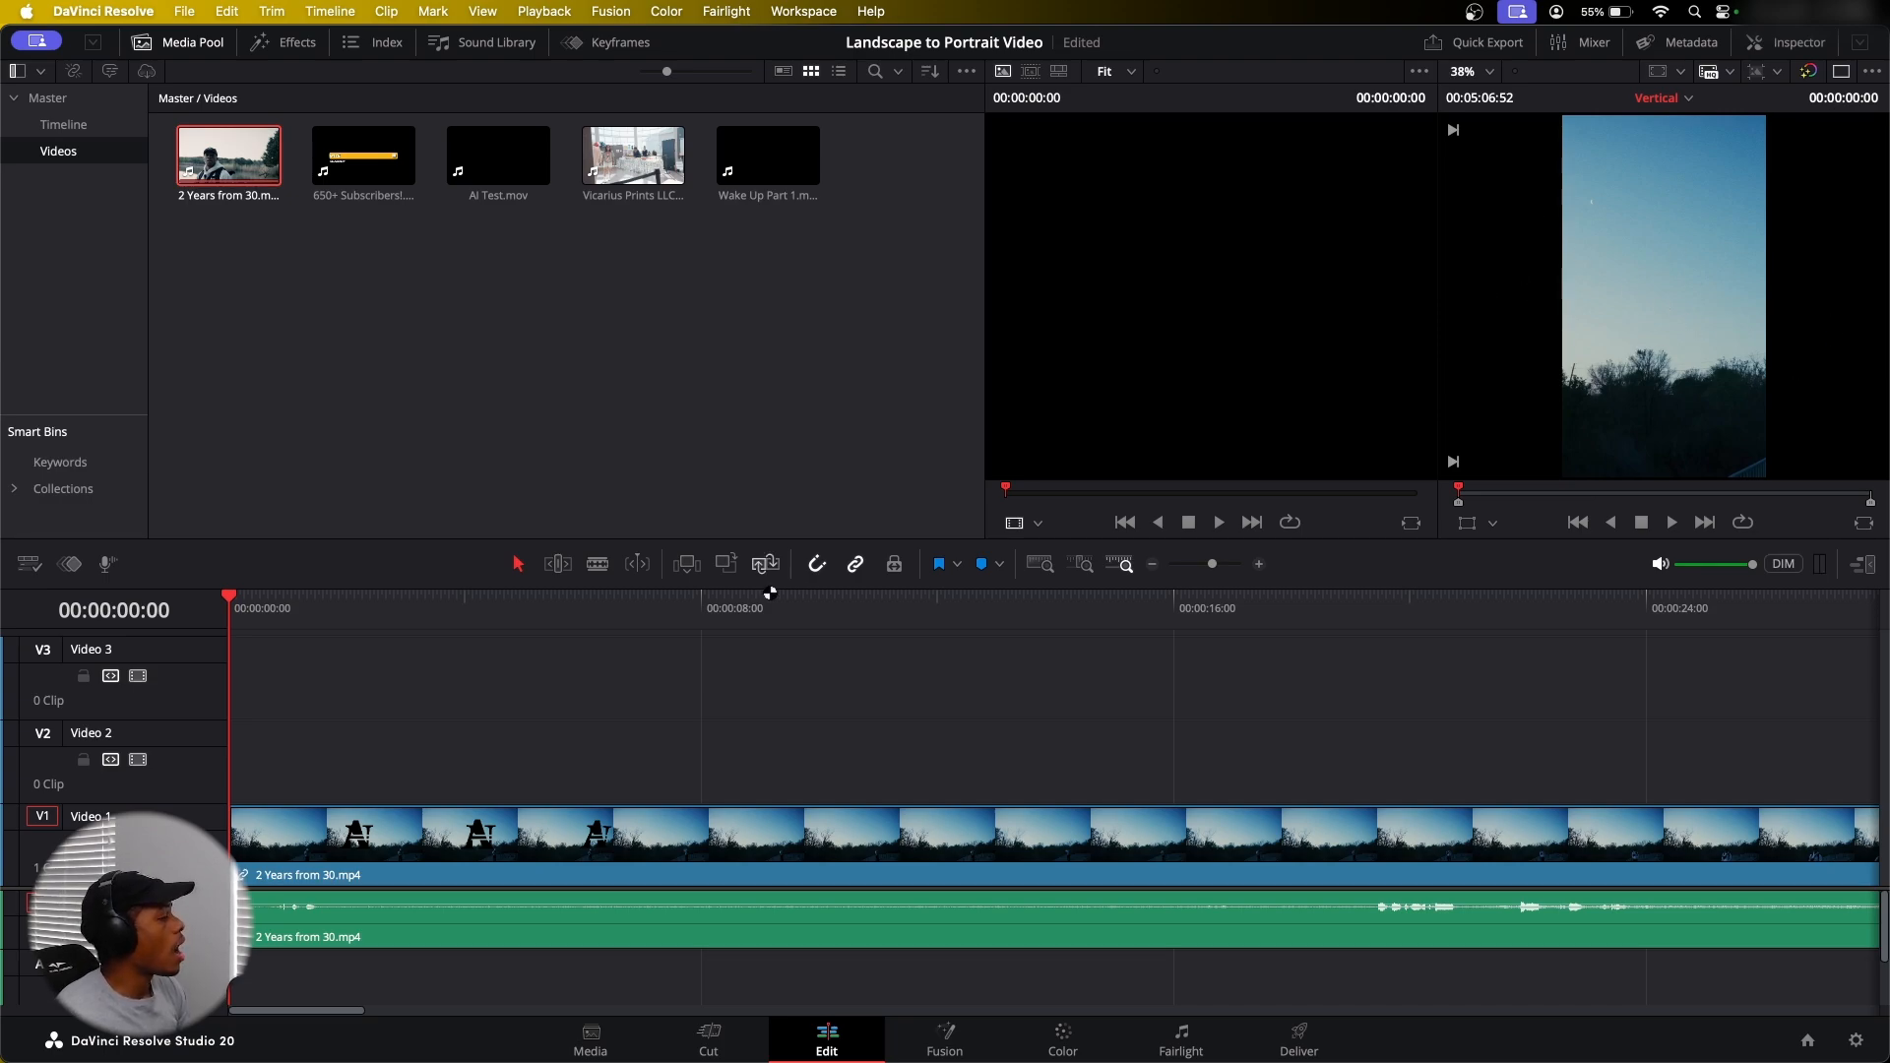
pyautogui.moveTo(532, 615); pyautogui.dragTo(902, 618)
pyautogui.hotkey('shift', 'z')
pyautogui.moveTo(1233, 622); pyautogui.dragTo(1096, 626)
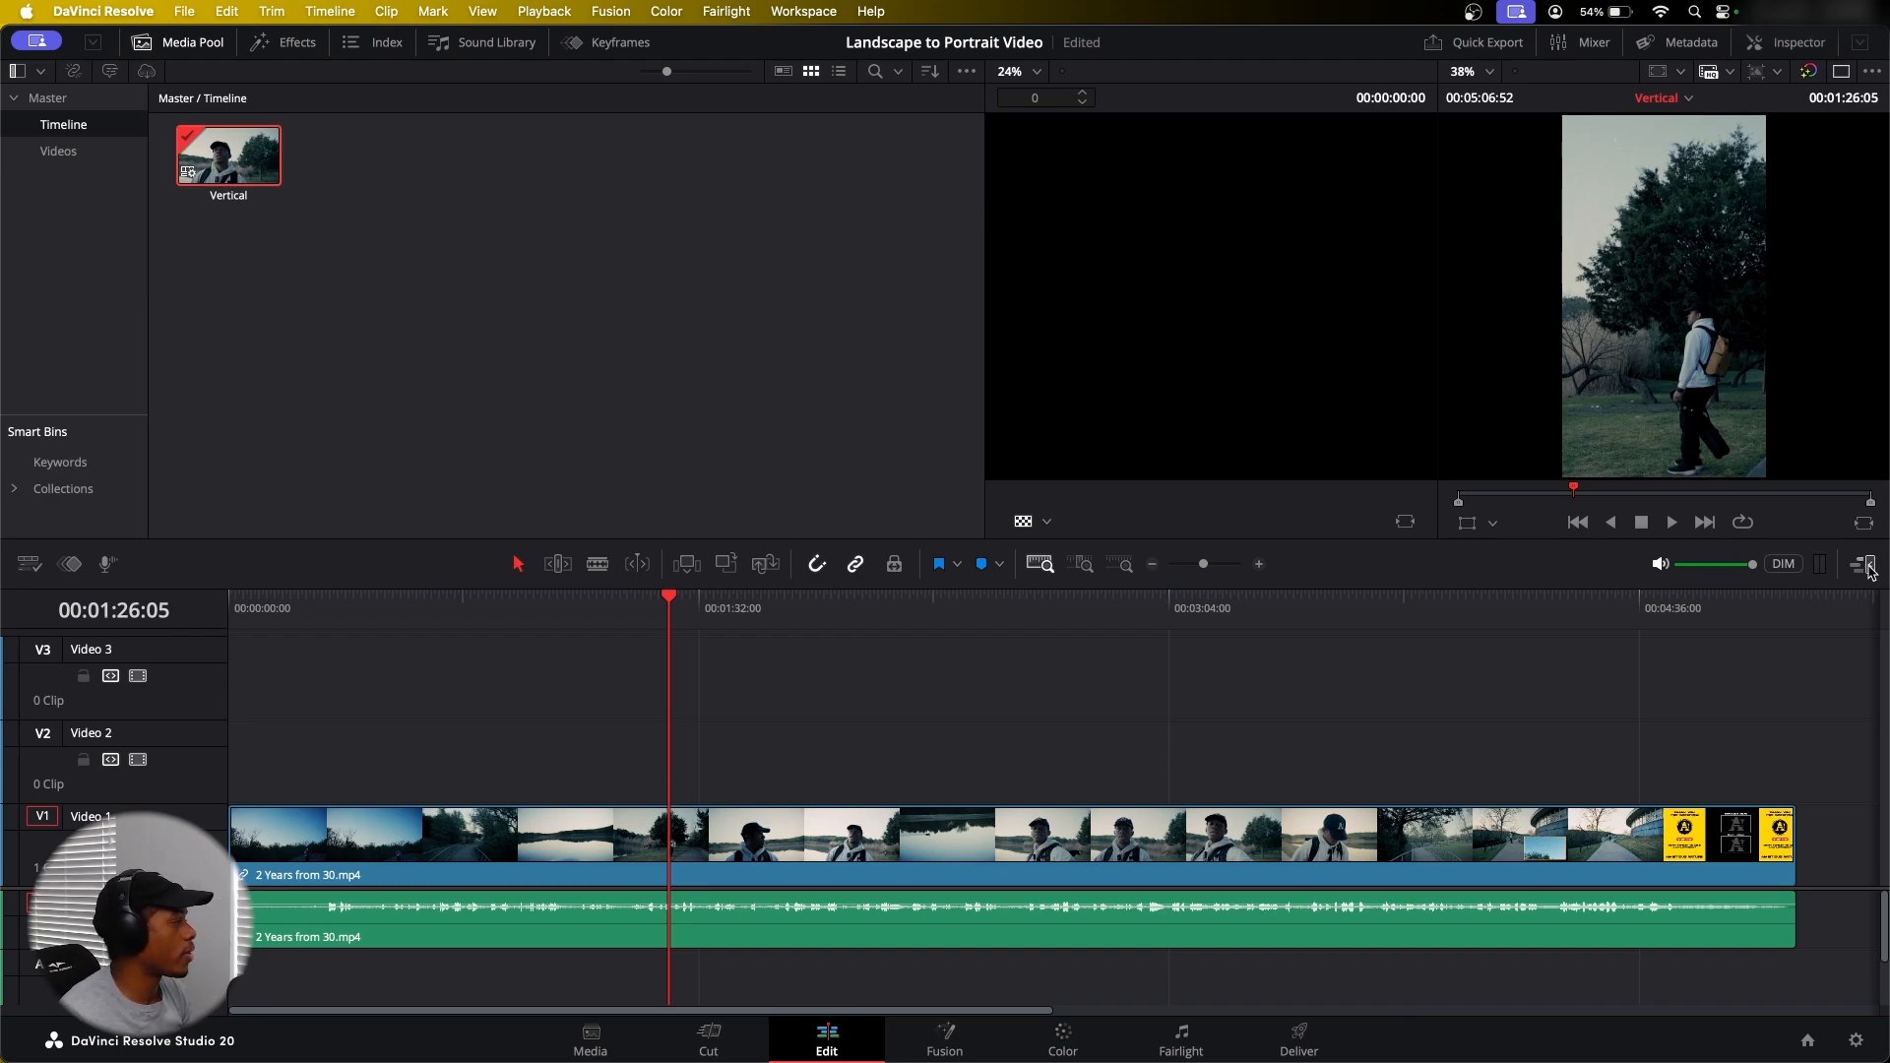
# Extend the viewers to full height, switch to single viewer mode, and keep the timeline at full extent zoom
pyautogui.click(1869, 567)
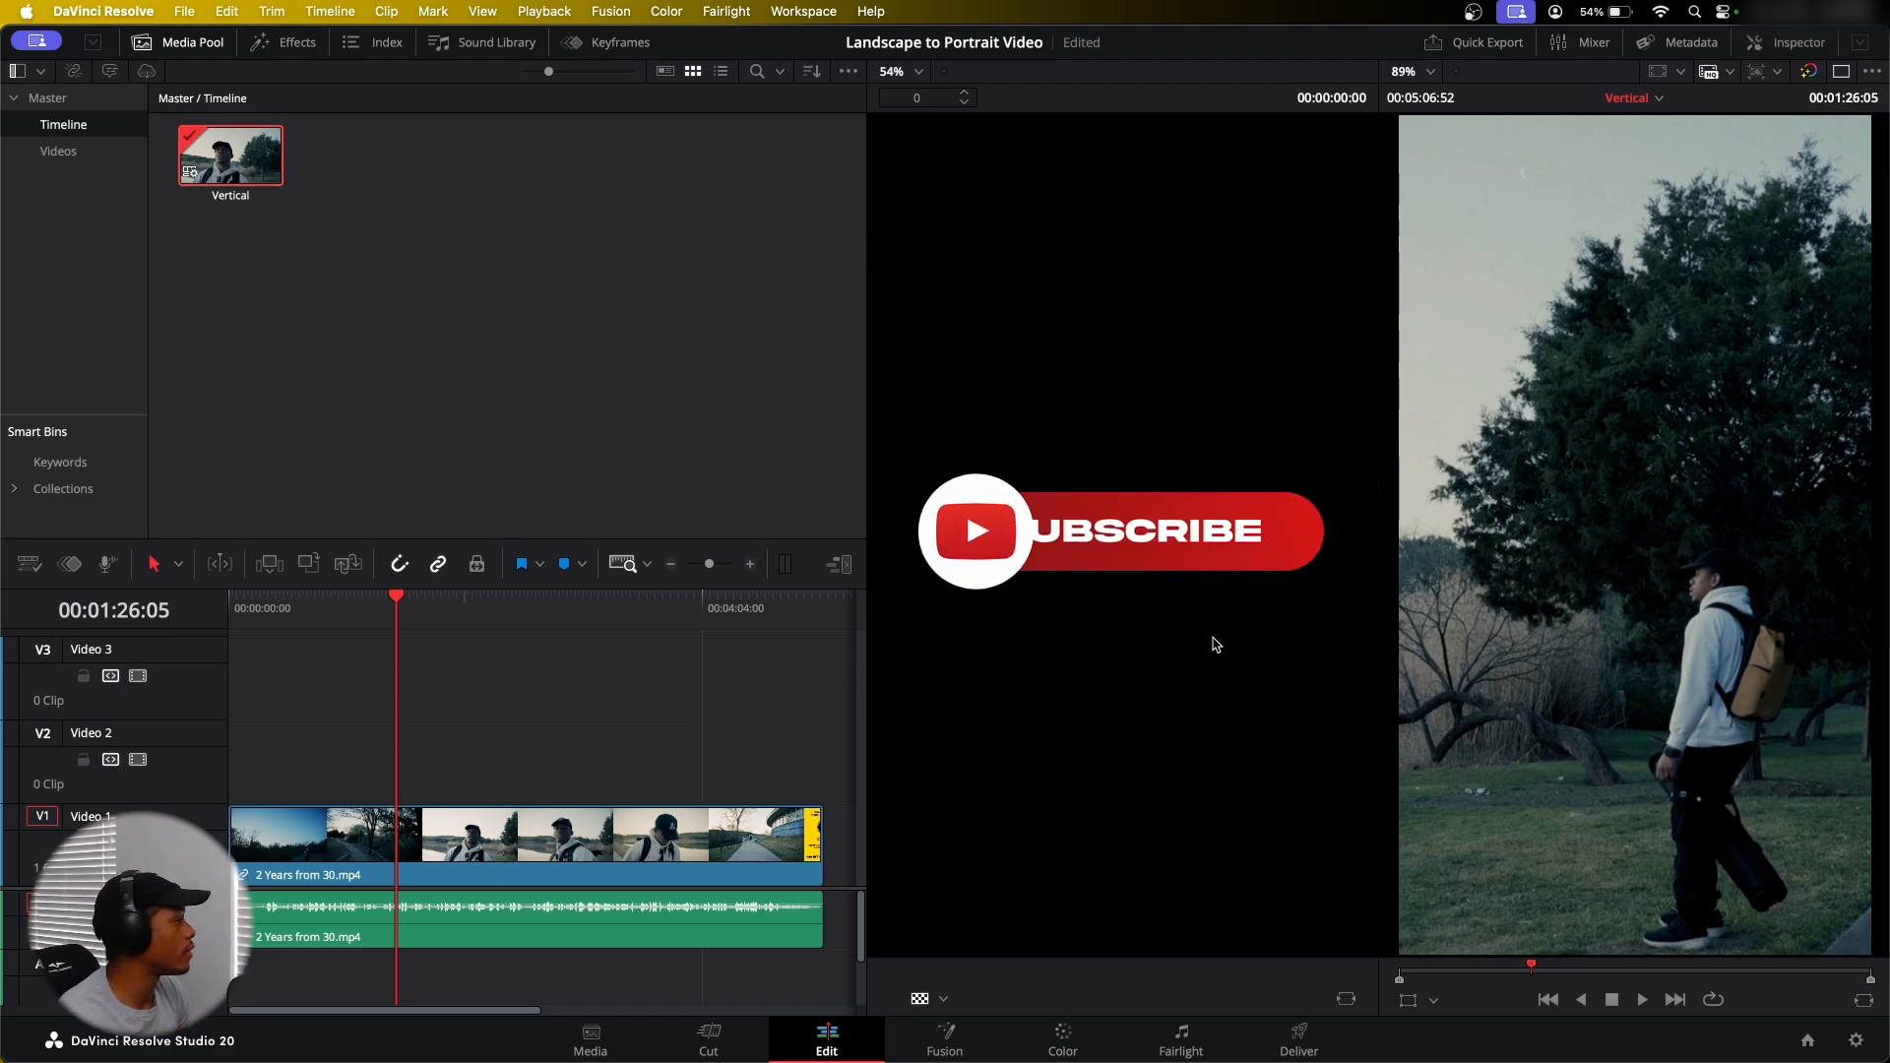
pyautogui.click(1842, 73)
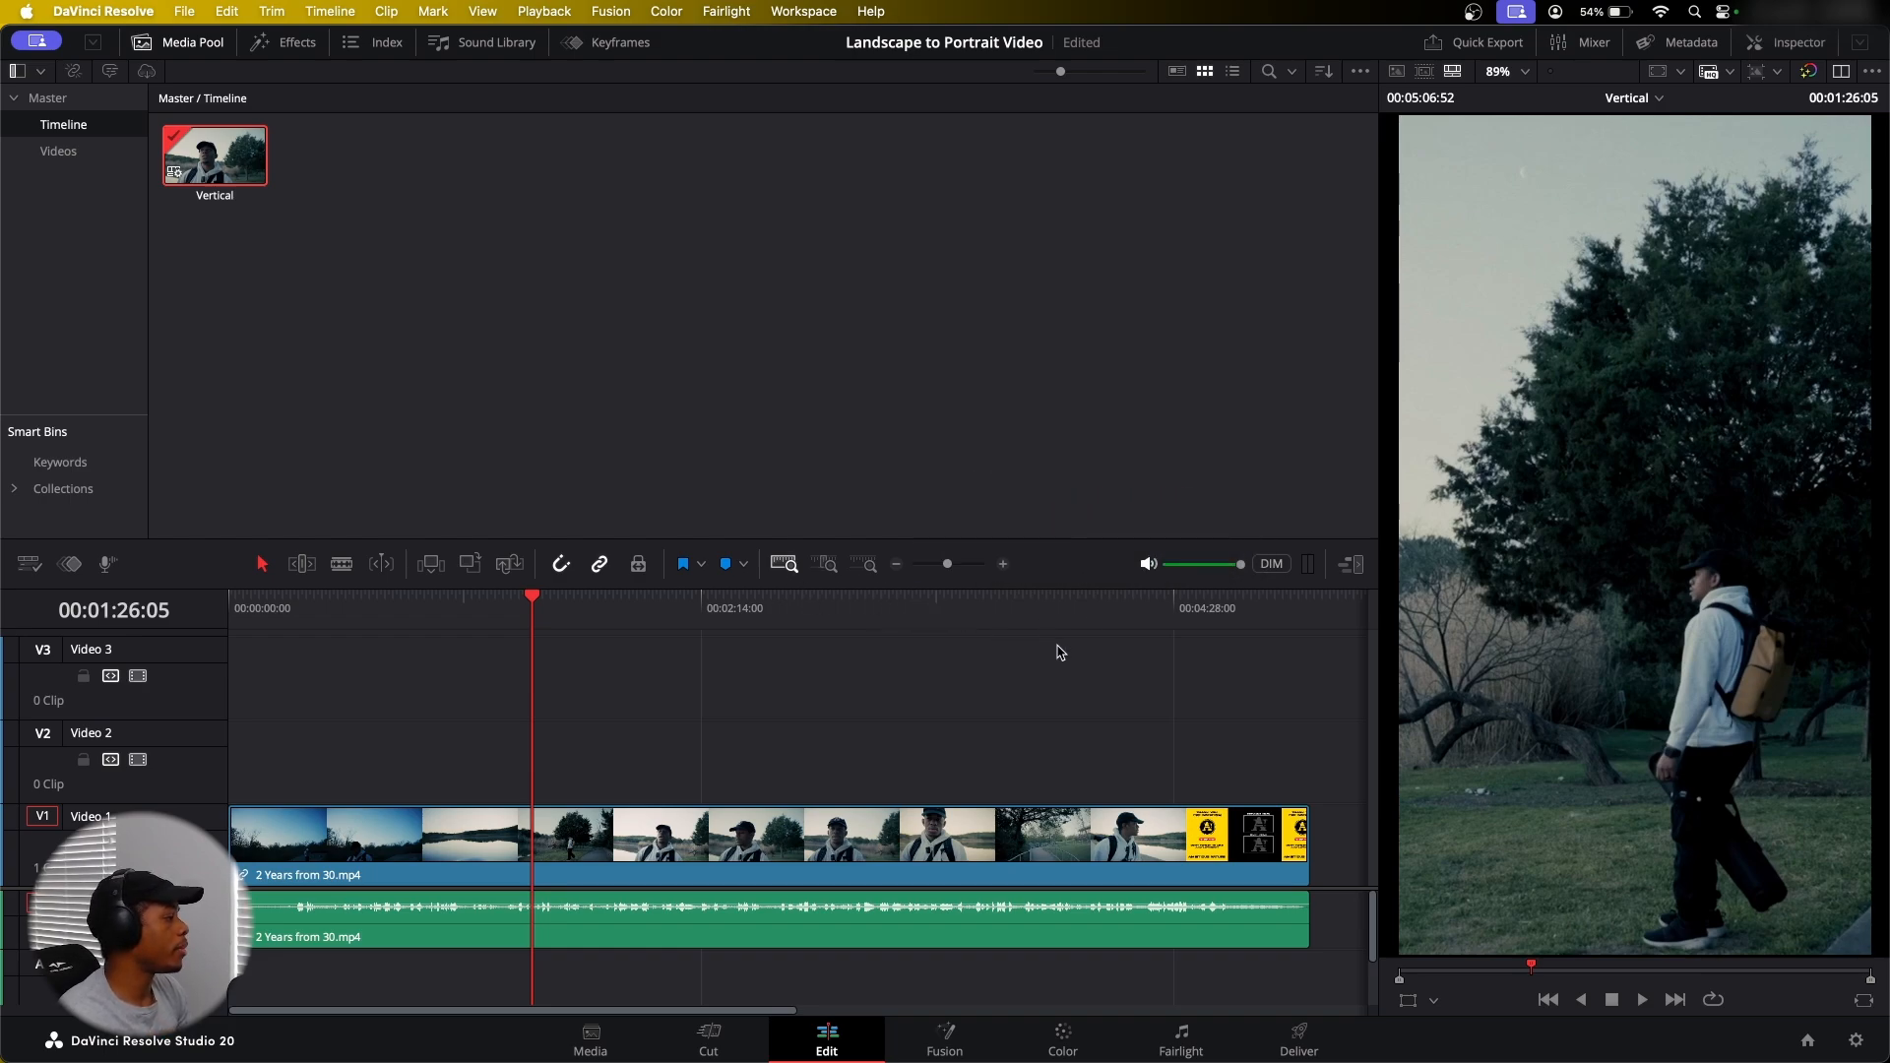
pyautogui.click(824, 566)
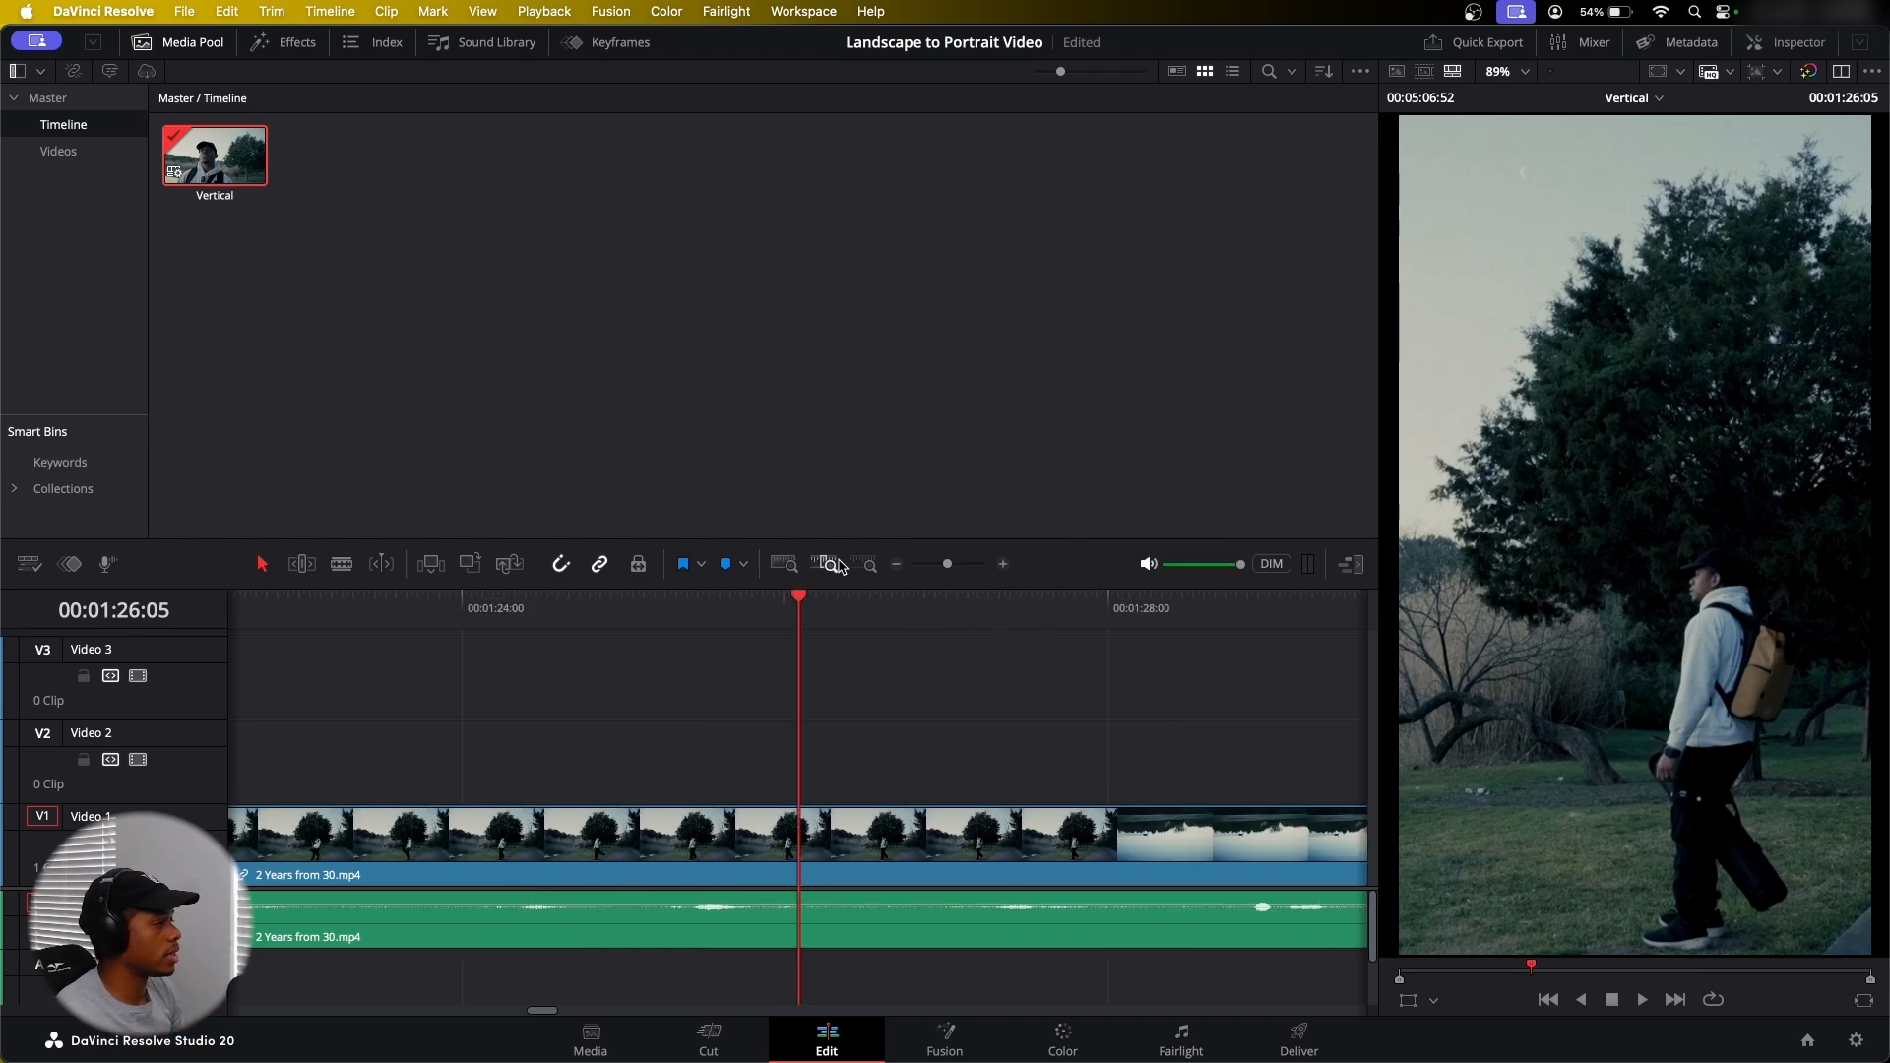
pyautogui.click(784, 565)
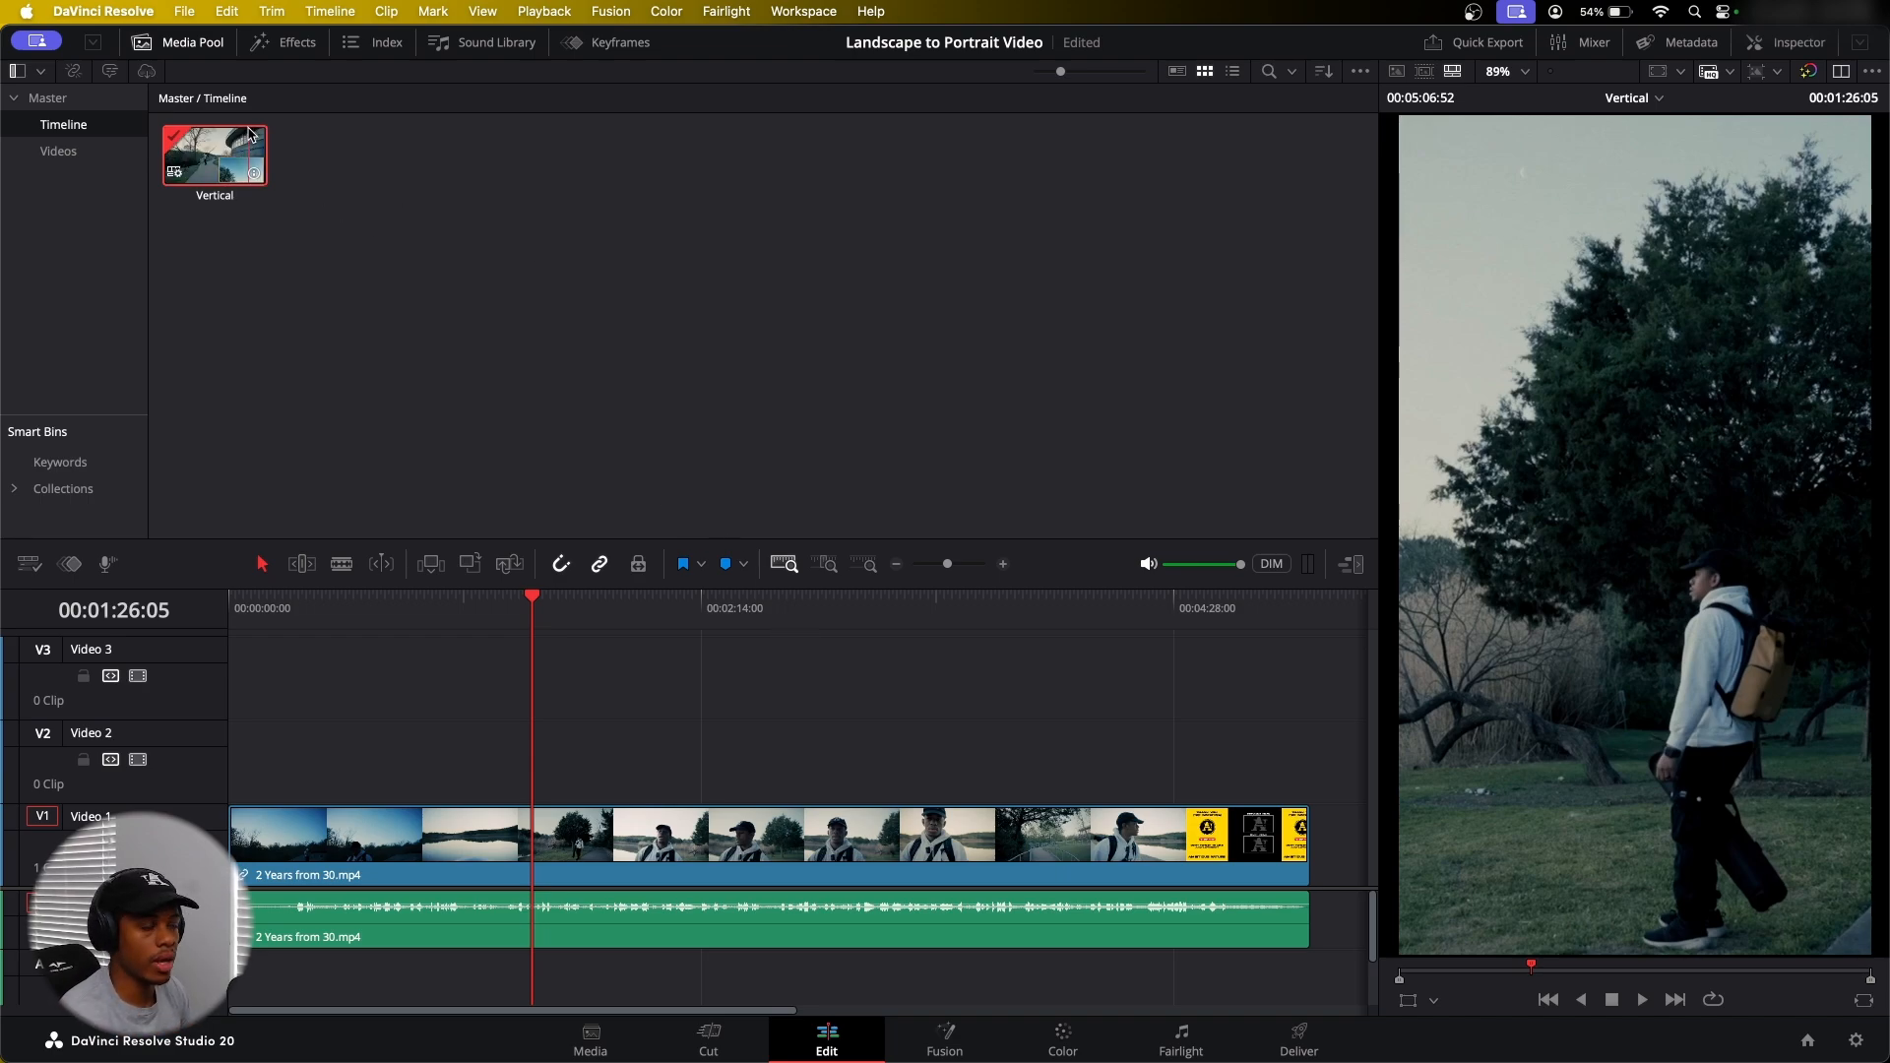
# Set the Vertical timeline's Mismatched Resolution to Center crop with no resizing
pyautogui.rightClick(221, 170)
pyautogui.moveTo(474, 181)
pyautogui.click(641, 181)
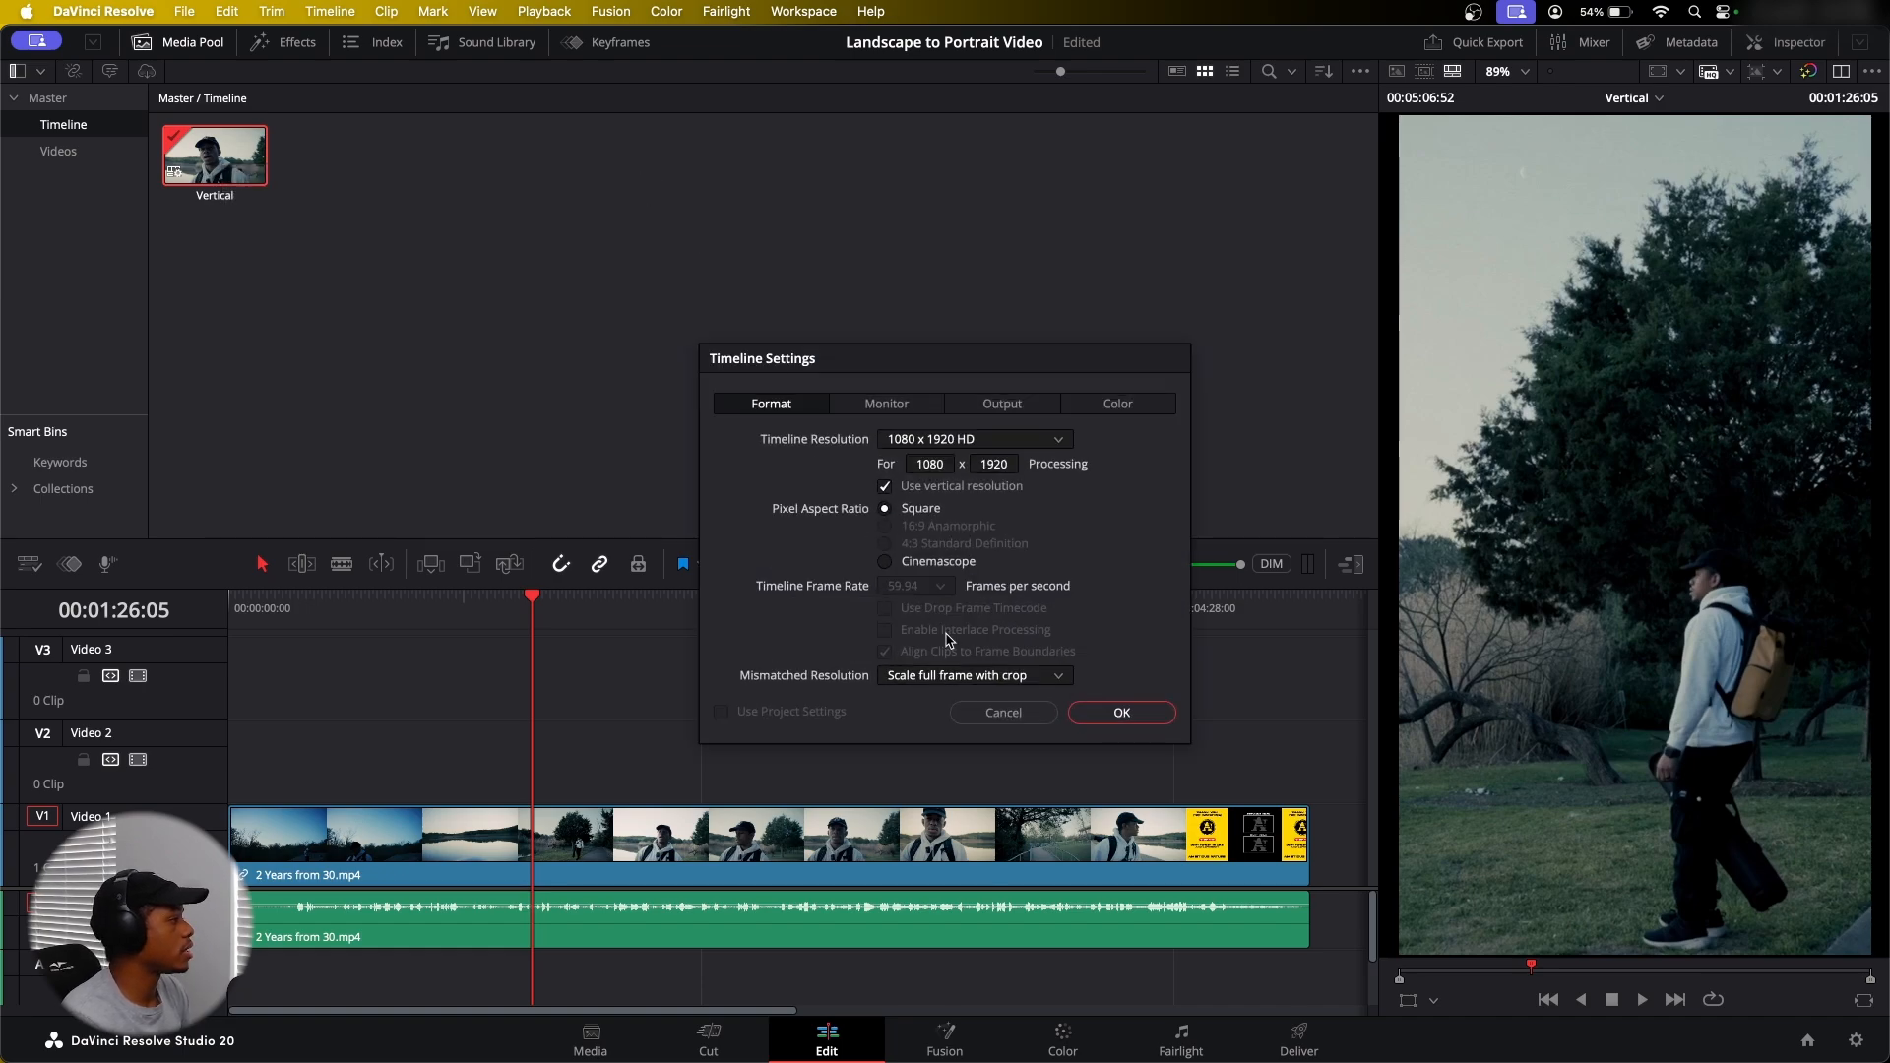
pyautogui.click(1020, 677)
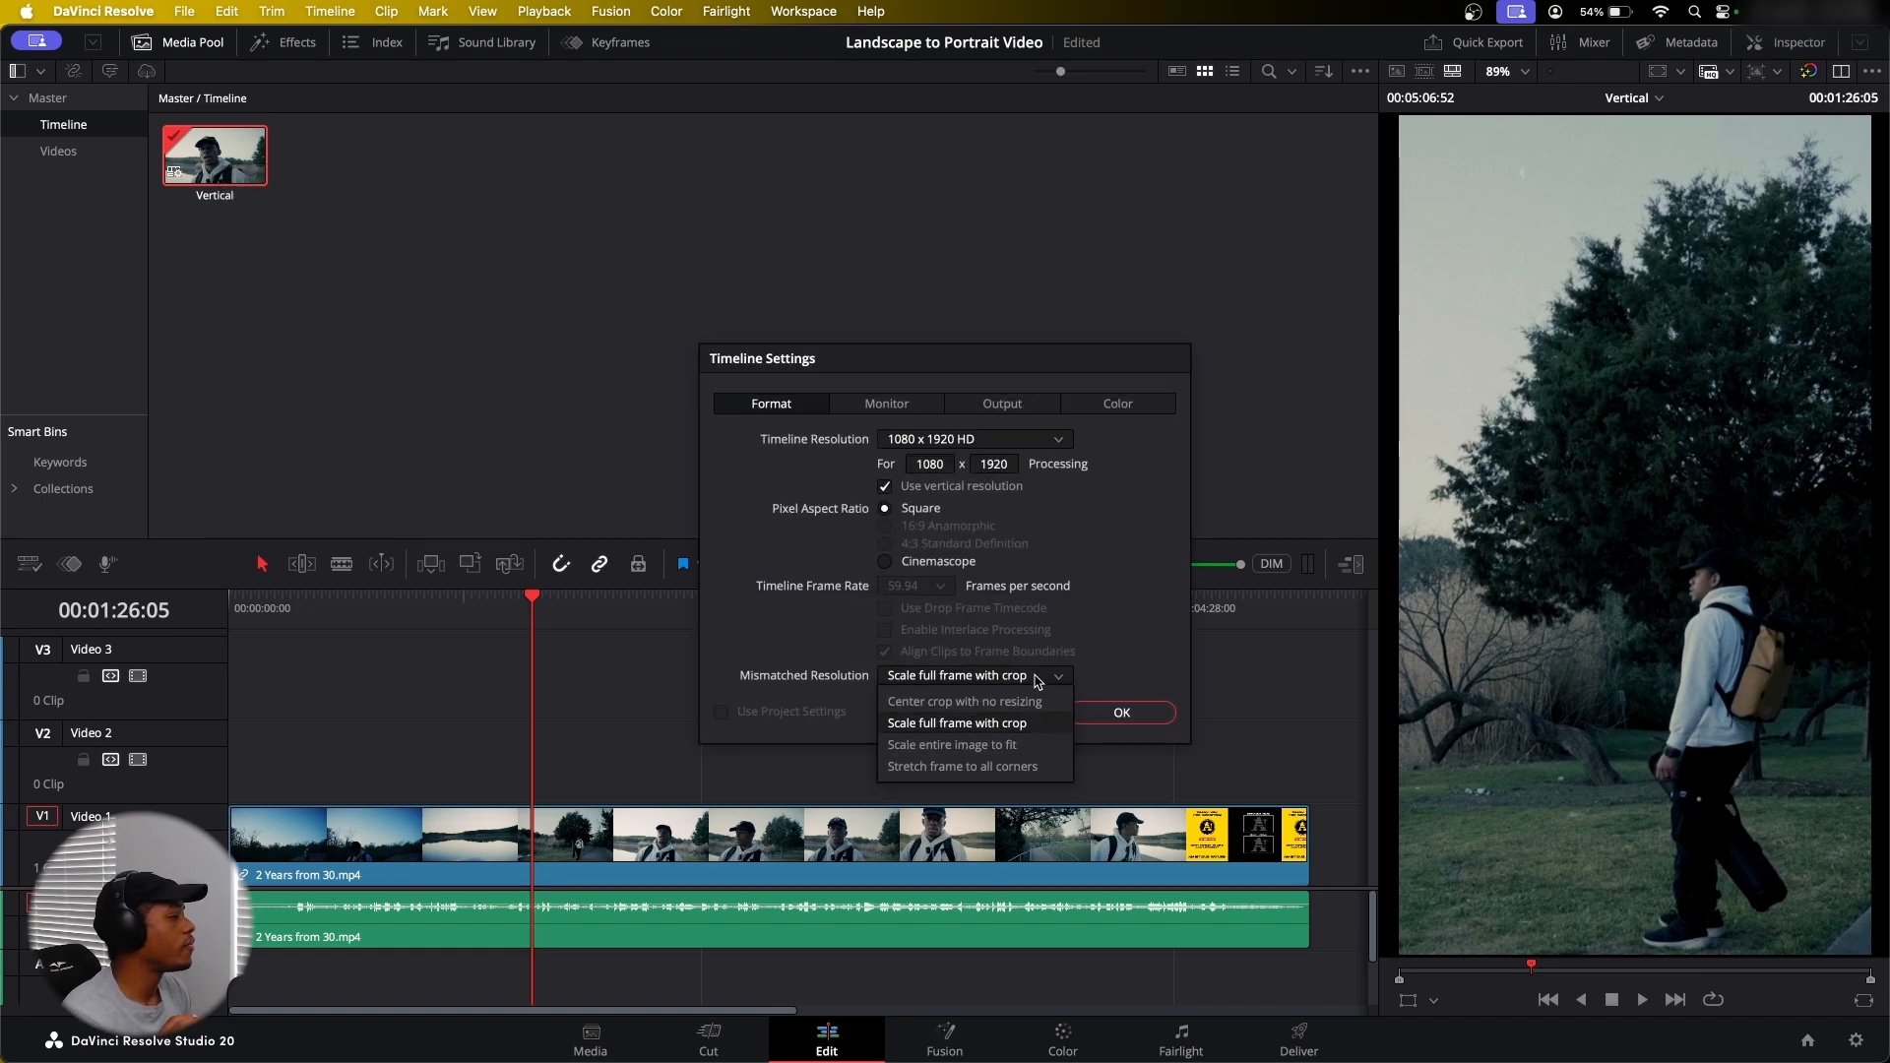
pyautogui.click(1033, 703)
pyautogui.click(1126, 716)
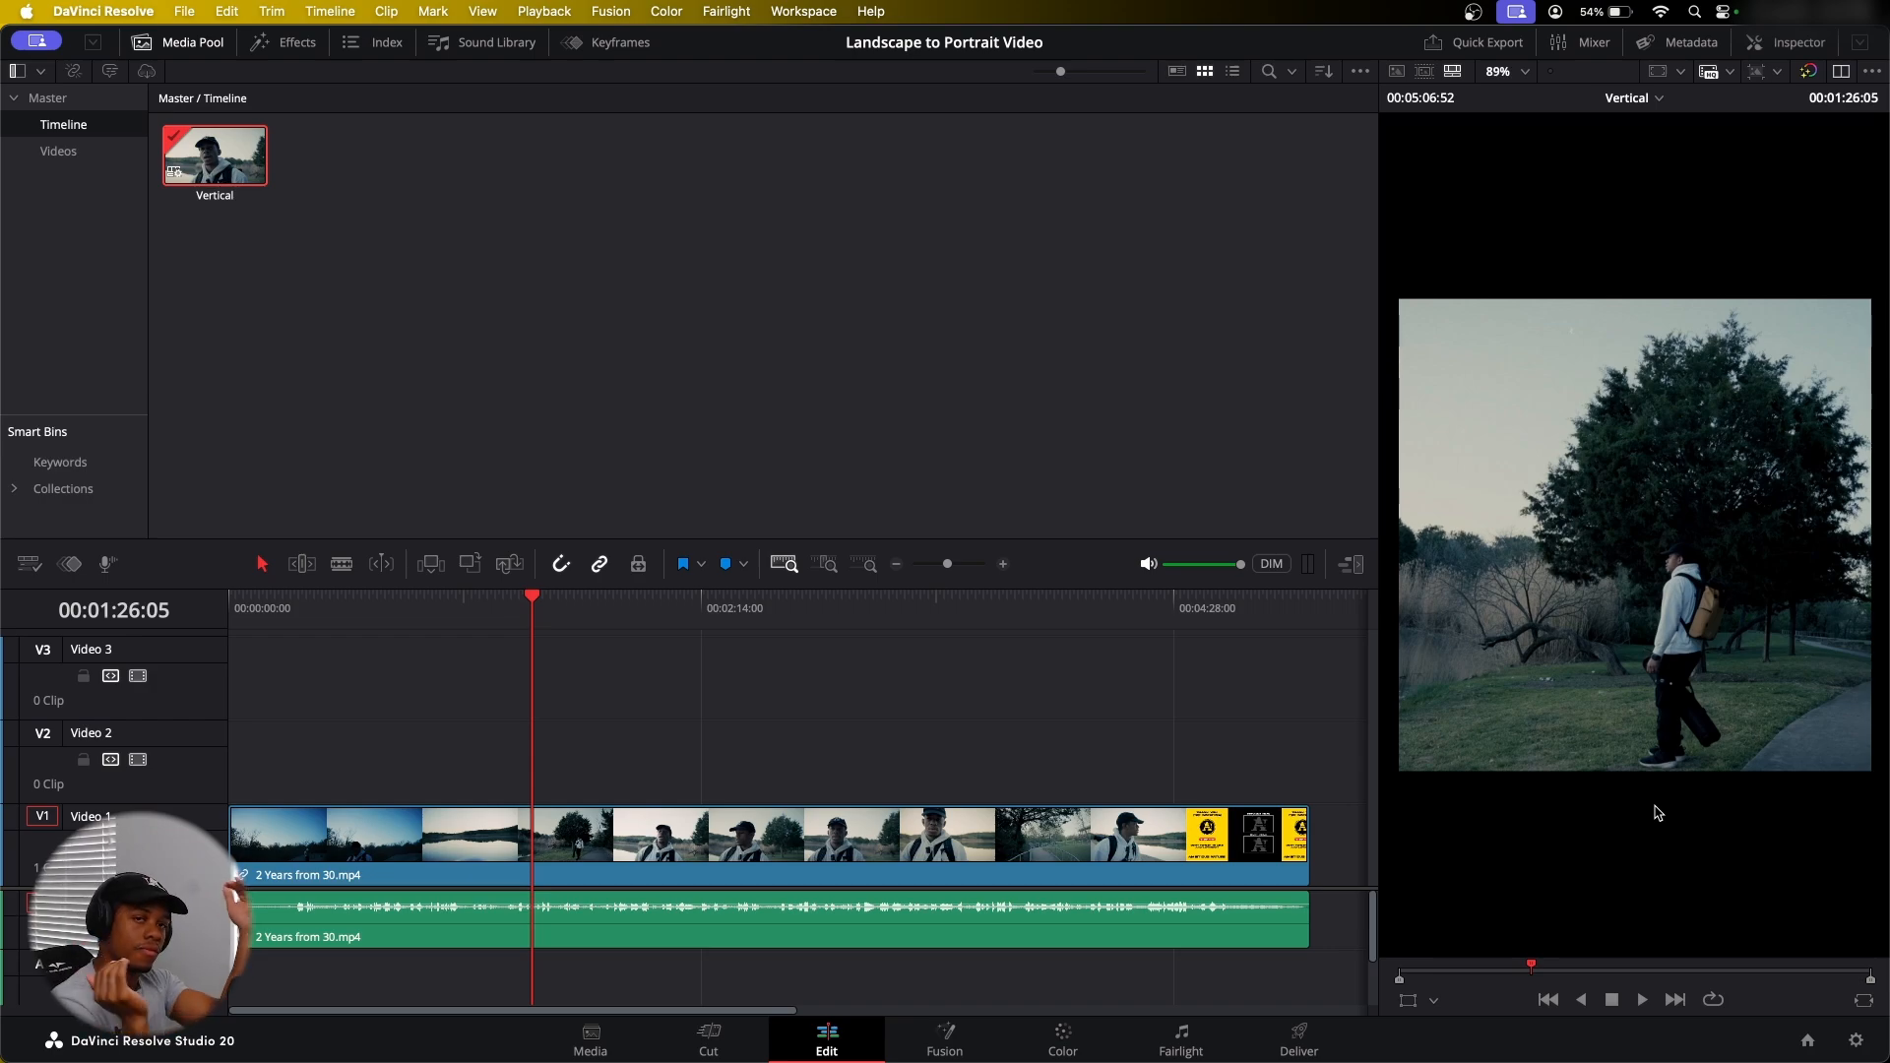
# Set the Vertical timeline's Mismatched Resolution to Scale entire image to fit
pyautogui.rightClick(228, 176)
pyautogui.moveTo(335, 169)
pyautogui.click(646, 168)
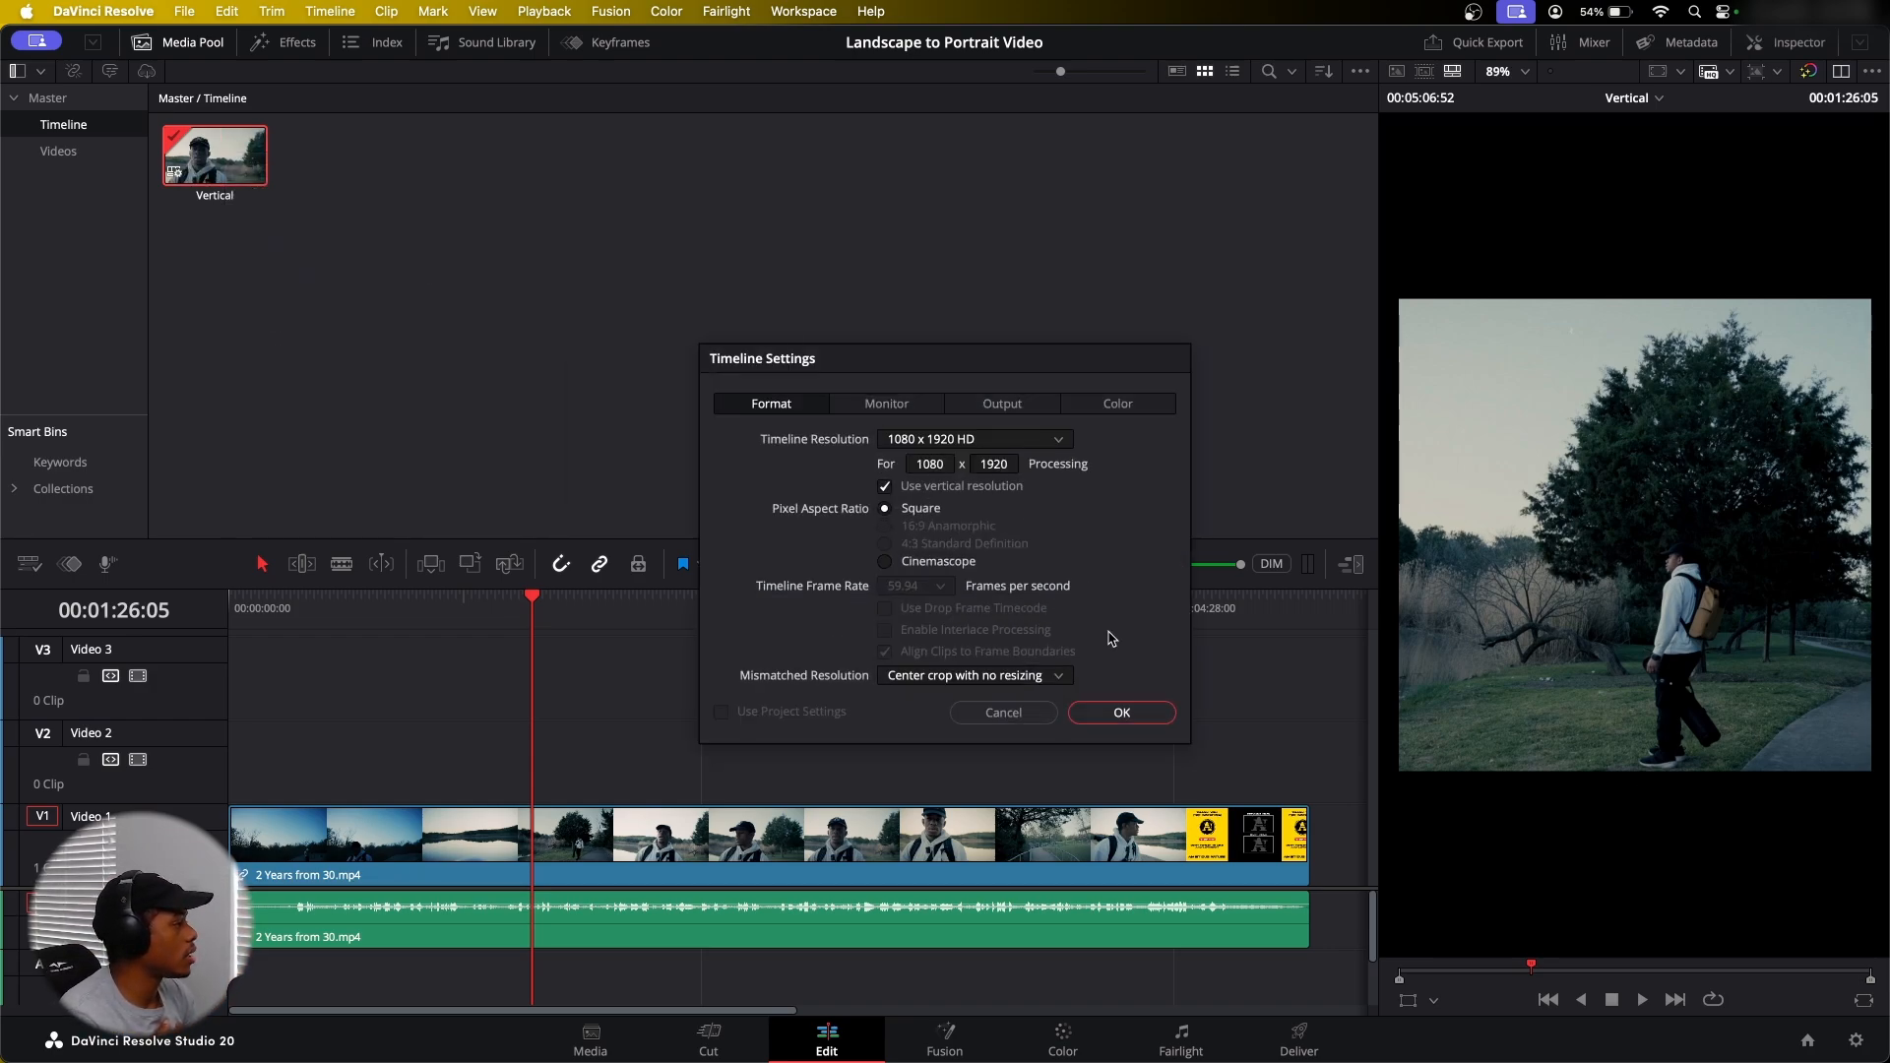
pyautogui.click(1044, 680)
pyautogui.click(1036, 744)
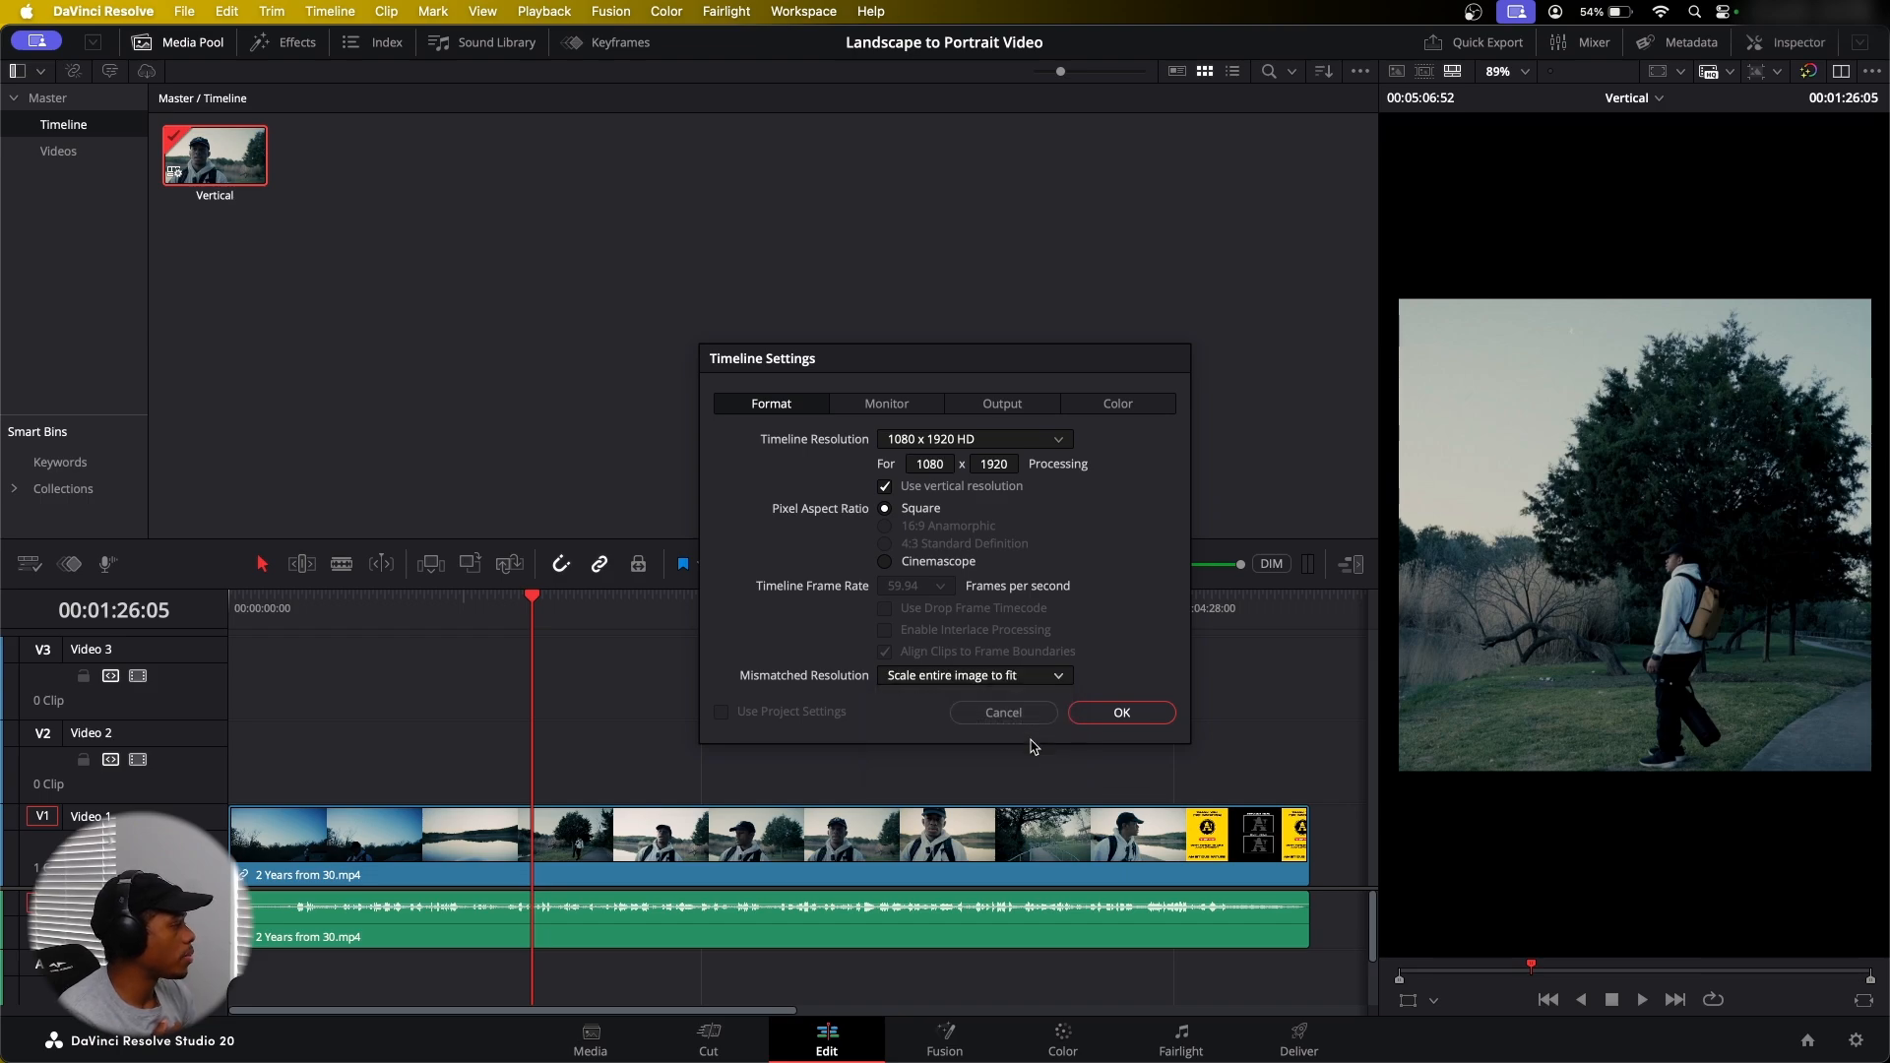
pyautogui.click(1113, 713)
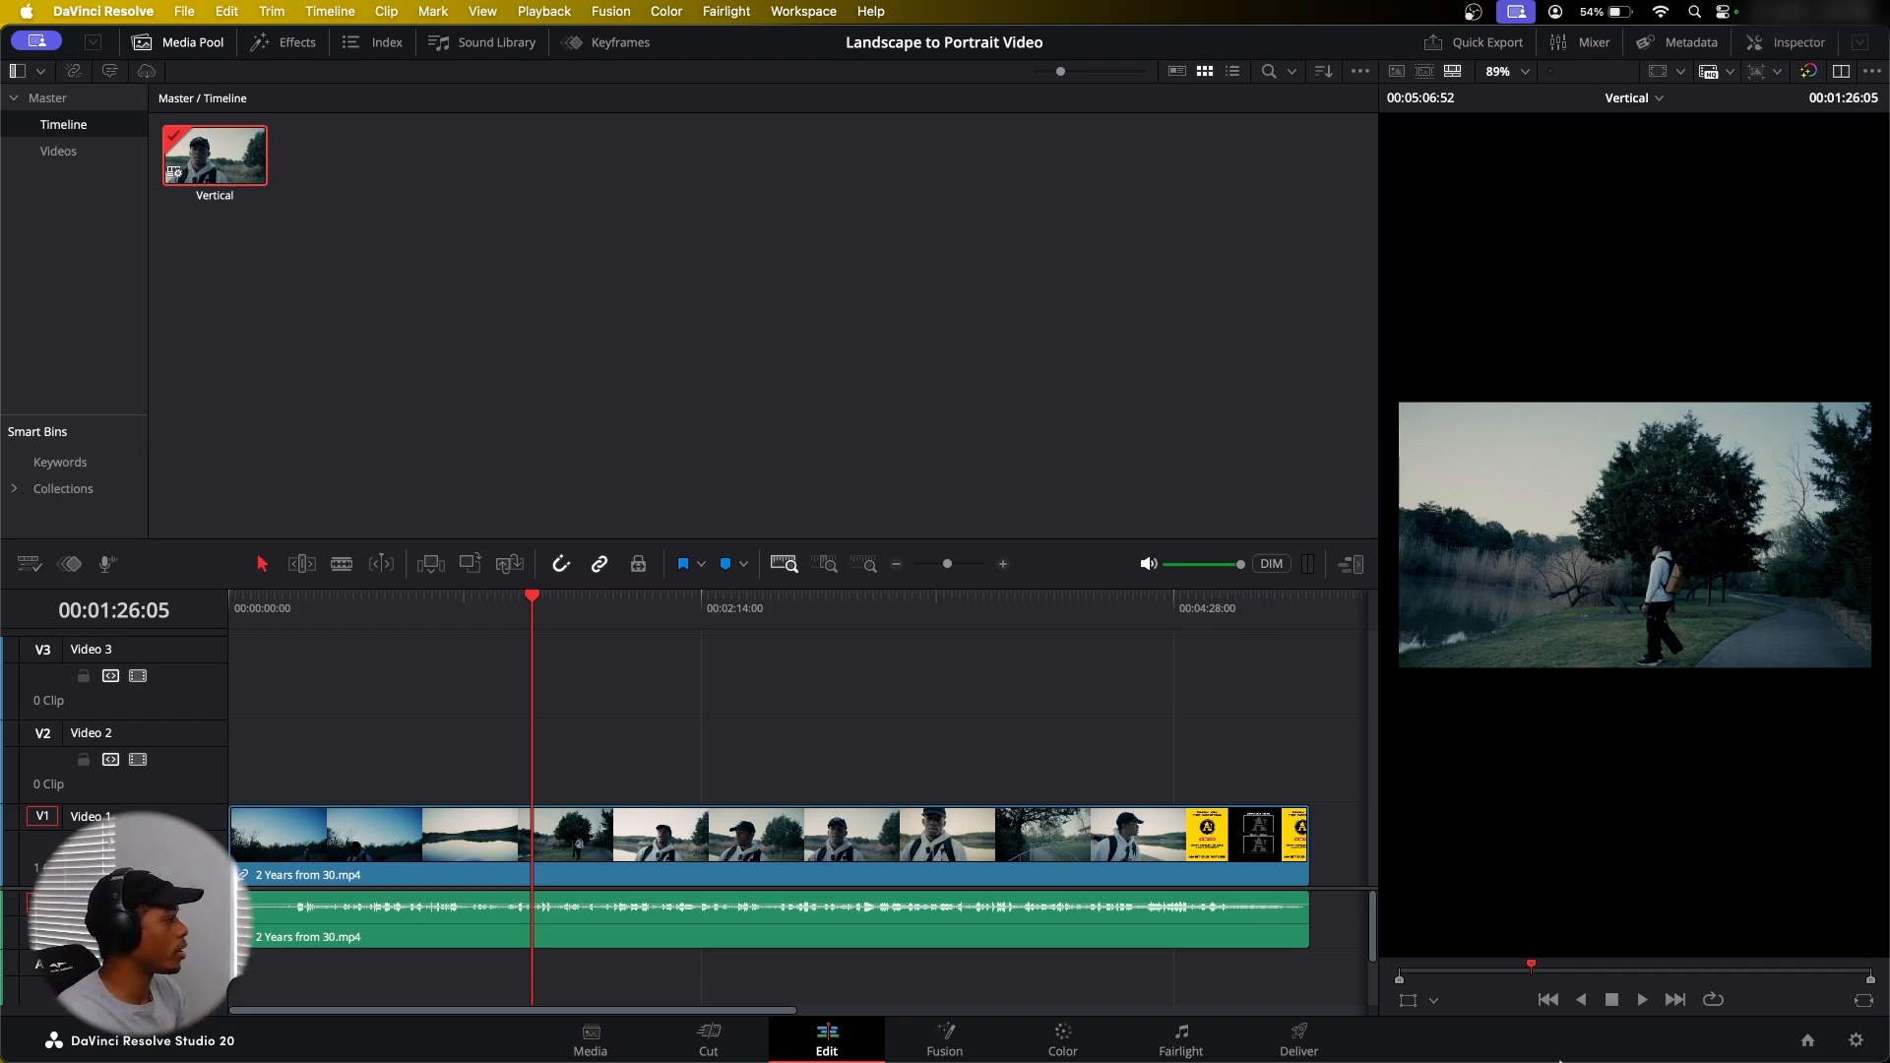
# Set the Vertical timeline's Mismatched Resolution to Stretch frame to all corners
pyautogui.rightClick(202, 160)
pyautogui.moveTo(522, 173)
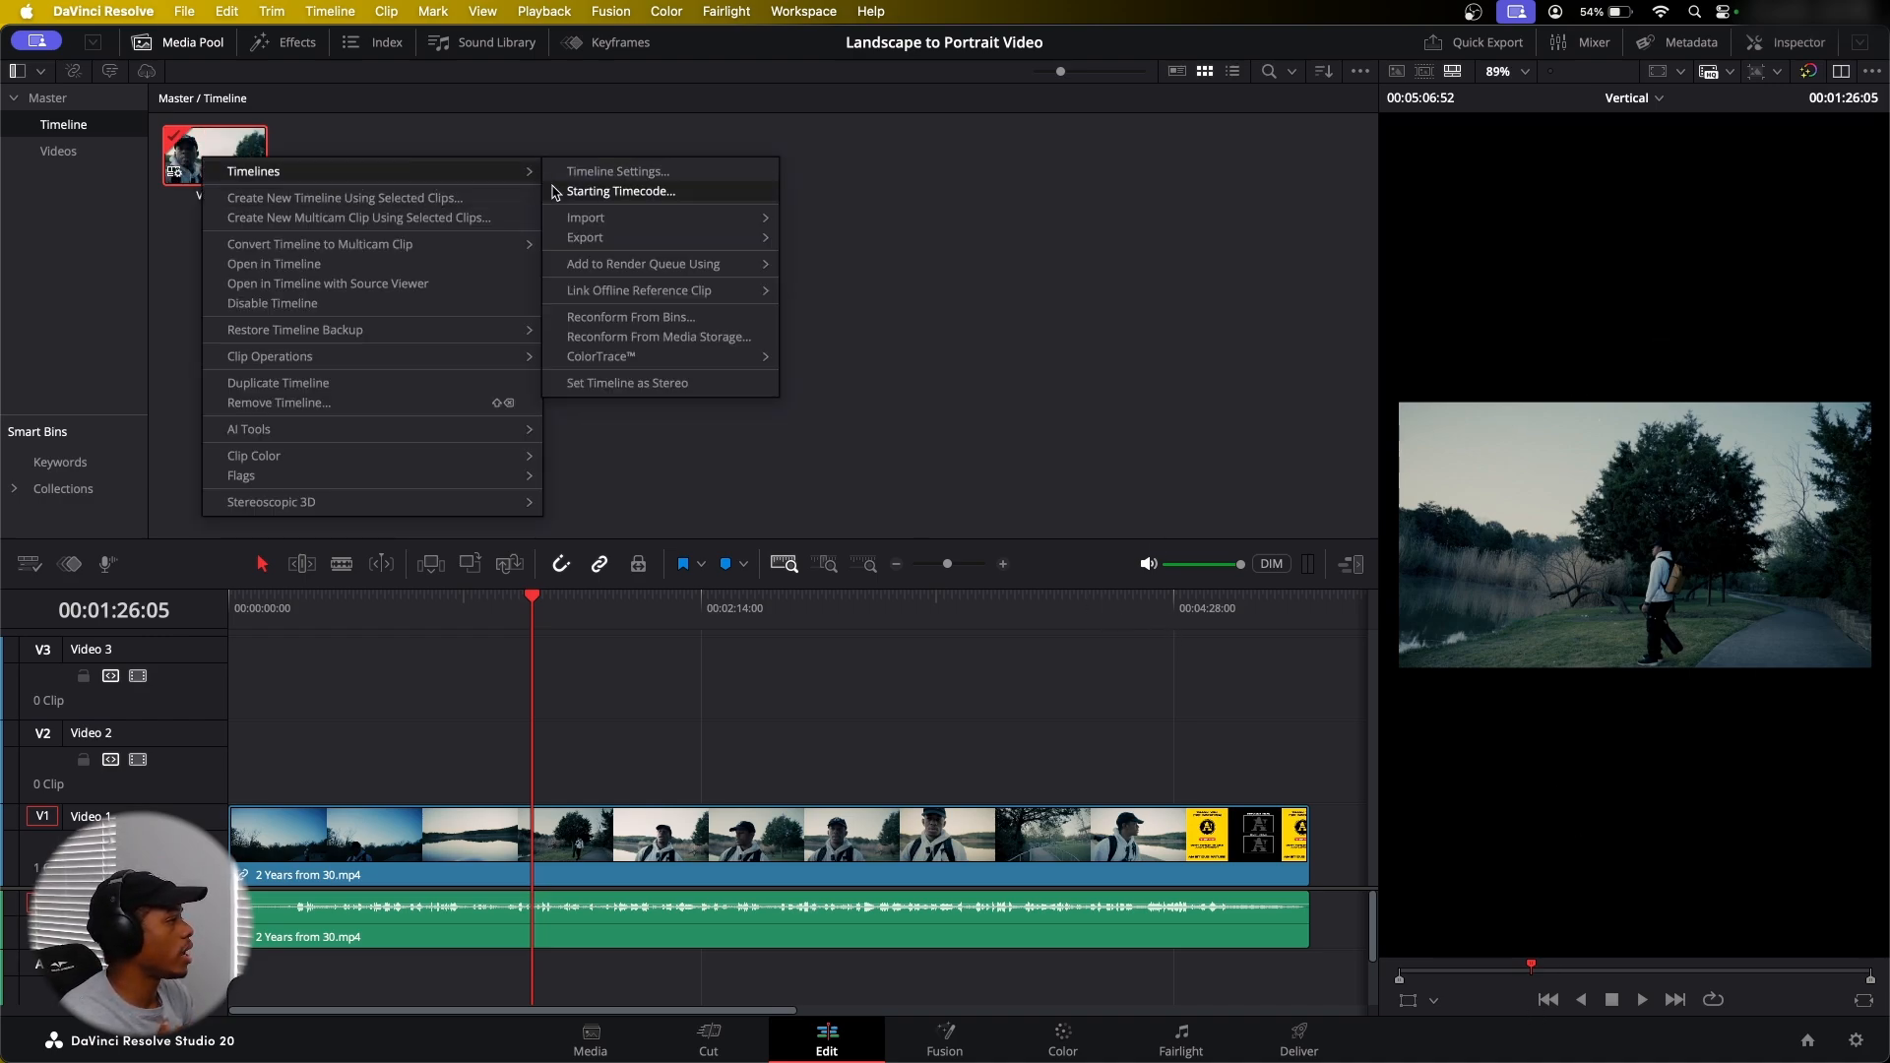
pyautogui.click(601, 173)
pyautogui.click(1017, 677)
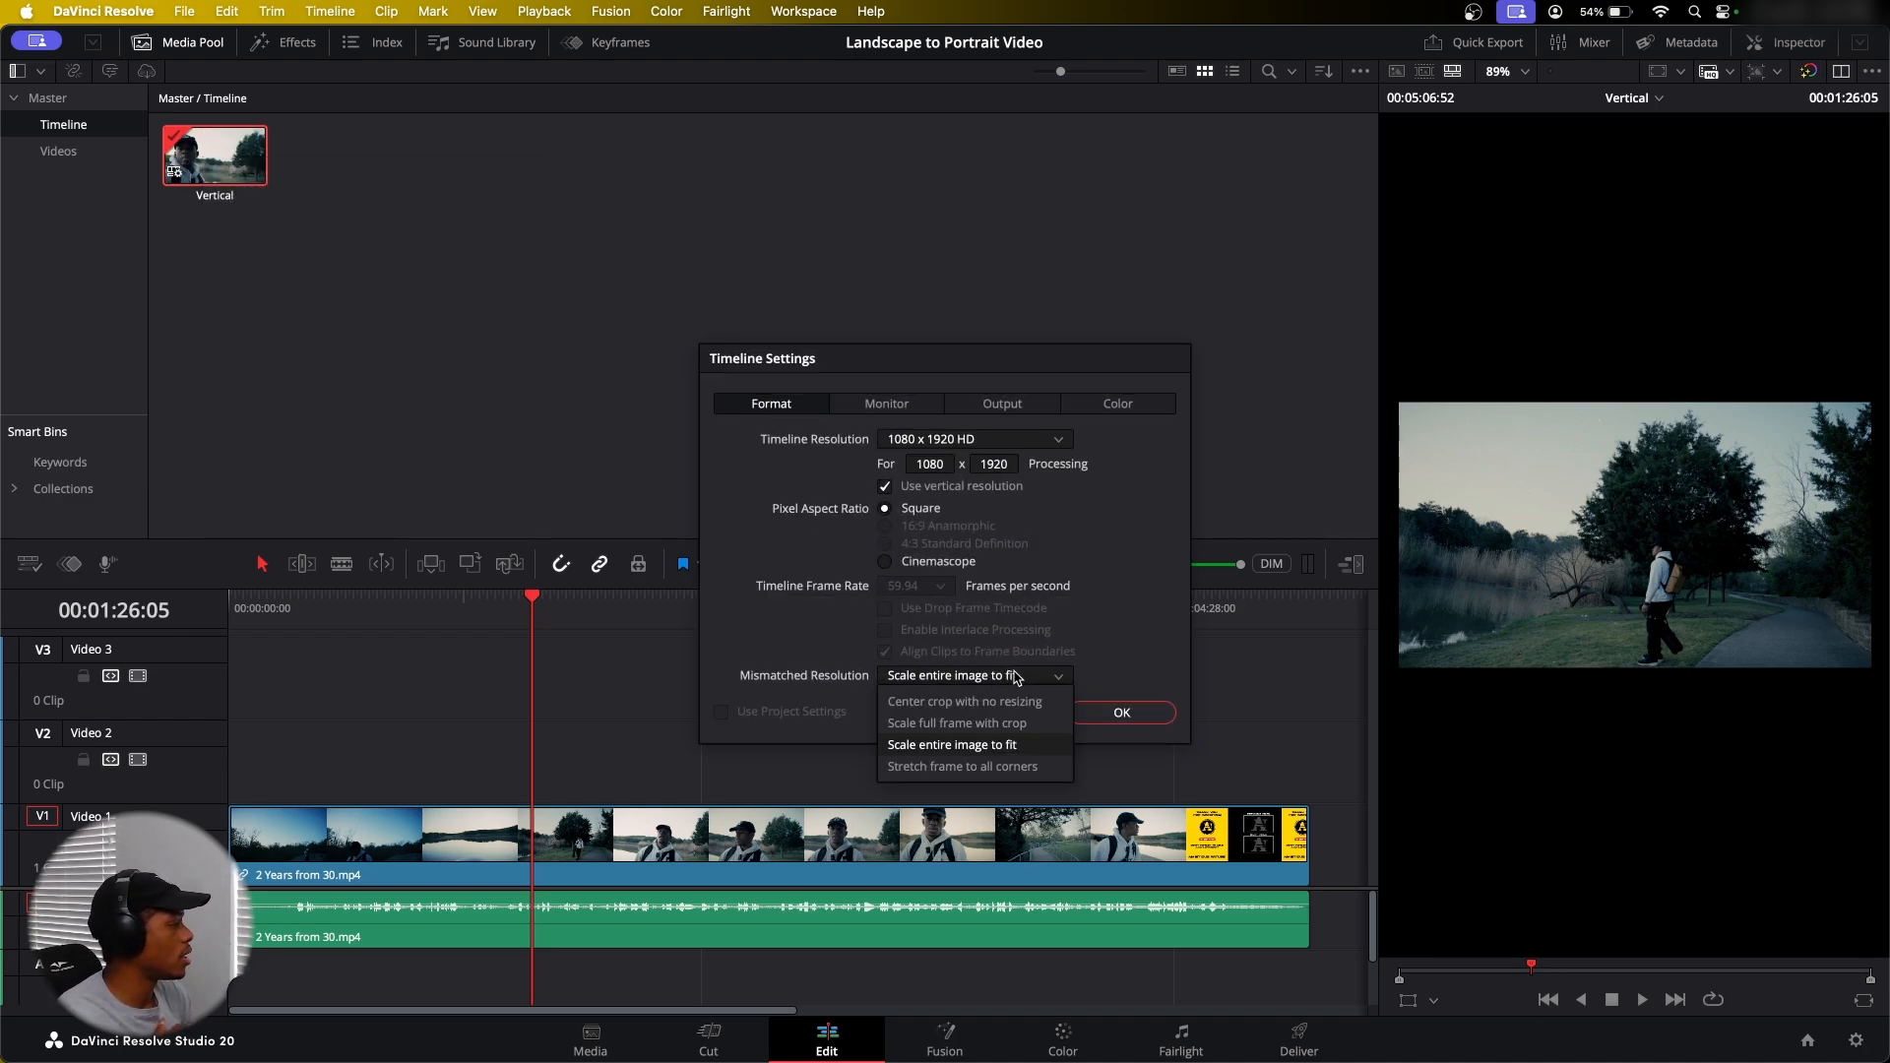
pyautogui.click(1003, 767)
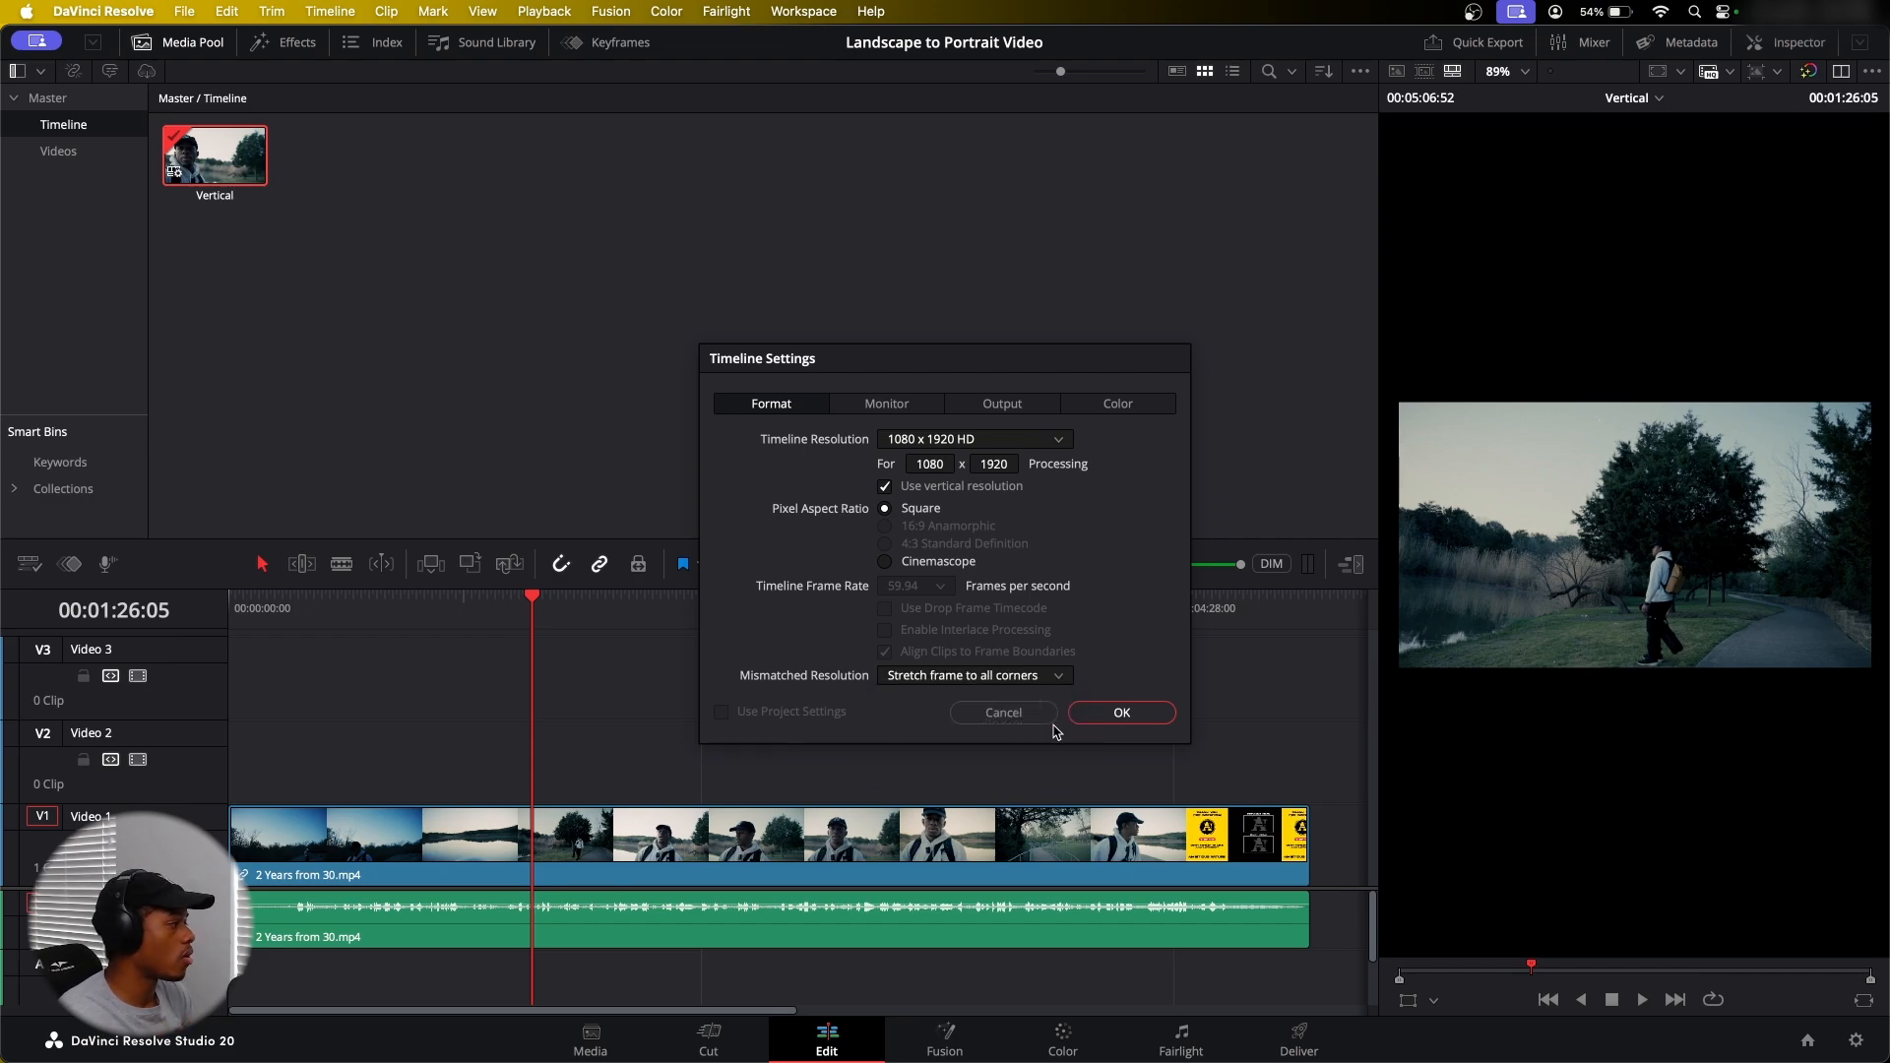
pyautogui.click(1119, 717)
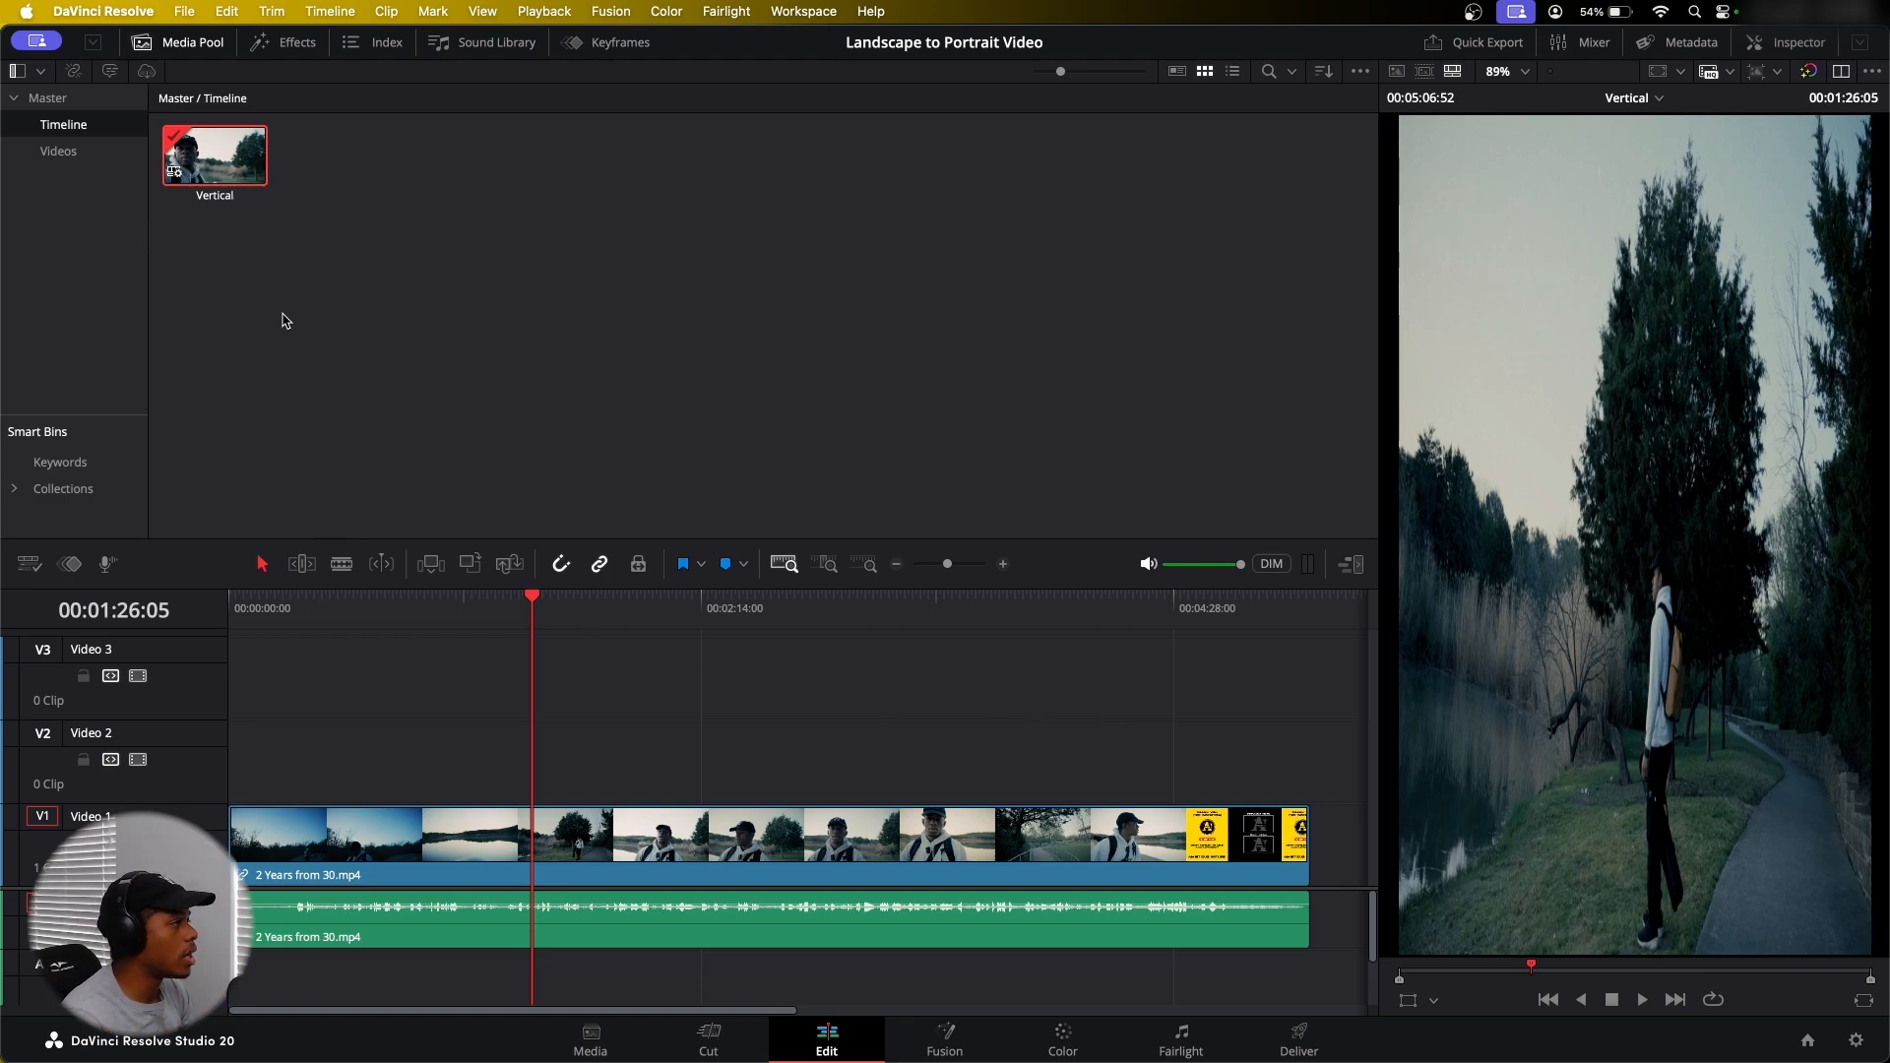
# Set the Vertical timeline's Mismatched Resolution to Scale full frame with crop
pyautogui.rightClick(211, 136)
pyautogui.moveTo(379, 147)
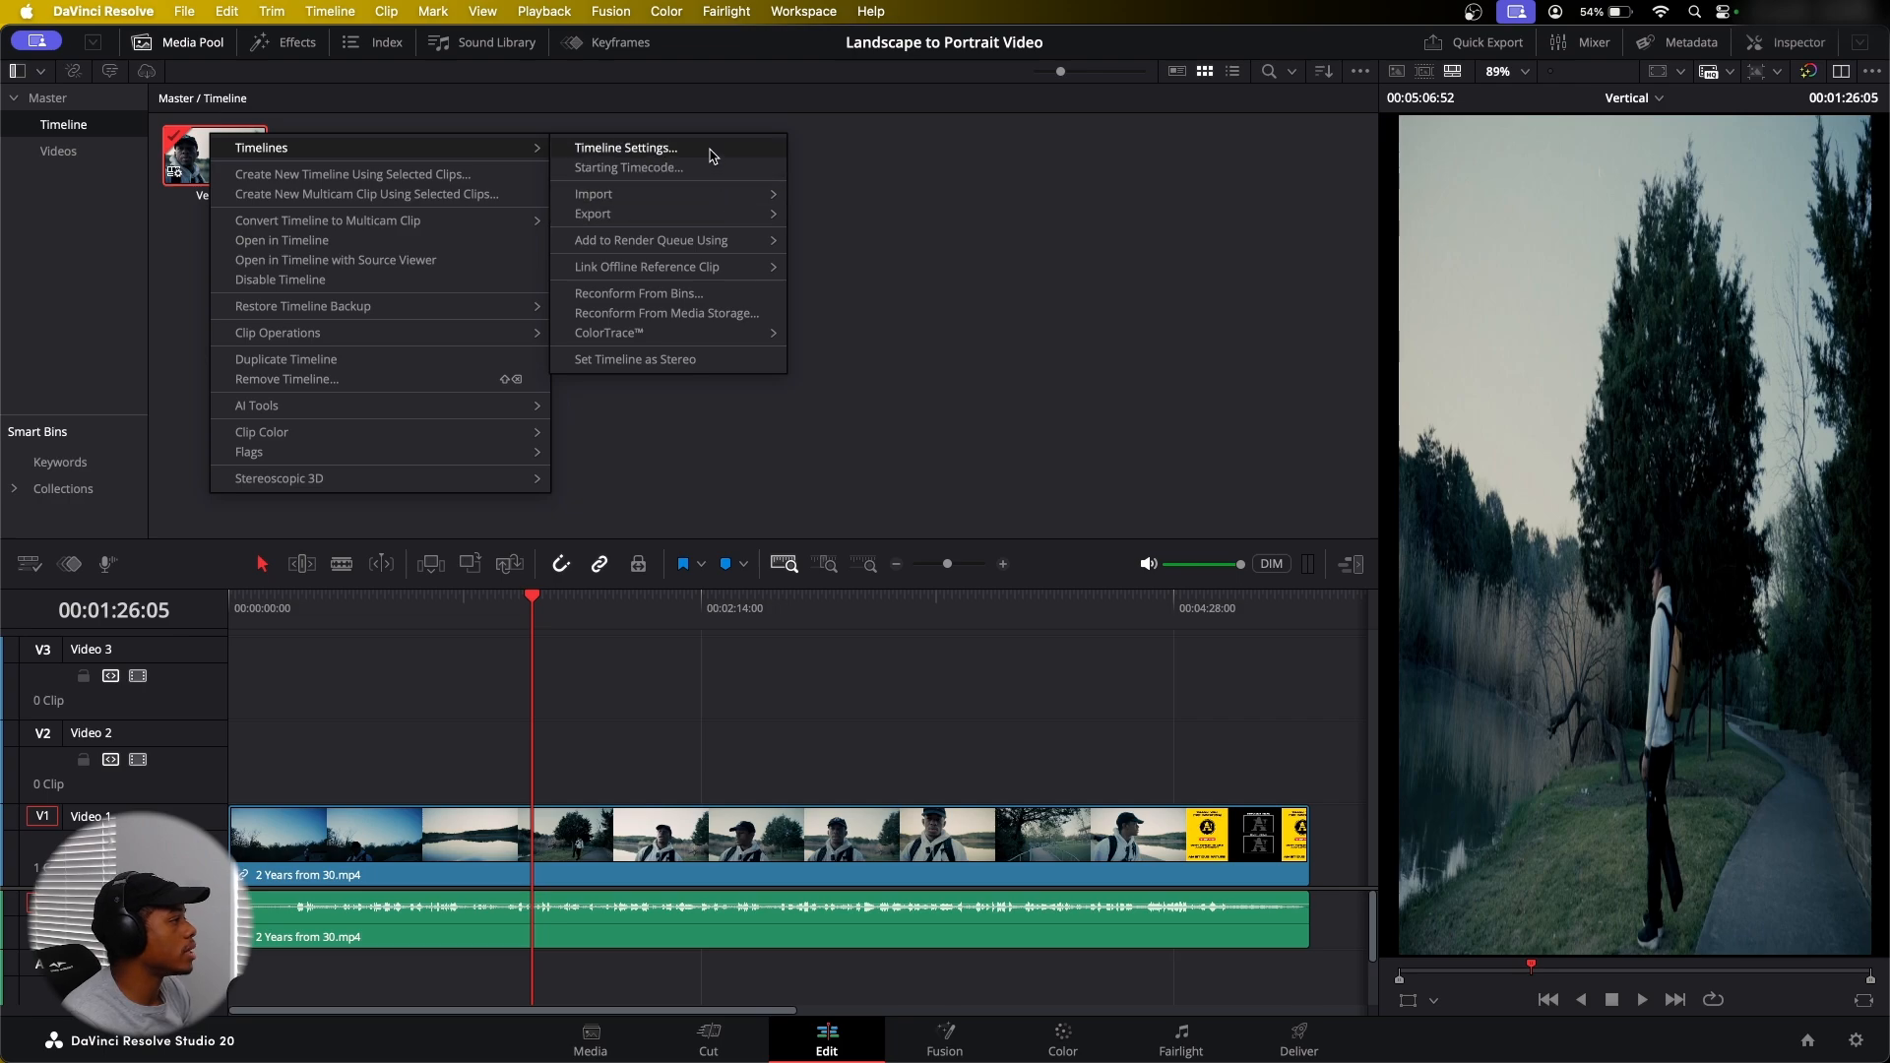
pyautogui.click(712, 149)
pyautogui.click(995, 675)
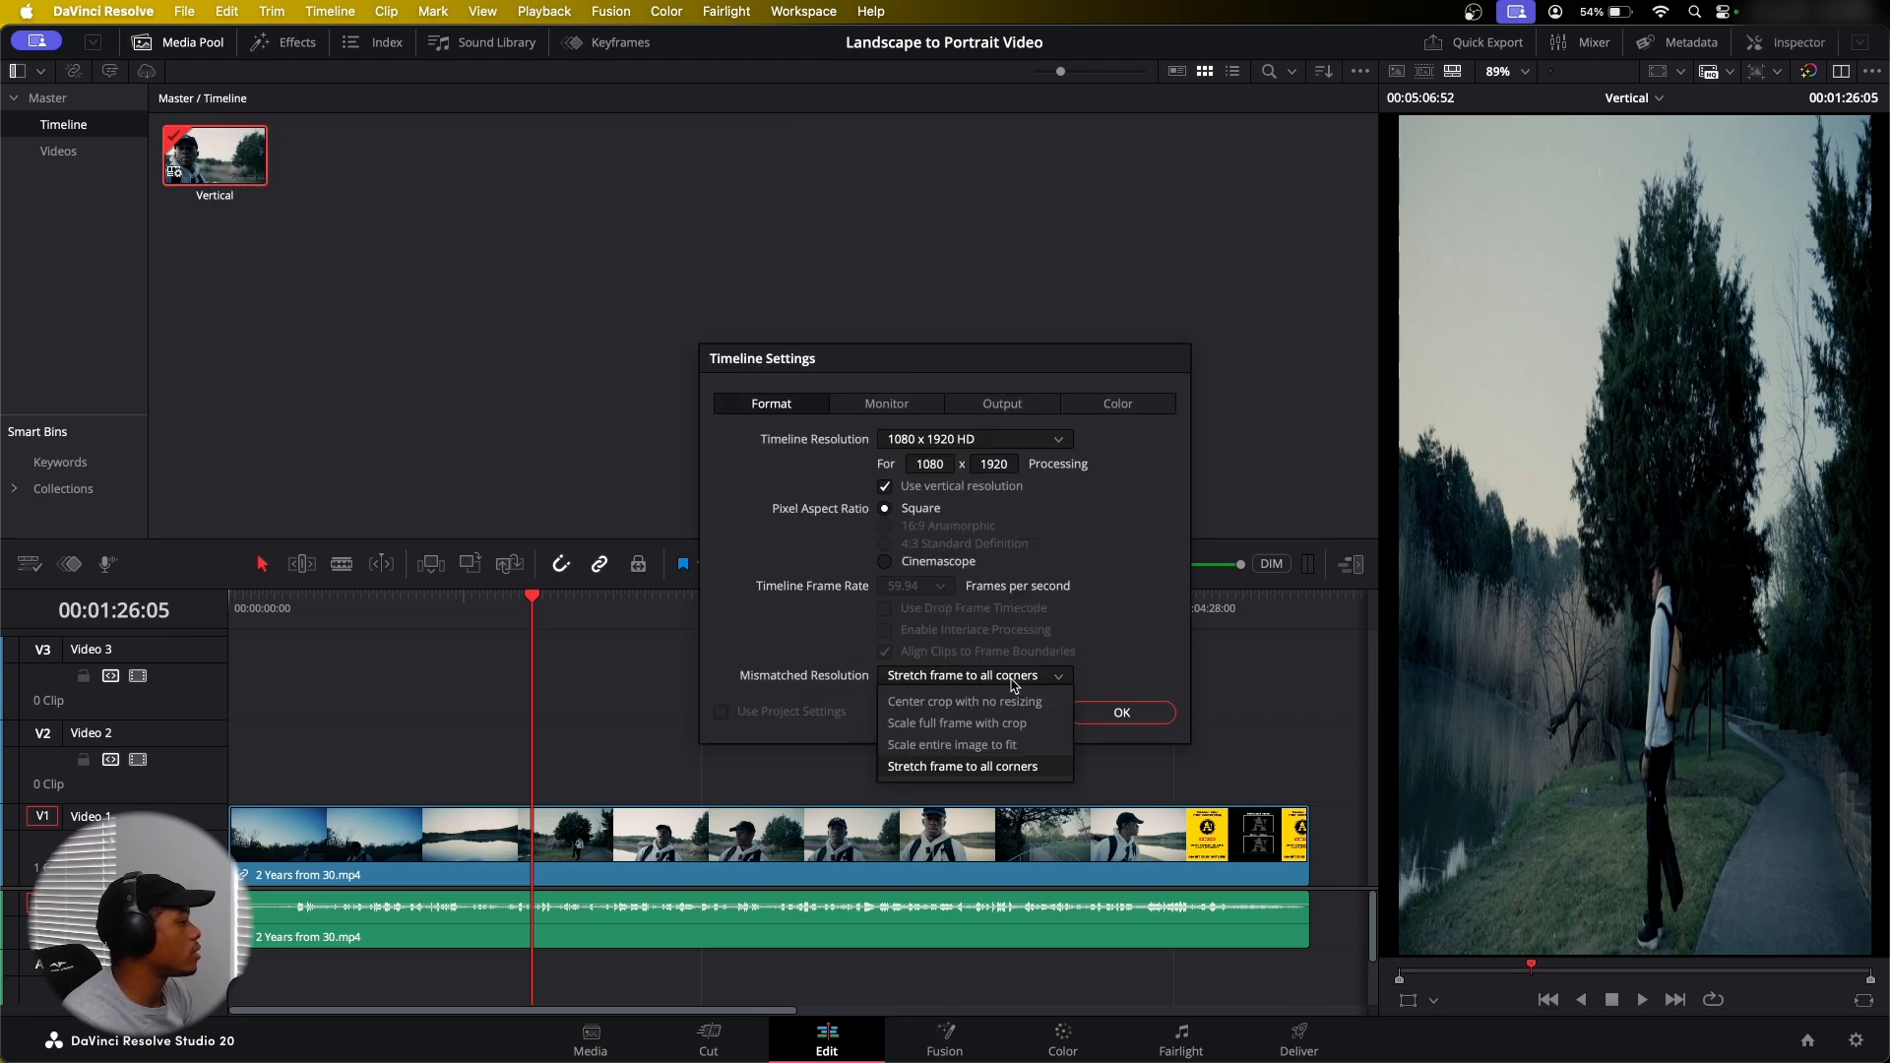
pyautogui.click(1024, 724)
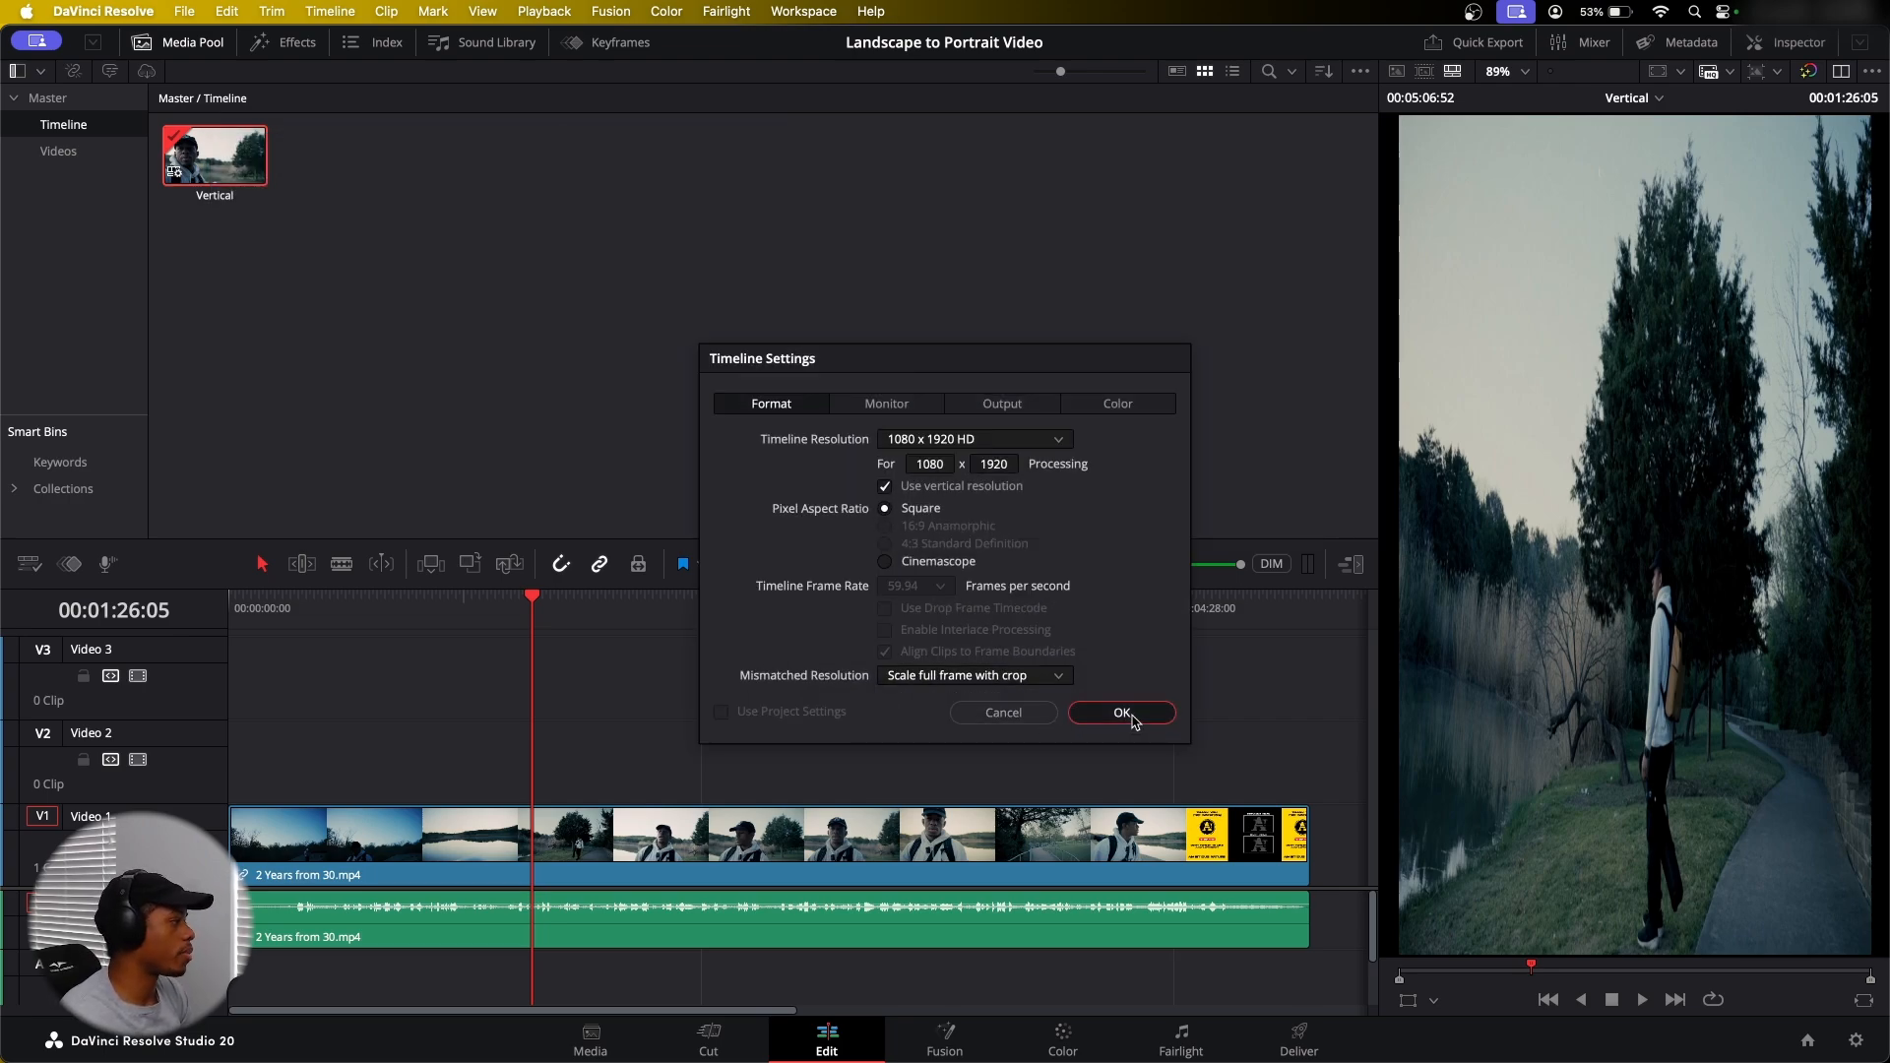
pyautogui.click(1125, 712)
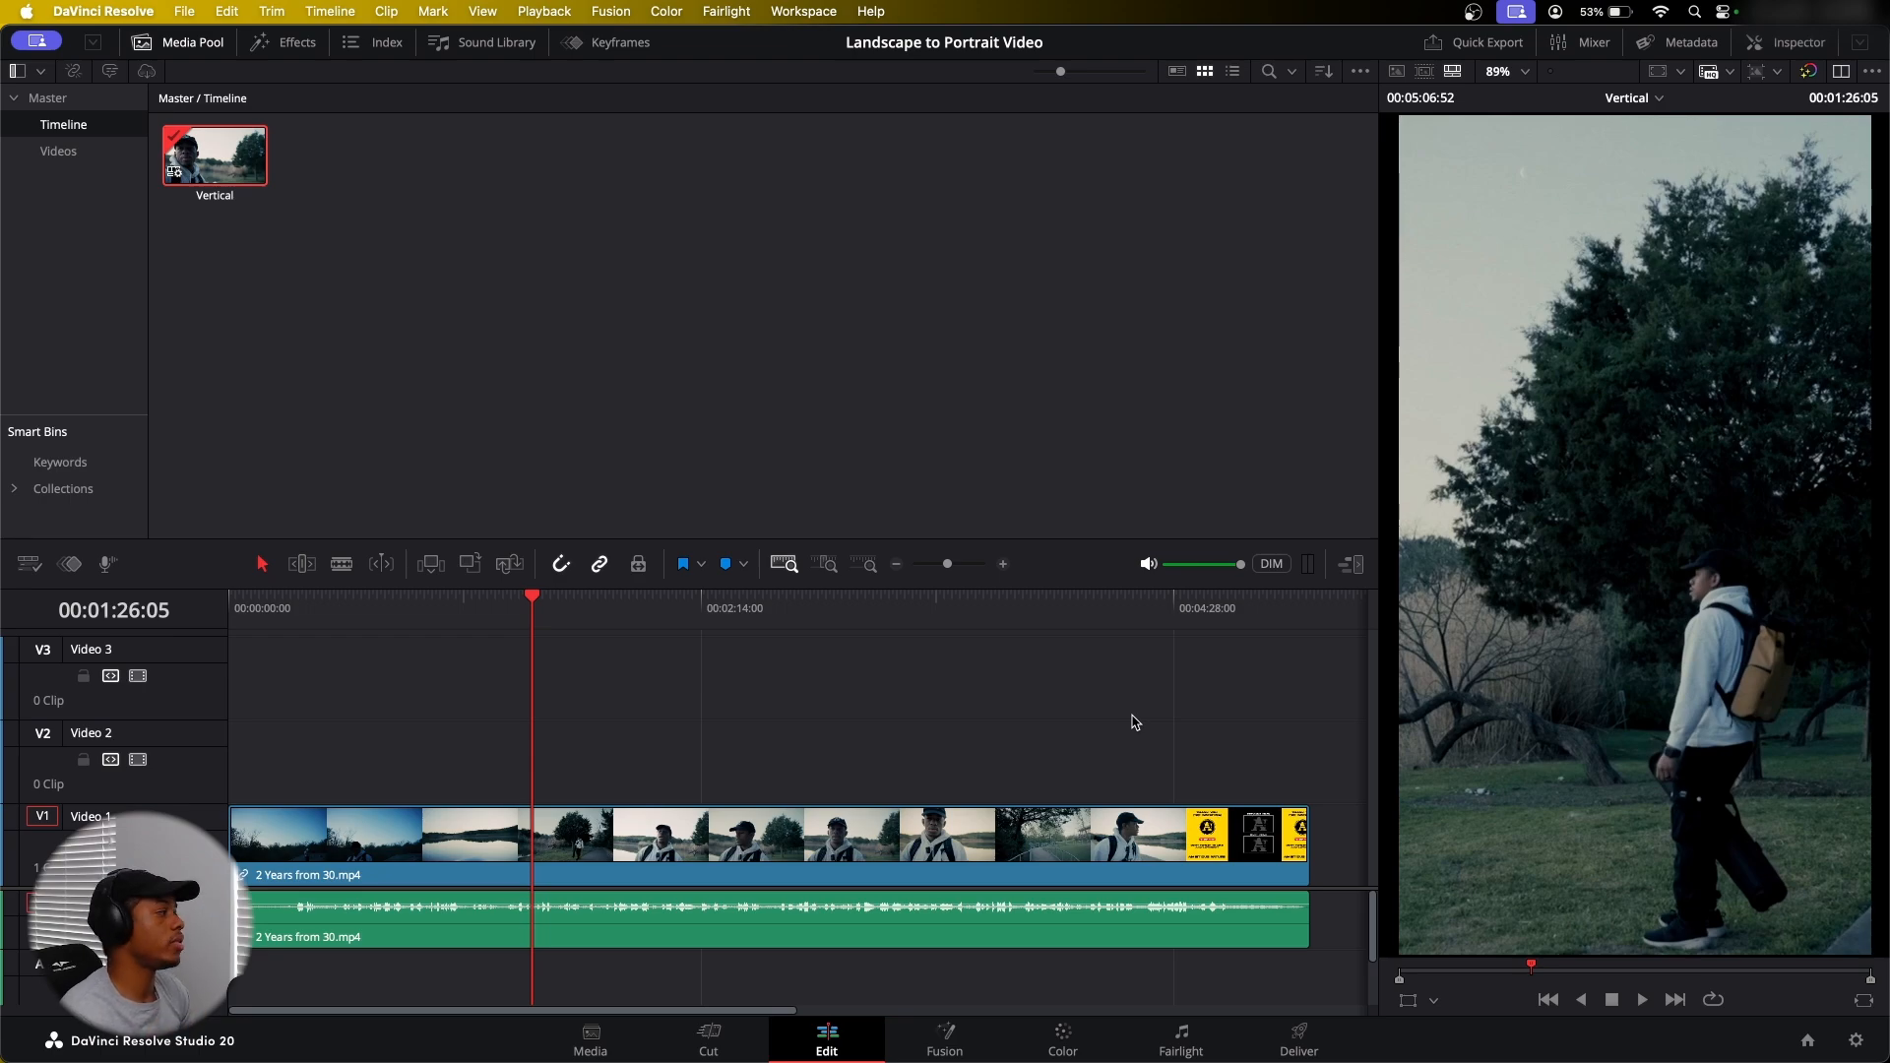
# Scrub and play the opening part of the timeline to check how the subject is framed in the vertical crop
pyautogui.click(523, 621)
pyautogui.moveTo(505, 617); pyautogui.dragTo(276, 666)
pyautogui.click(853, 623)
pyautogui.press('space')
pyautogui.press('space')
pyautogui.click(287, 604)
pyautogui.press('space')
pyautogui.click(309, 608)
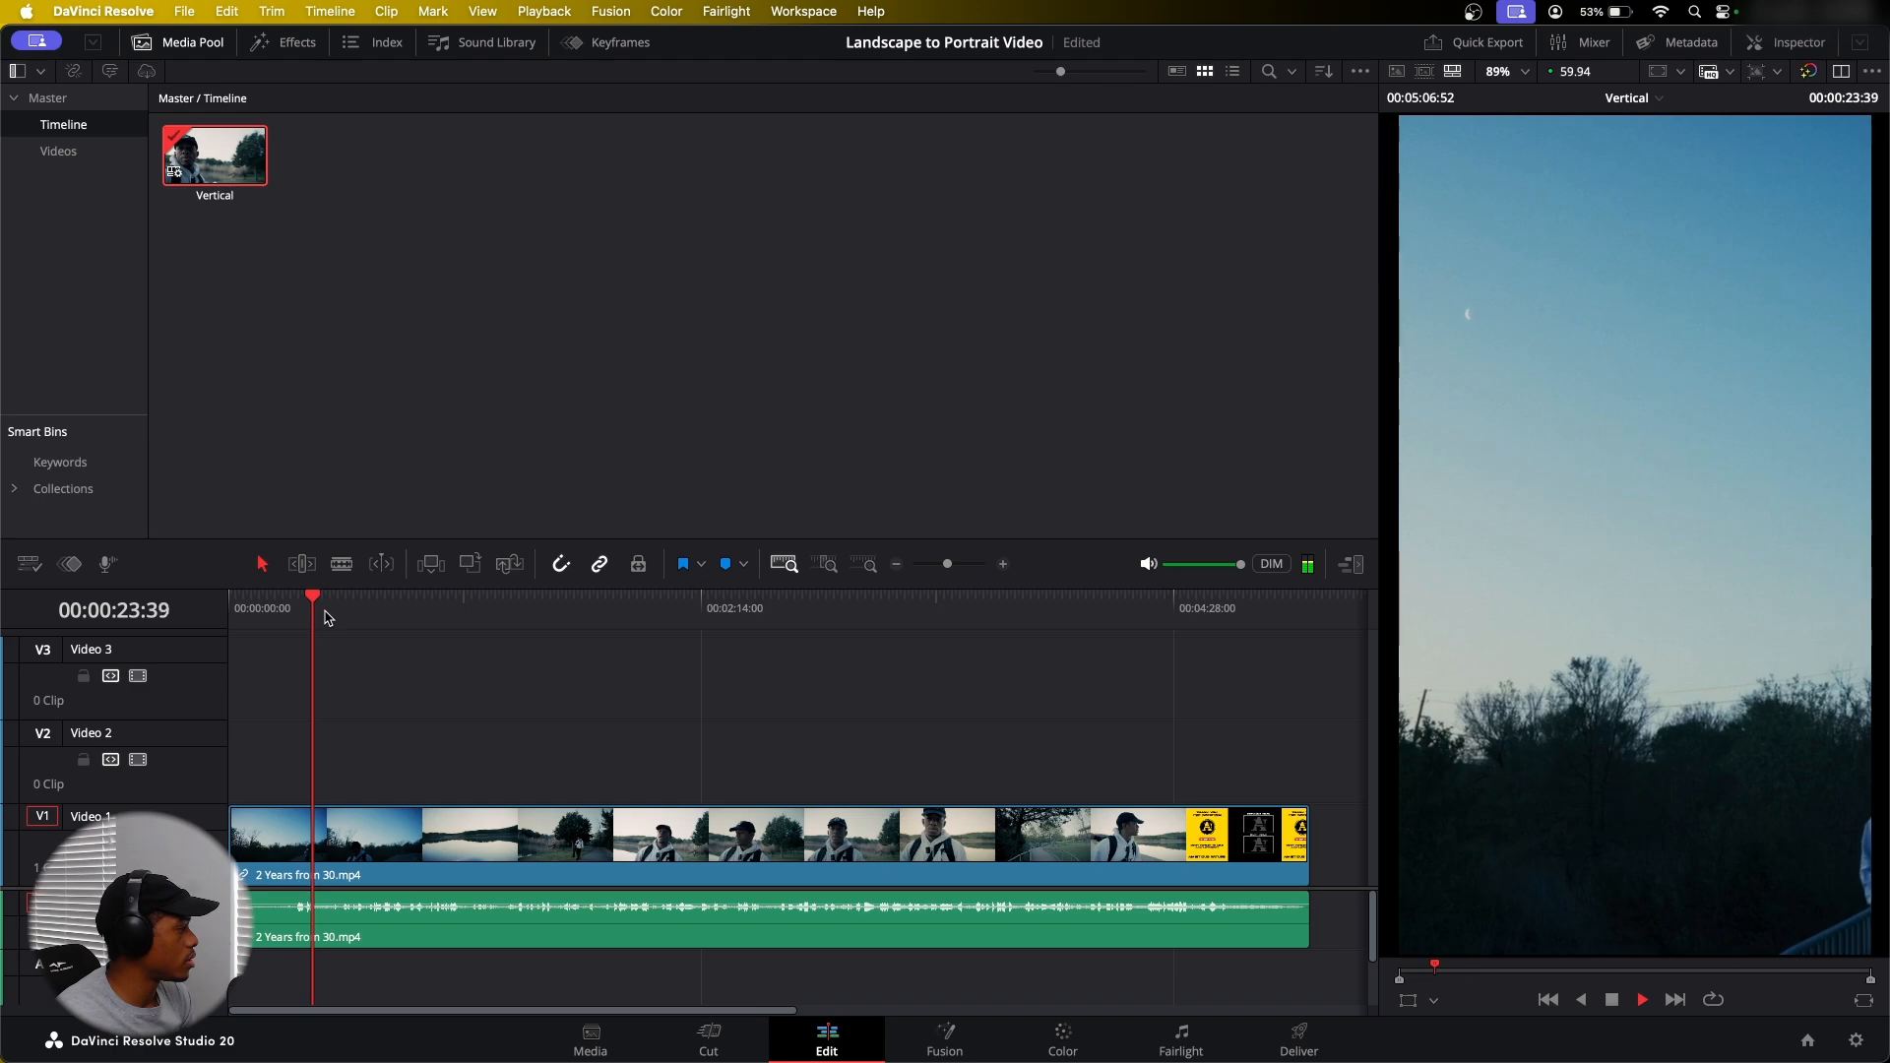
pyautogui.press('space')
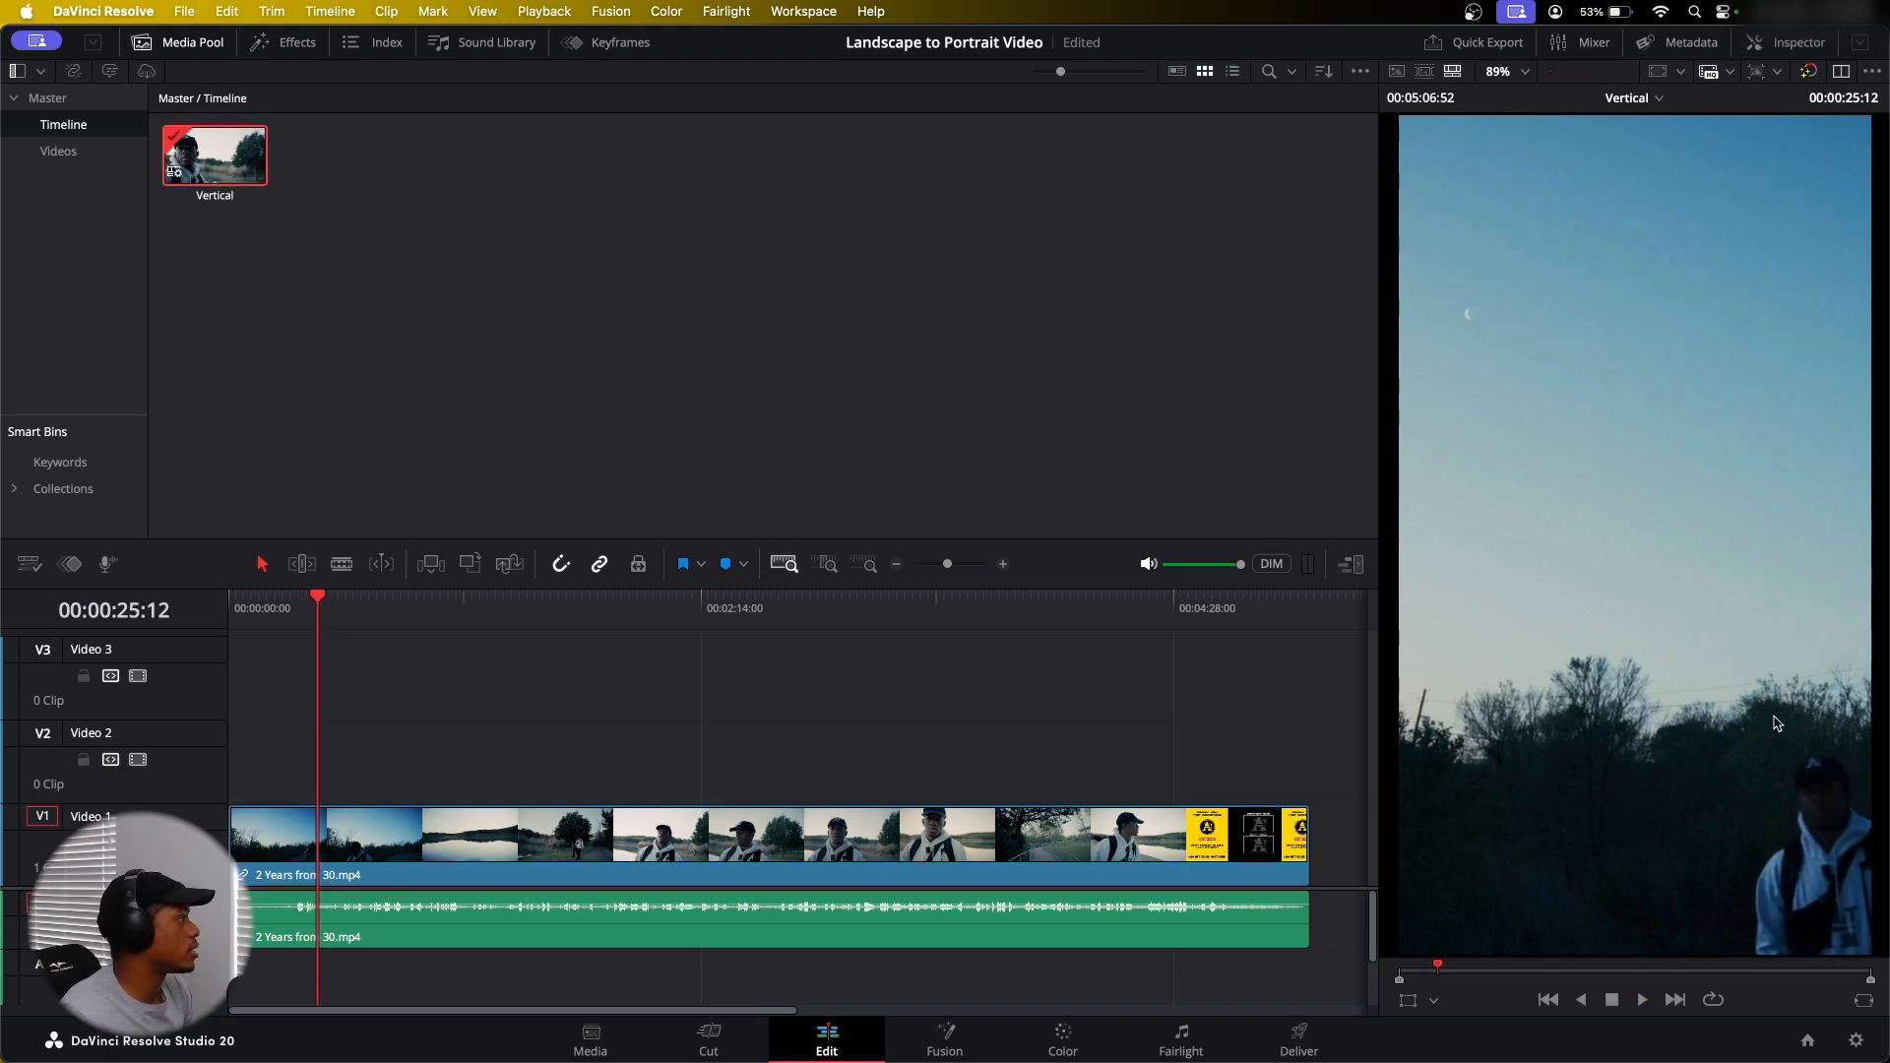
# Split the 2 Years from 30.mp4 clip with the Blade tool at the end of the opening shot, at 00:00:28:48
pyautogui.click(314, 608)
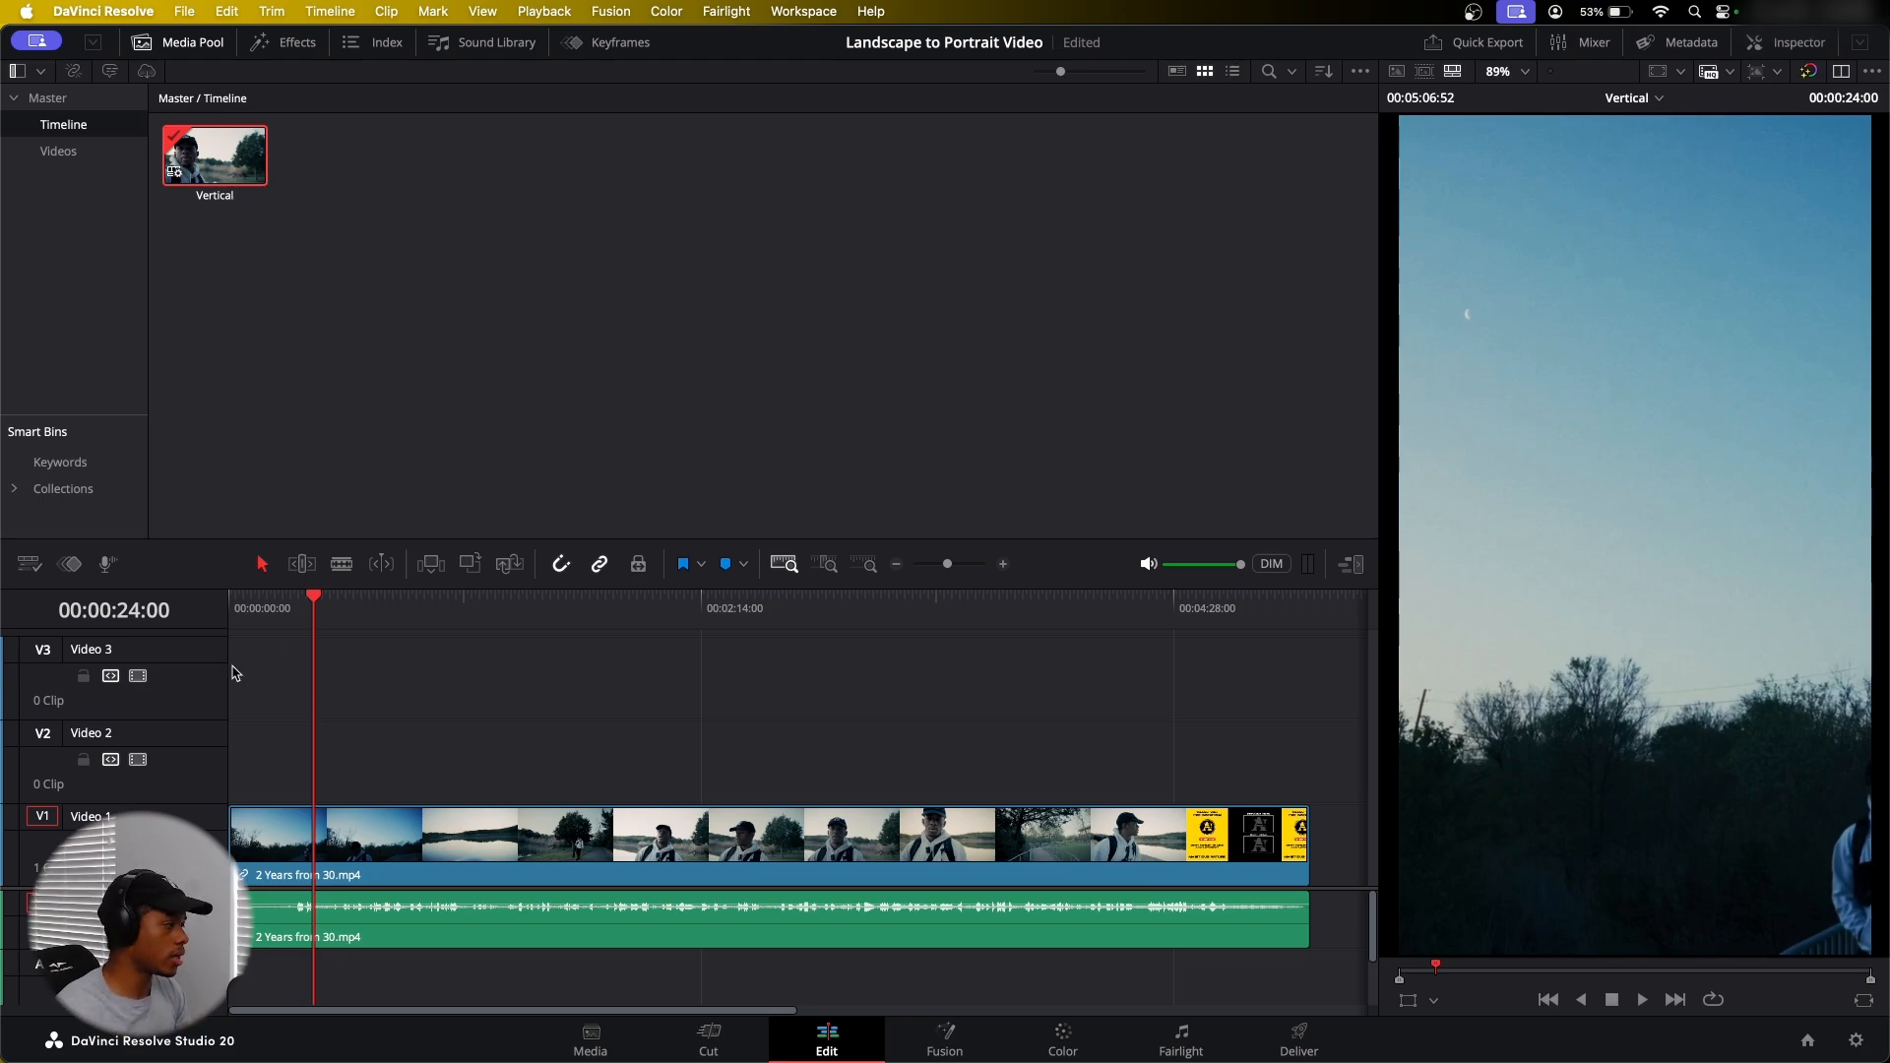
pyautogui.moveTo(315, 612); pyautogui.dragTo(328, 620)
pyautogui.press('space')
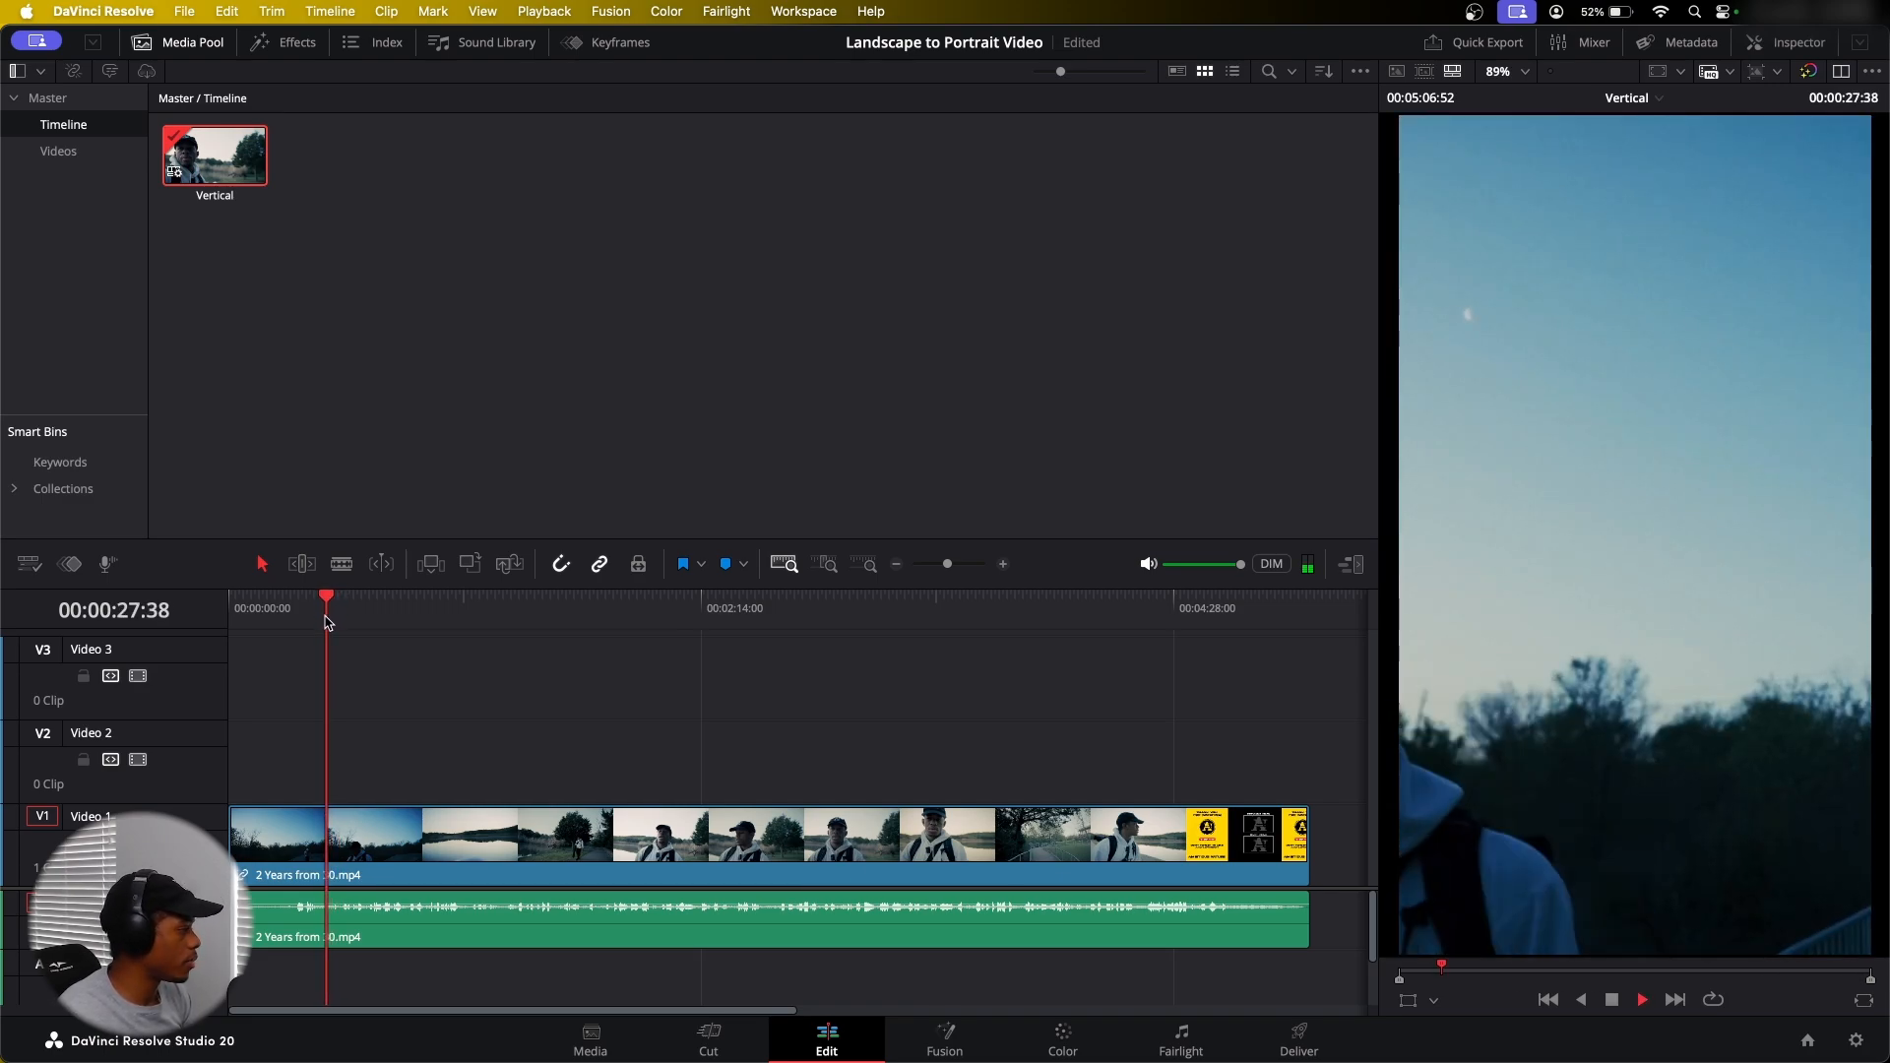
pyautogui.press('space')
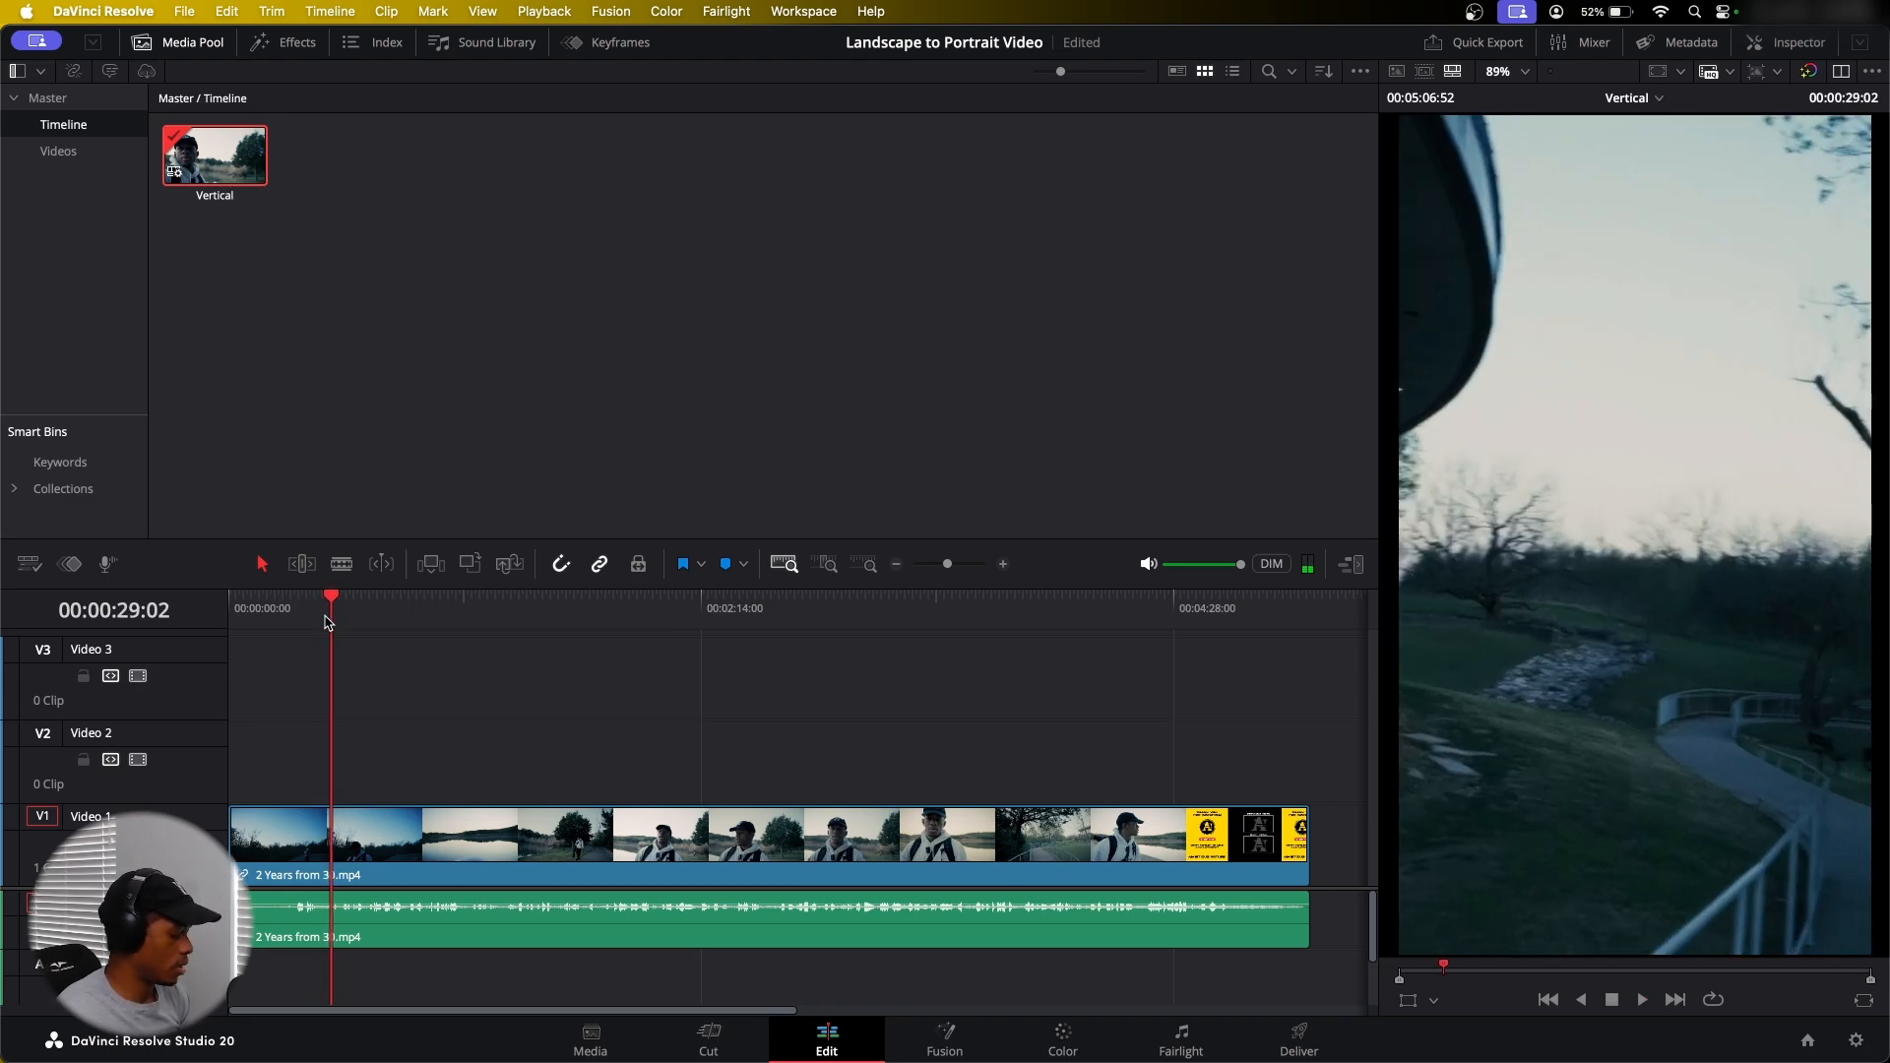
pyautogui.press('Left')
pyautogui.press('Left')
pyautogui.press('Left')
pyautogui.press('Left')
pyautogui.press('Left')
pyautogui.press('Left')
pyautogui.press('Left')
pyautogui.press('Left')
pyautogui.press('Left')
pyautogui.press('Left')
pyautogui.press('Left')
pyautogui.press('Left')
pyautogui.press('Left')
pyautogui.press('Left')
pyautogui.press('Left')
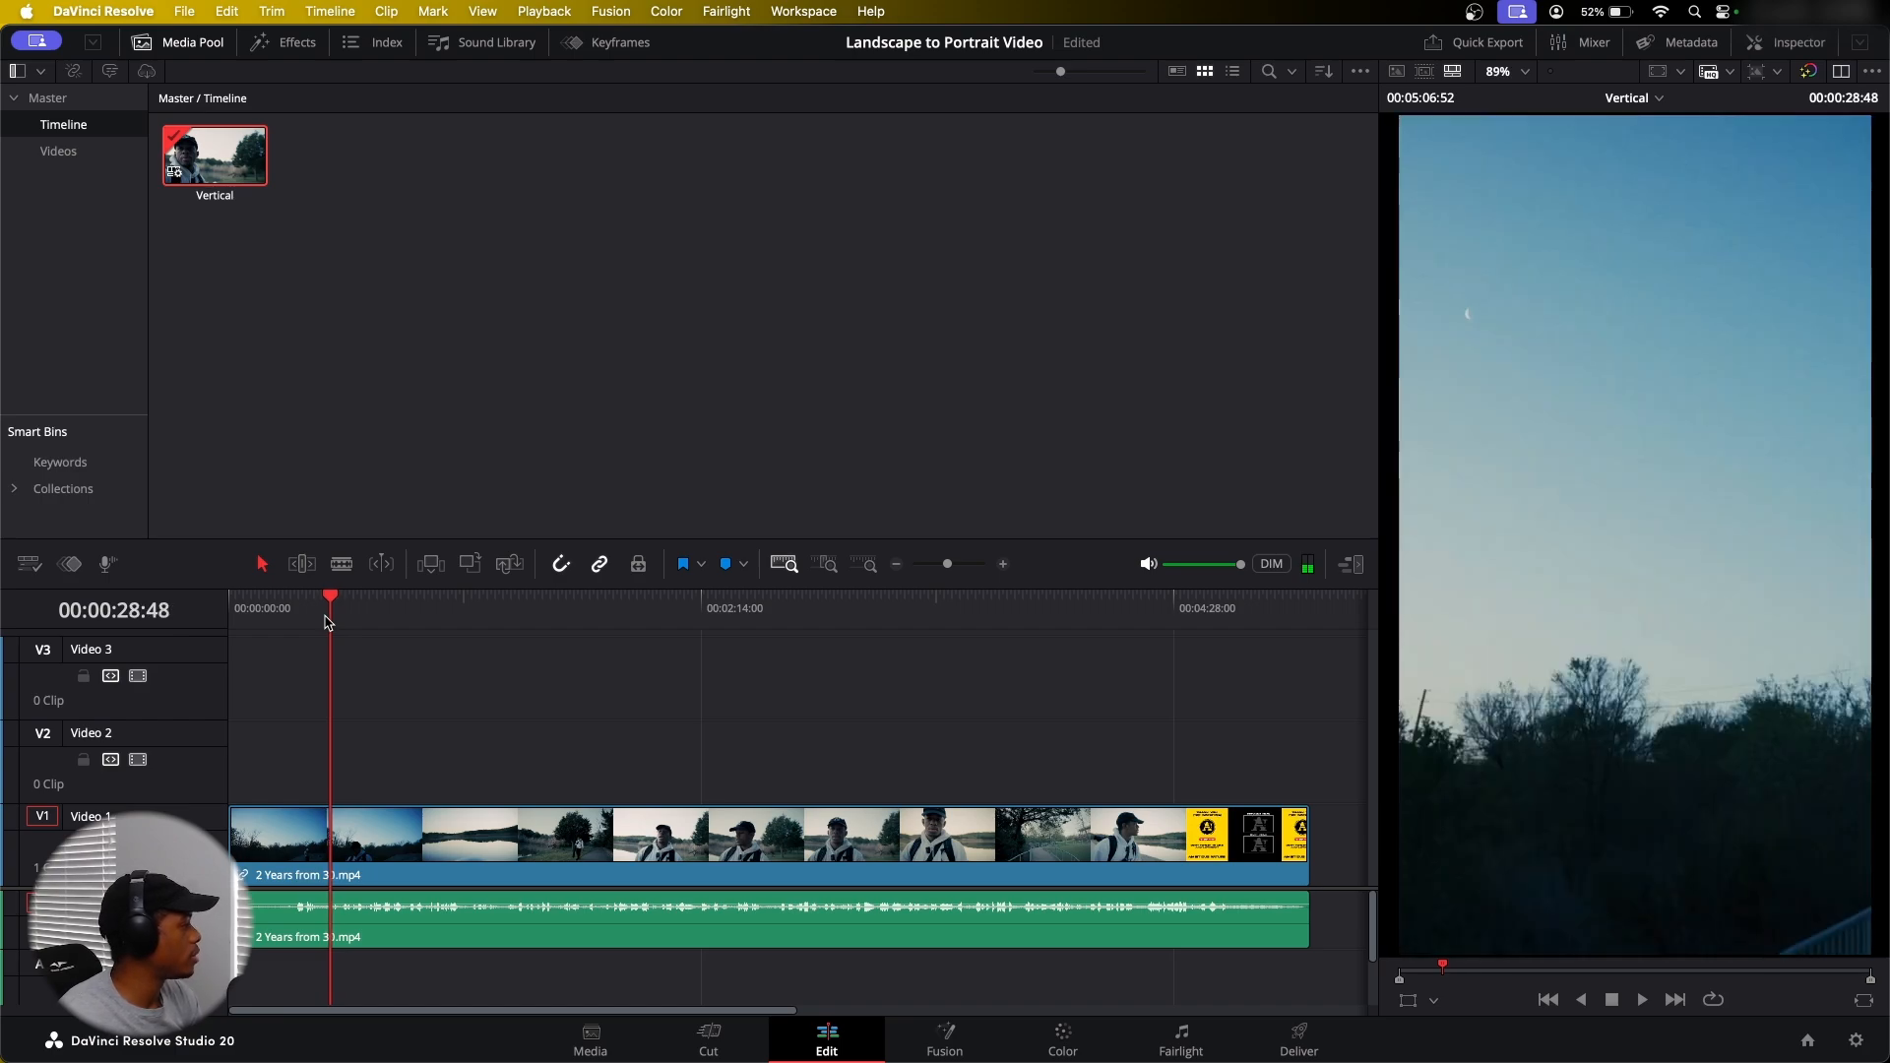
pyautogui.press('Right')
pyautogui.press('Left')
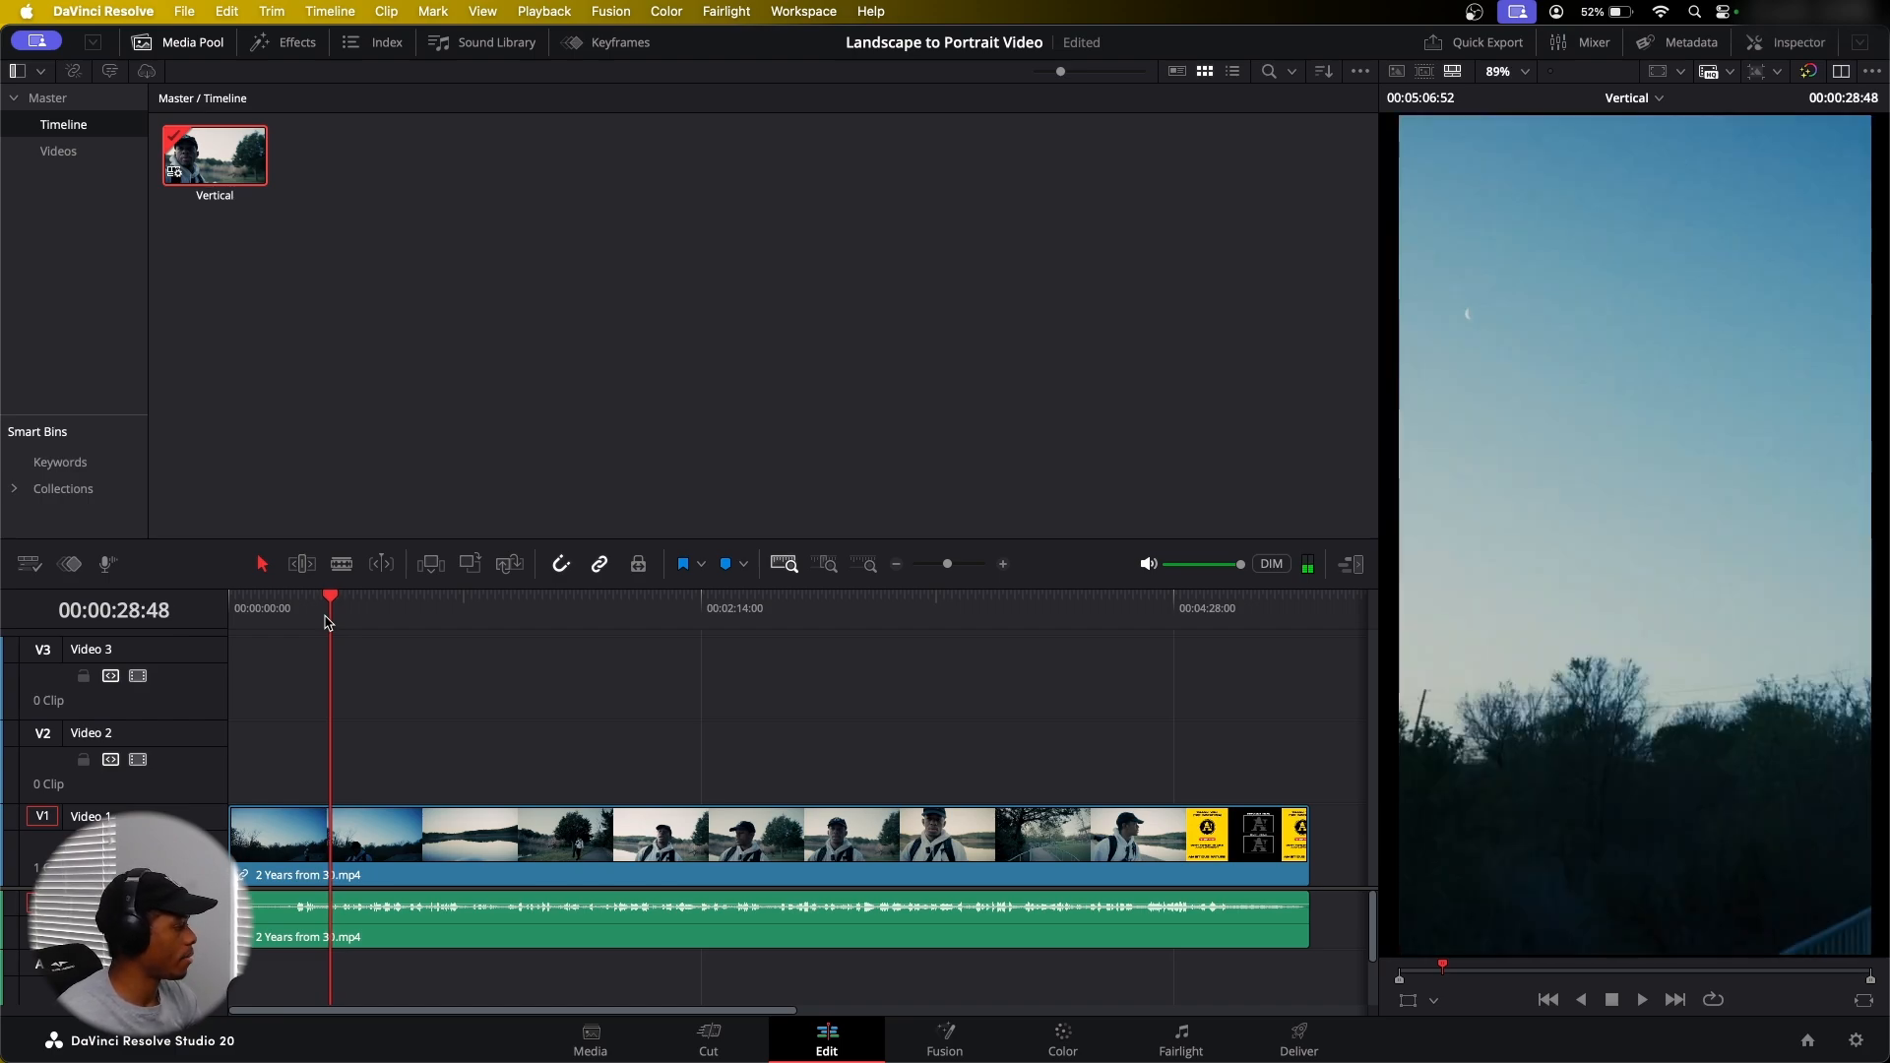
pyautogui.press('b')
pyautogui.click(330, 841)
pyautogui.press('a')
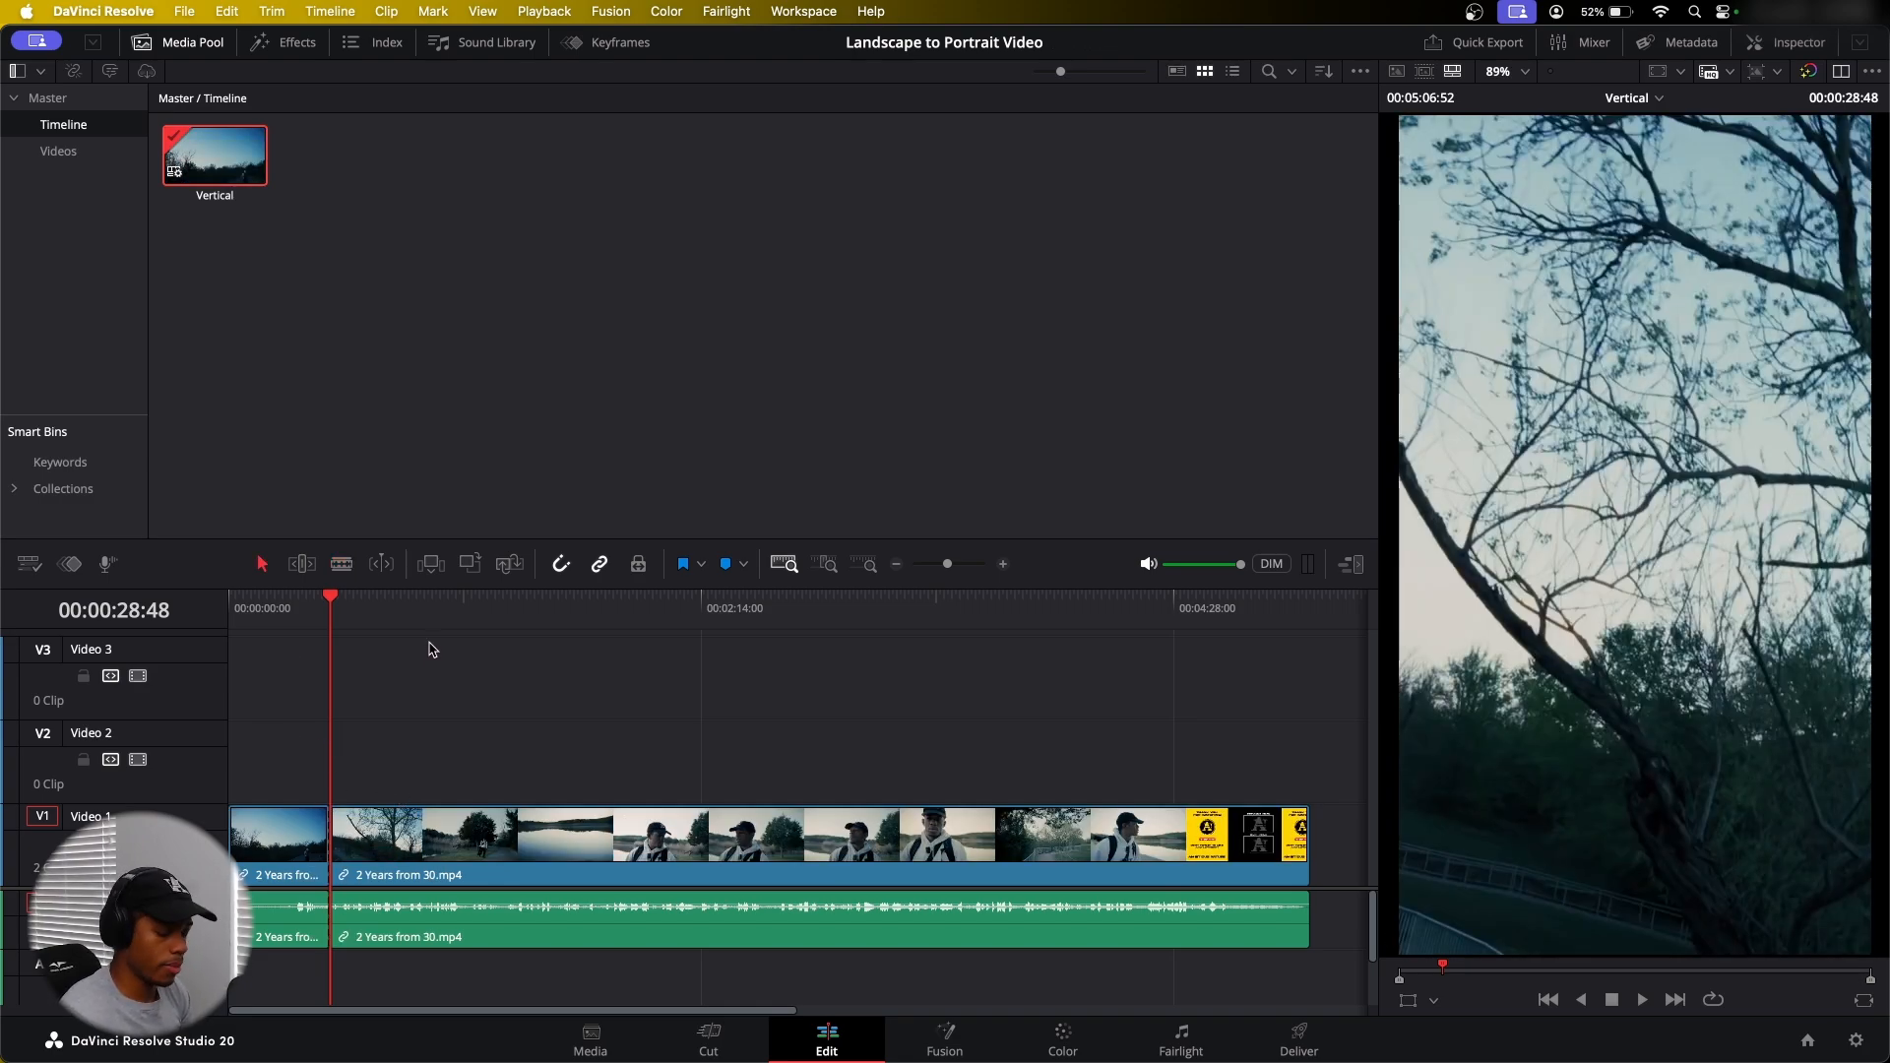
pyautogui.press('b')
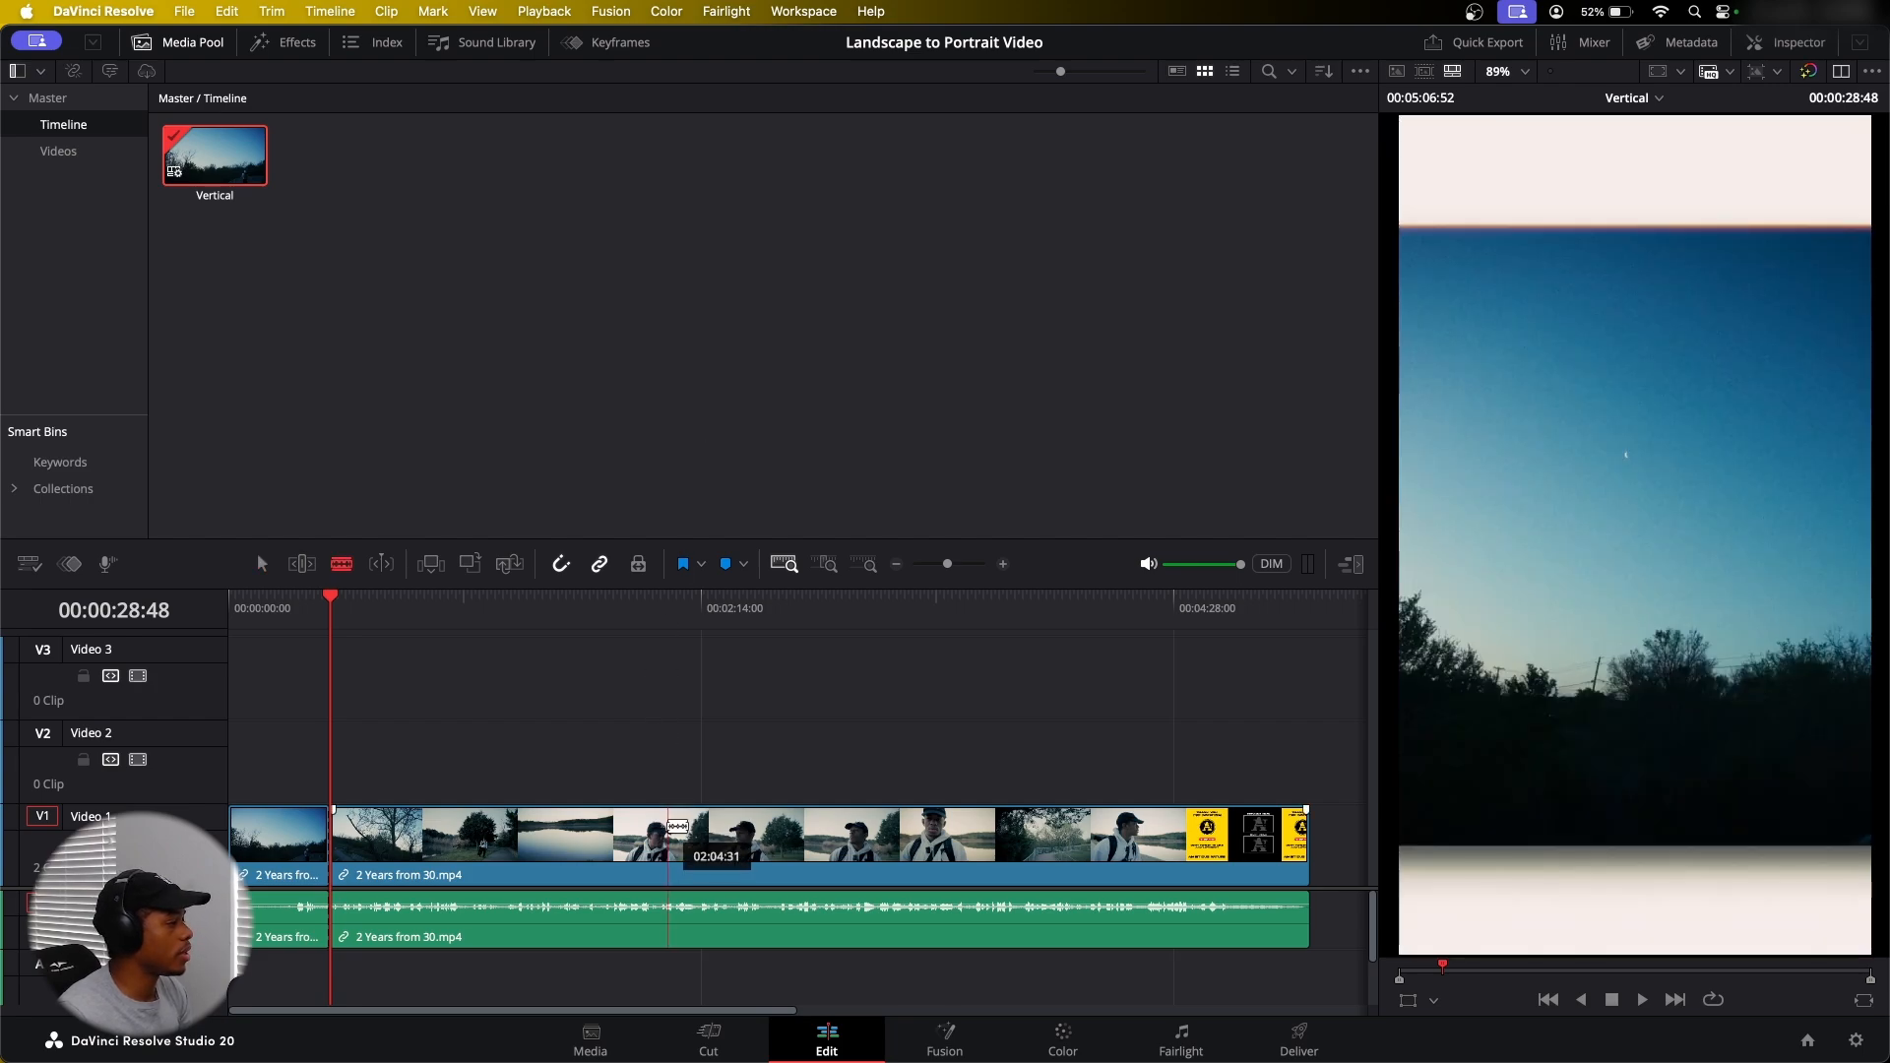
pyautogui.press('a')
pyautogui.press('b')
pyautogui.press('a')
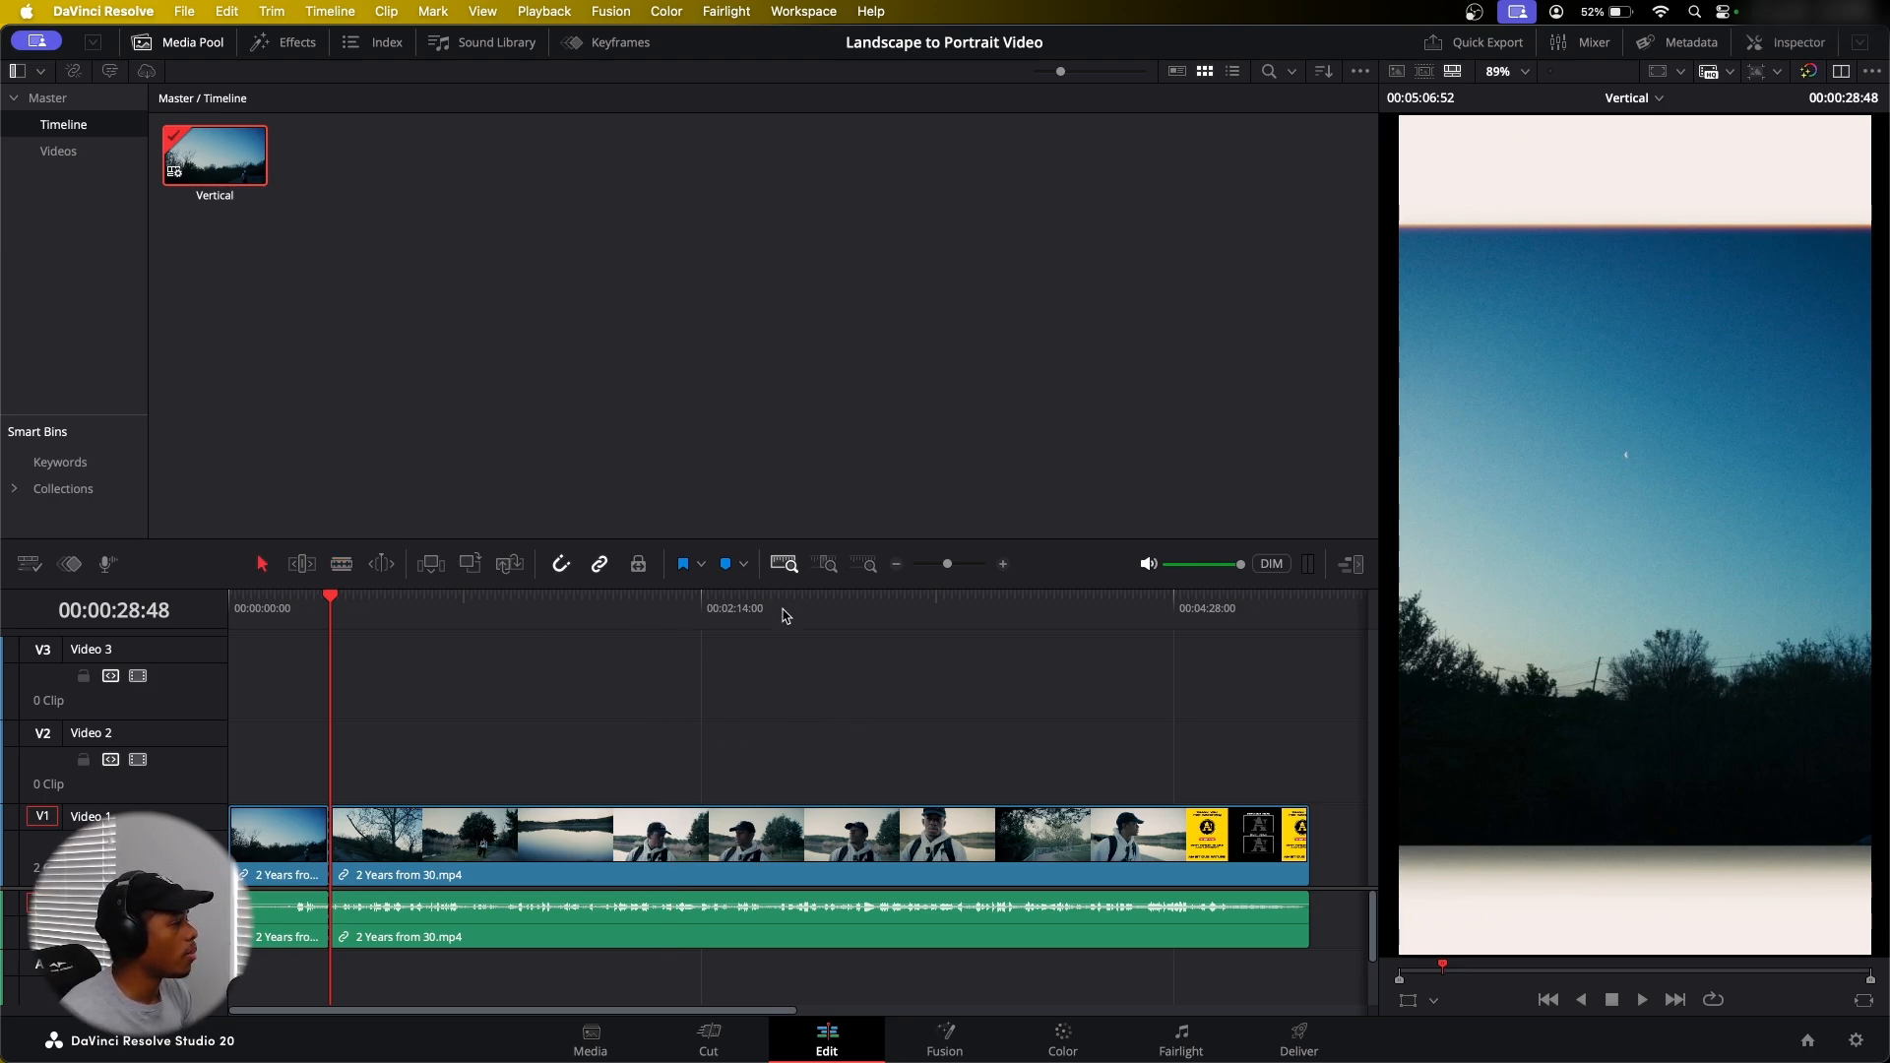
pyautogui.click(338, 567)
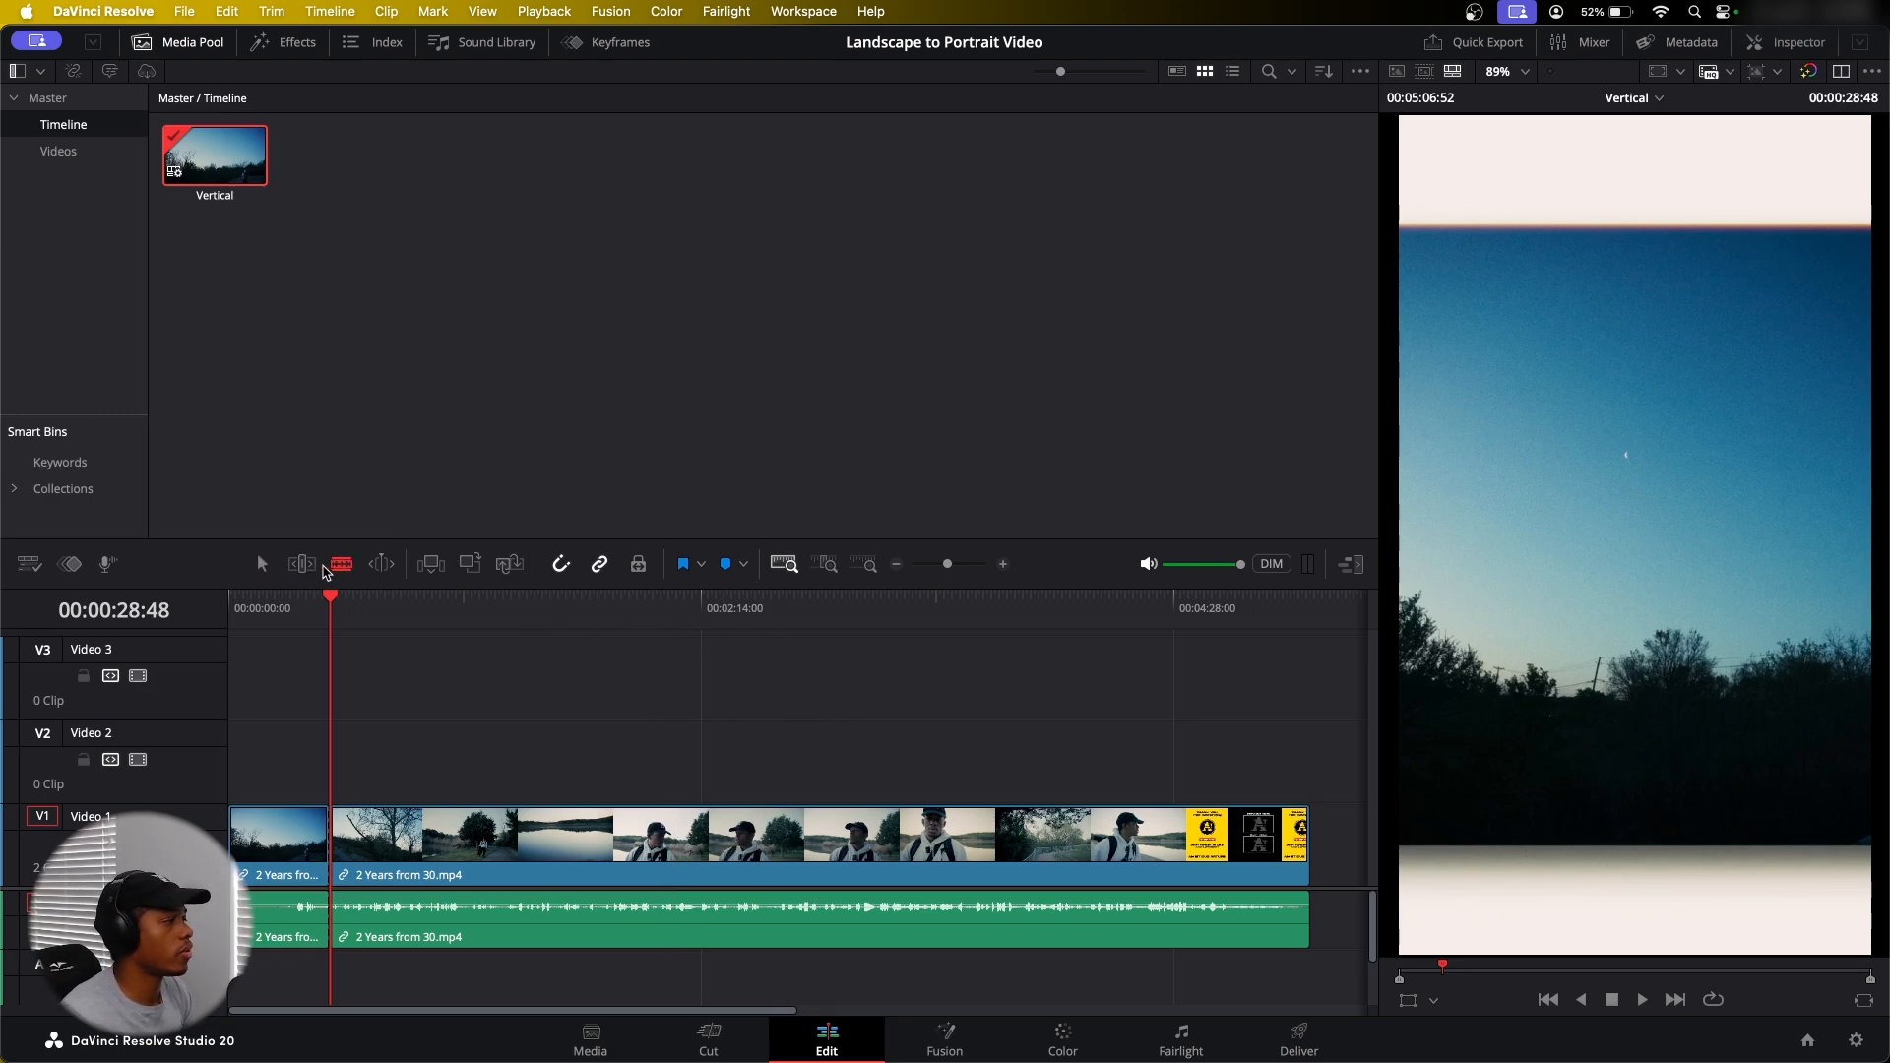
pyautogui.click(263, 566)
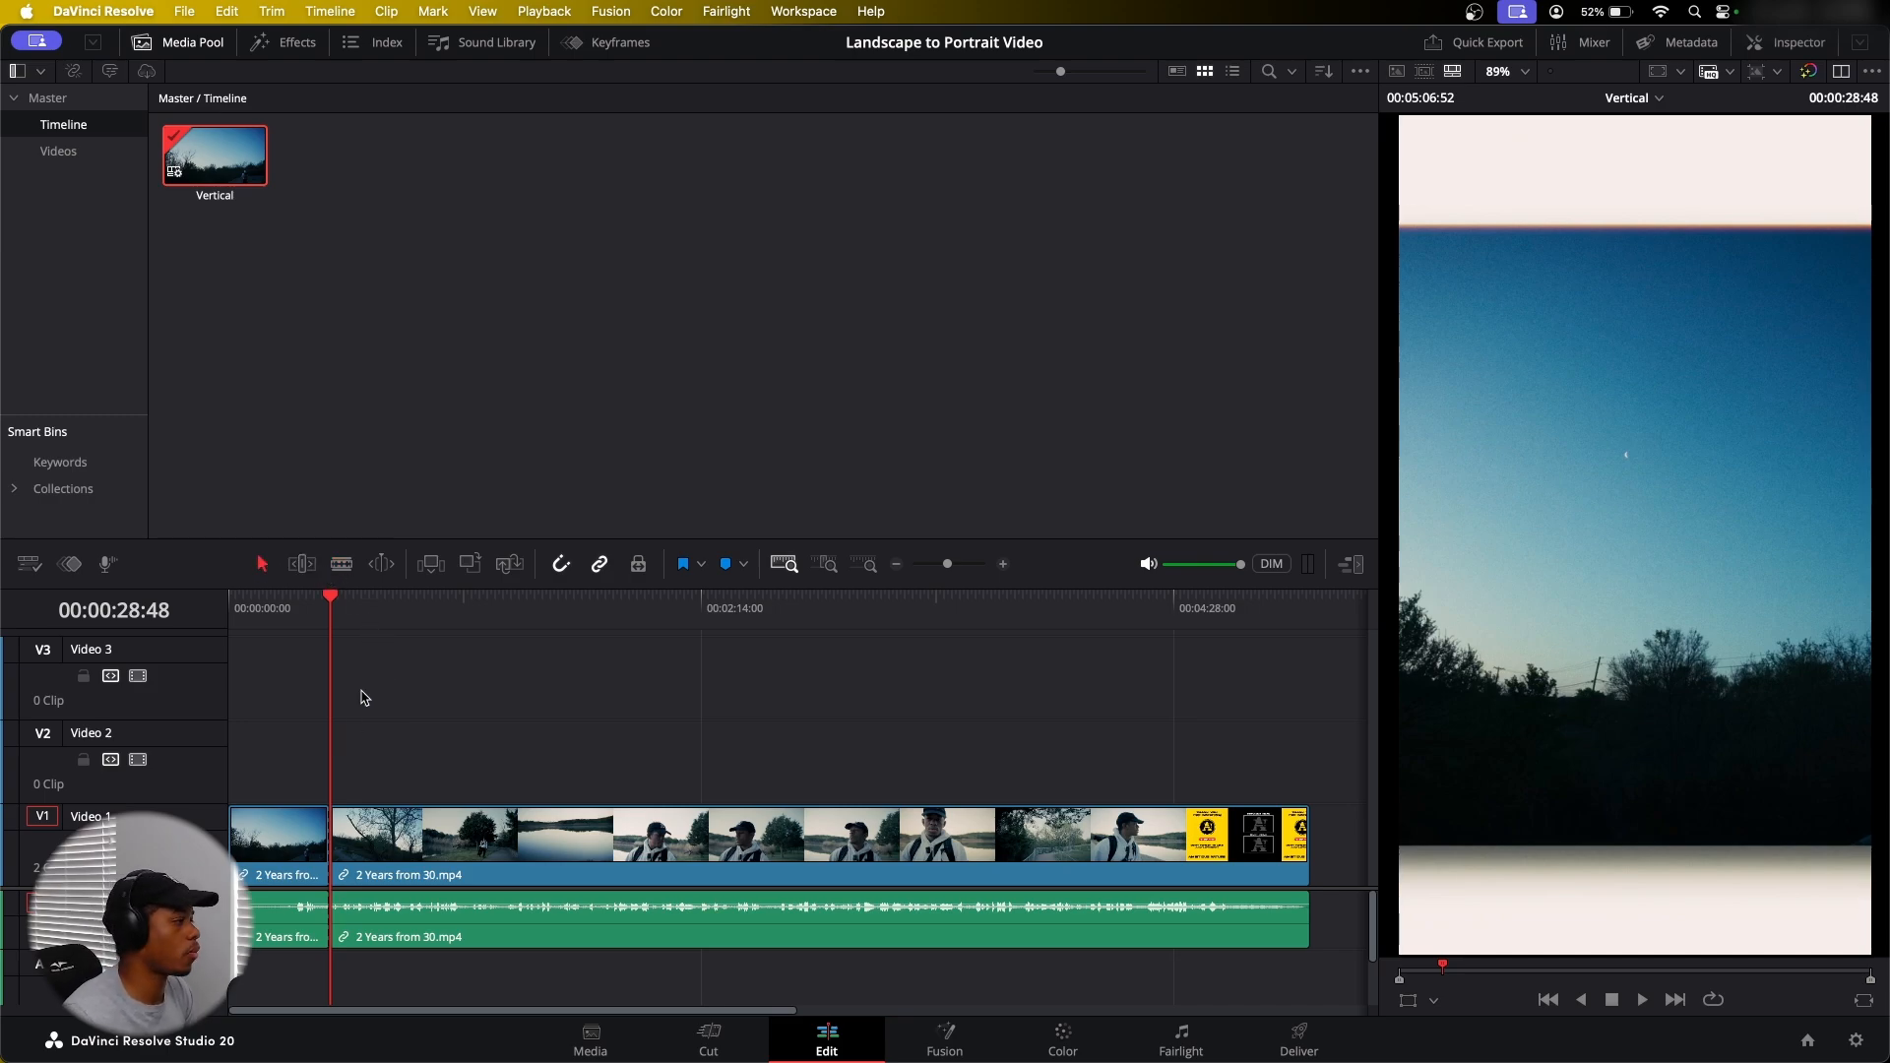
# Split the opening 2 Years from 30.mp4 segment with the Blade tool at 00:00:13:10
pyautogui.click(303, 618)
pyautogui.click(264, 617)
pyautogui.press('space')
pyautogui.click(239, 616)
pyautogui.click(238, 615)
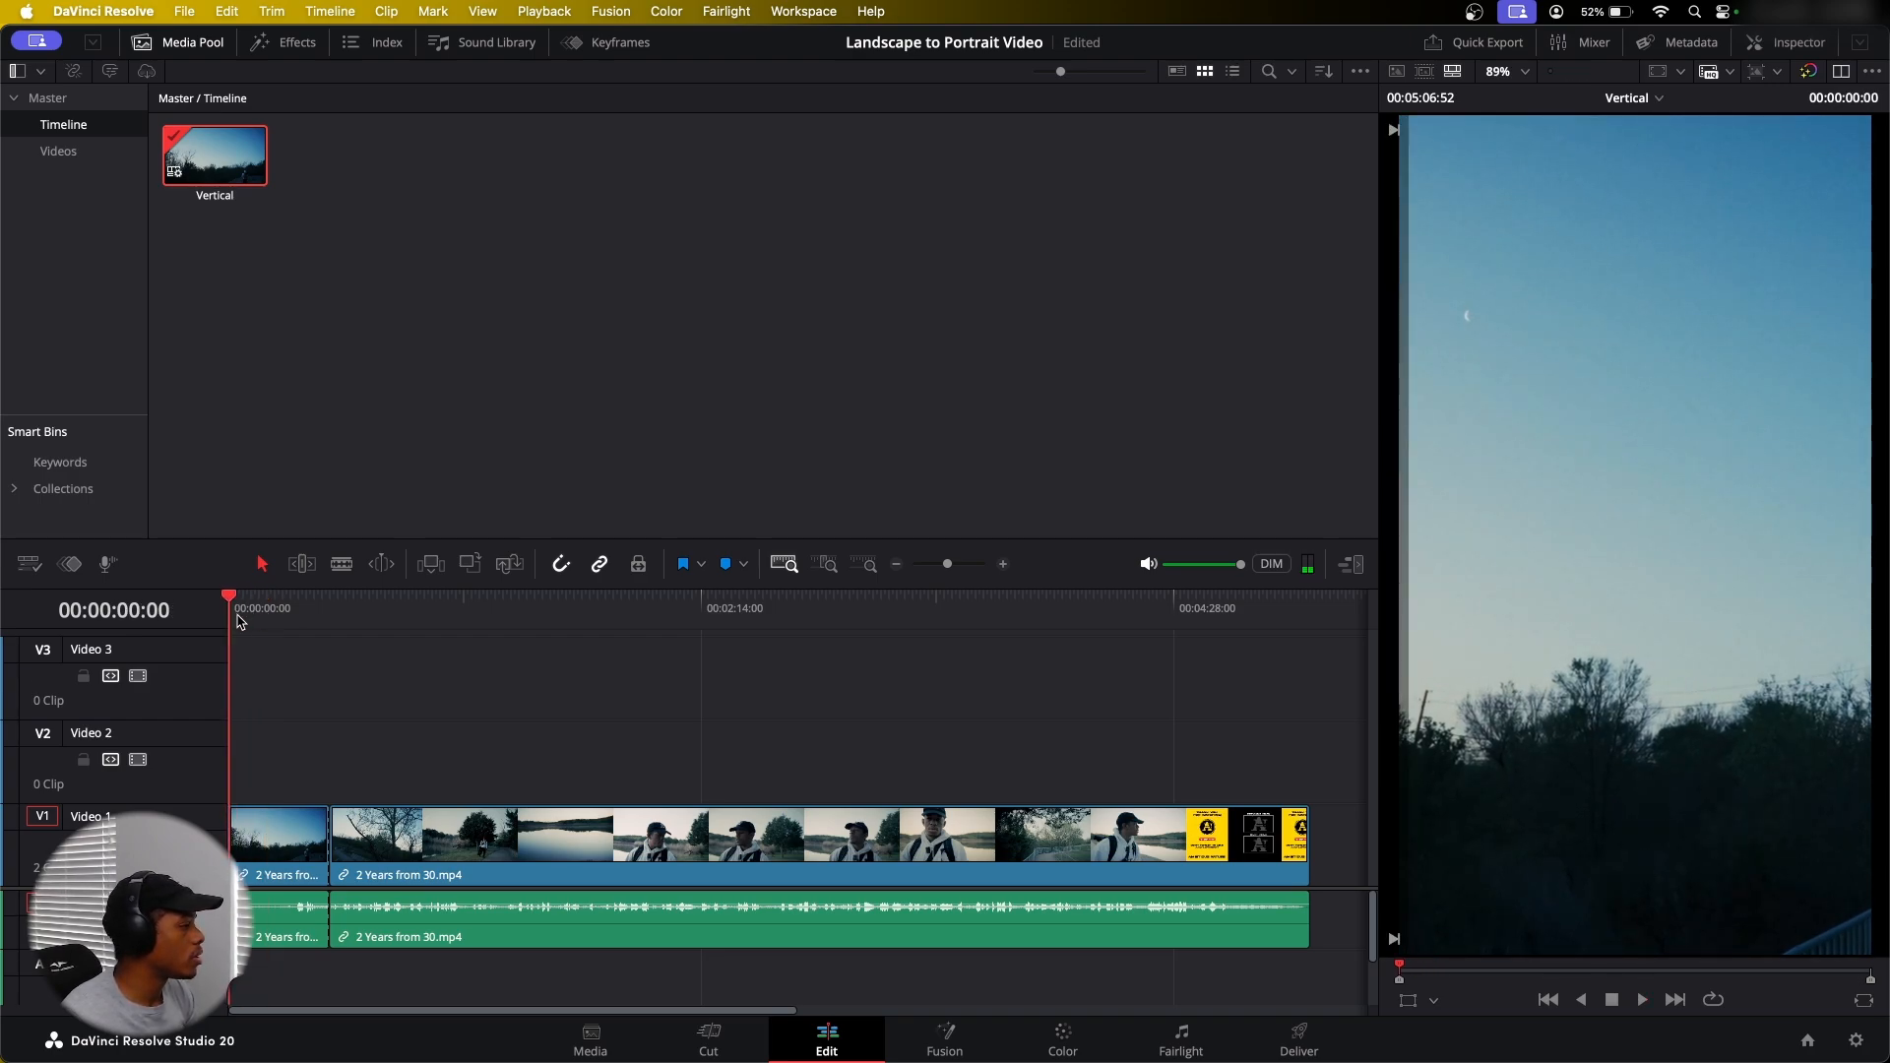
pyautogui.click(274, 617)
pyautogui.press('b')
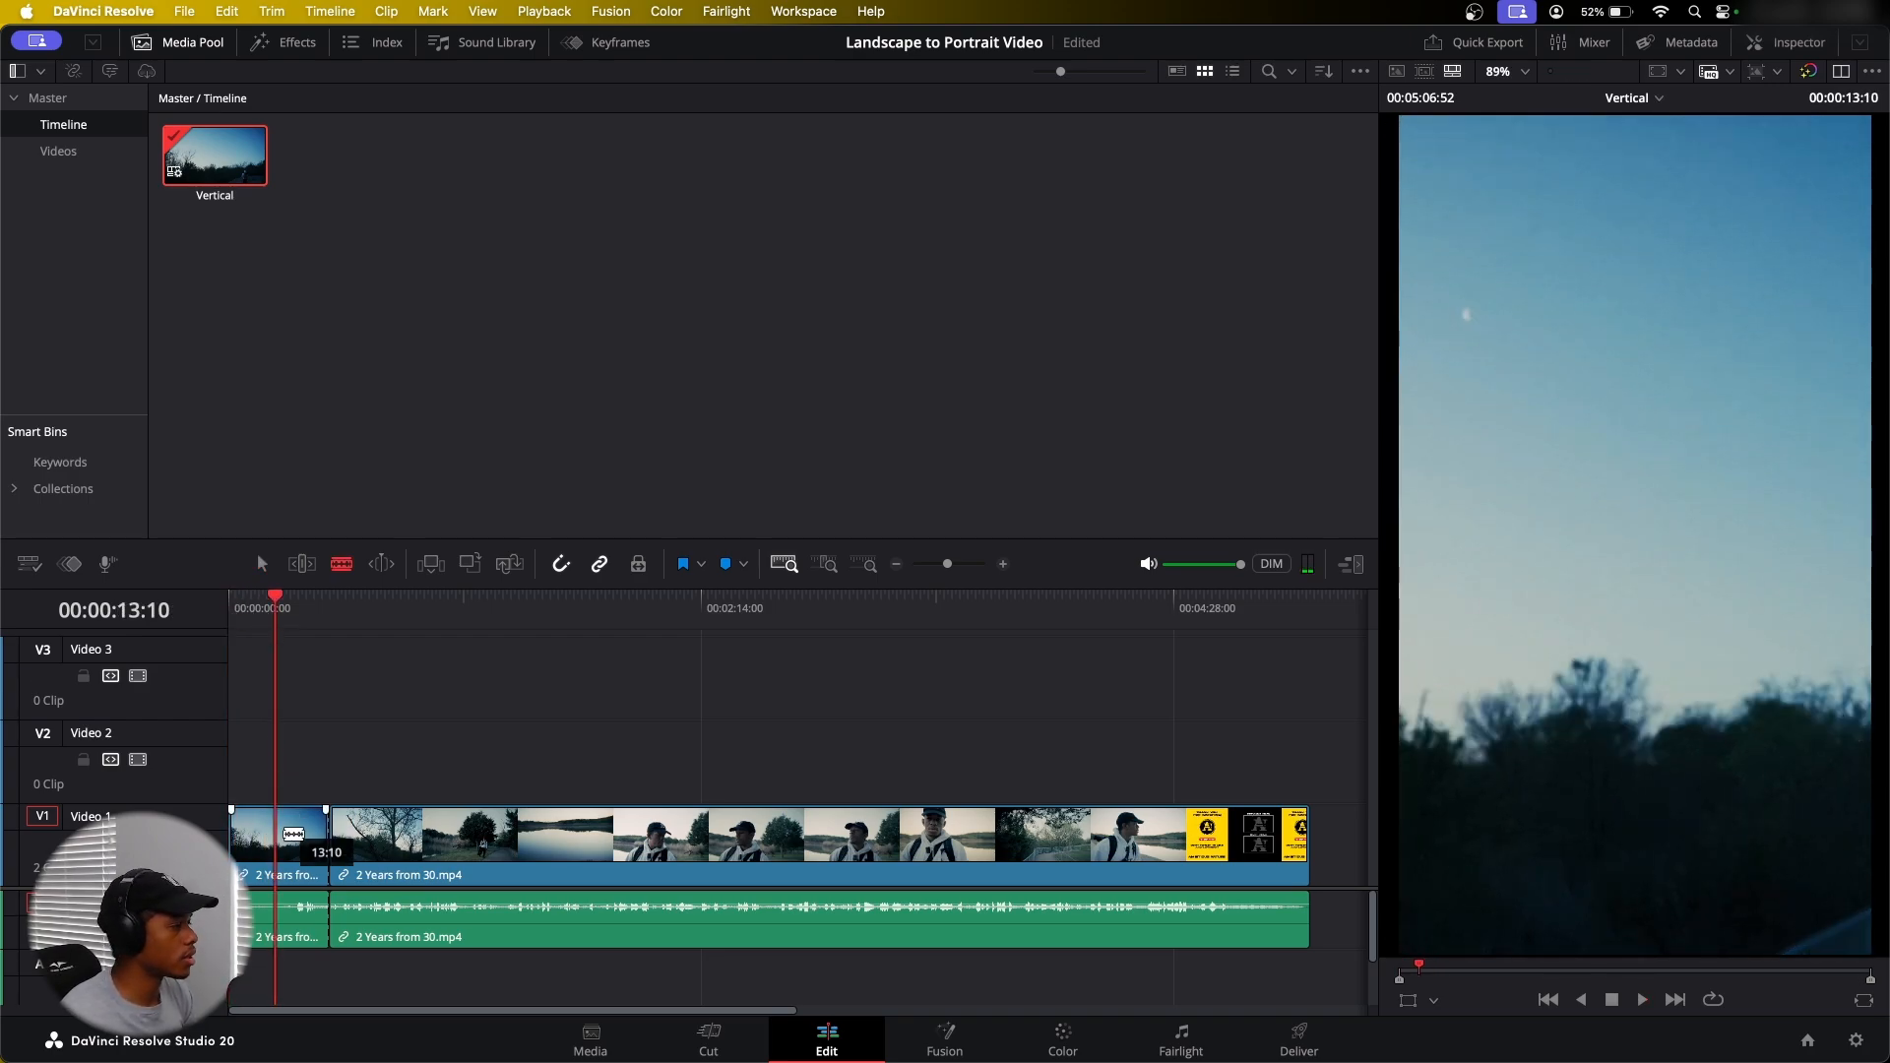
pyautogui.click(295, 831)
pyautogui.press('a')
# Add a Position keyframe at 00:00:13:10, the start of the second segment, and set its Position X to -268
pyautogui.click(317, 845)
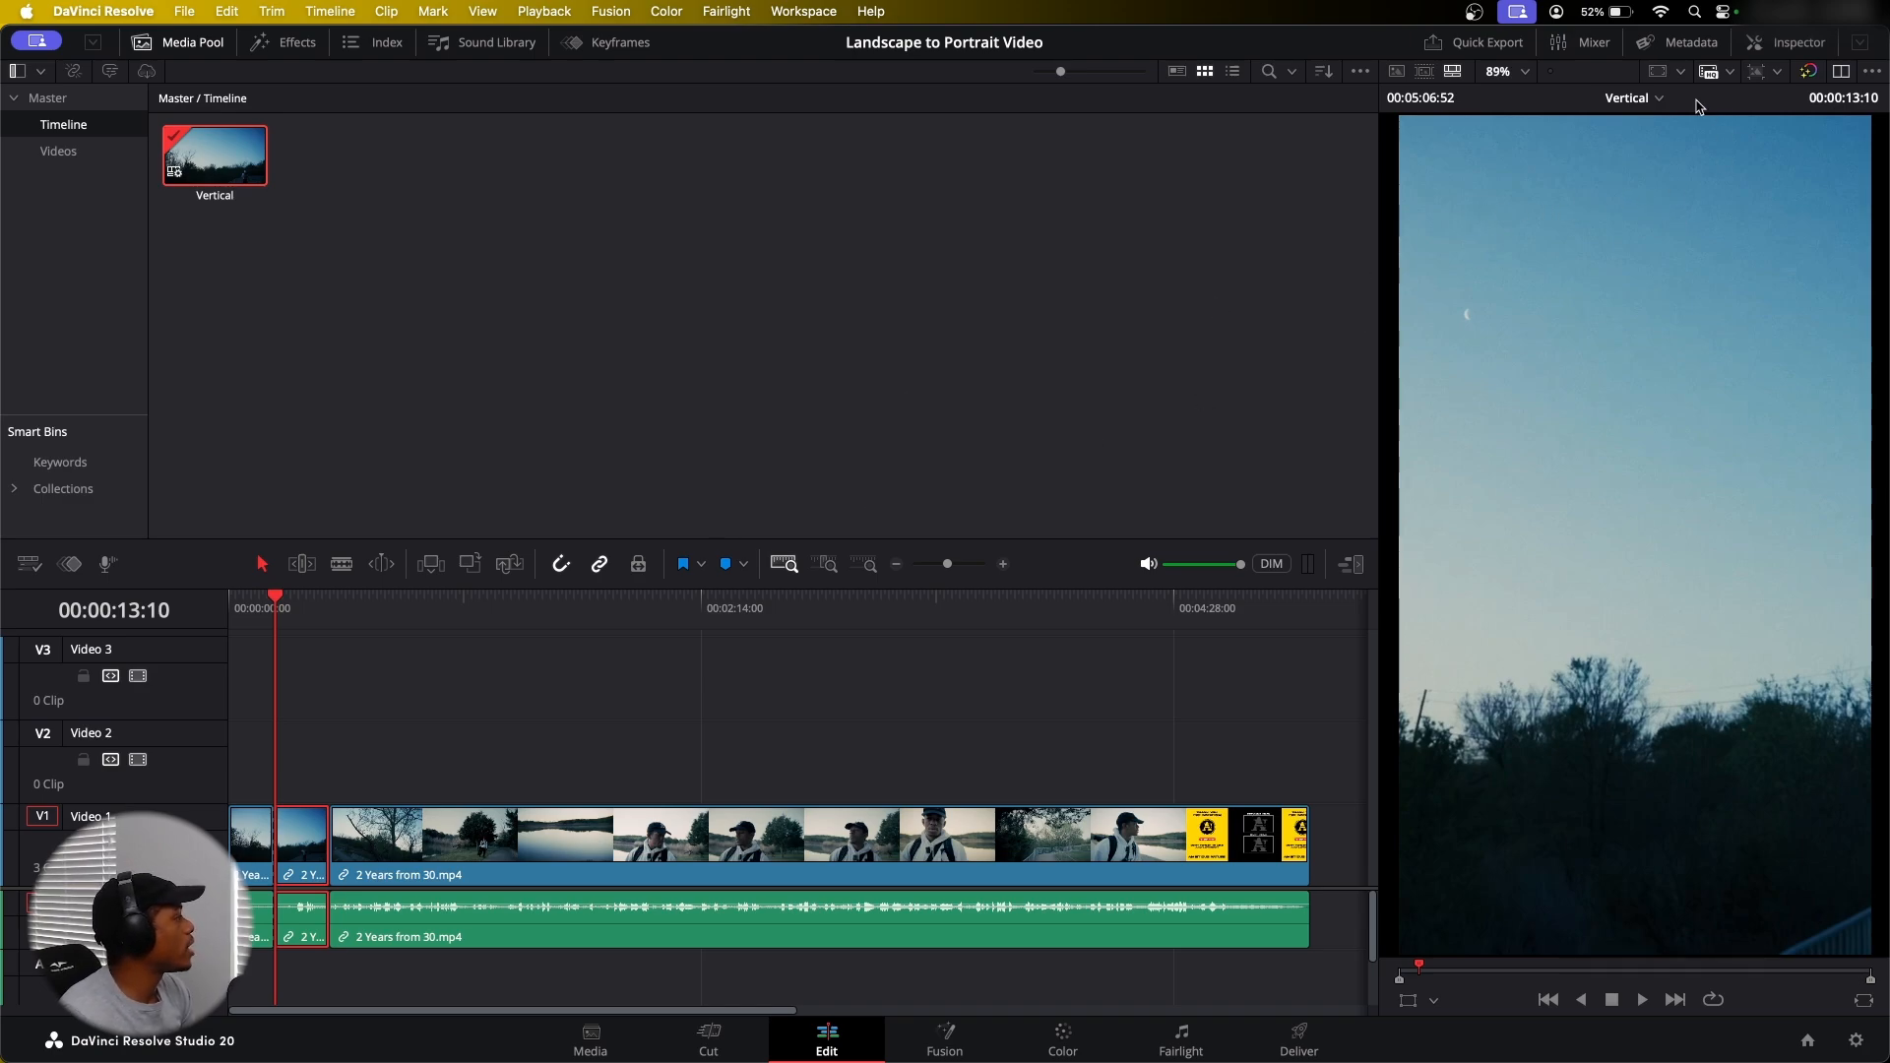
pyautogui.click(1785, 44)
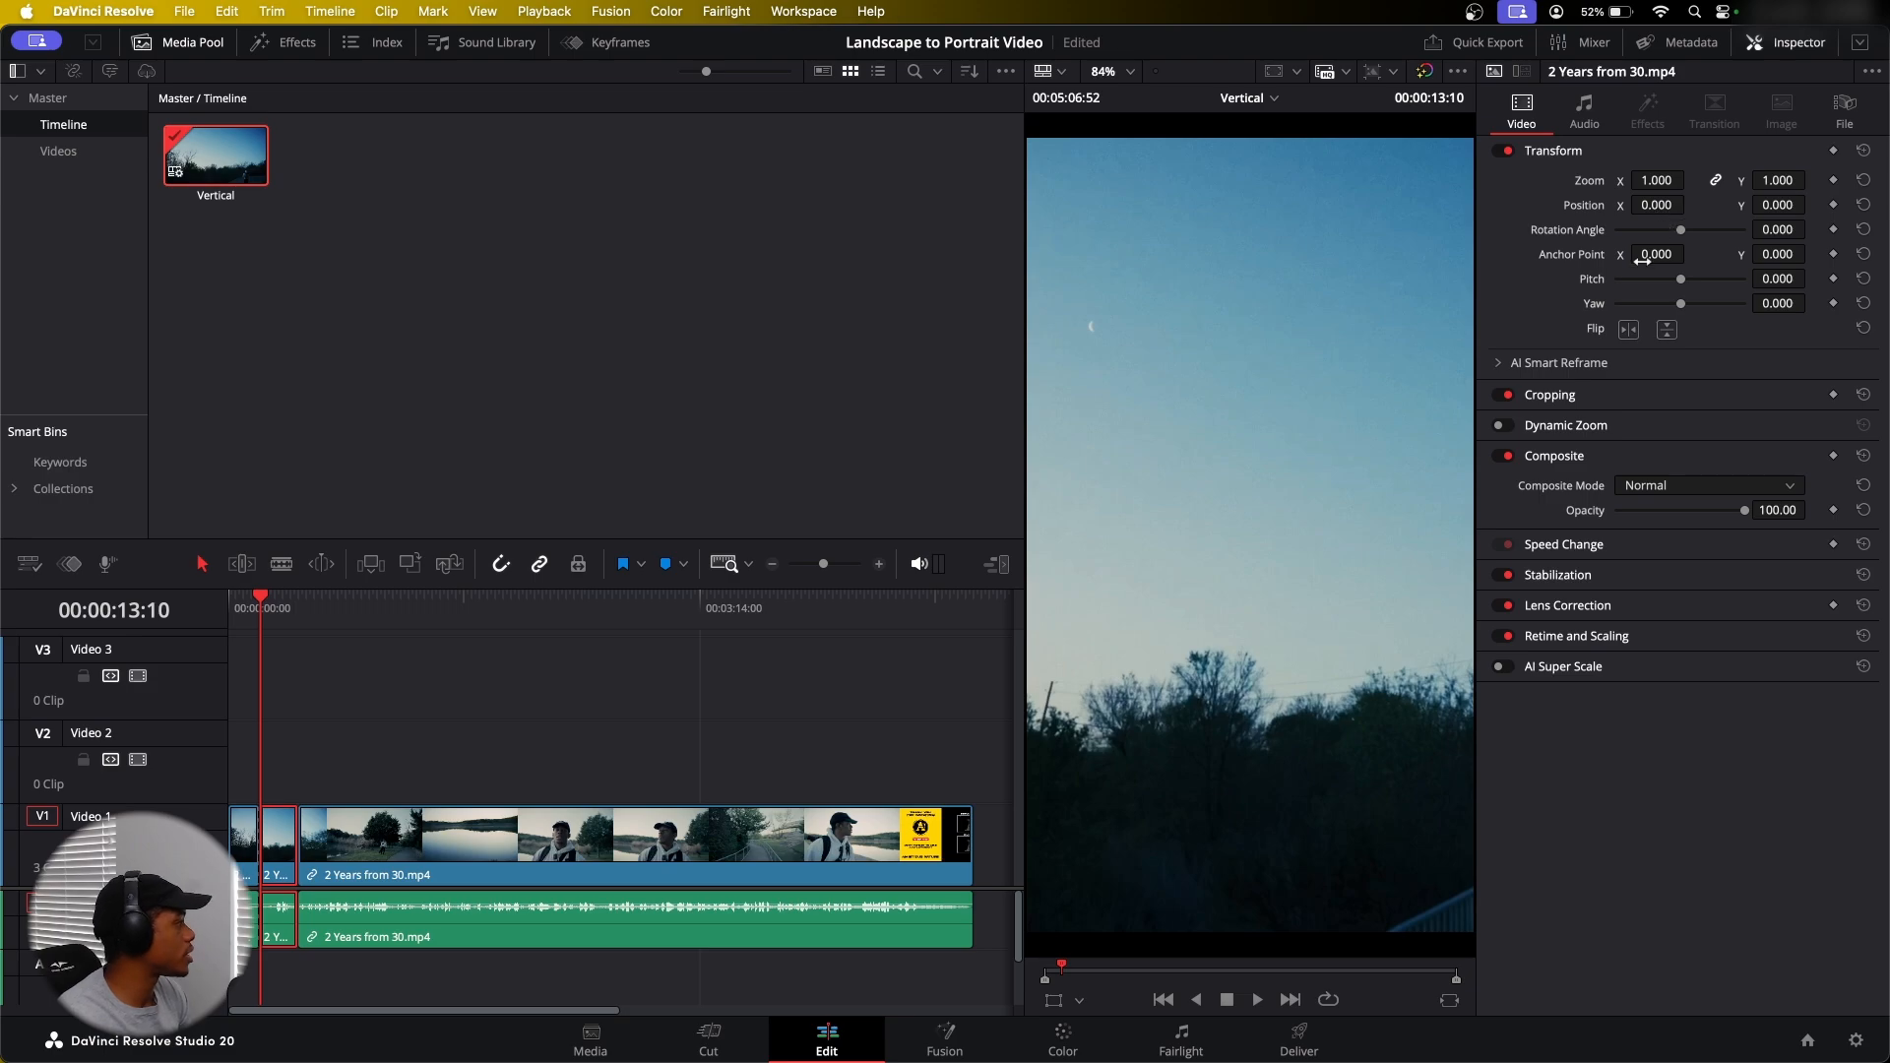
pyautogui.scroll(5, 406, 619)
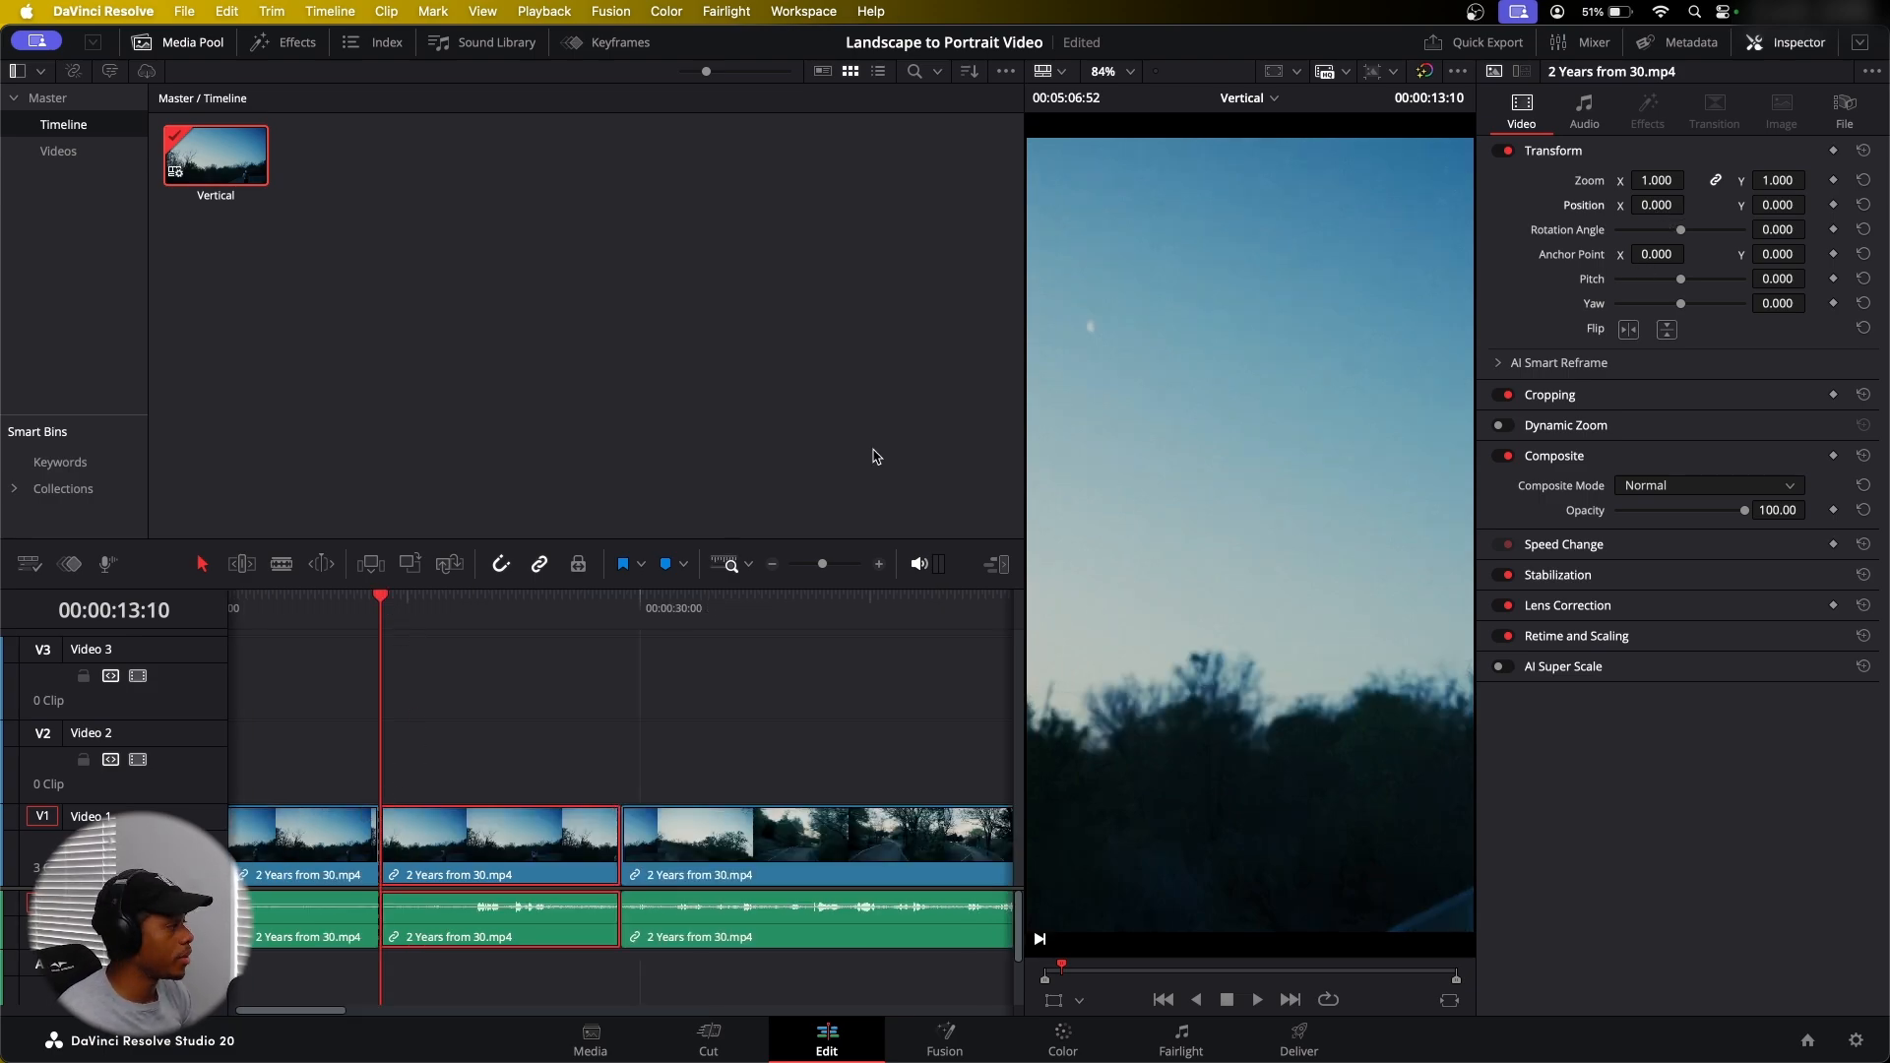
pyautogui.click(1835, 204)
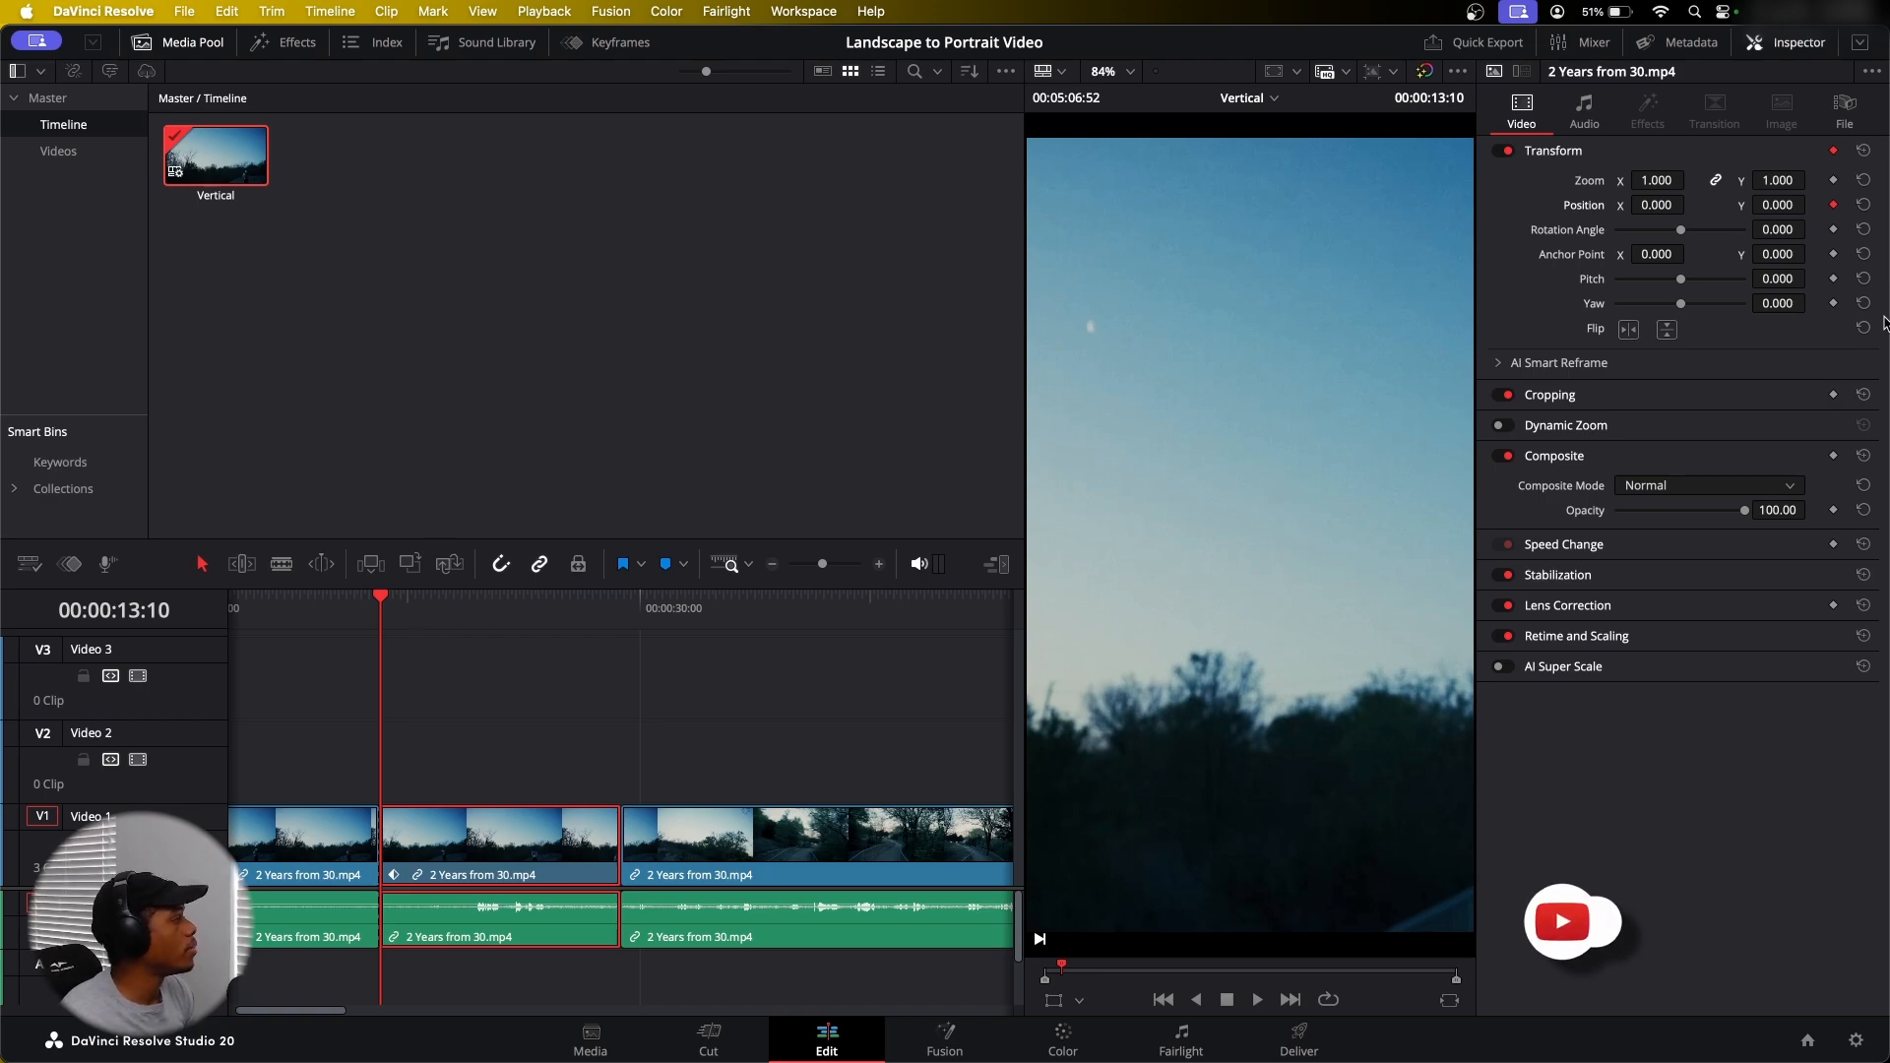
pyautogui.click(406, 596)
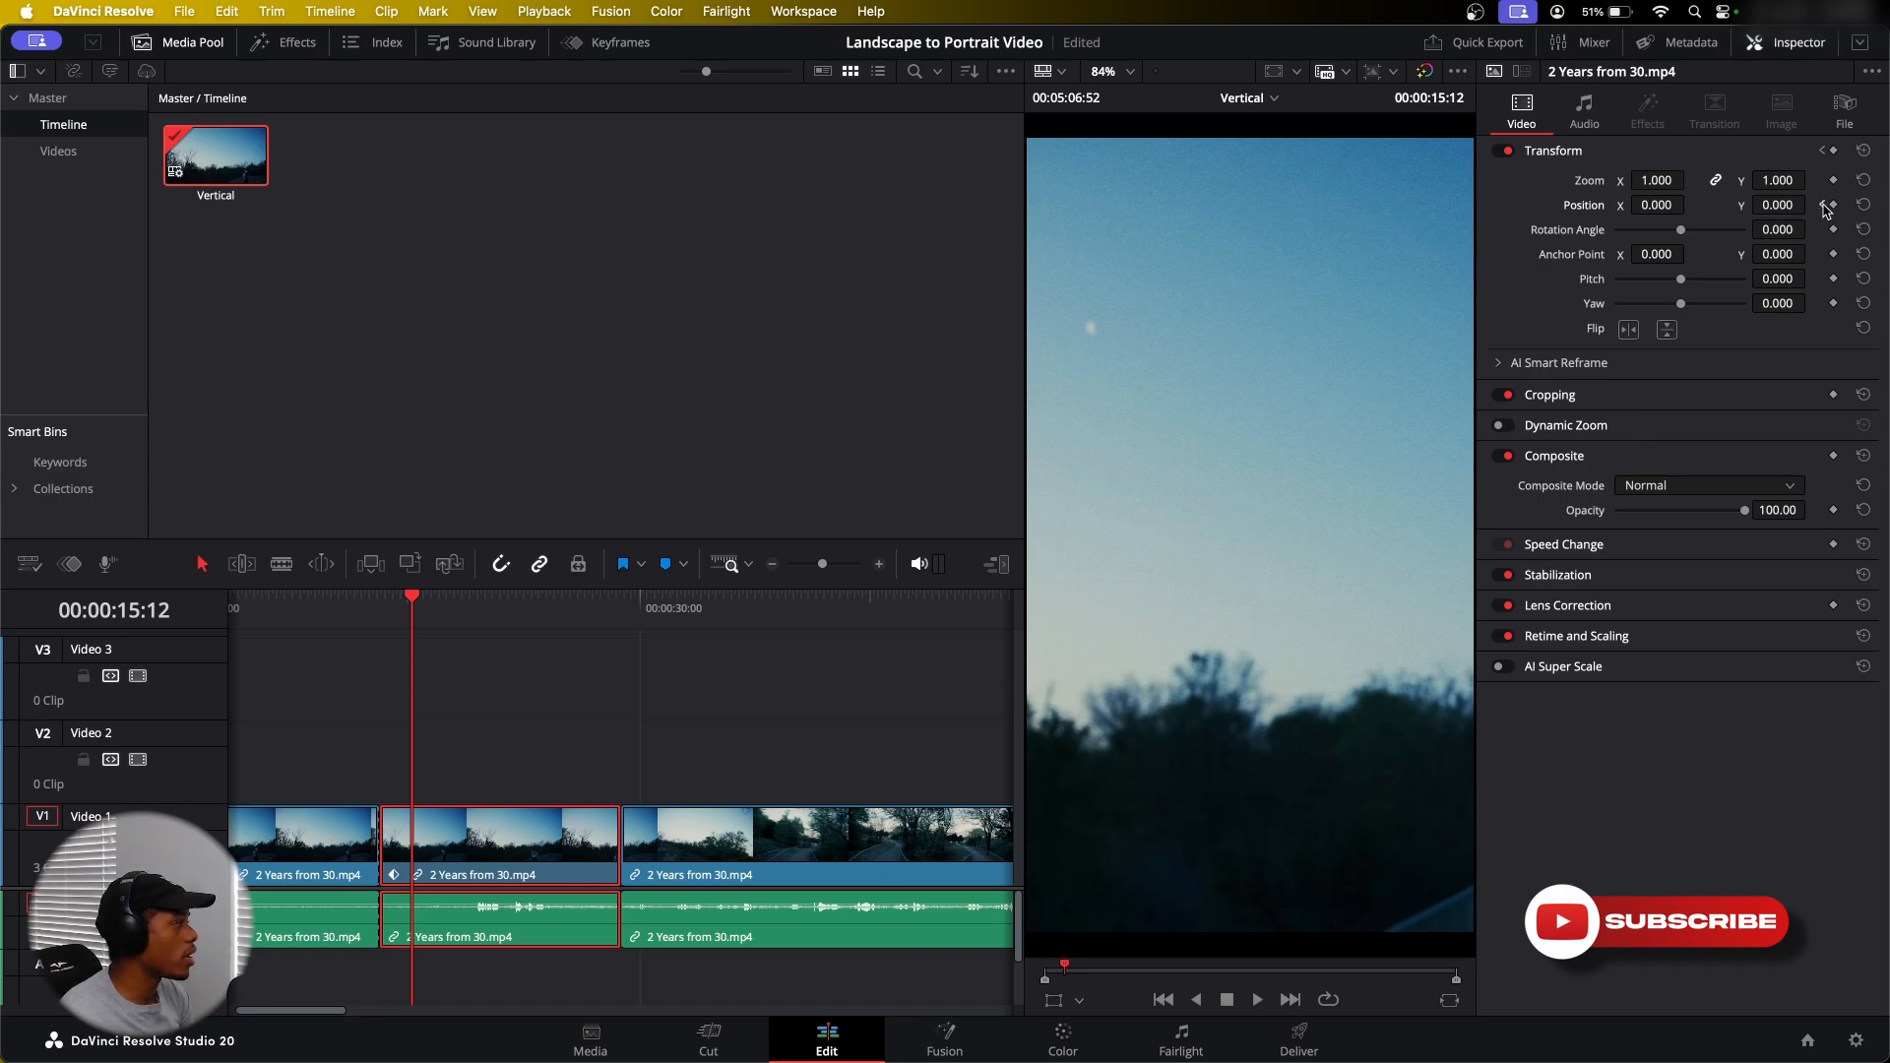
pyautogui.click(1824, 206)
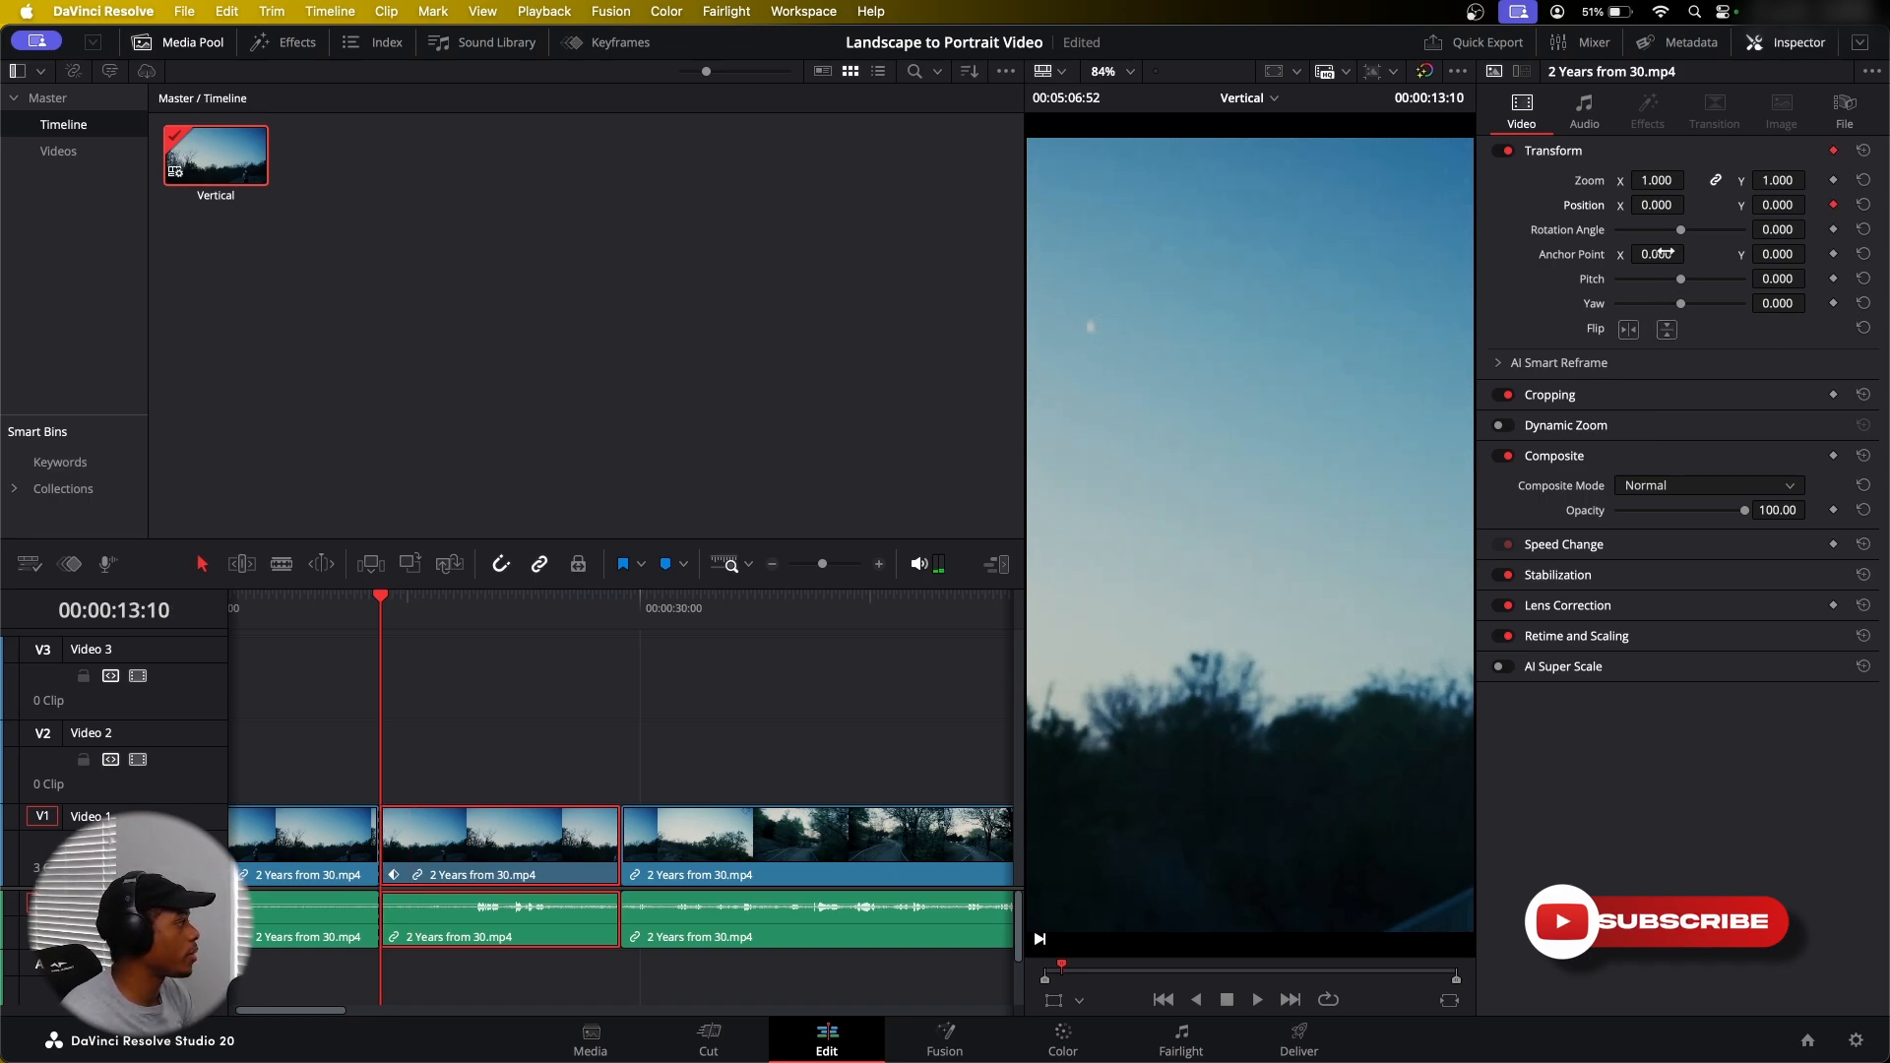
pyautogui.moveTo(1656, 203); pyautogui.dragTo(1690, 205)
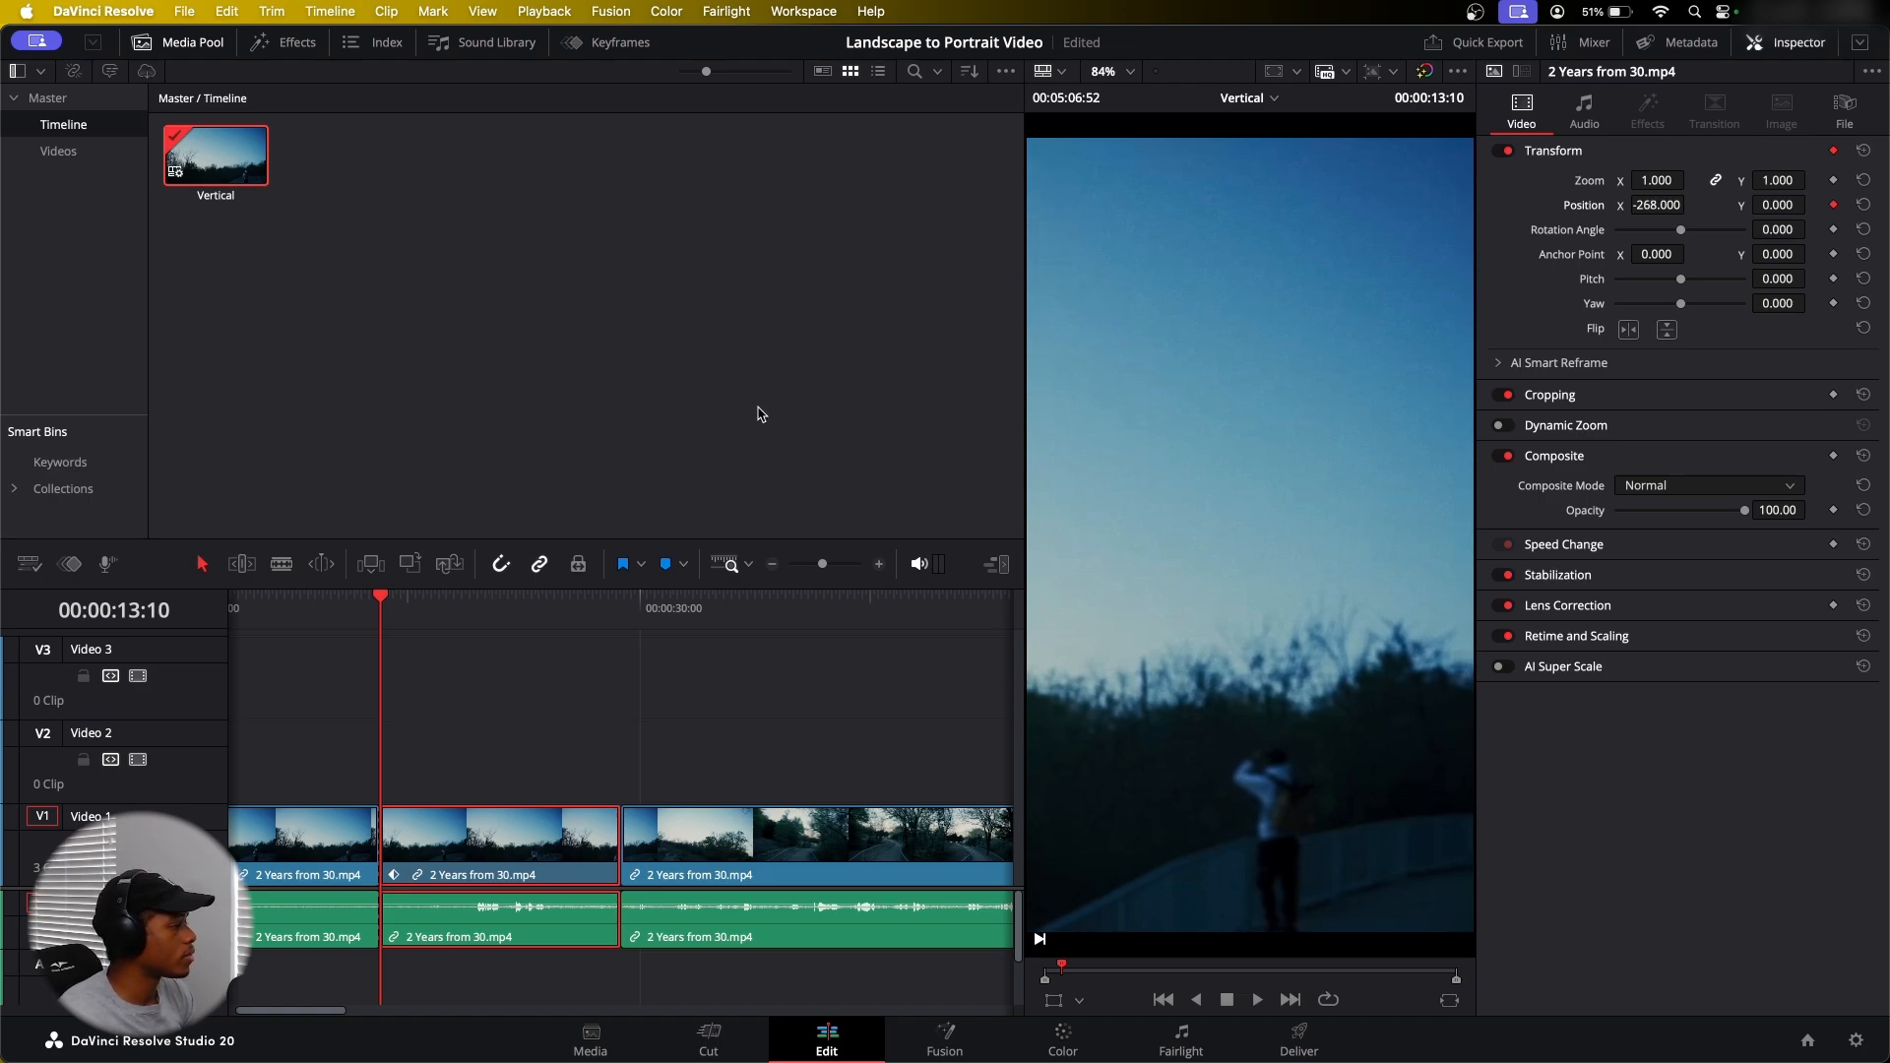
# Add a Position keyframe at 00:00:19:59 in the second segment and set Position X to -175 at 00:00:24:08
pyautogui.moveTo(441, 618); pyautogui.dragTo(486, 638)
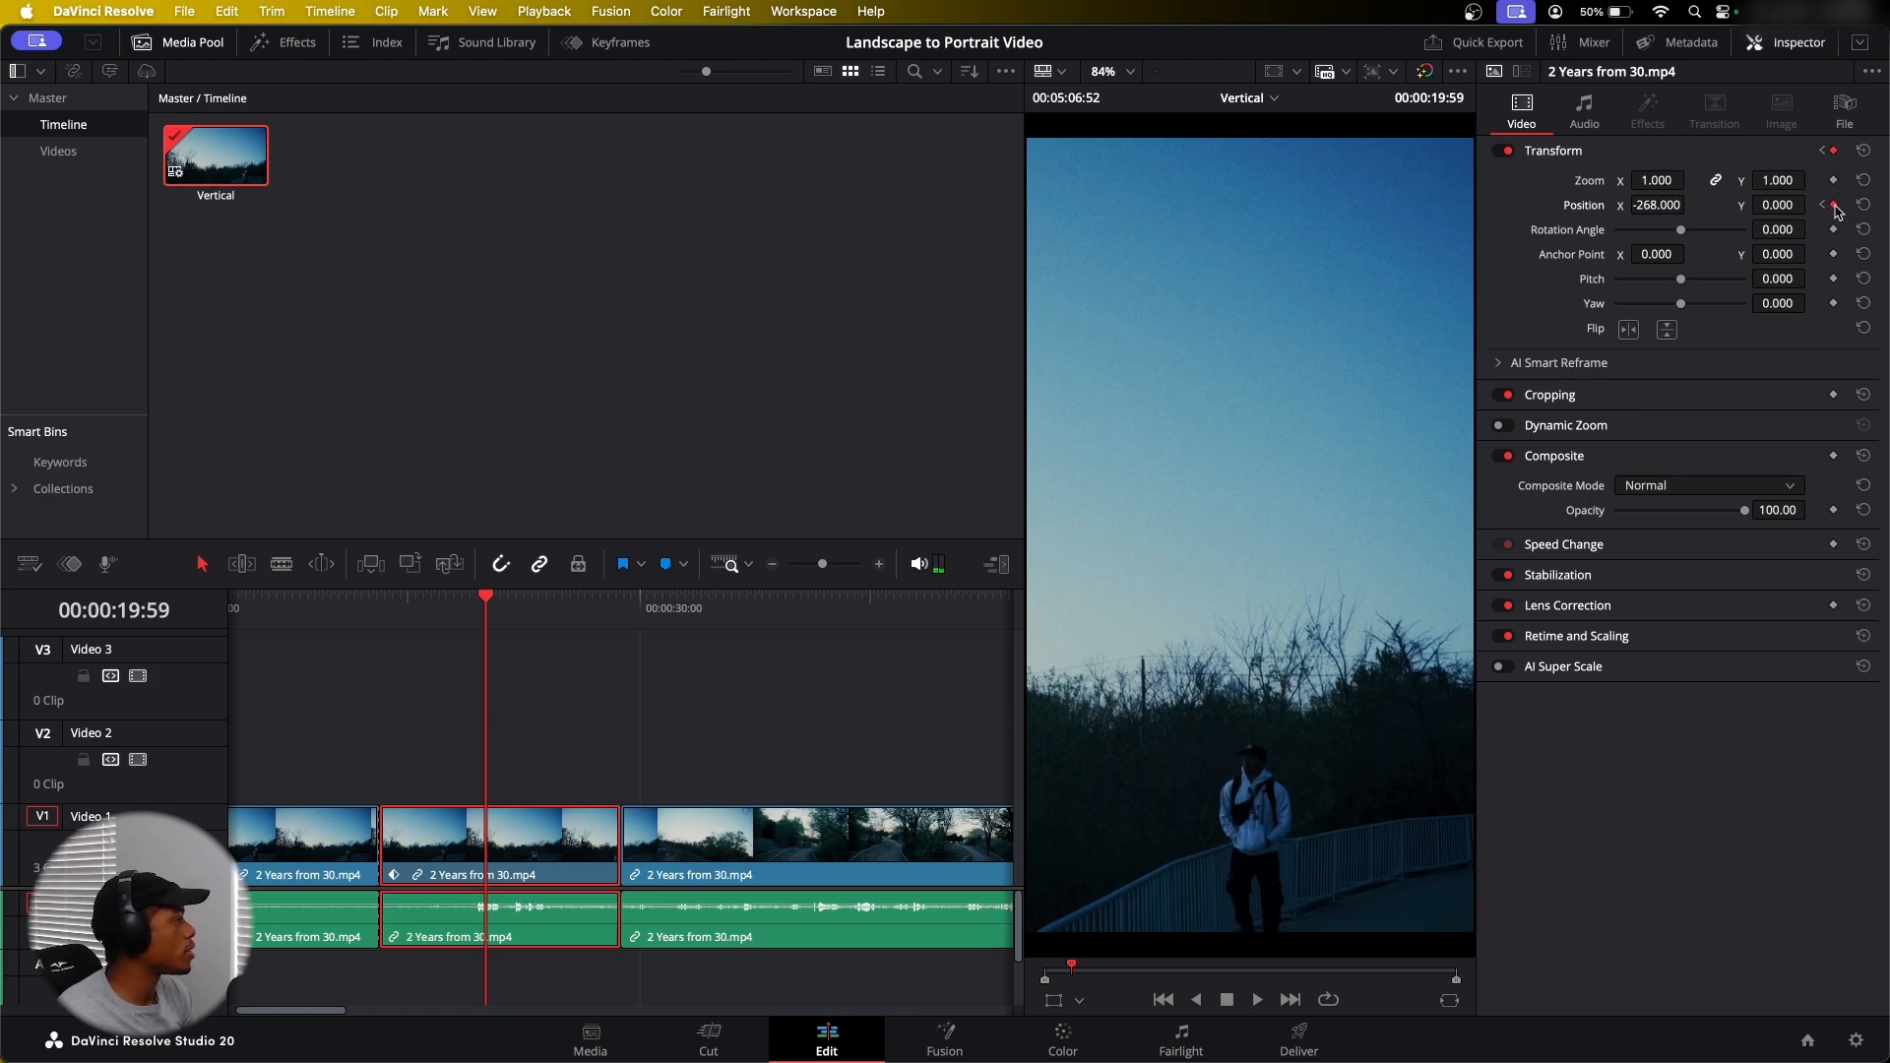
pyautogui.moveTo(488, 630); pyautogui.dragTo(552, 644)
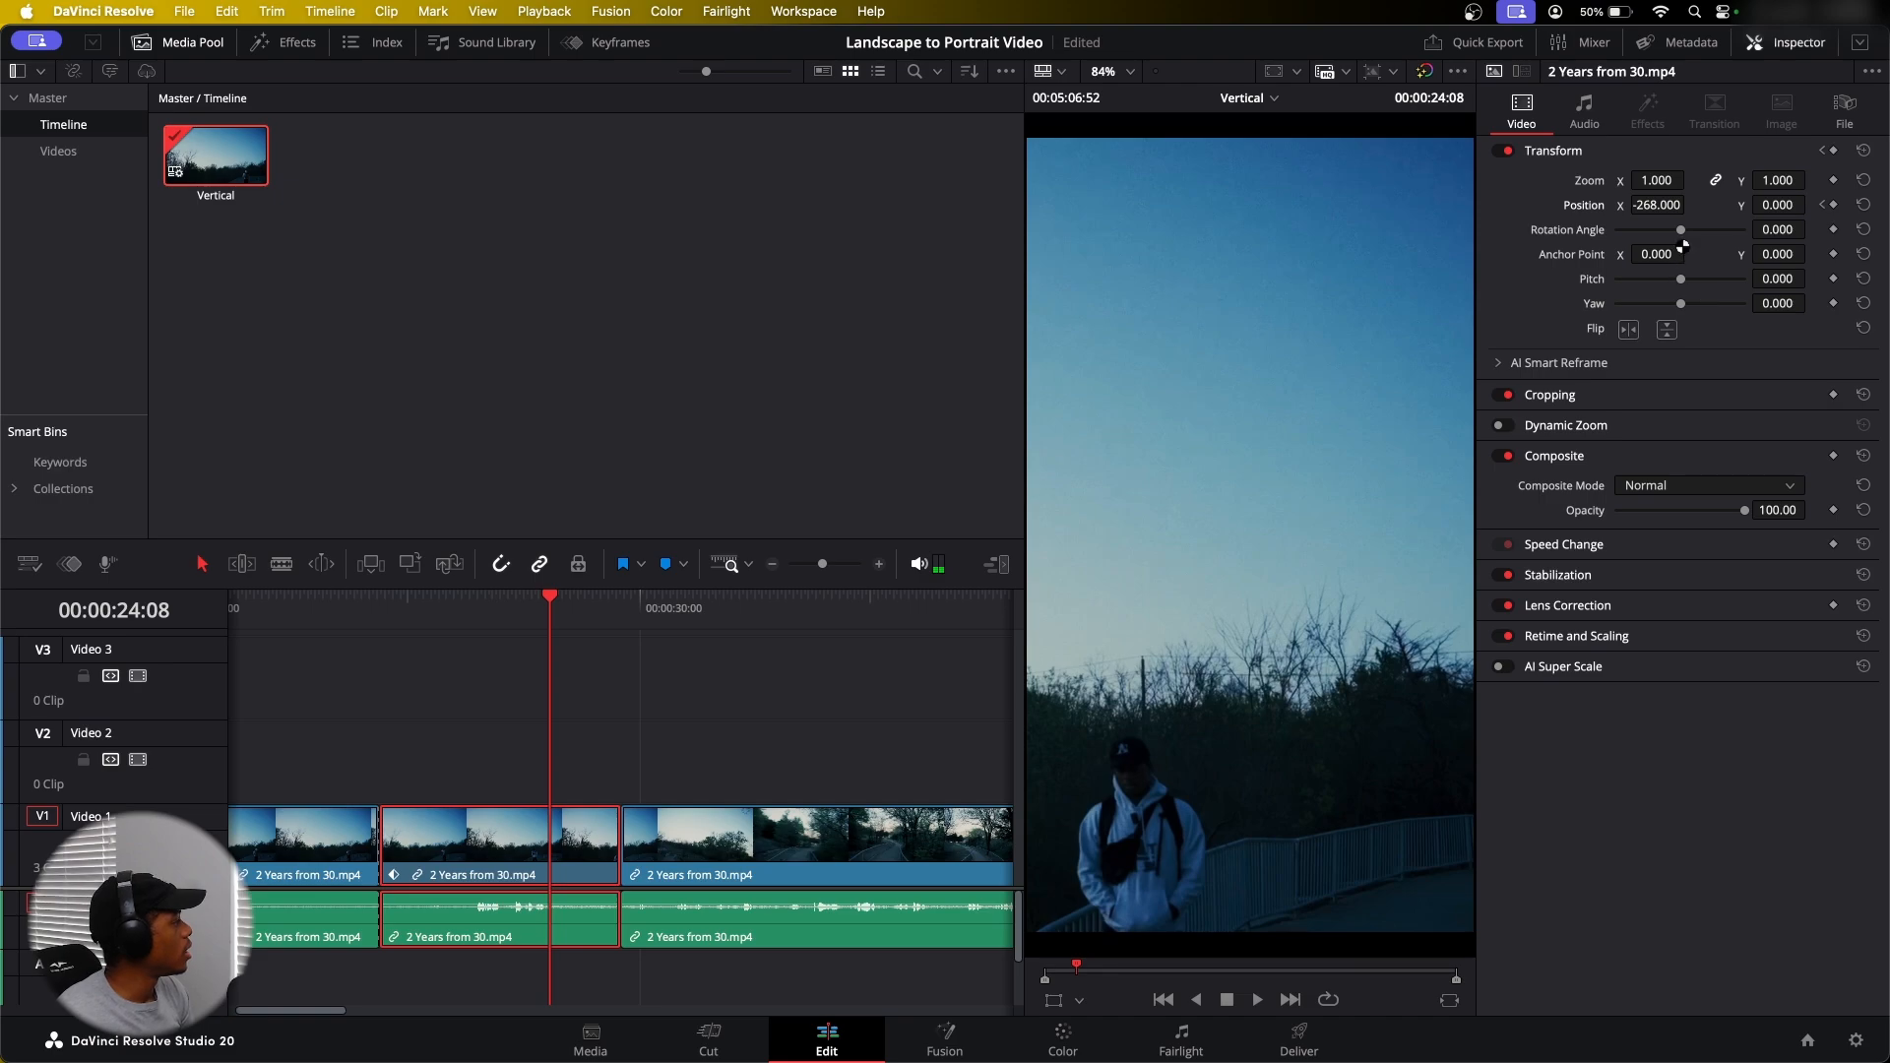
pyautogui.moveTo(1664, 205)
pyautogui.mouseDown()
pyautogui.moveTo(1681, 204)
pyautogui.moveTo(1658, 204)
pyautogui.mouseUp()
# Keyframe the second segment's Position X at 104 at 00:00:27:16 and at 155 at the end of the shot
pyautogui.moveTo(580, 615); pyautogui.dragTo(597, 630)
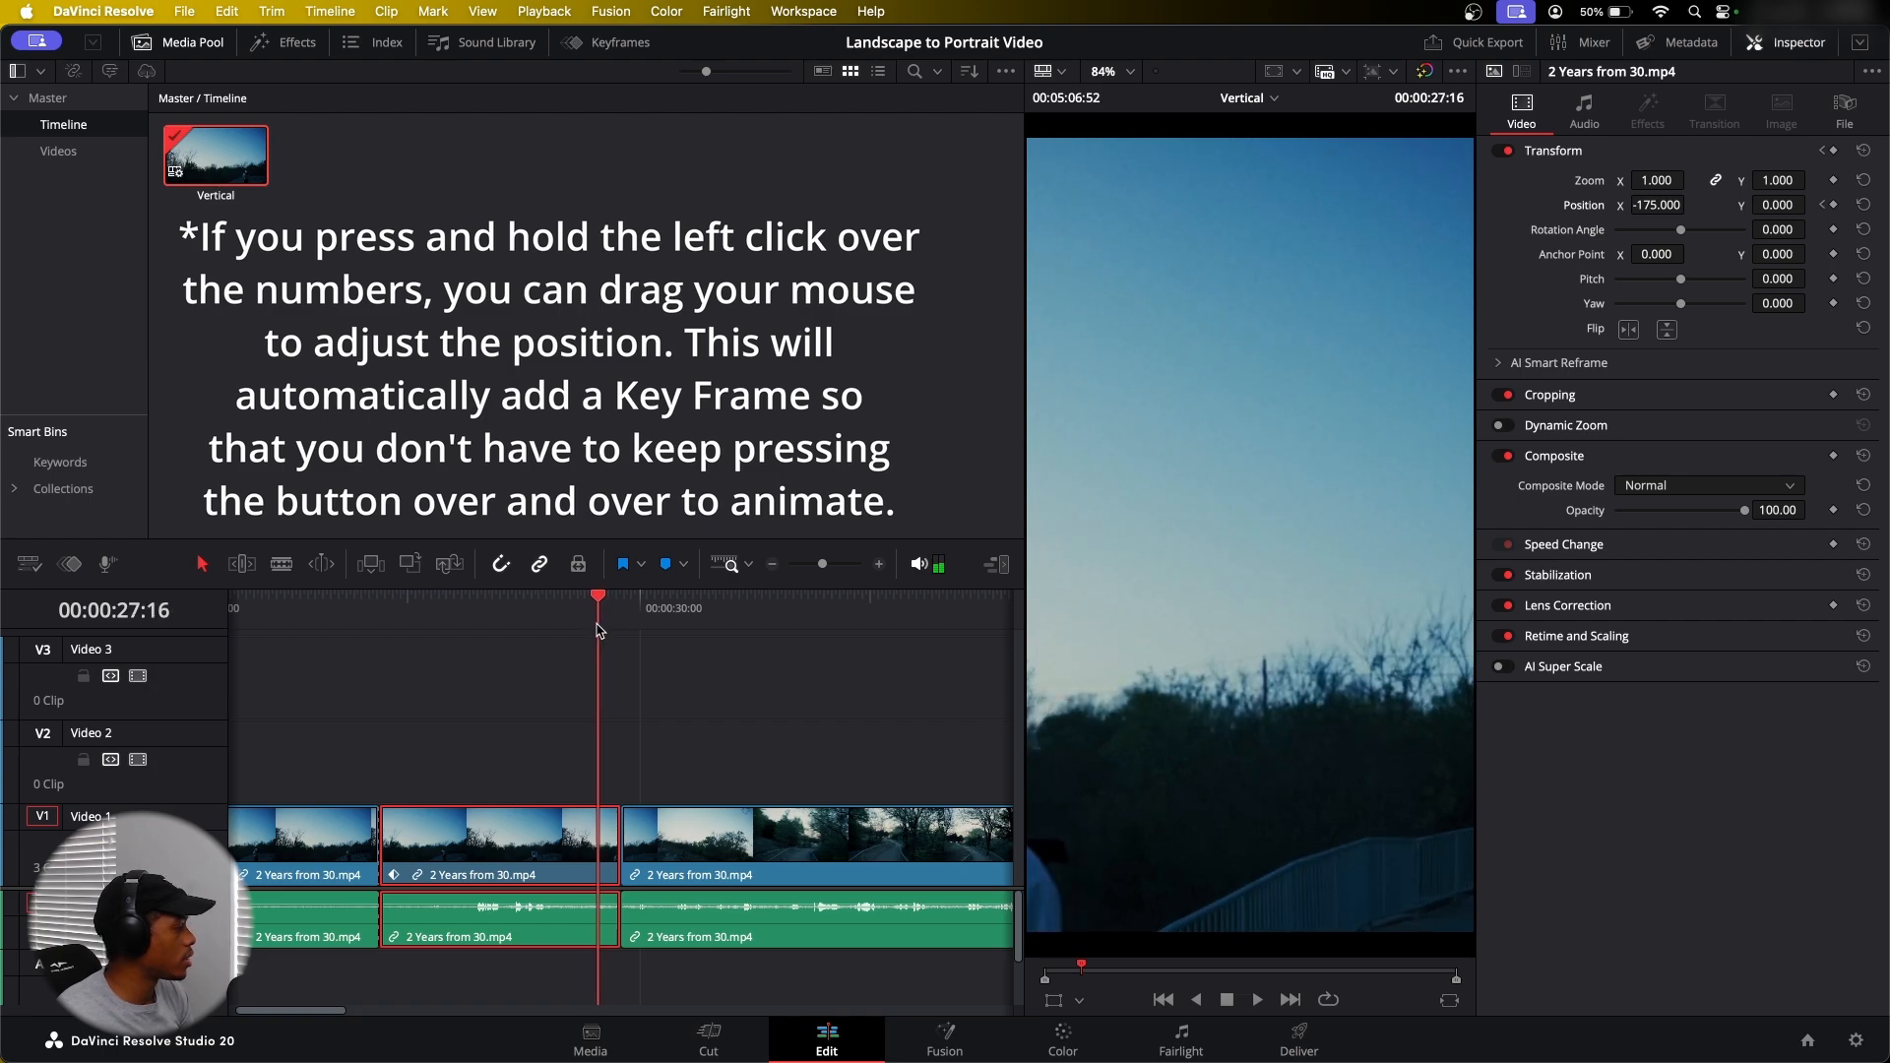
pyautogui.moveTo(1662, 205)
pyautogui.mouseDown()
pyautogui.moveTo(1708, 203)
pyautogui.moveTo(1666, 205)
pyautogui.mouseUp()
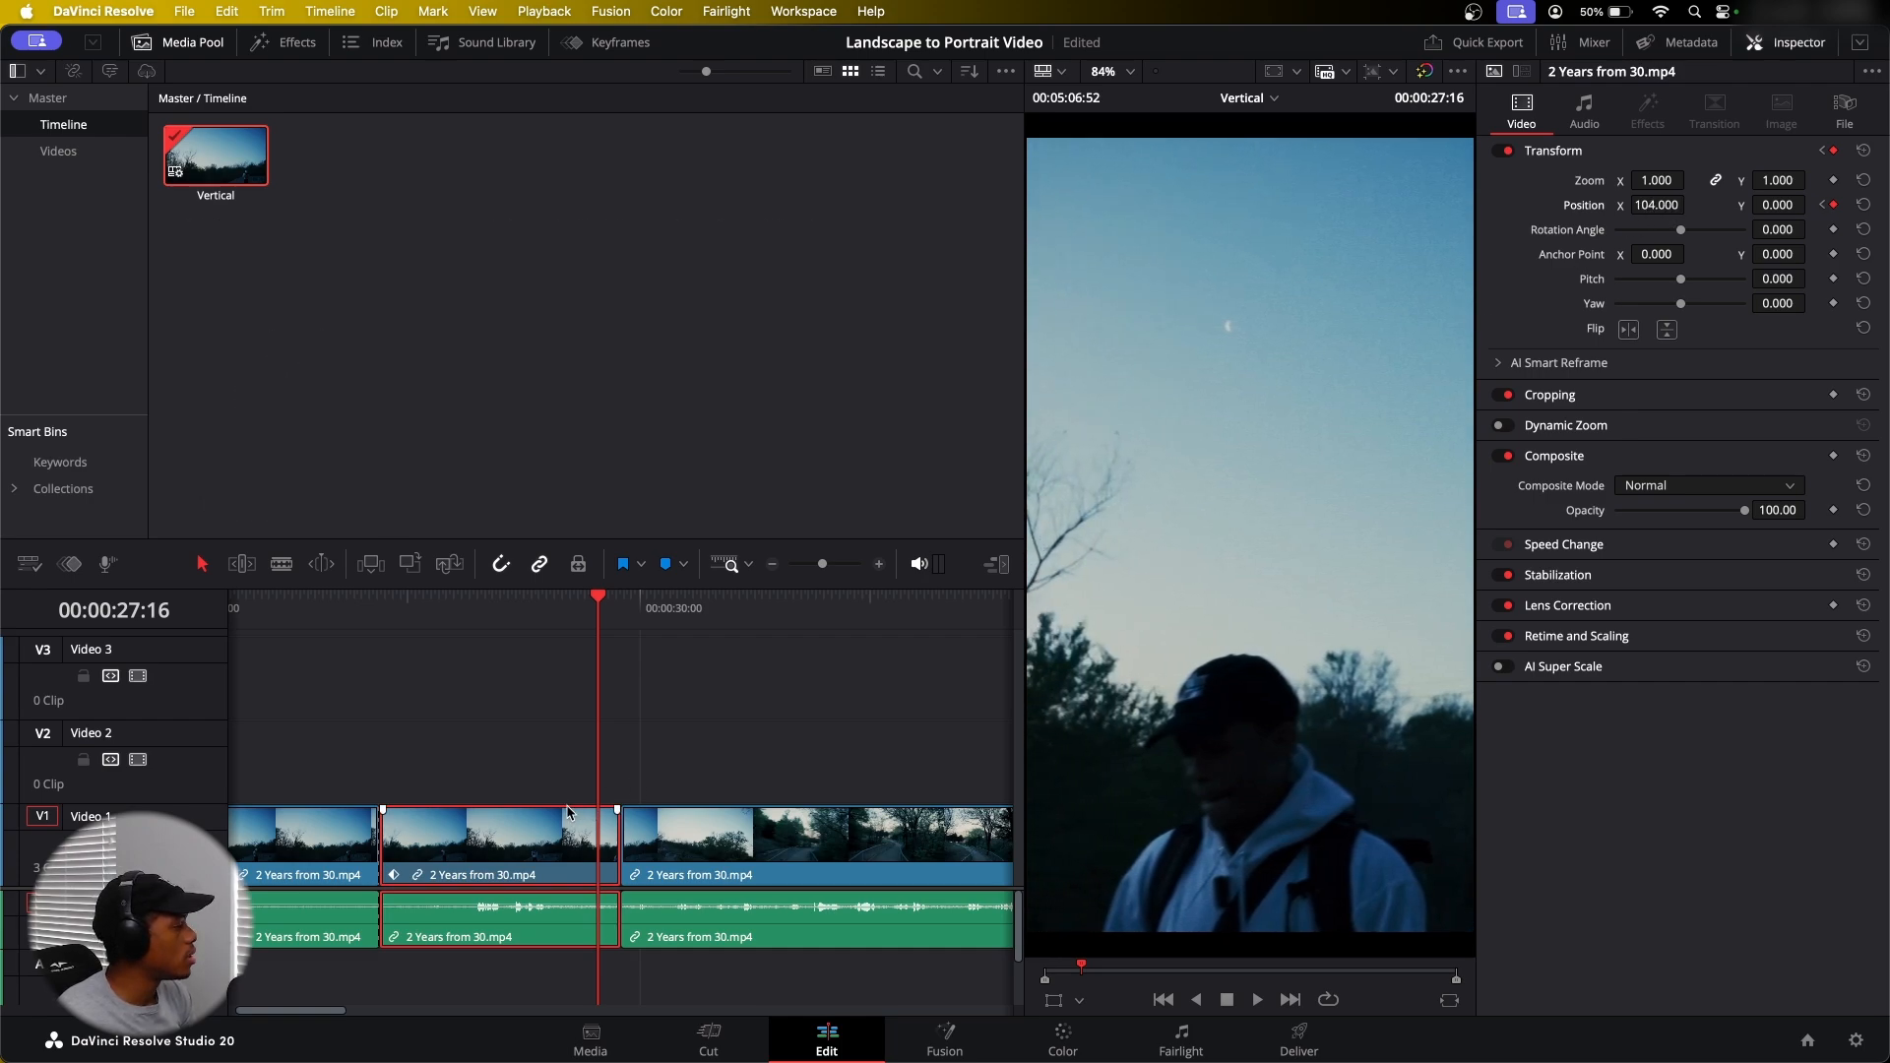
pyautogui.click(621, 609)
pyautogui.moveTo(611, 609); pyautogui.dragTo(611, 631)
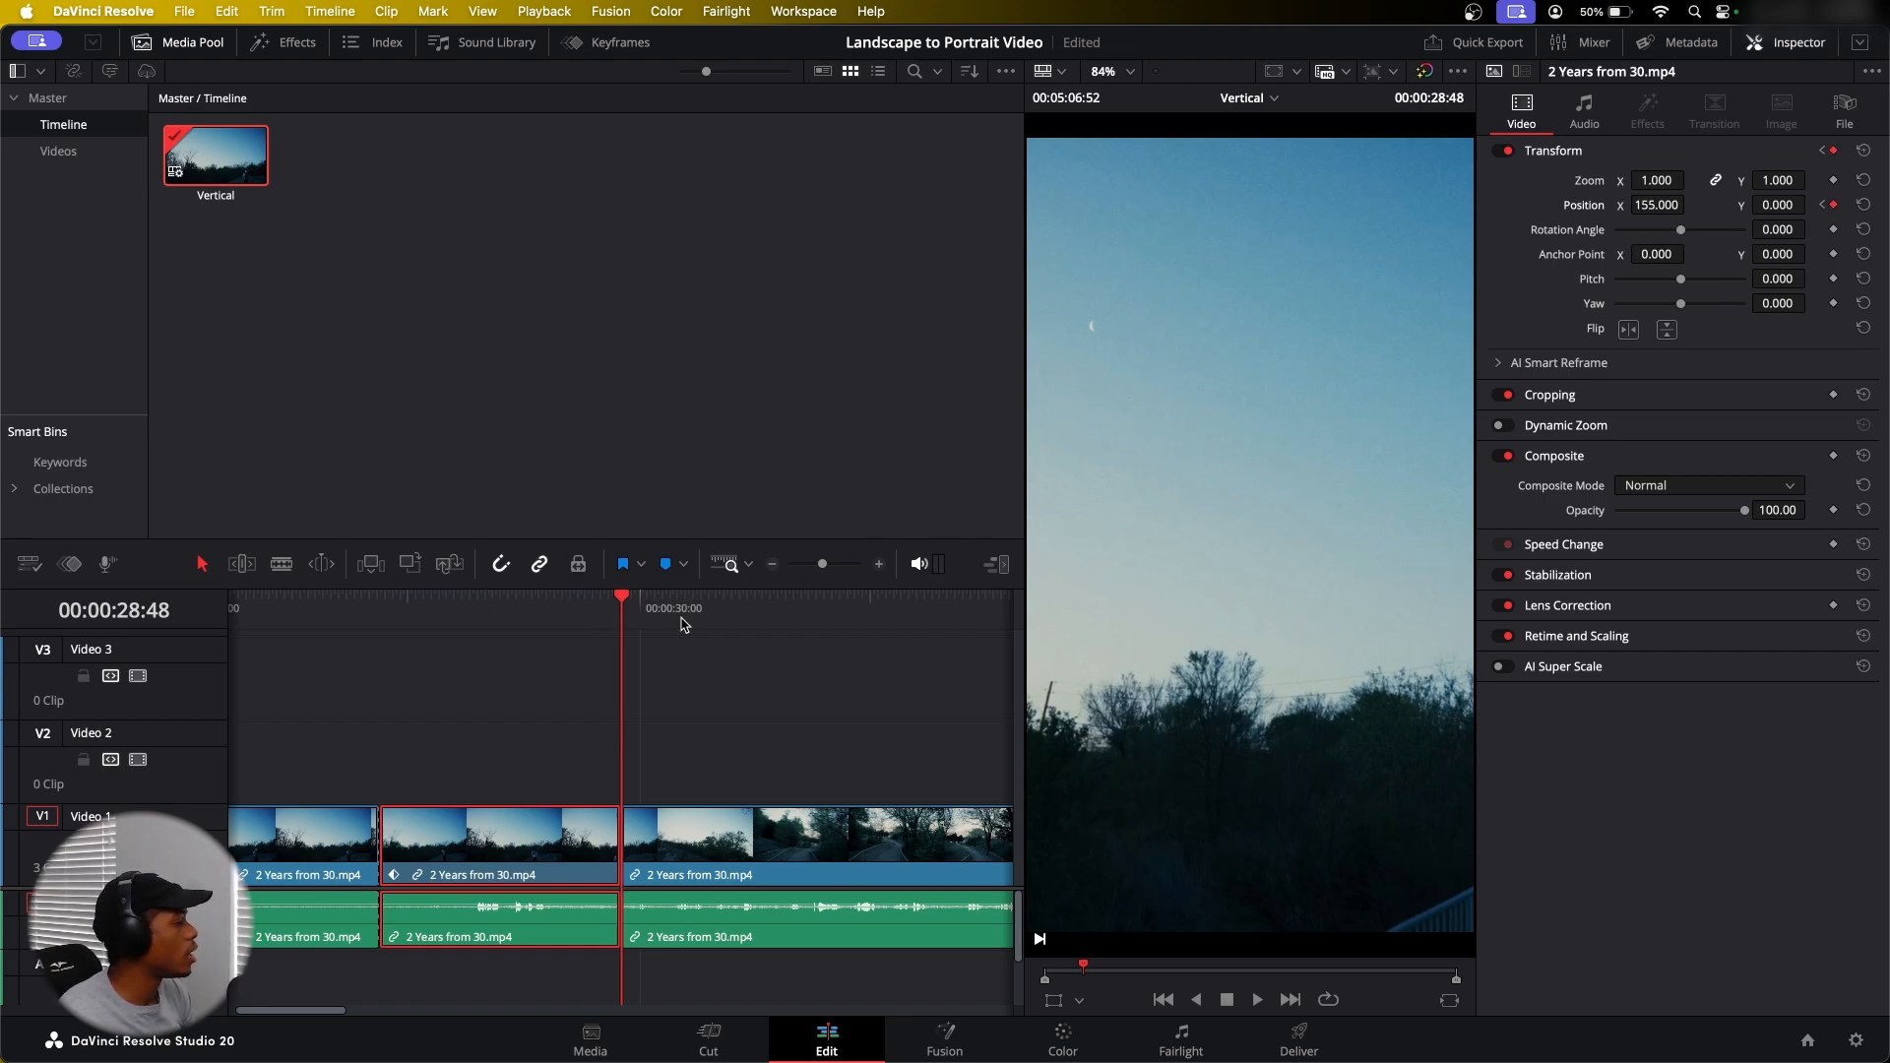
# Play the second segment from its first Position keyframe to check that the subject stays framed
pyautogui.click(1823, 204)
pyautogui.click(1824, 204)
pyautogui.click(1823, 206)
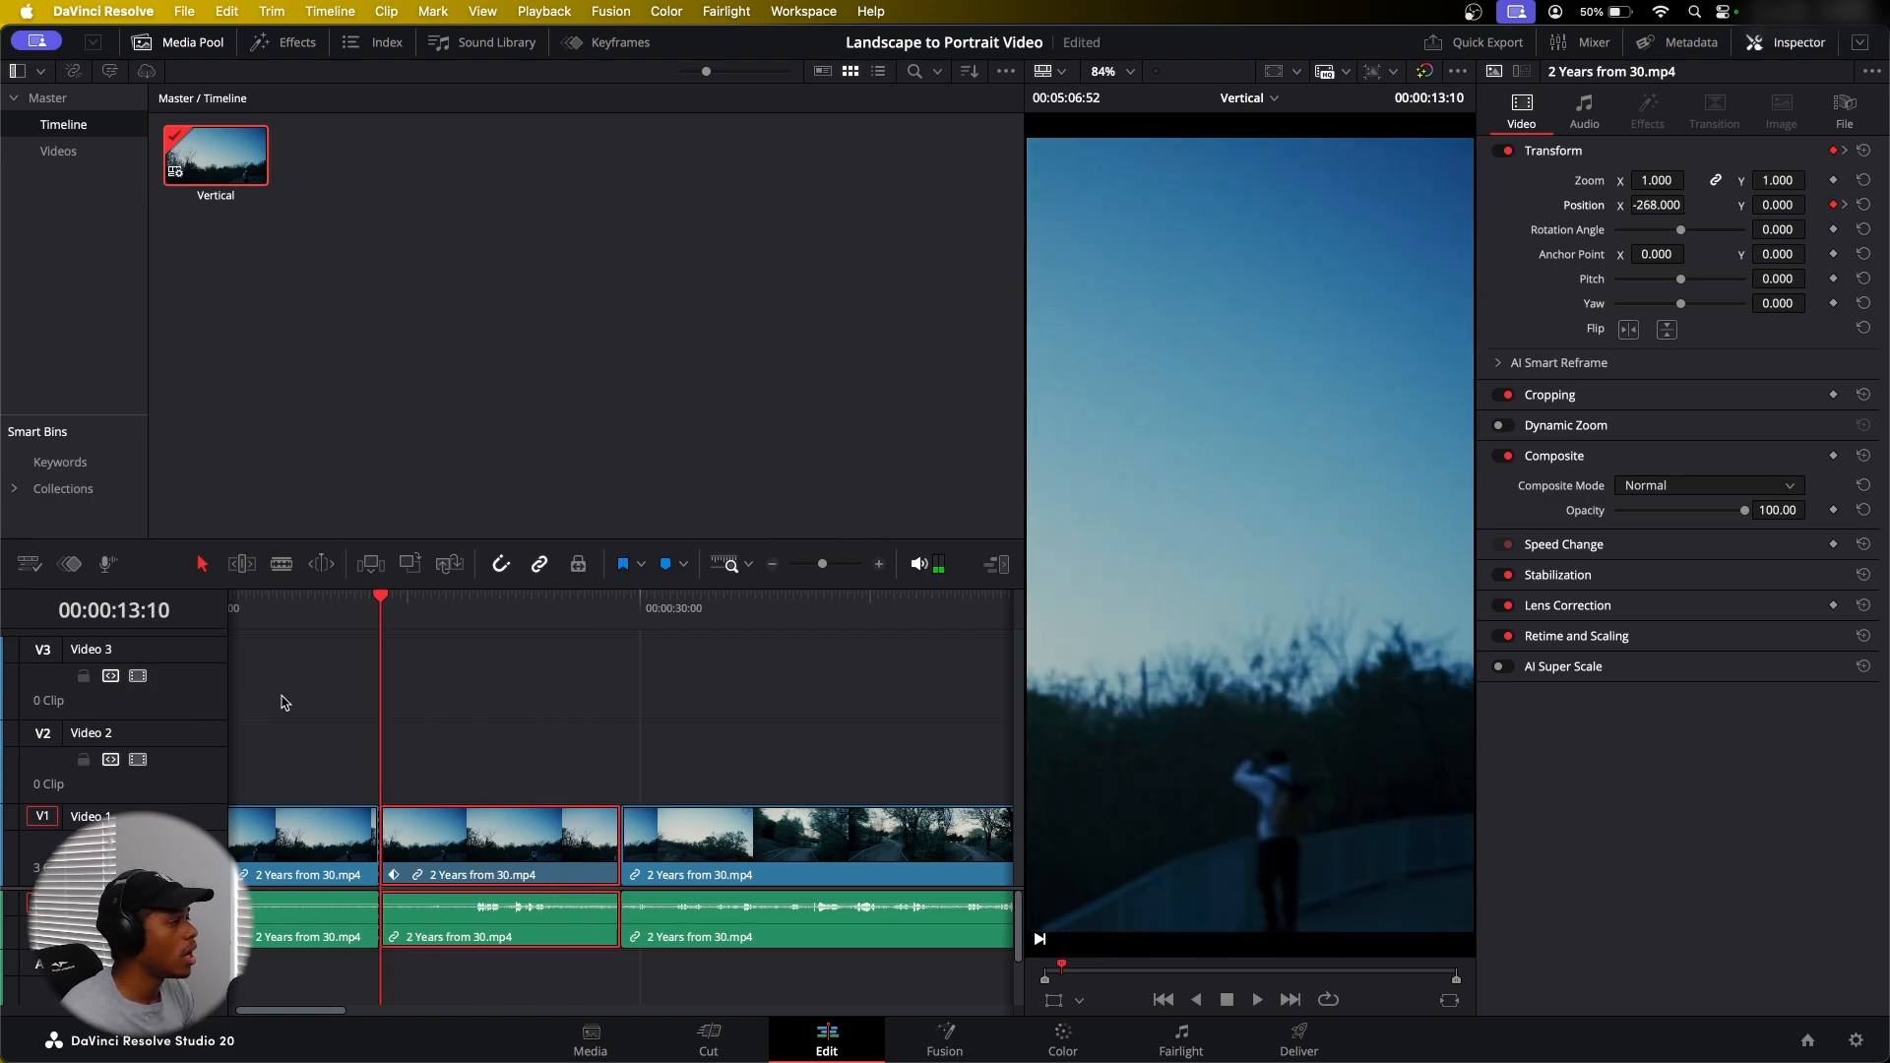
pyautogui.press('space')
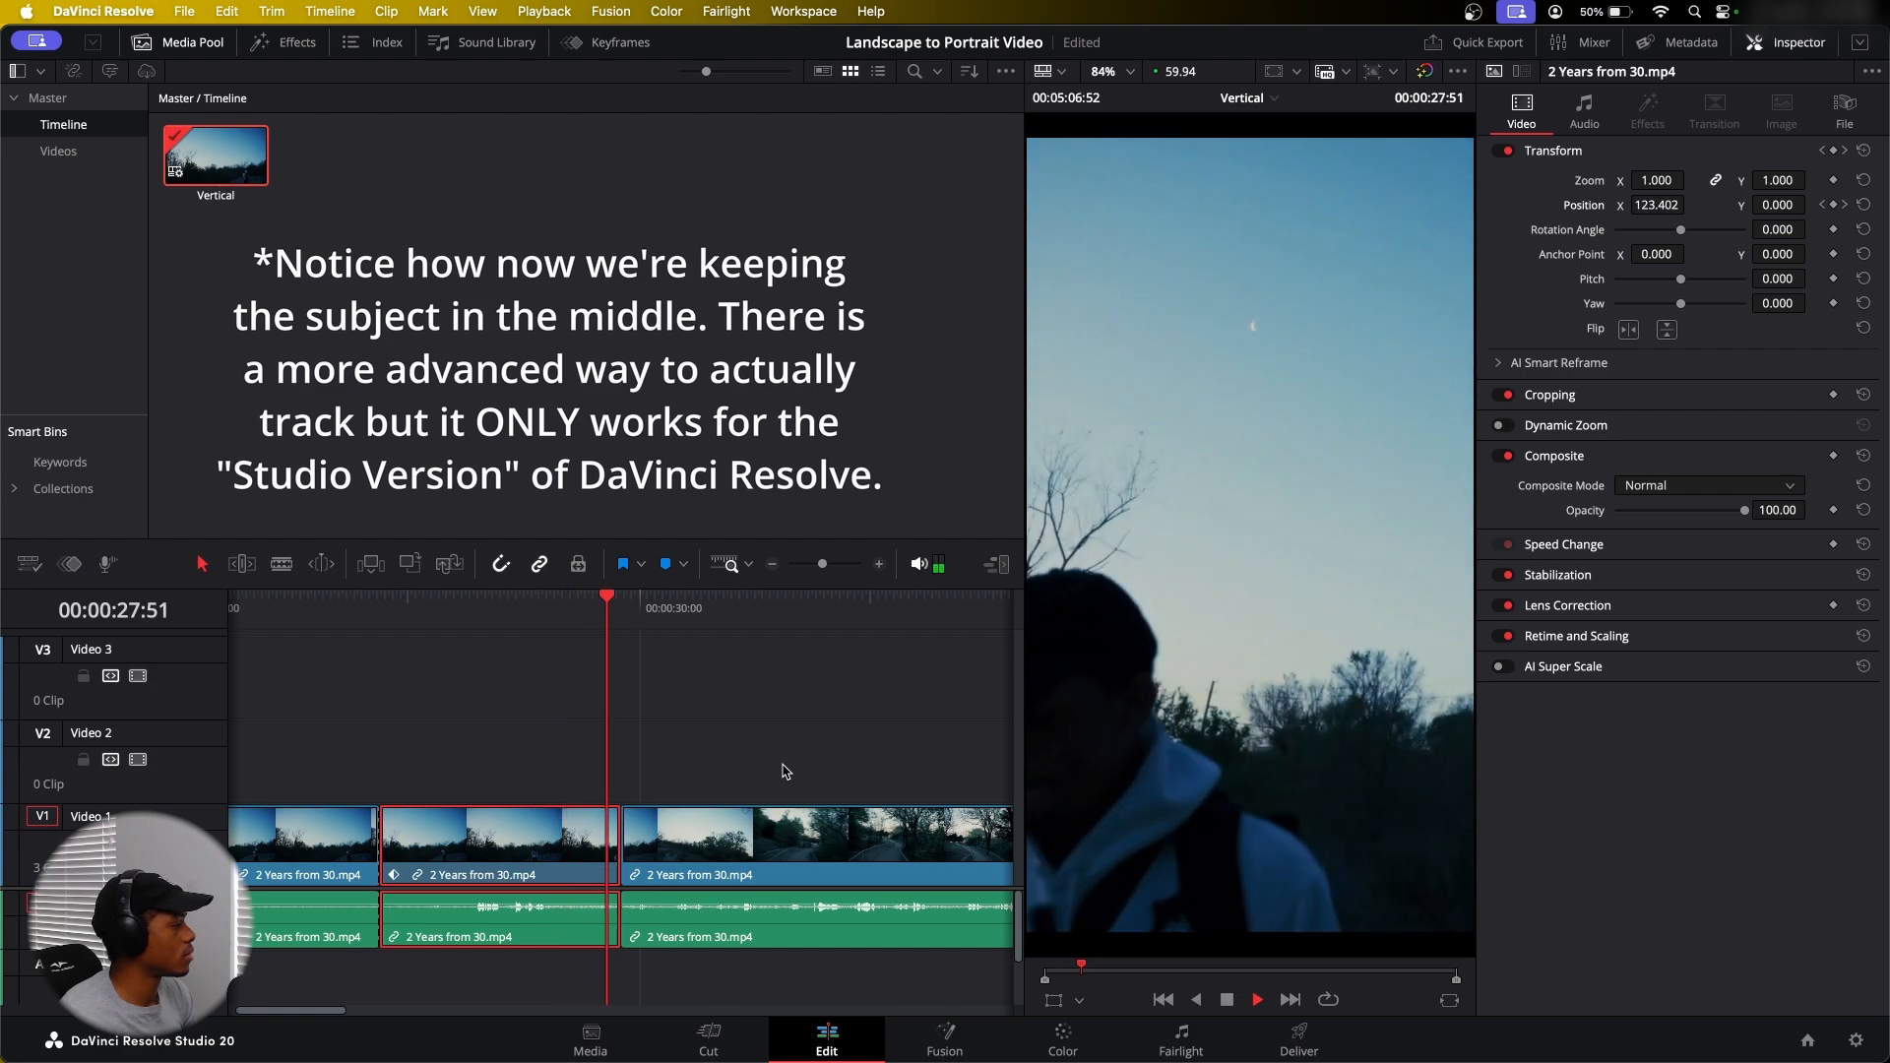
pyautogui.press('space')
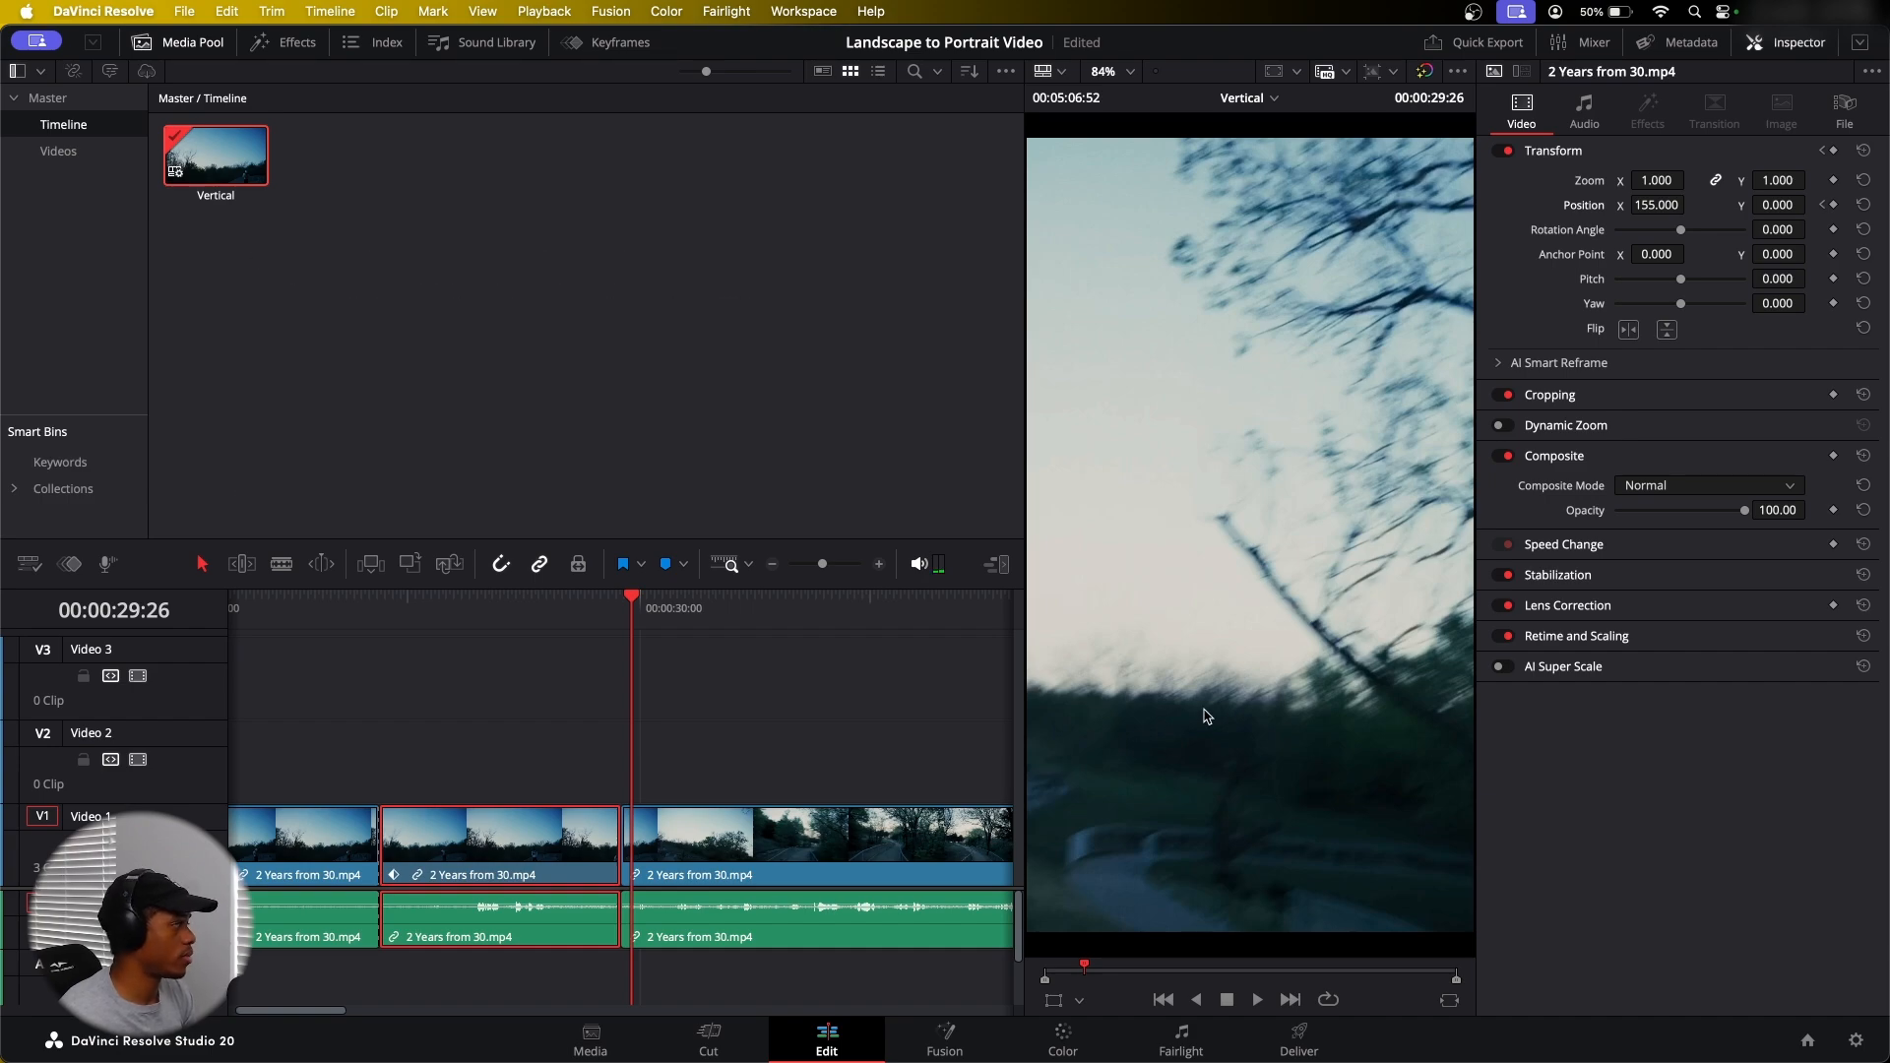
# Smooth the Position X keyframes at 00:00:24:08 and 00:00:27:16 on the Keyframe Editor curve and play the shot back
pyautogui.moveTo(510, 635); pyautogui.dragTo(530, 640)
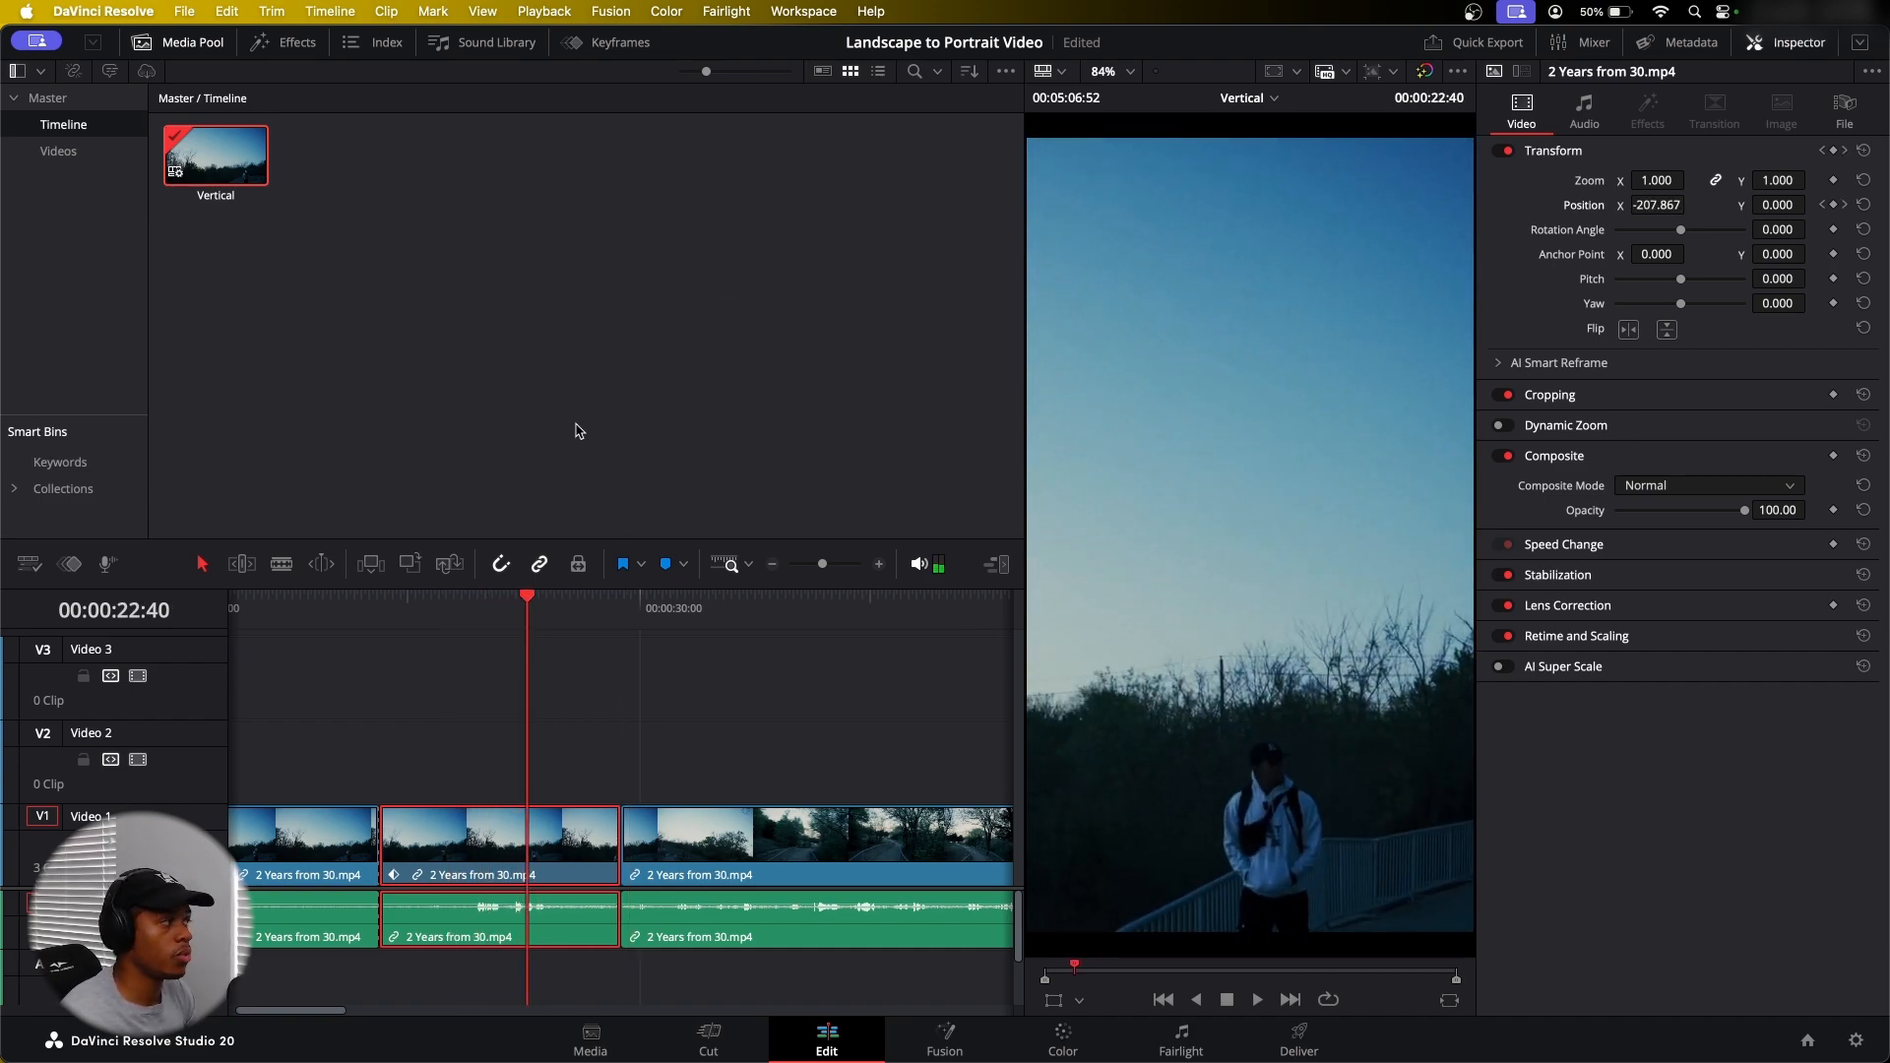
pyautogui.click(616, 43)
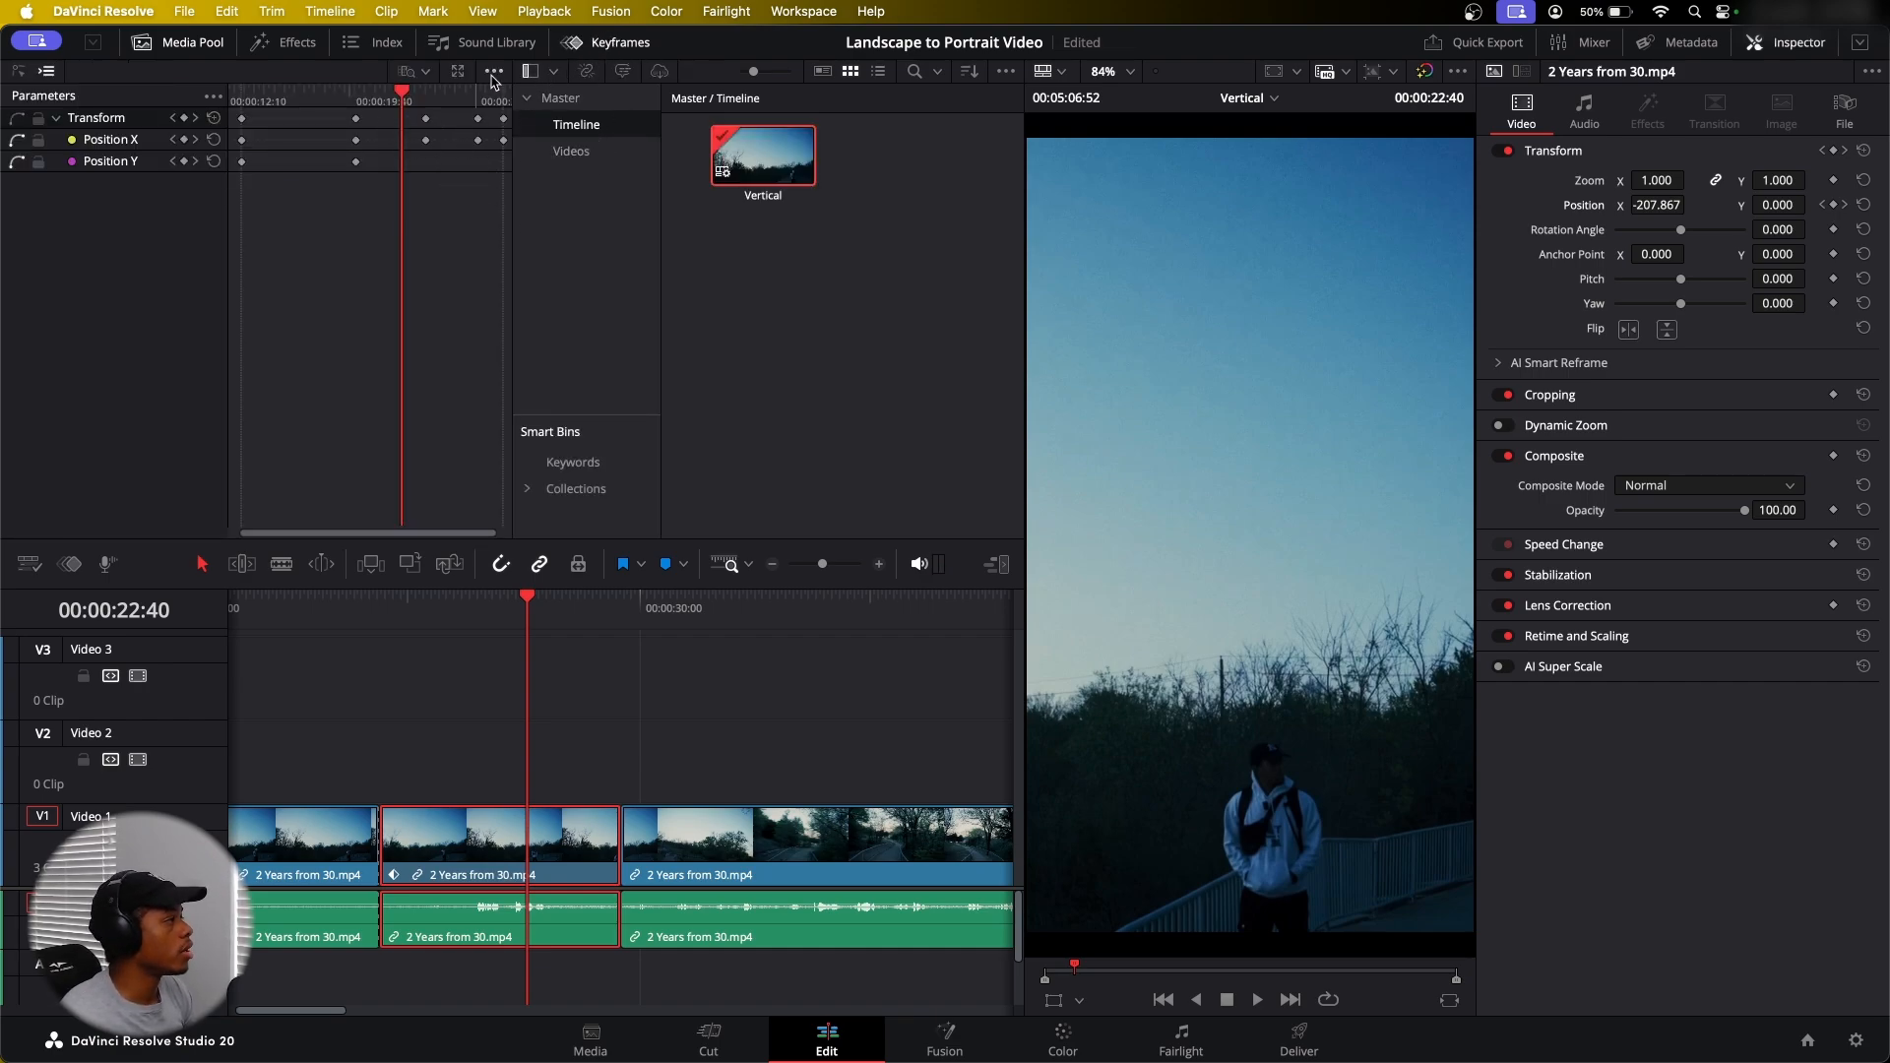
pyautogui.click(457, 73)
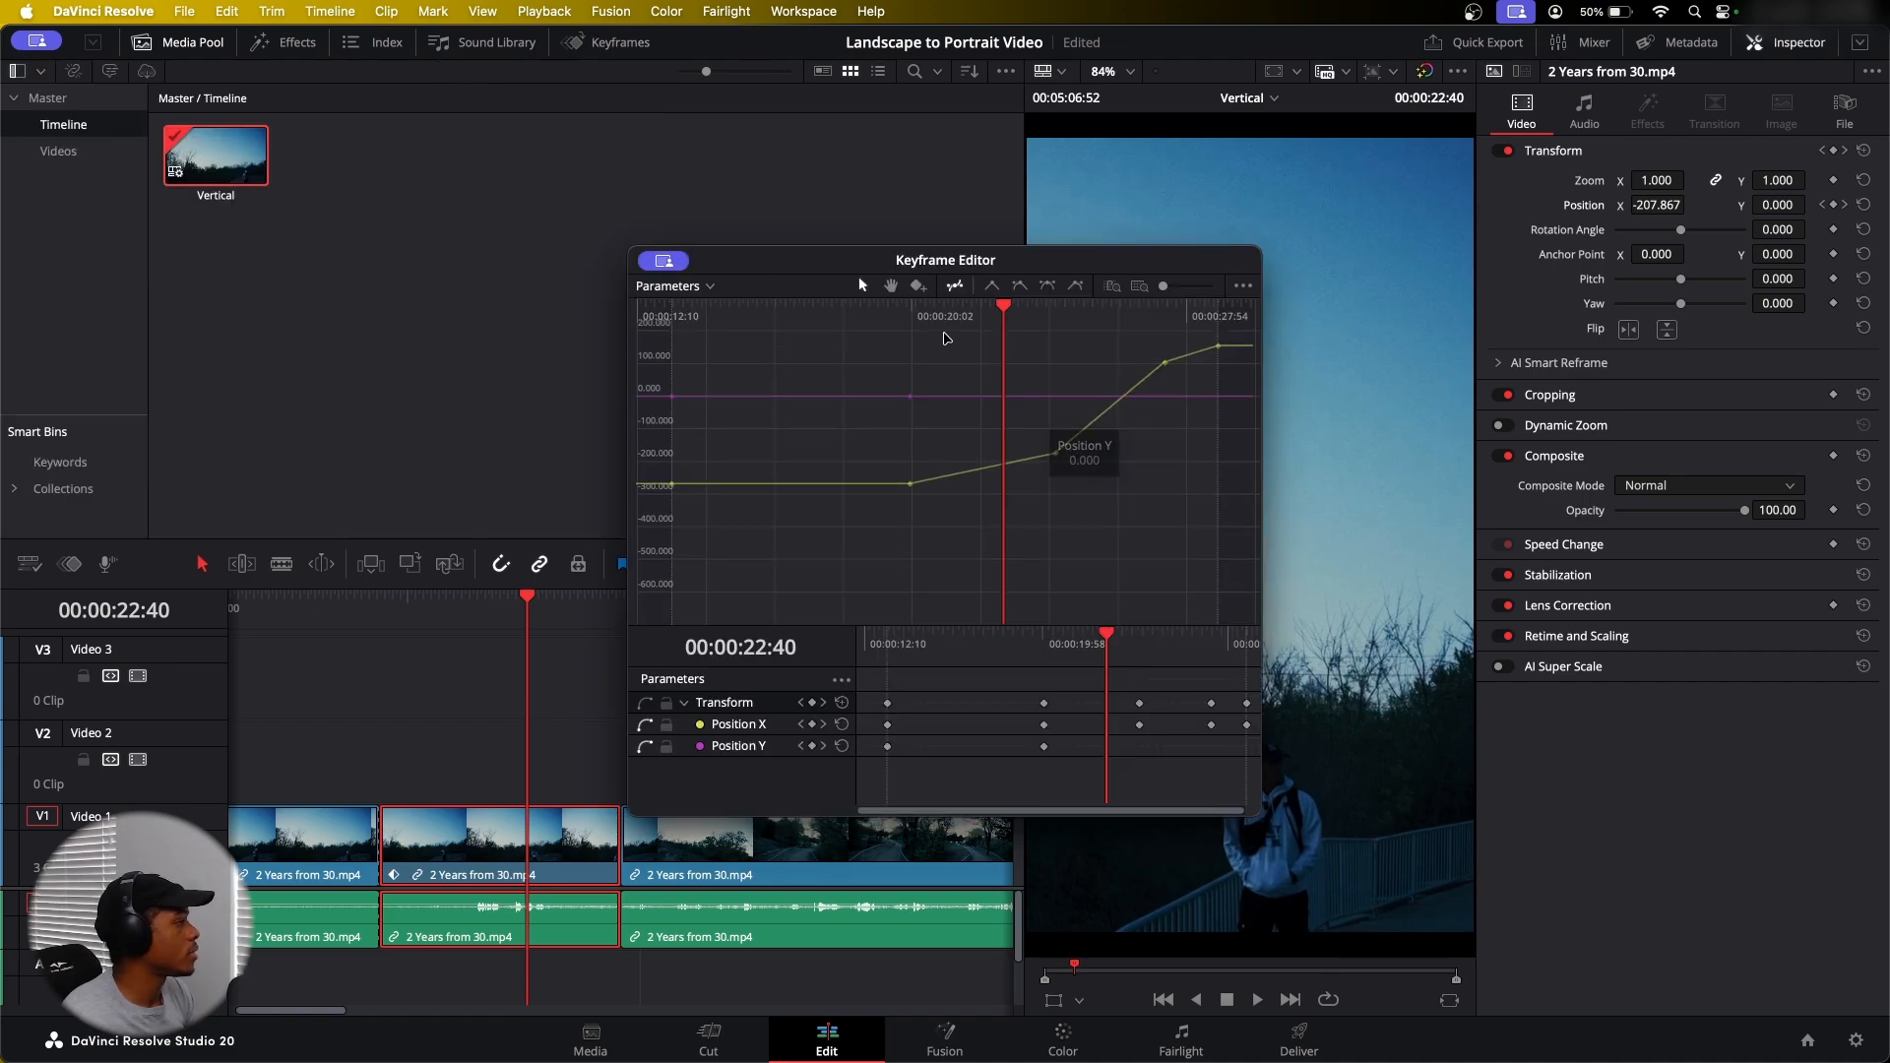
pyautogui.moveTo(1038, 338); pyautogui.dragTo(1206, 530)
pyautogui.click(1046, 286)
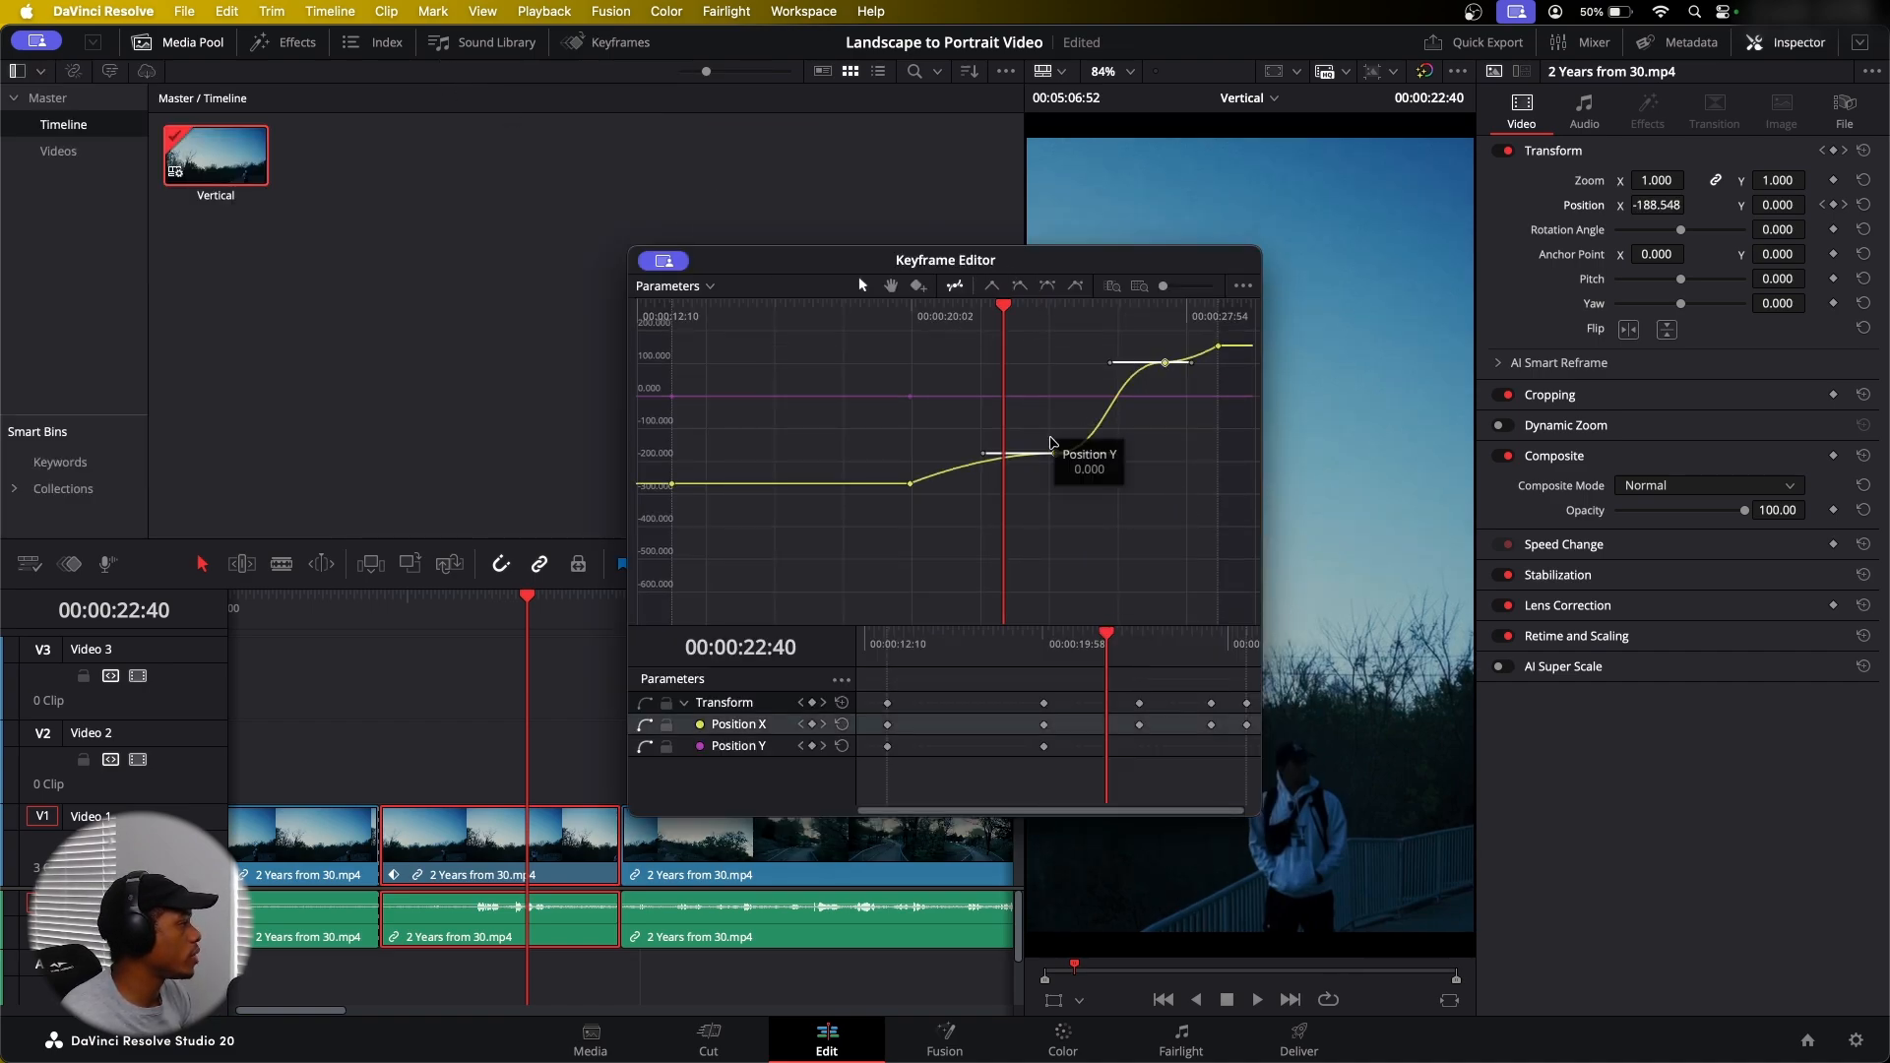
pyautogui.click(455, 599)
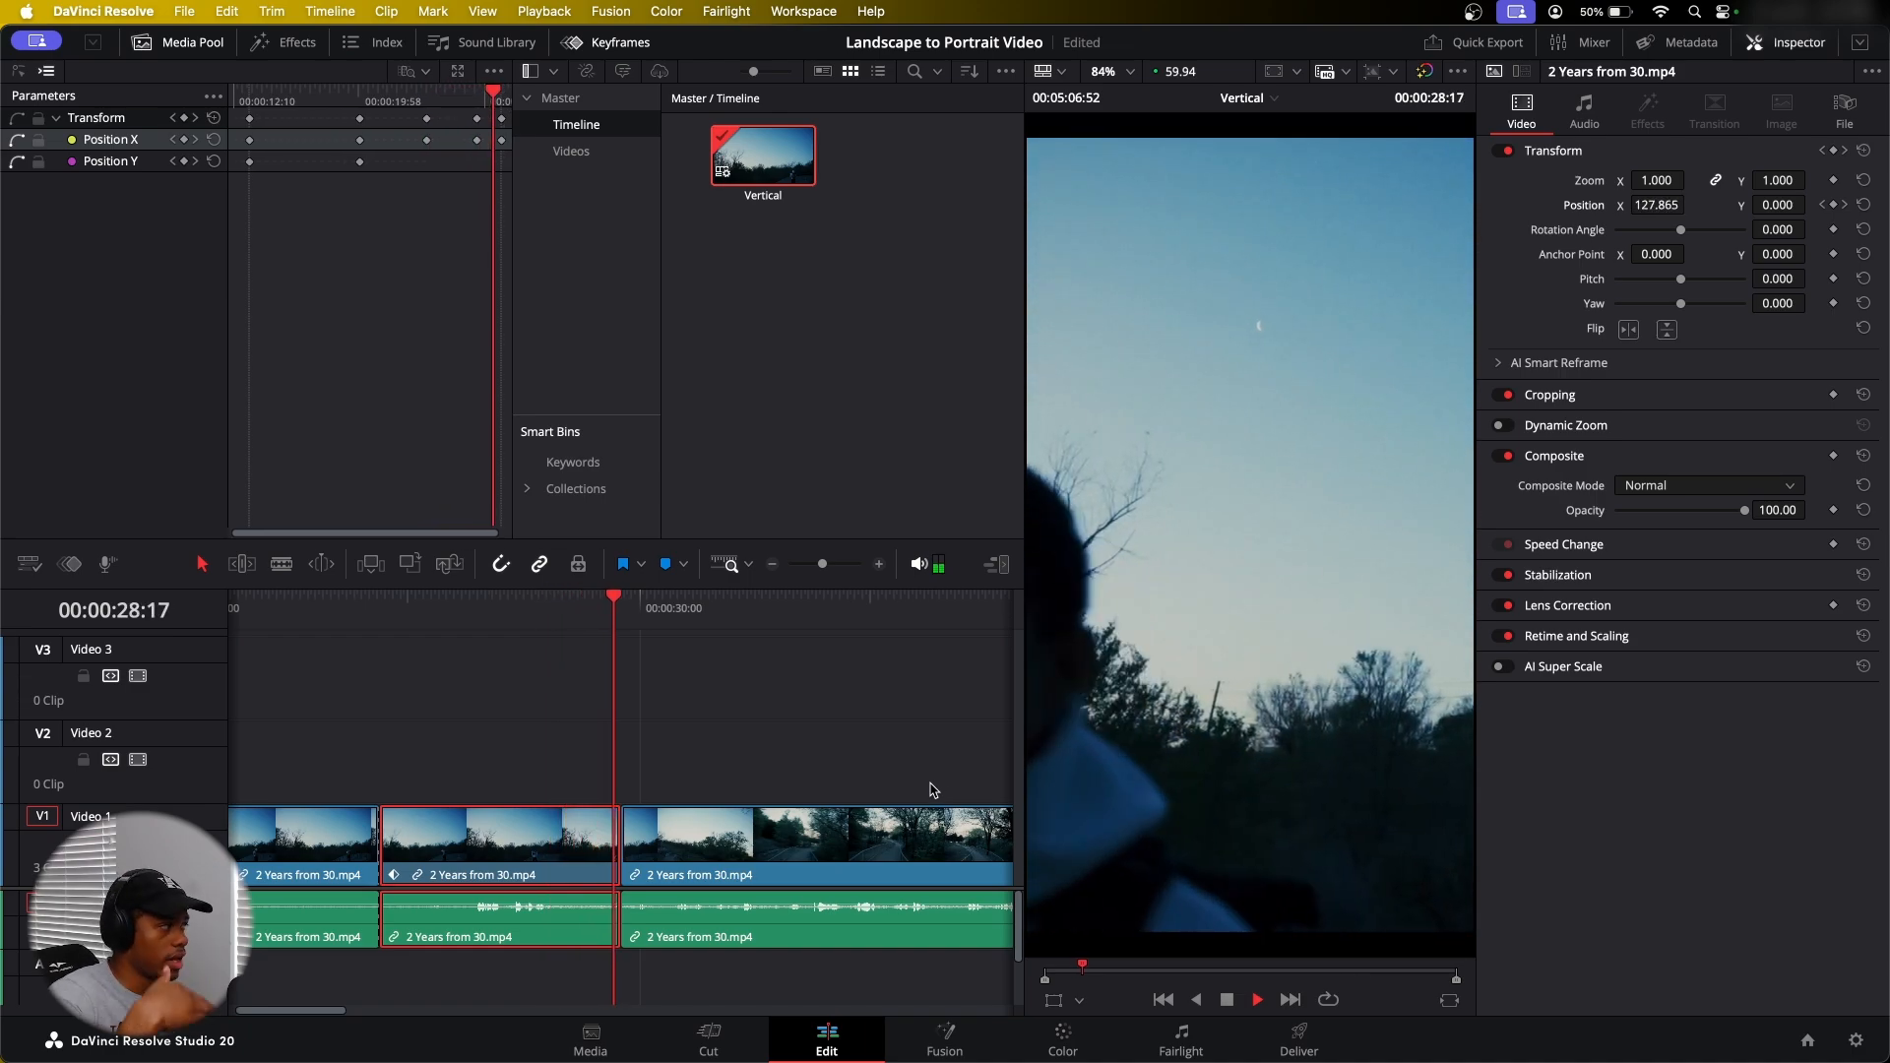
pyautogui.press('space')
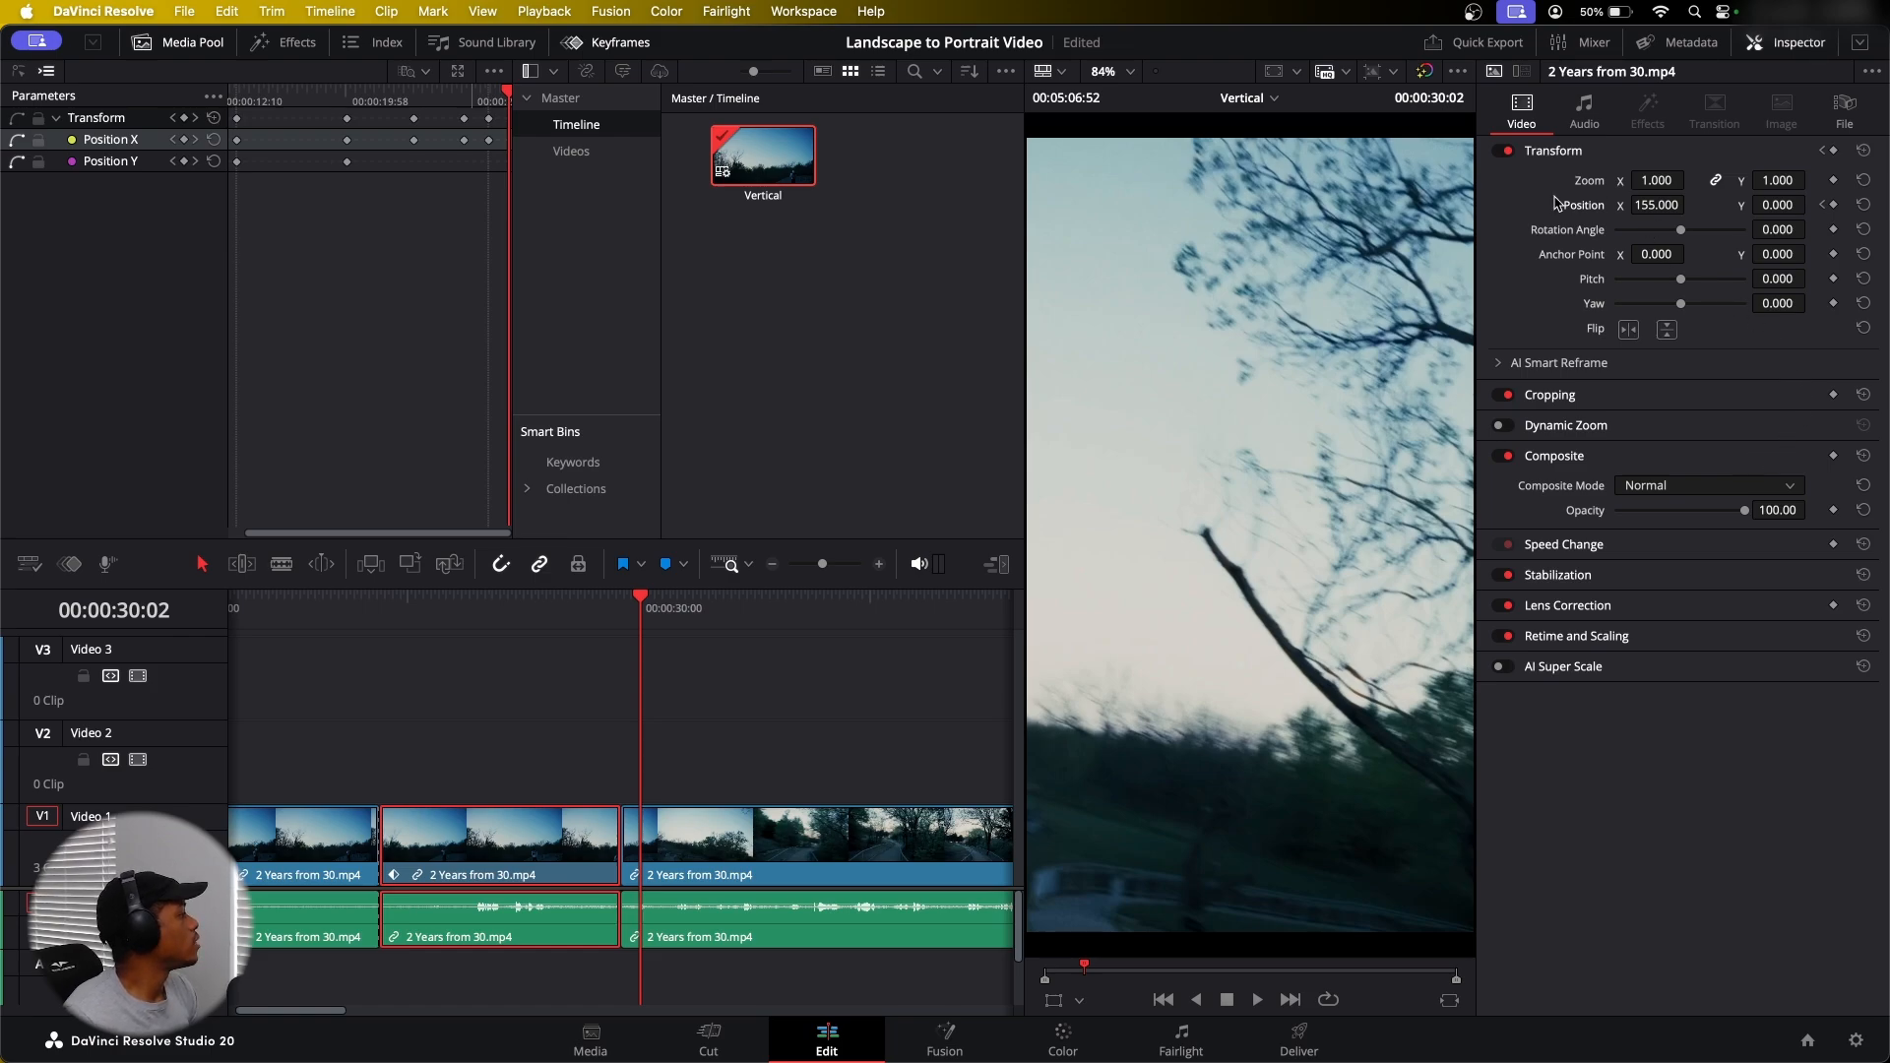
# Fit the timeline with Full Extent Zoom and review the remaining footage up to the close-up at 00:02:47:47
pyautogui.moveTo(788, 610); pyautogui.dragTo(886, 631)
pyautogui.press('super+minus')
pyautogui.press('super+minus')
pyautogui.press('super+minus')
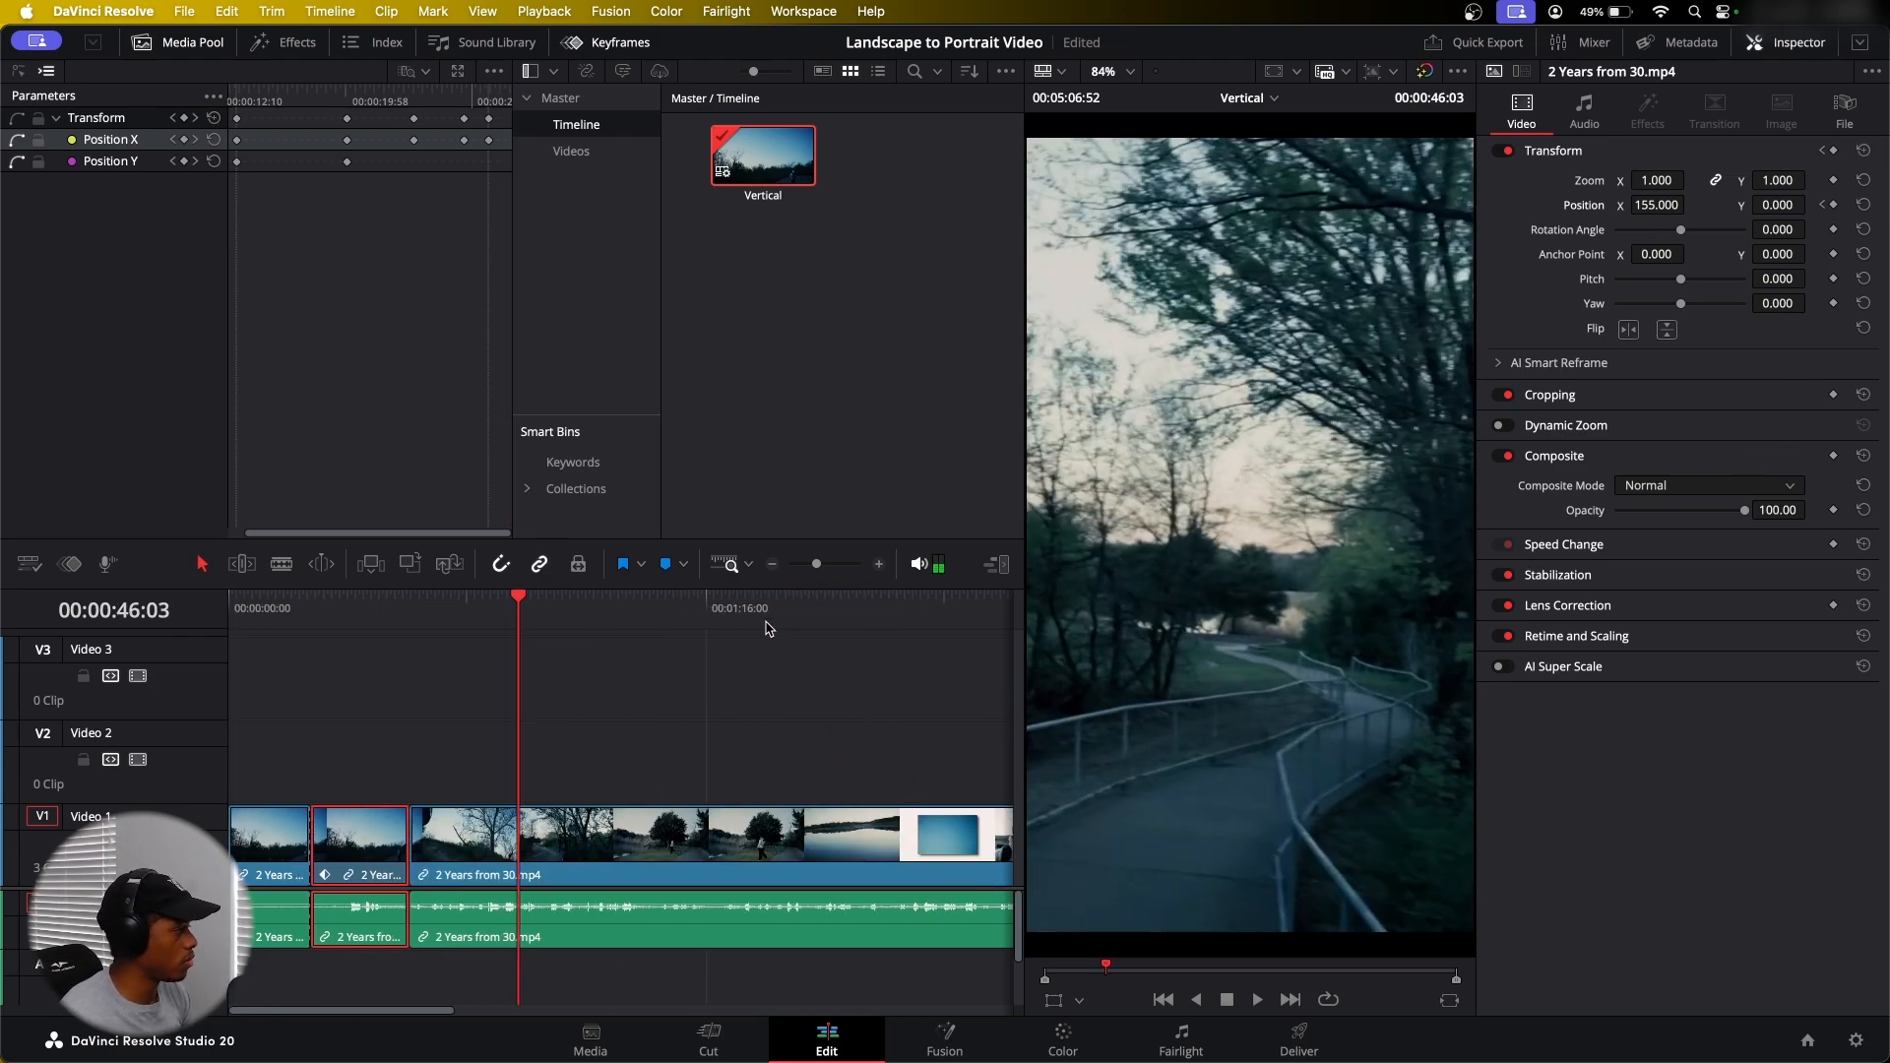
pyautogui.scroll(1, 731, 569)
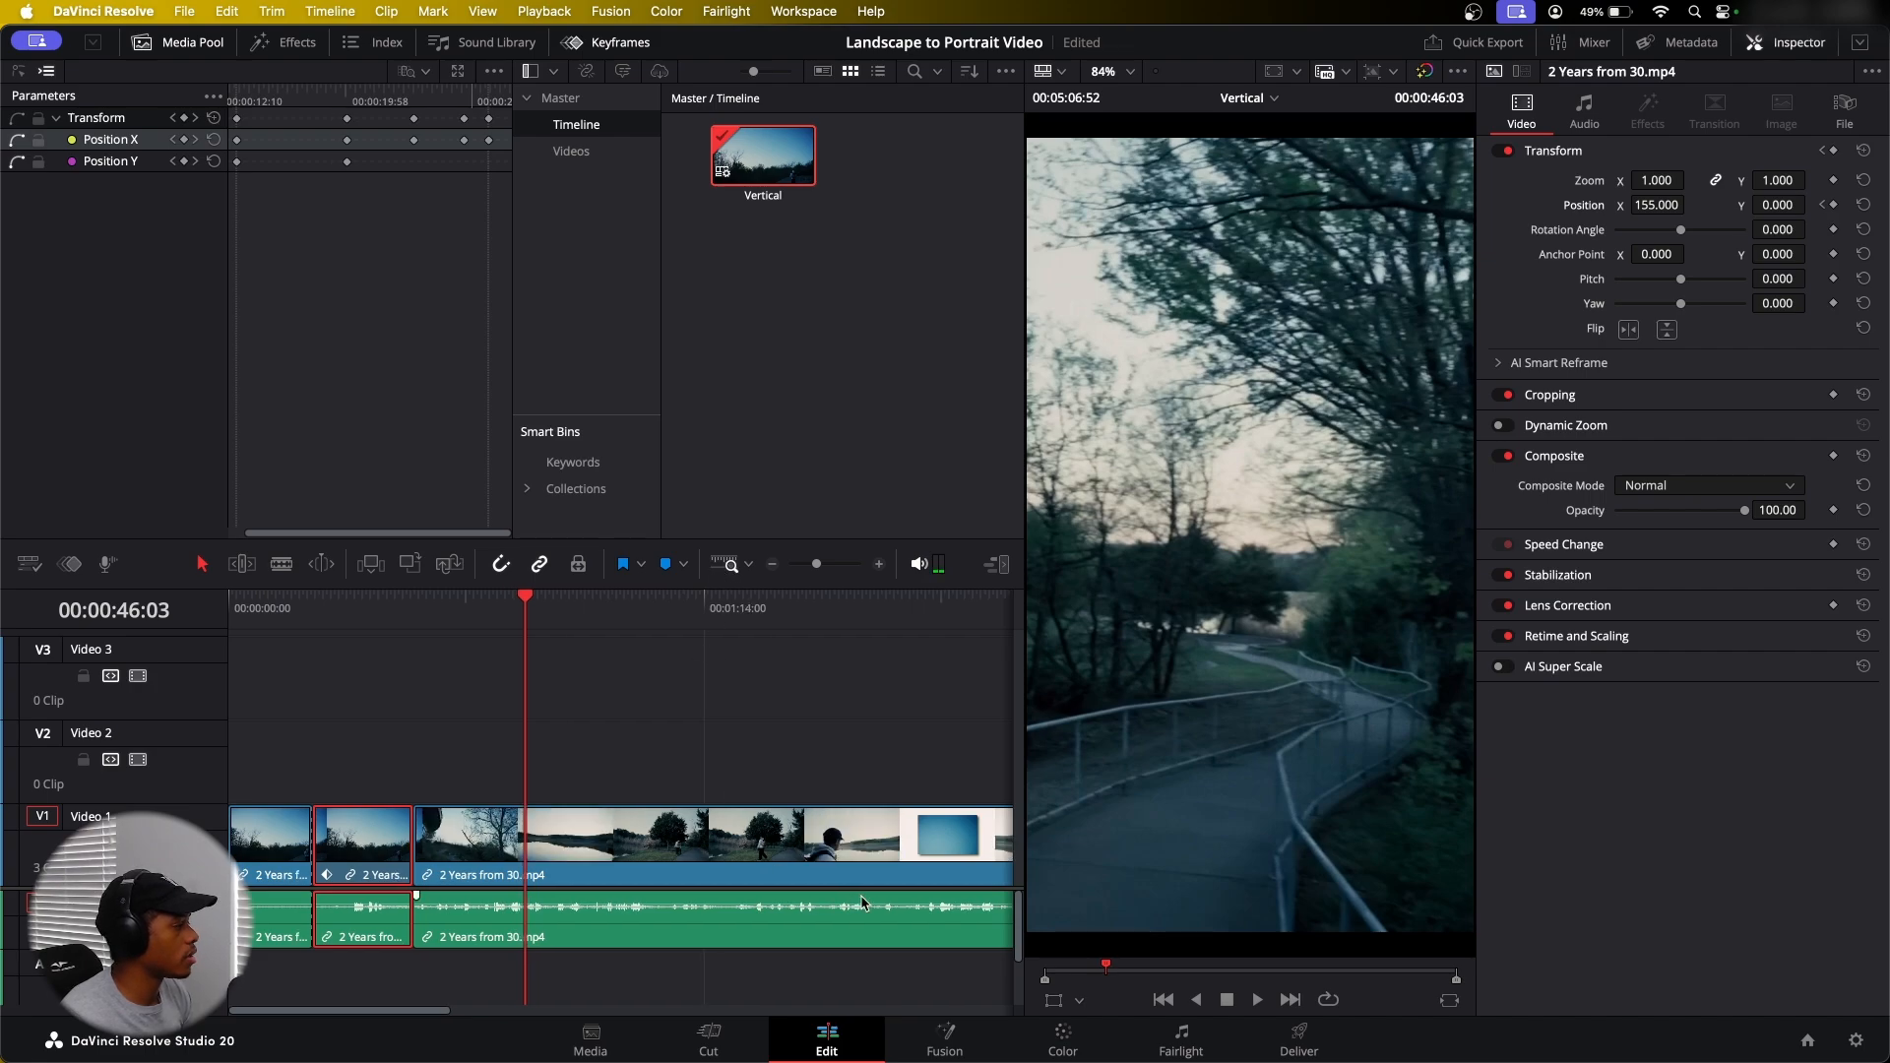
pyautogui.click(730, 569)
pyautogui.click(731, 569)
pyautogui.click(736, 565)
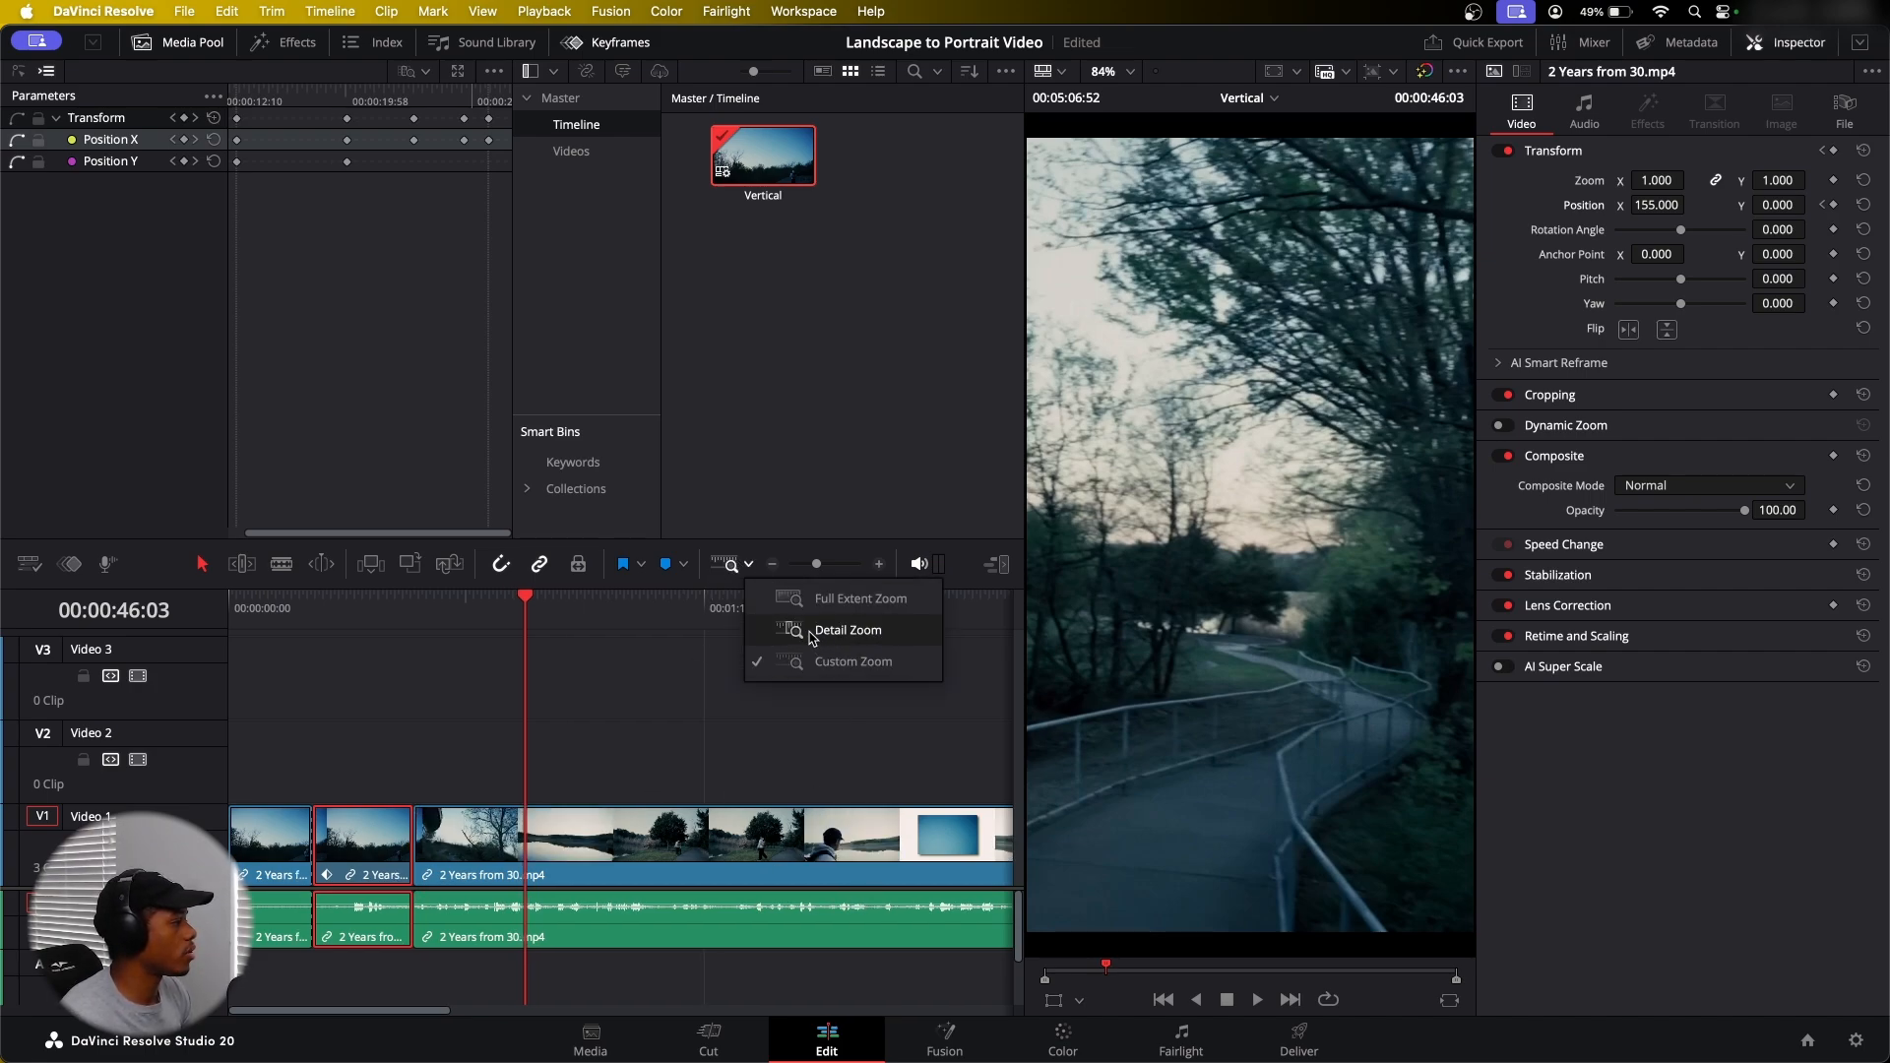
pyautogui.click(821, 603)
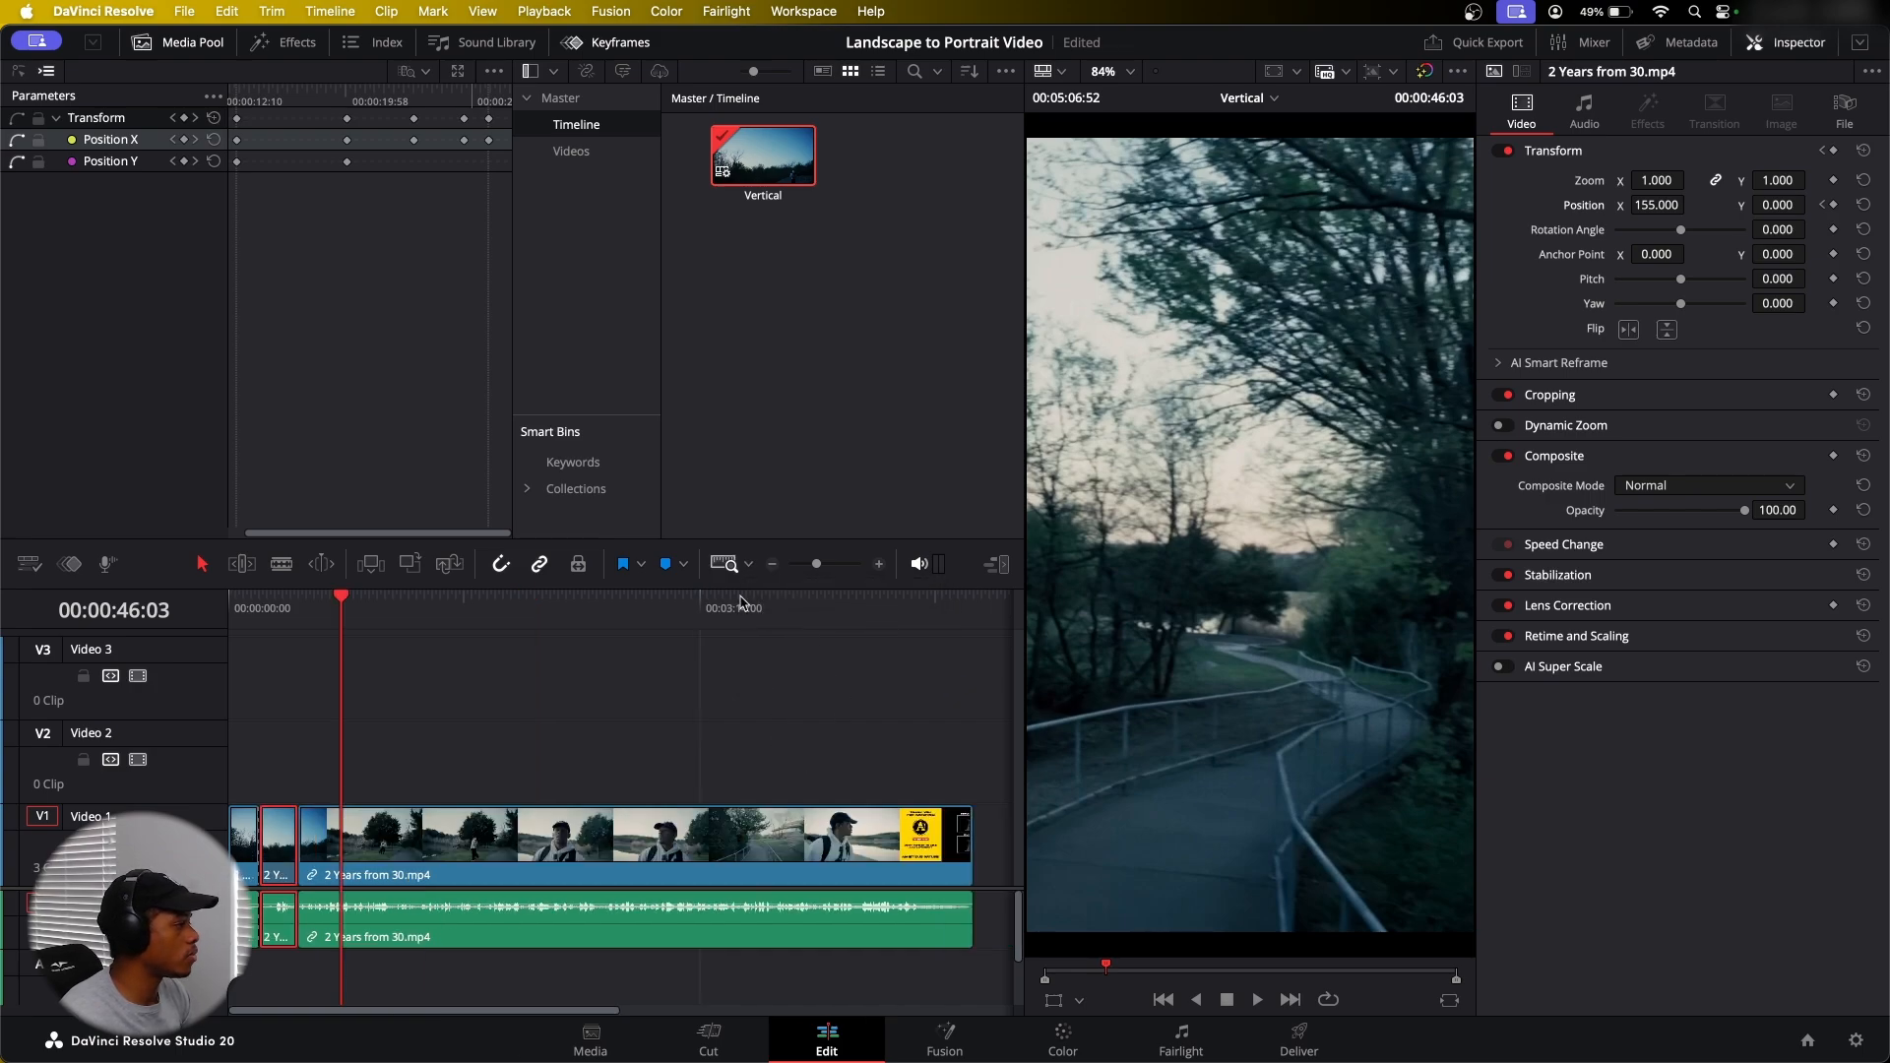
pyautogui.click(580, 615)
pyautogui.moveTo(588, 622); pyautogui.dragTo(636, 638)
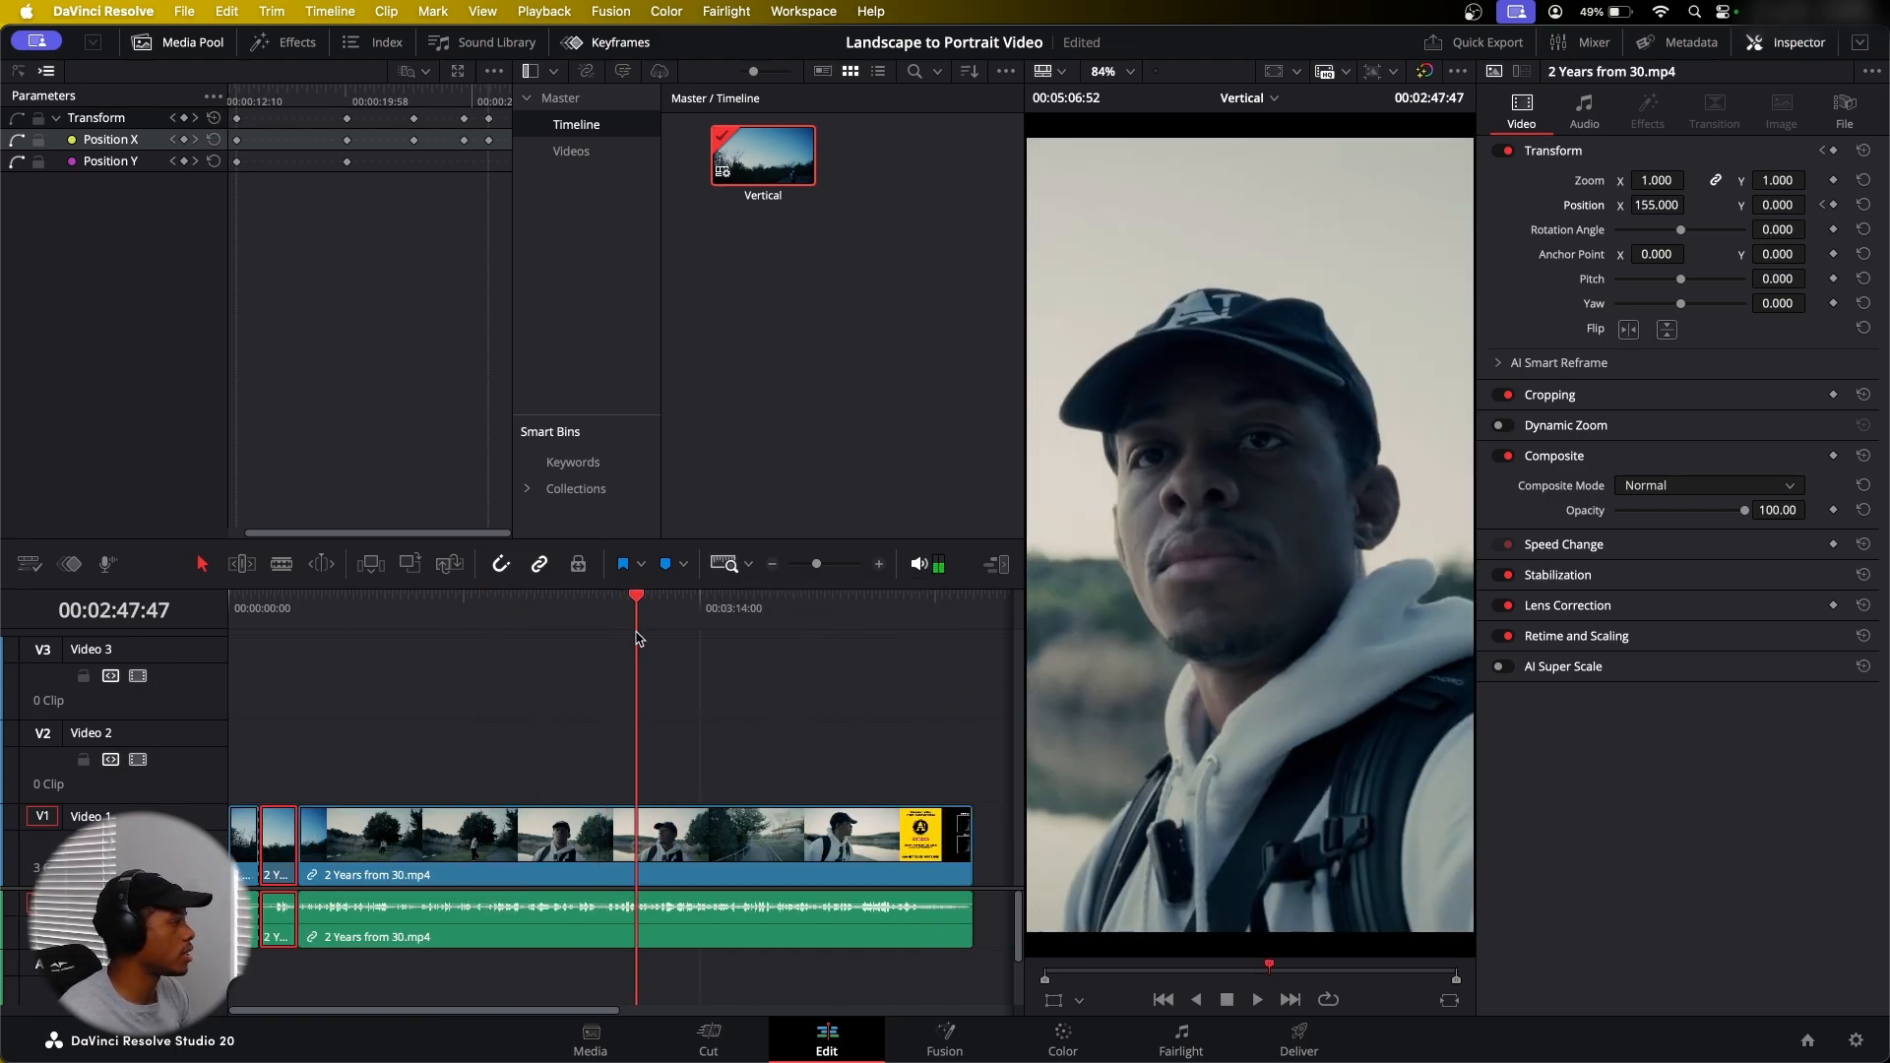
# Try Zoom 0.800 and Position X 47 on the long last clip at 00:02:47:47, and reset its Transform settings
pyautogui.moveTo(1659, 180); pyautogui.dragTo(1562, 181)
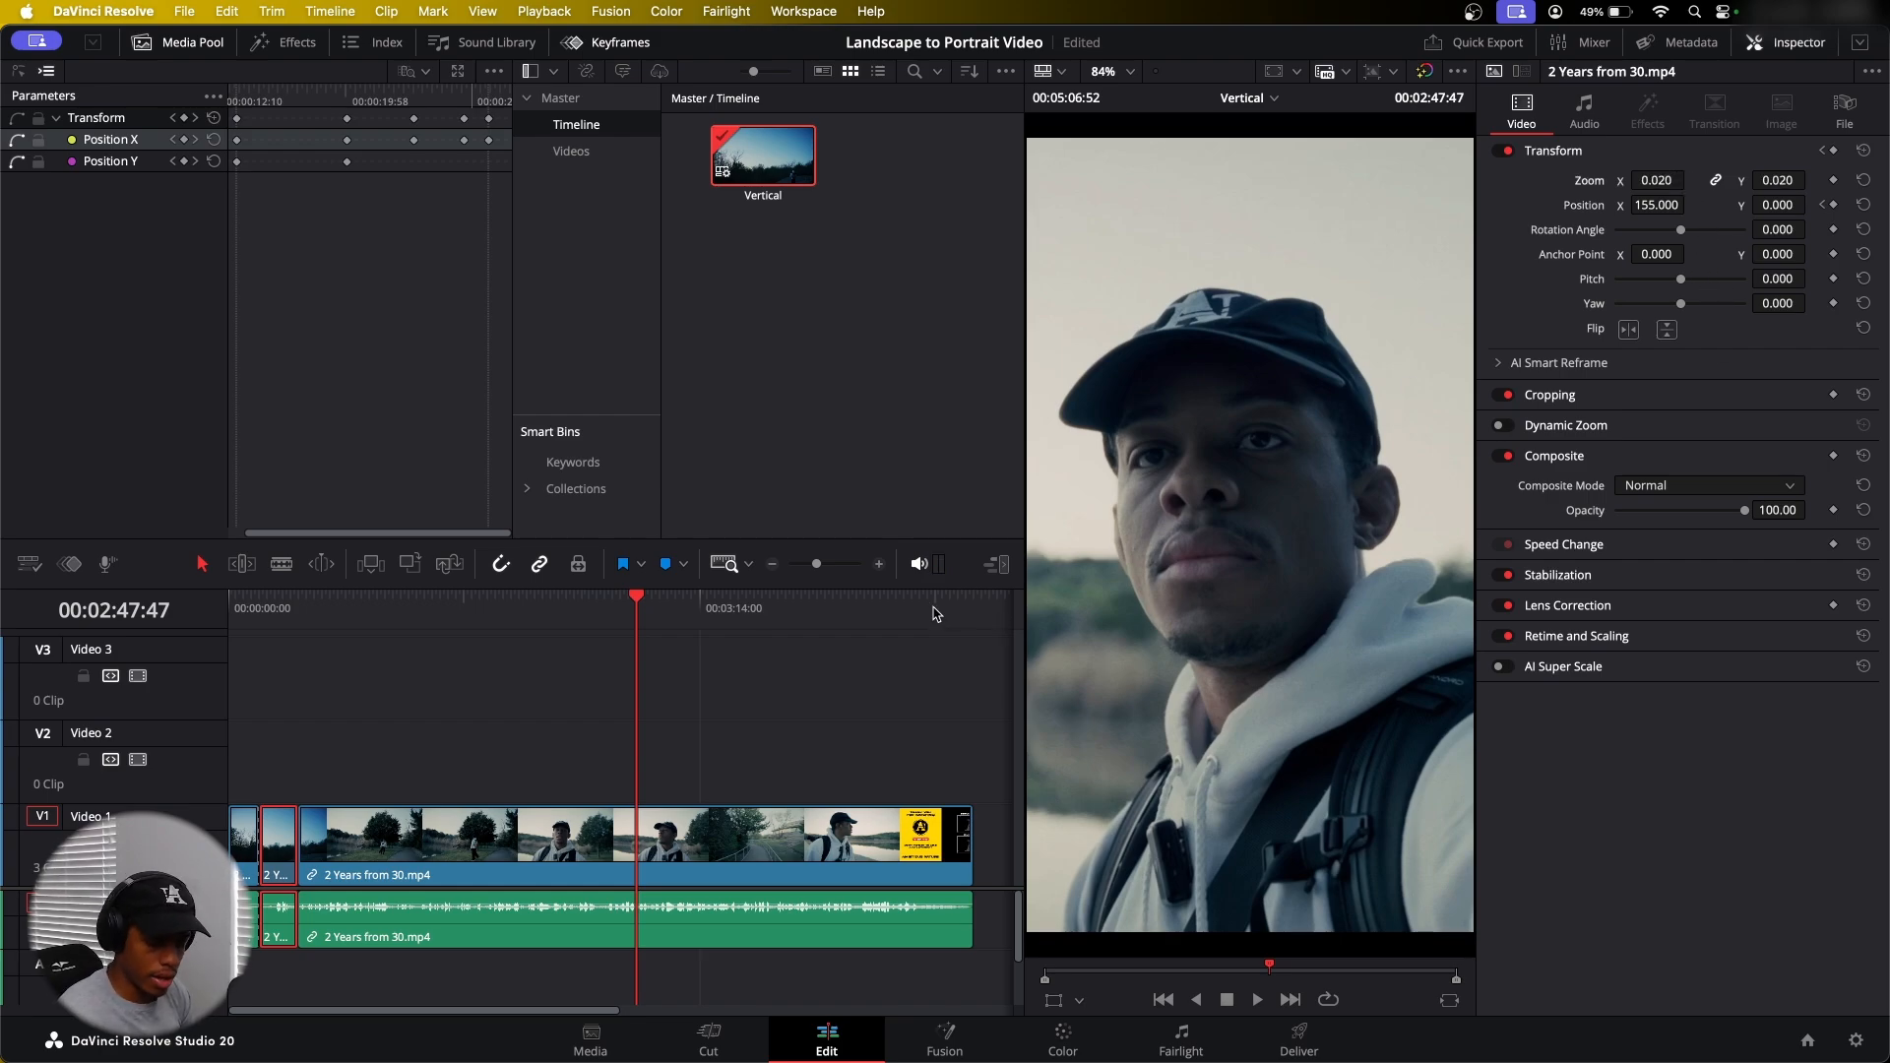
pyautogui.press('super+z')
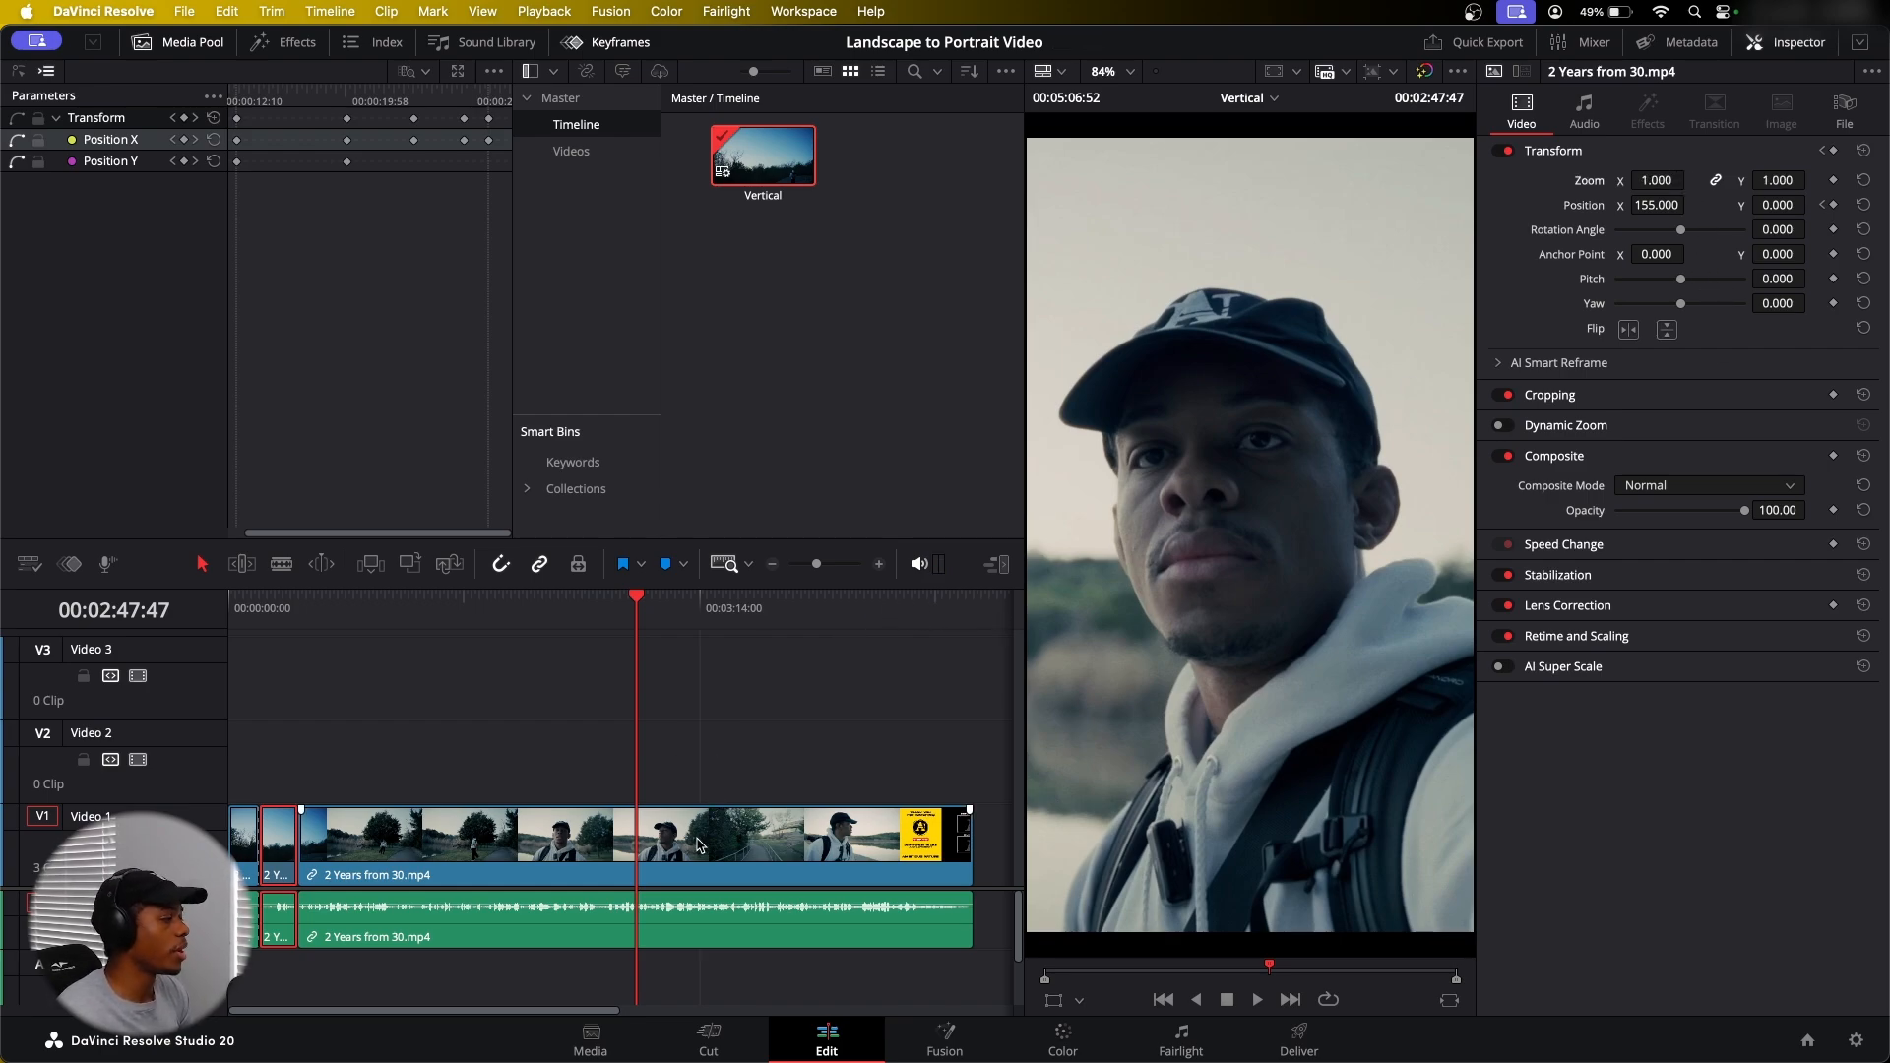
pyautogui.click(697, 844)
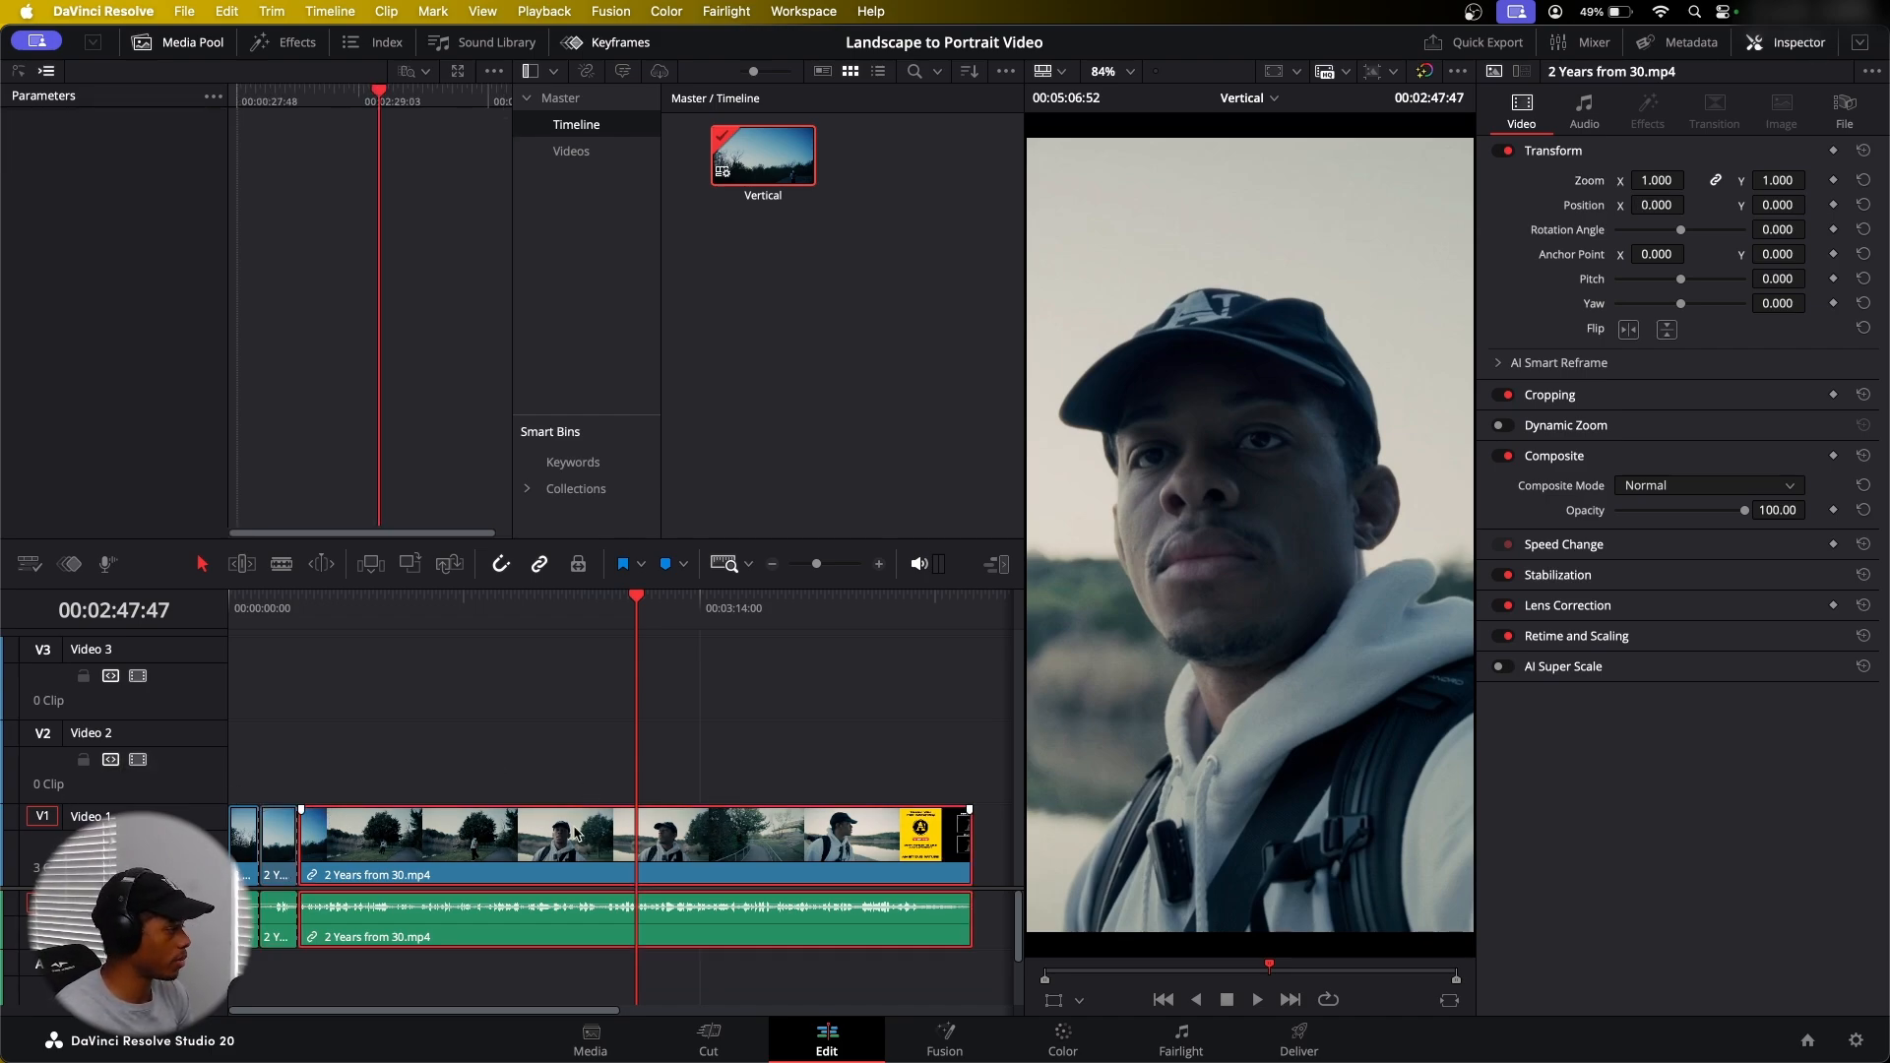
pyautogui.doubleClick(713, 836)
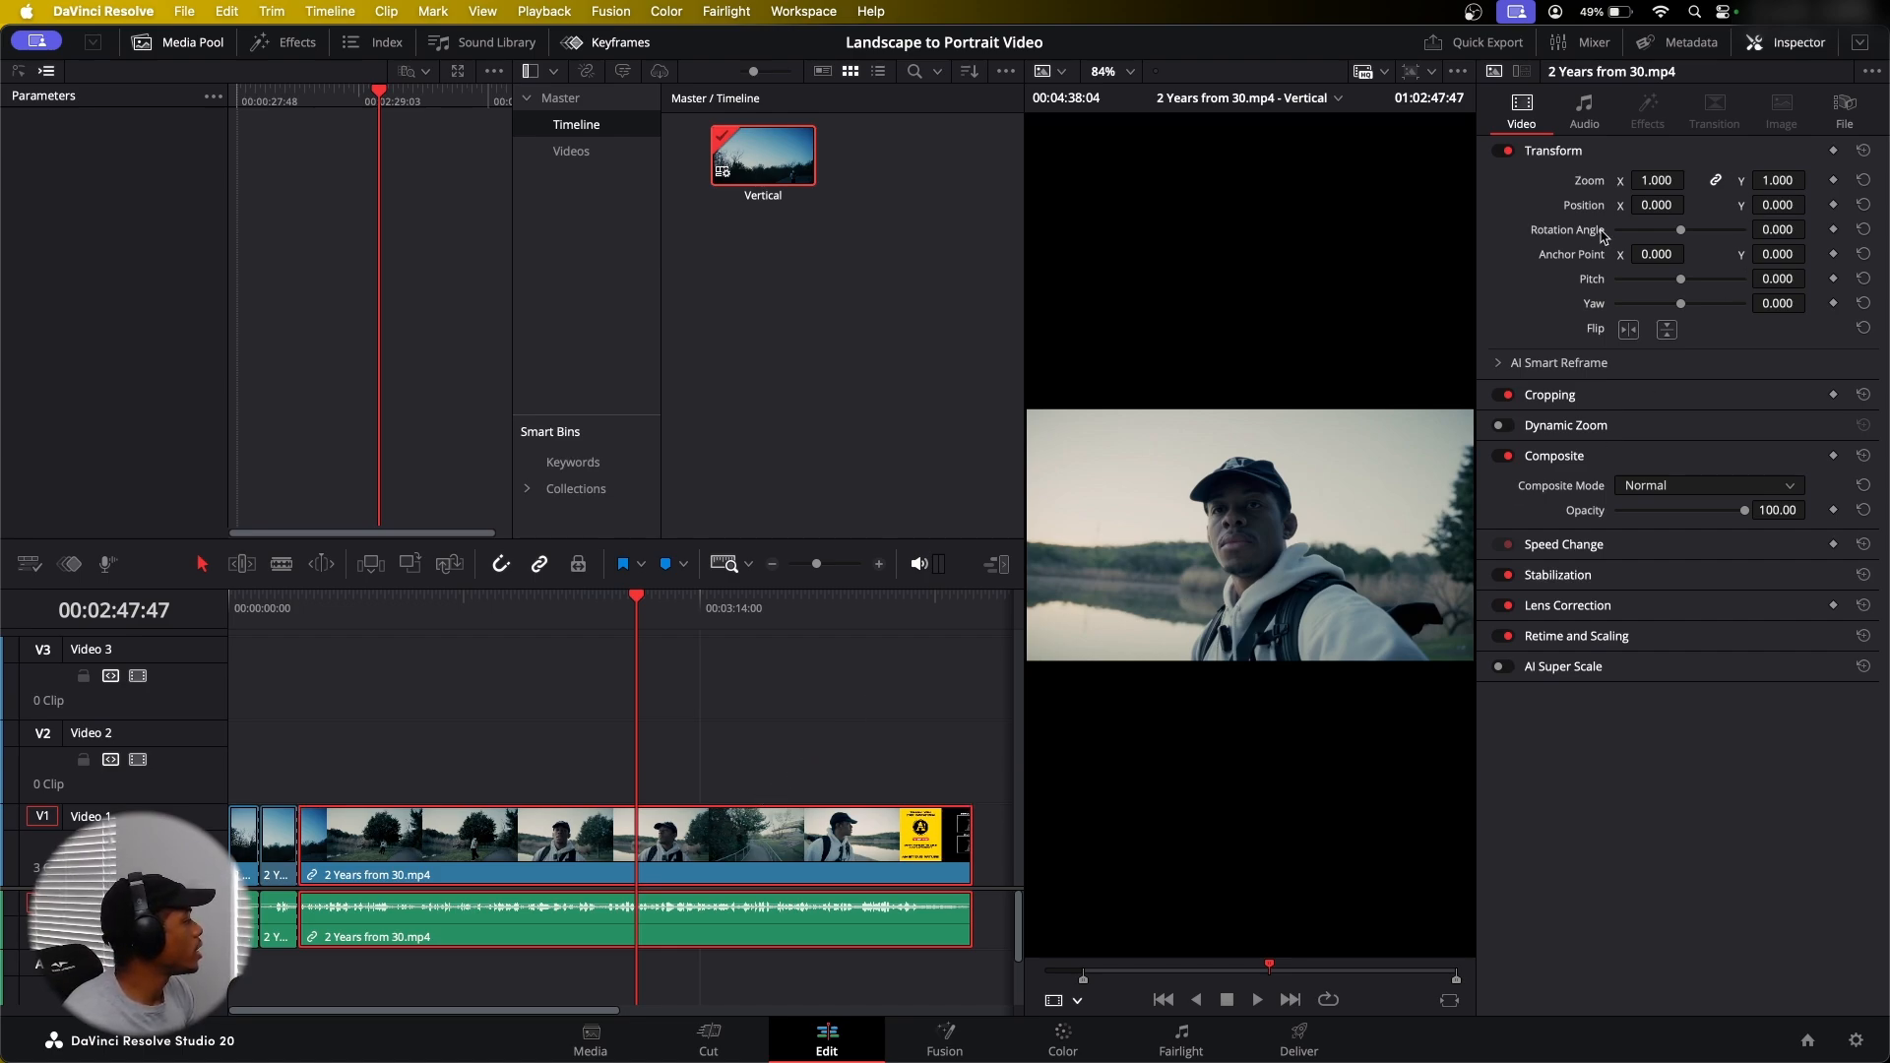
pyautogui.press('q')
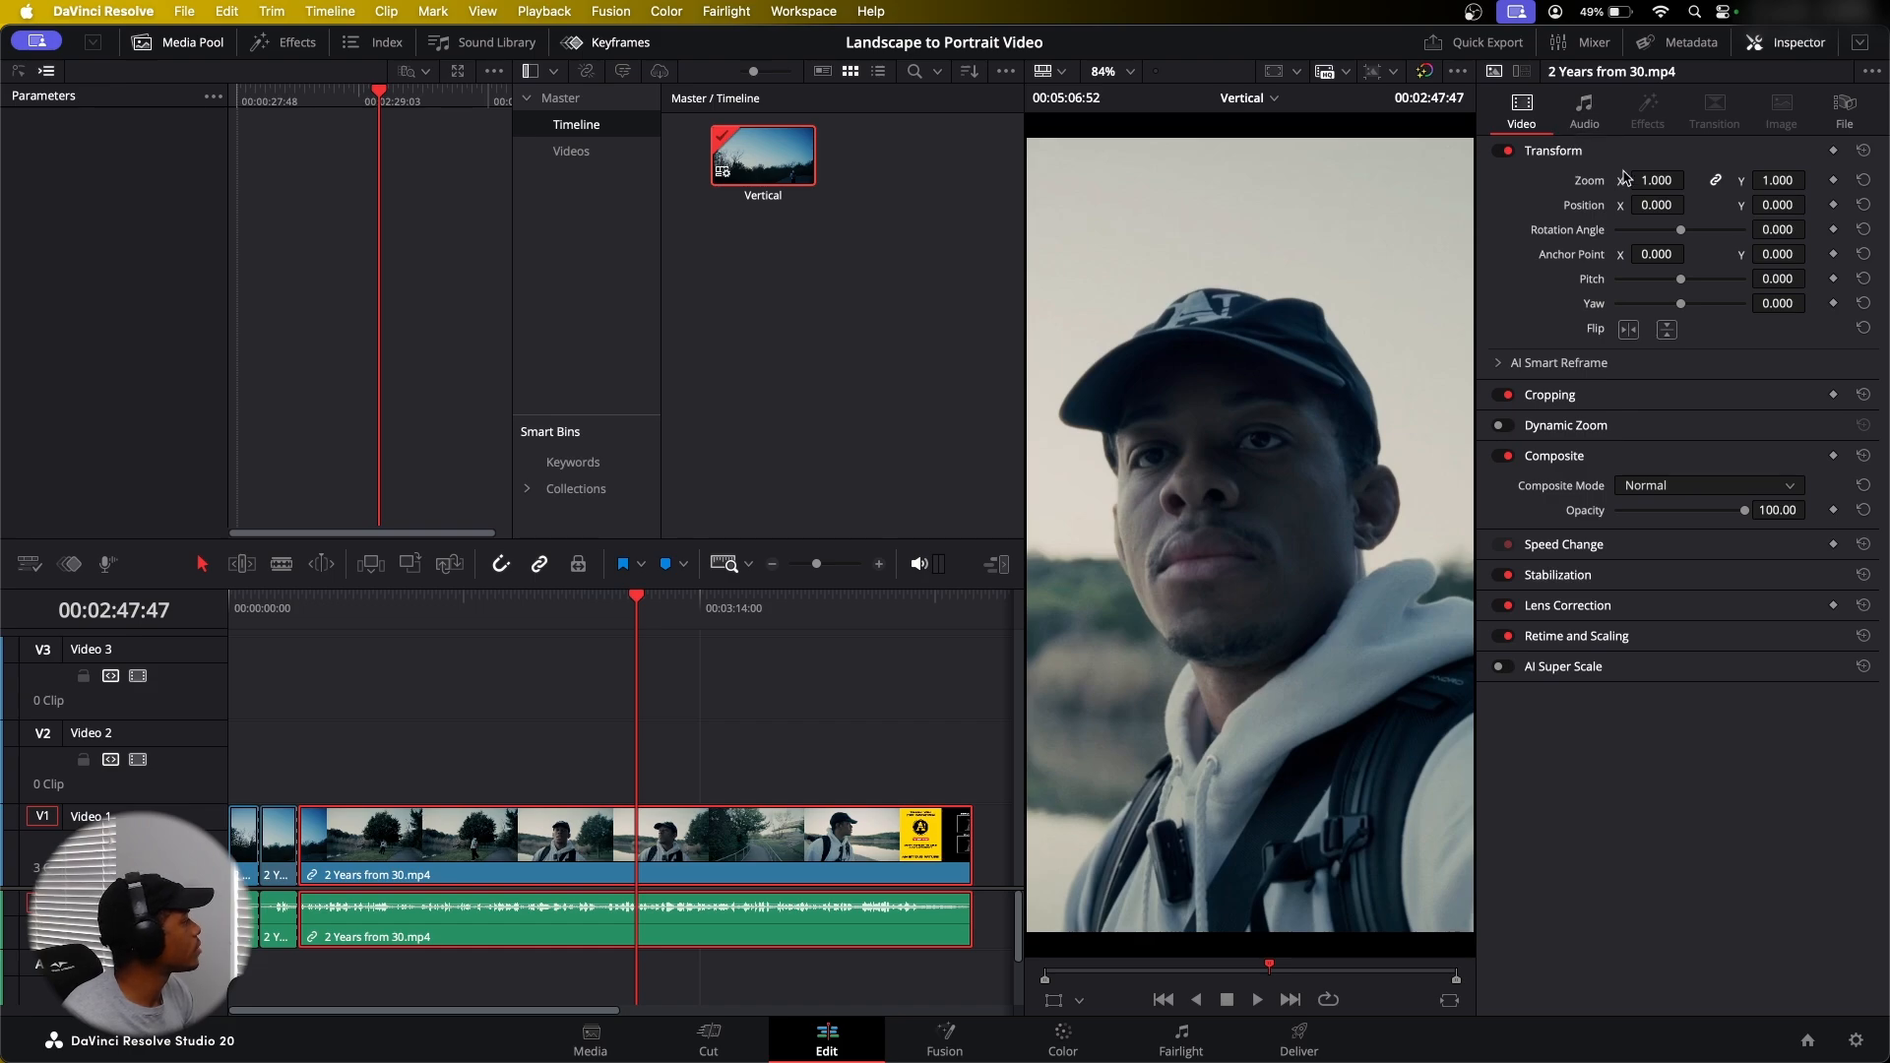
pyautogui.moveTo(1659, 181); pyautogui.dragTo(1707, 206)
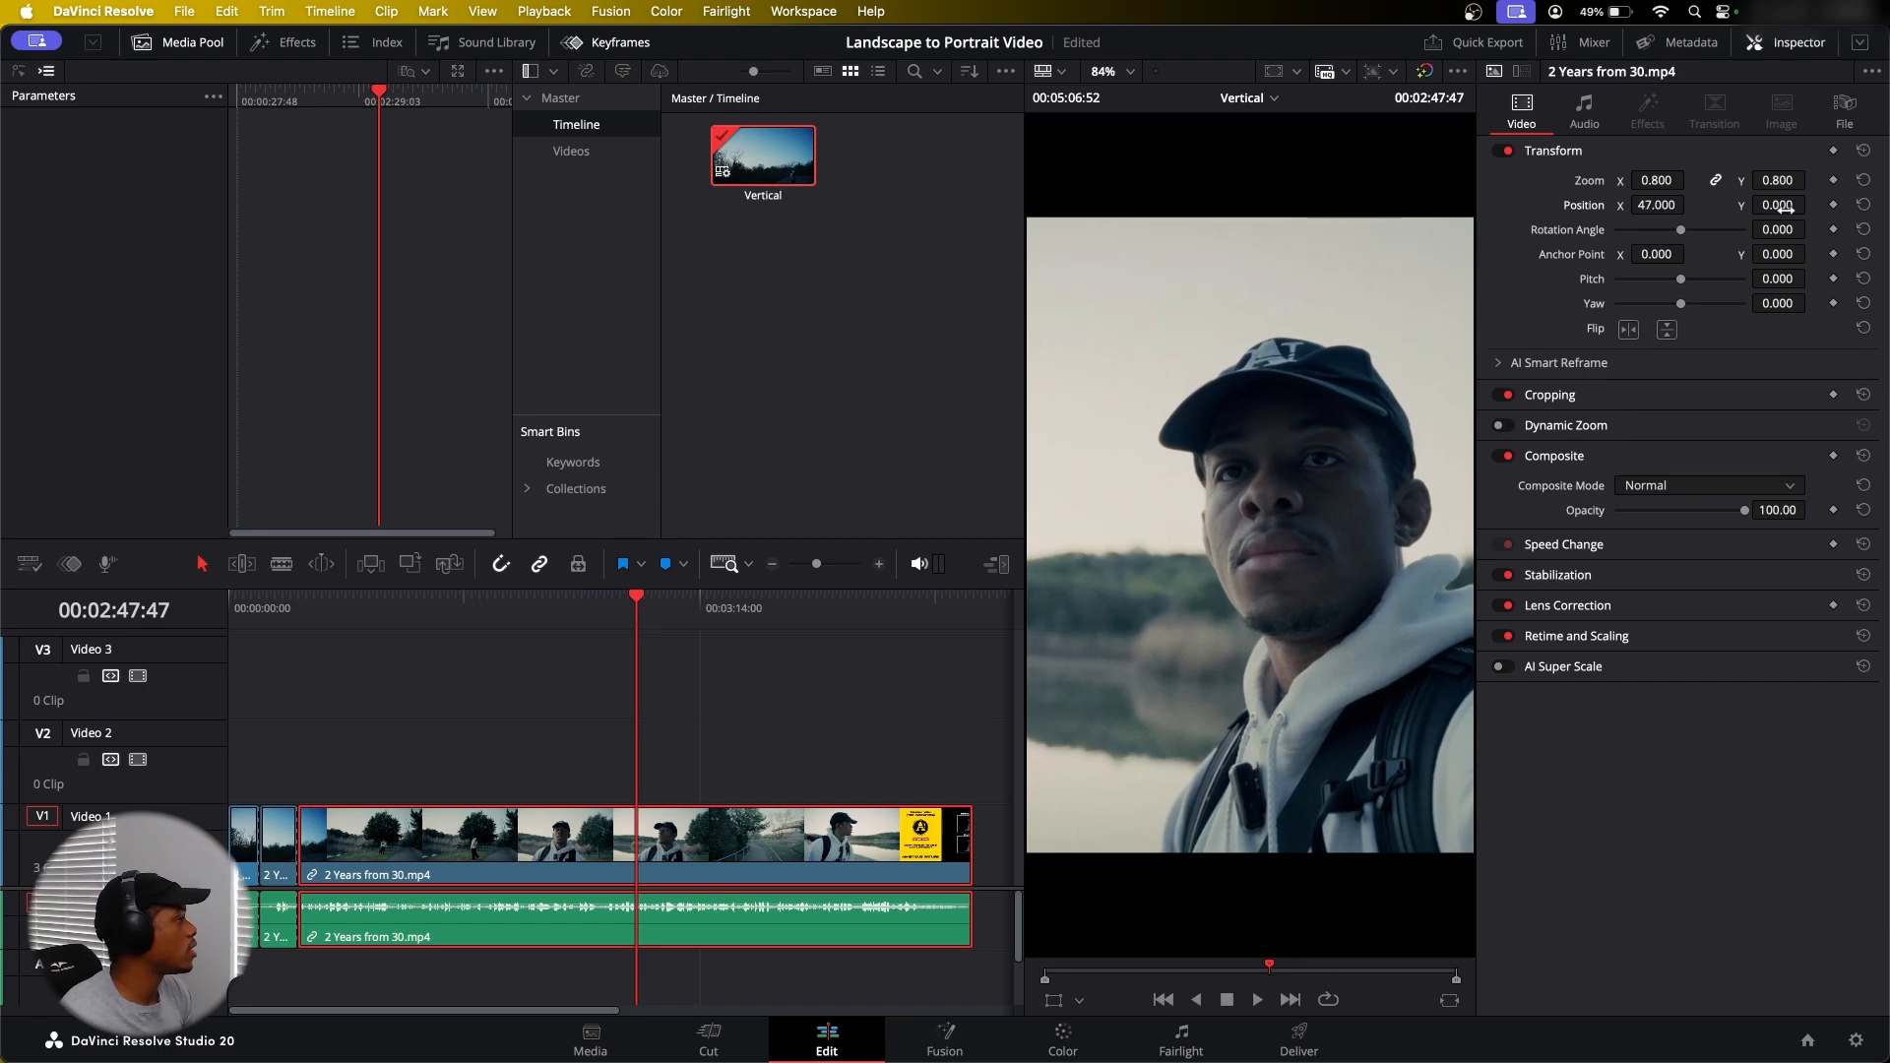
pyautogui.click(1864, 151)
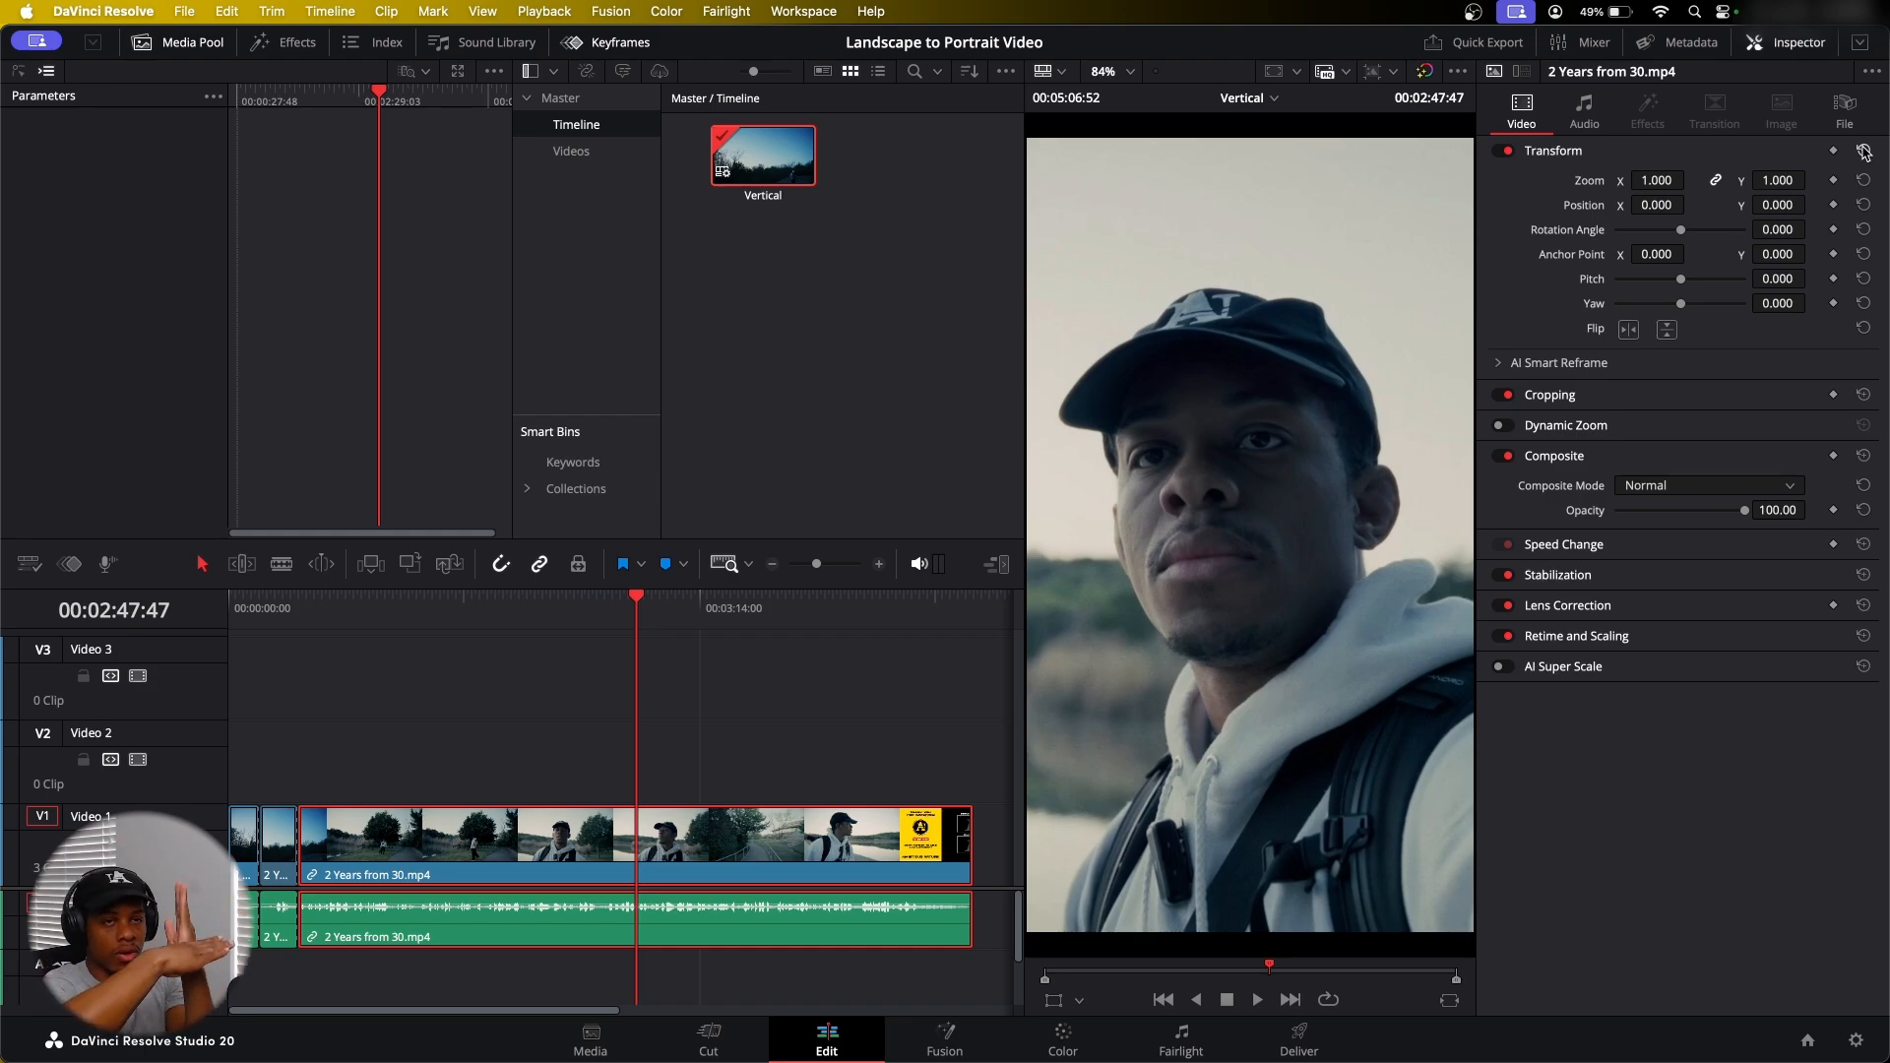
# Try Anchor Point X 44 and Rotation Angle 19.240 on the long last clip, resetting the settings after each
pyautogui.moveTo(1661, 256); pyautogui.dragTo(1704, 256)
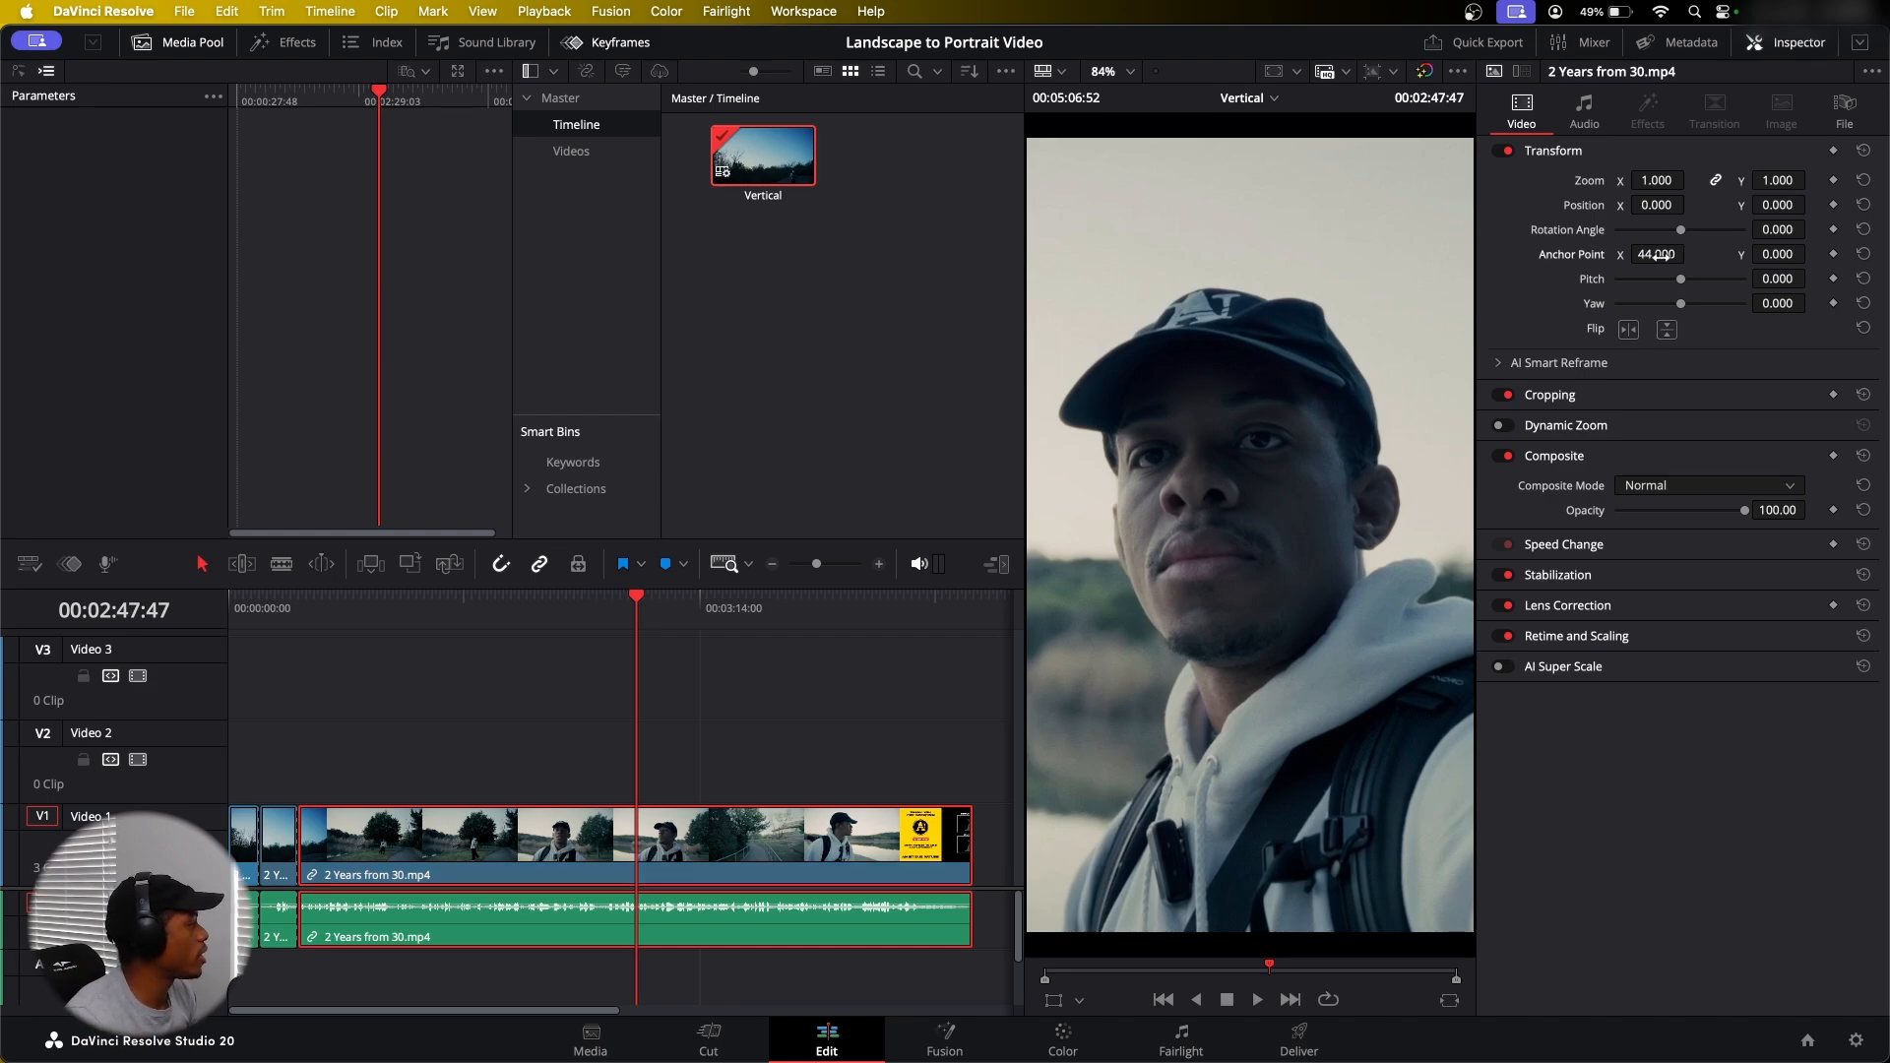
pyautogui.click(1862, 255)
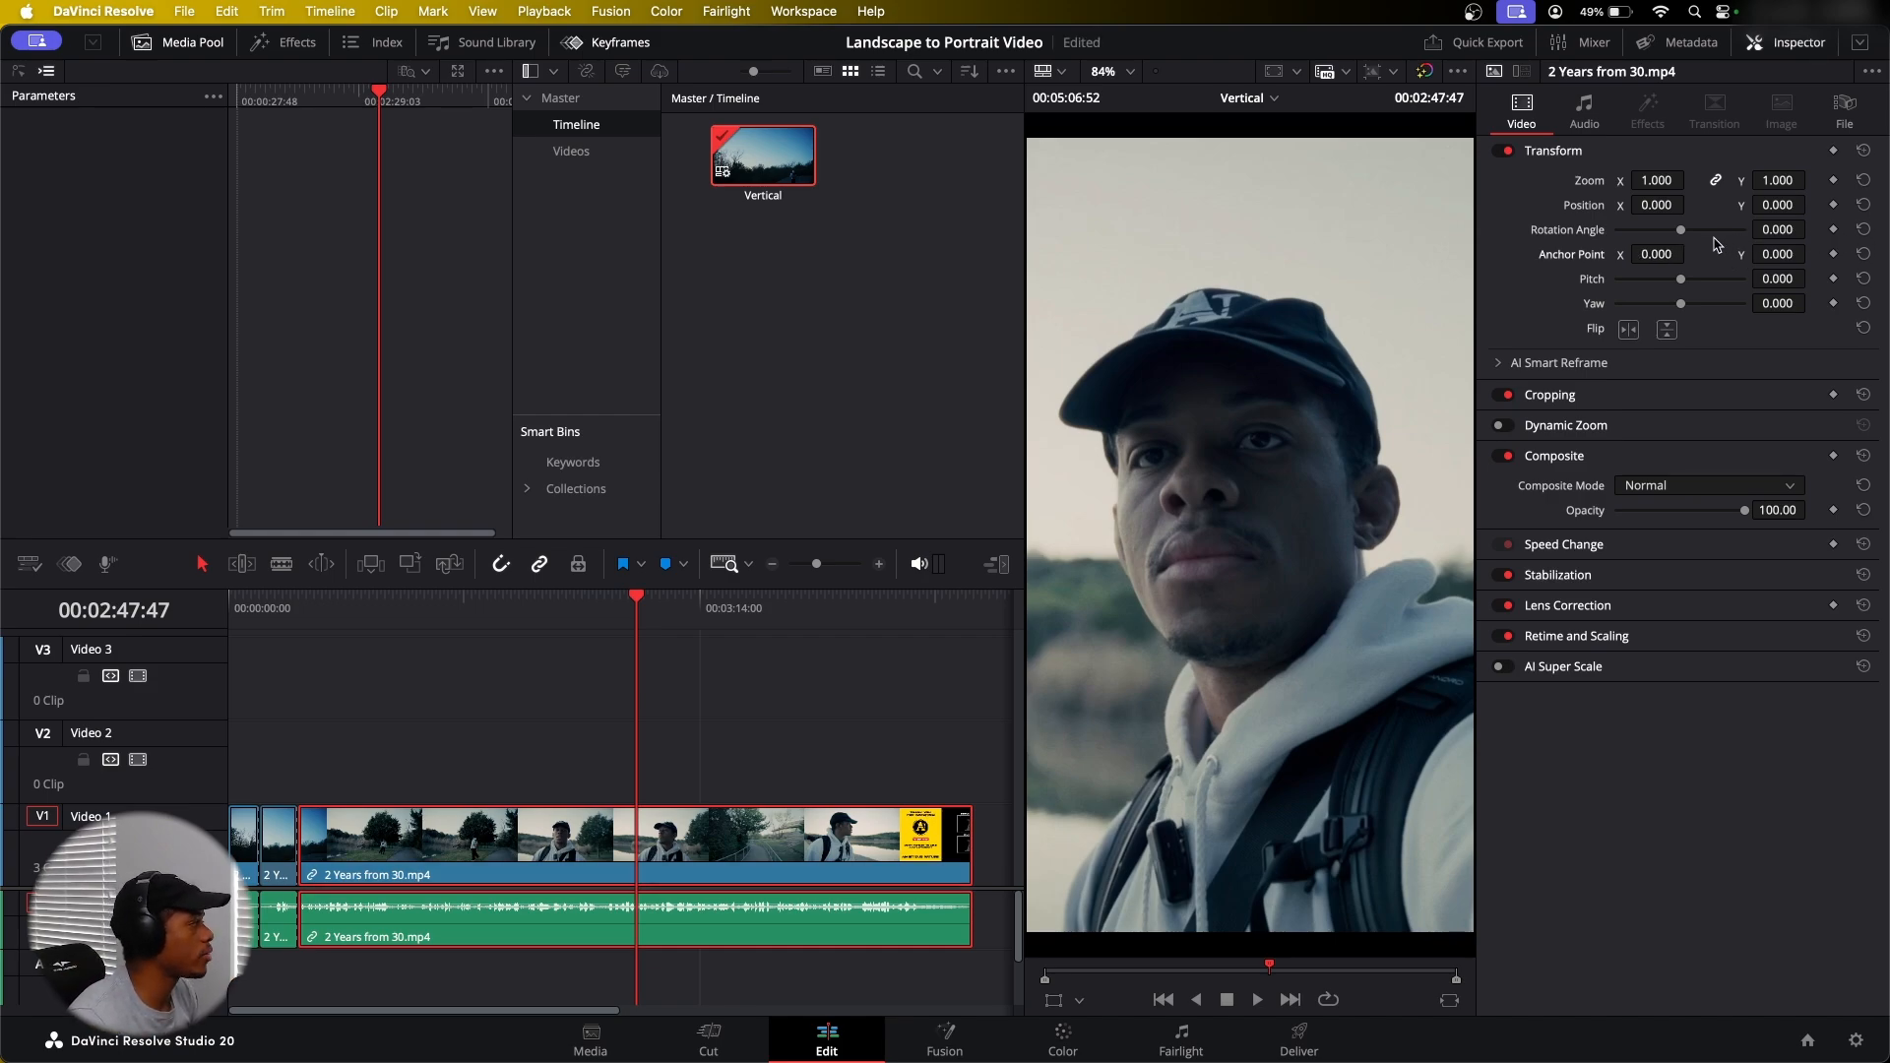
pyautogui.moveTo(1682, 231); pyautogui.dragTo(1684, 233)
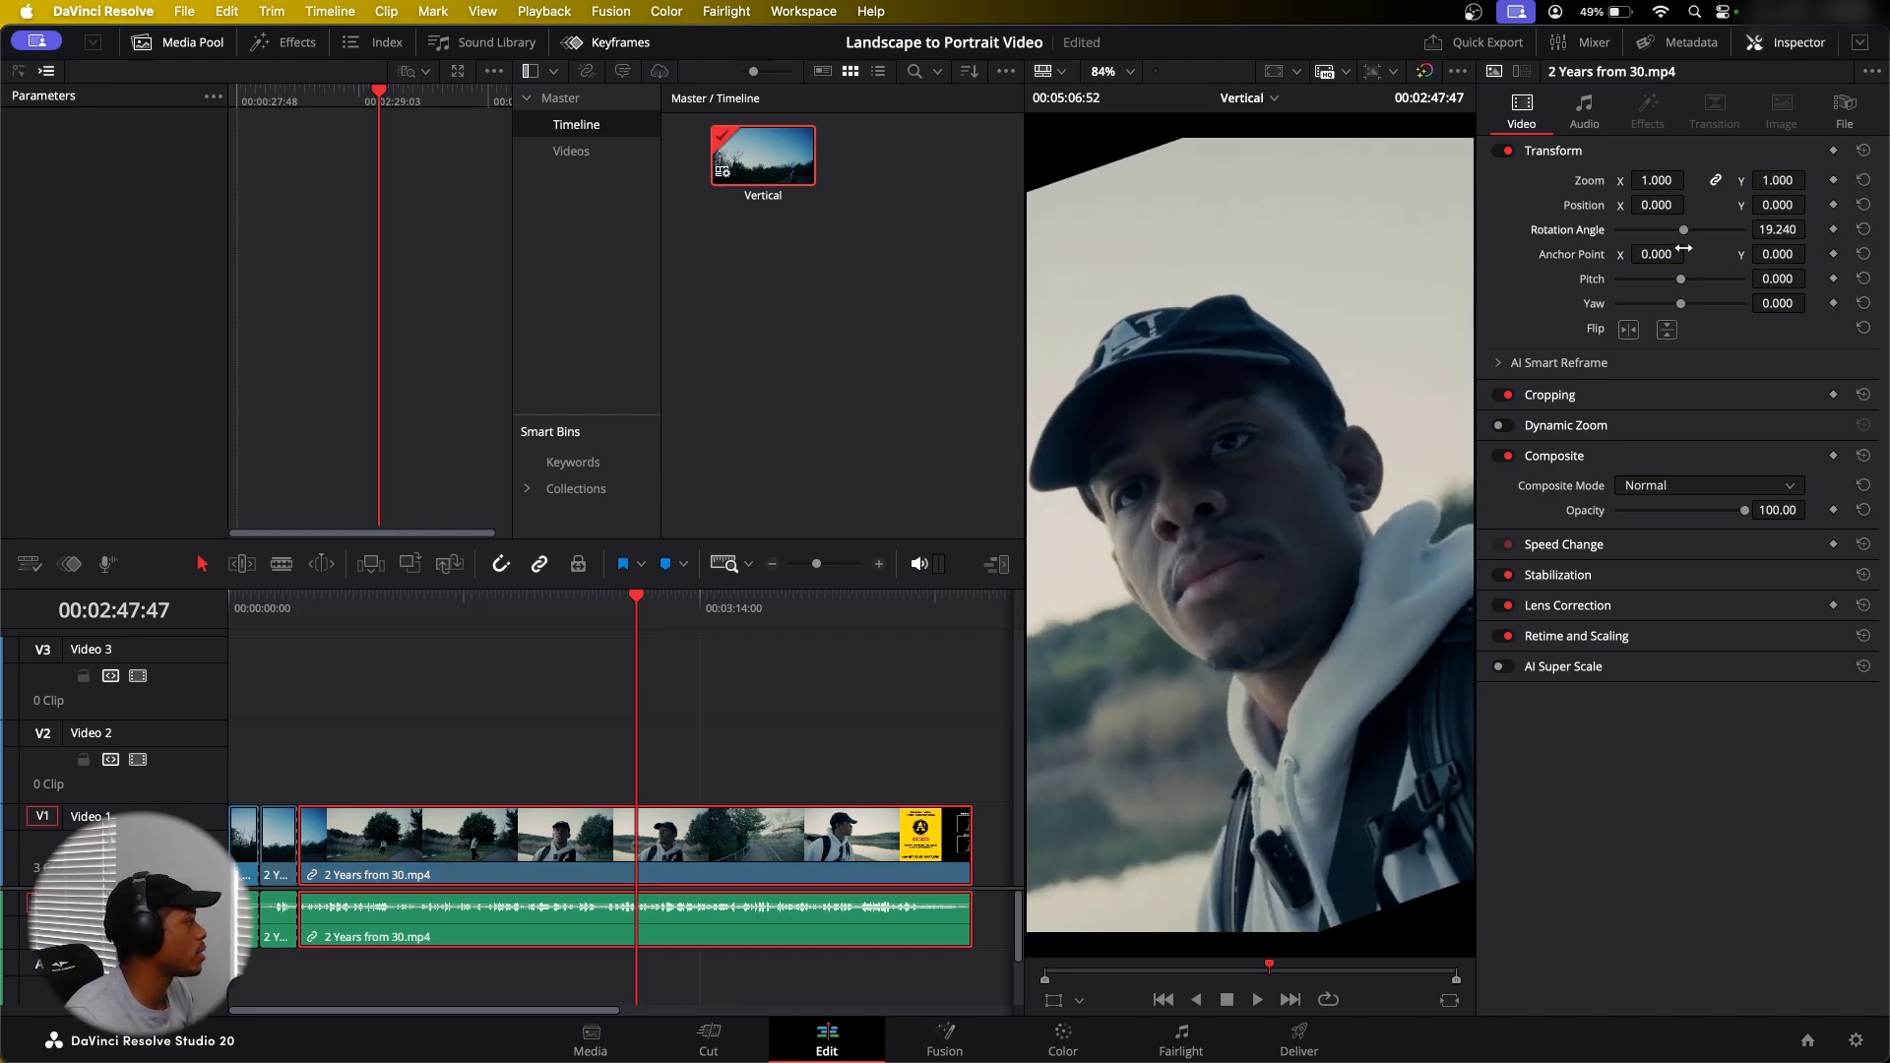
pyautogui.click(1864, 151)
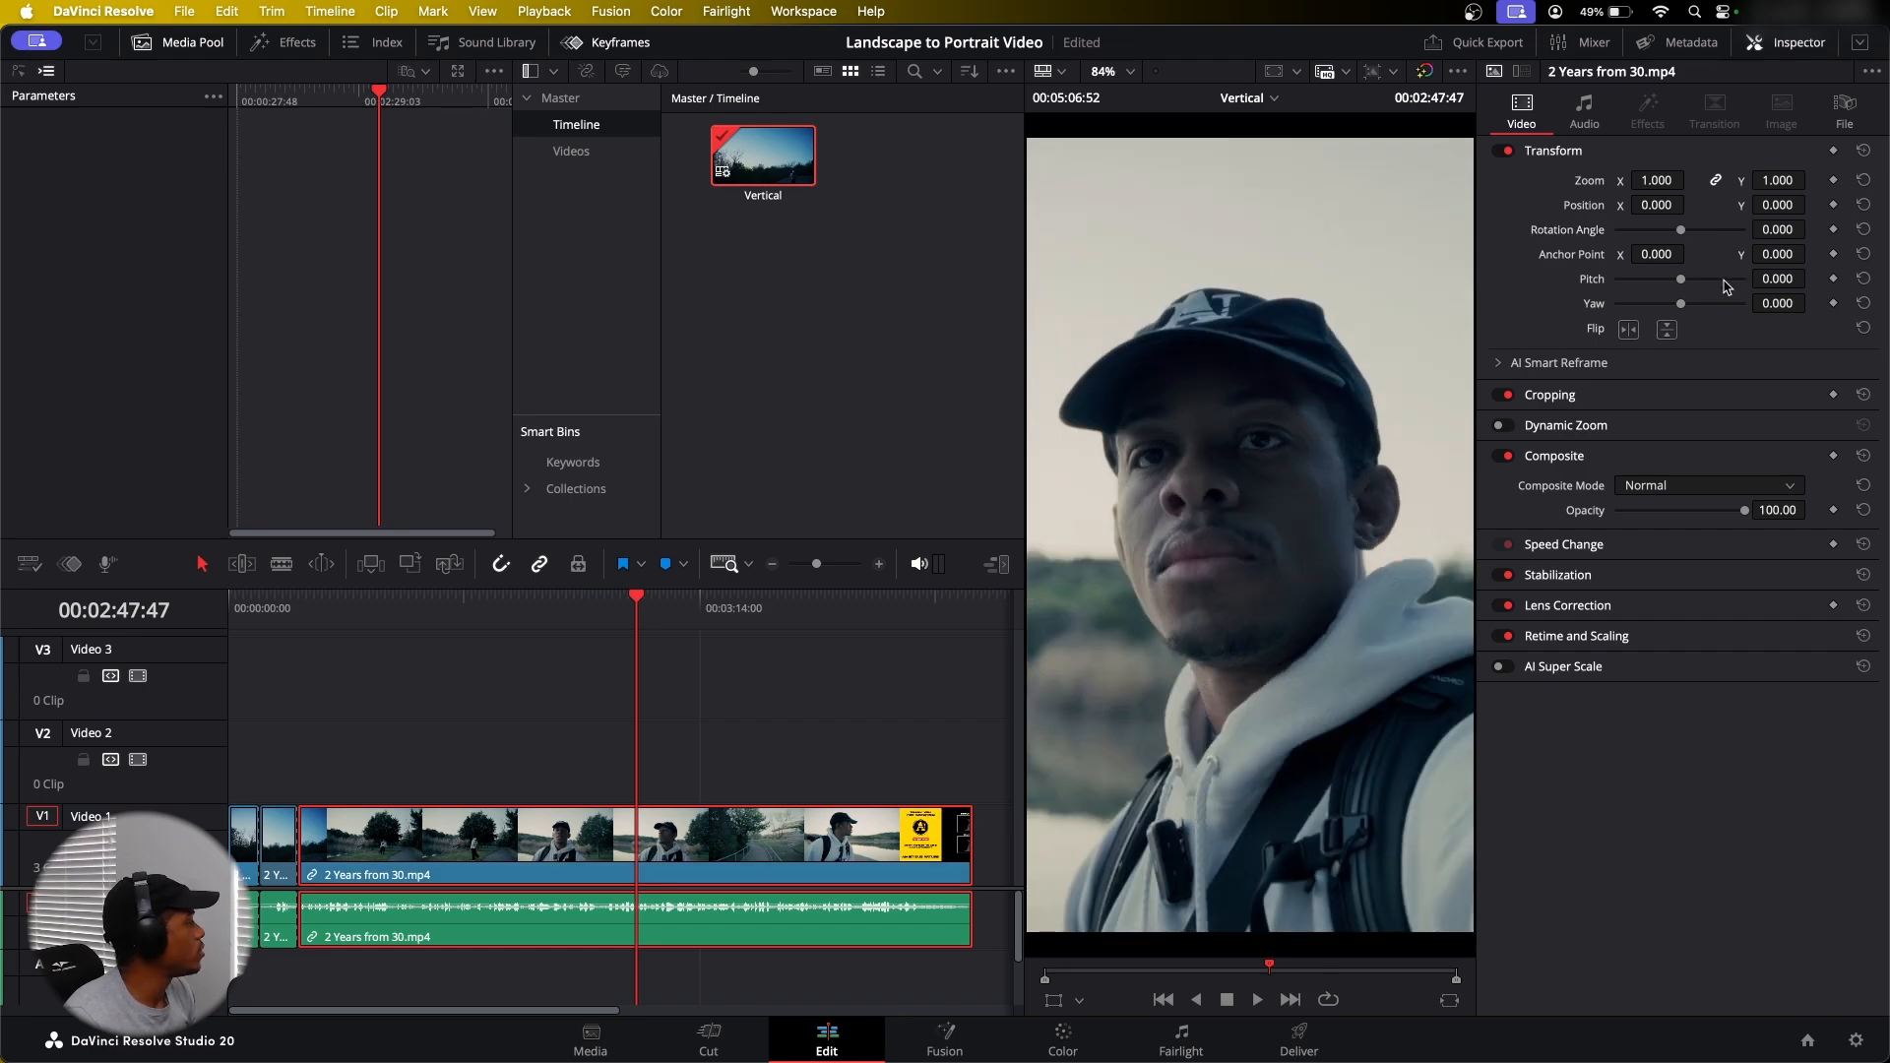
# Try Pitch -1.317 and Yaw 1.408 on the long last clip, resetting each value
pyautogui.moveTo(1682, 285); pyautogui.dragTo(1623, 320)
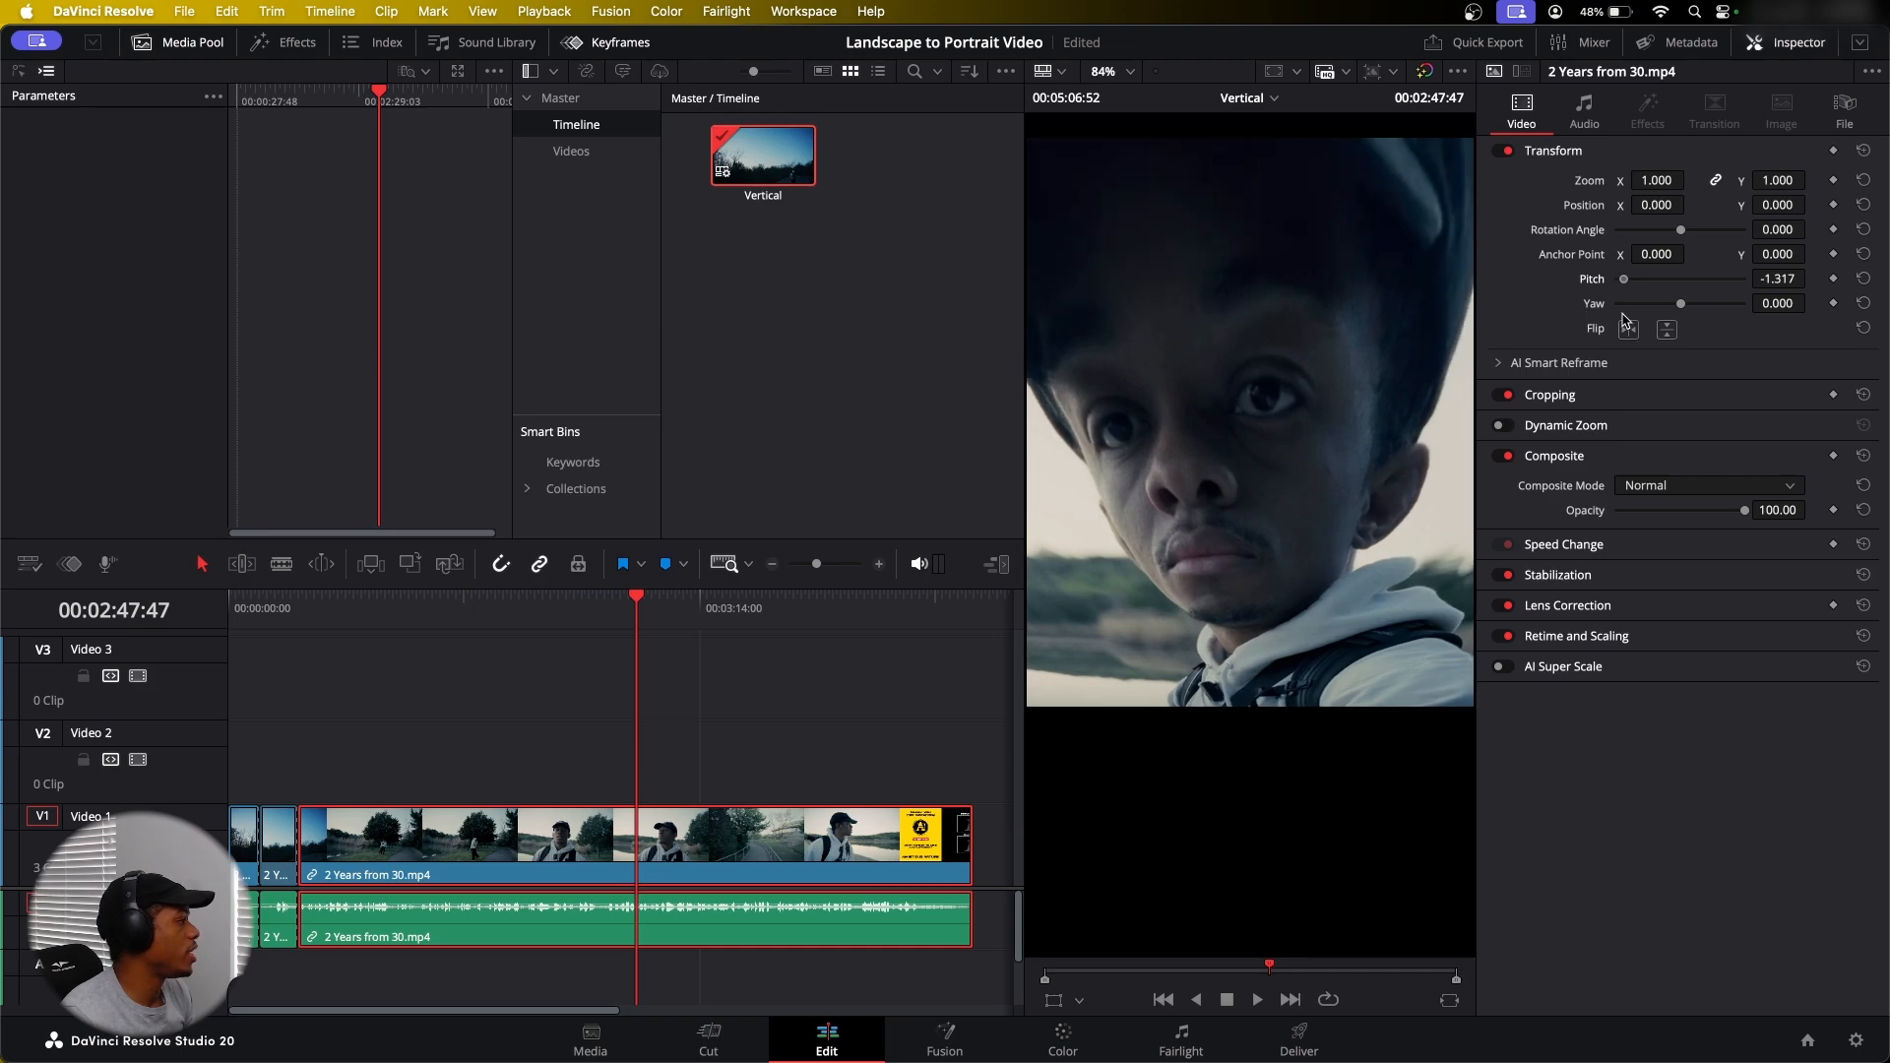
pyautogui.click(1864, 279)
pyautogui.moveTo(1686, 311); pyautogui.dragTo(1737, 339)
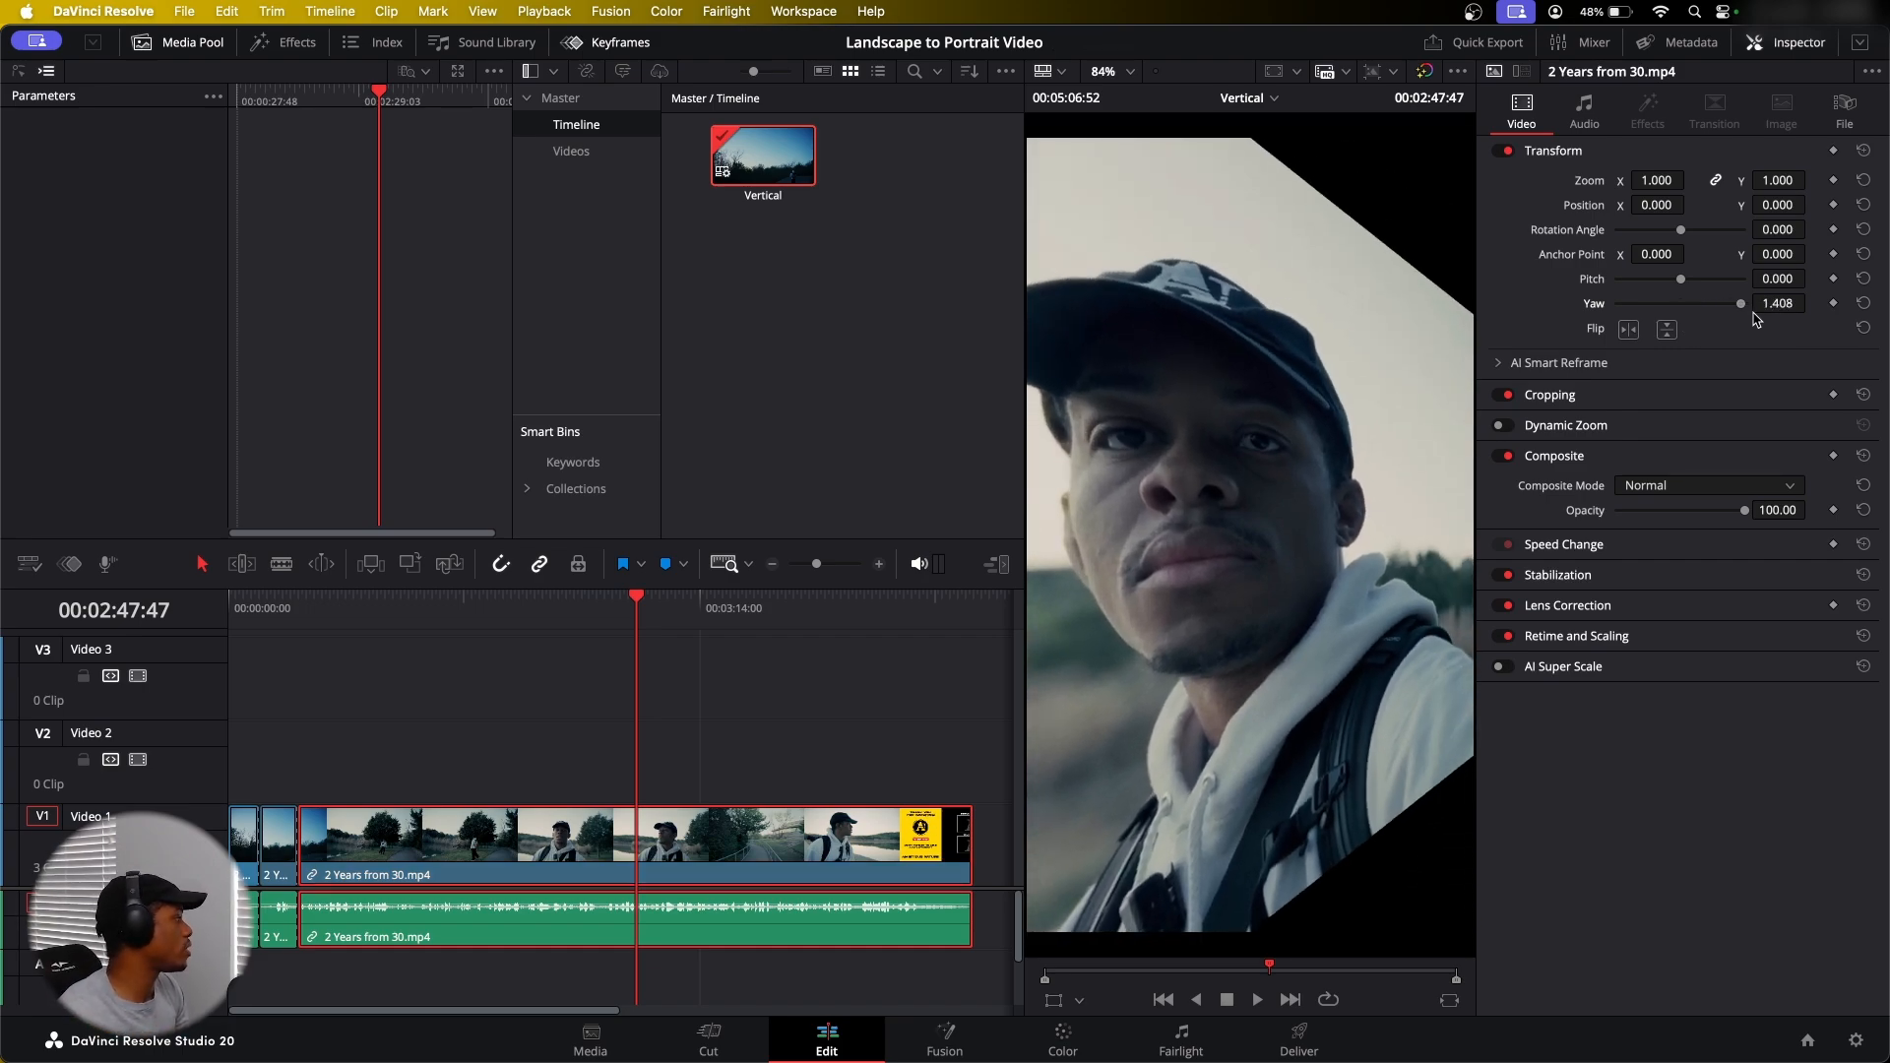
pyautogui.moveTo(1744, 308); pyautogui.dragTo(1680, 310)
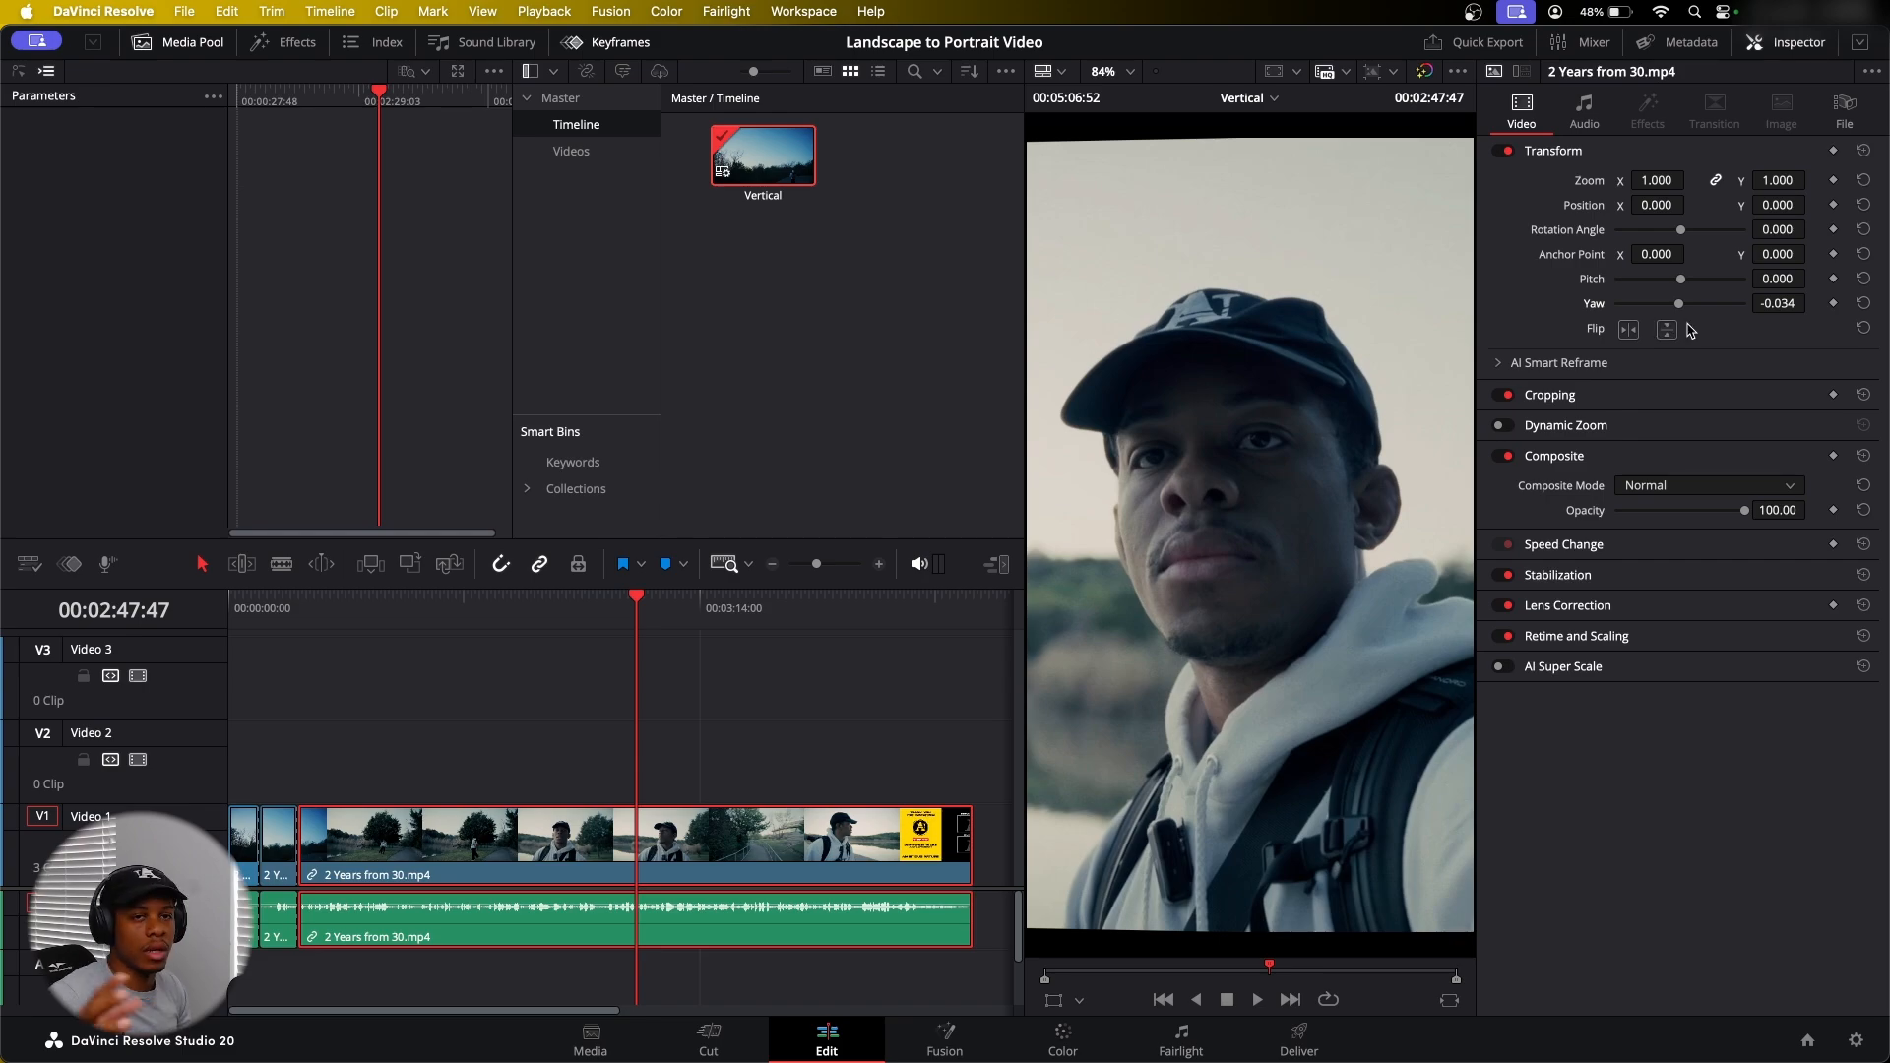
pyautogui.click(1865, 303)
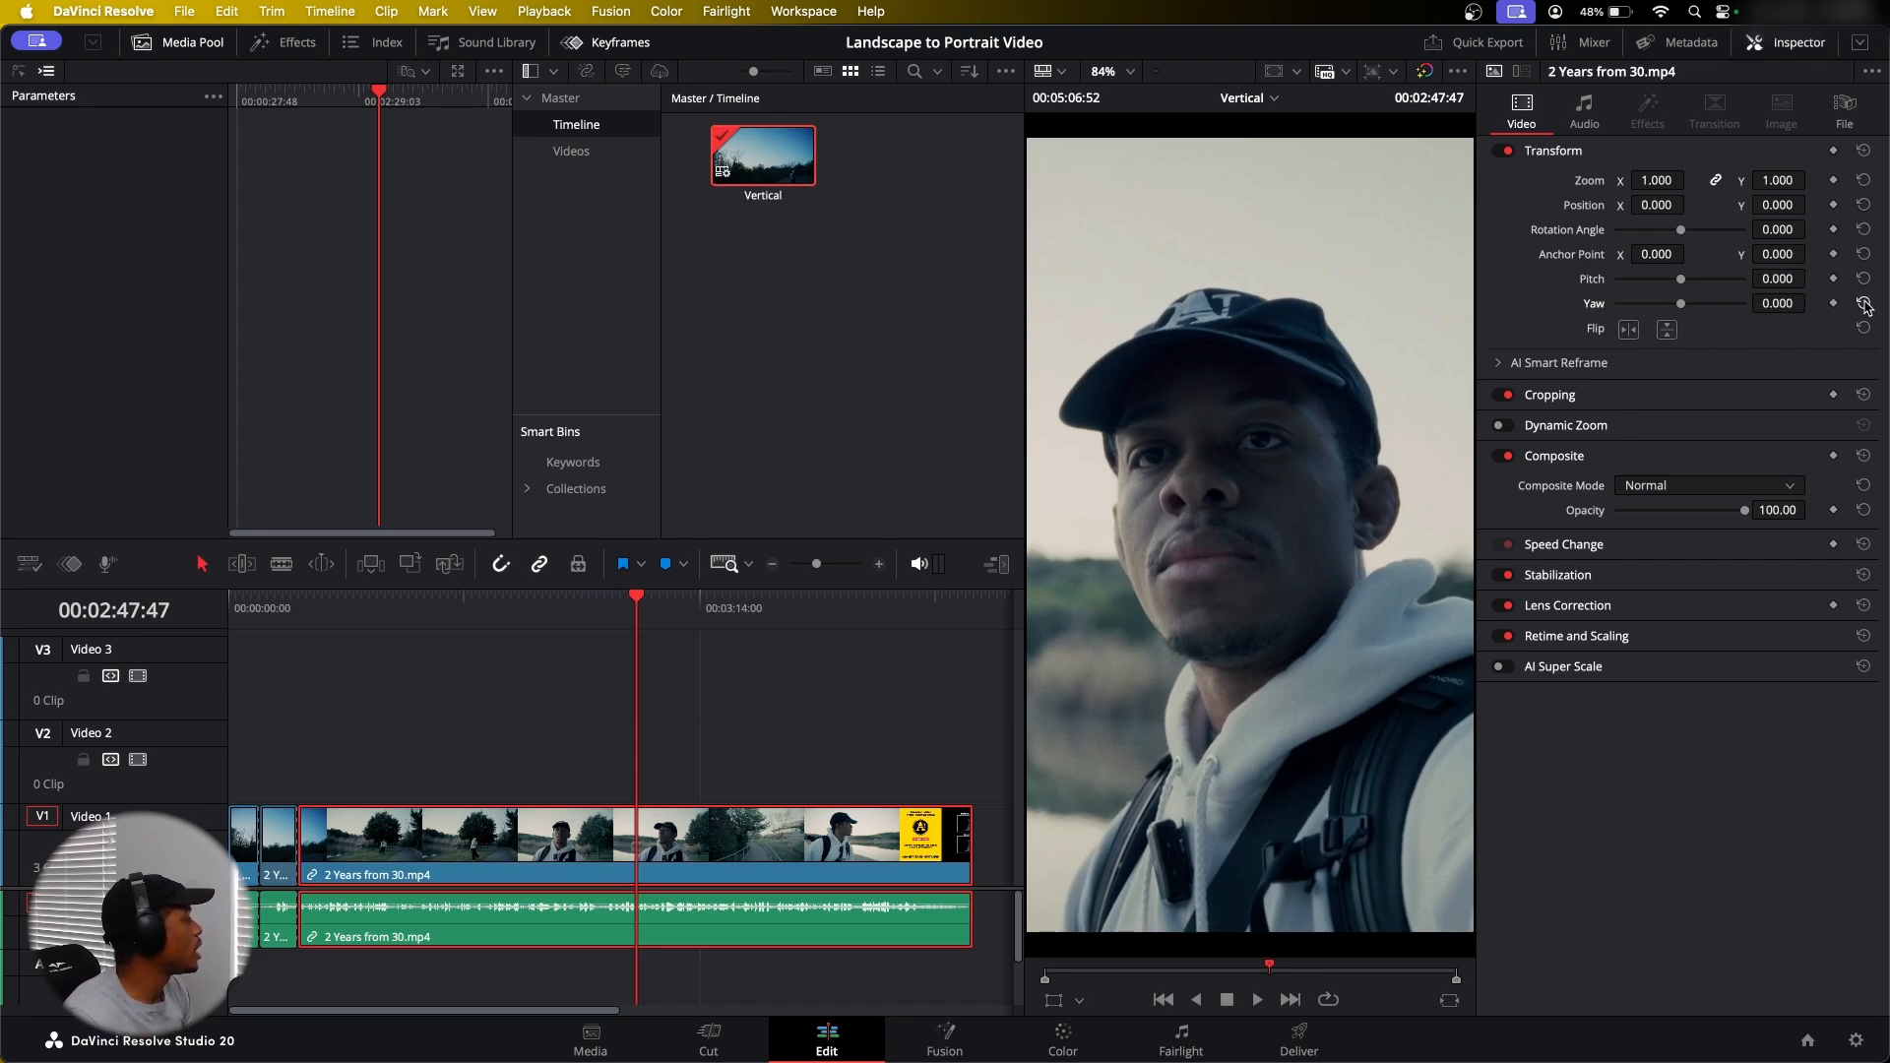
# Try Rotation Angle 222.600, Zoom 3.590, Position X 237, Anchor Point X -455, Pitch 1.500, Yaw 1.385 and both flips, and reset the Transform settings
pyautogui.moveTo(1681, 229); pyautogui.dragTo(1750, 234)
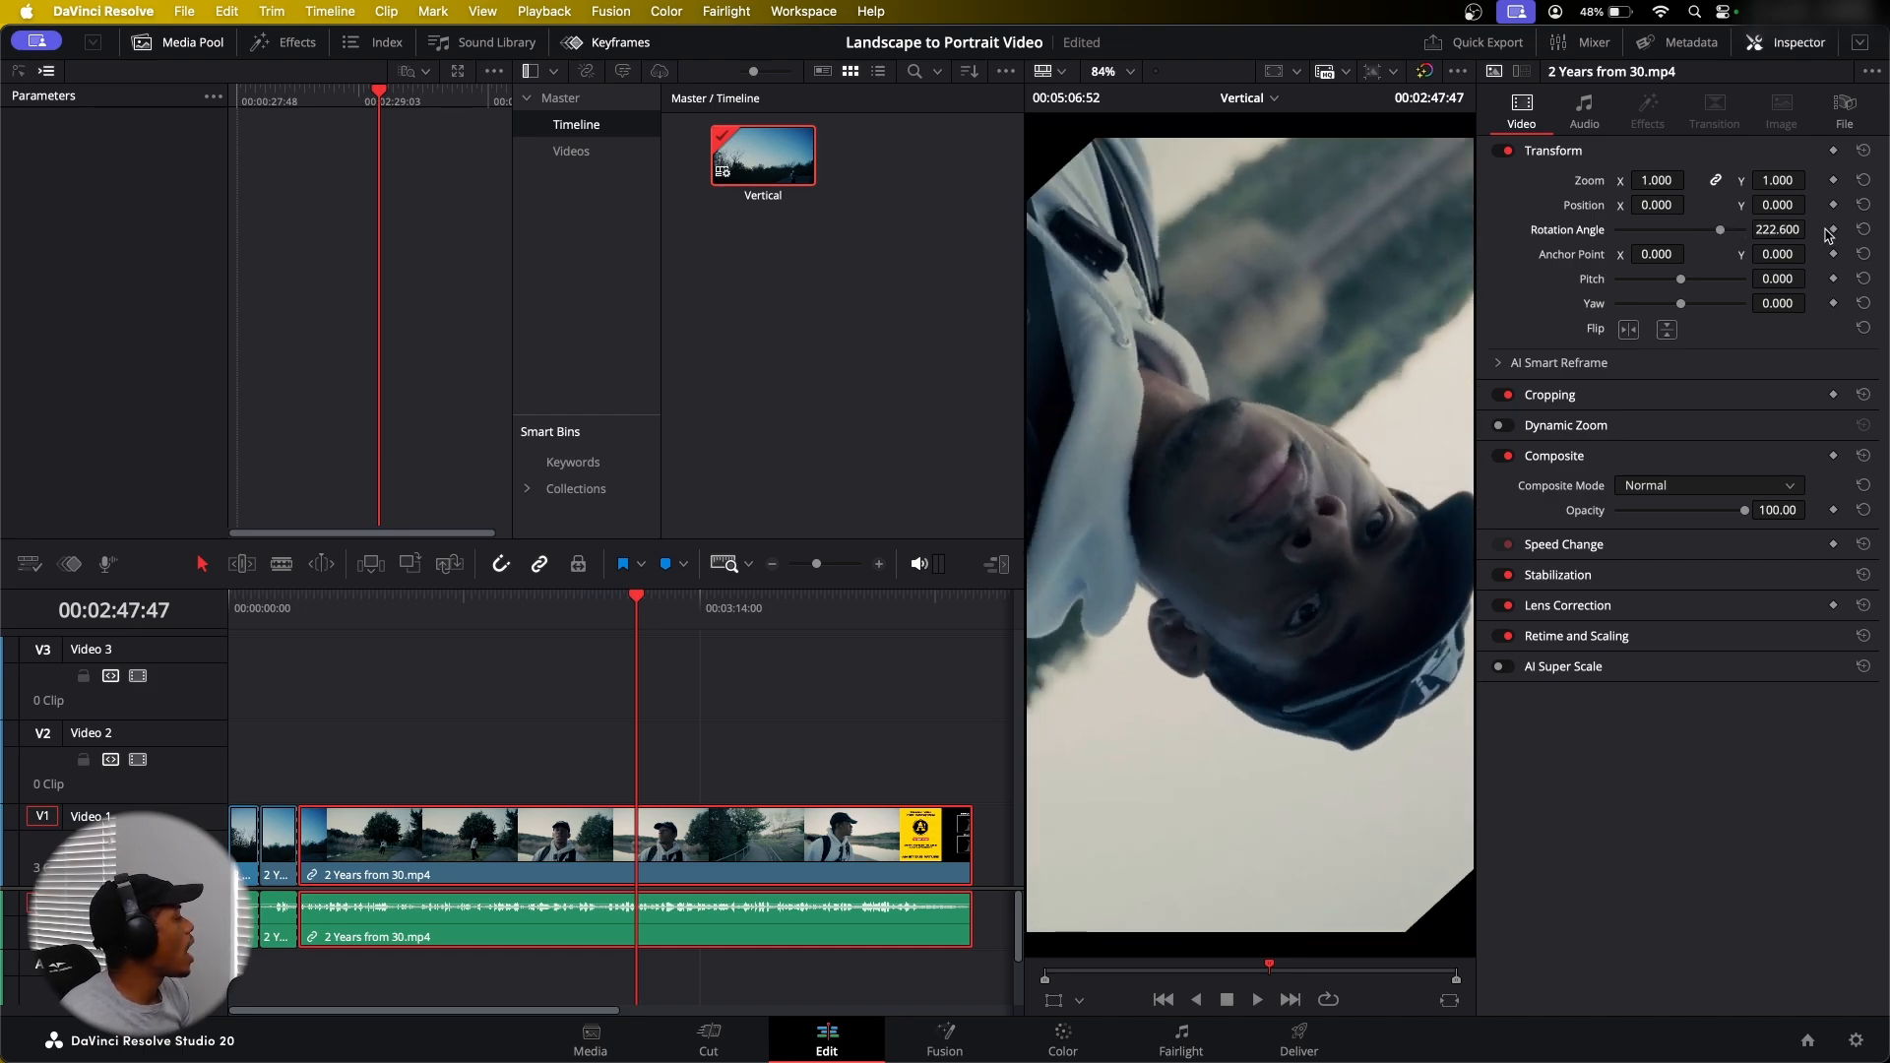
pyautogui.click(1864, 229)
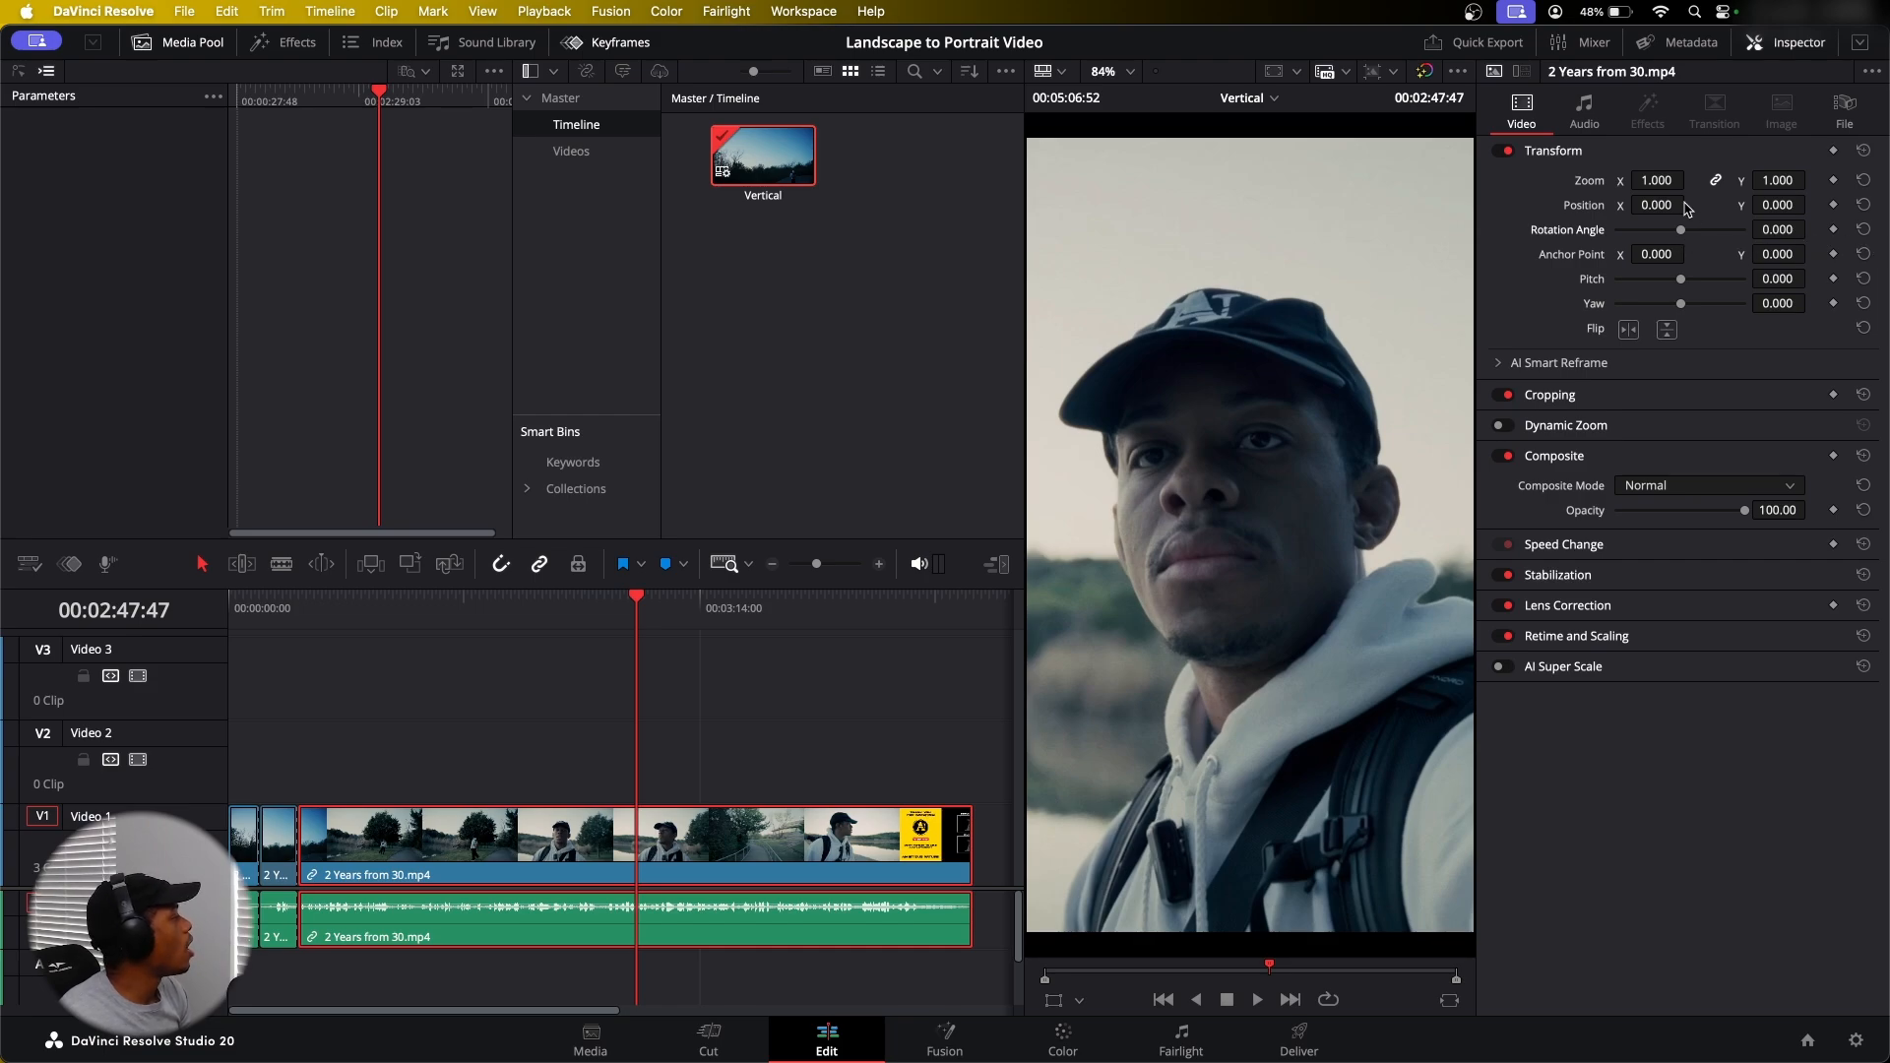
pyautogui.moveTo(1657, 180); pyautogui.dragTo(1740, 304)
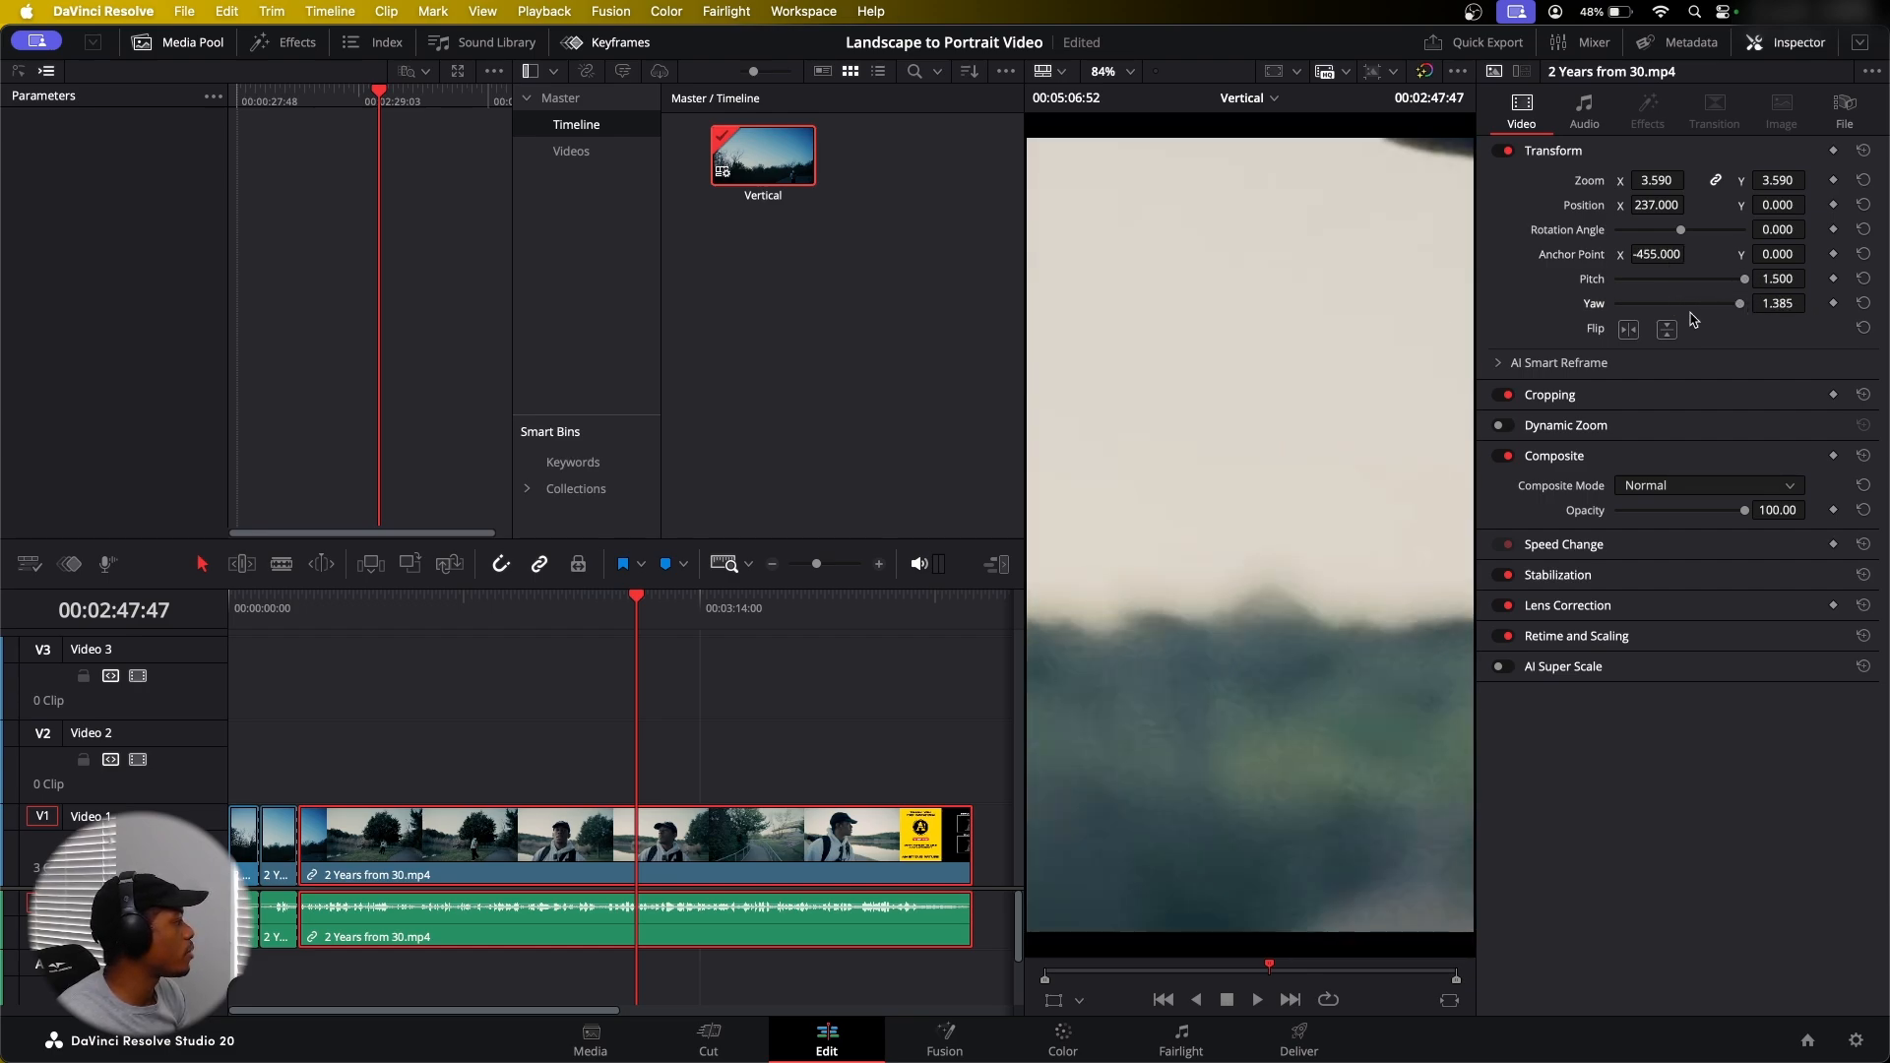
pyautogui.click(1628, 330)
pyautogui.click(1667, 330)
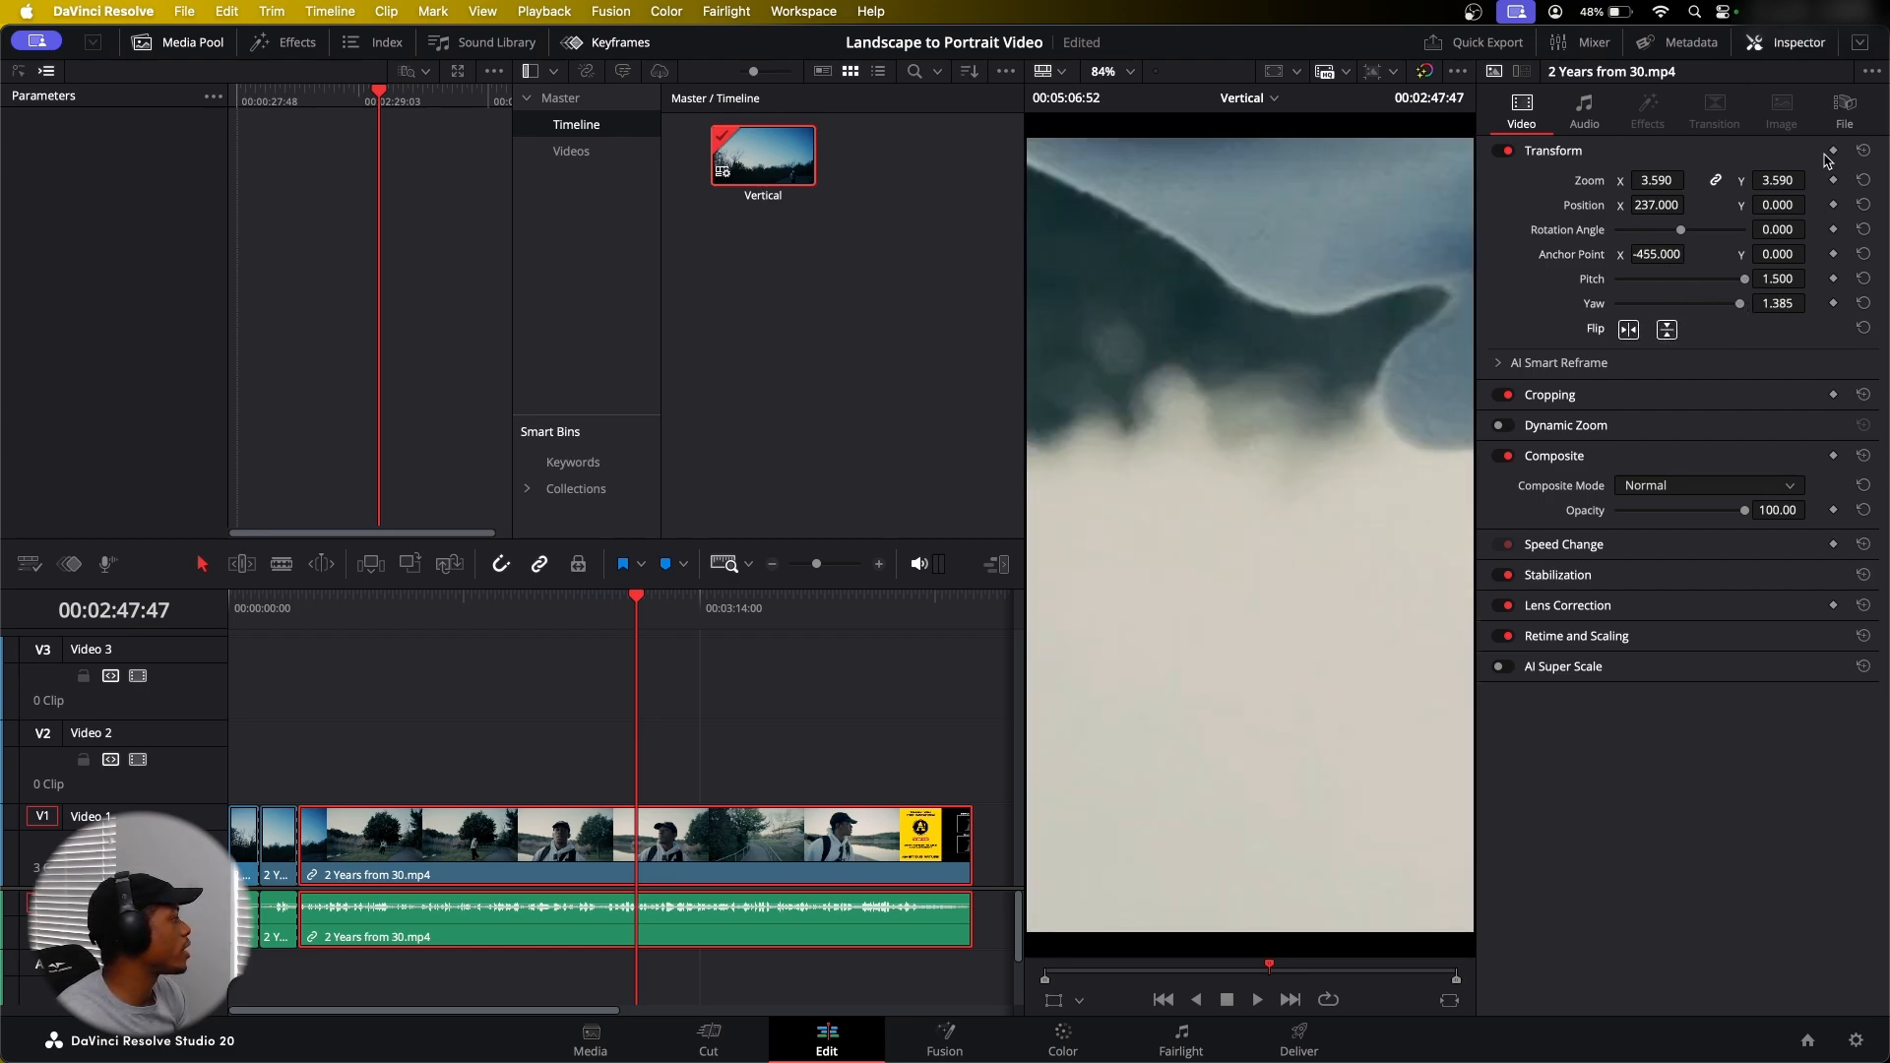
pyautogui.click(1864, 153)
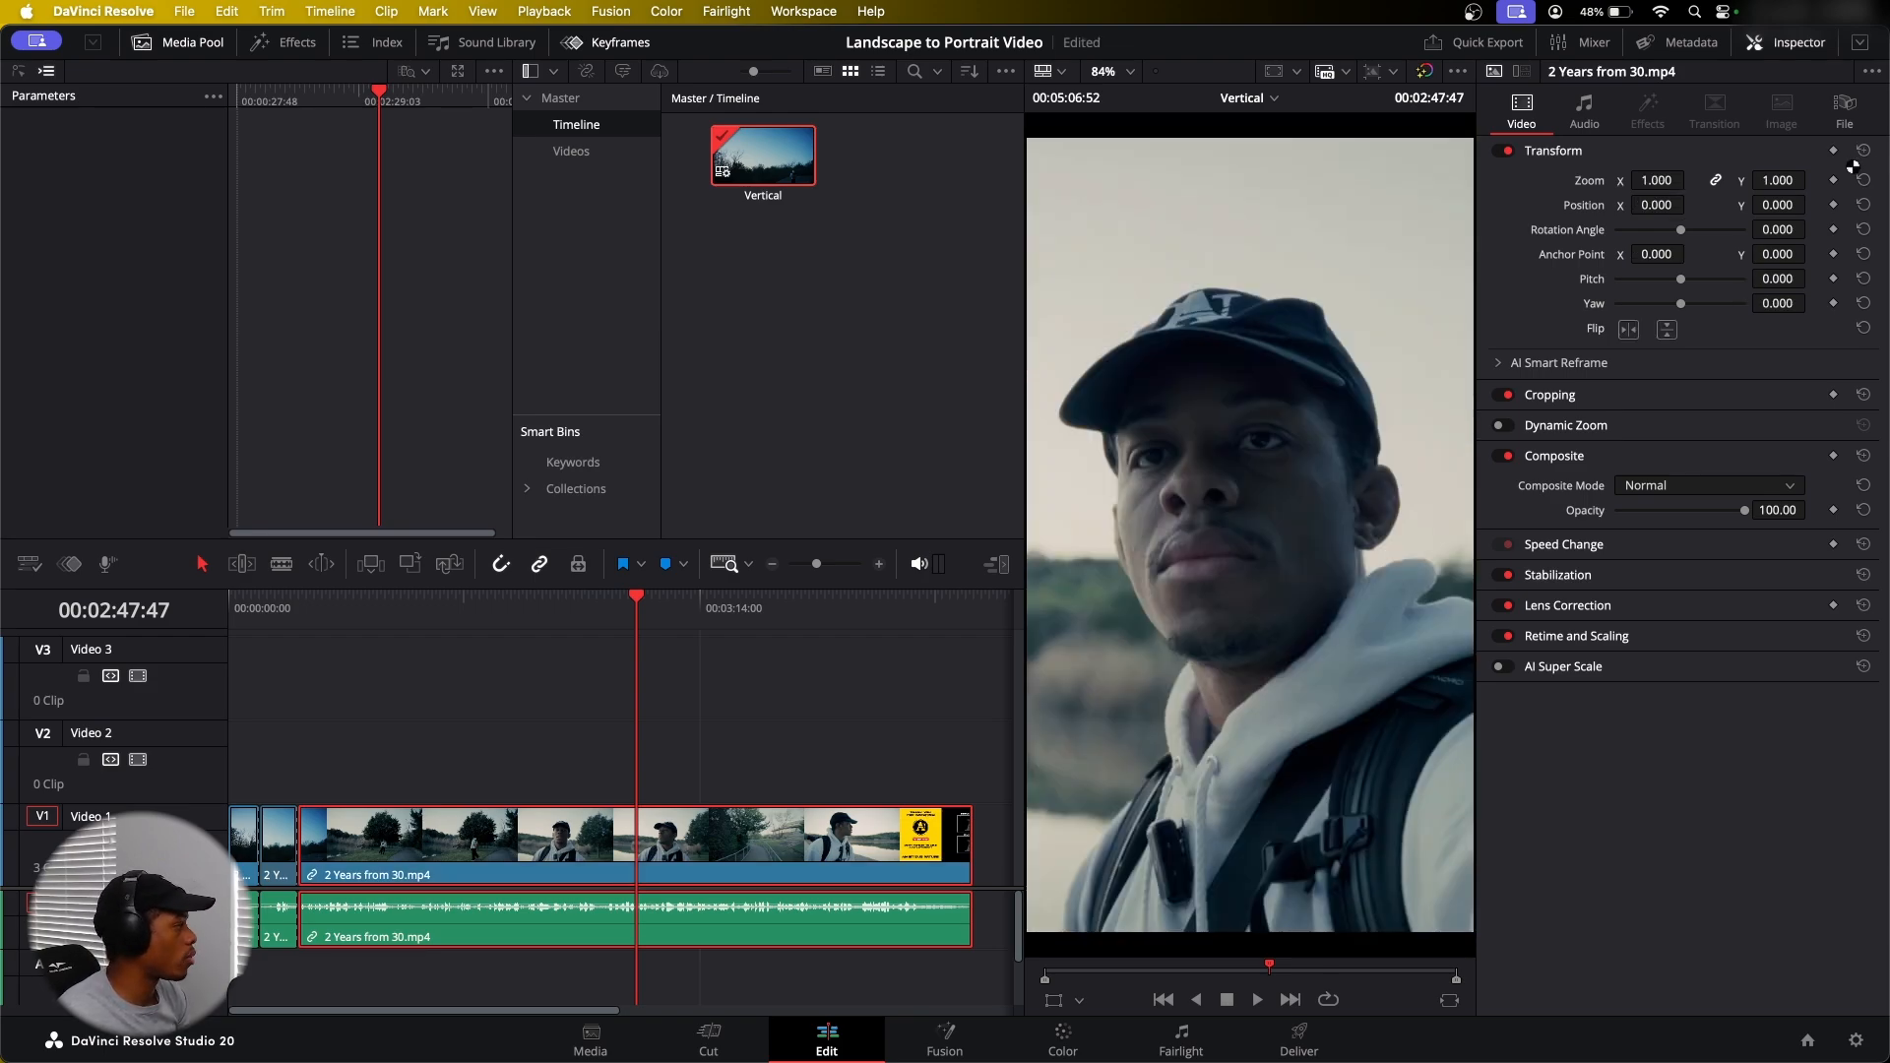
# Turn off linked selection and duplicate only the video of the long last clip onto Video 2, directly above the original
pyautogui.press('super+minus')
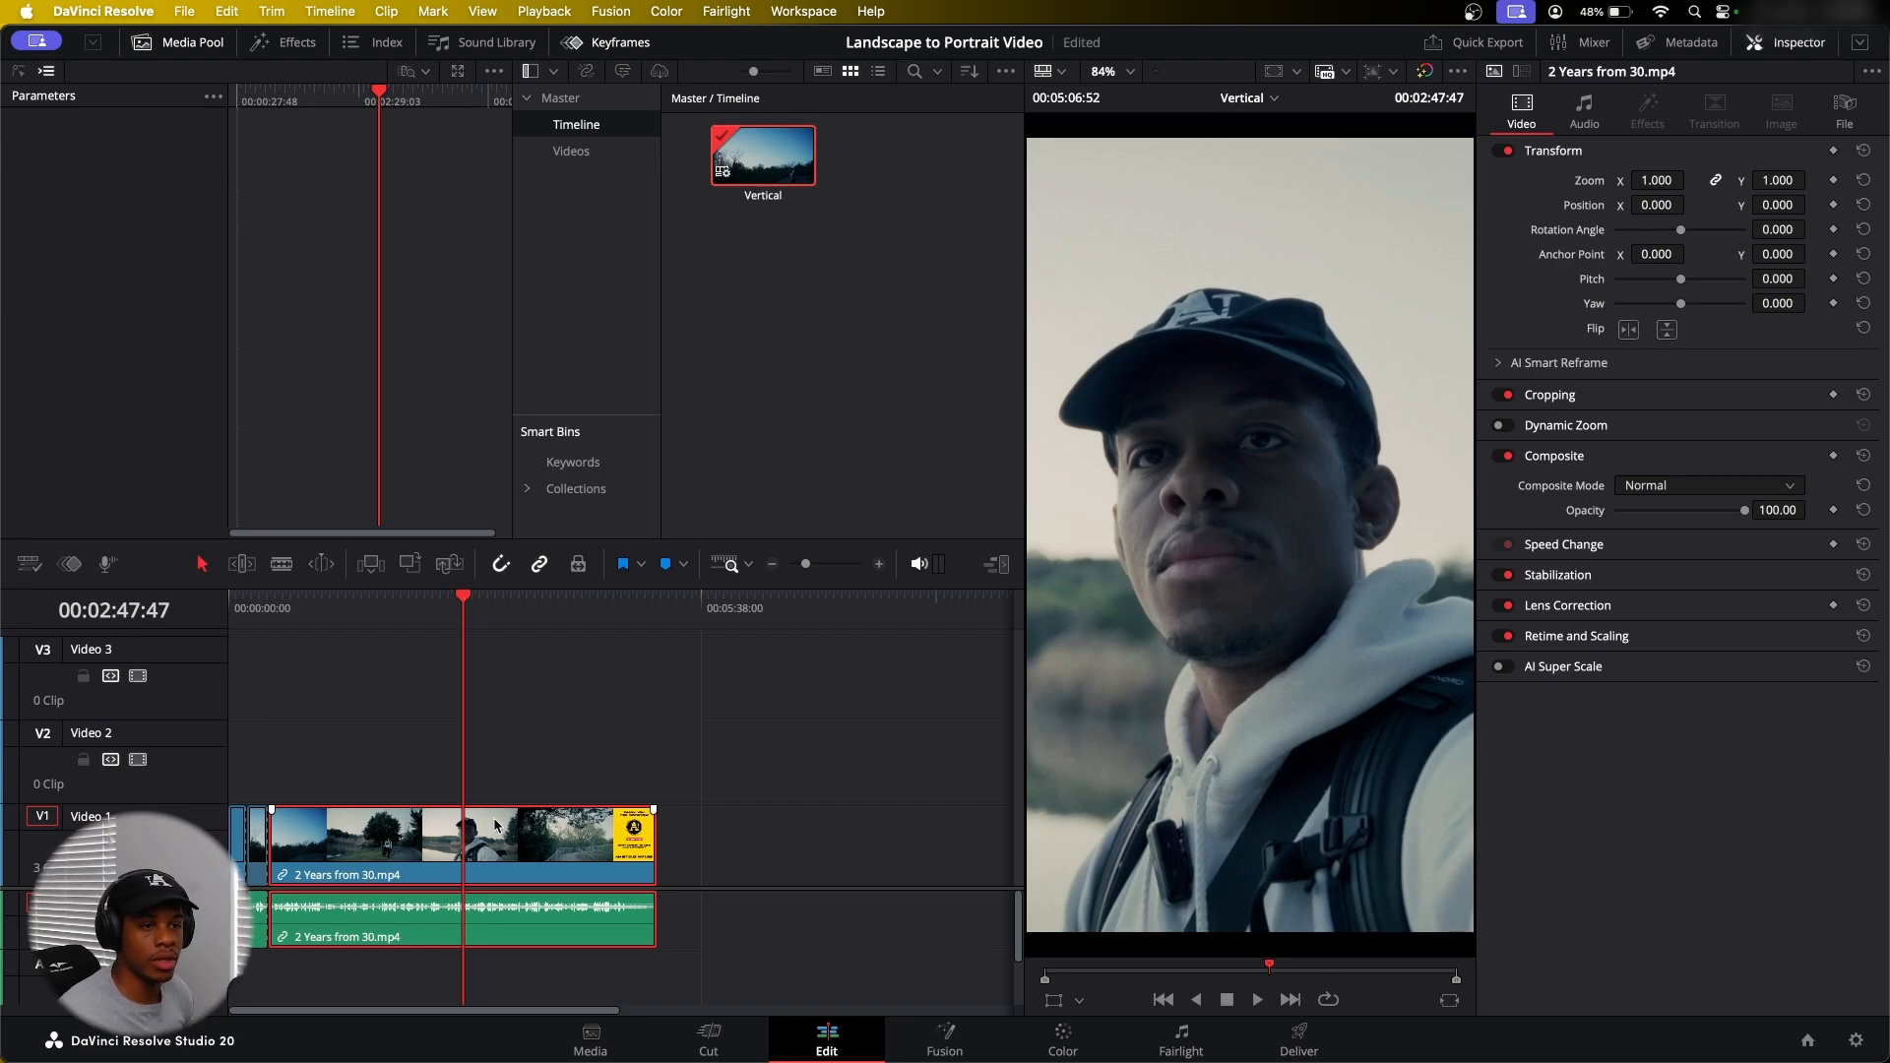
pyautogui.click(539, 623)
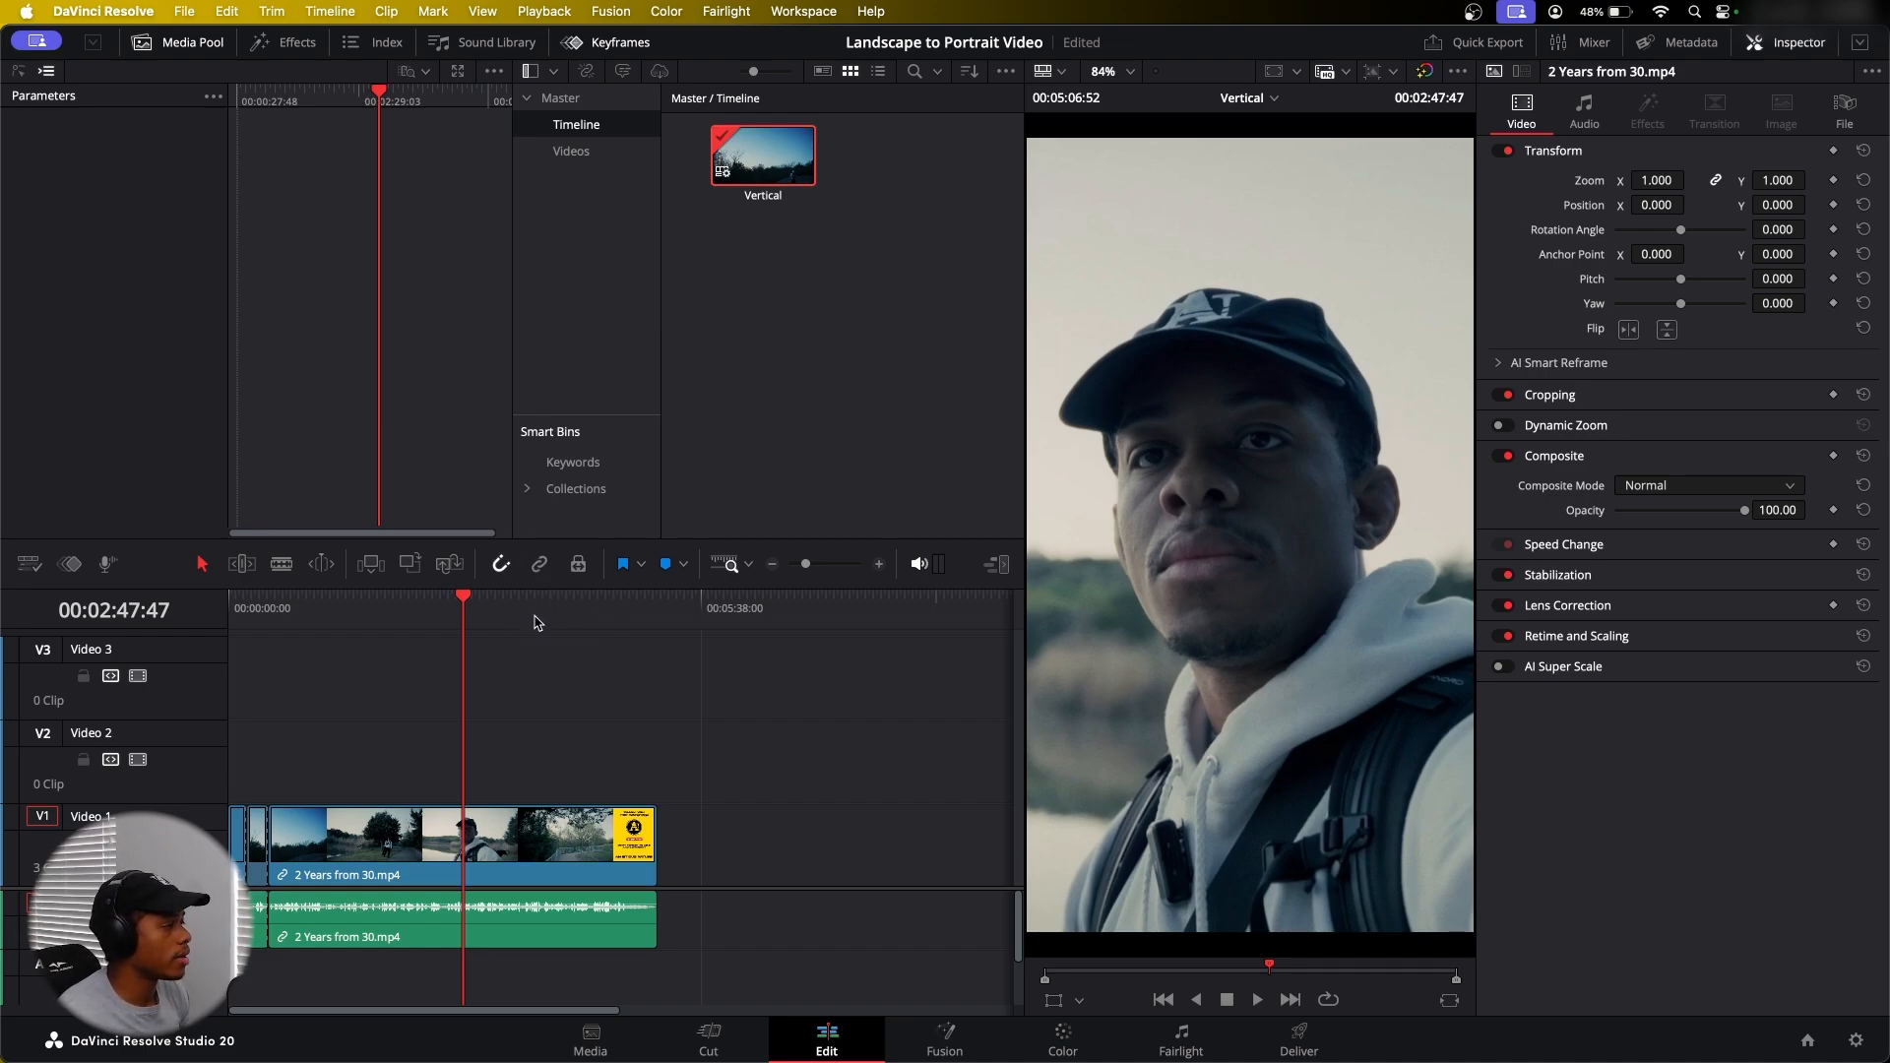
pyautogui.click(520, 833)
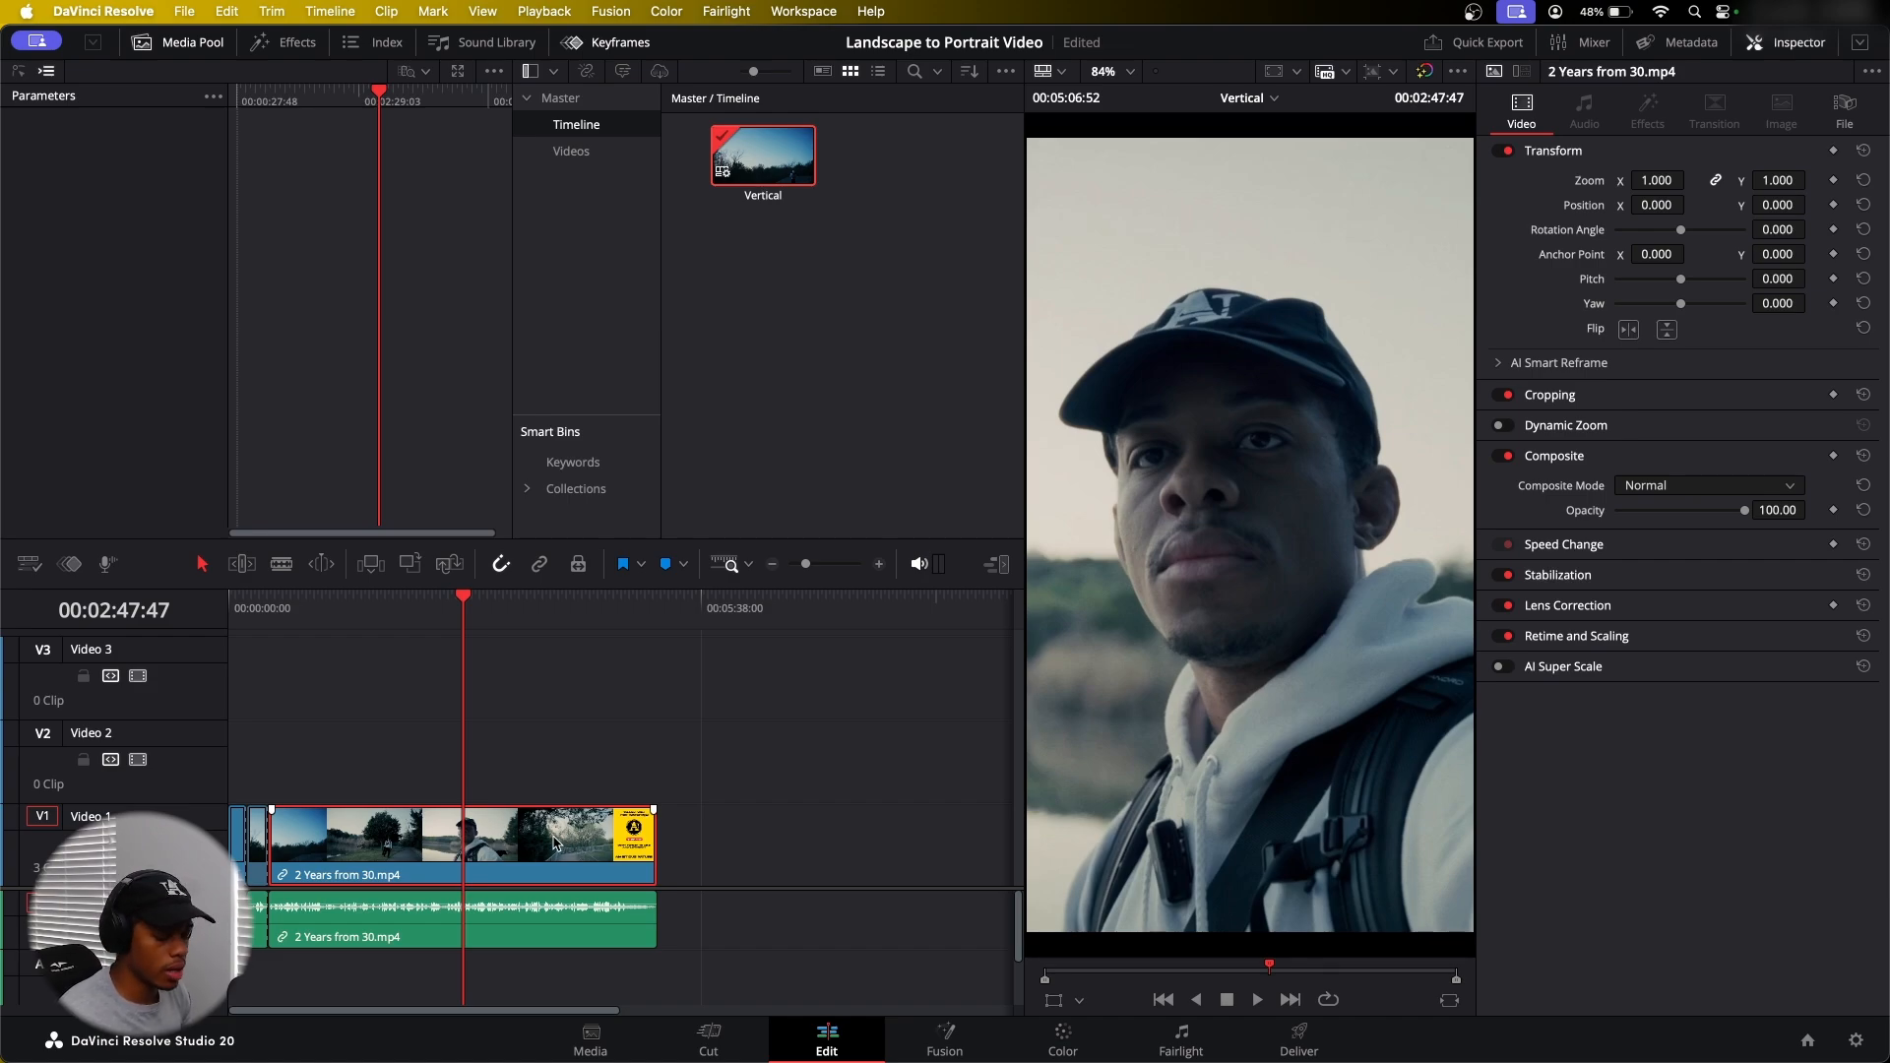
pyautogui.moveTo(548, 844); pyautogui.dragTo(530, 787)
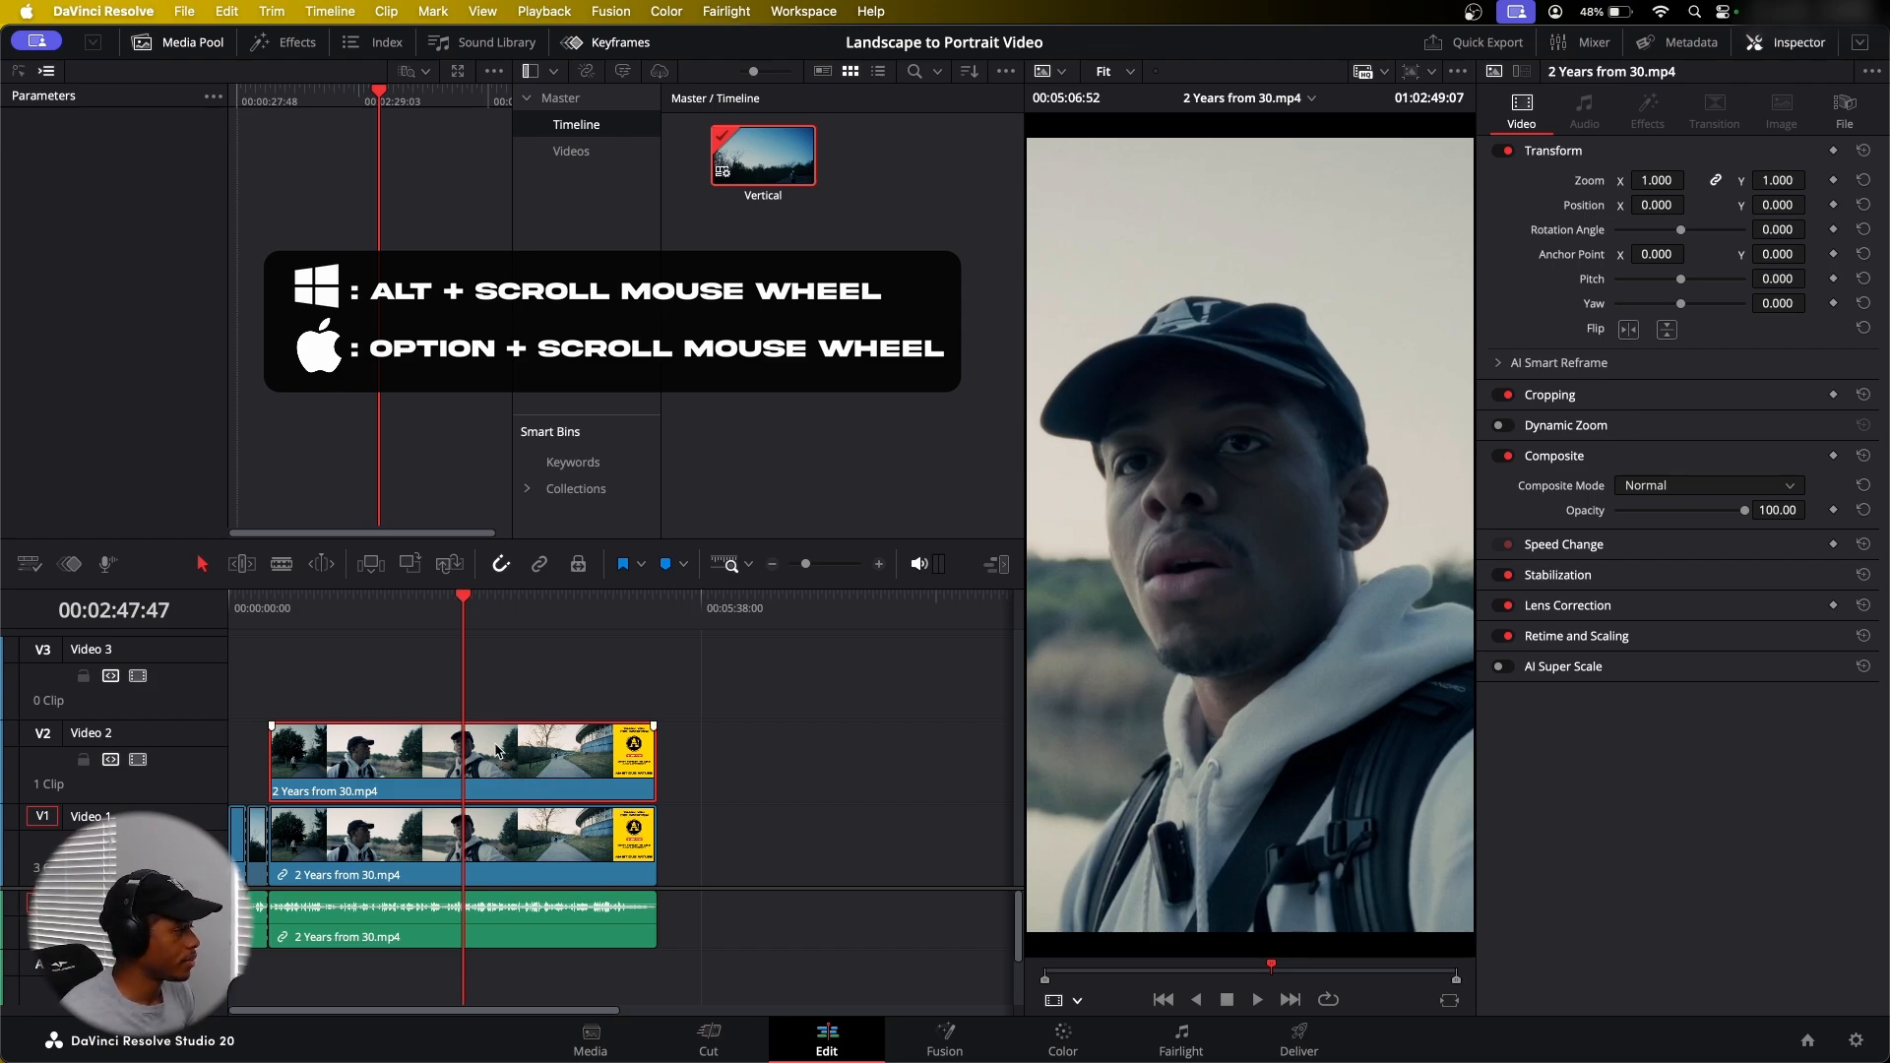
# Scale the duplicated clip on Video 2 down to Zoom 0.670
pyautogui.click(487, 756)
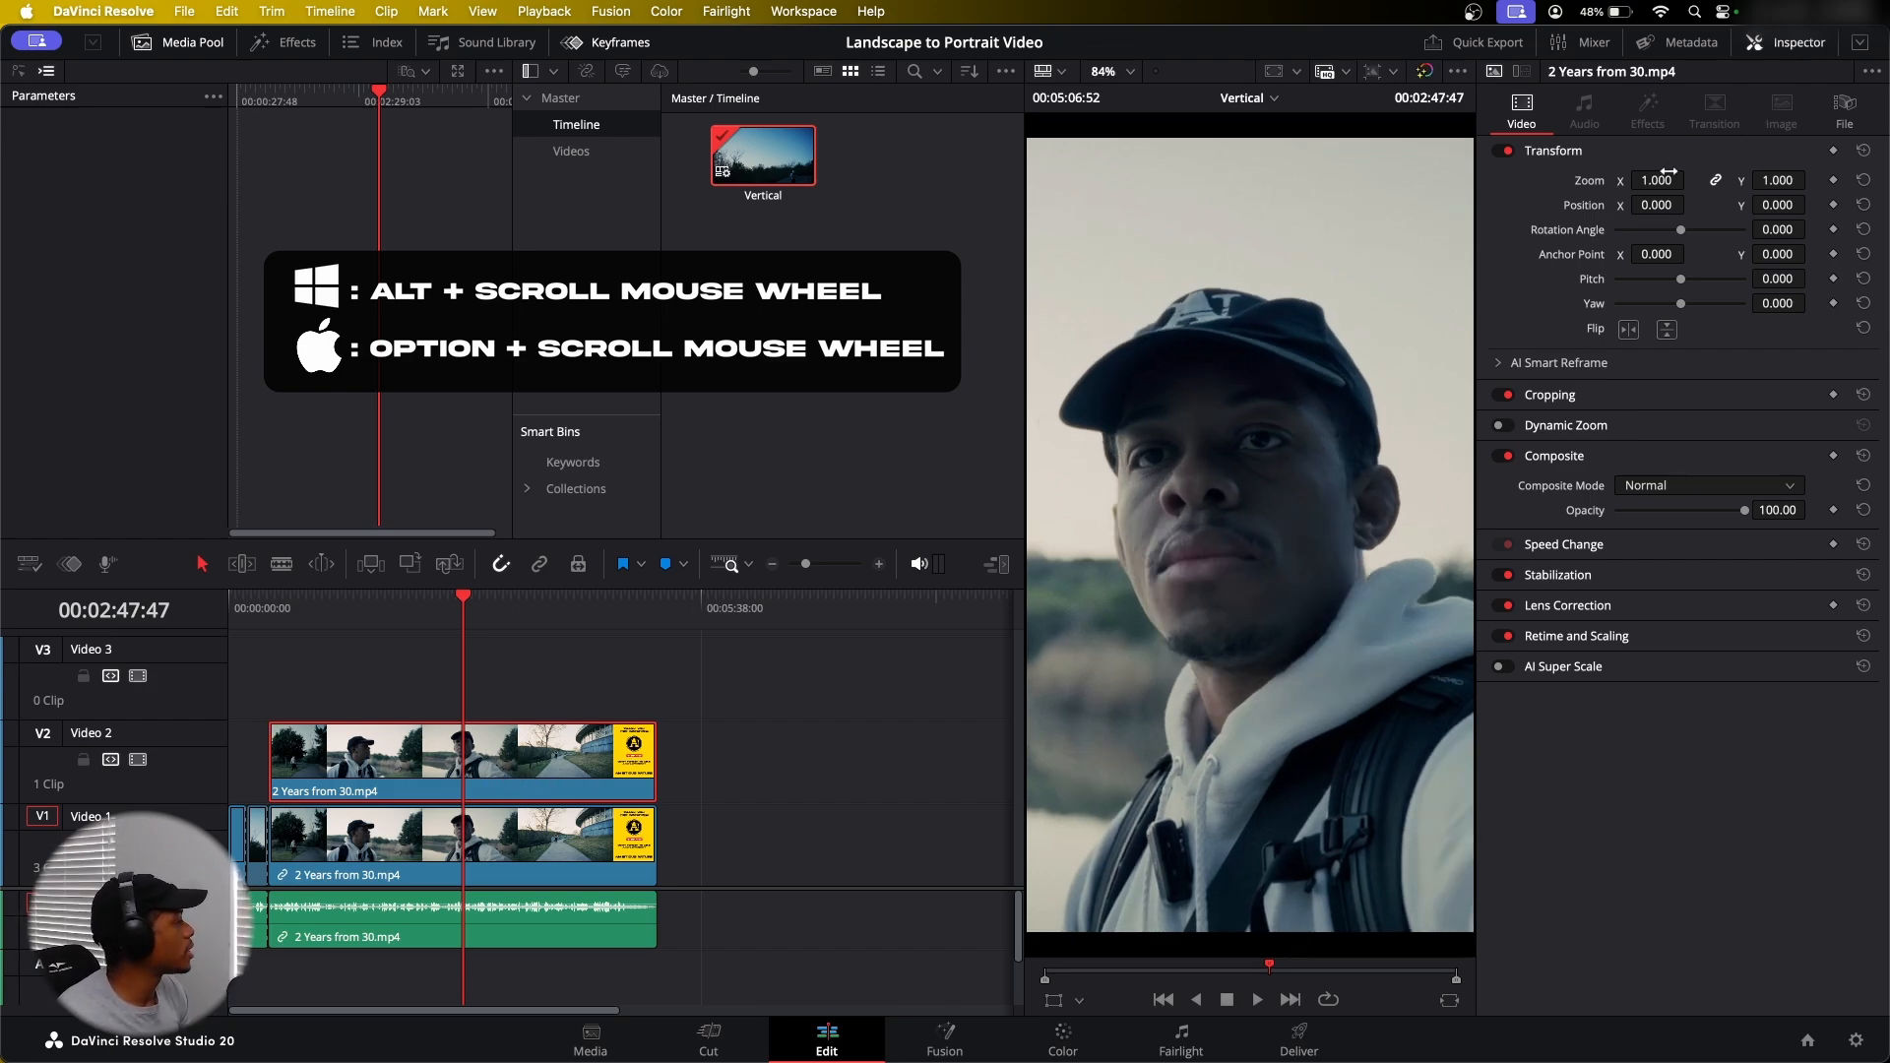
pyautogui.scroll(-20, 1668, 179)
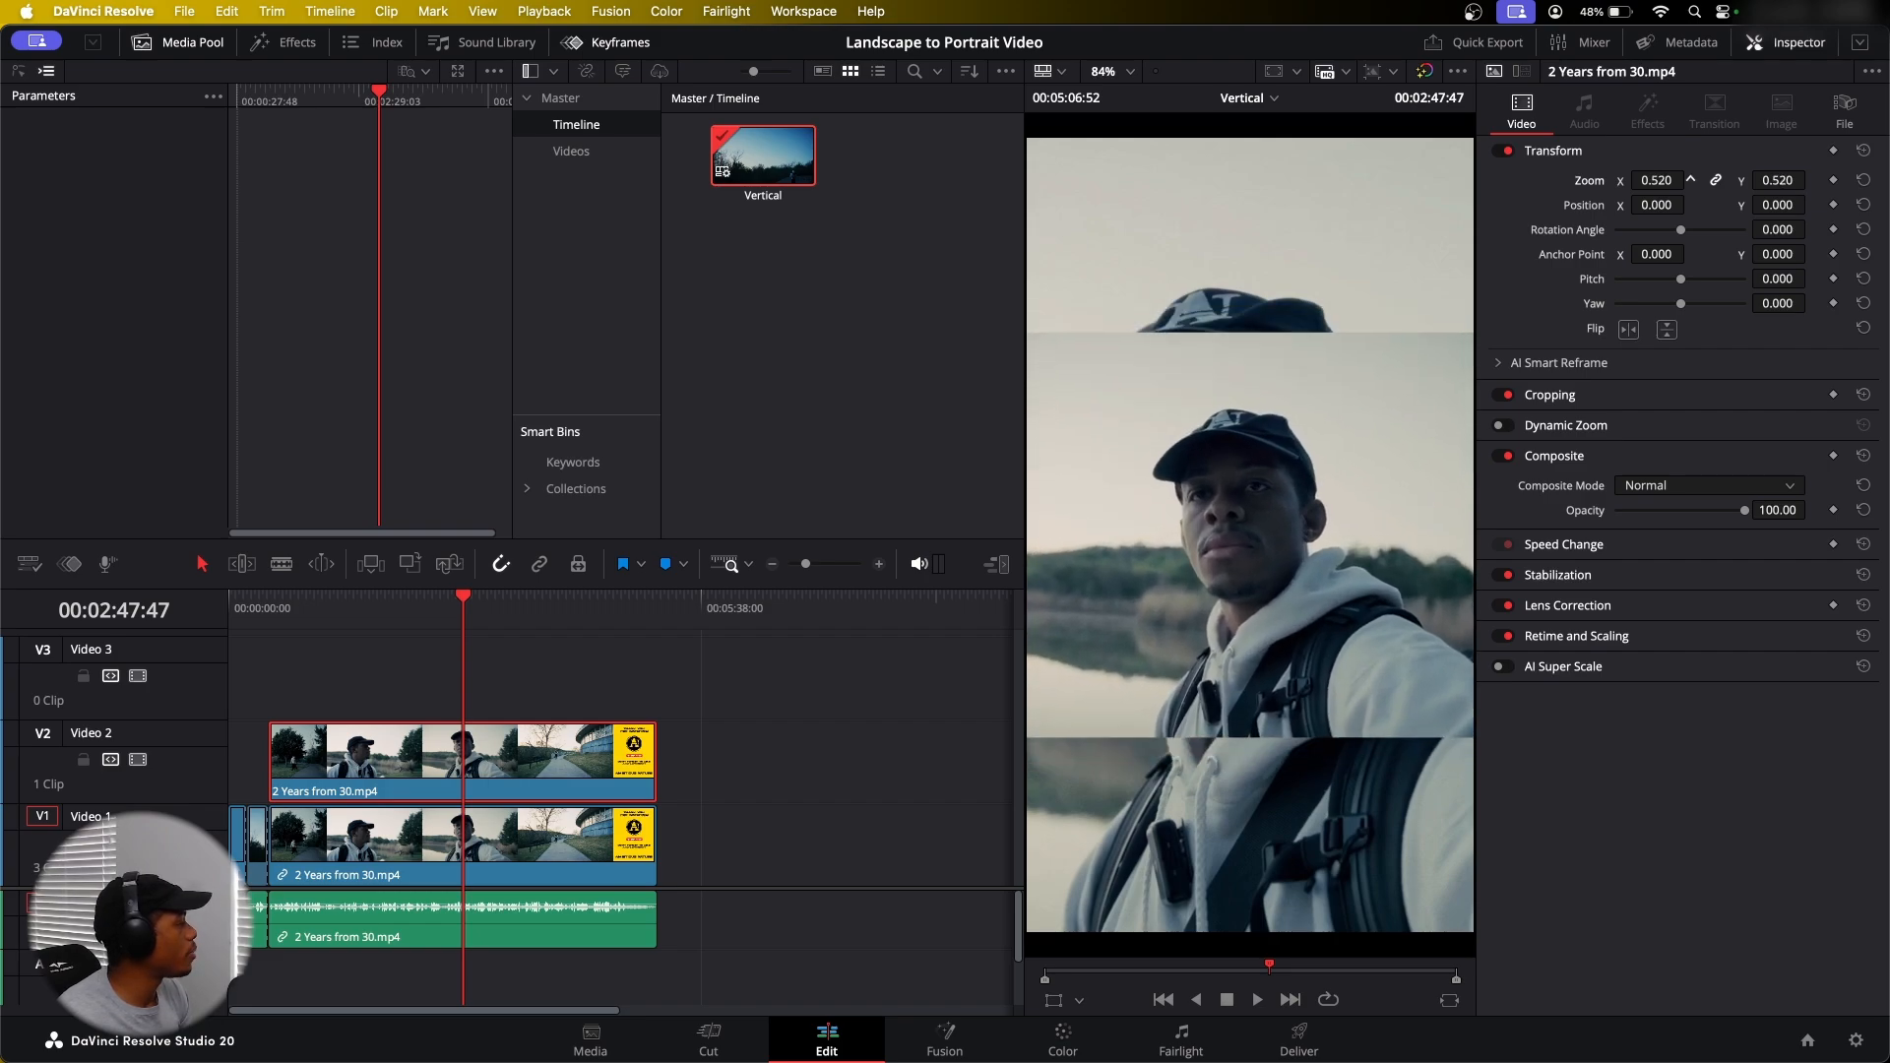
pyautogui.scroll(15, 1658, 180)
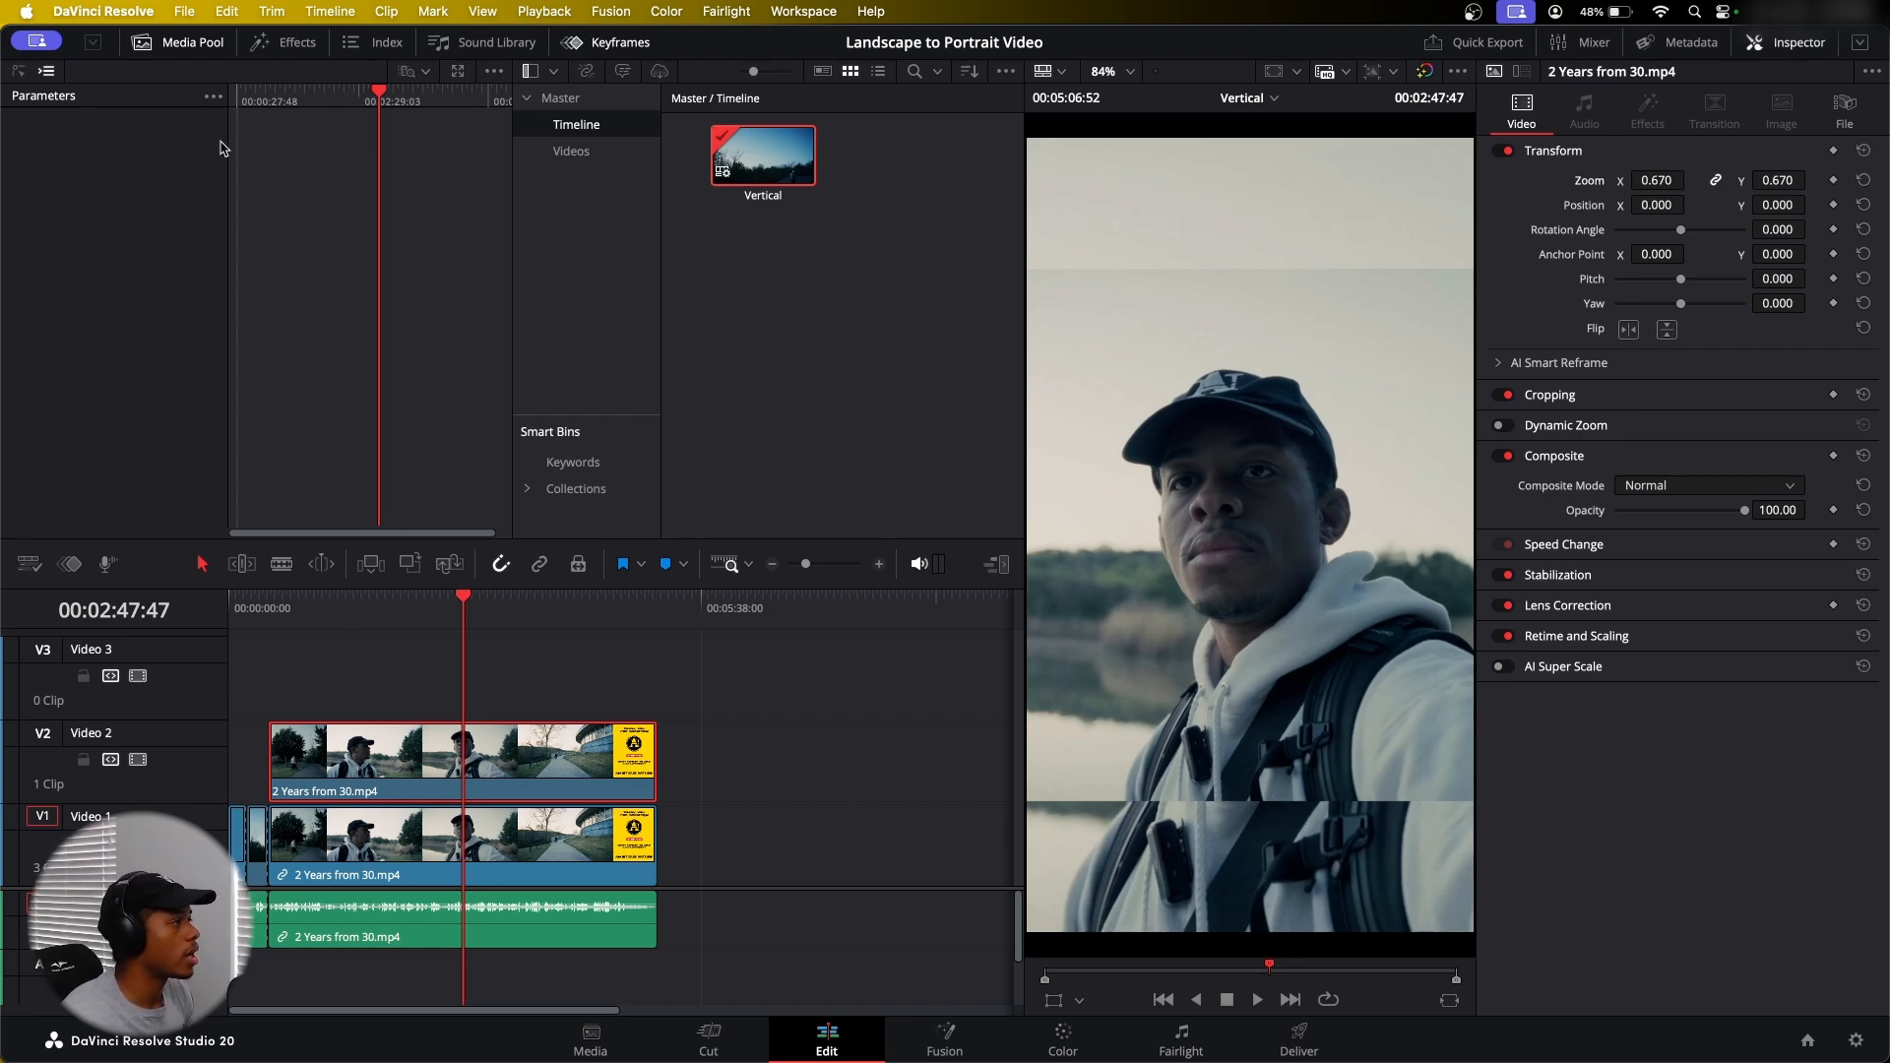
# Set the effects search to cover All Folders and search the effects library for "gaus"
pyautogui.click(279, 47)
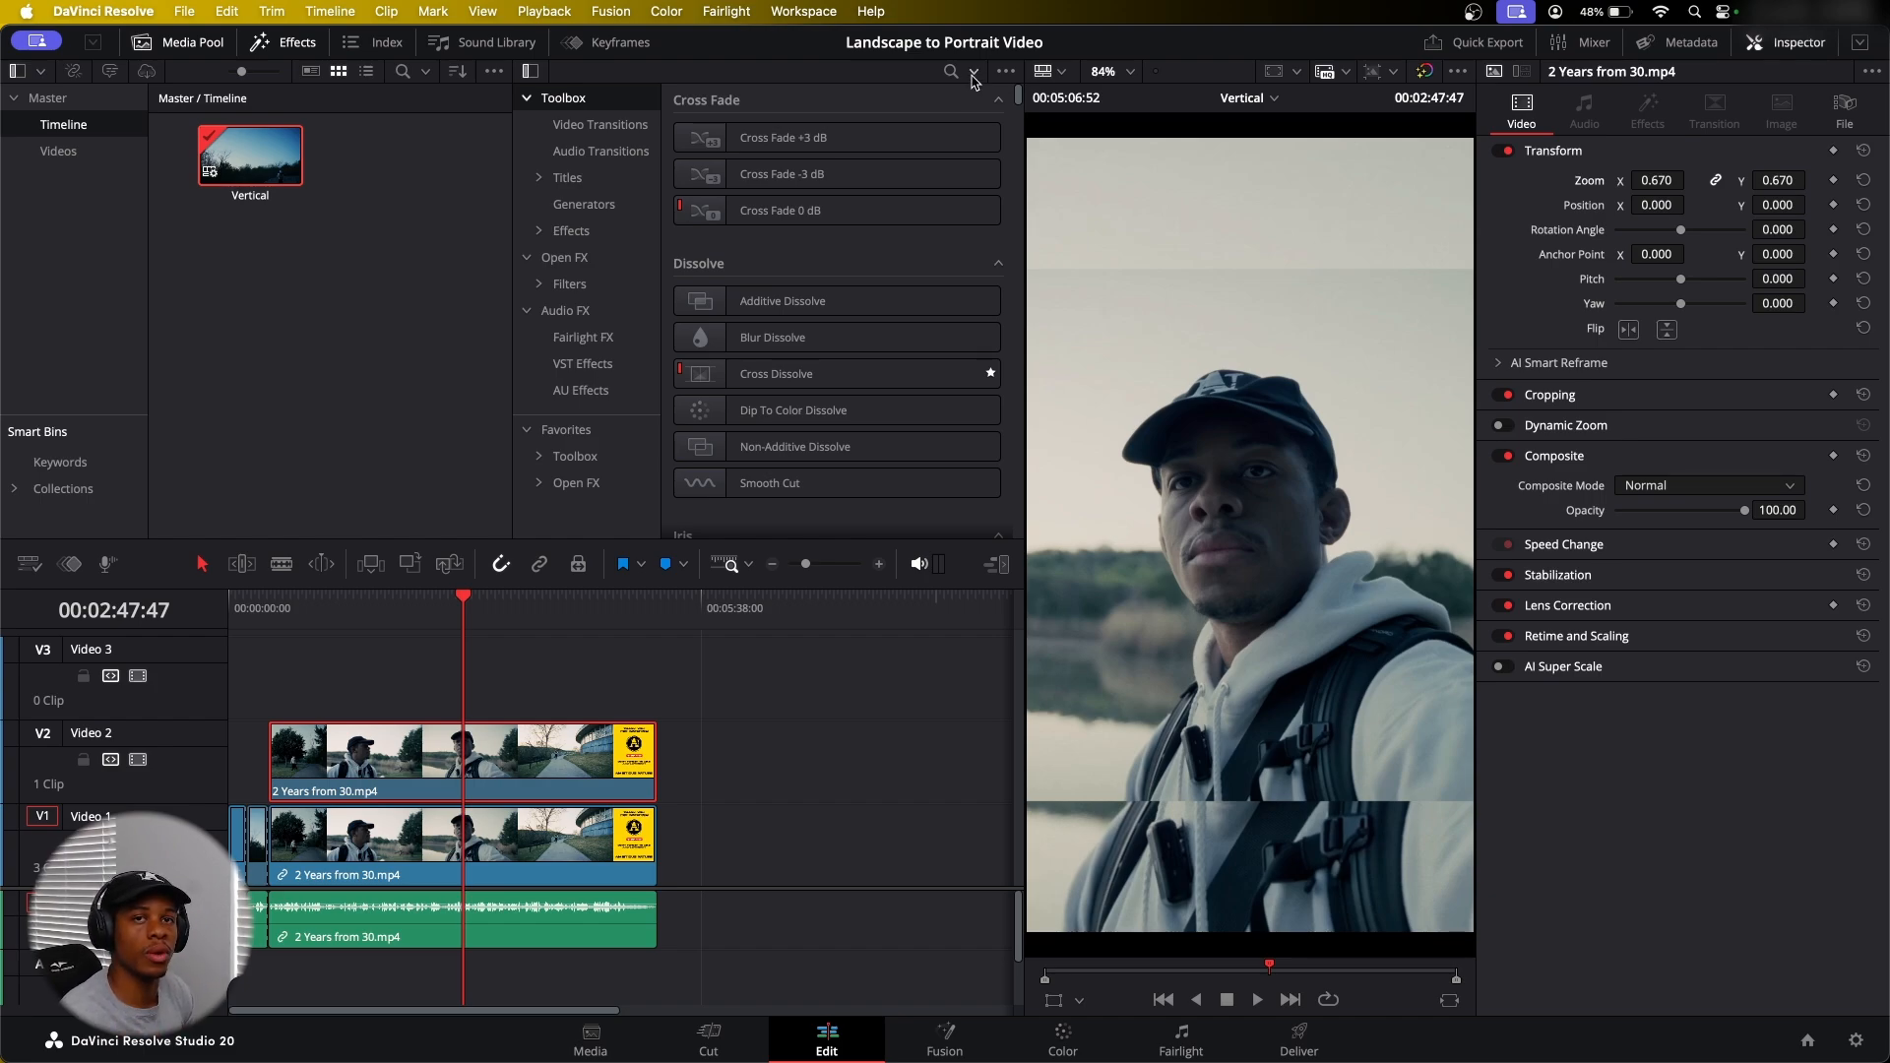
pyautogui.click(974, 73)
pyautogui.click(1003, 99)
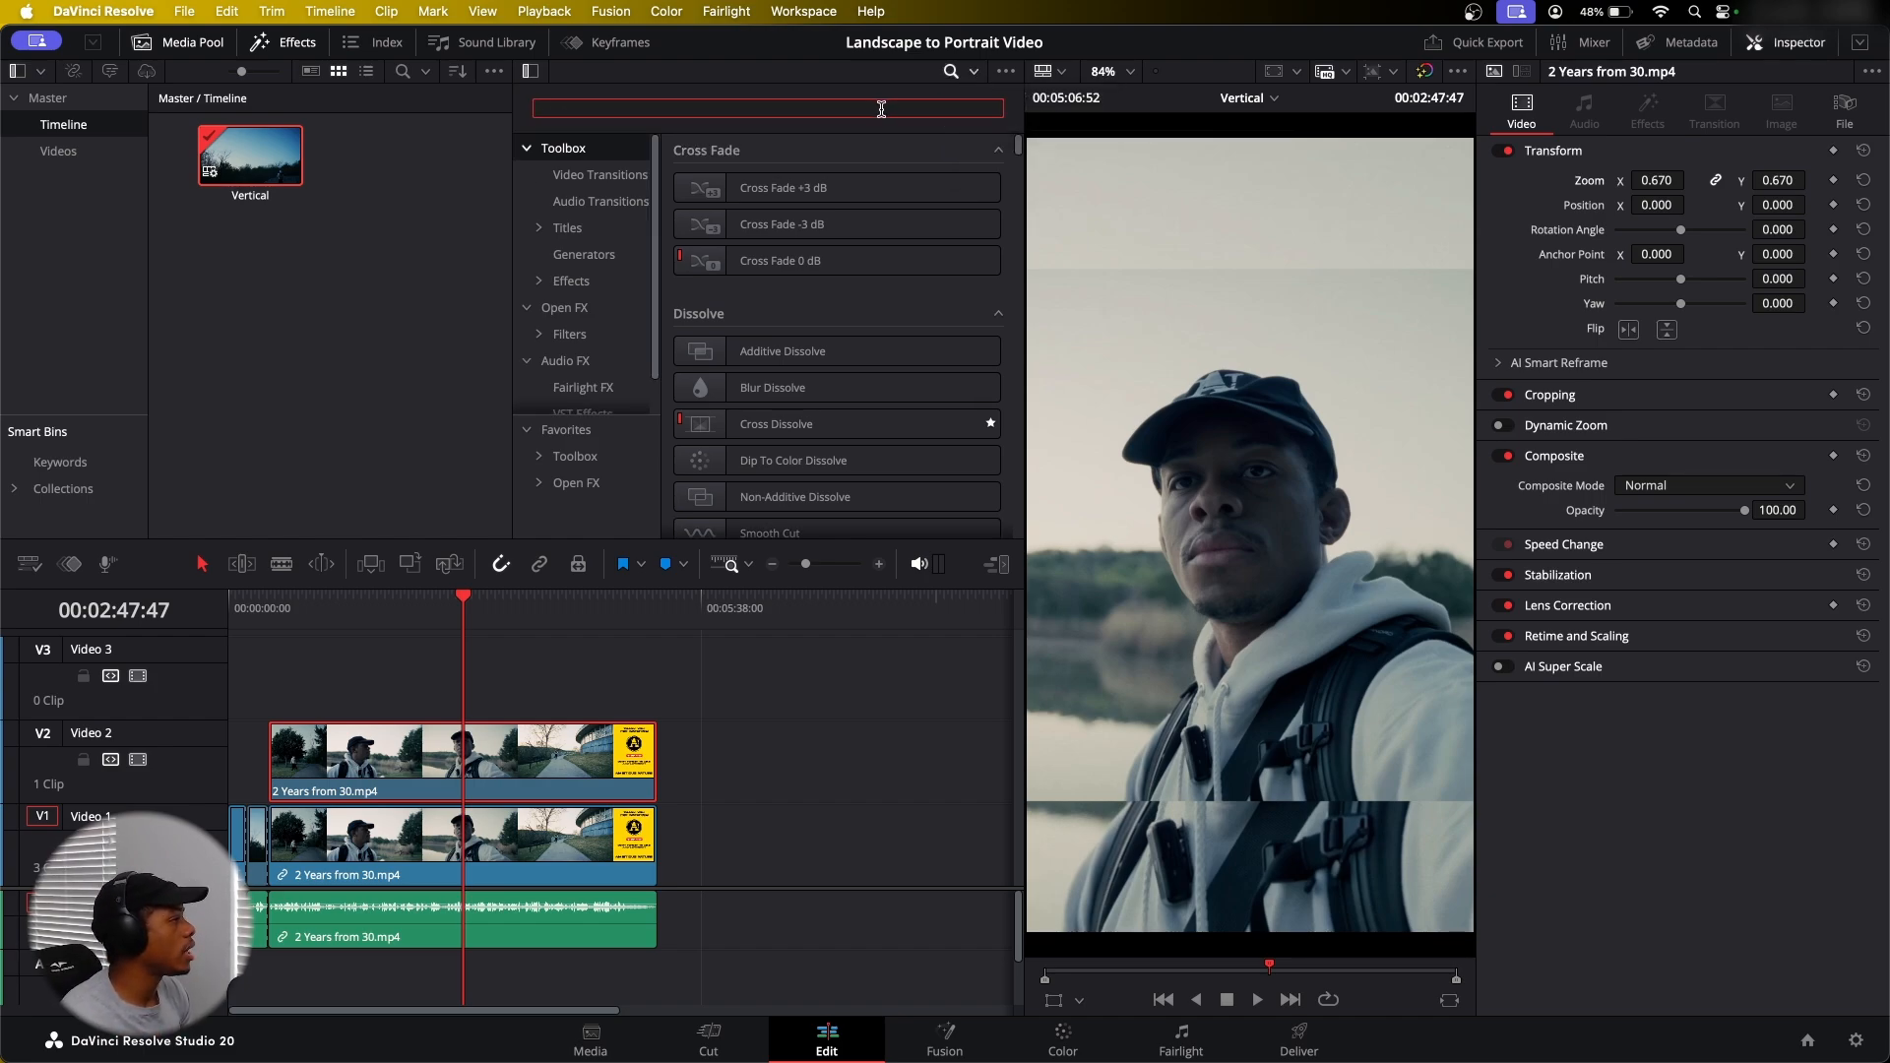
pyautogui.write('gua')
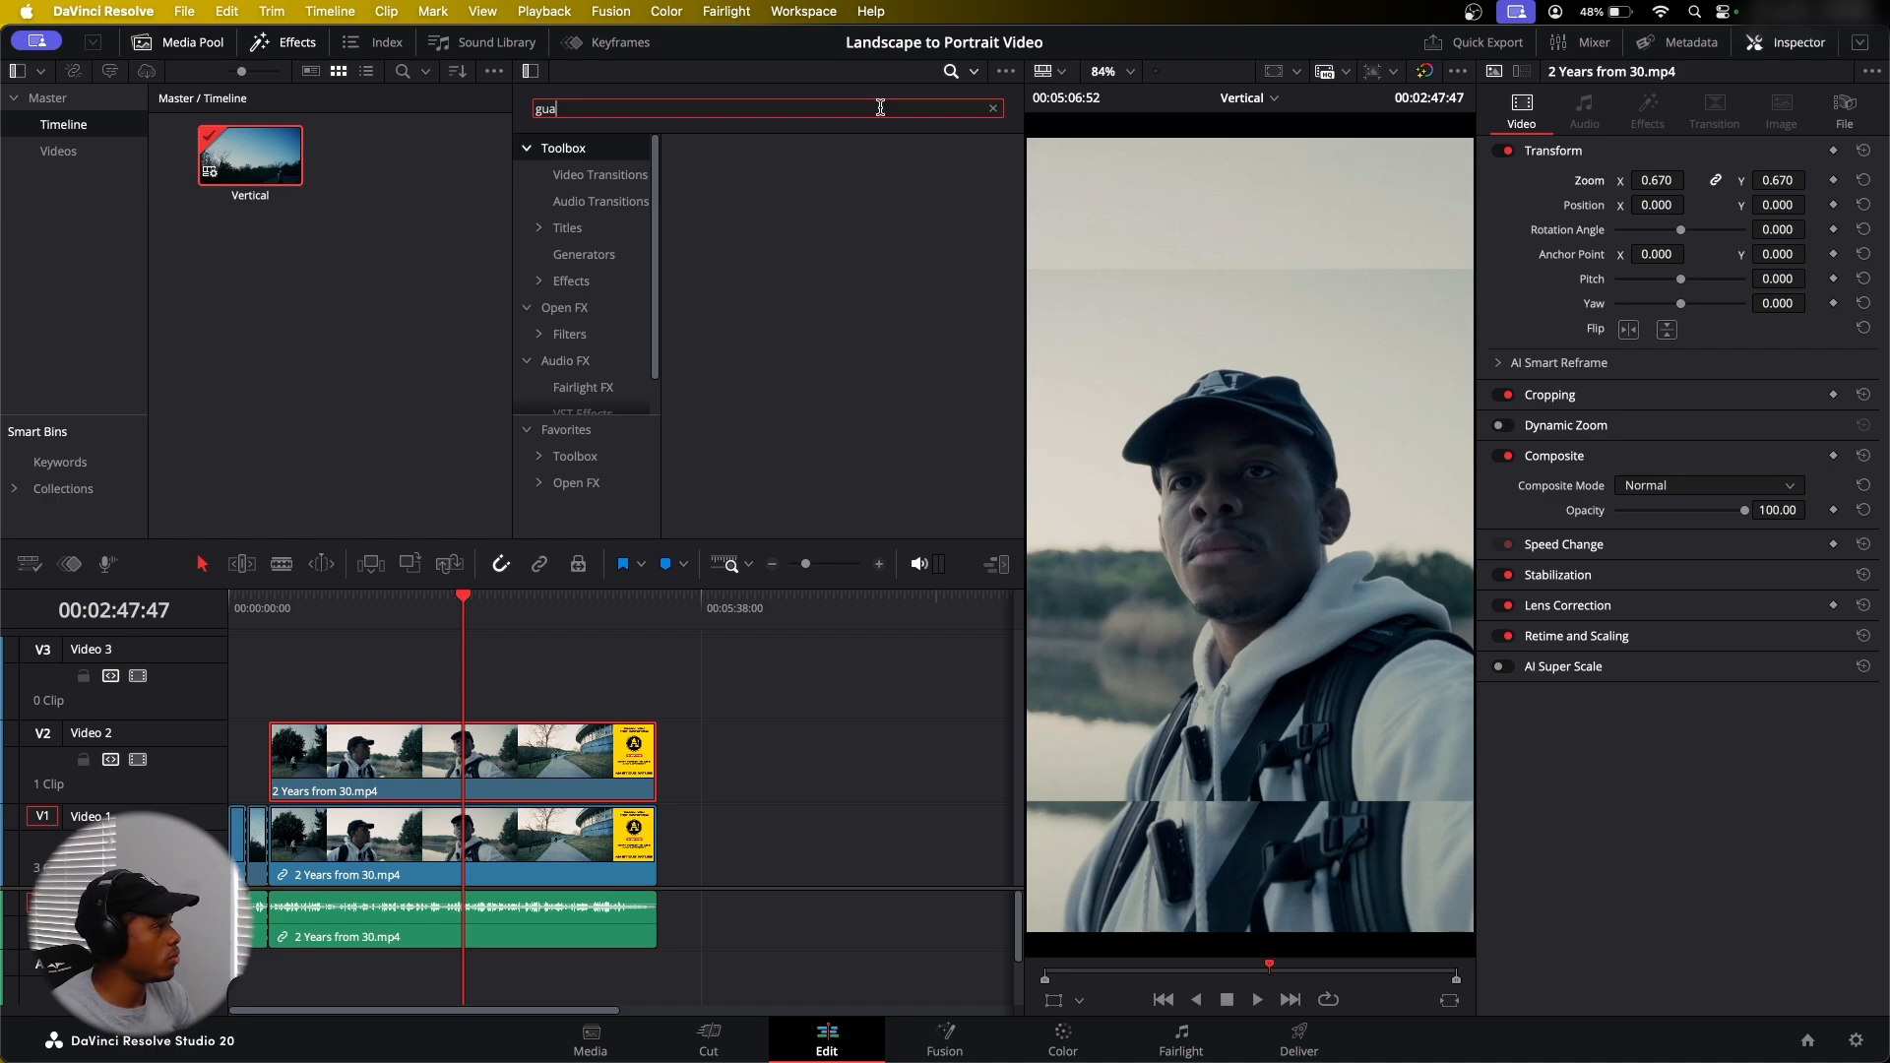
pyautogui.press('BackSpace')
pyautogui.press('BackSpace')
pyautogui.press('BackSpace')
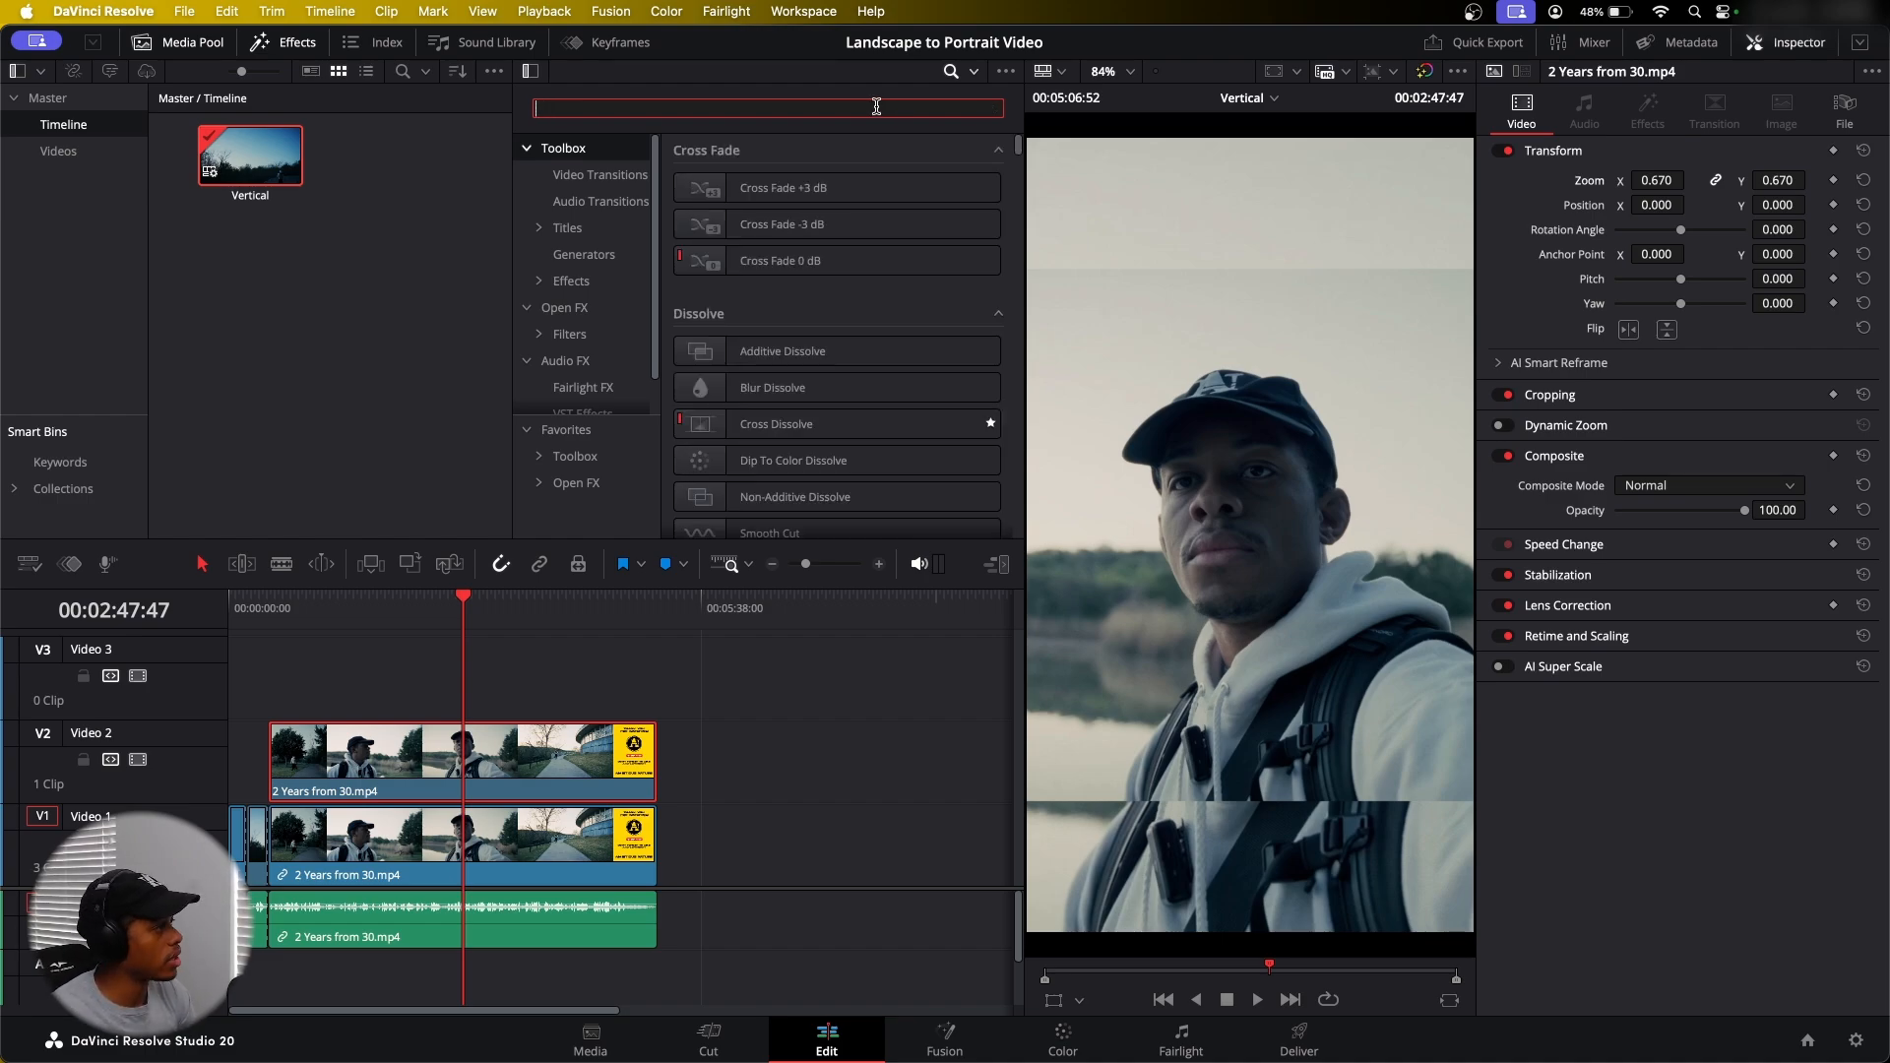
pyautogui.write('gaus')
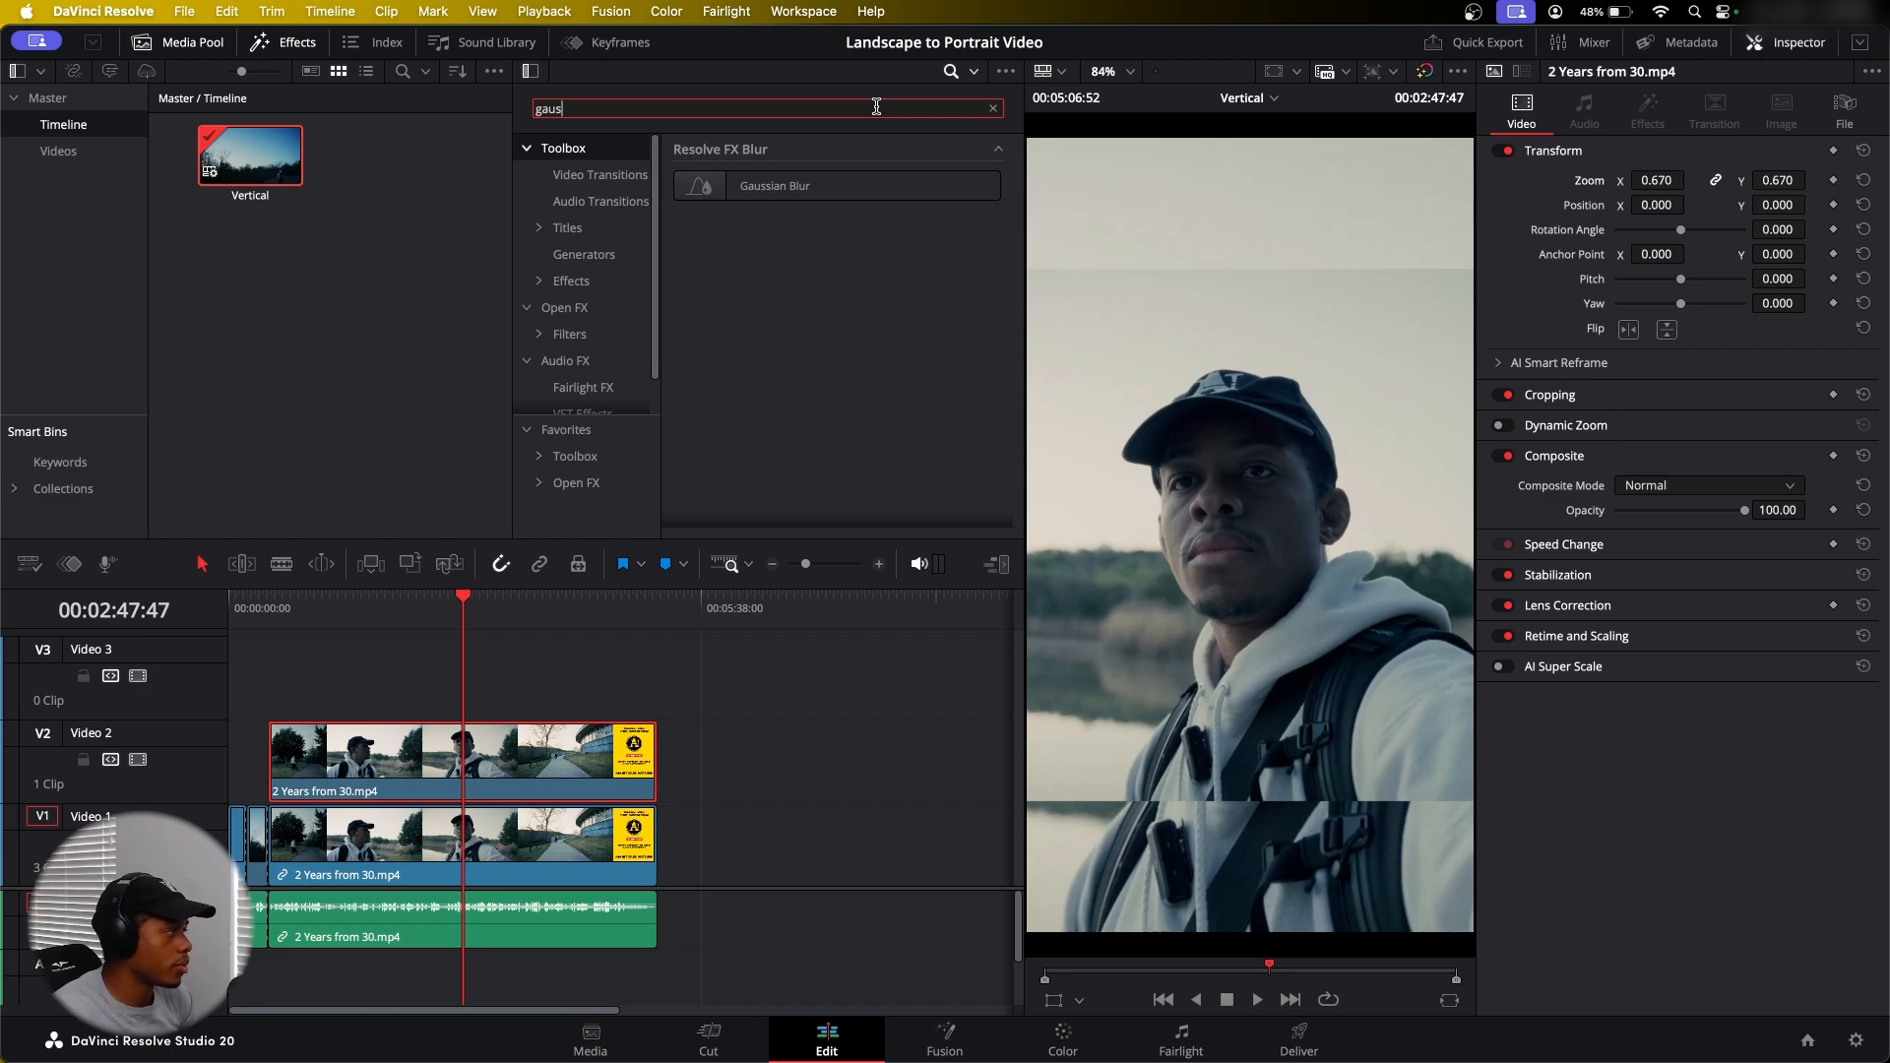
# Try limiting the effects search to Current Folder with Audio Transitions and Open FX, and restore All Folders
pyautogui.click(974, 73)
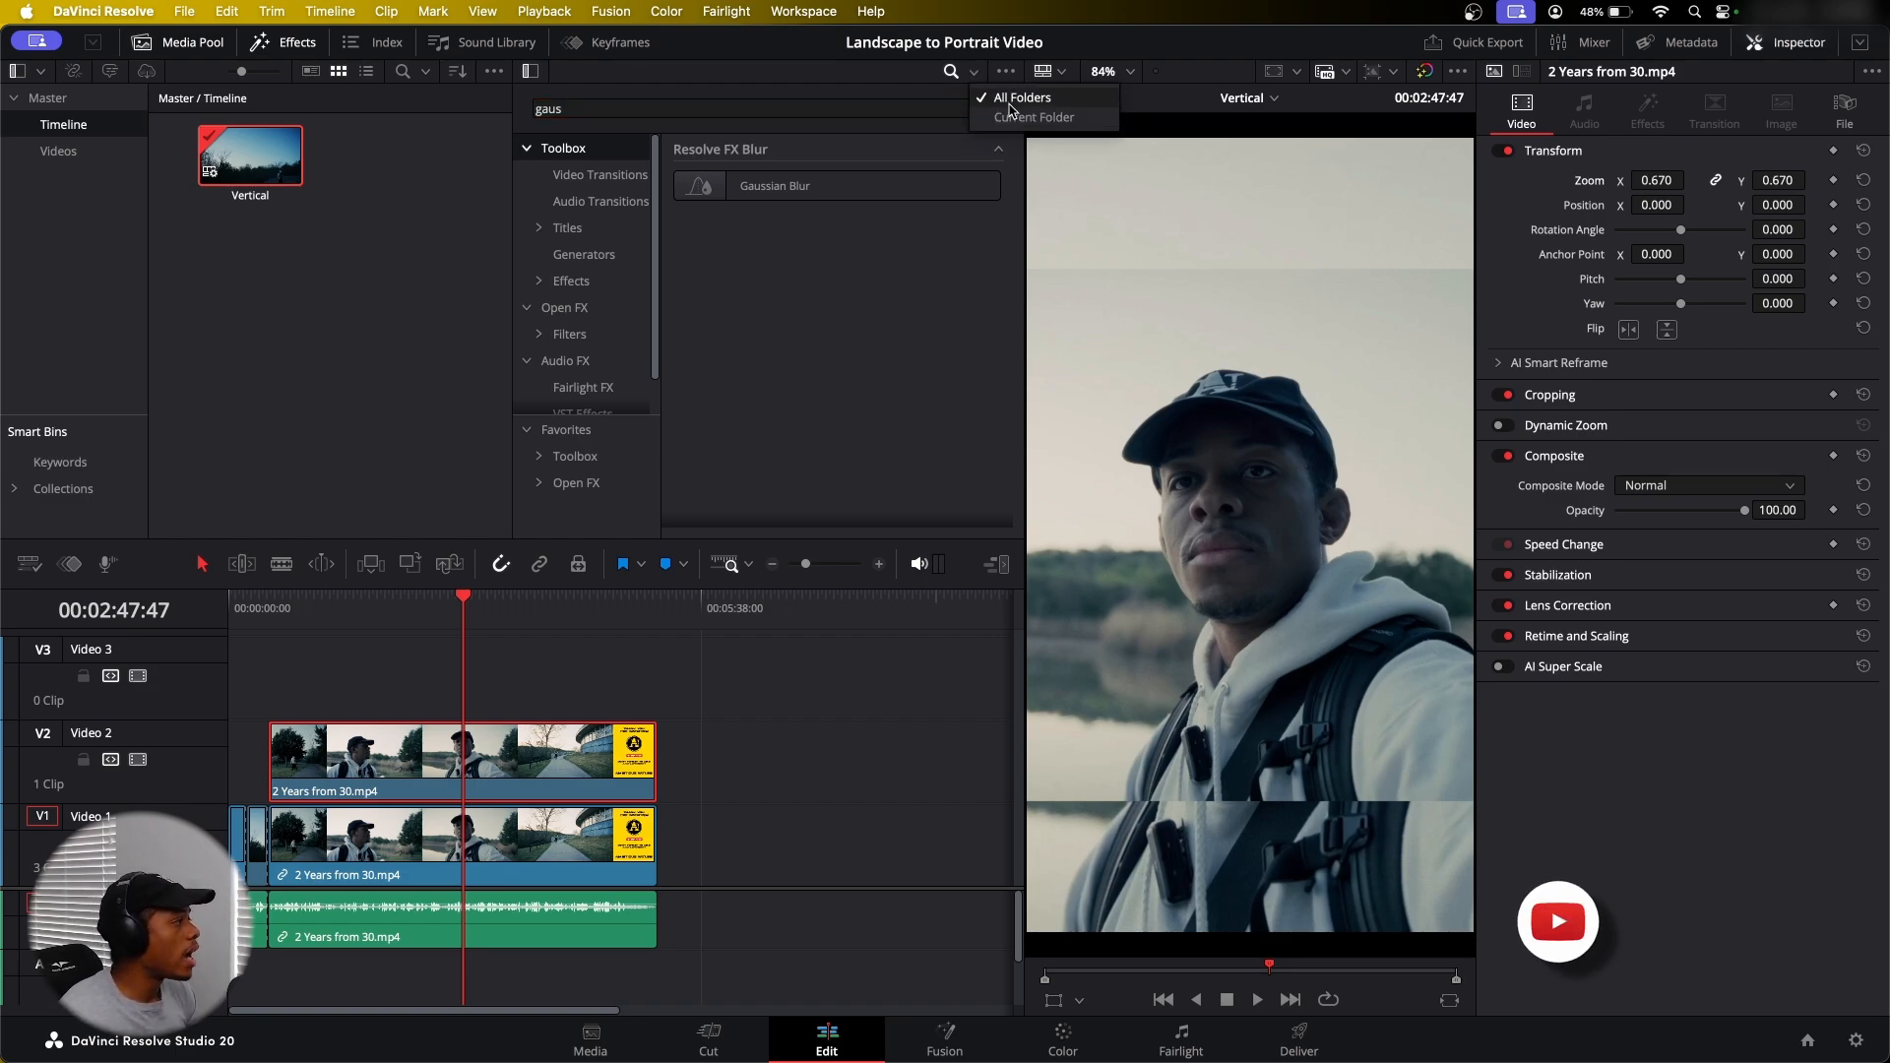
pyautogui.click(975, 75)
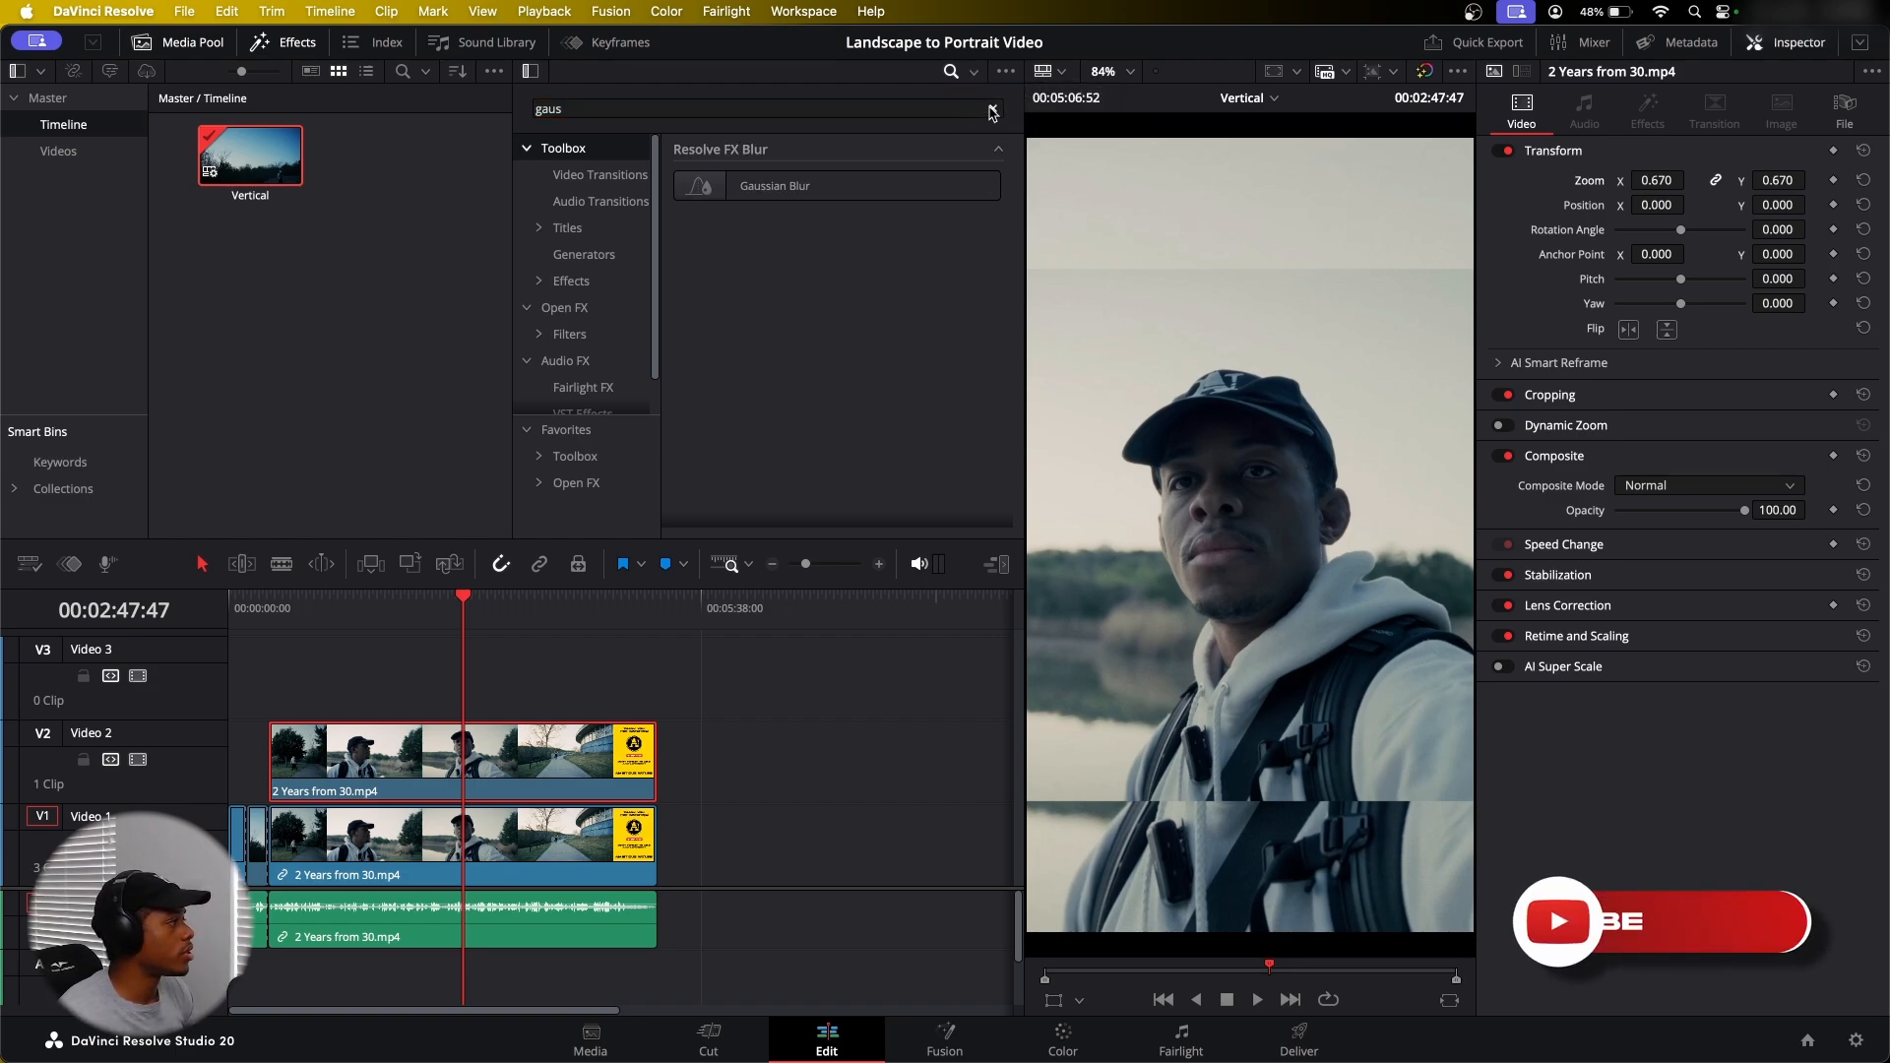
pyautogui.click(975, 75)
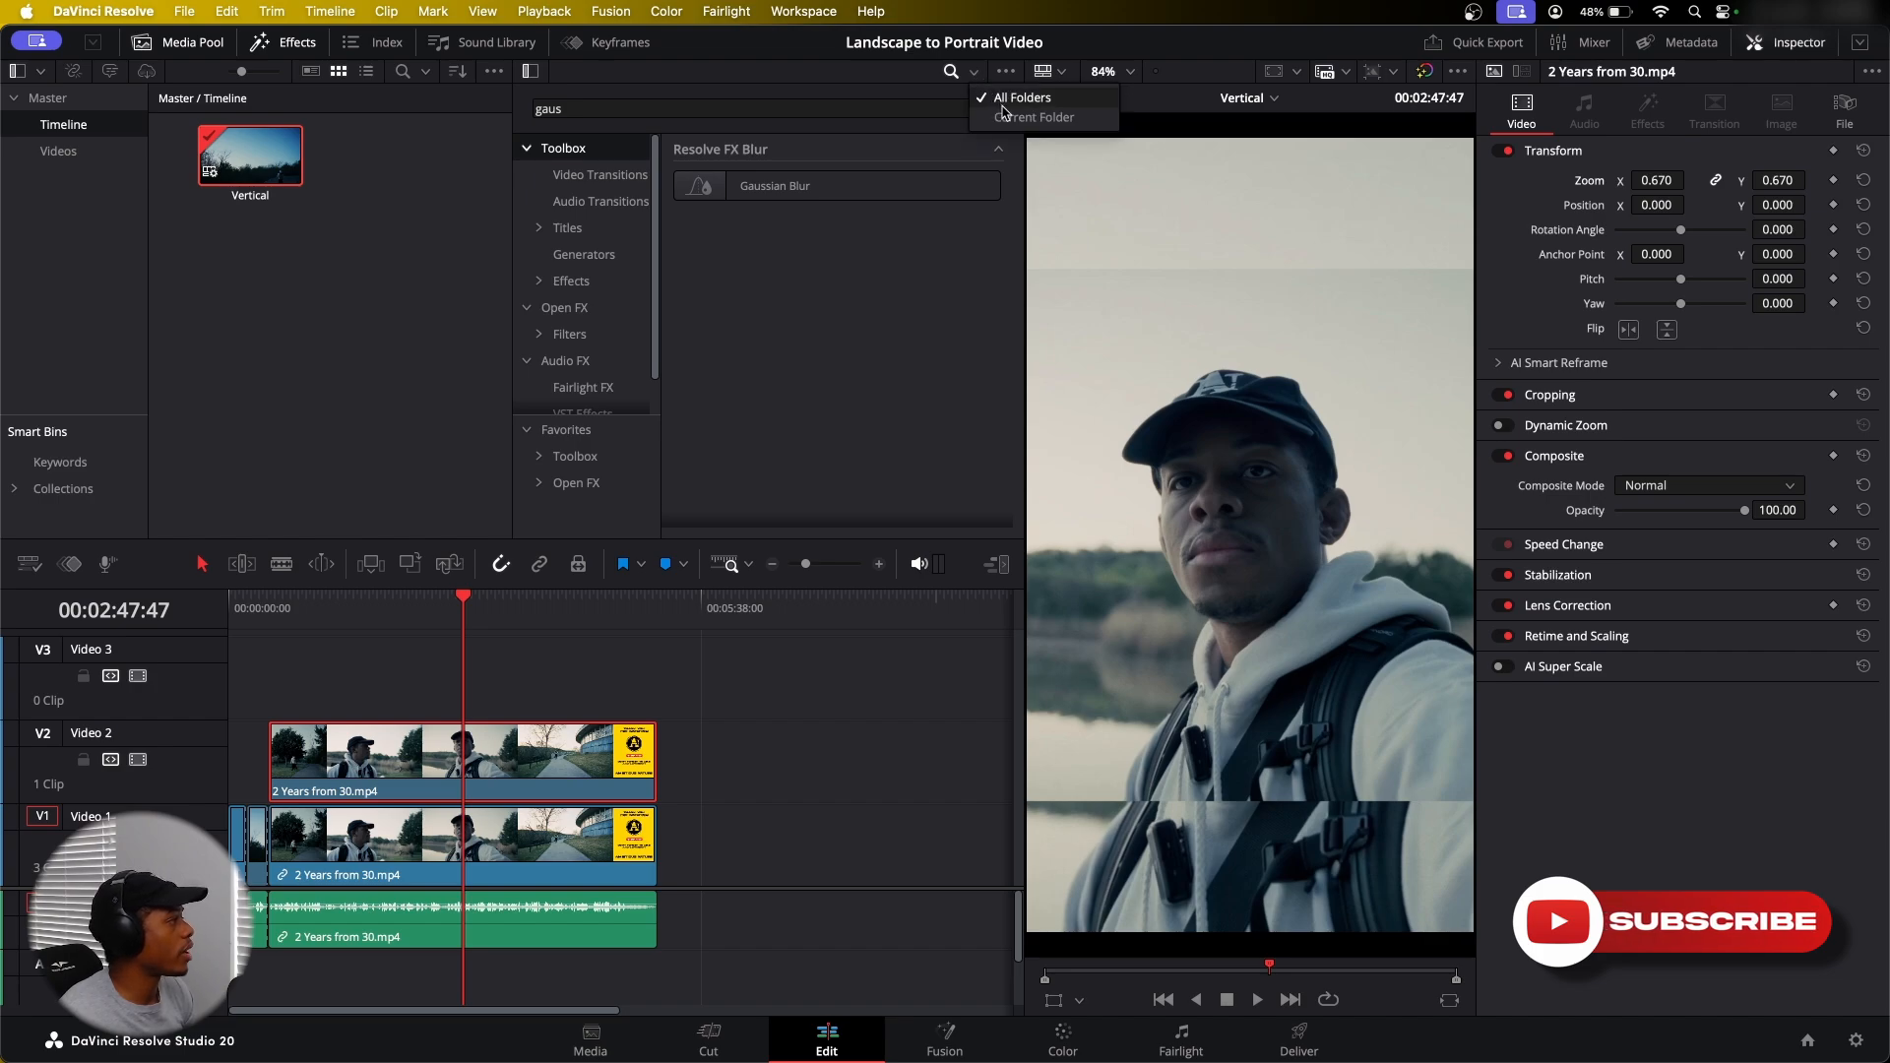
pyautogui.click(1018, 117)
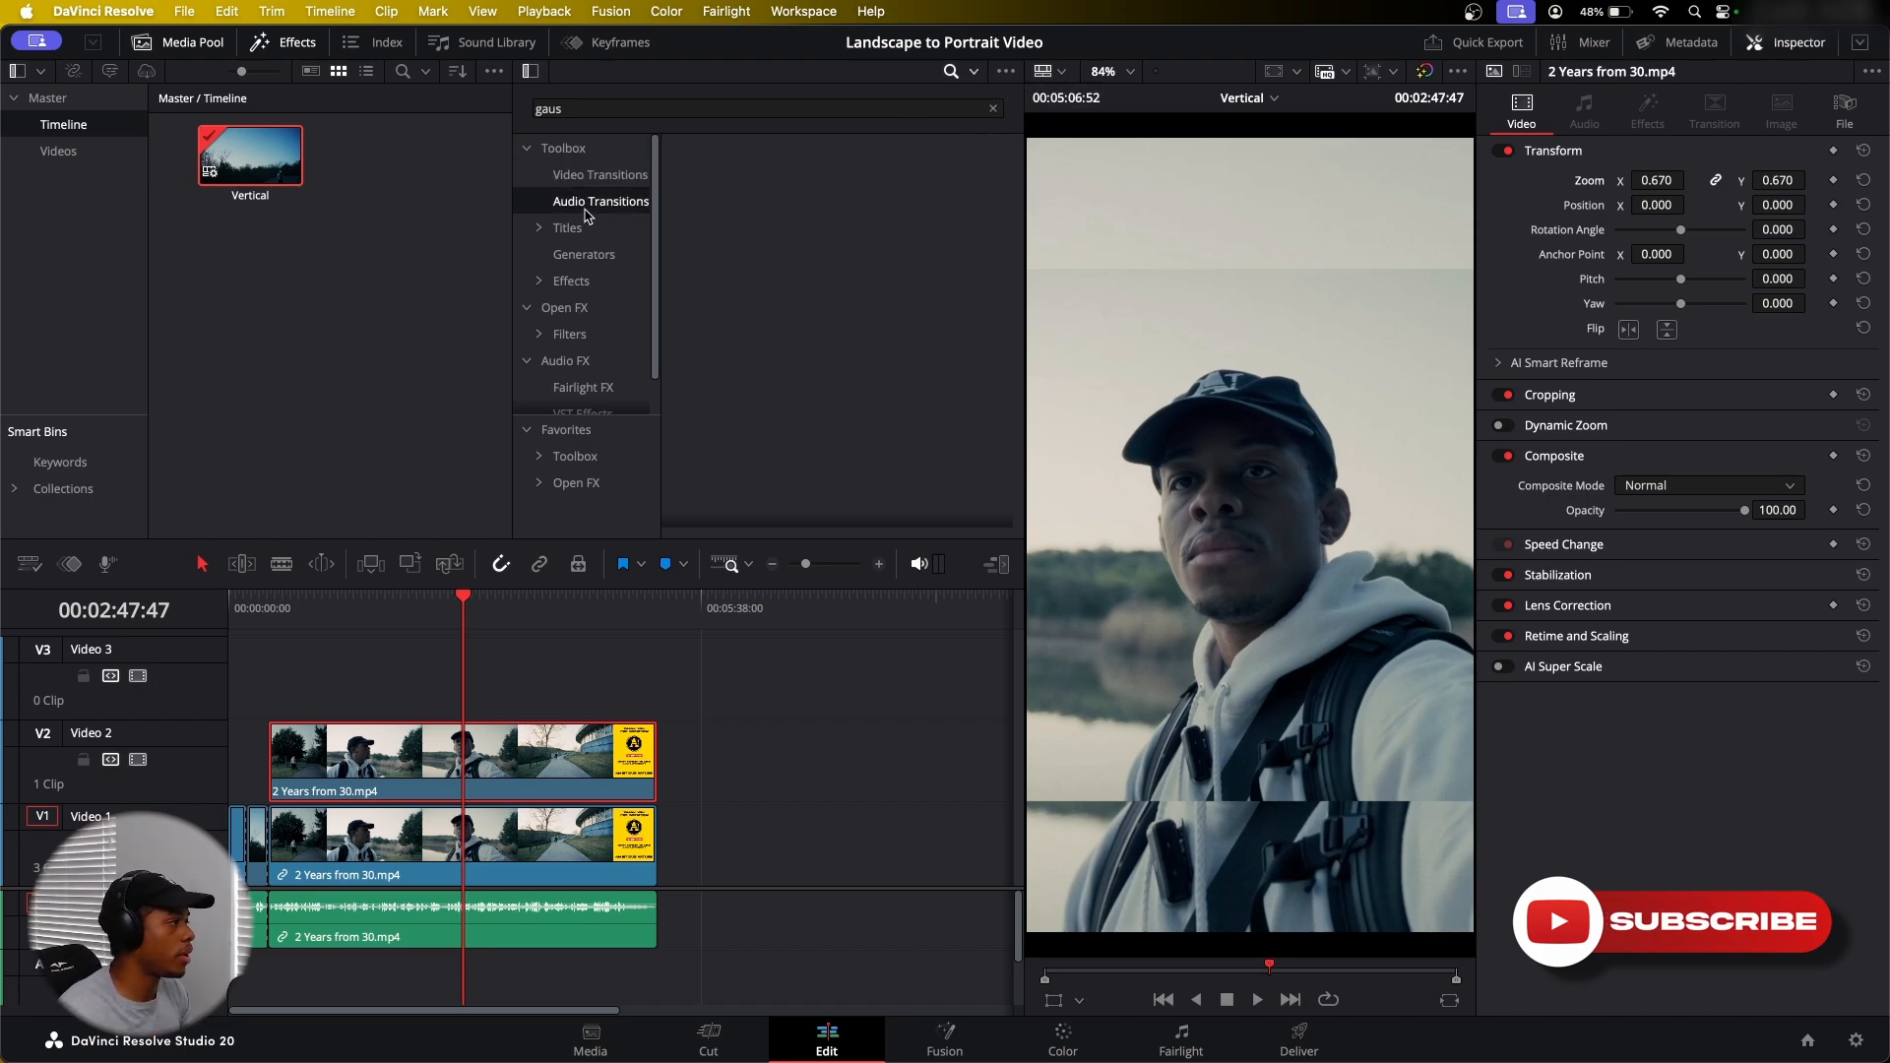
pyautogui.click(583, 308)
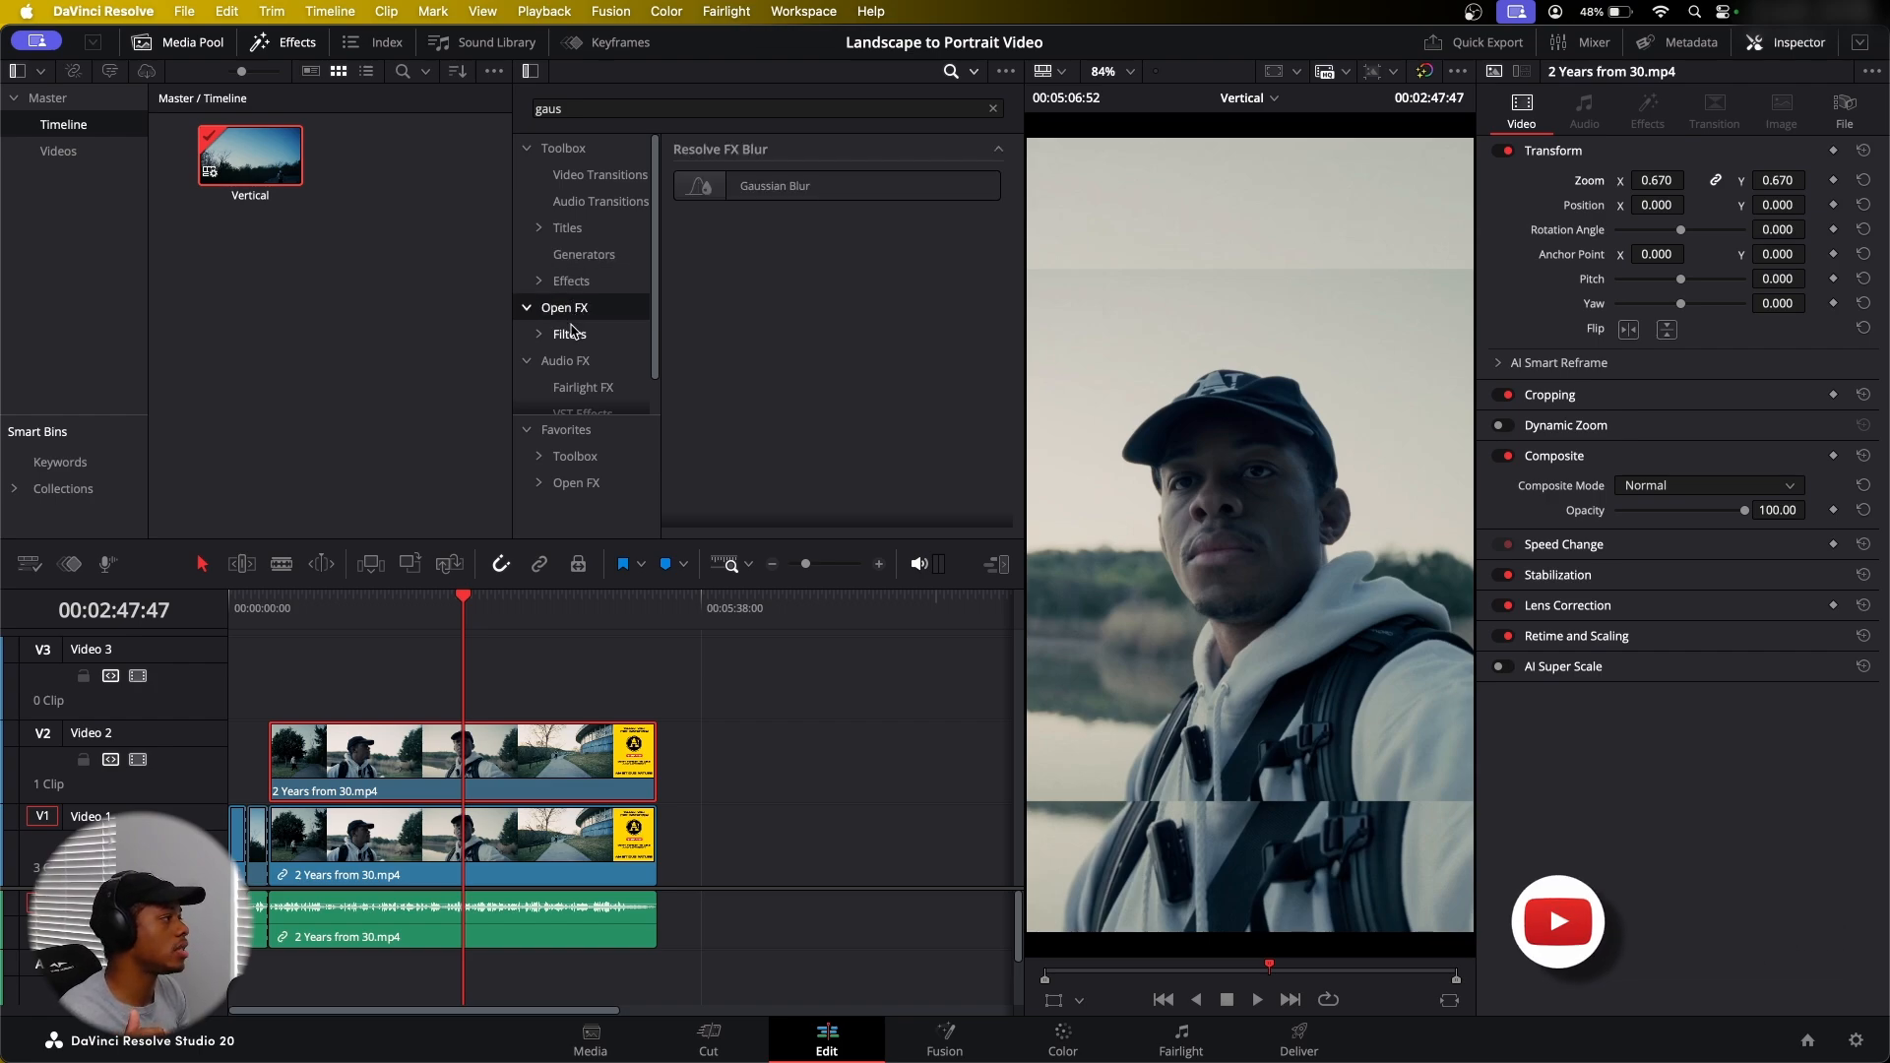
pyautogui.click(598, 194)
pyautogui.click(977, 72)
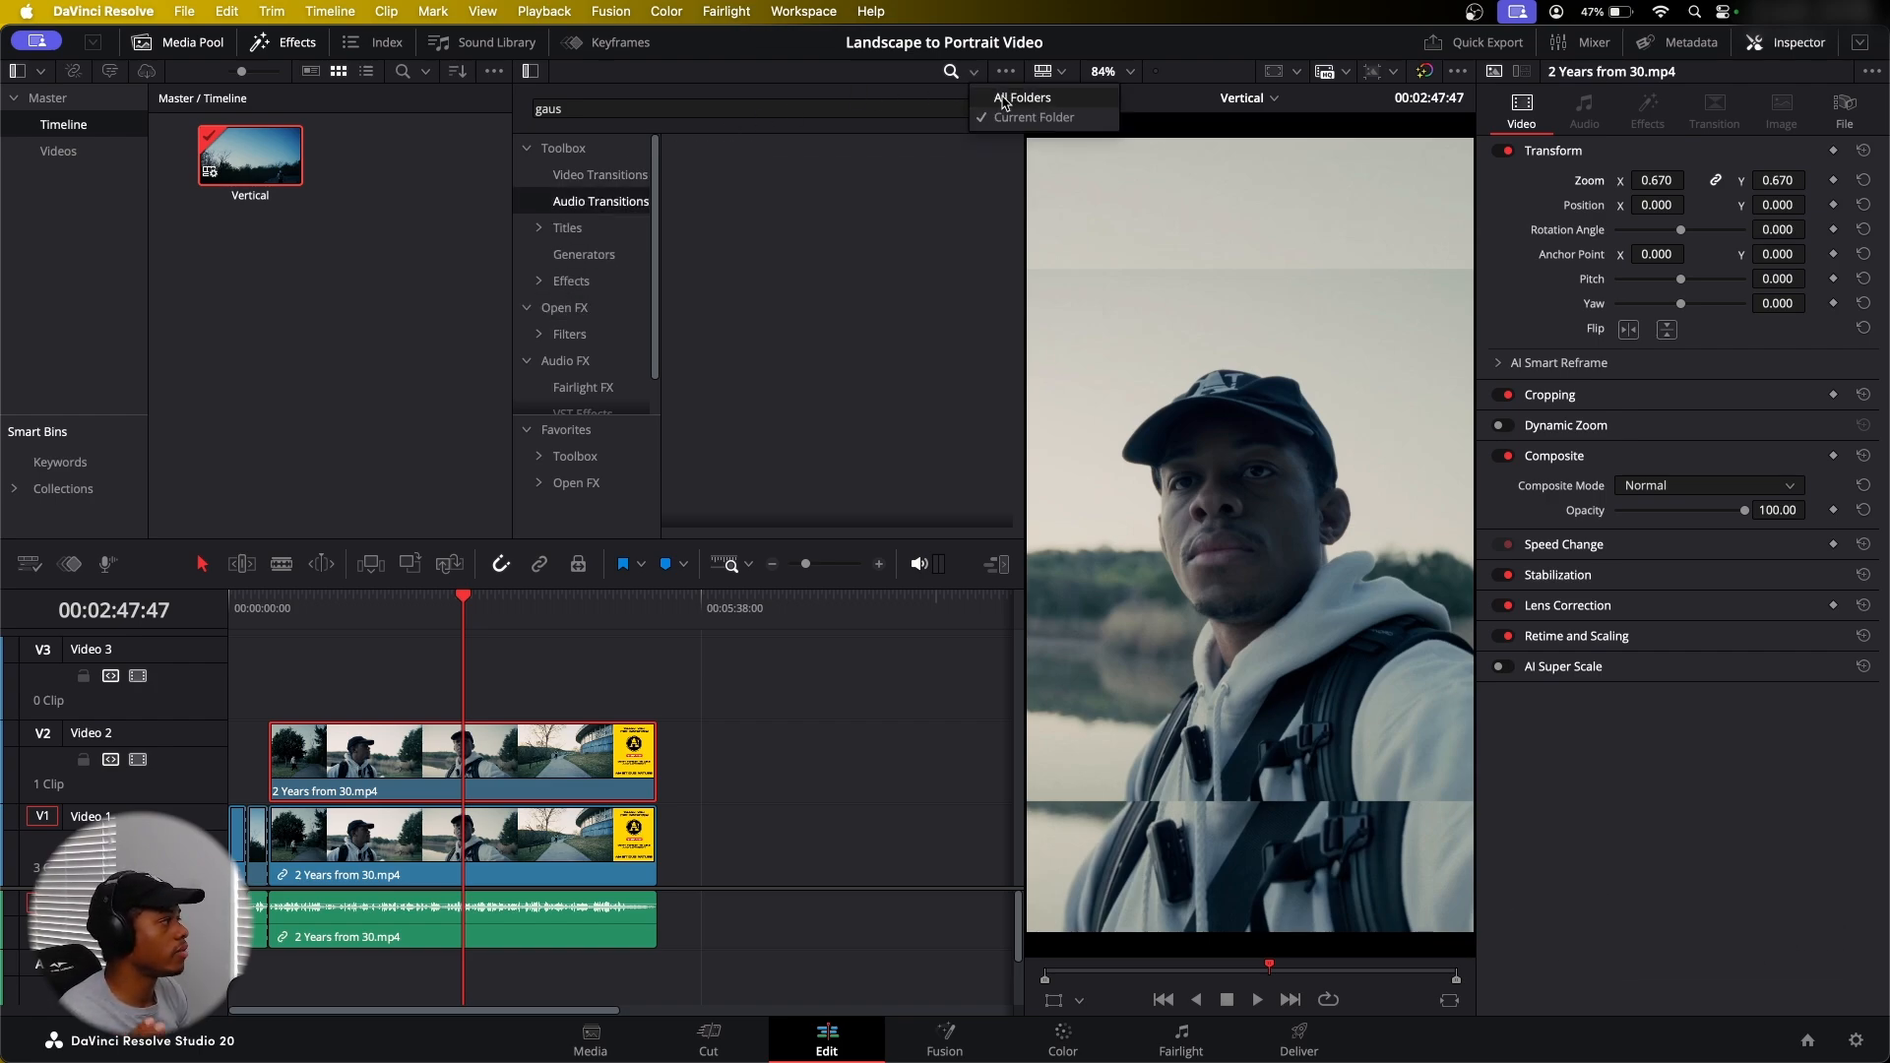
pyautogui.click(1005, 98)
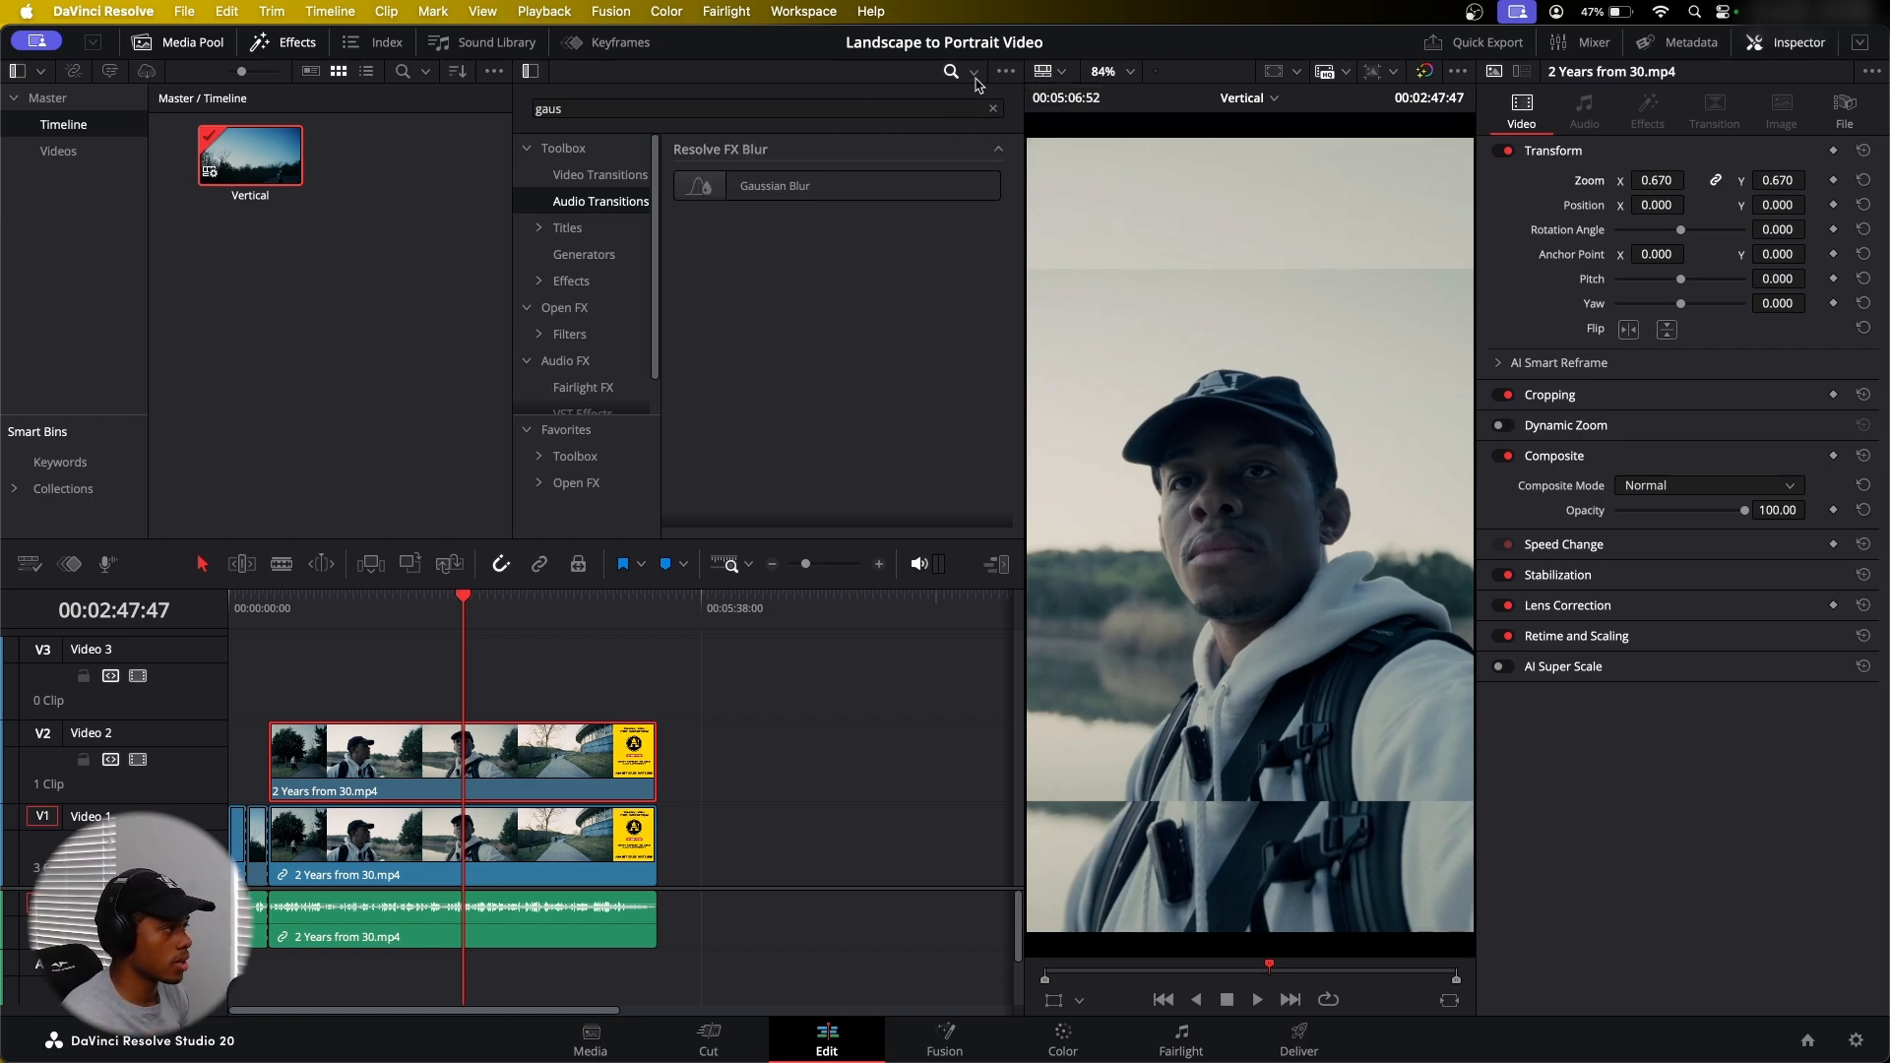
# Apply the Gaussian Blur effect to the long last clip on Video 1 as a blurred background
pyautogui.moveTo(787, 186); pyautogui.dragTo(497, 857)
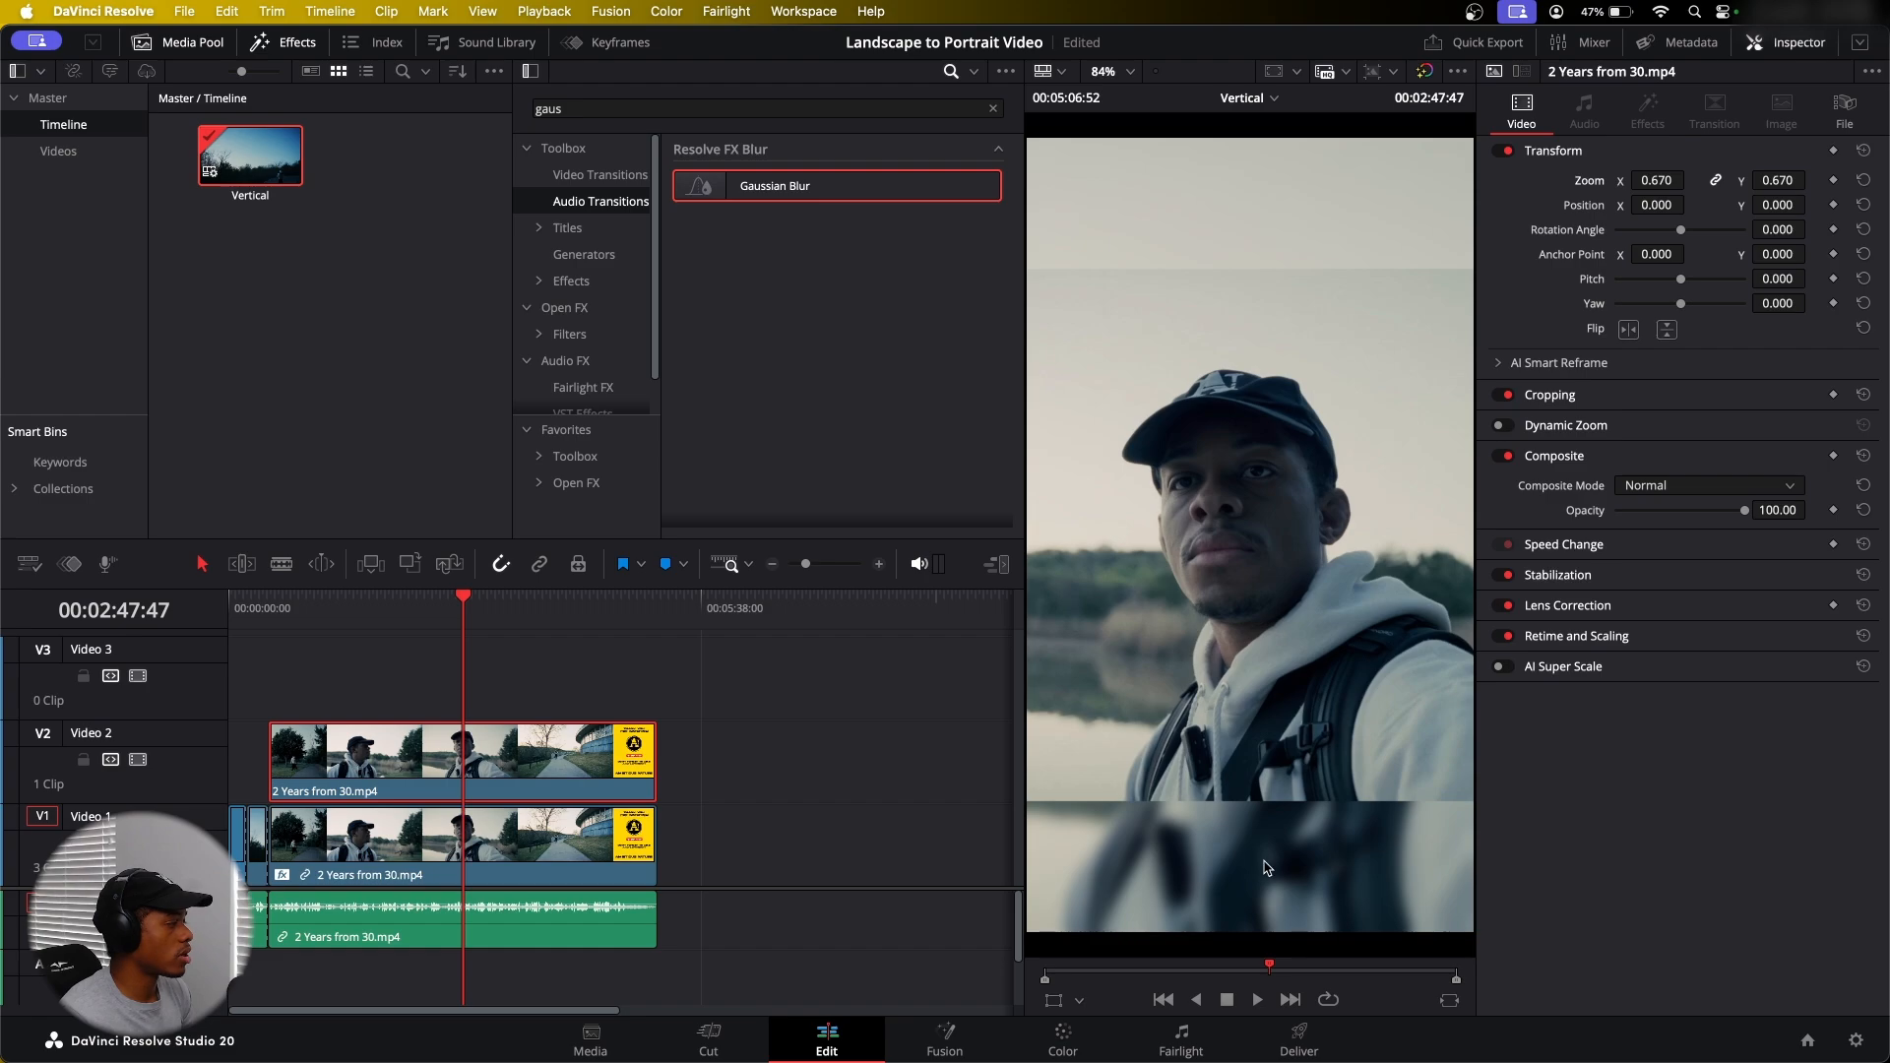
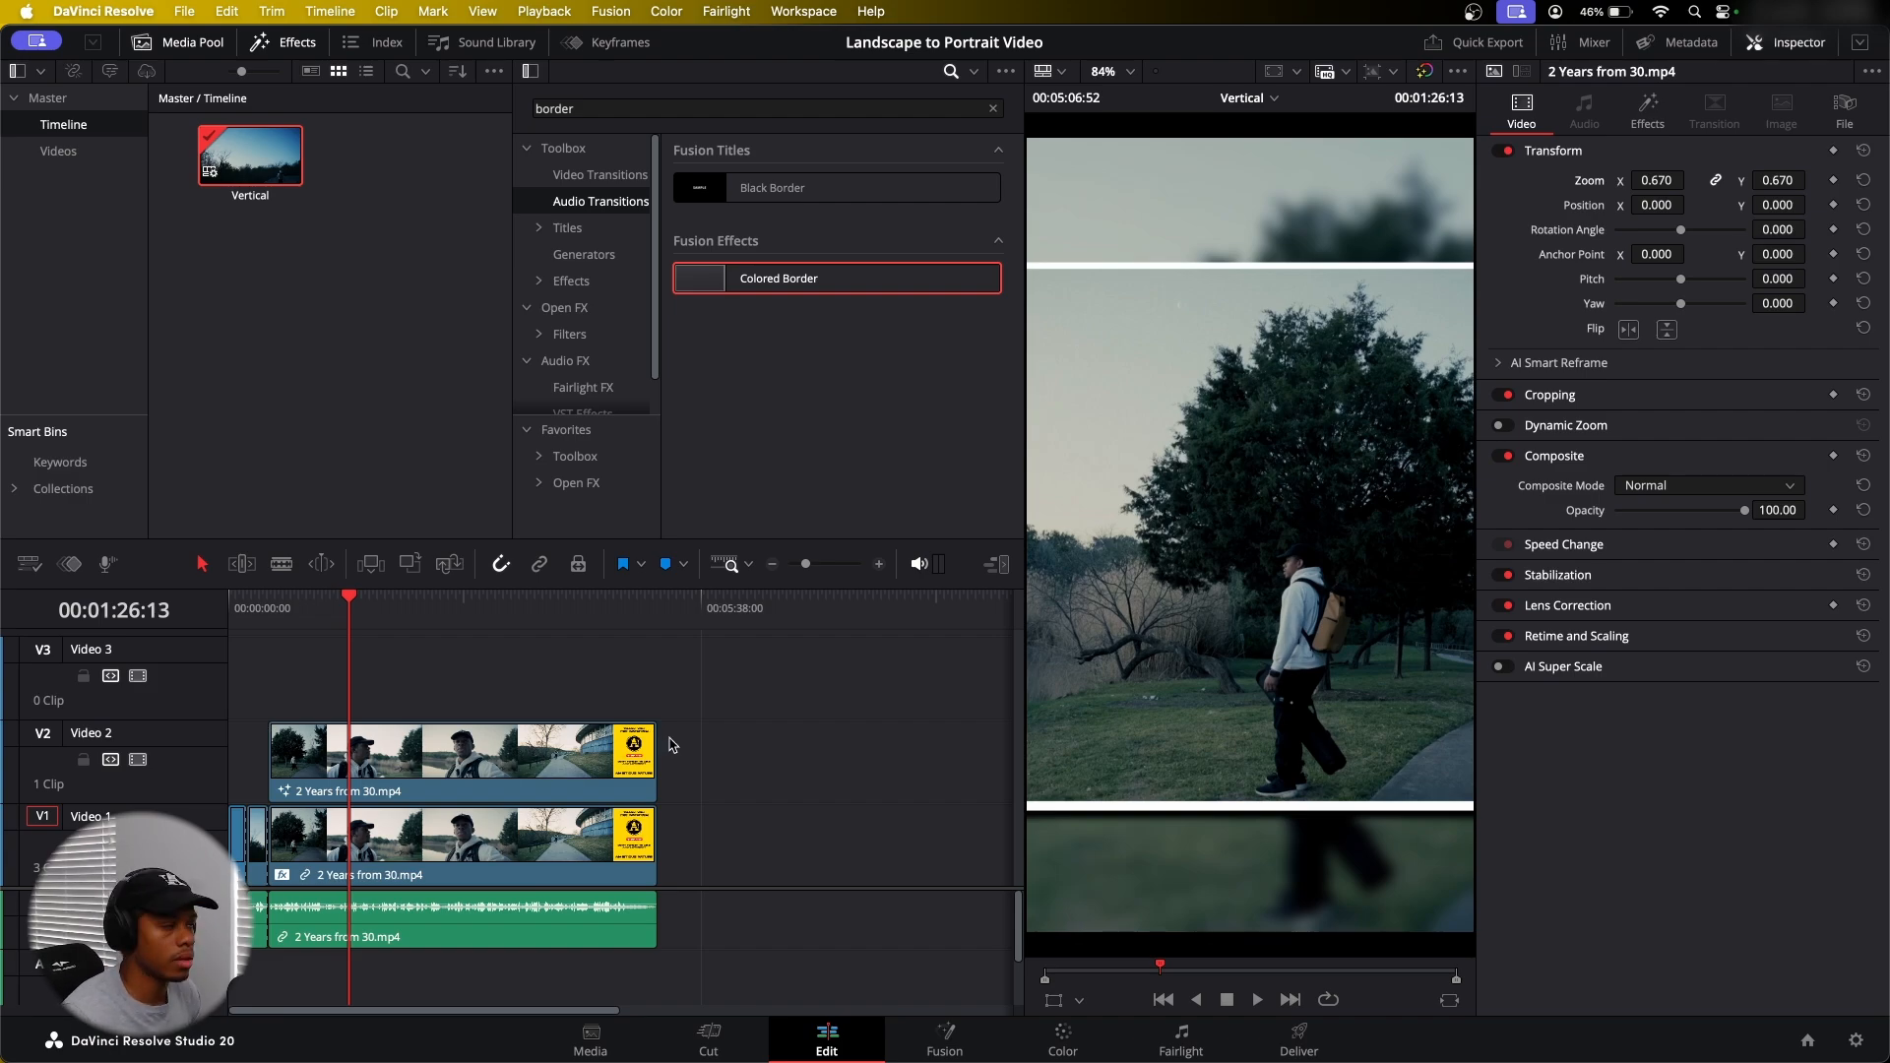
pyautogui.press('super+equal')
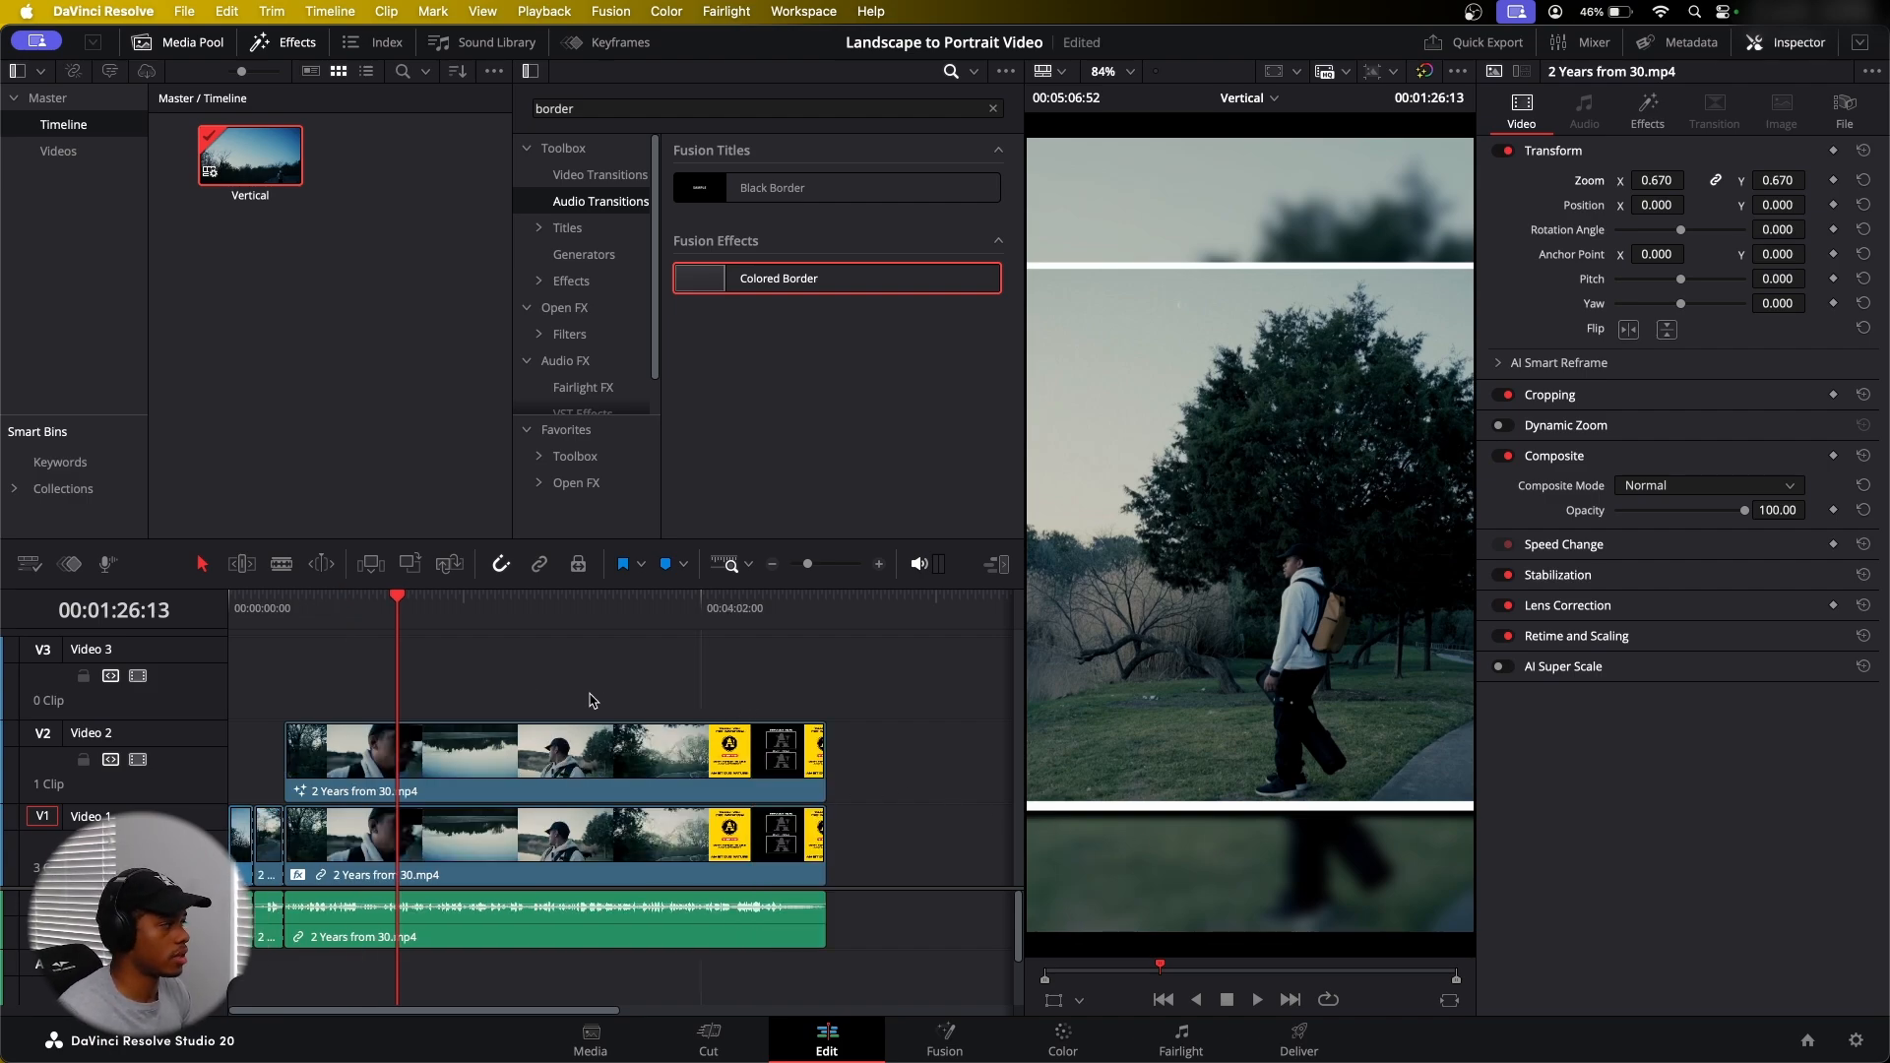
# Review the bordered section in playback, and delete the white border effect from the Video 2 clip
pyautogui.moveTo(346, 622); pyautogui.dragTo(423, 615)
pyautogui.press('space')
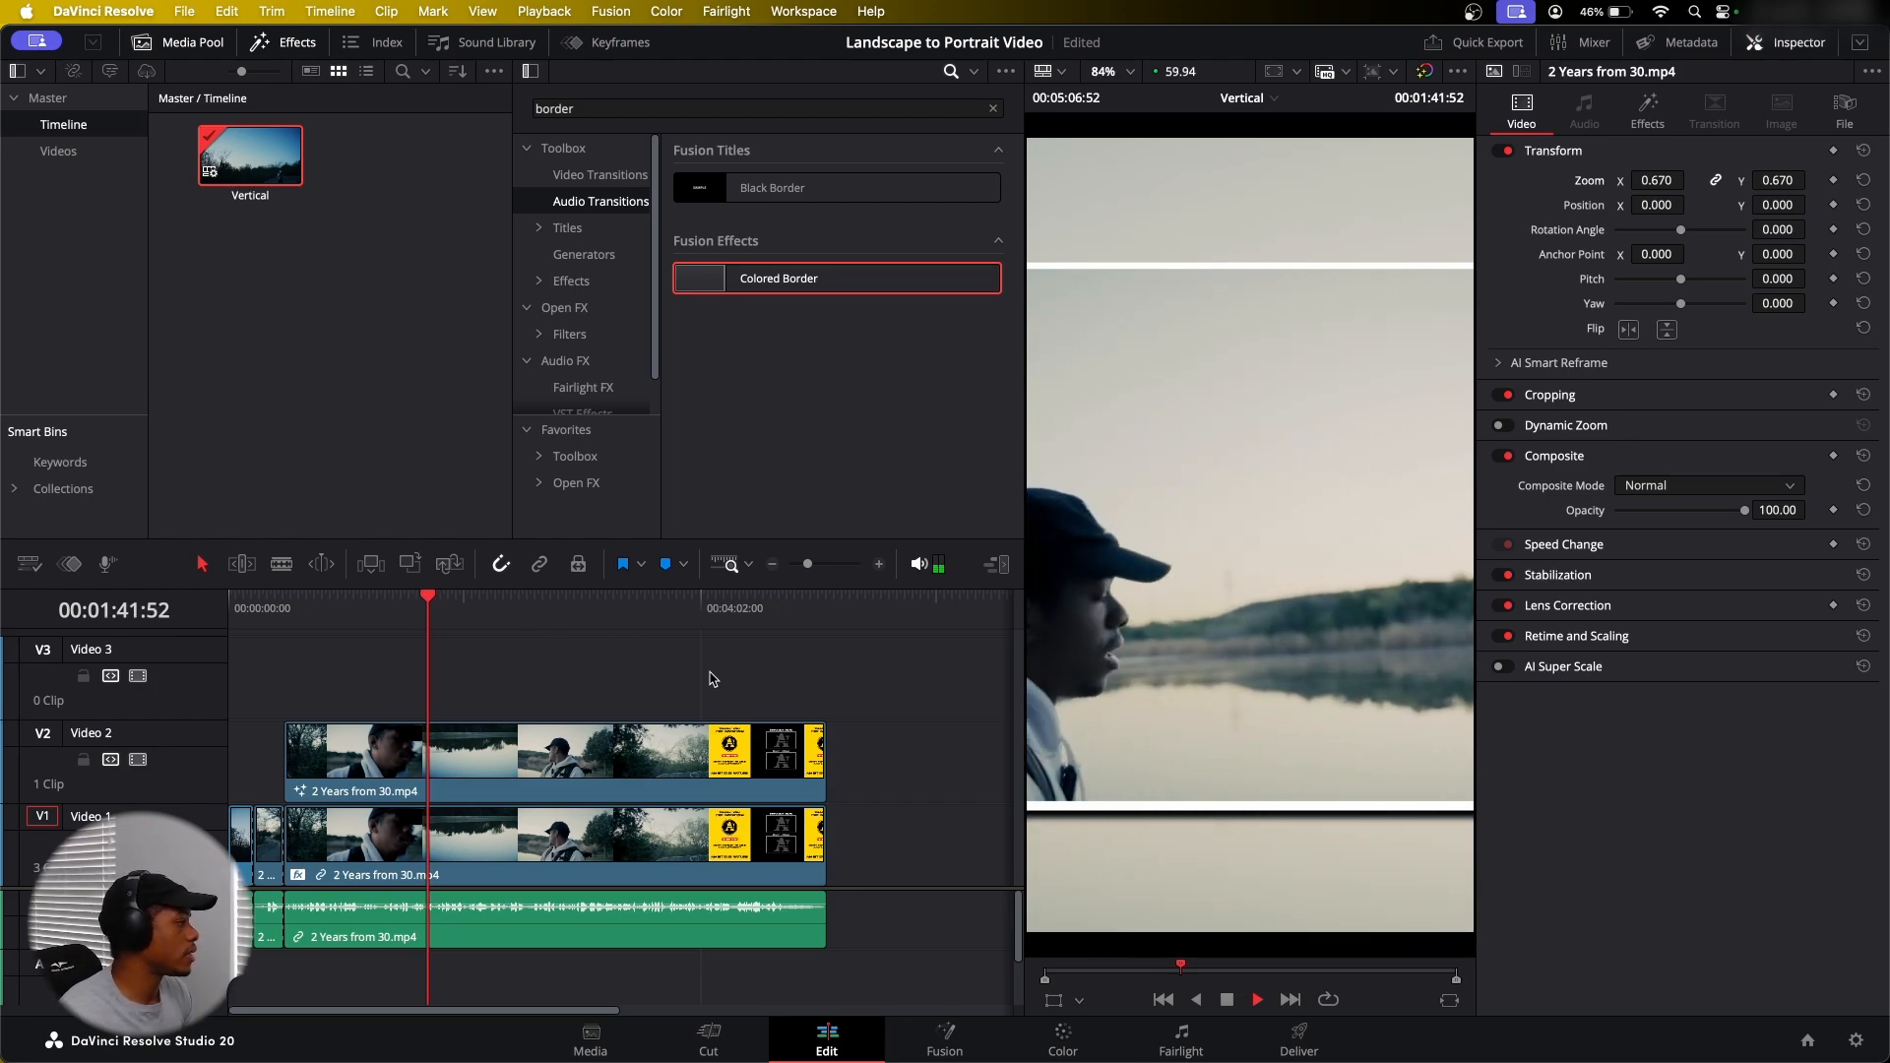
pyautogui.click(611, 819)
pyautogui.click(640, 750)
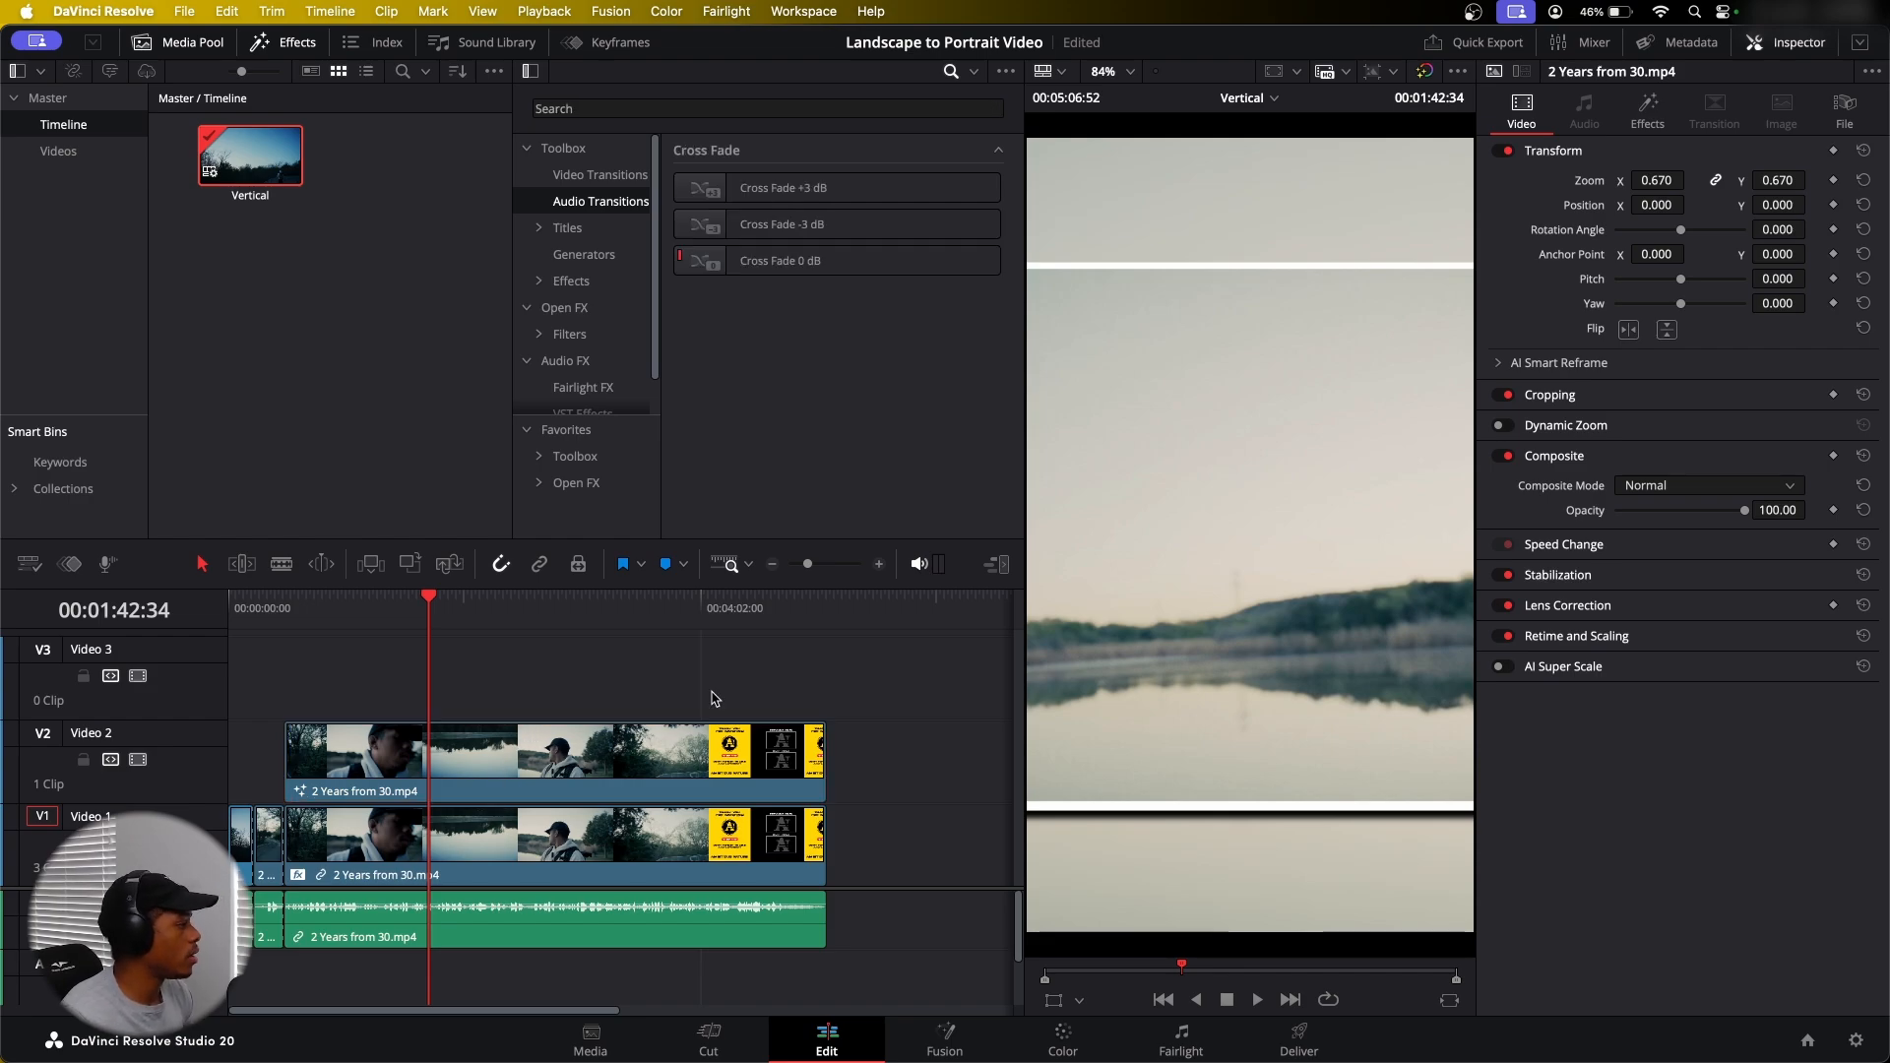
pyautogui.click(691, 768)
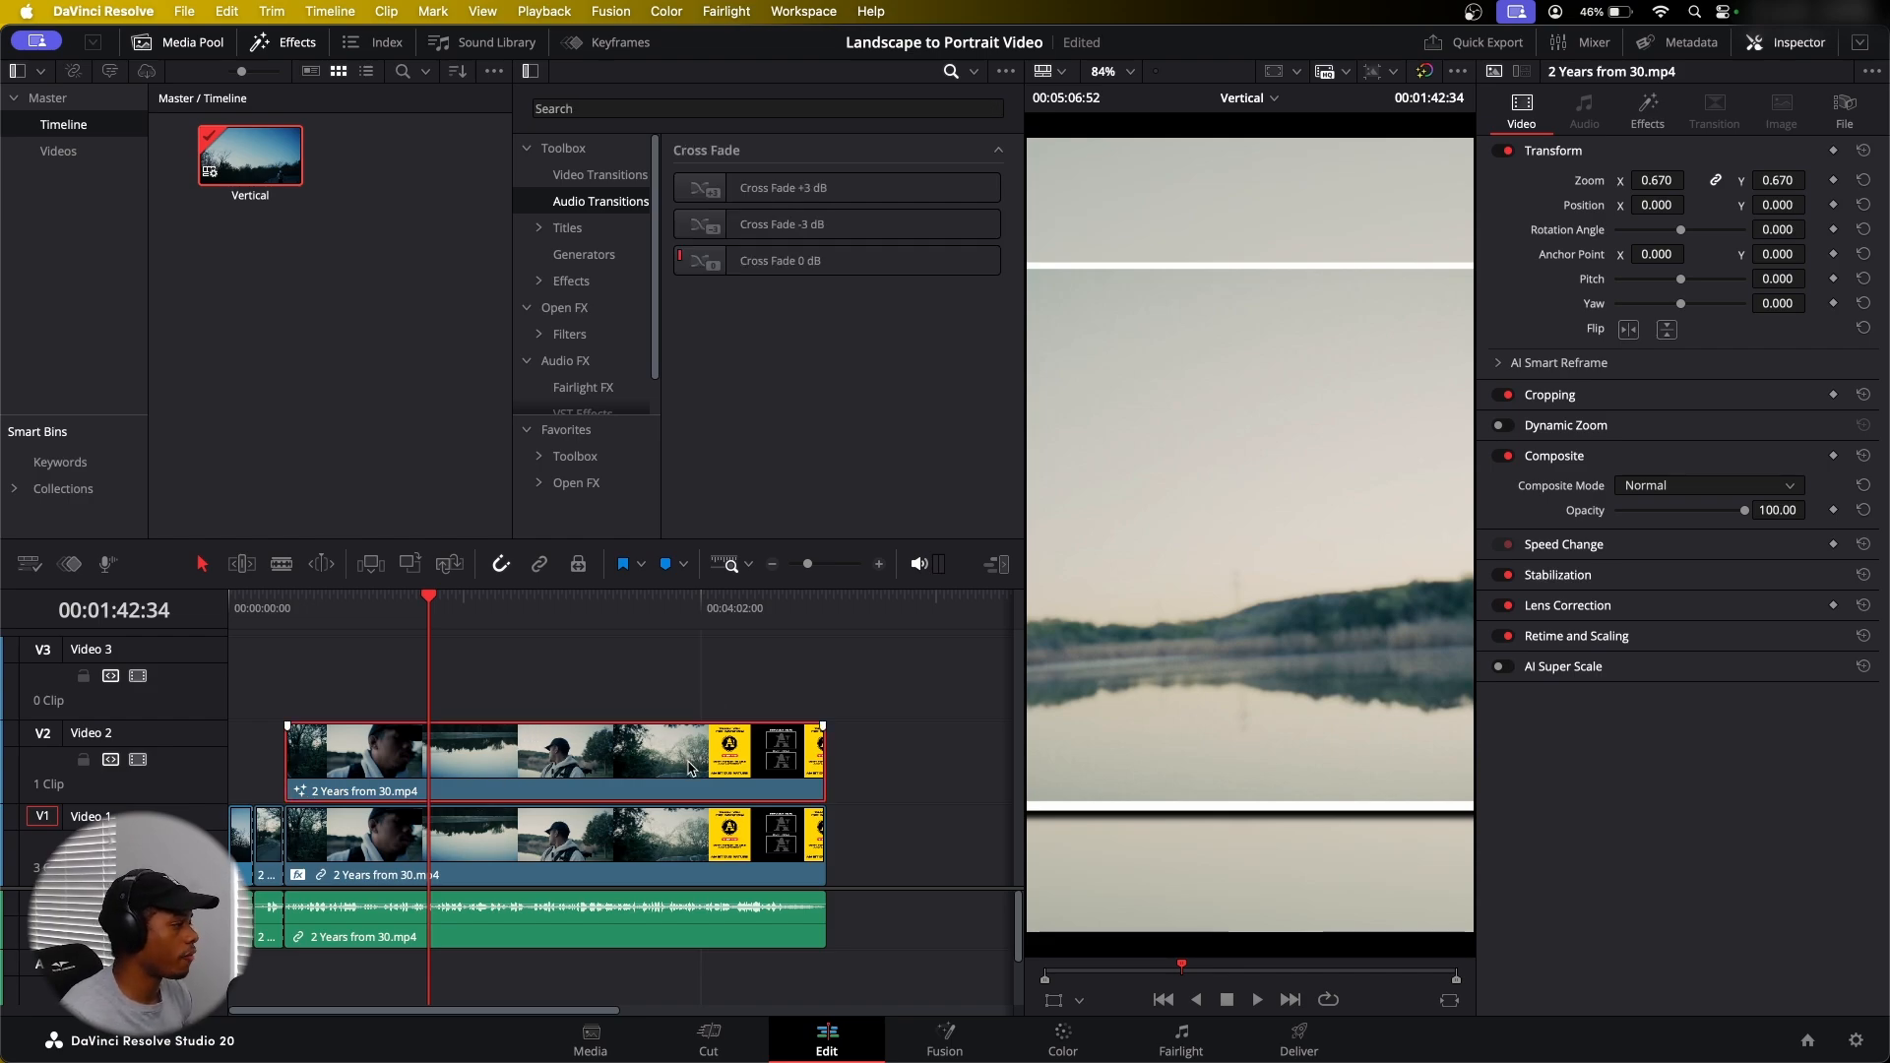
pyautogui.click(1648, 108)
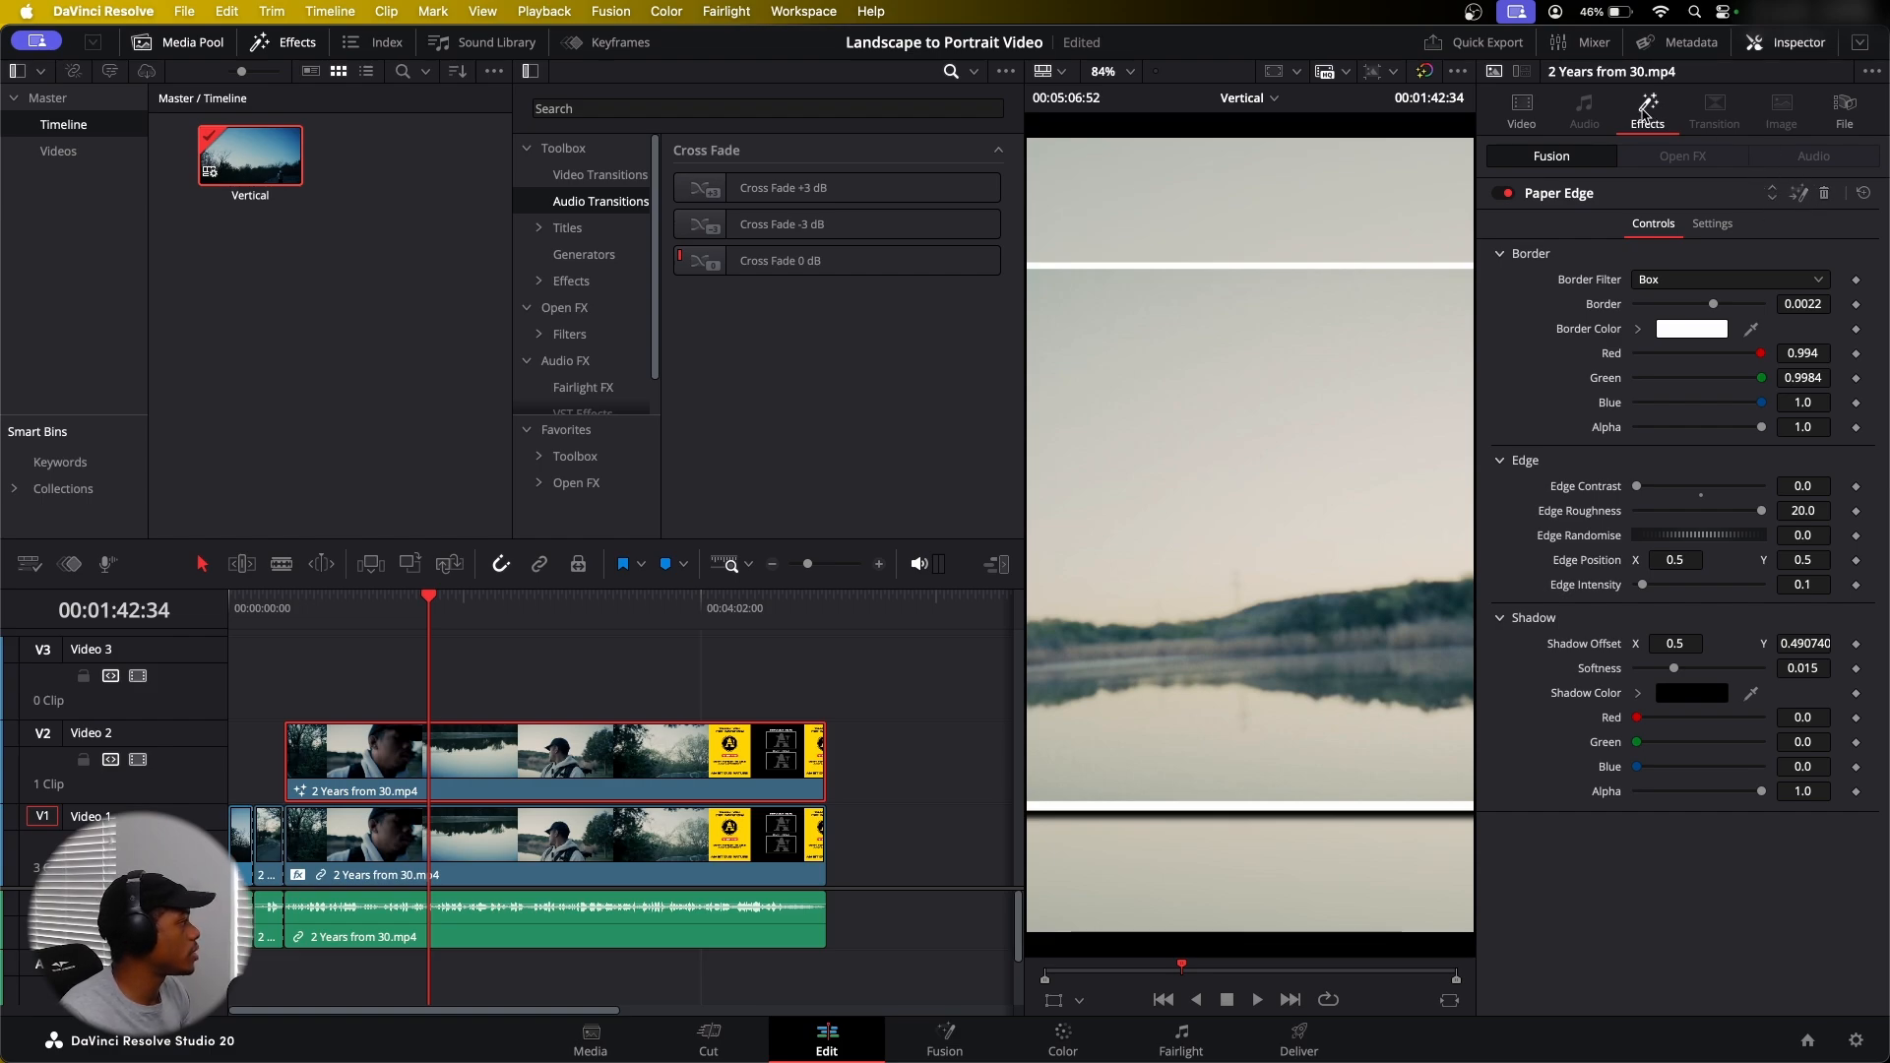
pyautogui.click(1824, 193)
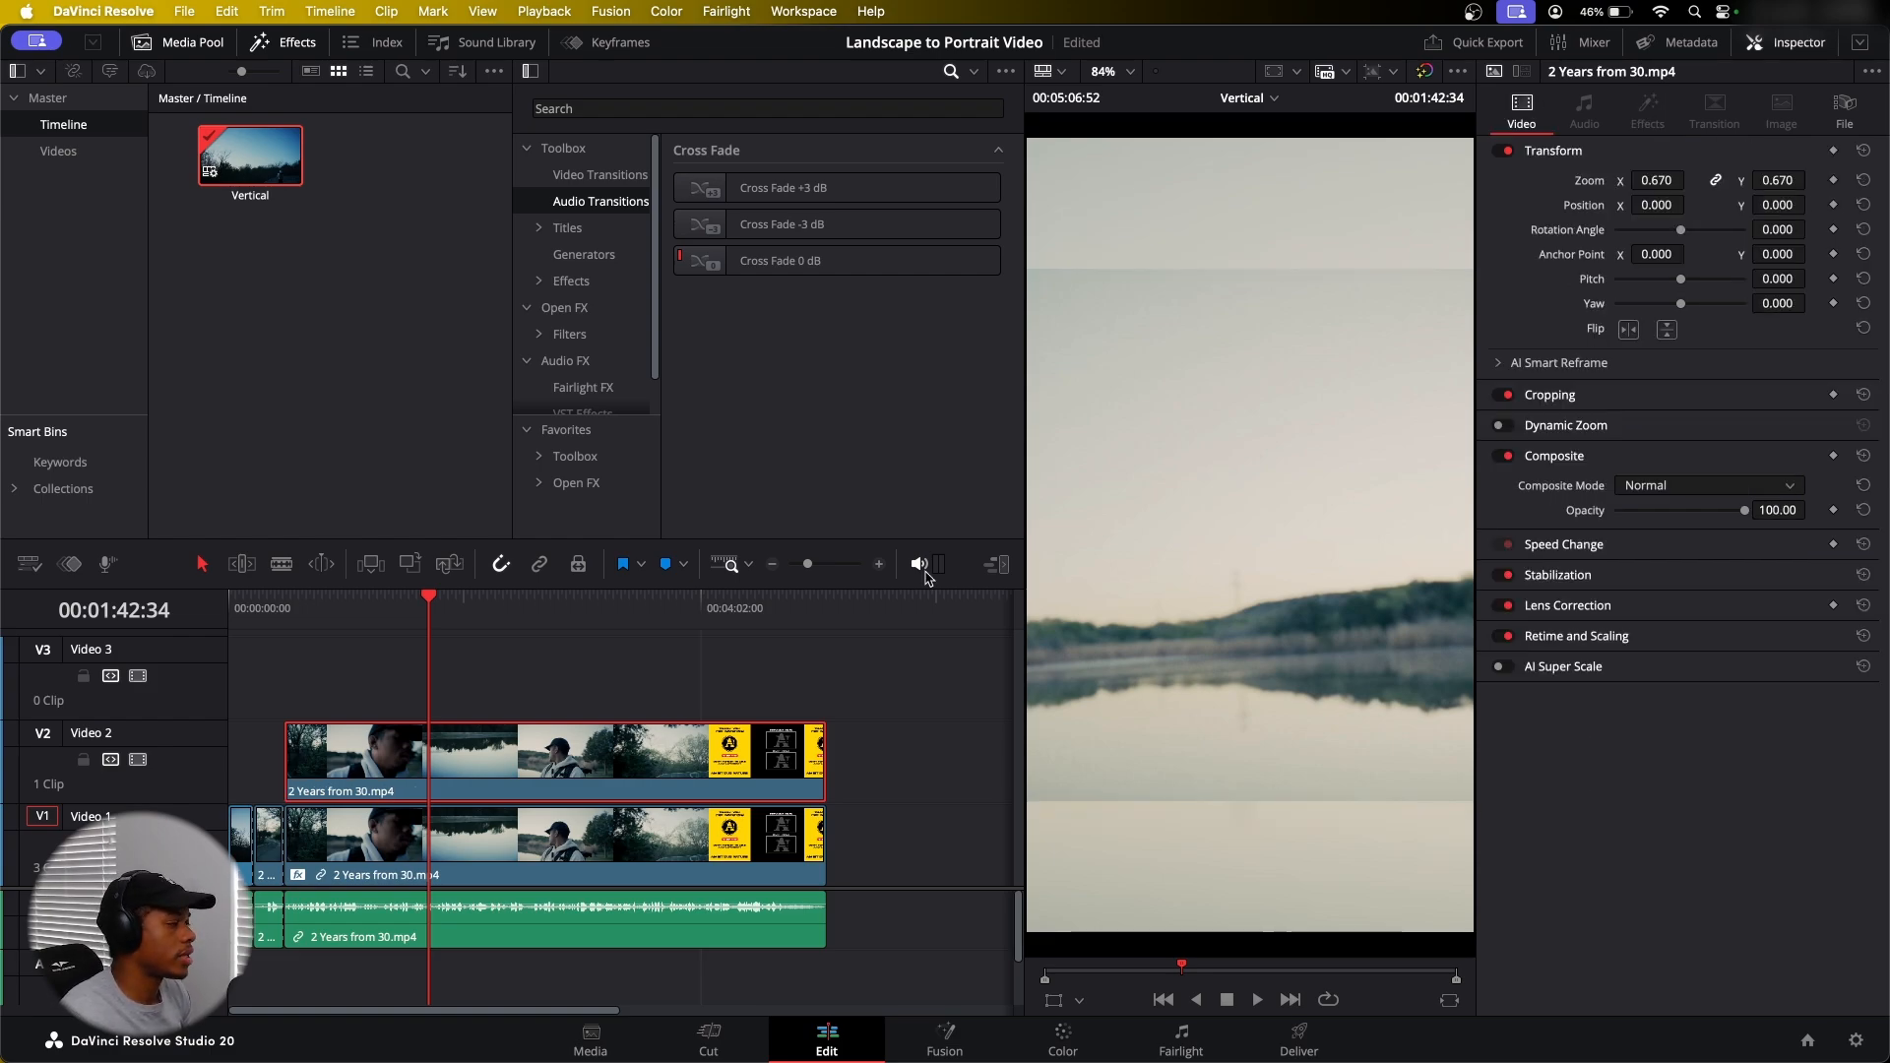
# Apply the Drop Shadow effect to the Video 2 clip with Drop Distance 0.011 and Blur 0.248
pyautogui.click(730, 115)
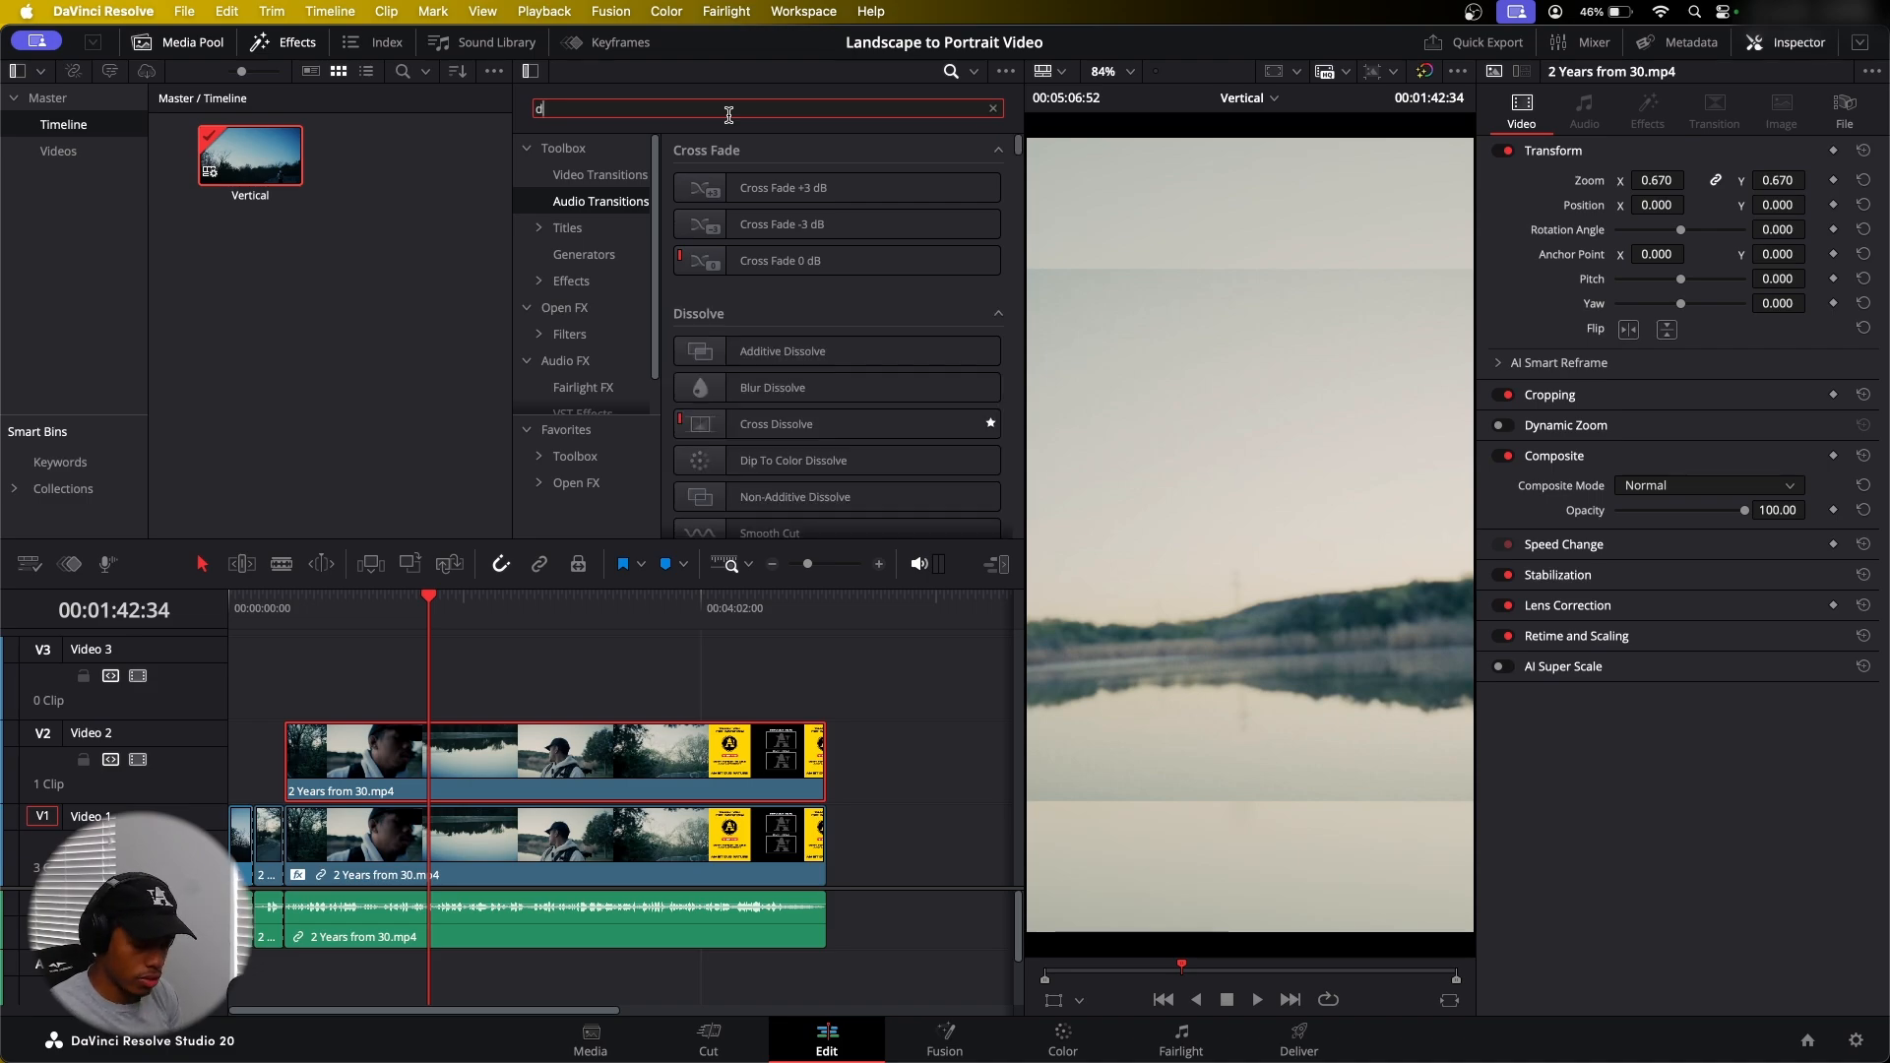
pyautogui.write('dropo')
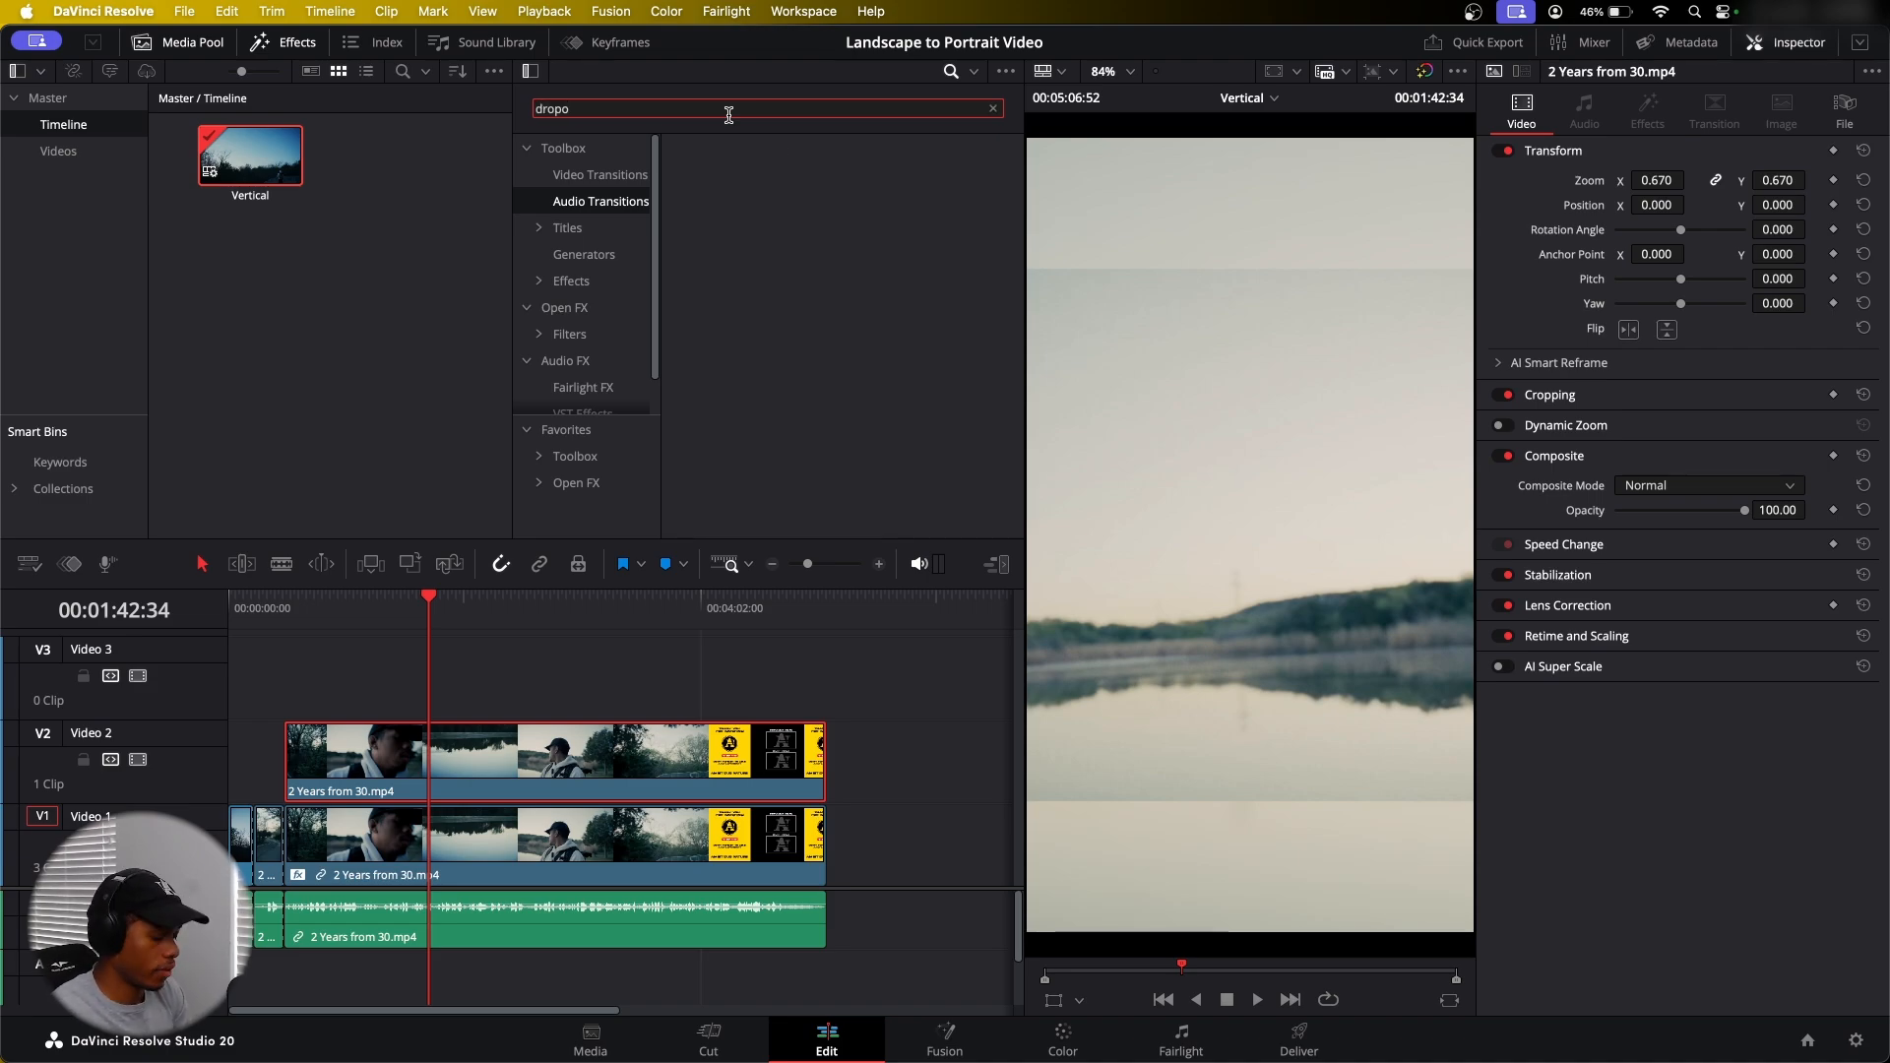
pyautogui.press('BackSpace')
pyautogui.moveTo(782, 439); pyautogui.dragTo(694, 773)
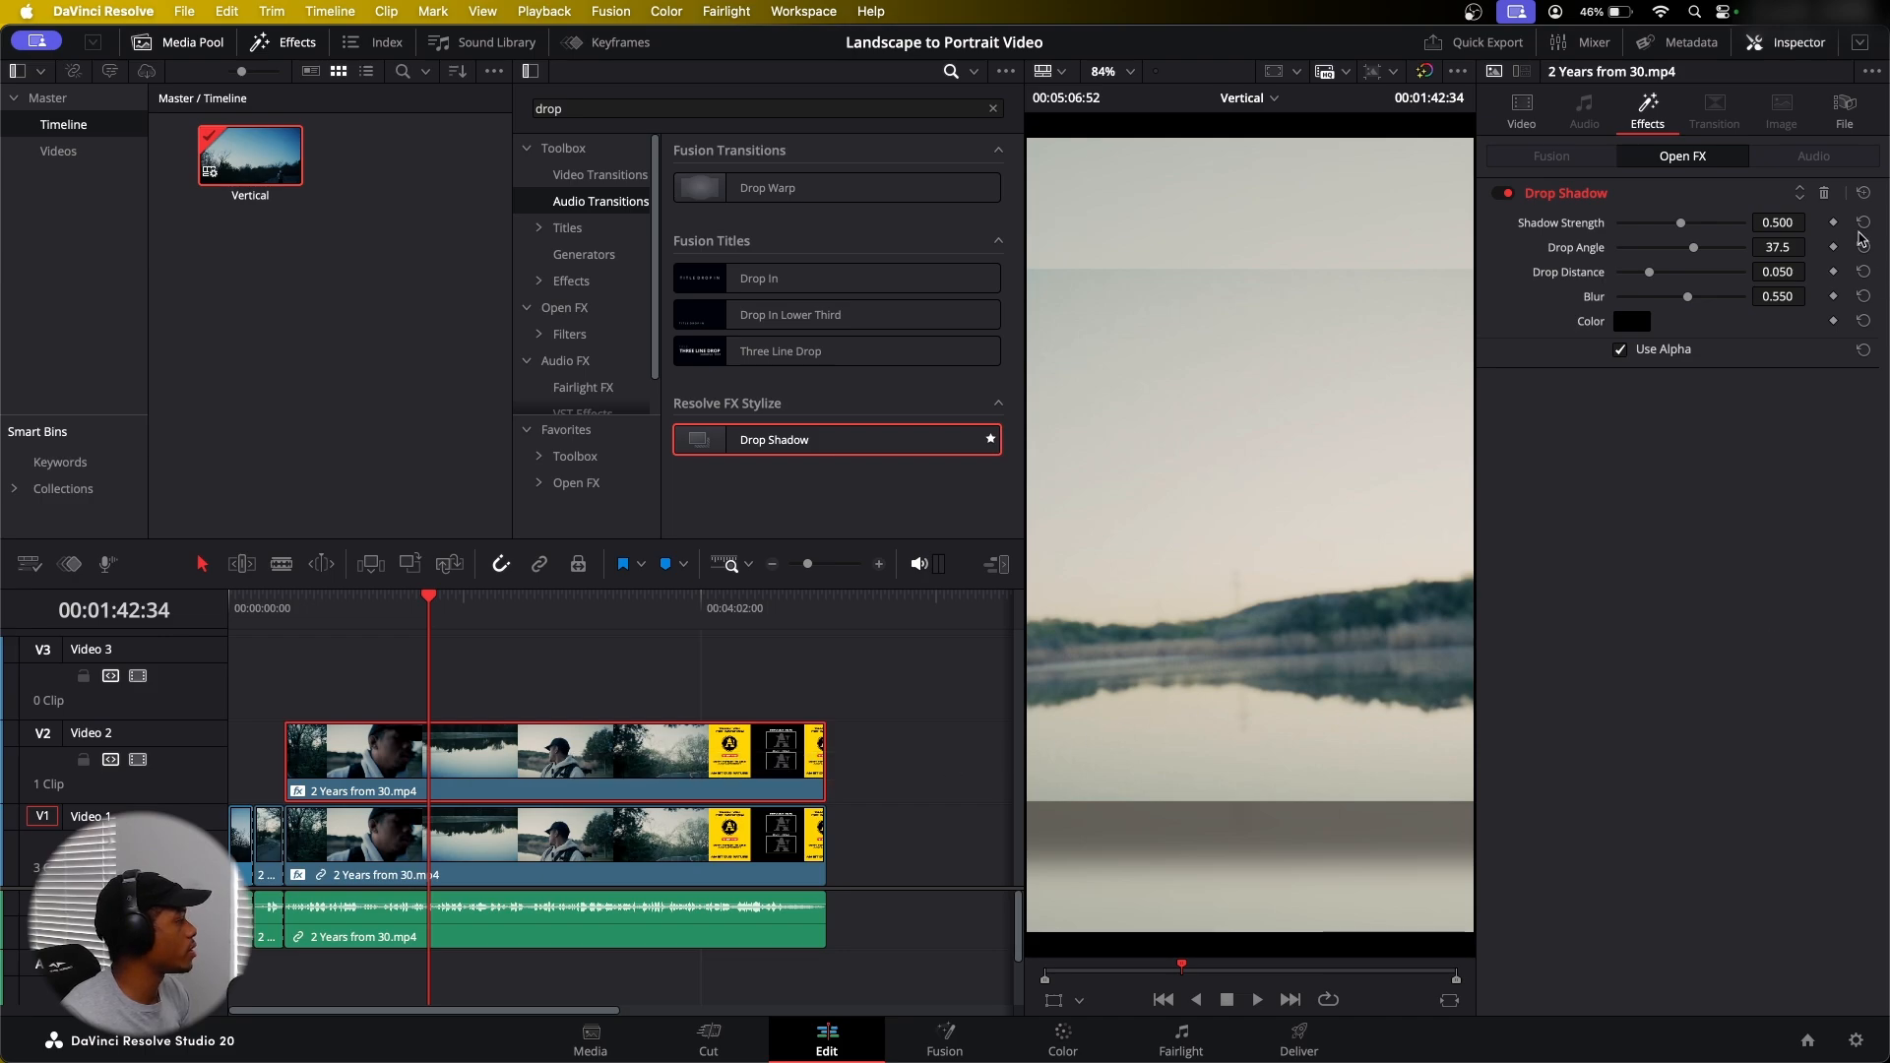
pyautogui.moveTo(1778, 297)
pyautogui.mouseDown()
pyautogui.moveTo(1721, 297)
pyautogui.moveTo(1780, 272)
pyautogui.moveTo(1755, 271)
pyautogui.mouseUp()
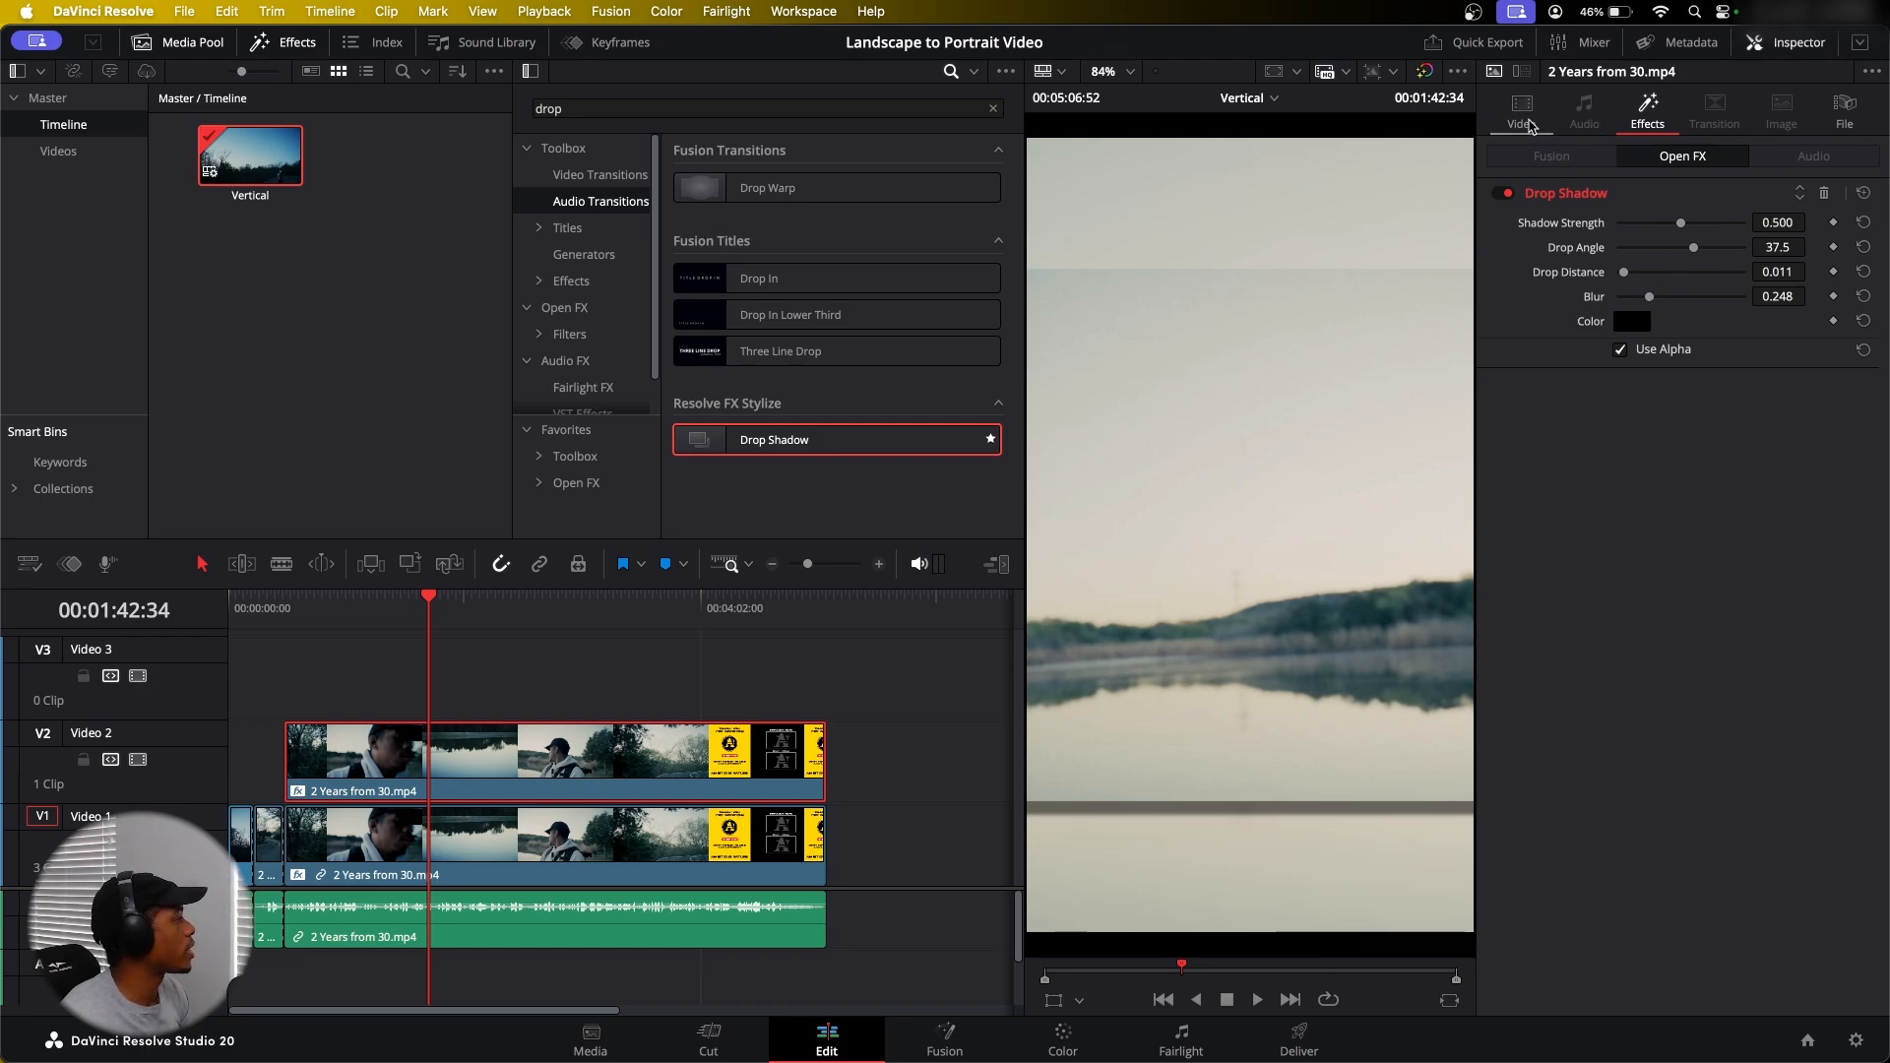
# Scale the Video 2 clip down to Zoom 0.270 so it floats over the blurred background
pyautogui.click(1523, 118)
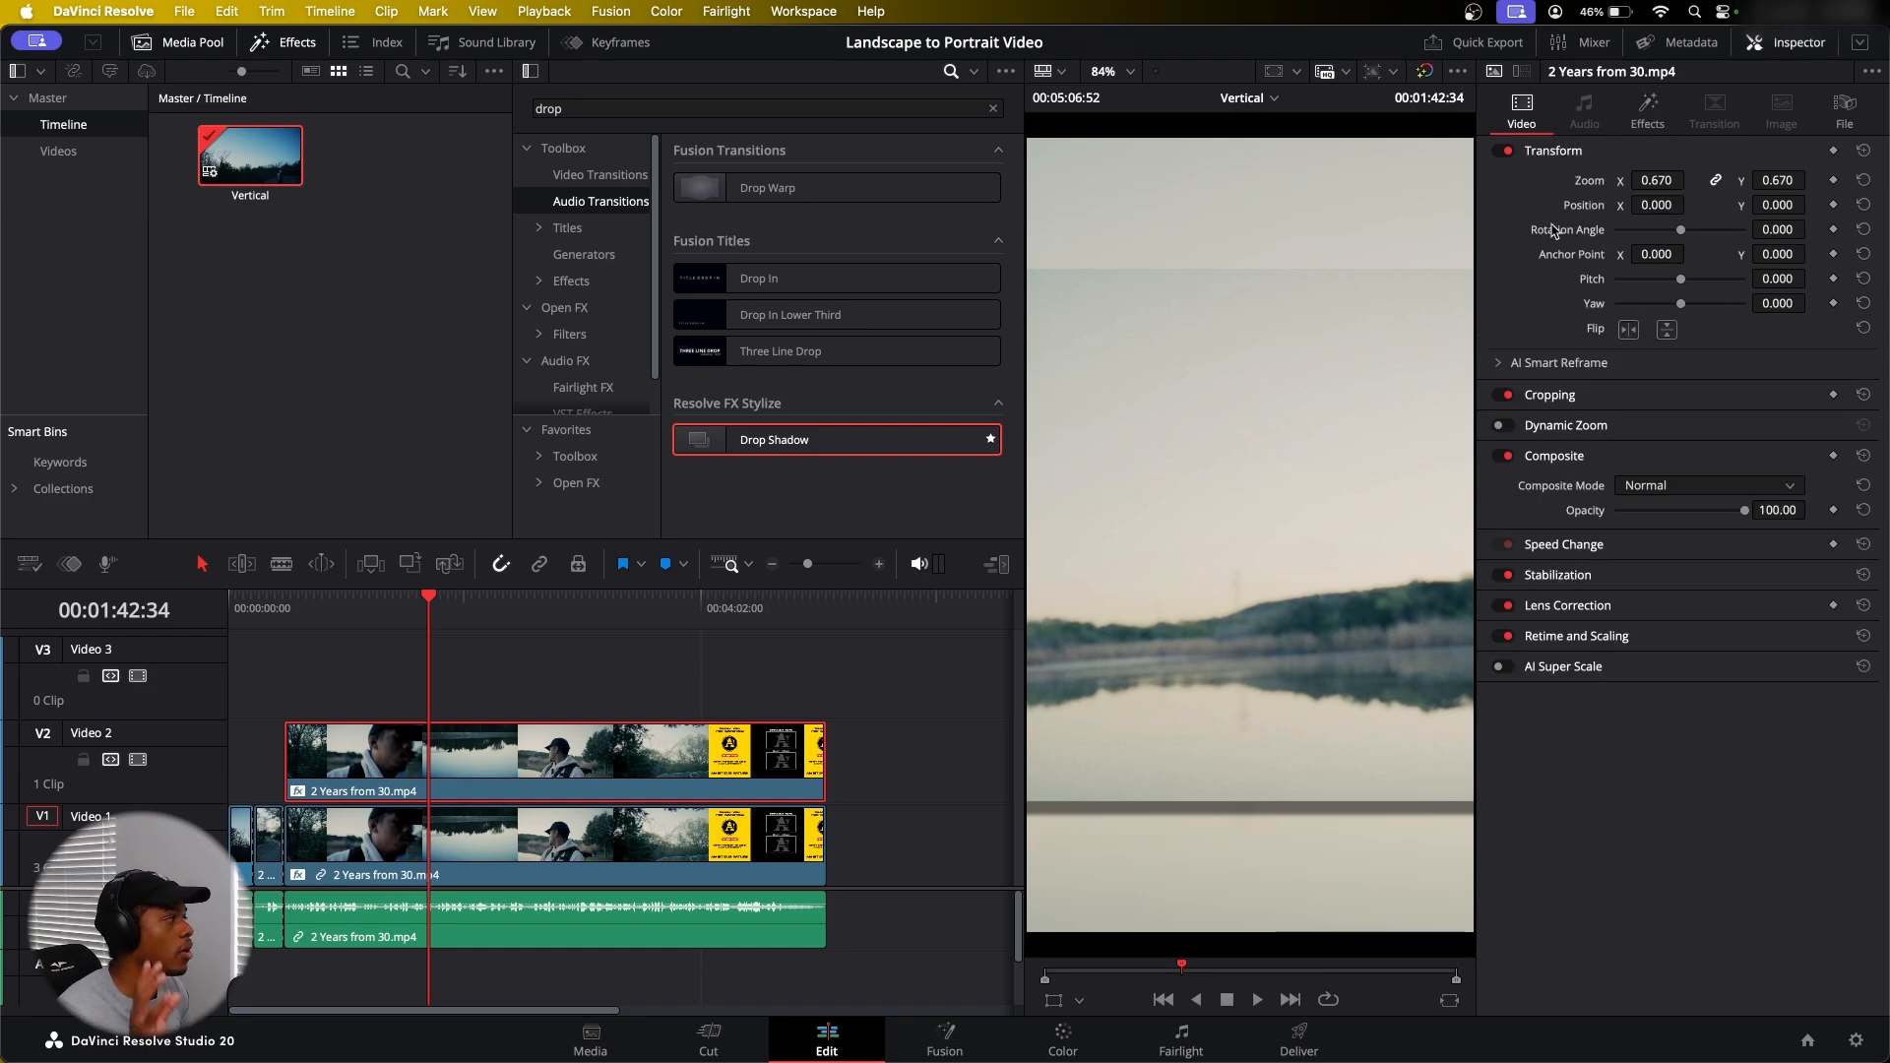
pyautogui.click(1645, 116)
pyautogui.click(1525, 120)
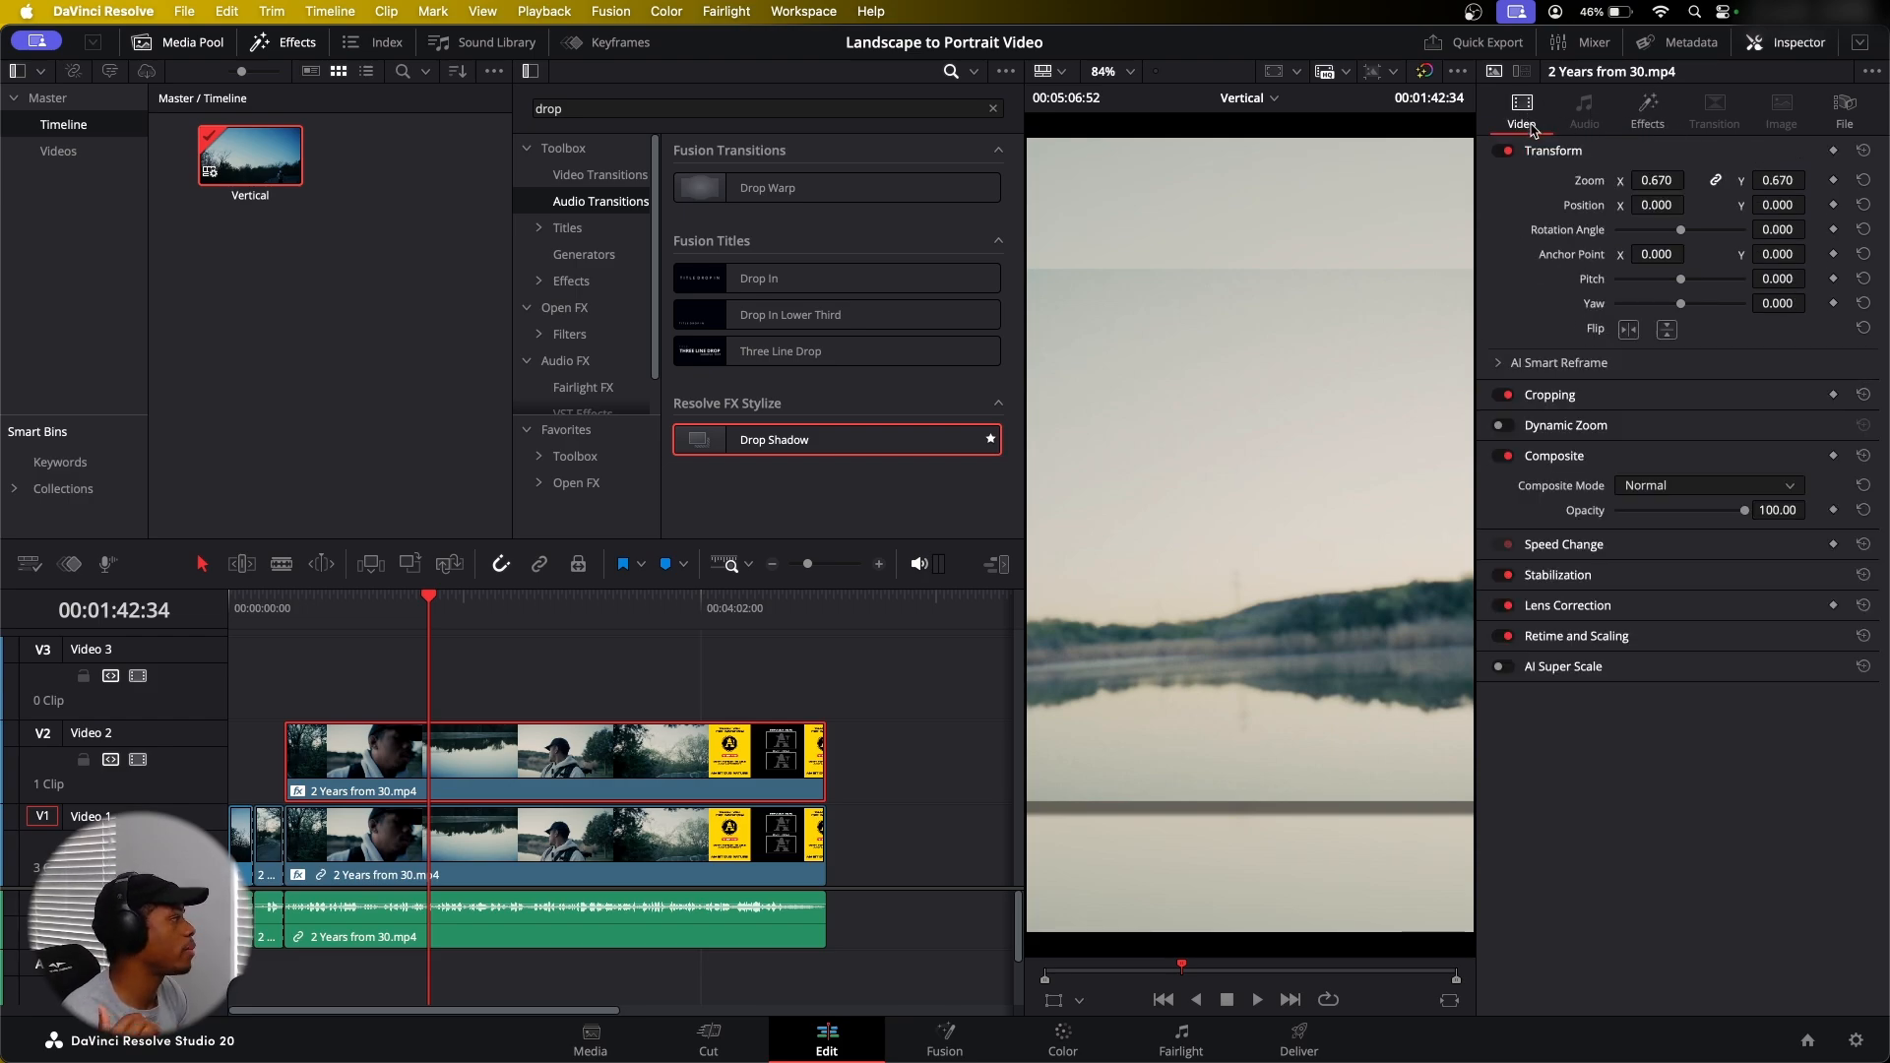
pyautogui.moveTo(1656, 178)
pyautogui.mouseDown()
pyautogui.moveTo(1615, 178)
pyautogui.moveTo(1690, 179)
pyautogui.mouseUp()
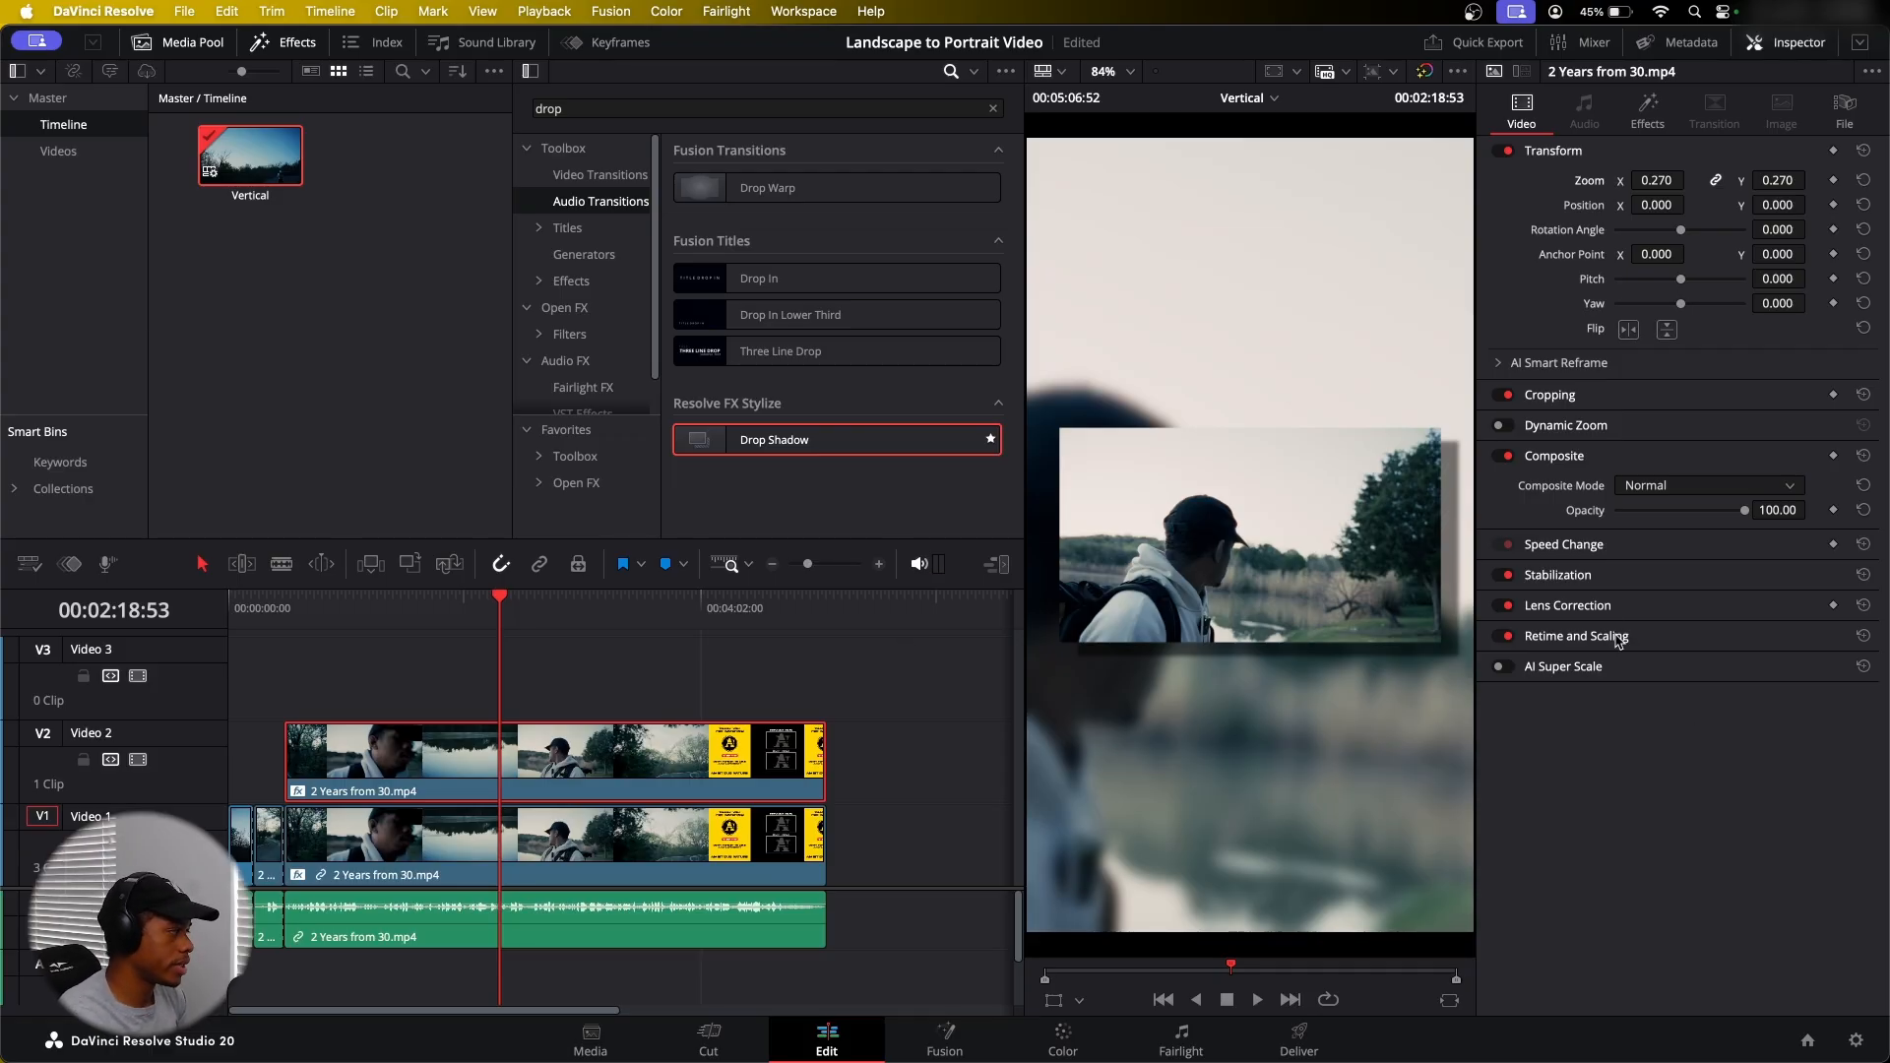
# Look through the Speed Change, Stabilization and Cropping settings of the Video 2 clip
pyautogui.click(1637, 544)
pyautogui.click(1636, 544)
pyautogui.click(1635, 583)
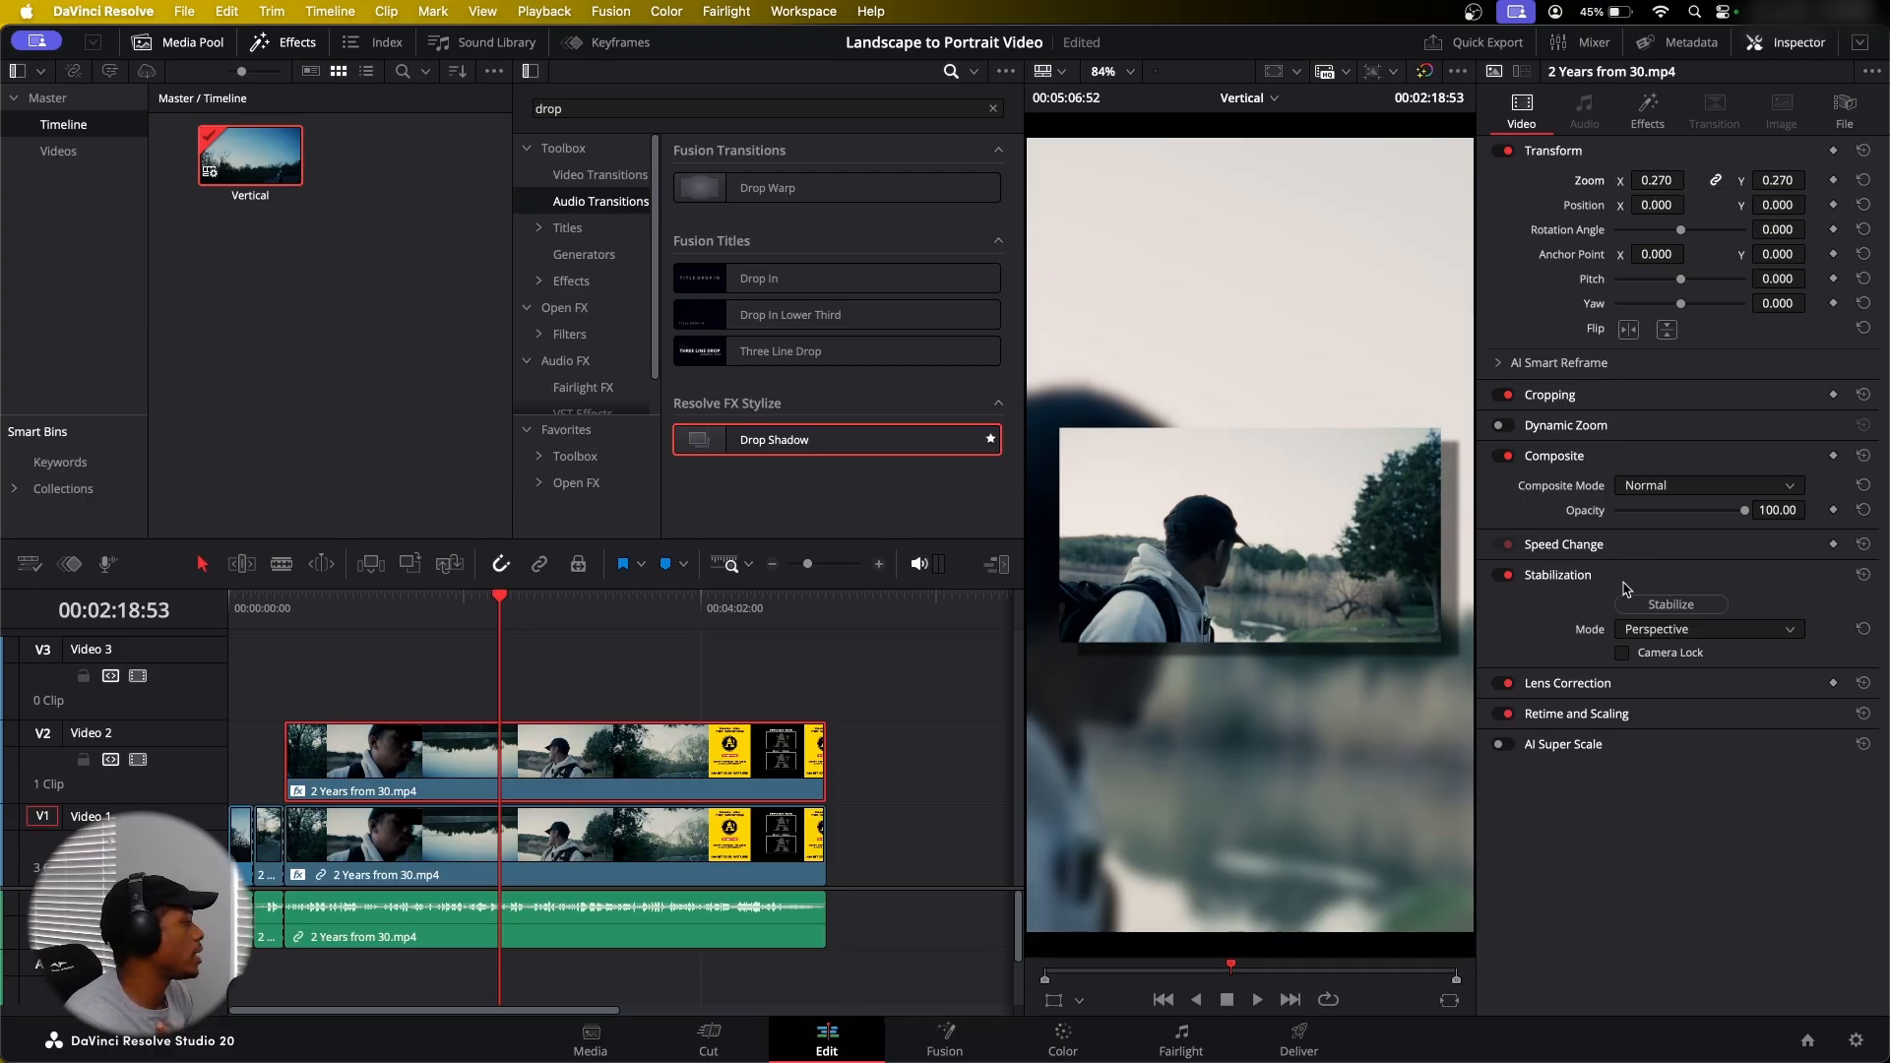
pyautogui.click(1664, 583)
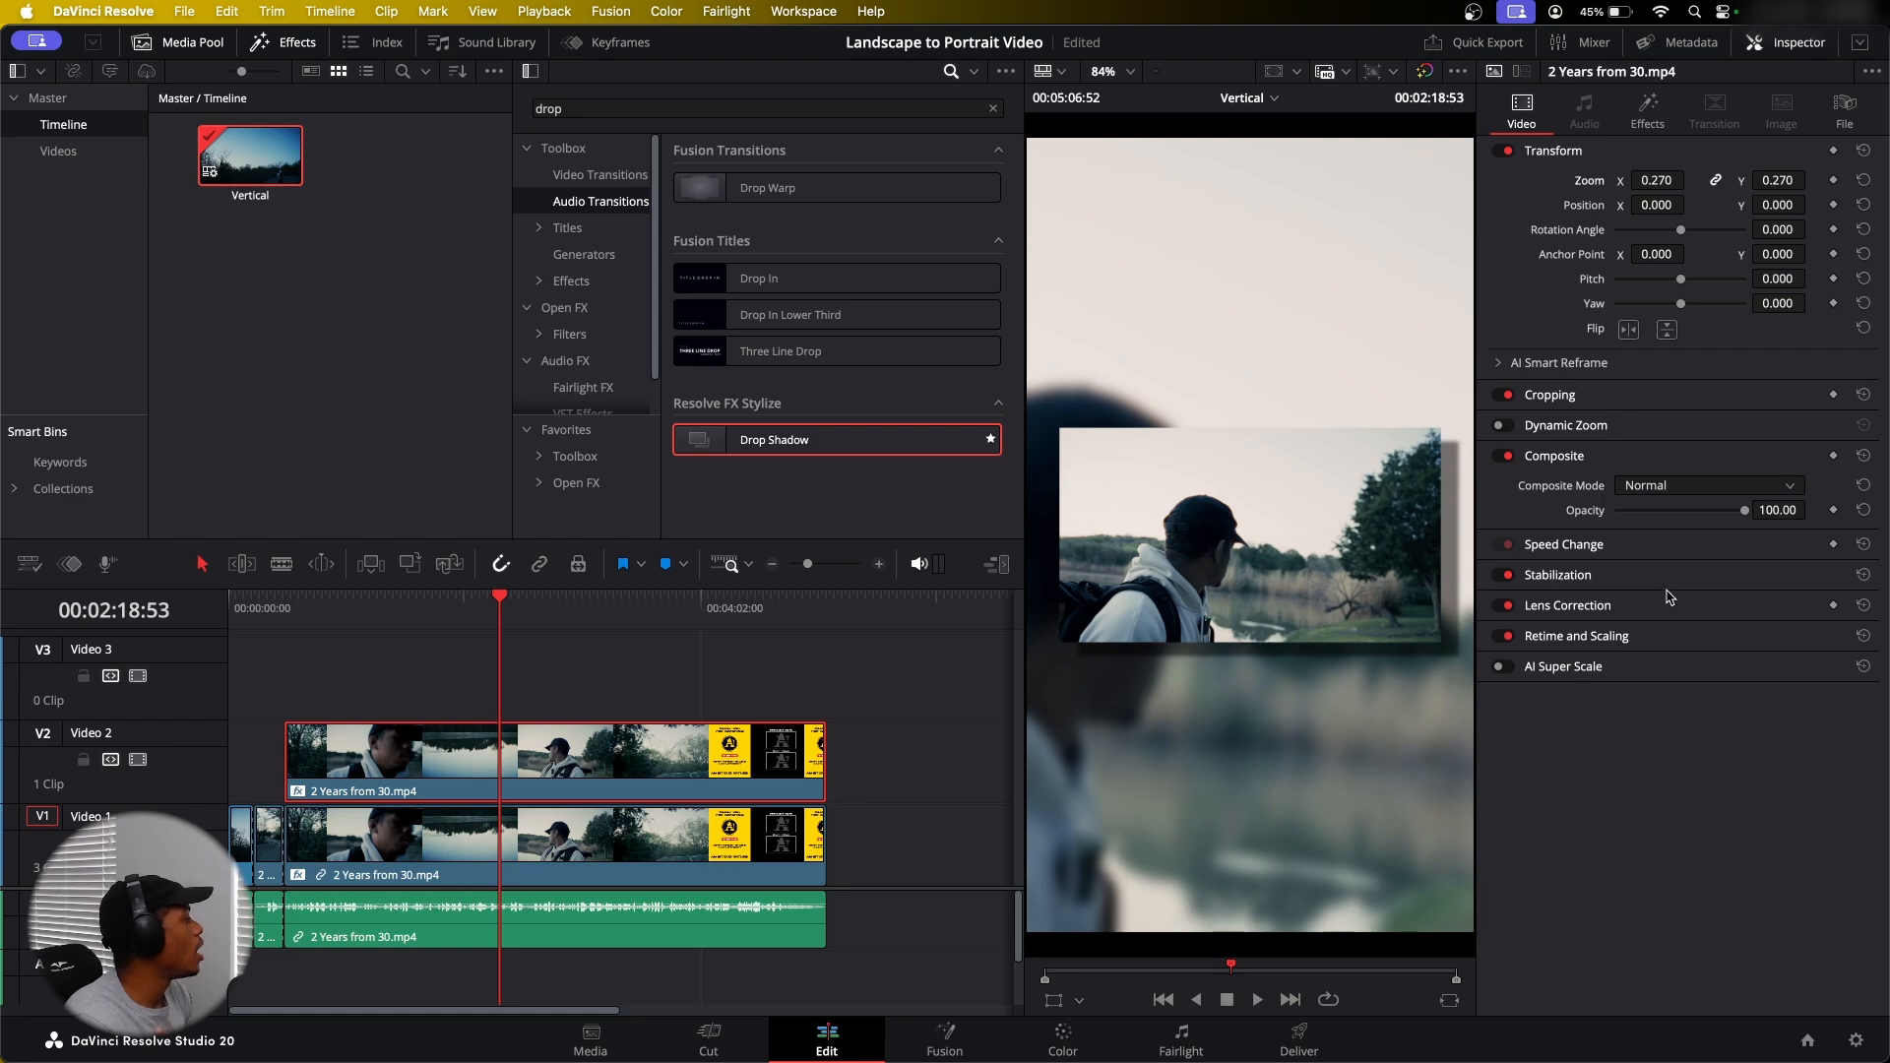
pyautogui.click(1633, 397)
pyautogui.moveTo(1616, 426)
pyautogui.mouseDown()
pyautogui.moveTo(1662, 431)
pyautogui.moveTo(1619, 450)
pyautogui.mouseUp()
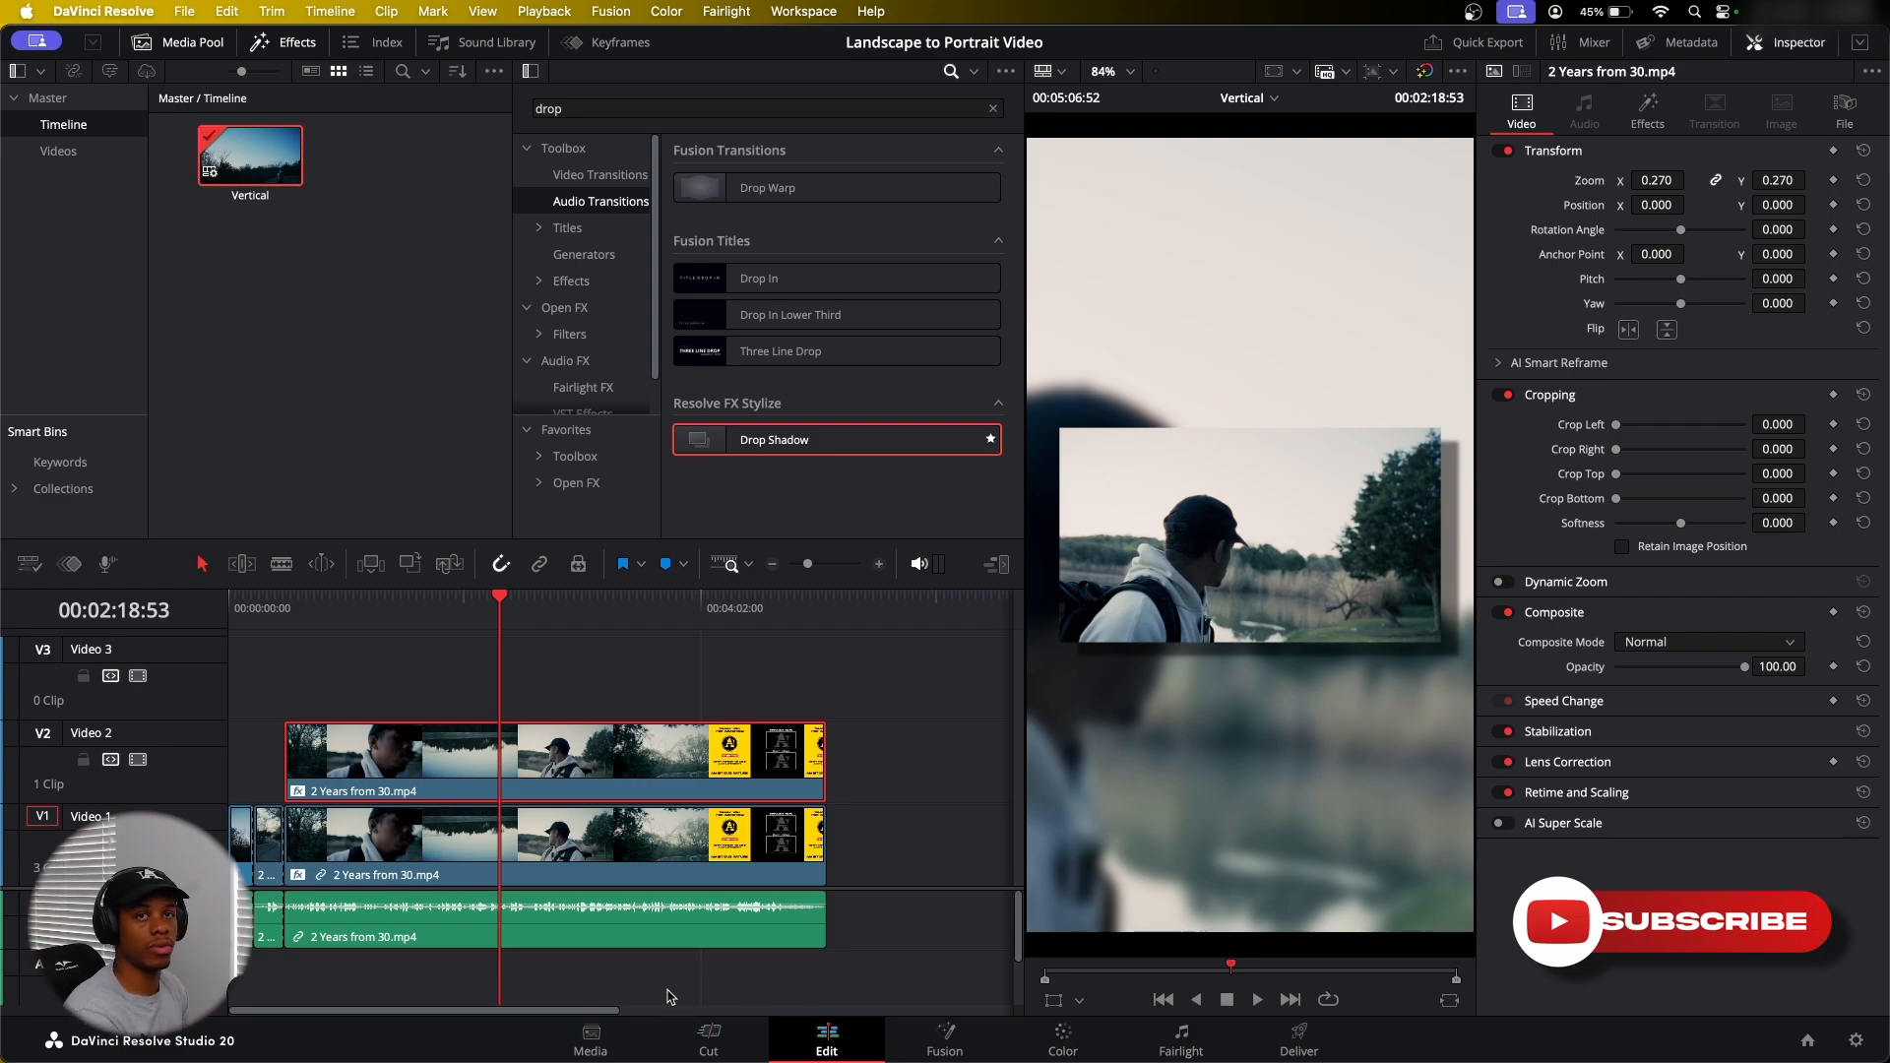
# Preview the Transformed Women's Seminar video from media storage in the Media workspace
pyautogui.click(599, 1042)
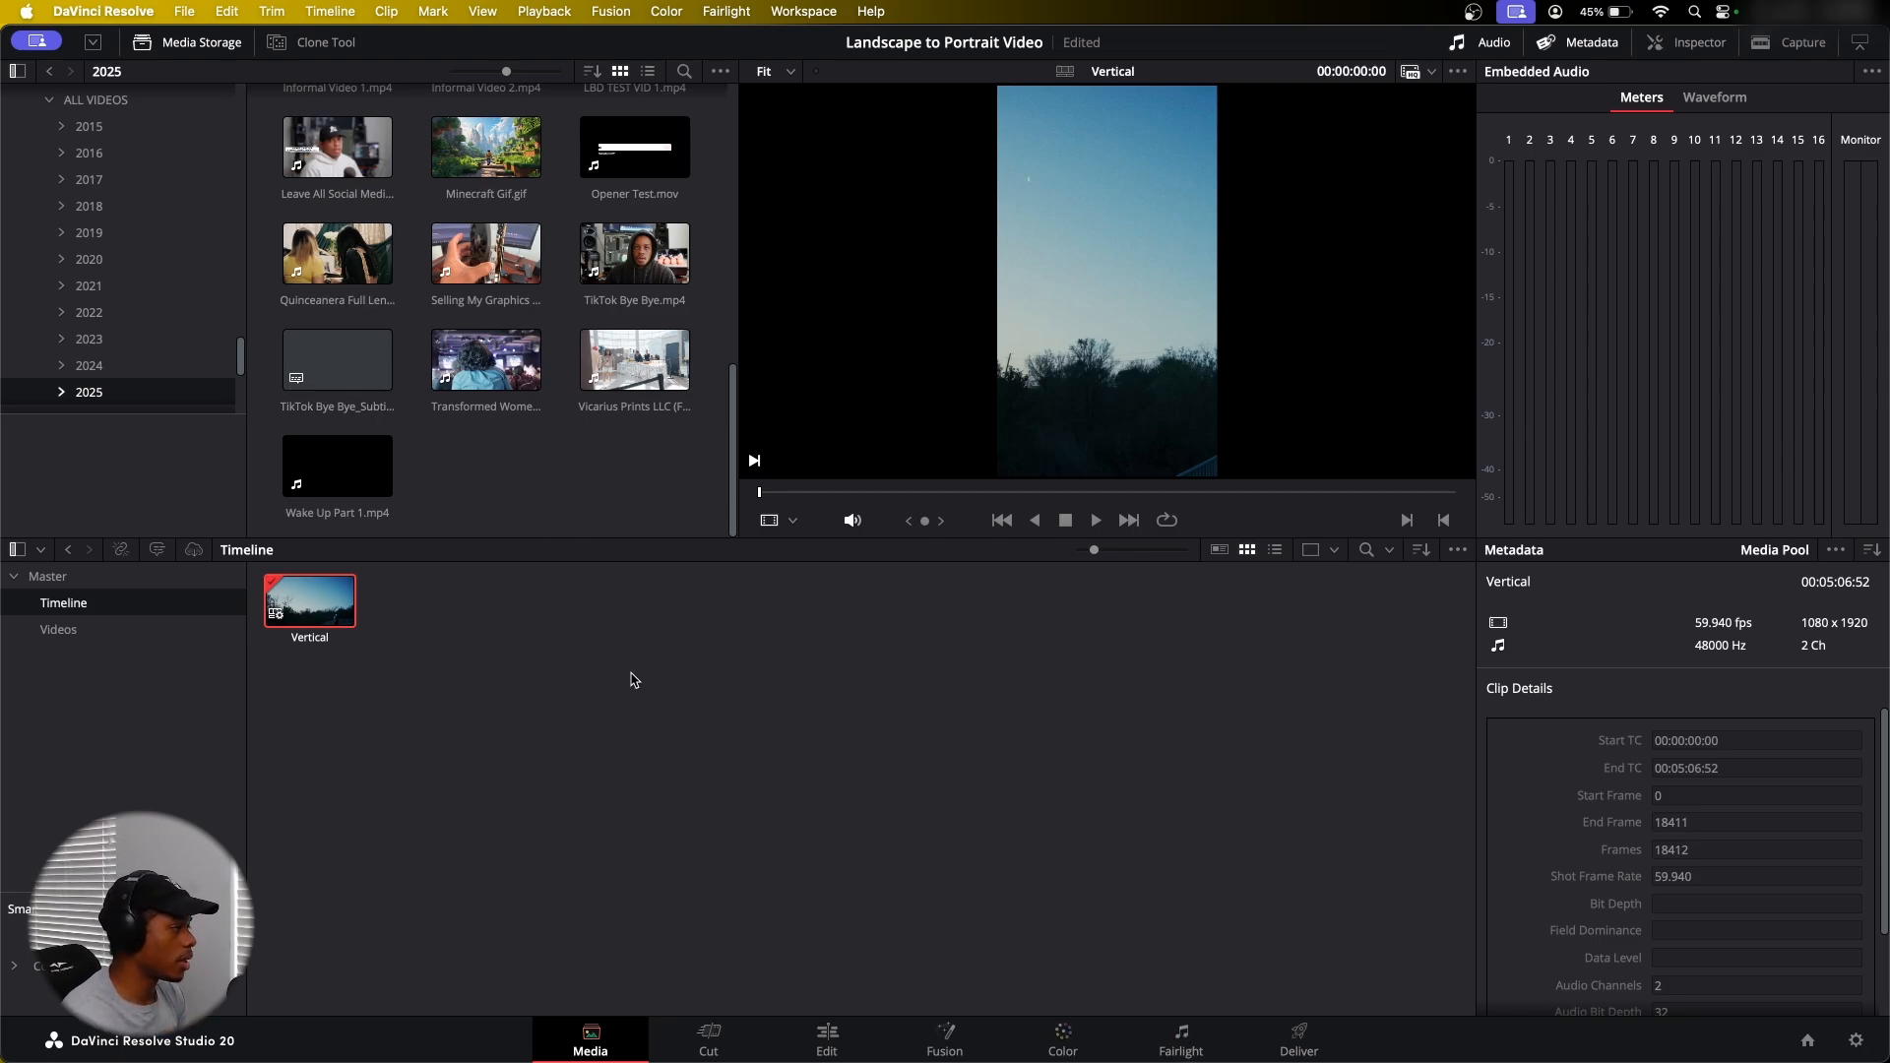
pyautogui.moveTo(488, 364)
pyautogui.mouseDown()
pyautogui.moveTo(715, 808)
pyautogui.moveTo(547, 411)
pyautogui.moveTo(504, 387)
pyautogui.mouseUp()
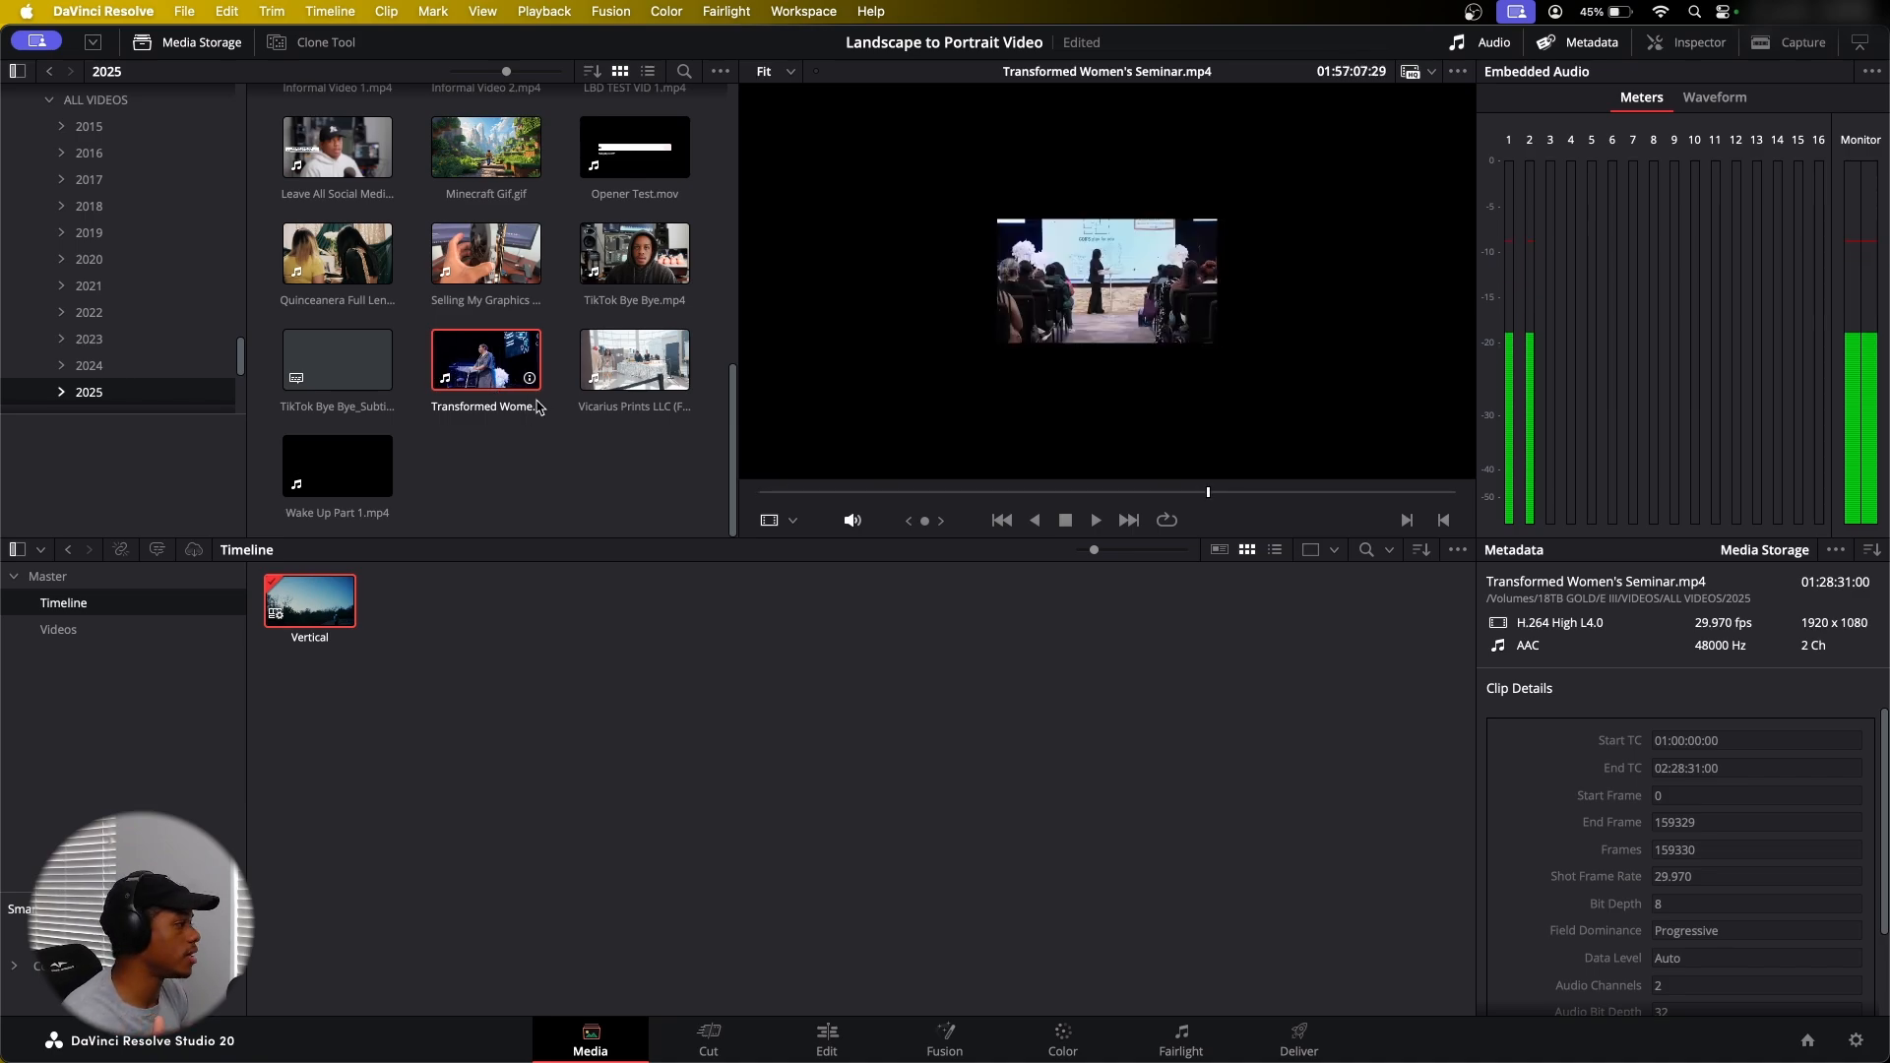
pyautogui.click(825, 1036)
# Review the vertical timeline in the Cut workspace, switching the viewer to the tall layout and scrubbing through the long clip
pyautogui.click(717, 1042)
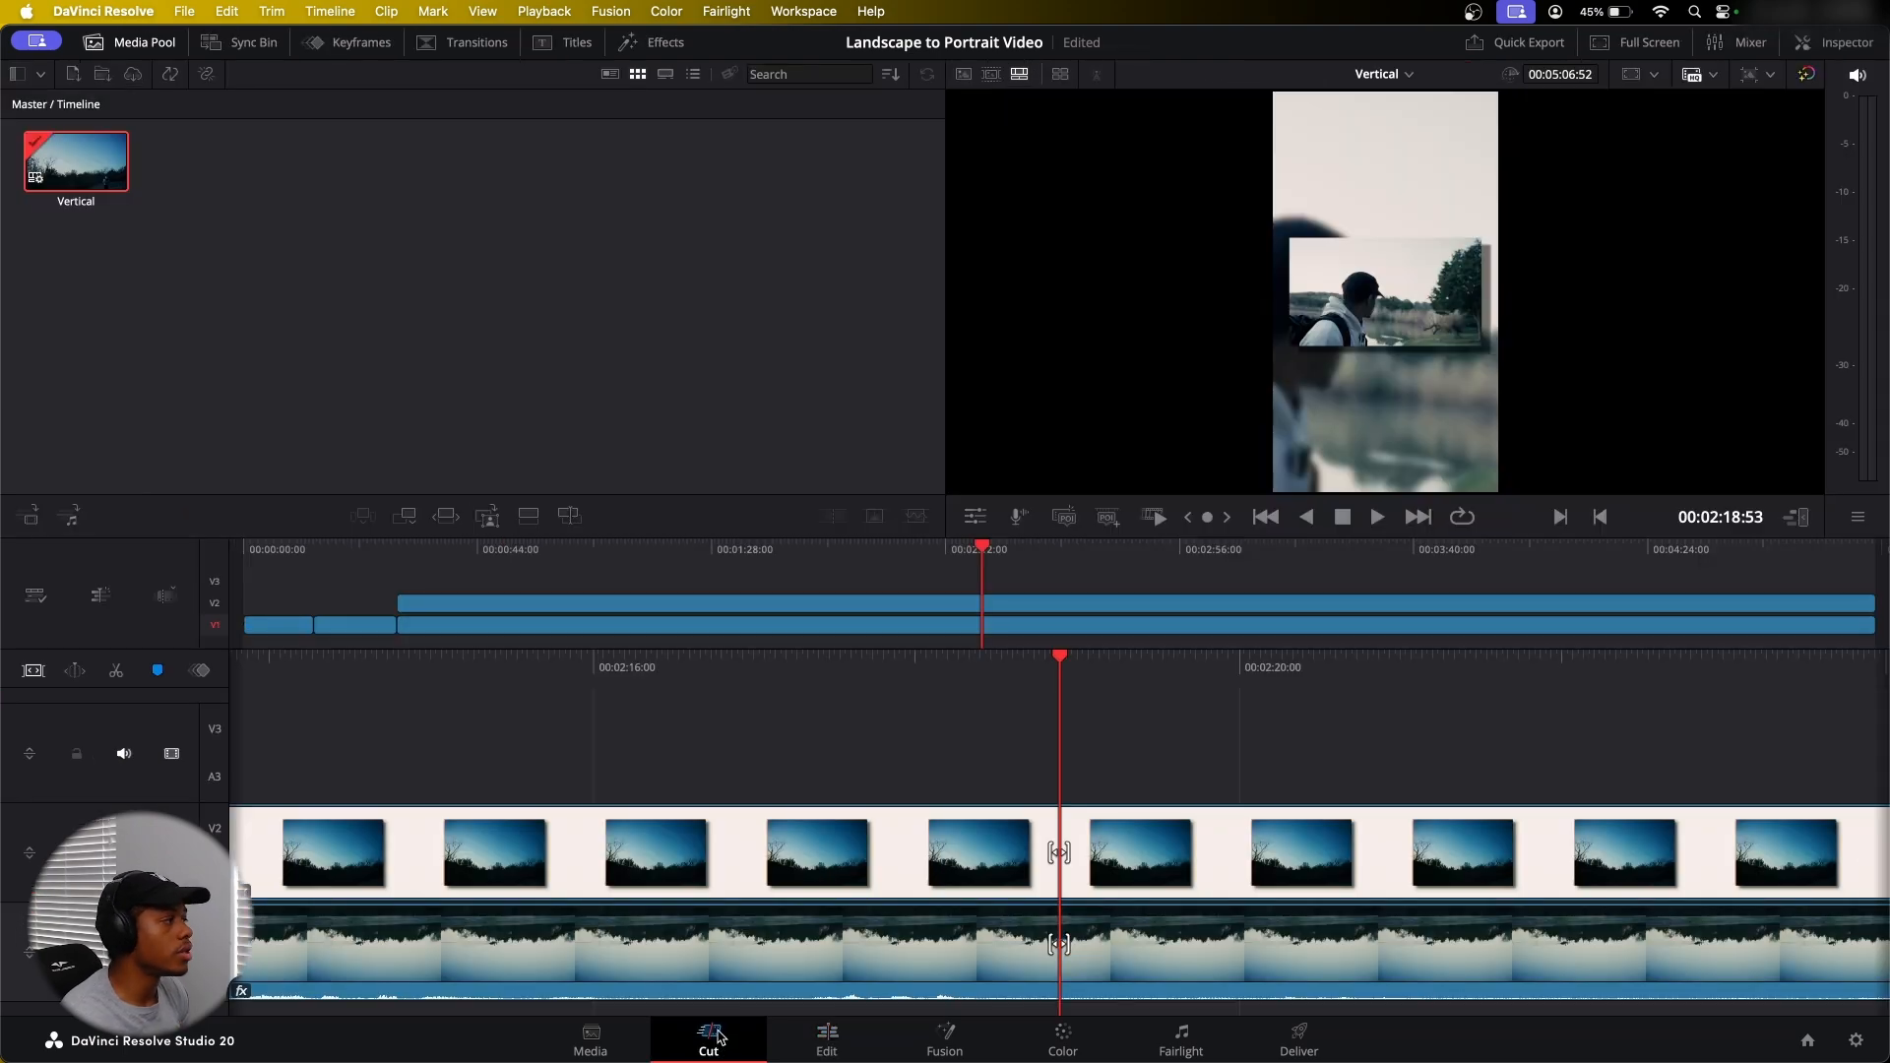
pyautogui.moveTo(1046, 566); pyautogui.dragTo(1249, 620)
pyautogui.click(1794, 522)
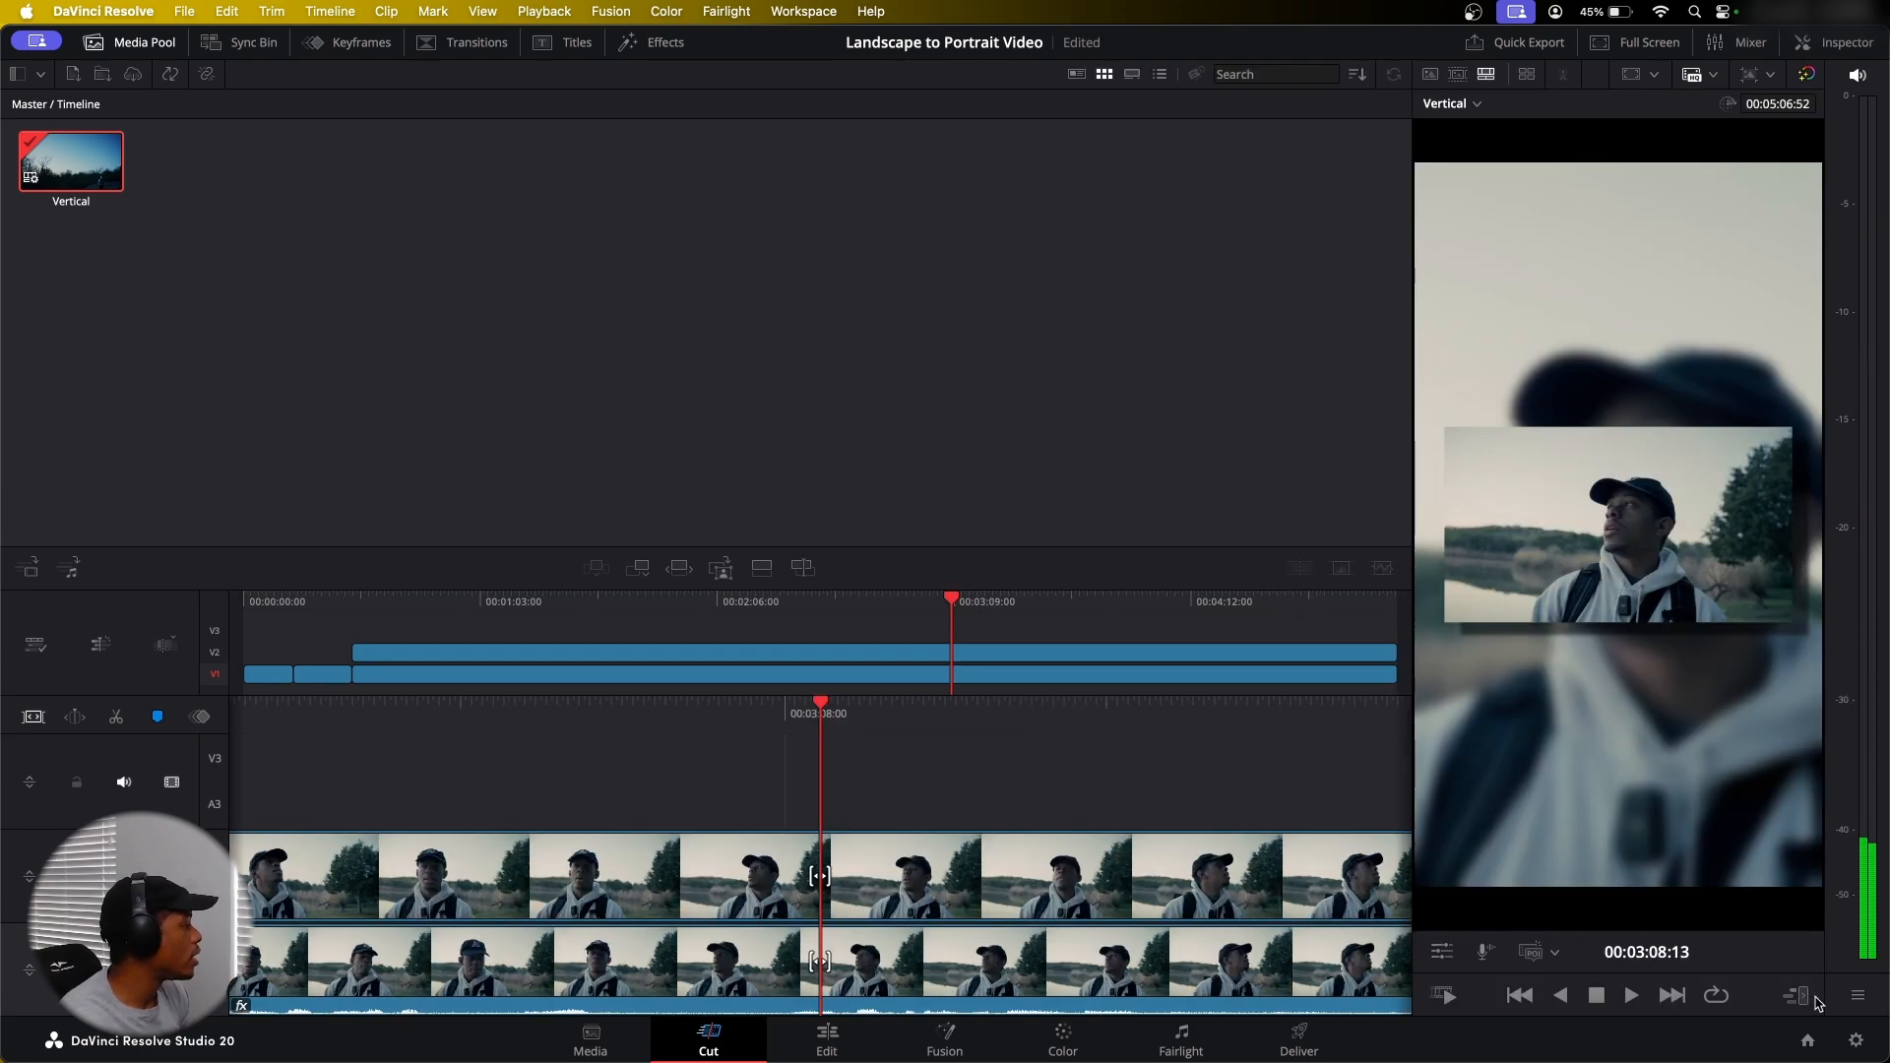
pyautogui.moveTo(871, 609); pyautogui.dragTo(931, 610)
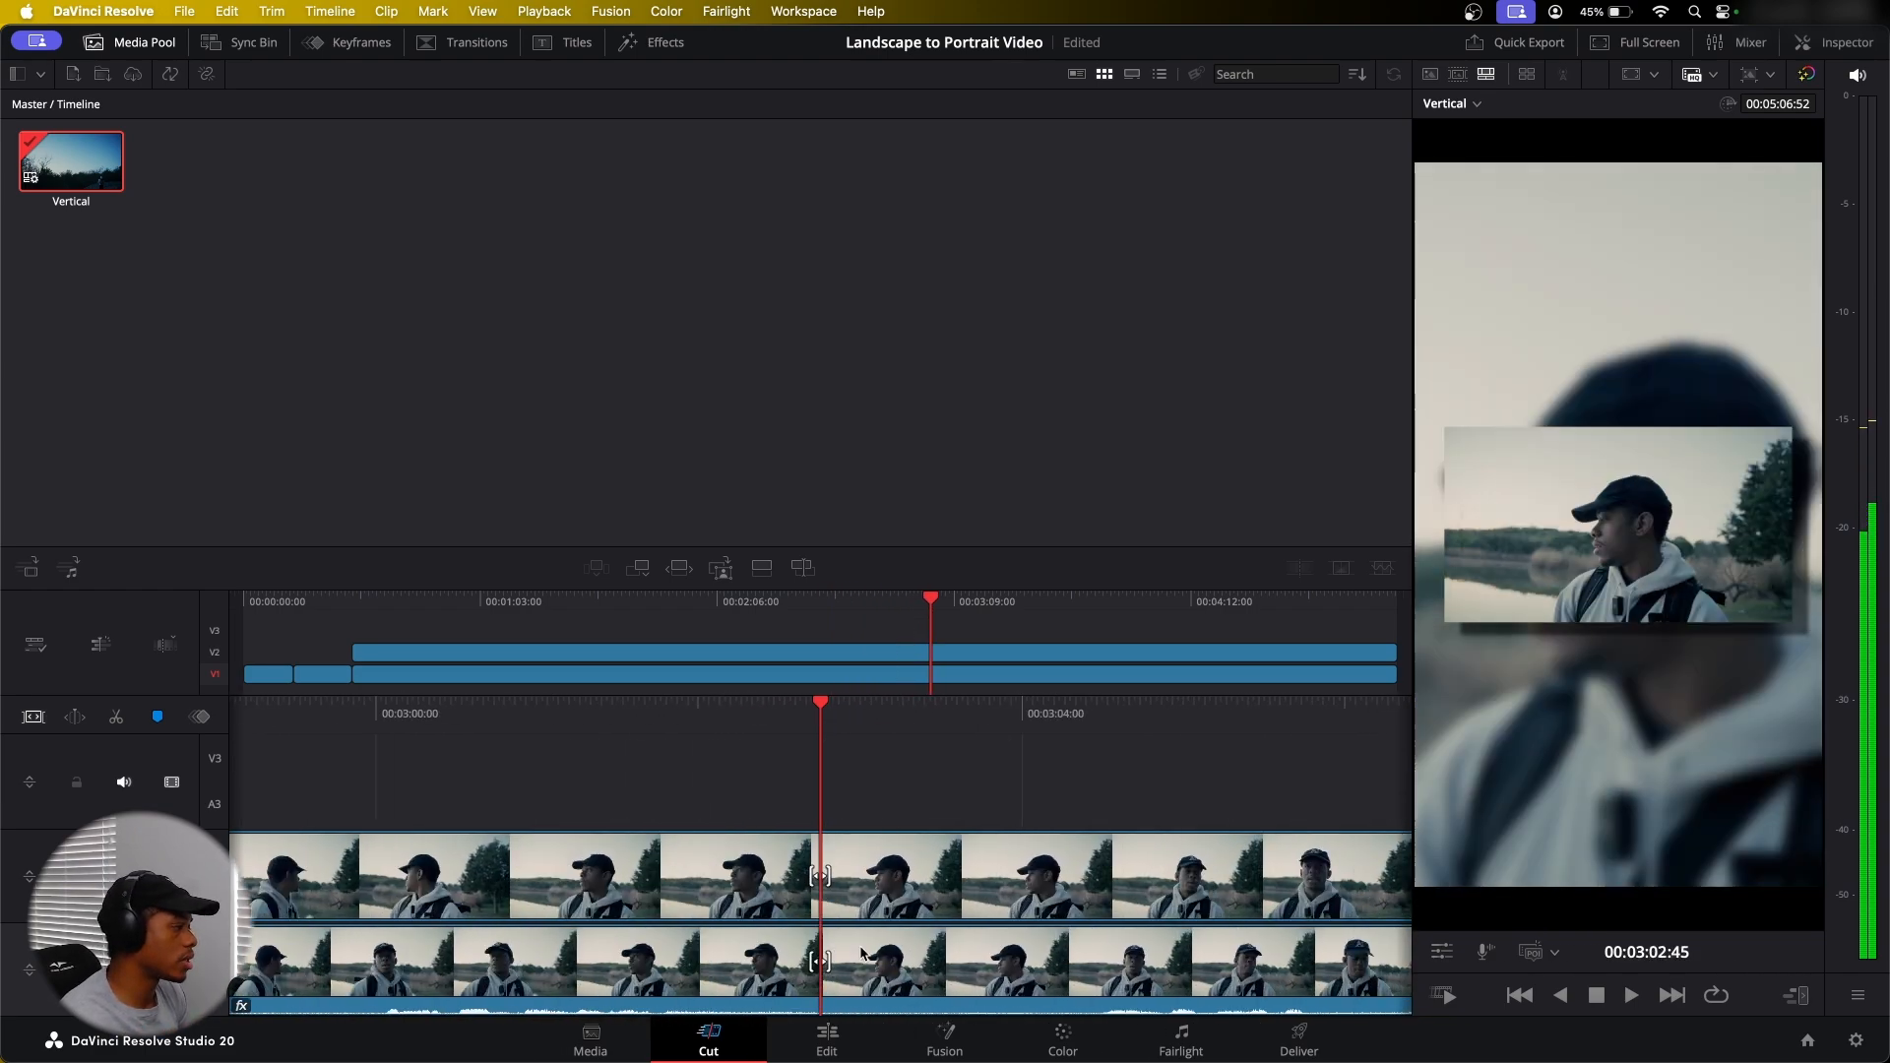
# Look through the Edit, Fusion, Color and Fairlight workspaces, trying a Gain wheel adjustment in Color and undoing it
pyautogui.click(823, 1047)
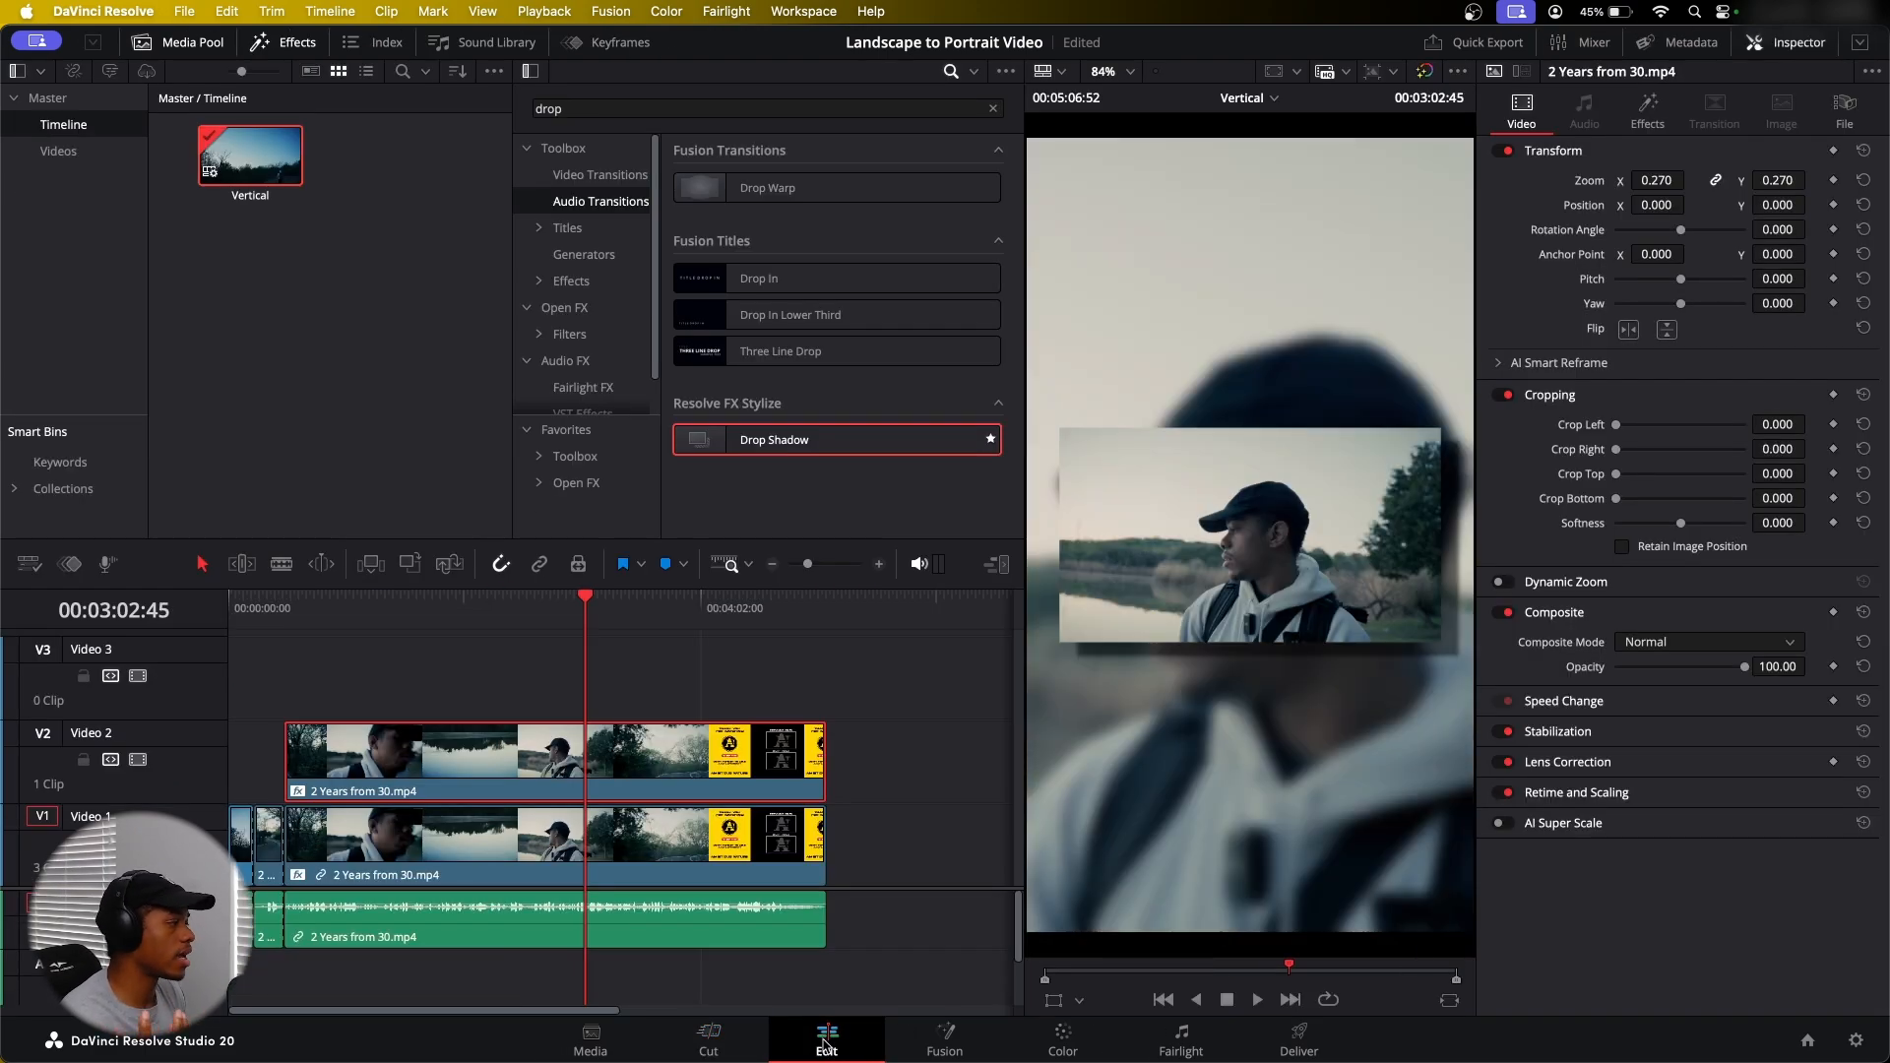
pyautogui.click(944, 1034)
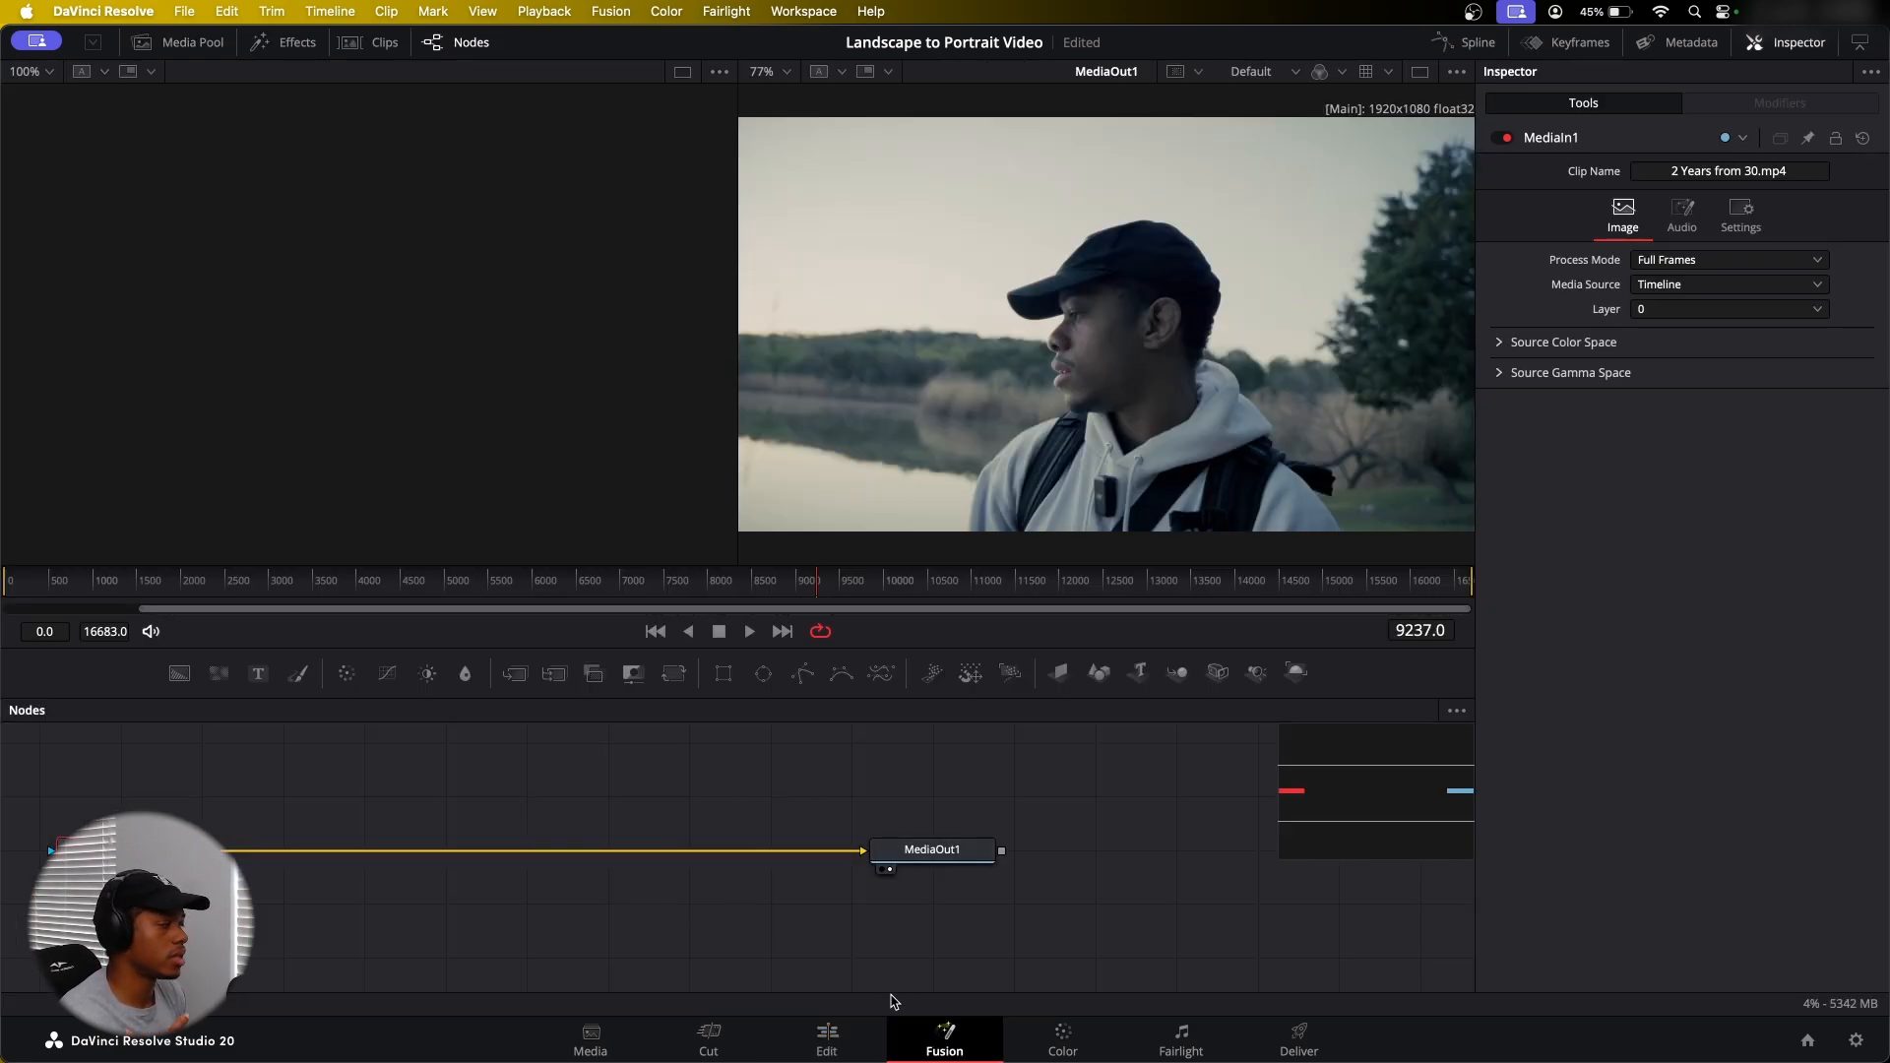
pyautogui.click(1062, 1036)
pyautogui.moveTo(419, 856); pyautogui.dragTo(424, 856)
pyautogui.press('super+z')
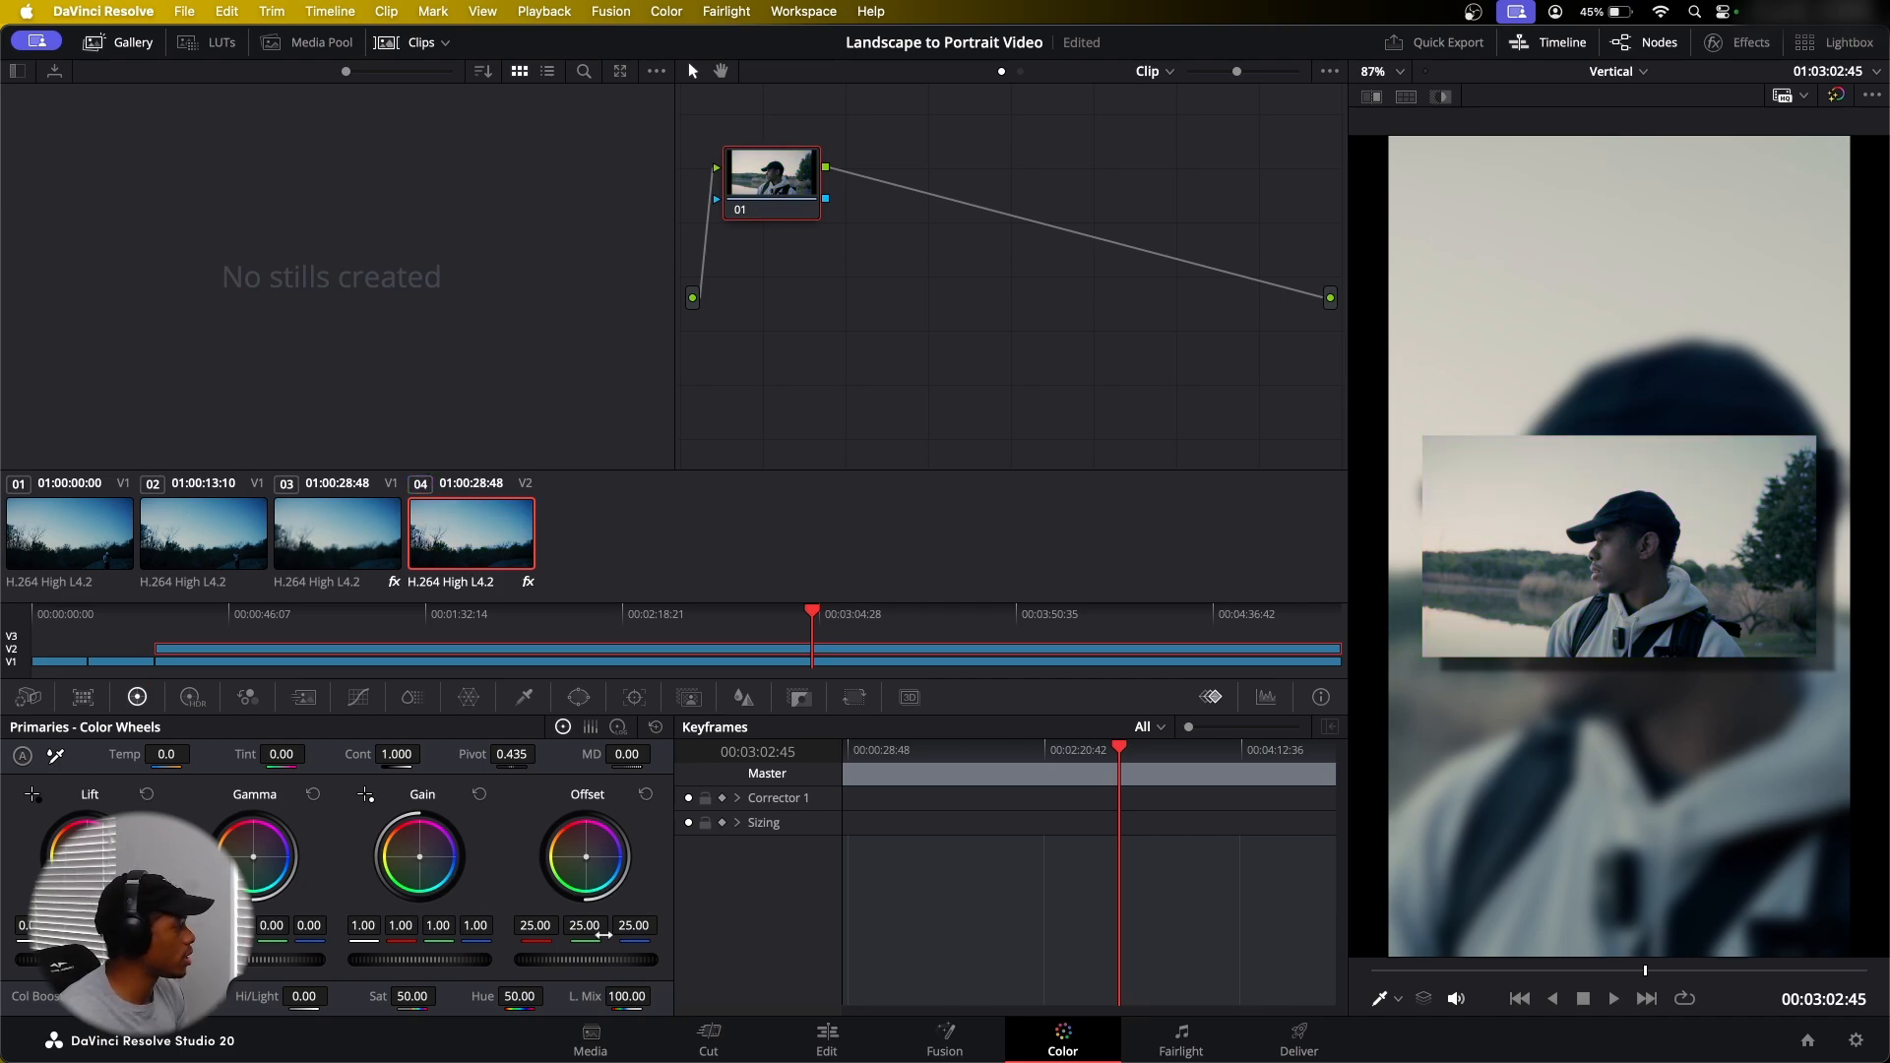
pyautogui.click(1181, 1036)
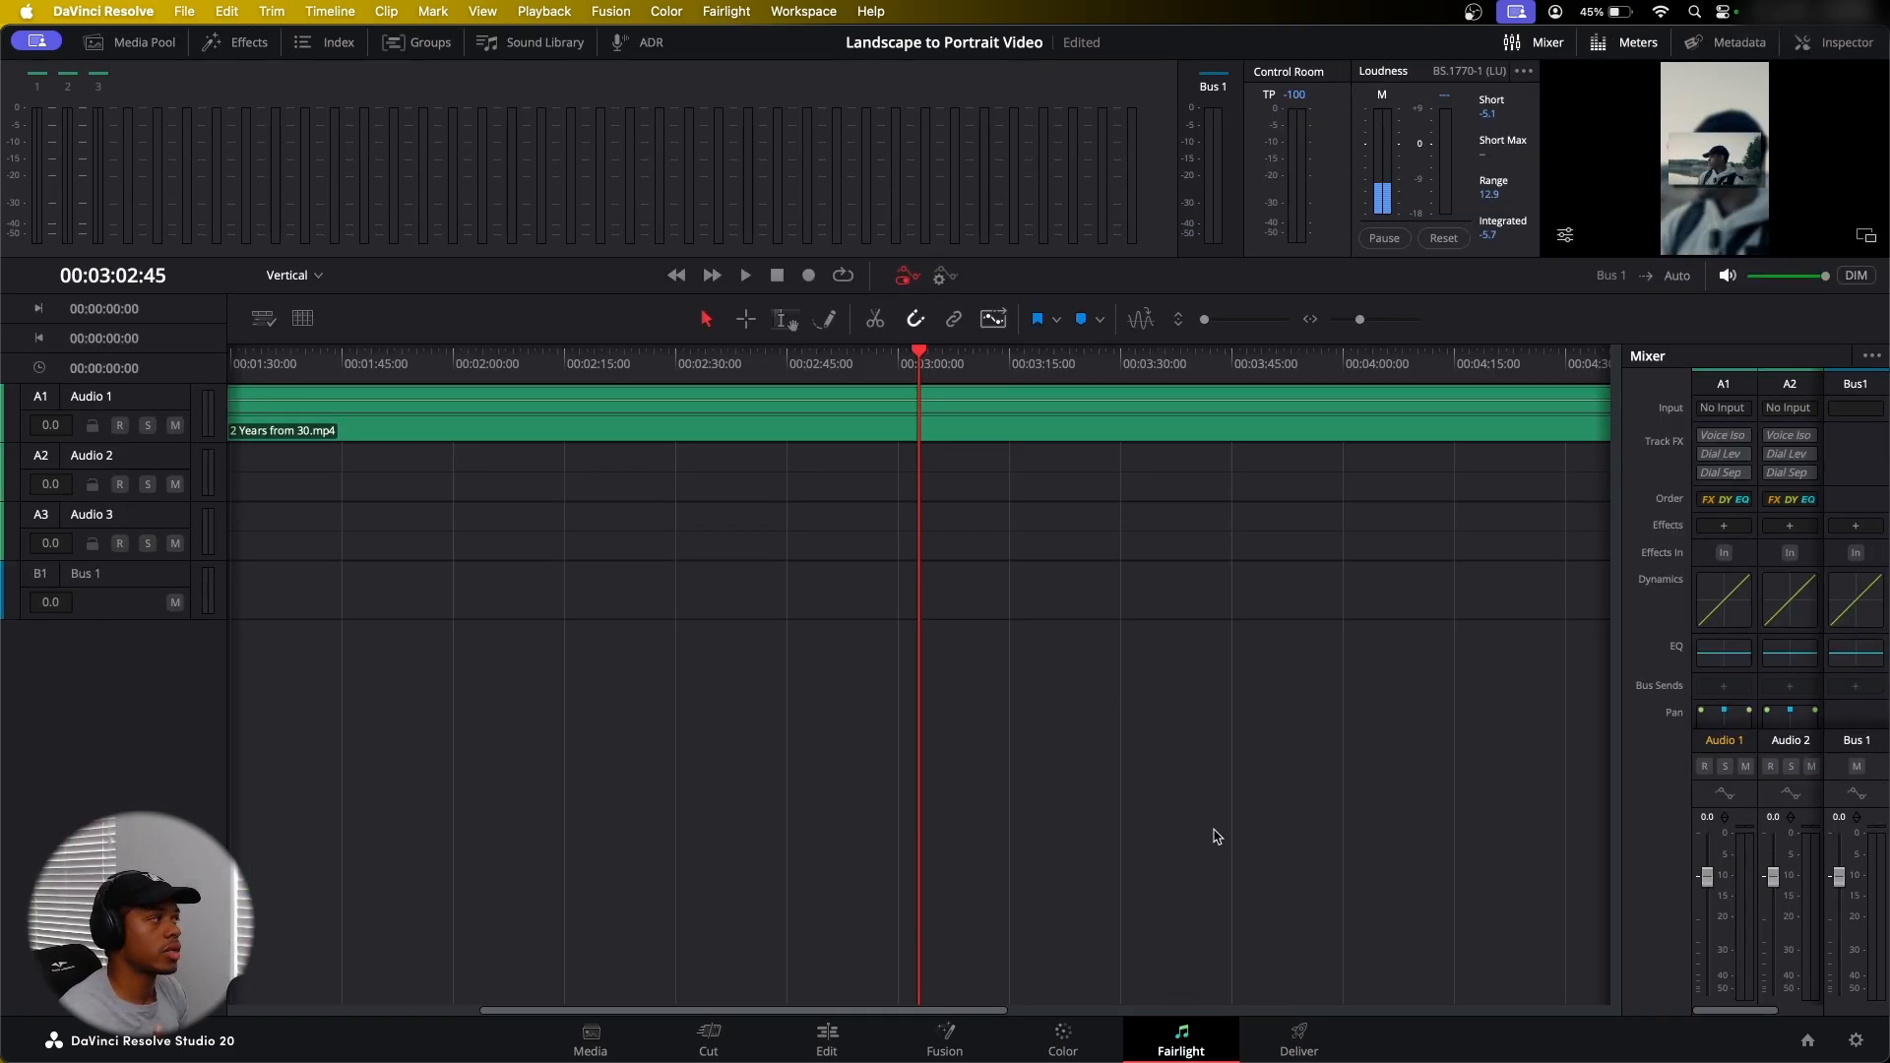
# Open the Deliver workspace and zoom its timeline out to fit the whole edit
pyautogui.click(1292, 1038)
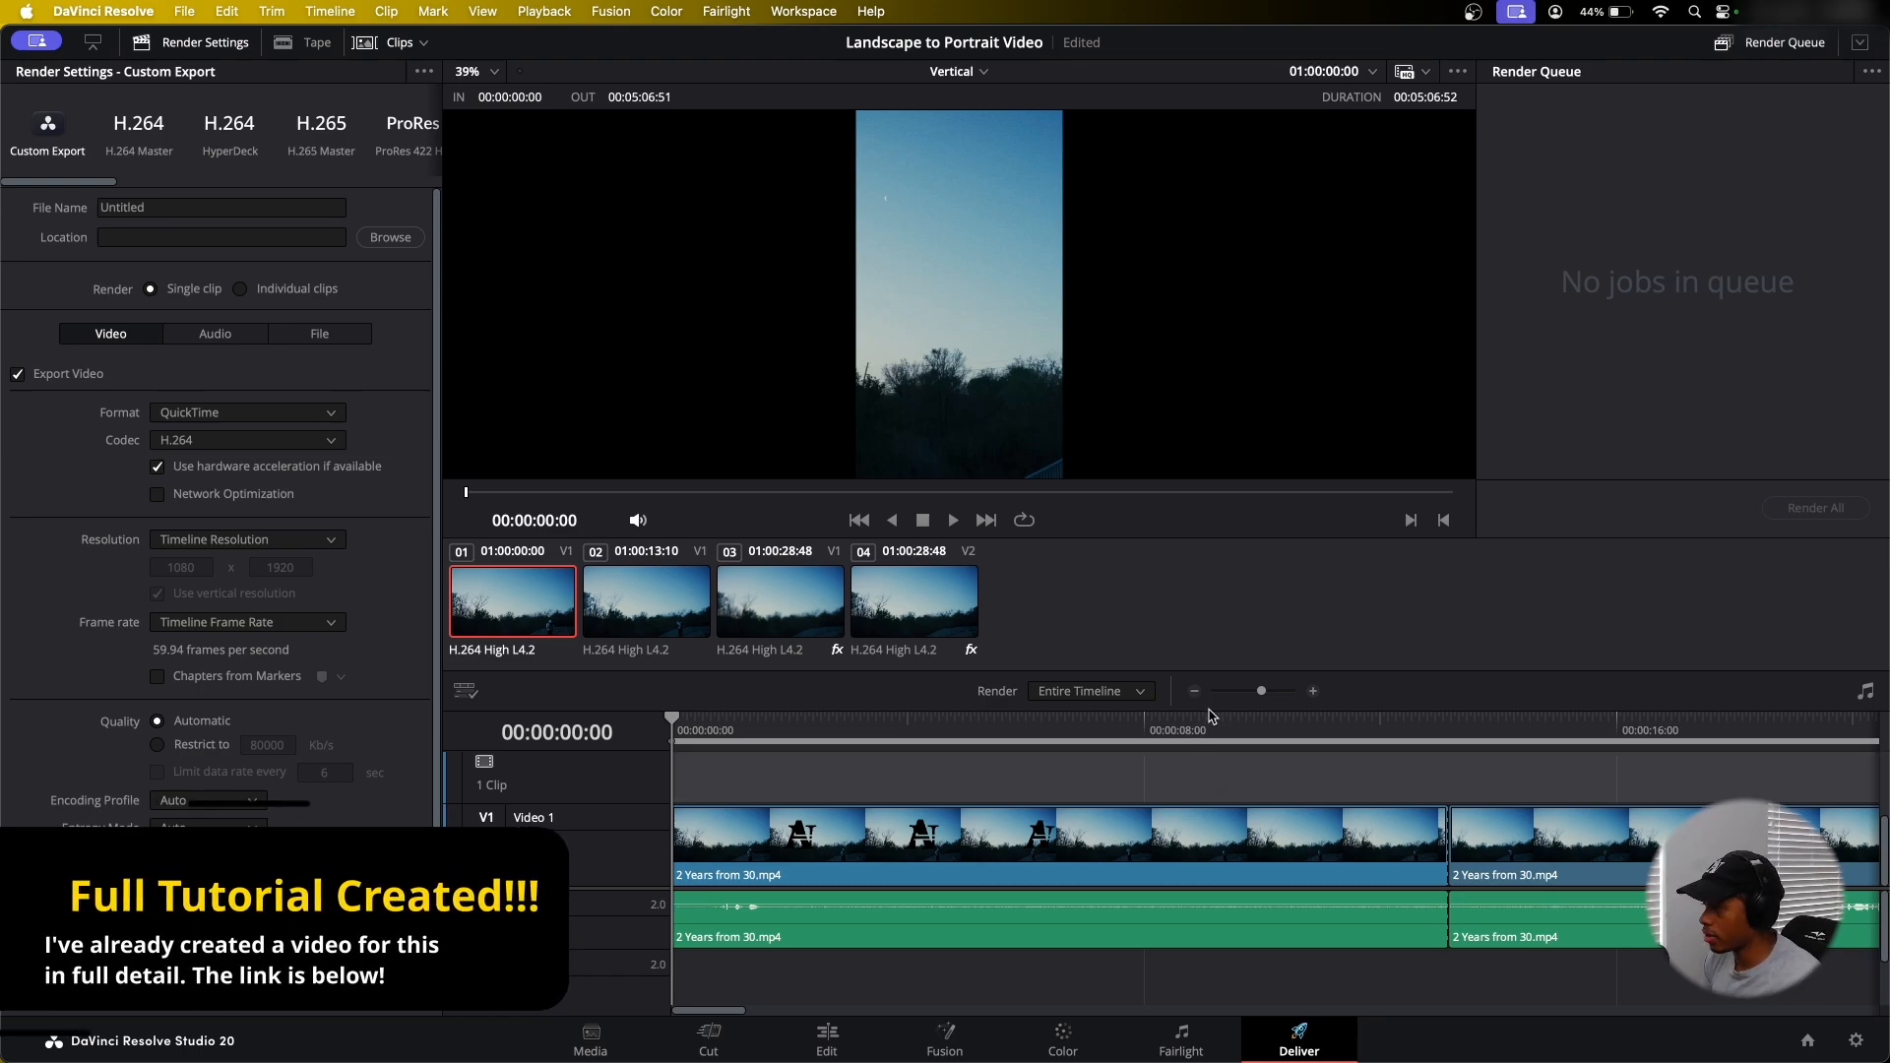
pyautogui.moveTo(1261, 691); pyautogui.dragTo(1239, 705)
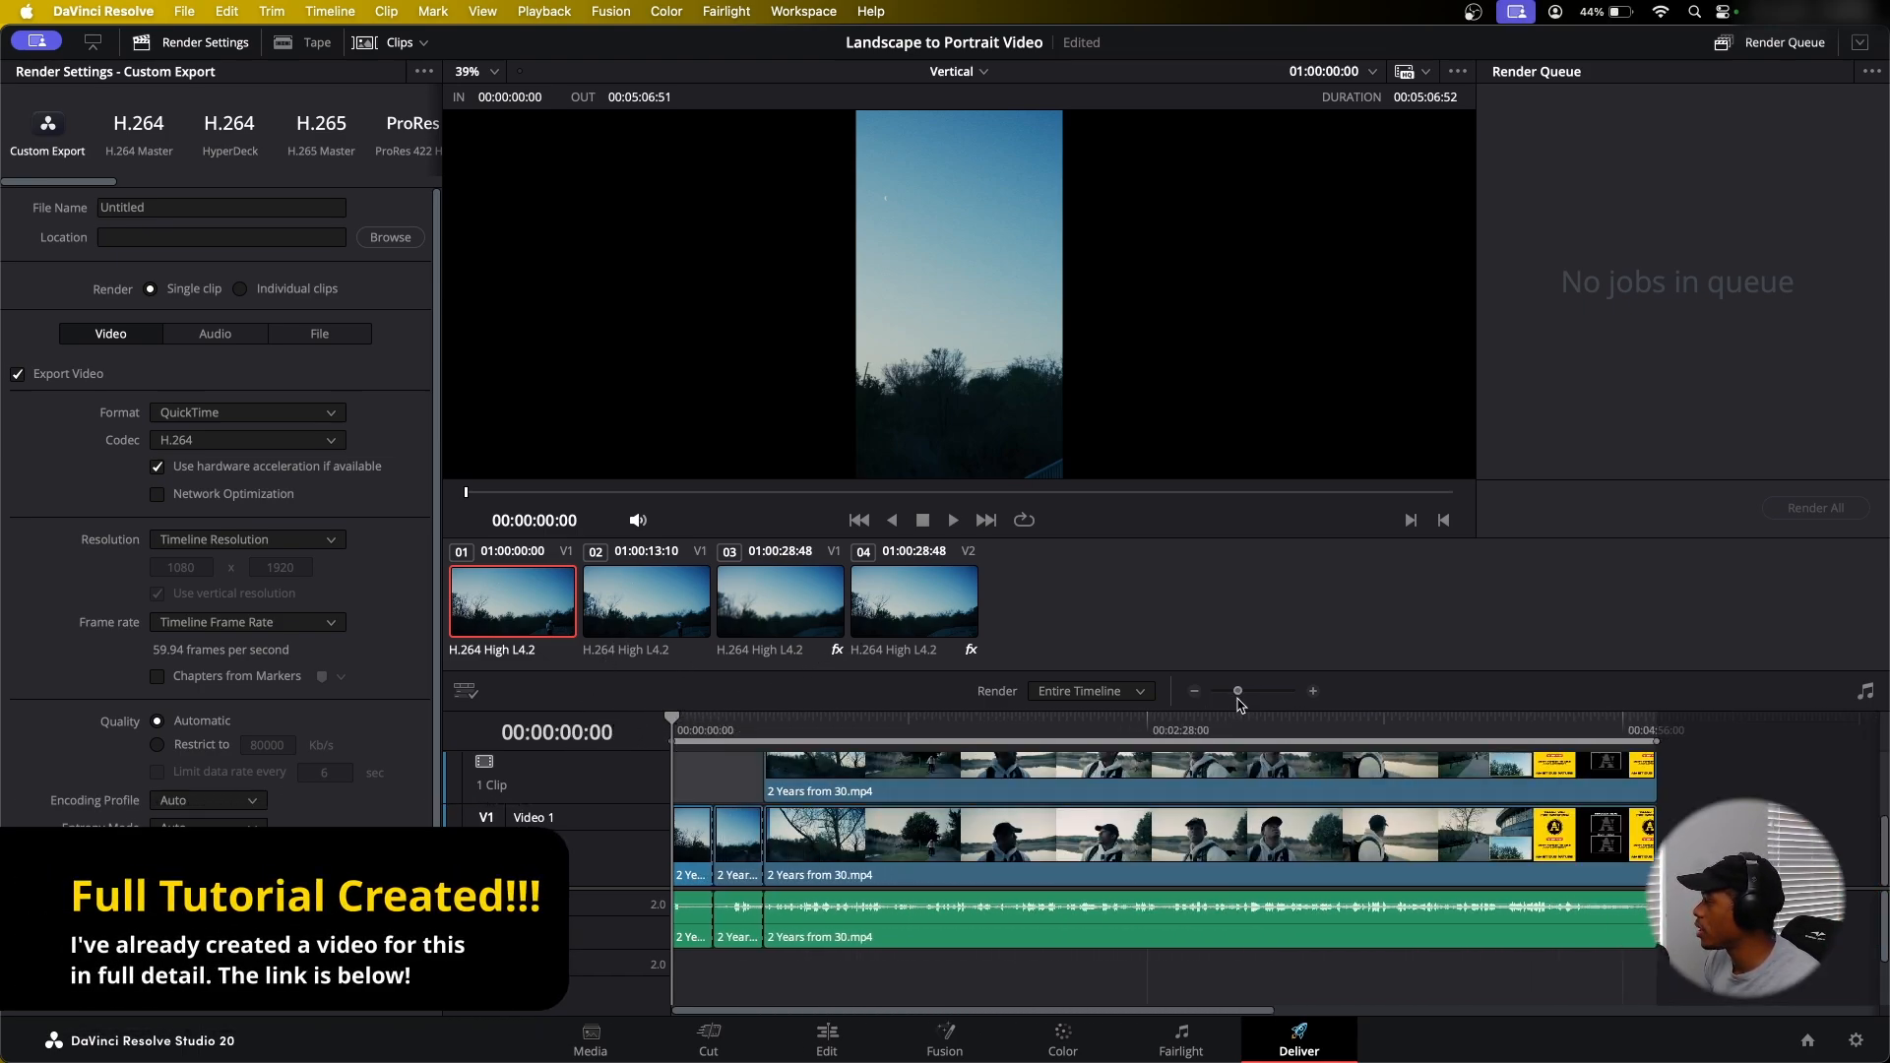
# Try an In/Out Range render with the out point at 00:03:02:53, and restore the render range to Entire Timeline
pyautogui.click(1120, 692)
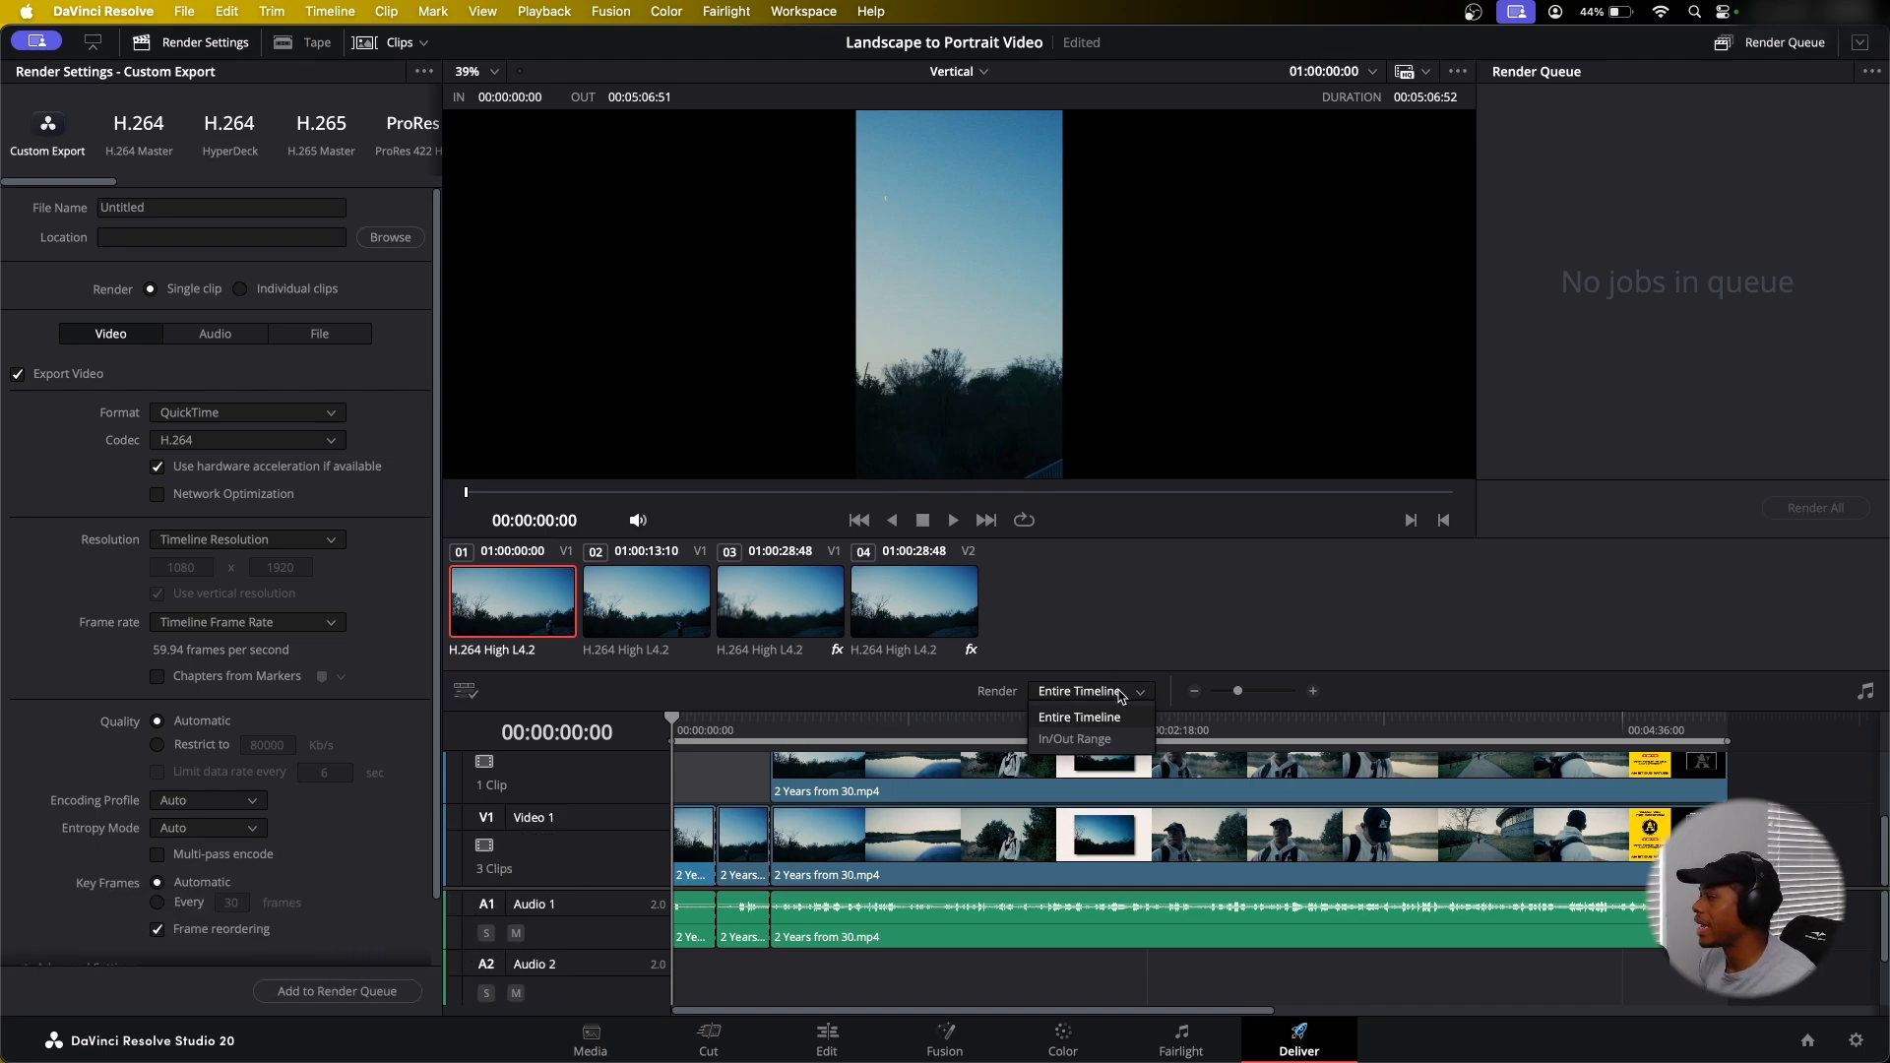
pyautogui.click(1114, 740)
pyautogui.click(1730, 746)
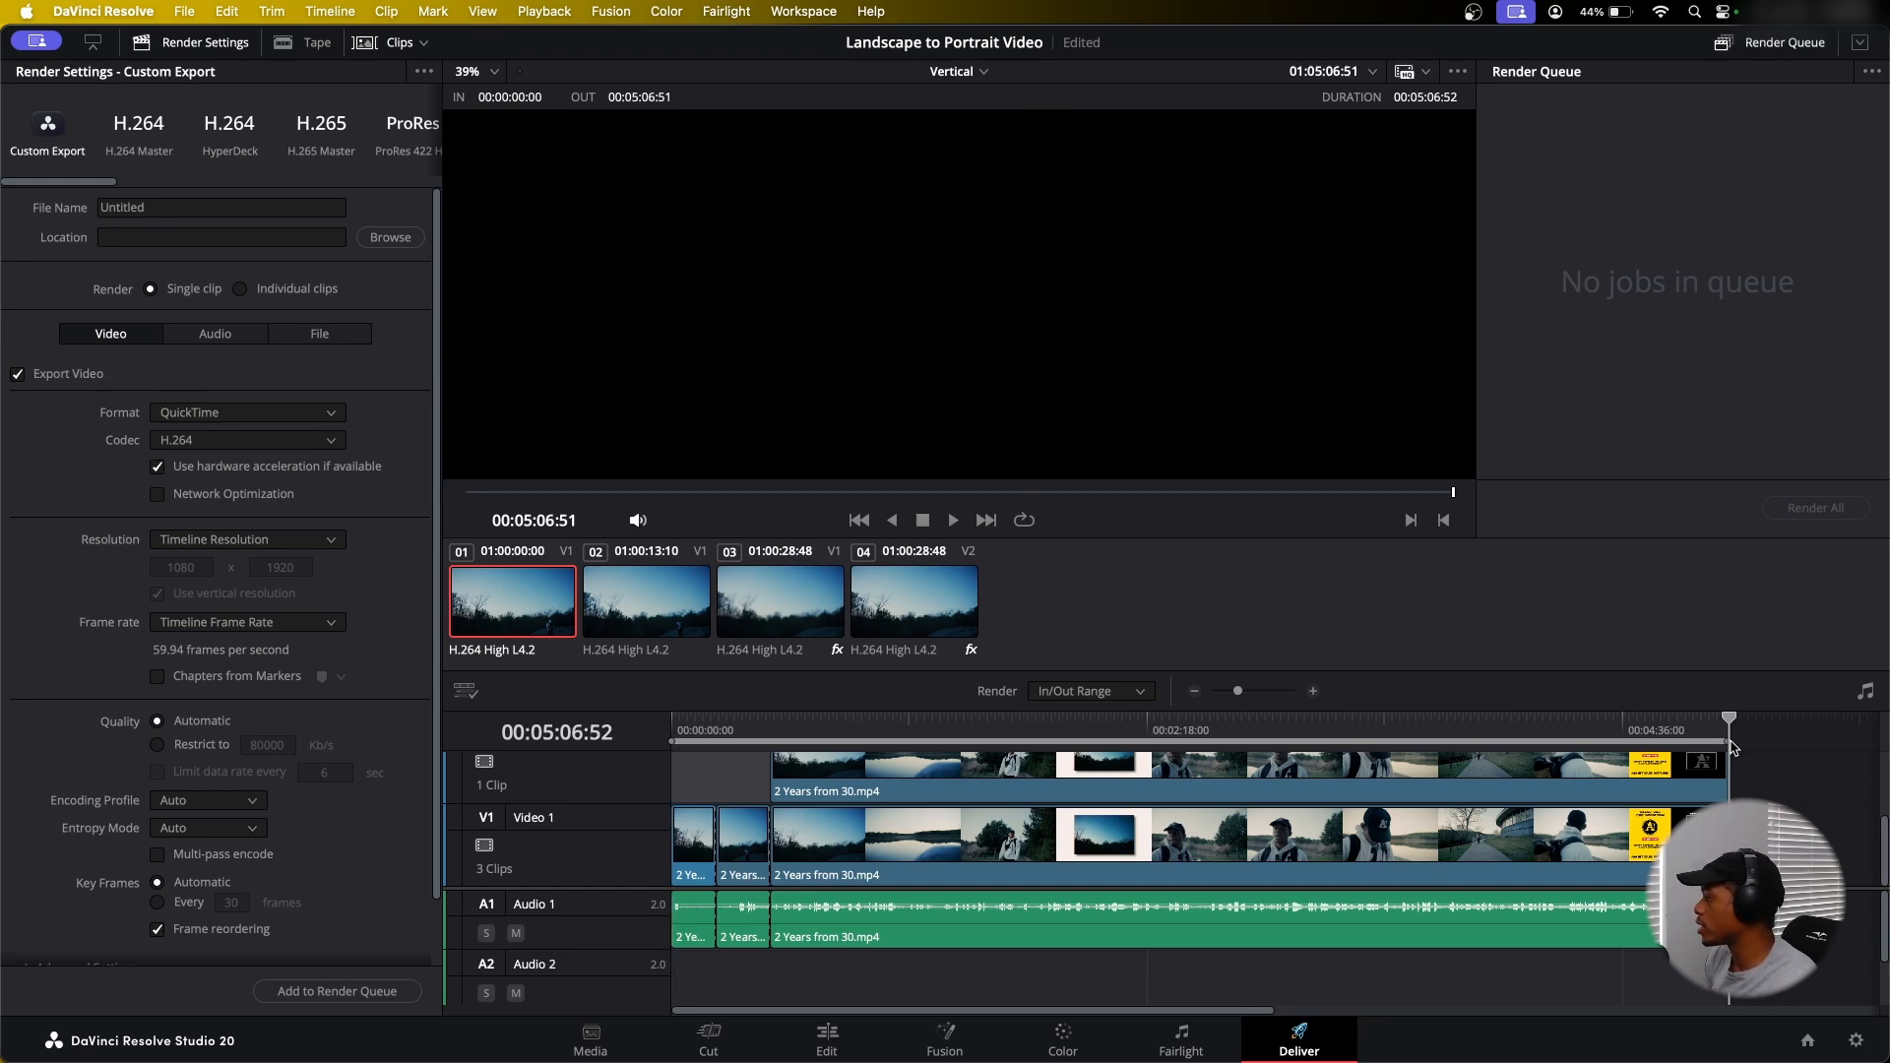
pyautogui.click(1554, 731)
pyautogui.moveTo(1728, 743); pyautogui.dragTo(1300, 763)
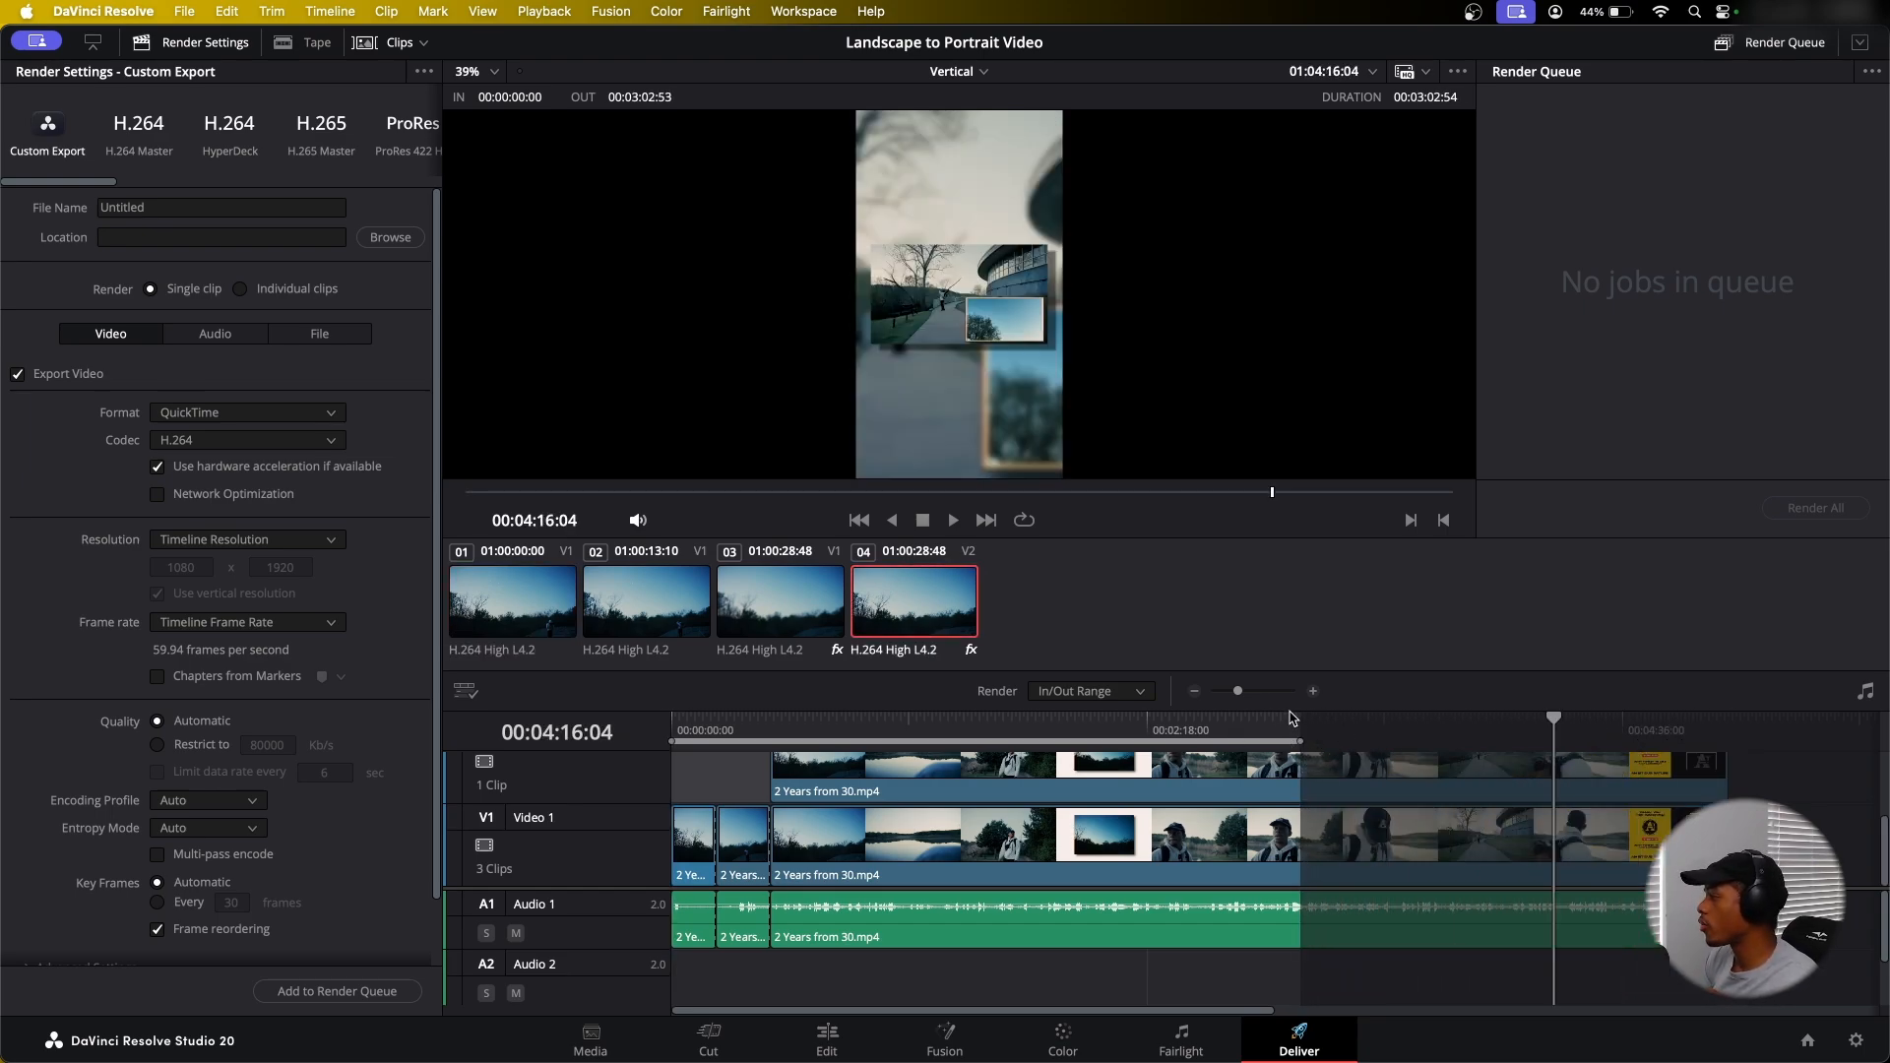
pyautogui.click(1127, 692)
pyautogui.click(1129, 721)
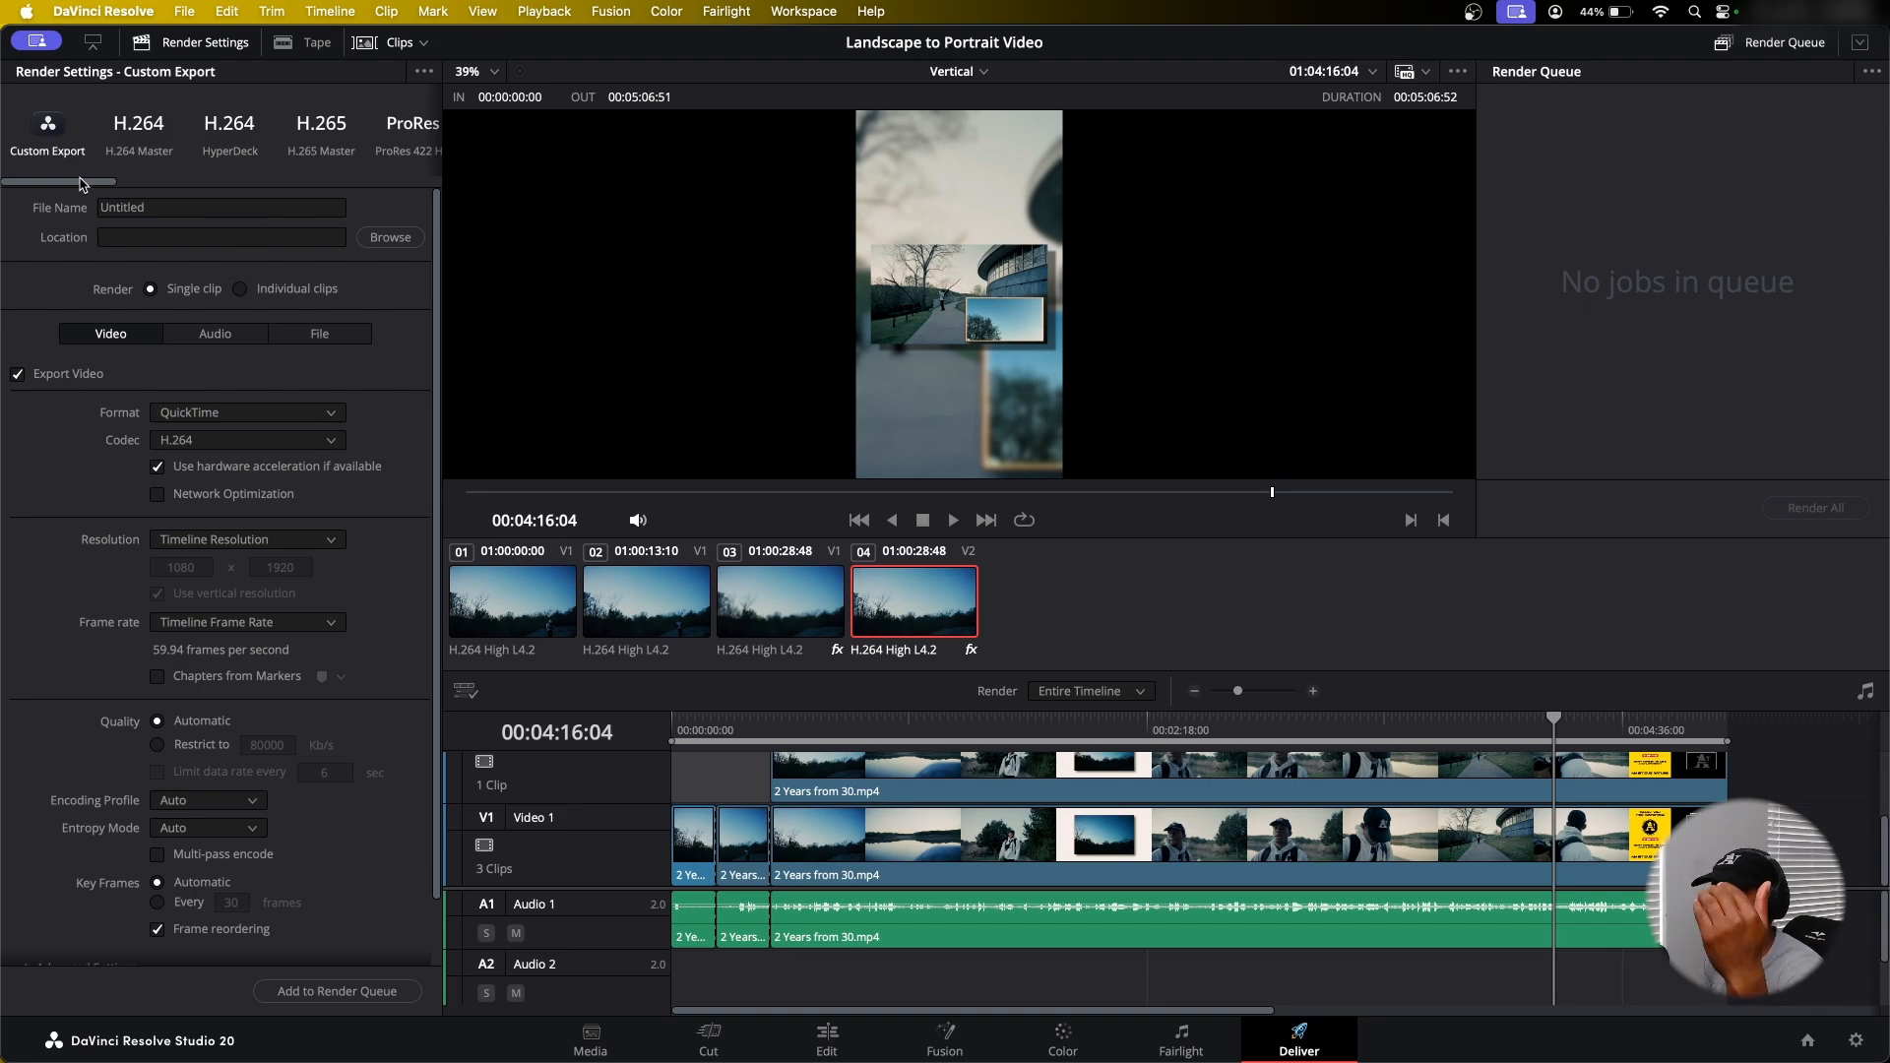
# Try the YouTube 1080p render preset, examine its settings, and switch back to Custom Export to check the format options
pyautogui.moveTo(82, 183); pyautogui.dragTo(185, 183)
pyautogui.click(138, 122)
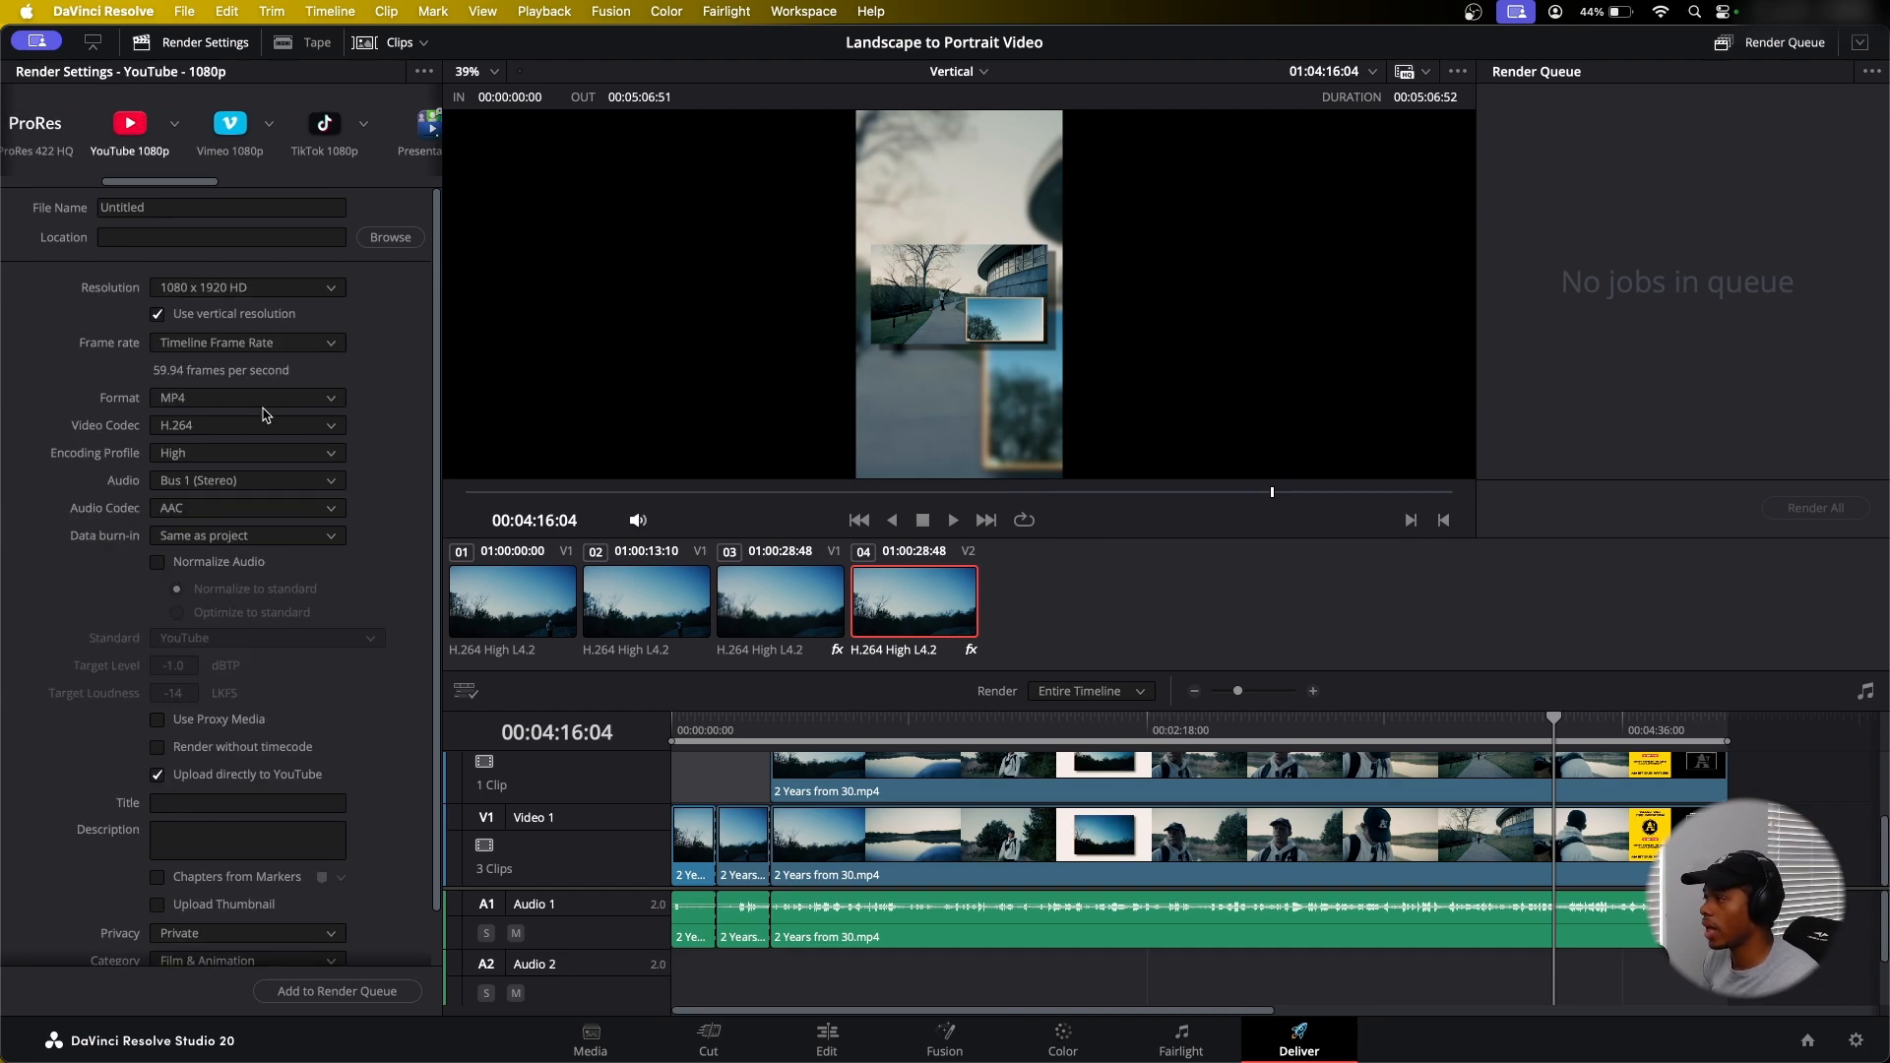
pyautogui.scroll(-2, 263, 415)
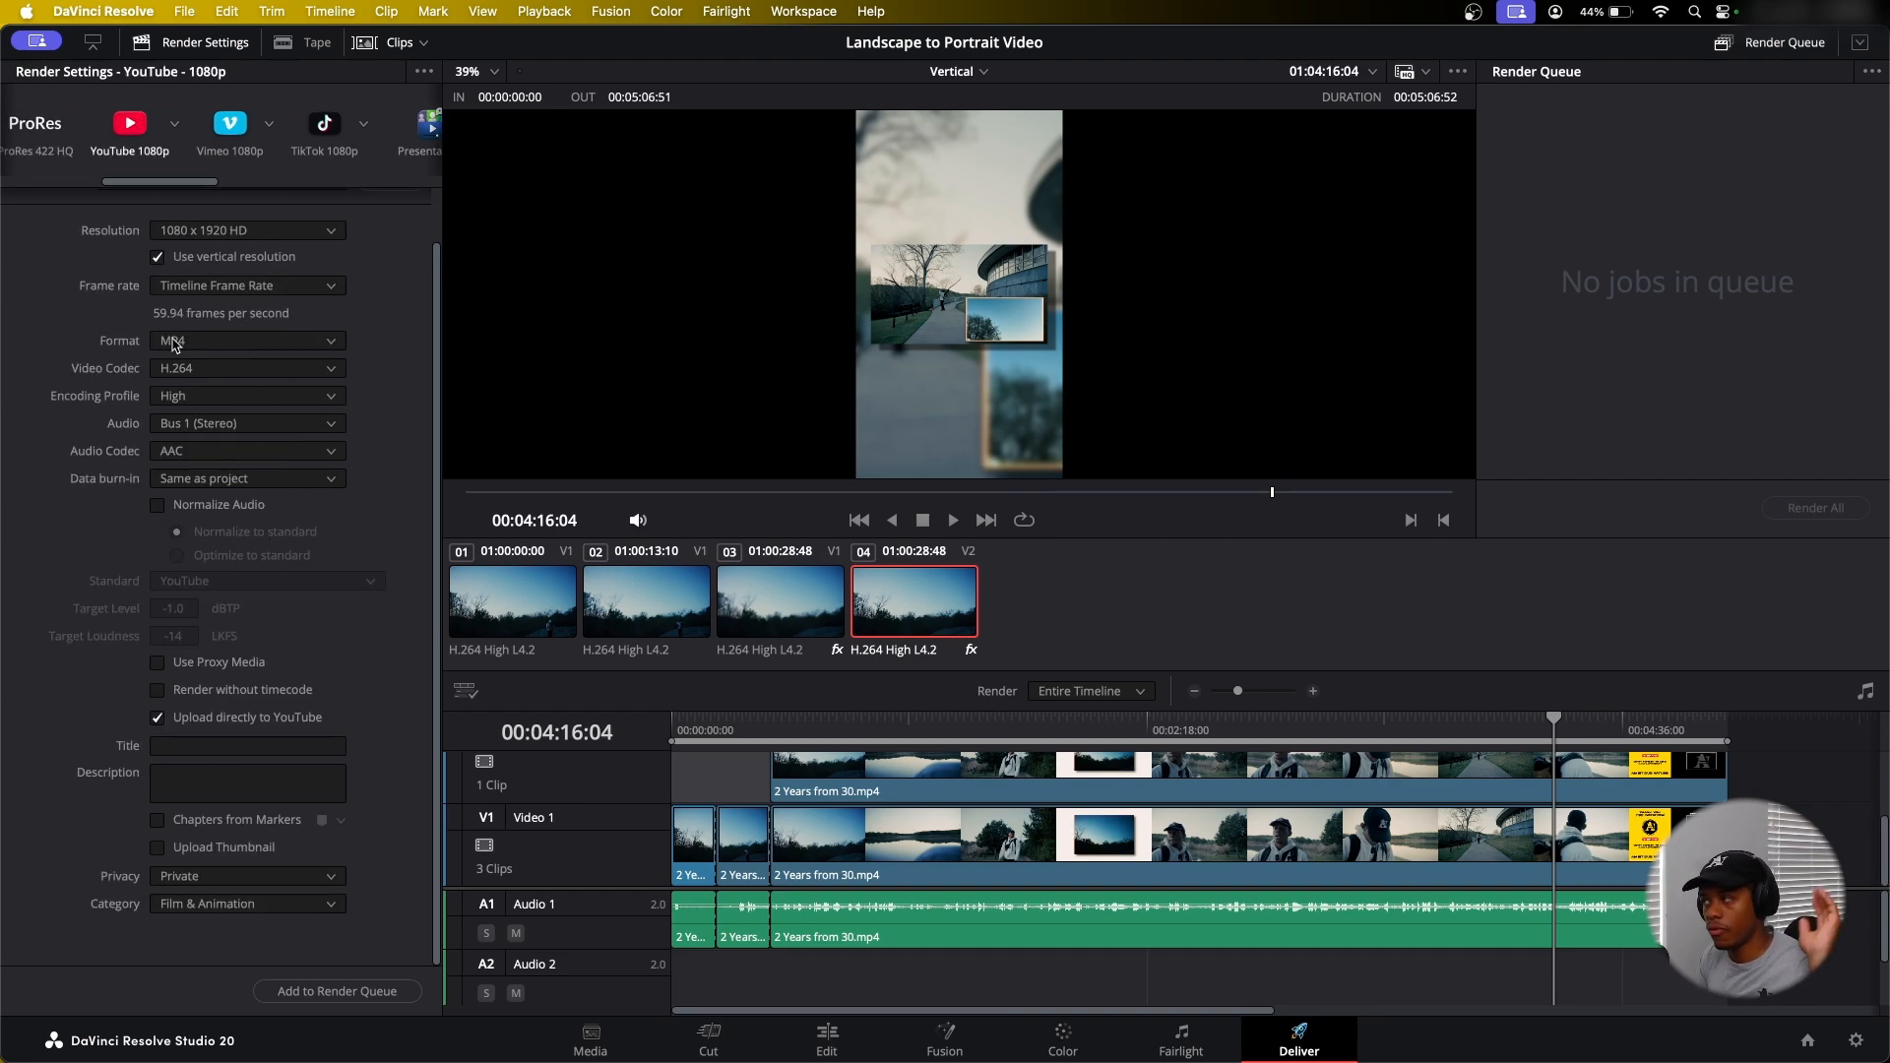
pyautogui.scroll(2, 166, 340)
pyautogui.moveTo(152, 184); pyautogui.dragTo(49, 183)
pyautogui.click(49, 132)
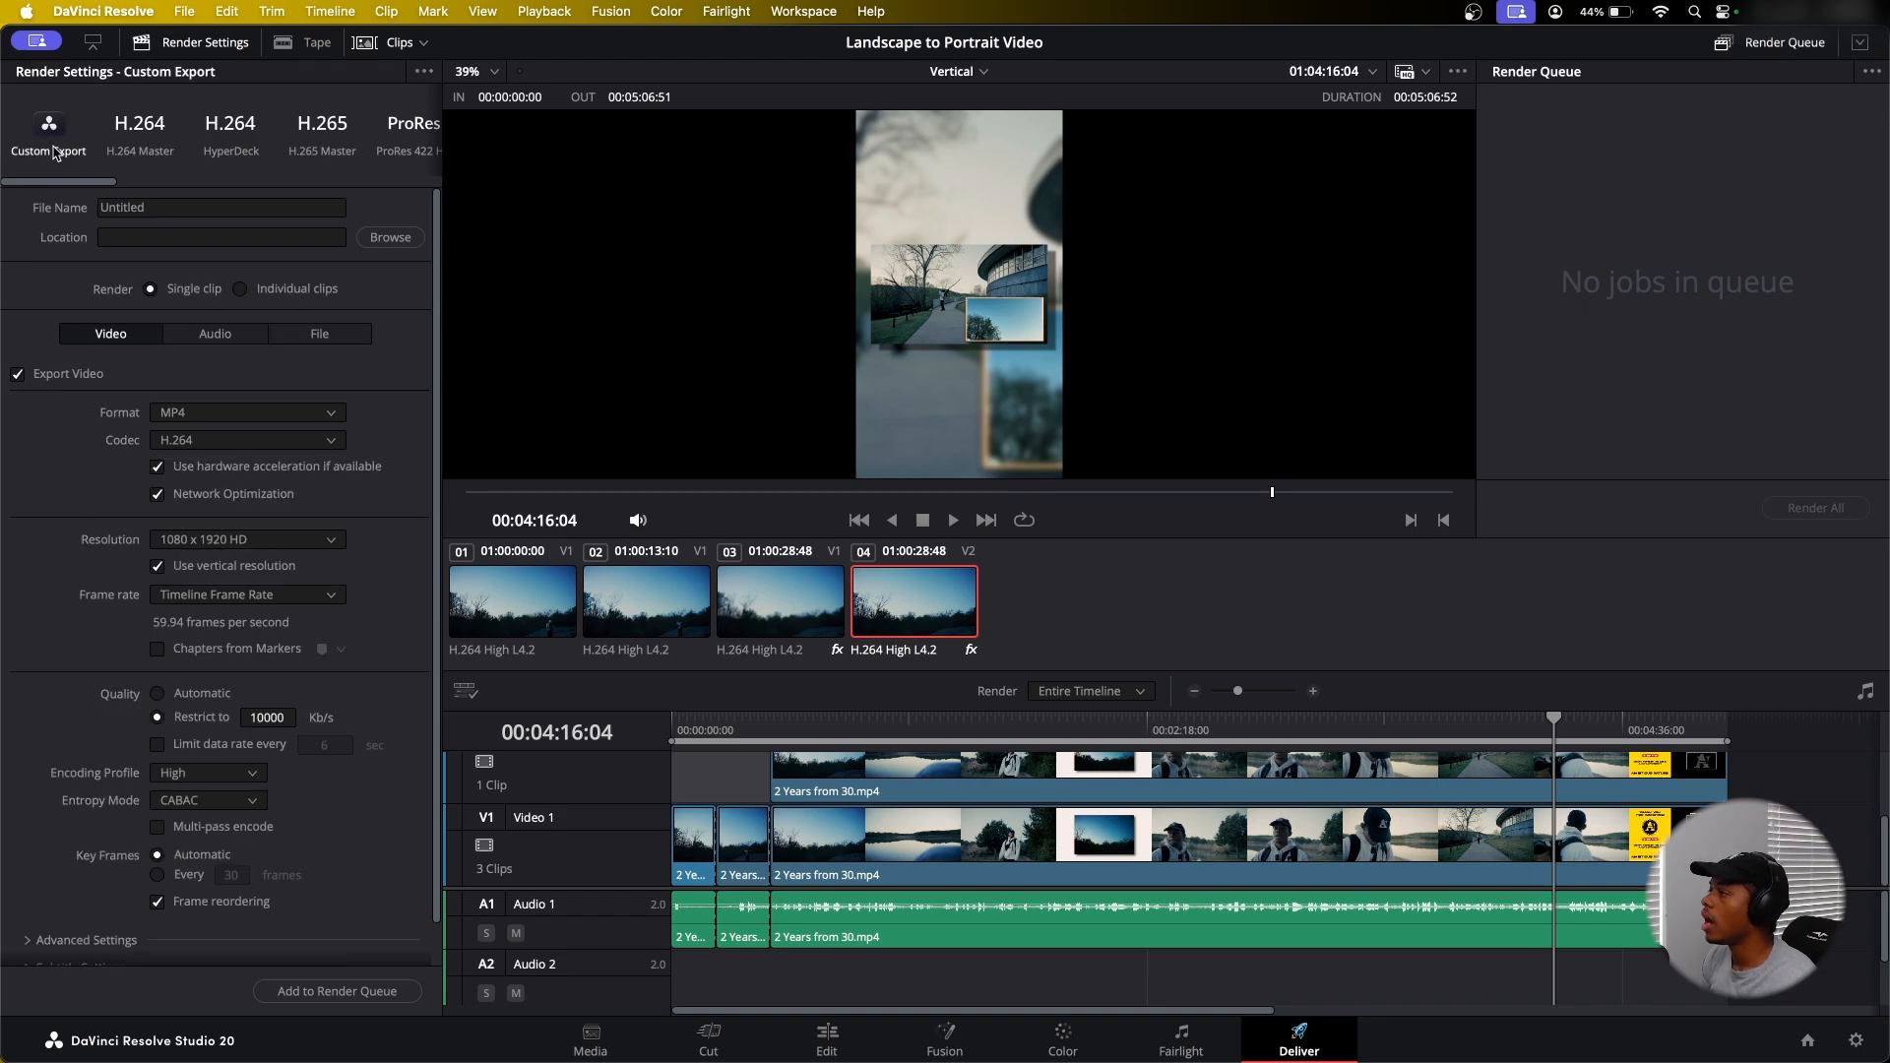
pyautogui.click(248, 414)
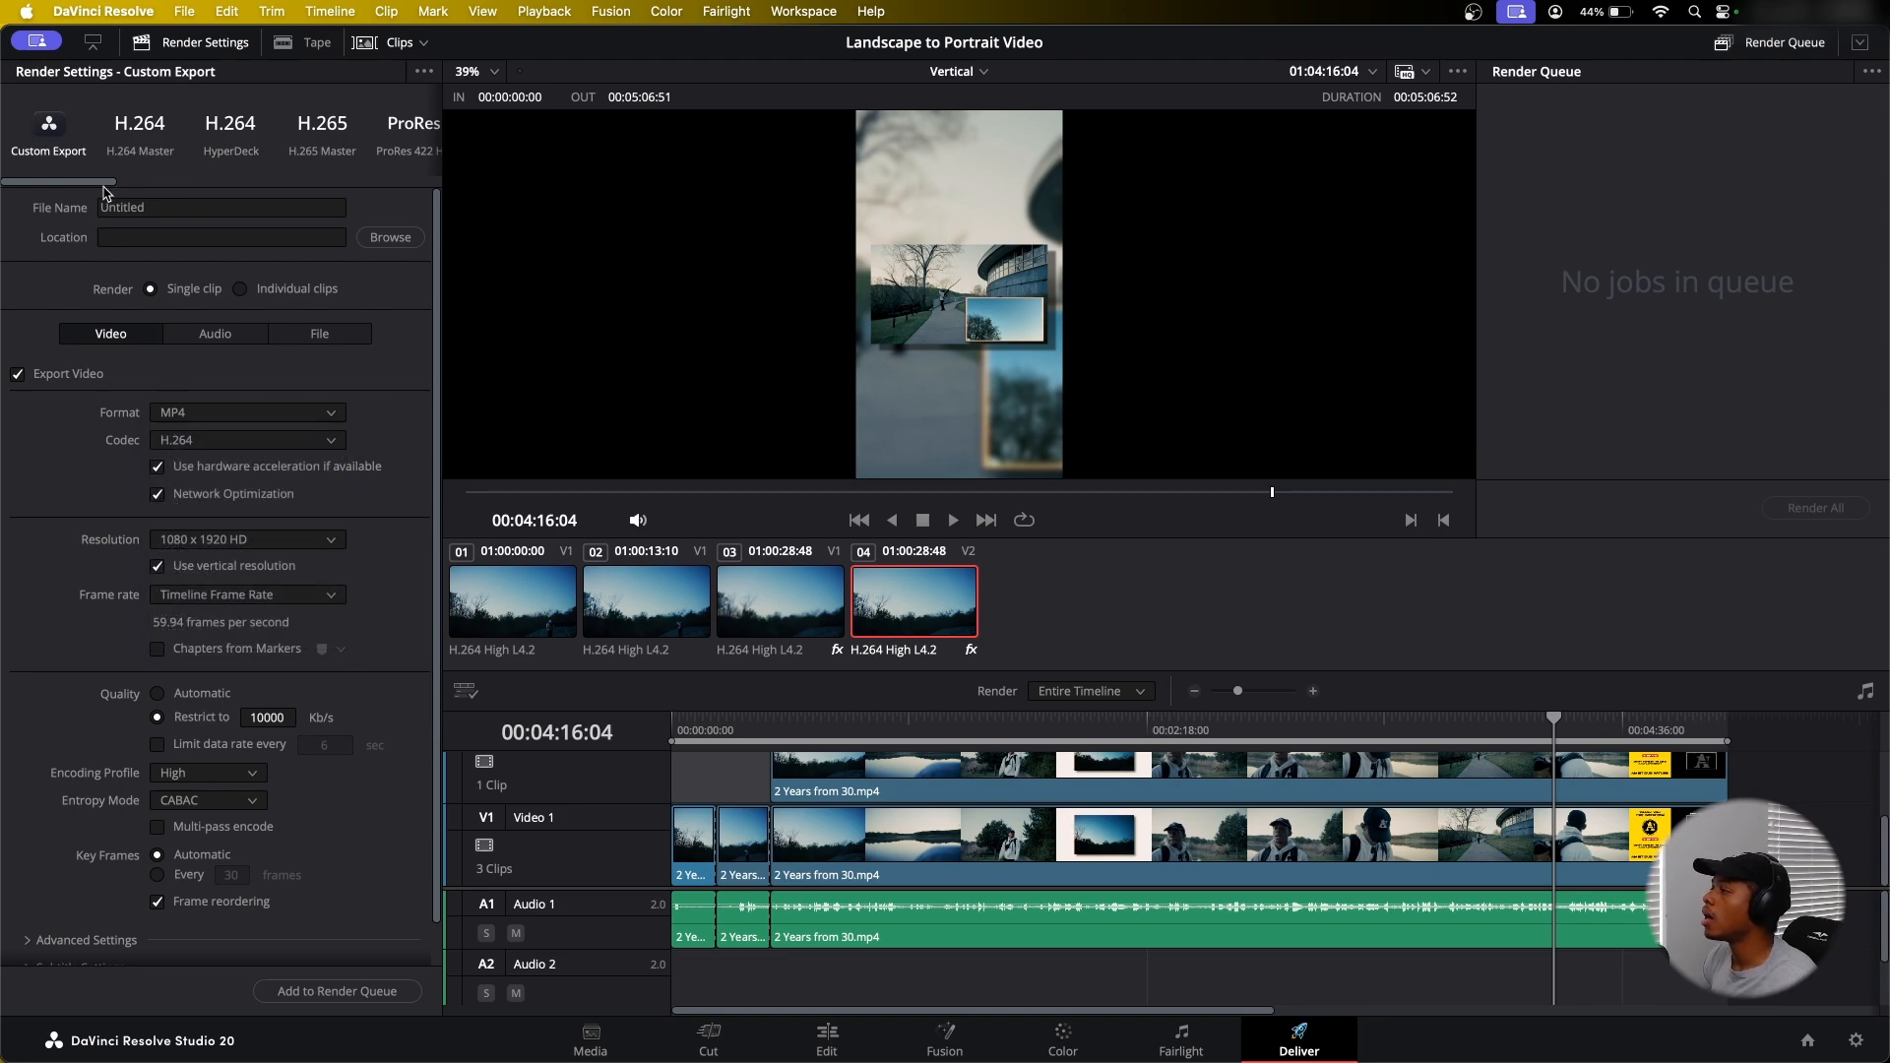
# Choose the YouTube 1080p preset for the vertical export
pyautogui.moveTo(110, 185); pyautogui.dragTo(217, 185)
pyautogui.click(108, 125)
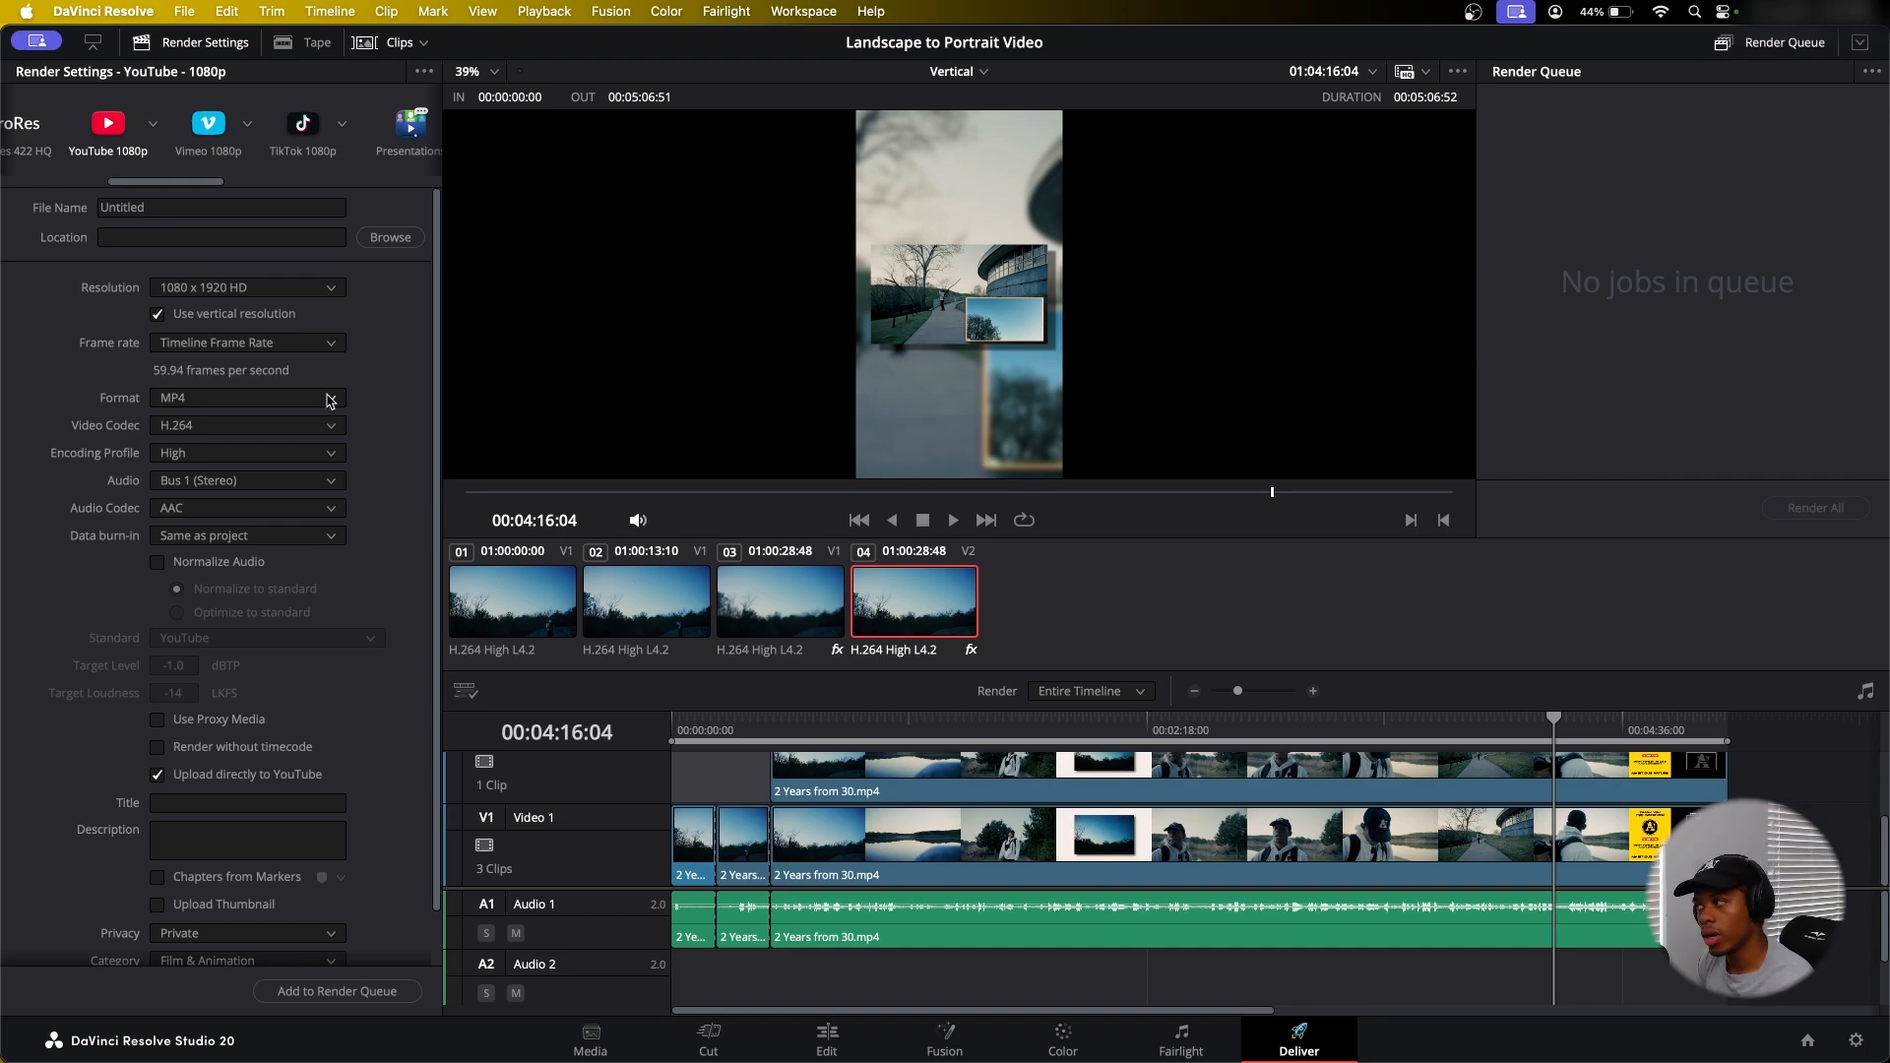
# Name the render file Test, save it to the DaVinci Resolve Extras folder, and add the 1080 x 1920 job to the render queue
pyautogui.scroll(-2, 239, 407)
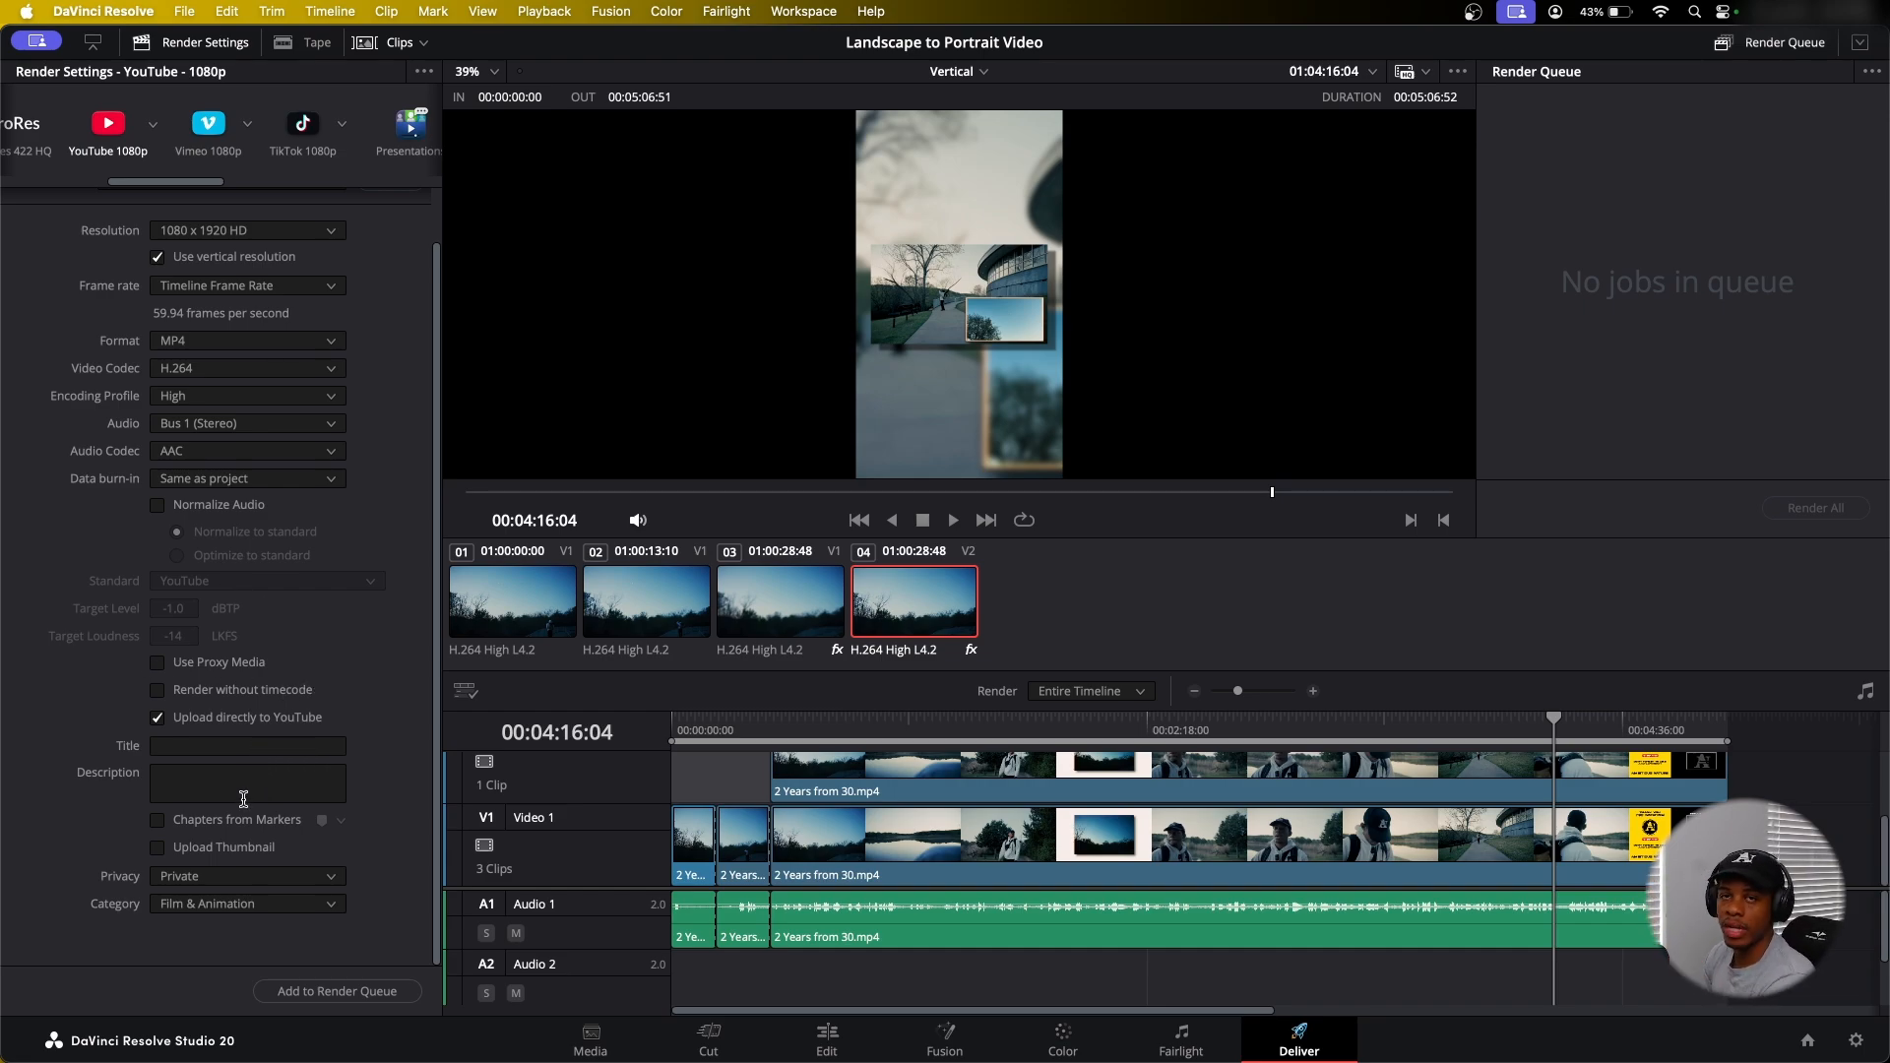
pyautogui.scroll(2, 260, 775)
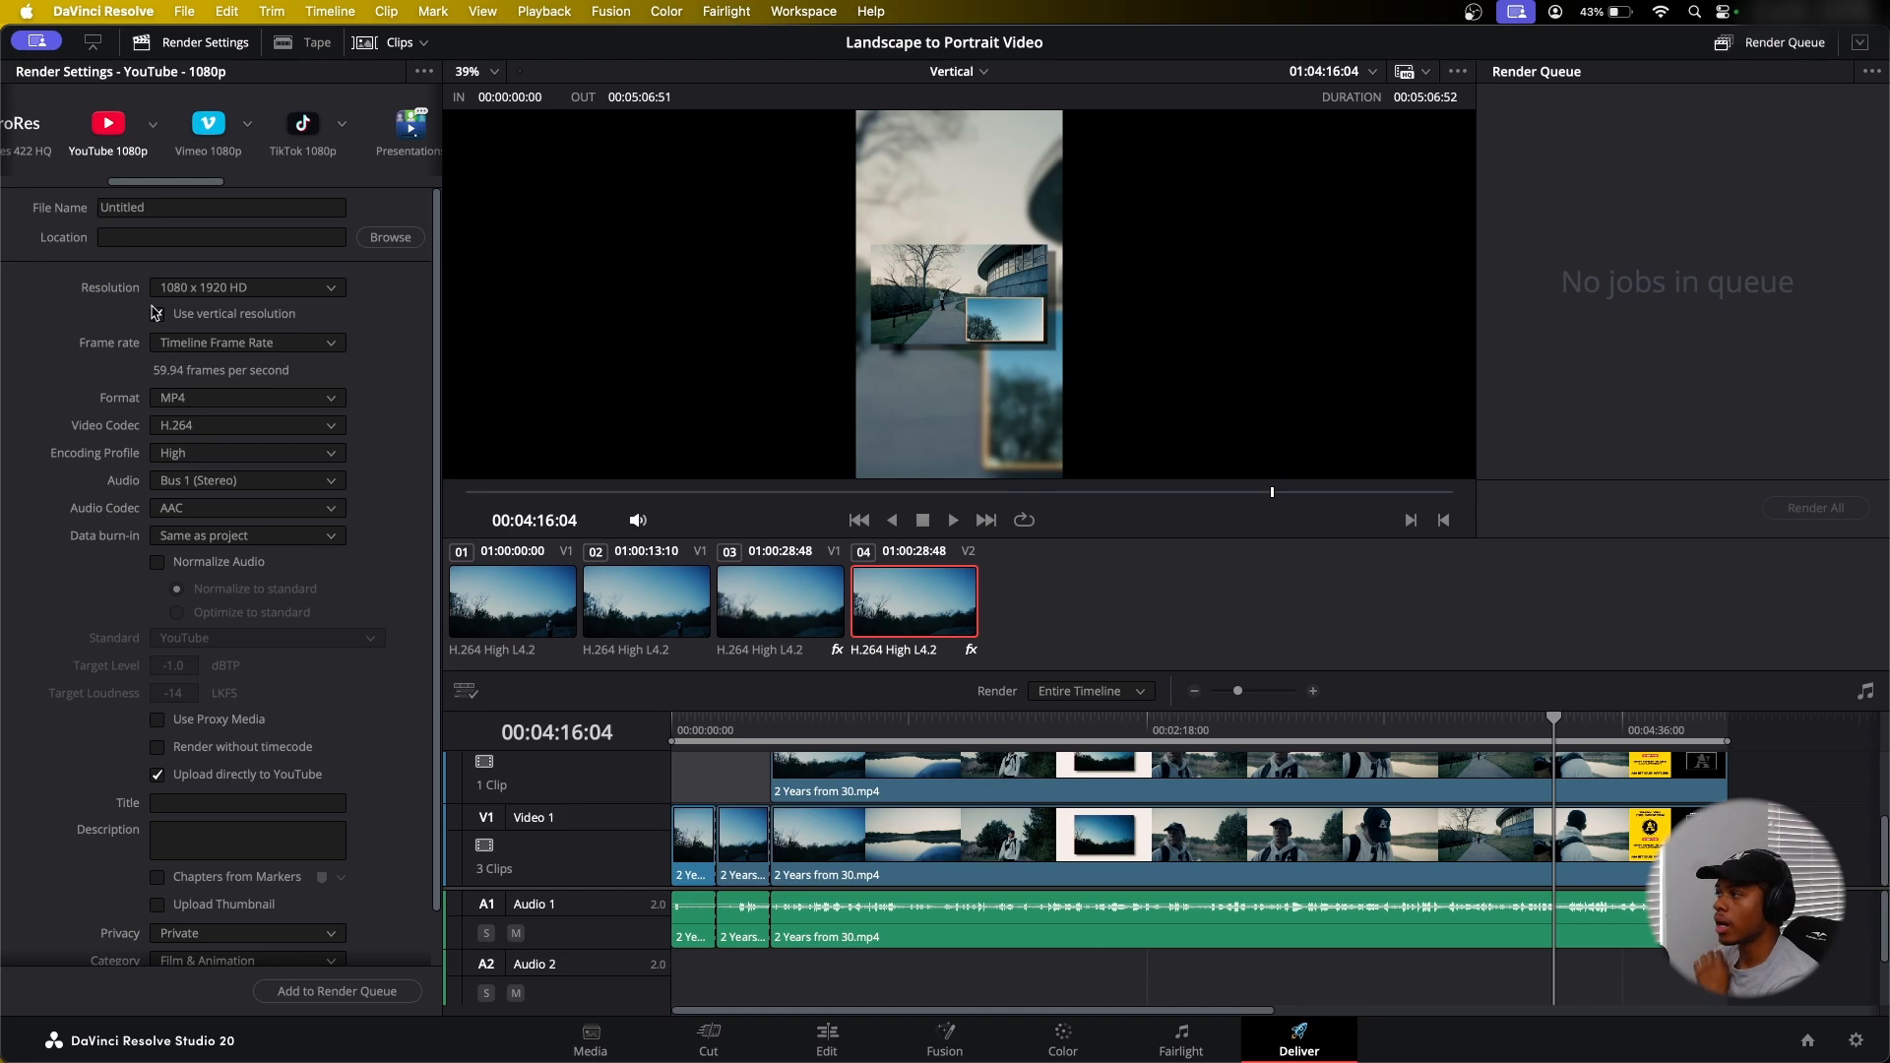
pyautogui.click(137, 208)
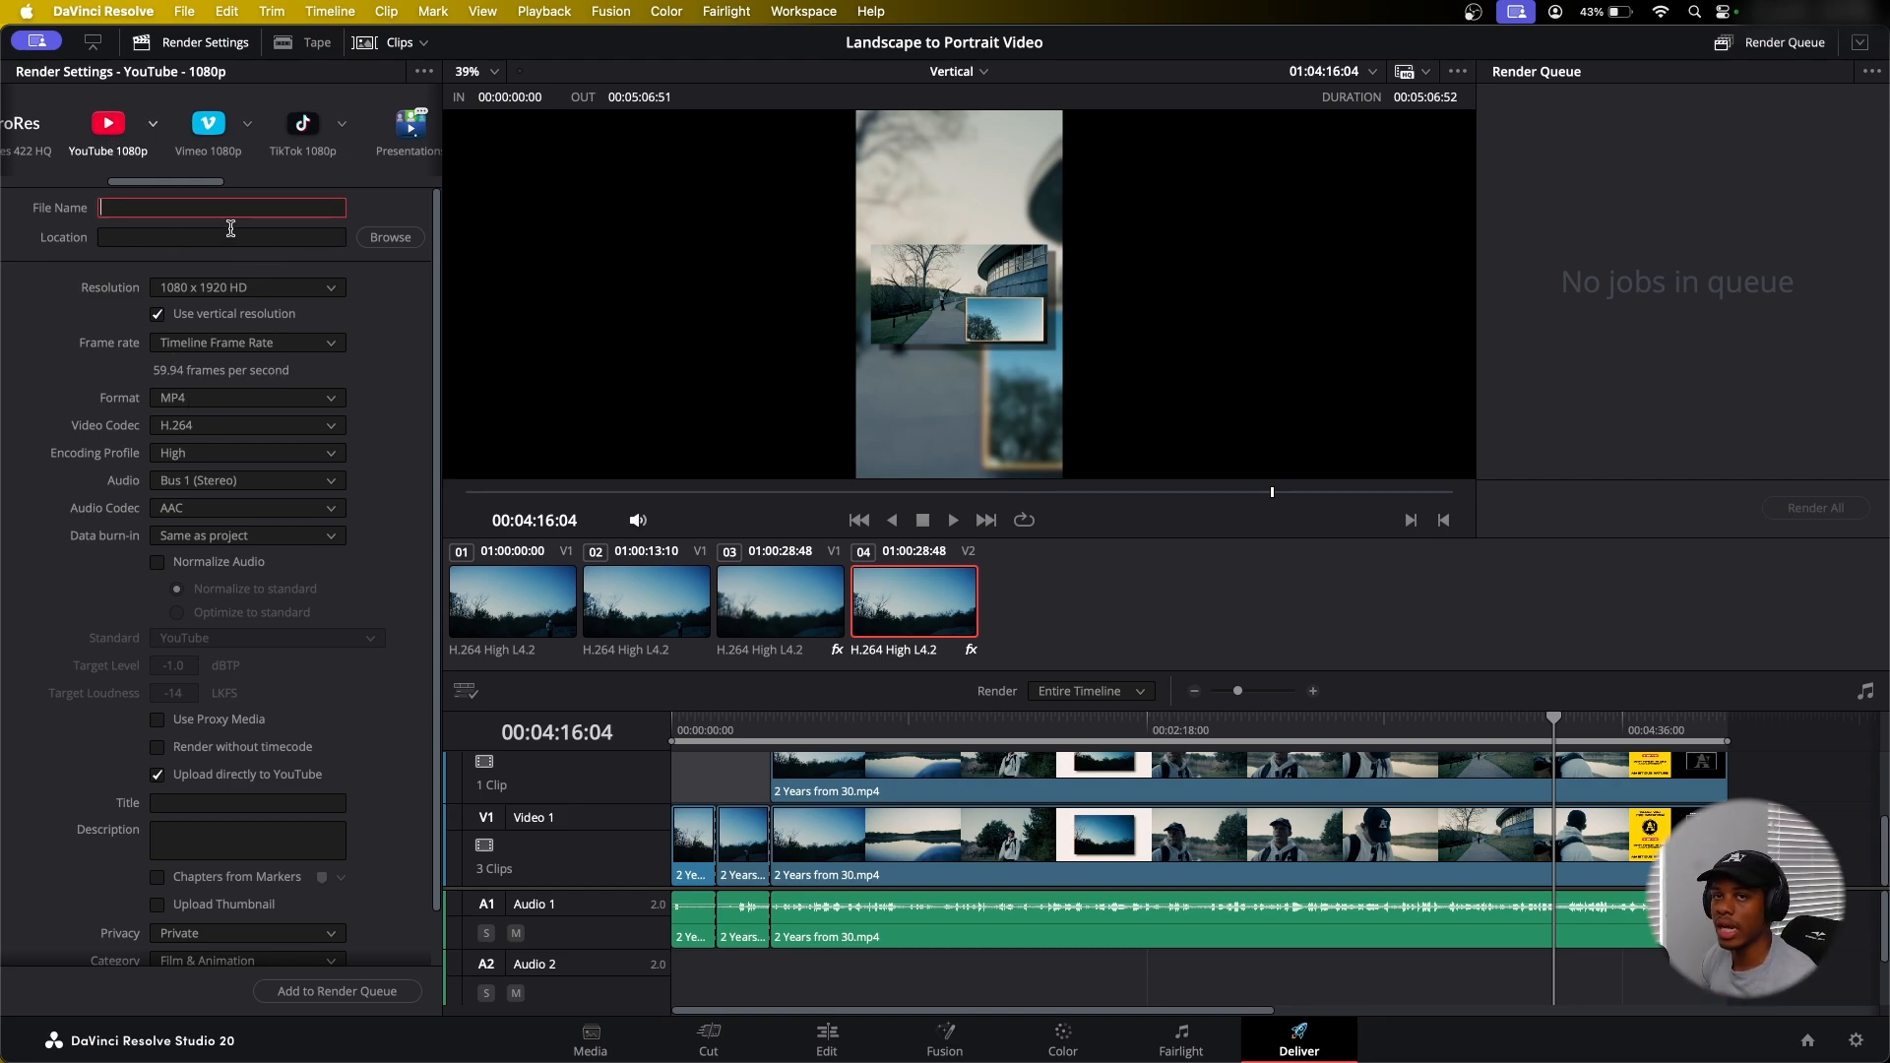
pyautogui.click(391, 238)
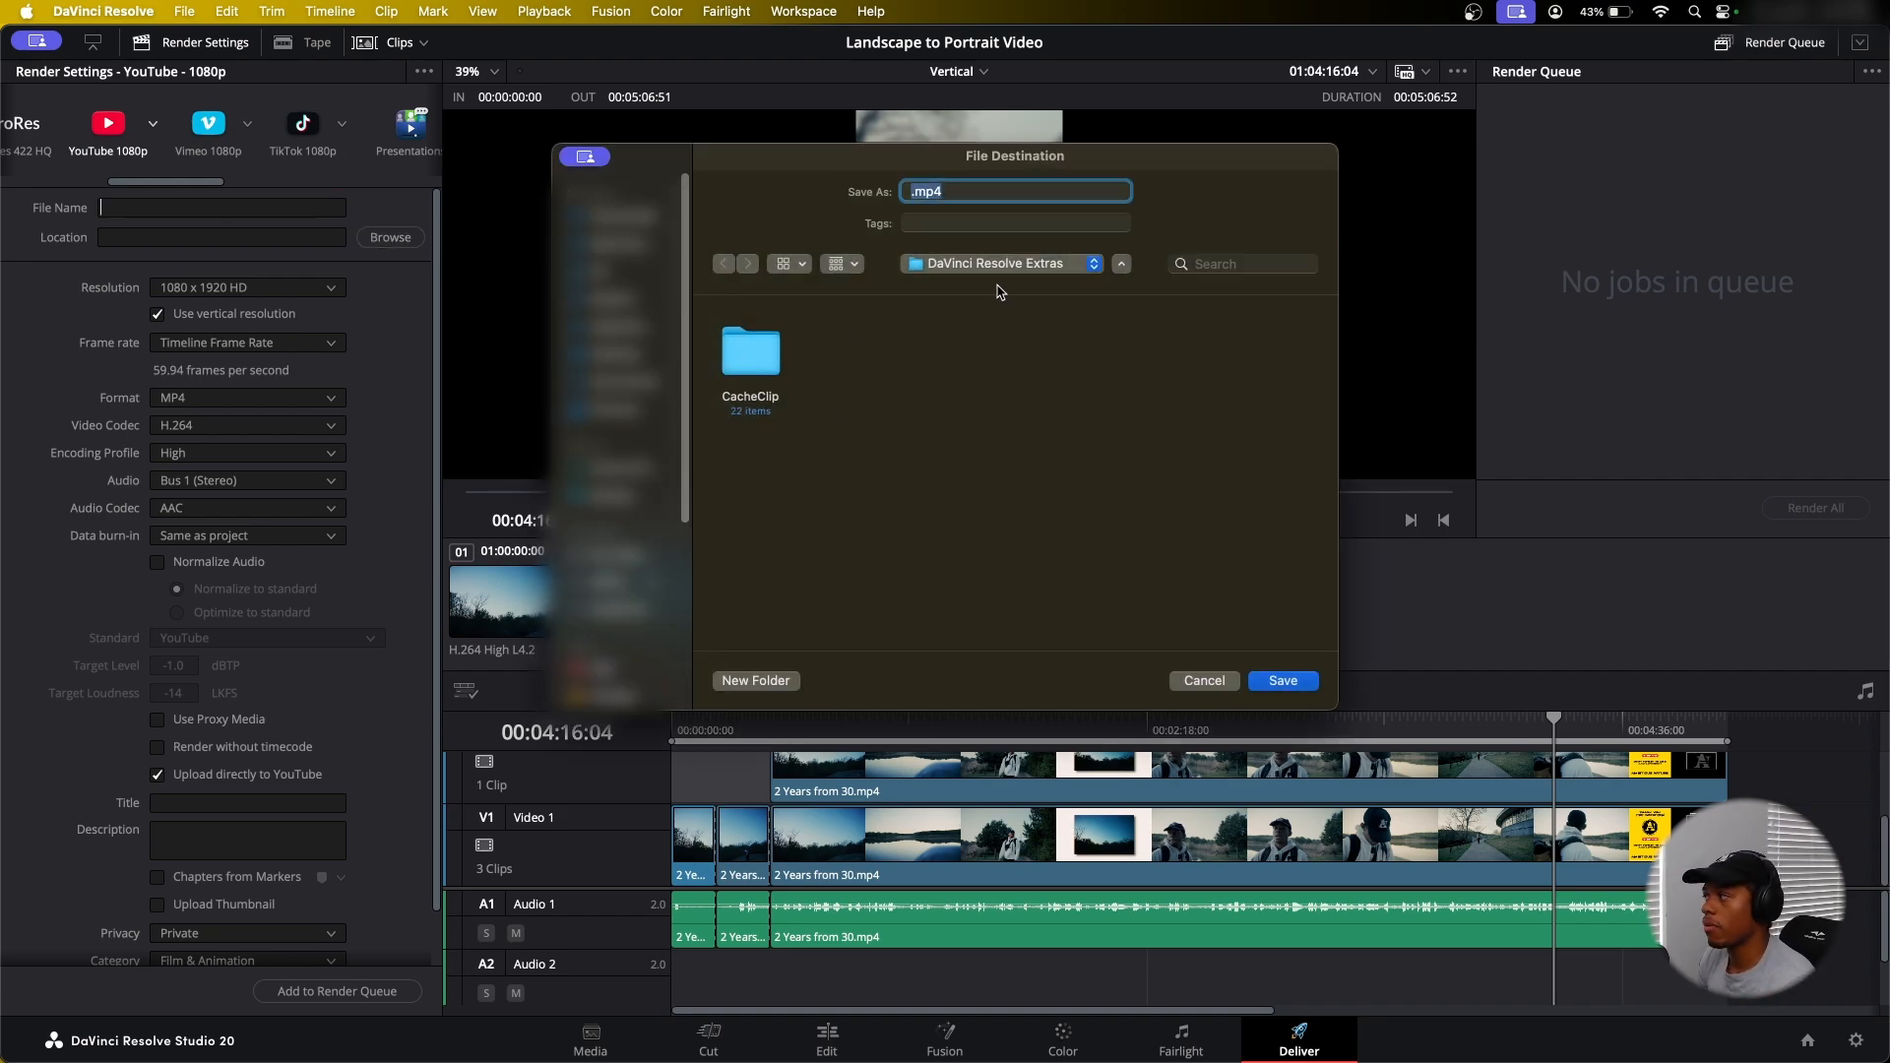
pyautogui.moveTo(970, 194); pyautogui.dragTo(822, 205)
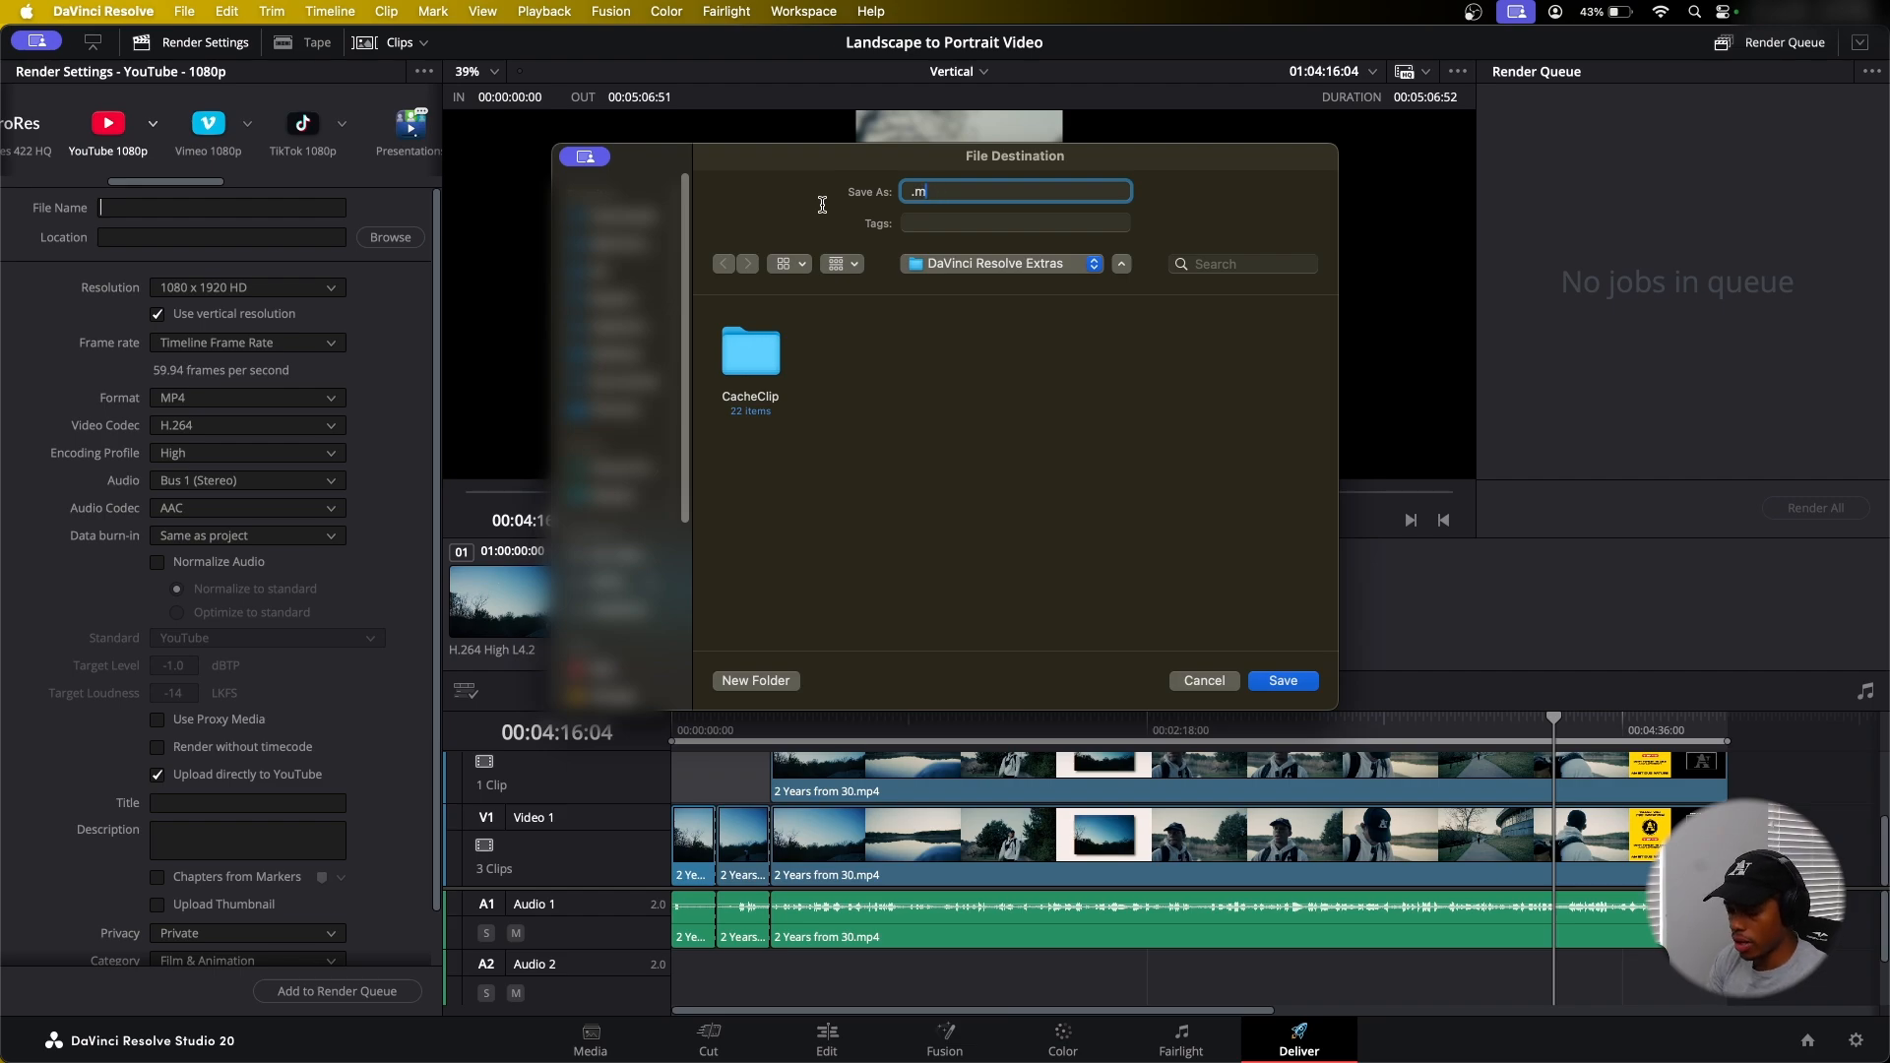
pyautogui.press('BackSpace')
pyautogui.press('BackSpace')
pyautogui.write('Test')
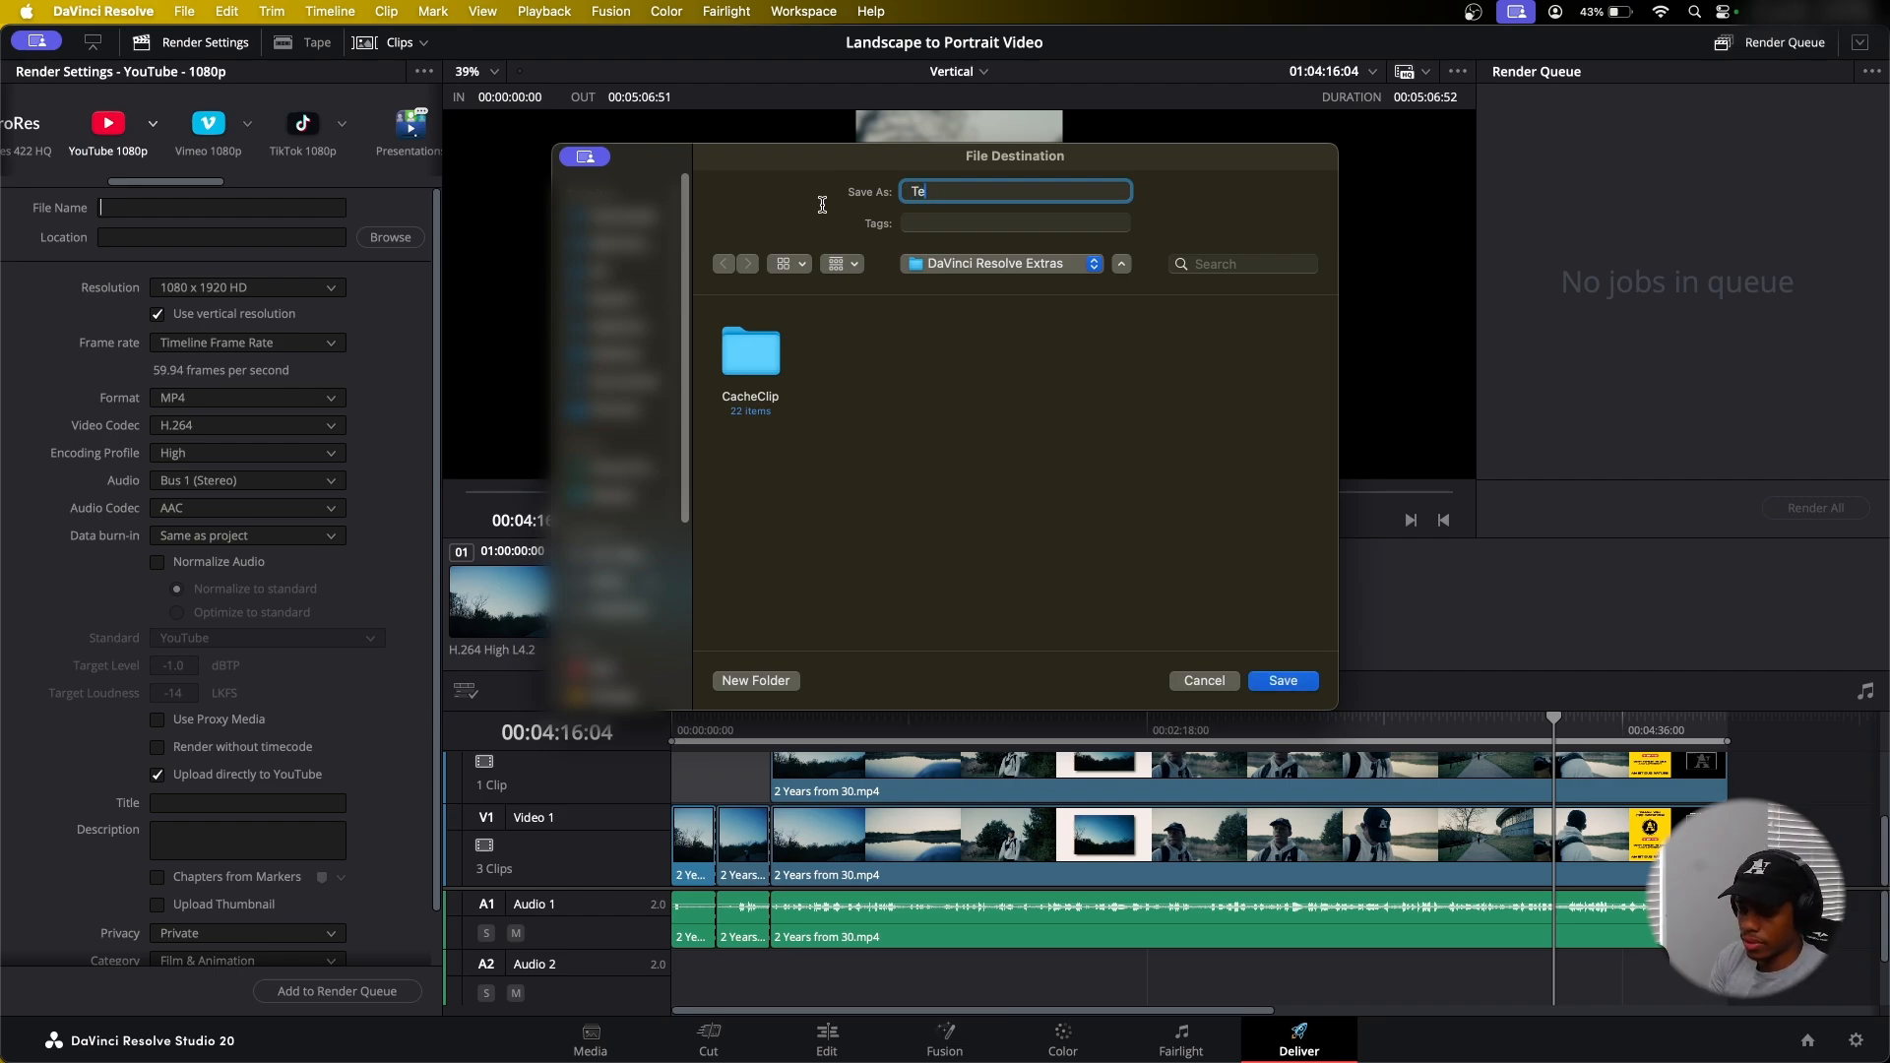
pyautogui.click(1285, 680)
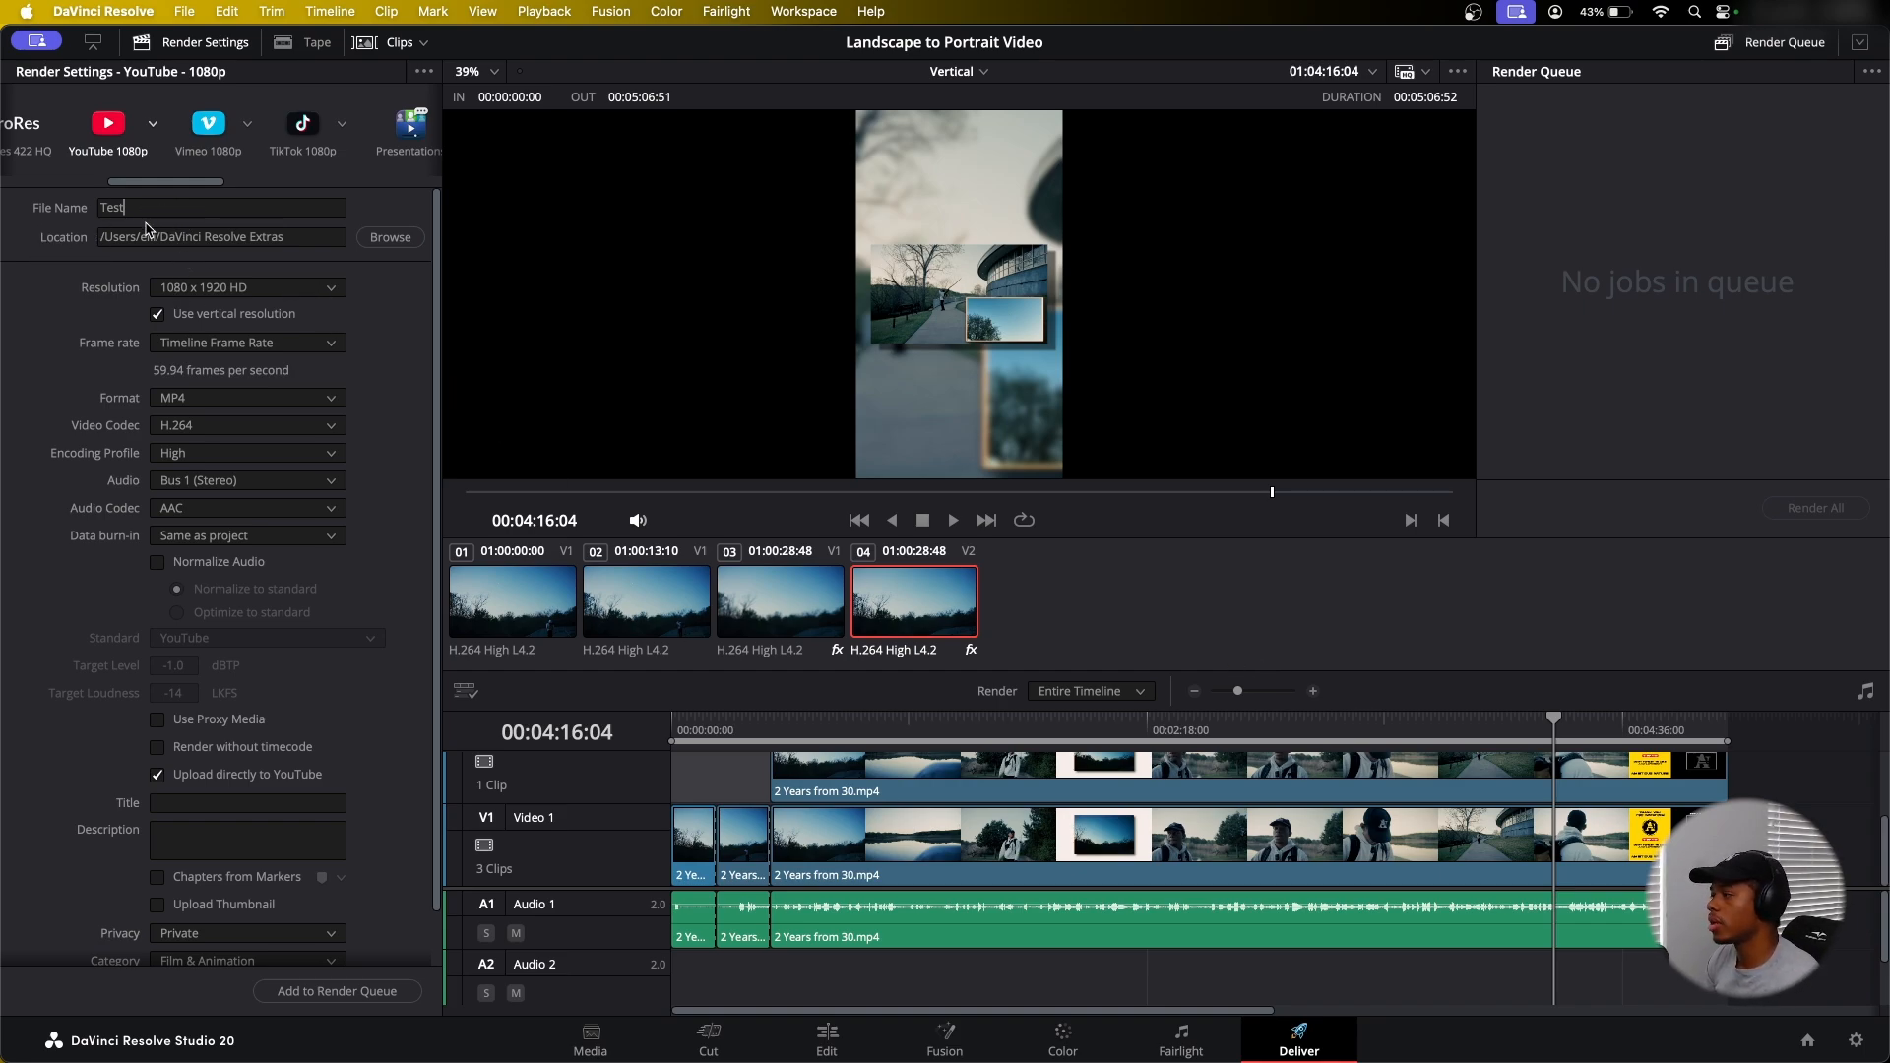
pyautogui.click(355, 993)
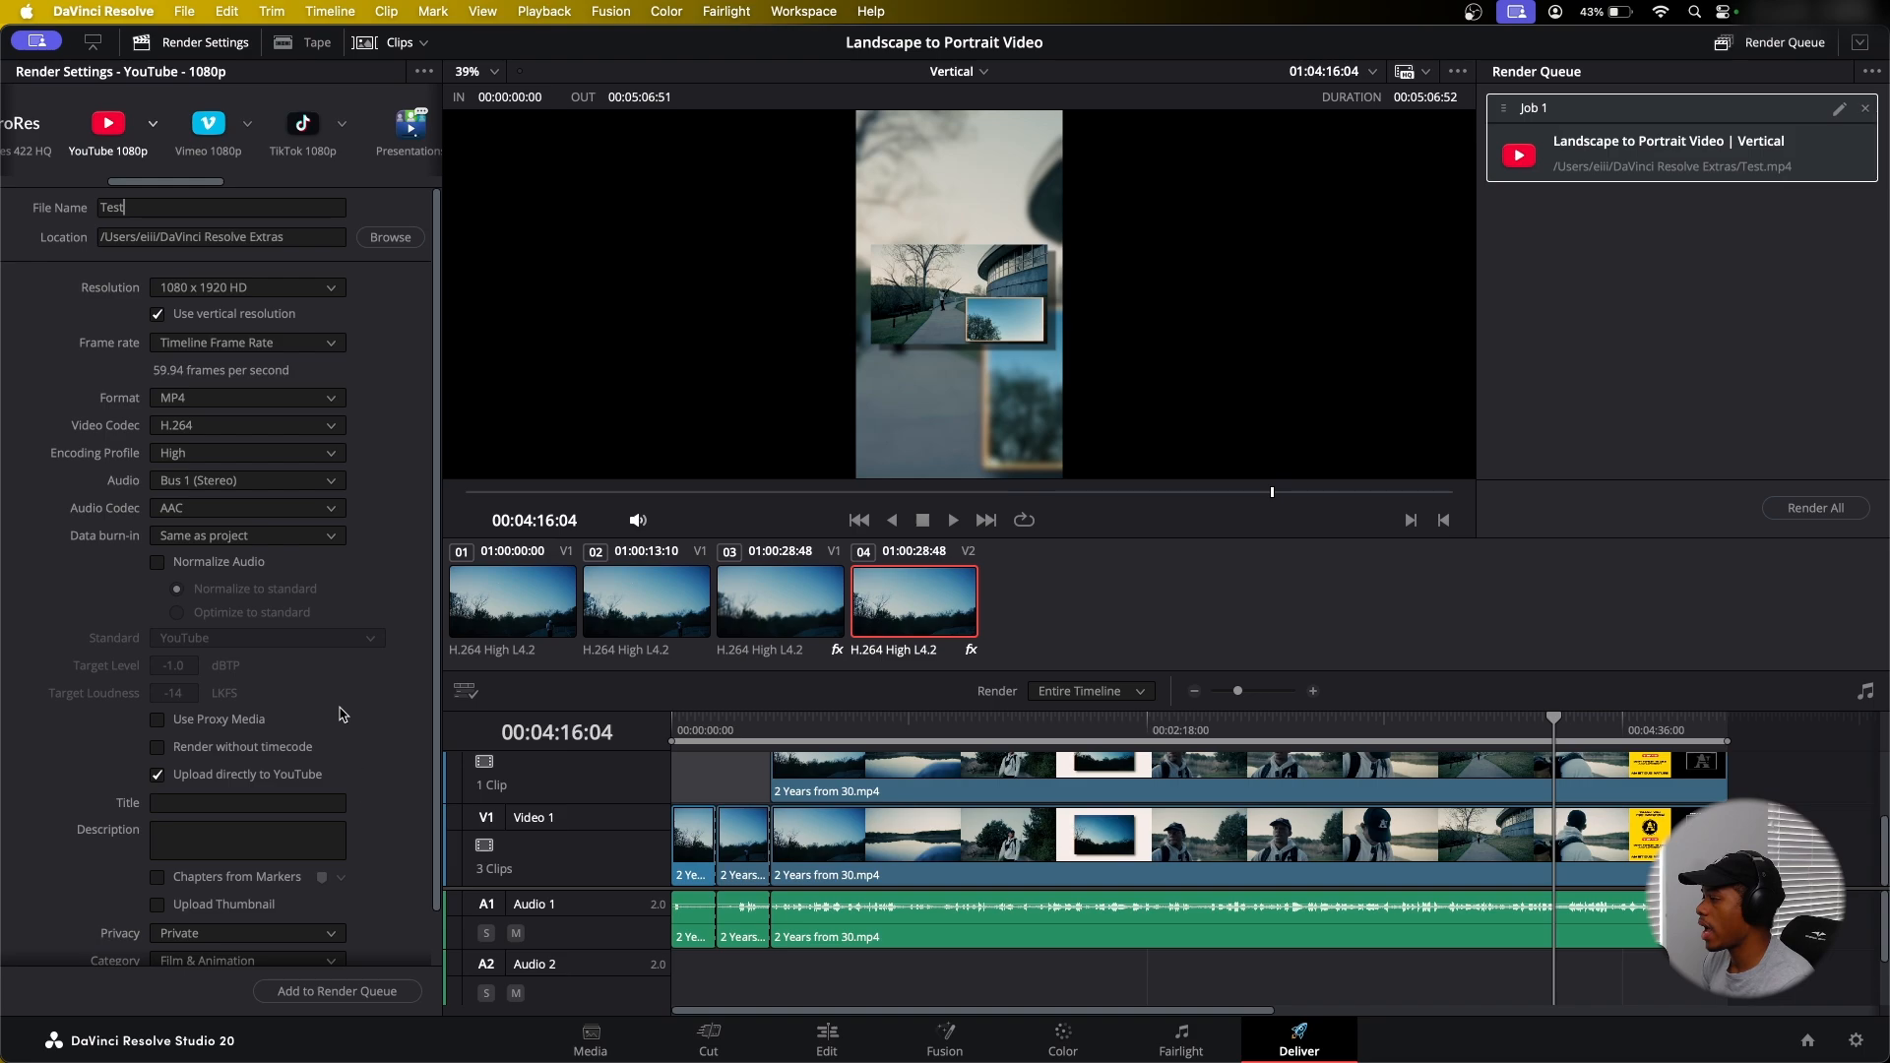
# Set the render resolution to 2160 x 3840 Ultra HD, queue a second job despite upscaling, and select both queued jobs
pyautogui.click(298, 289)
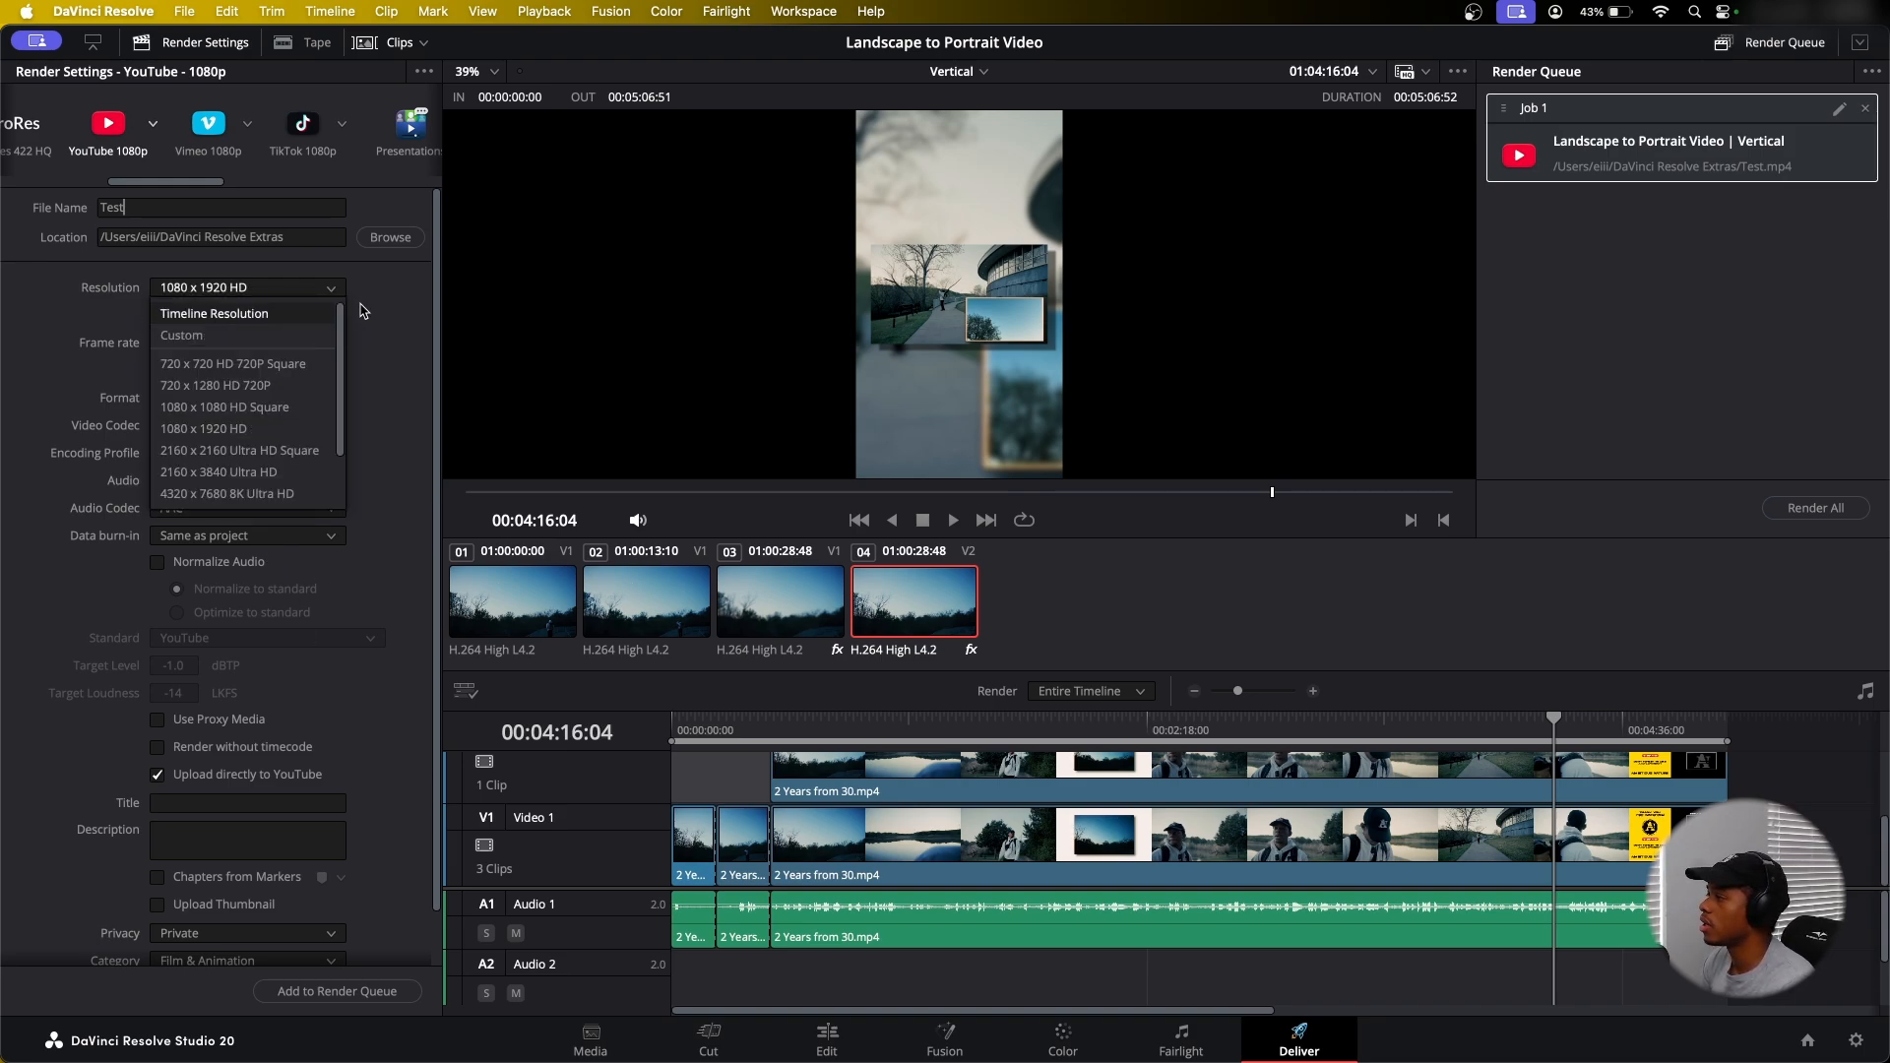
pyautogui.click(299, 474)
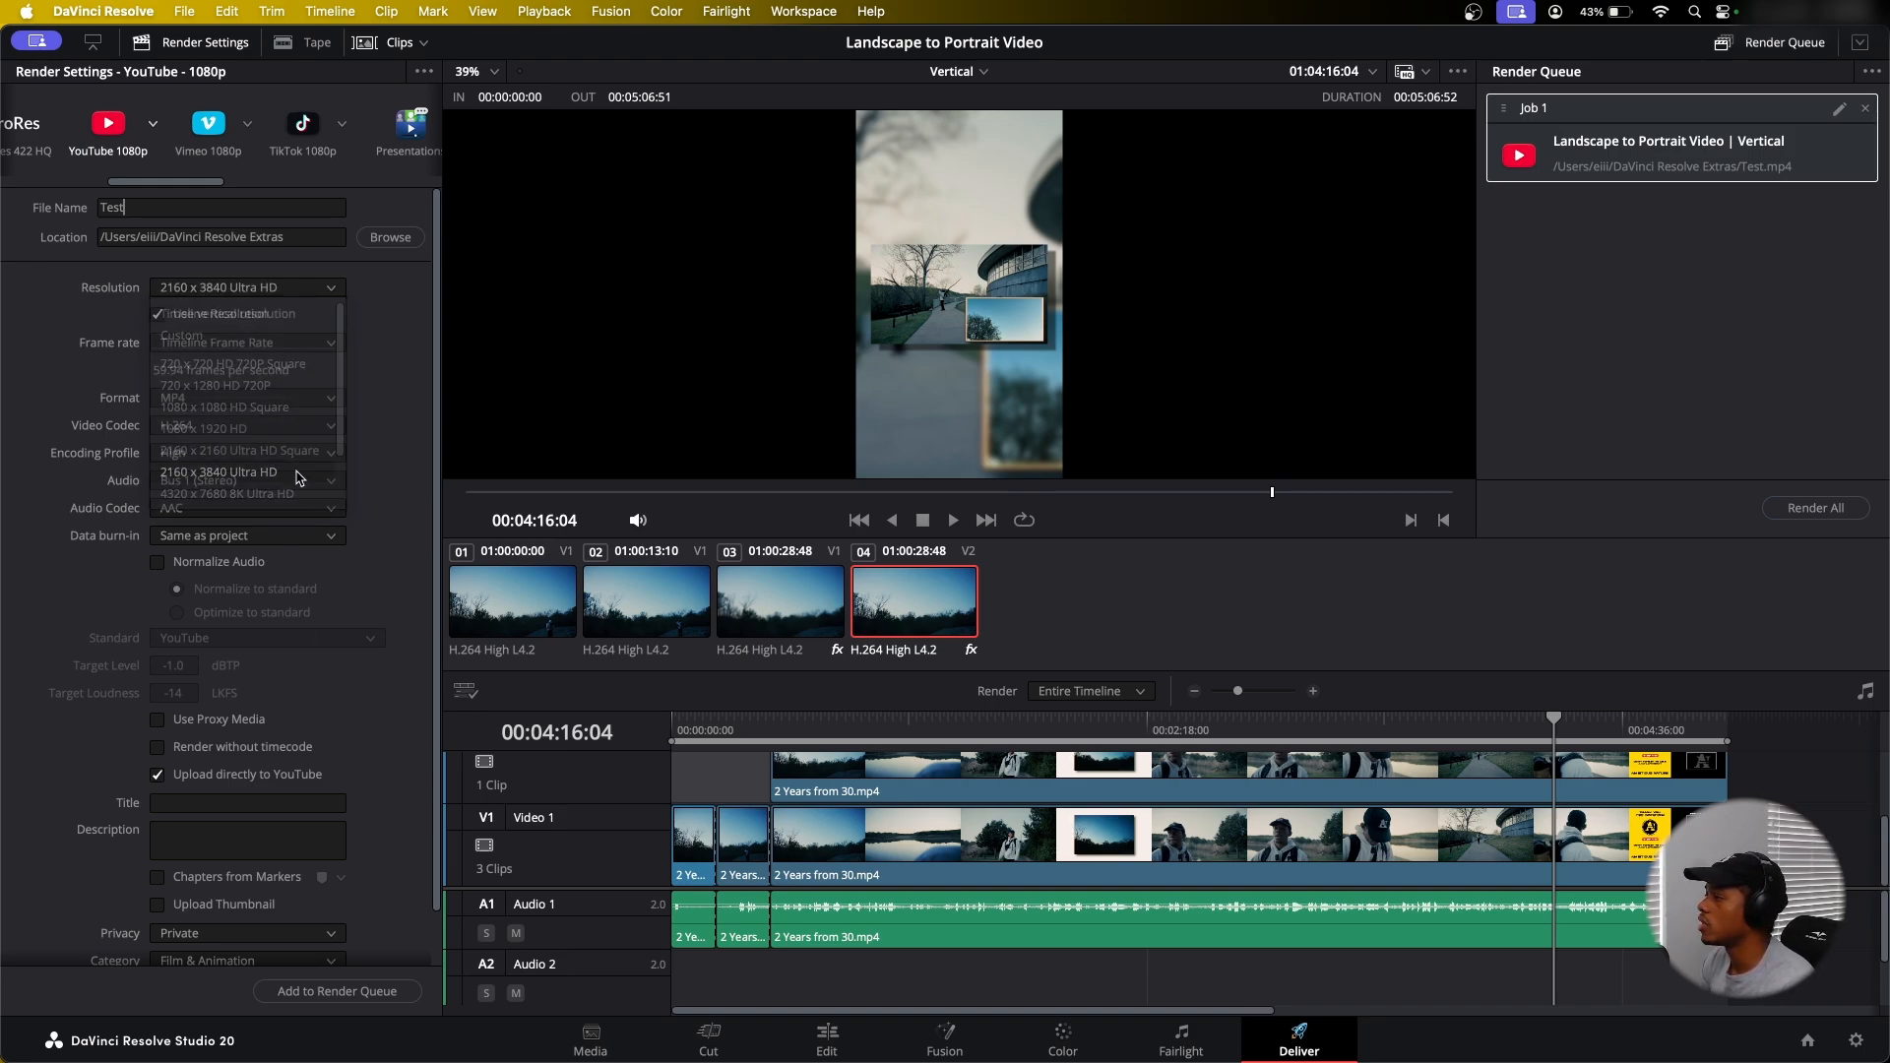
pyautogui.click(370, 992)
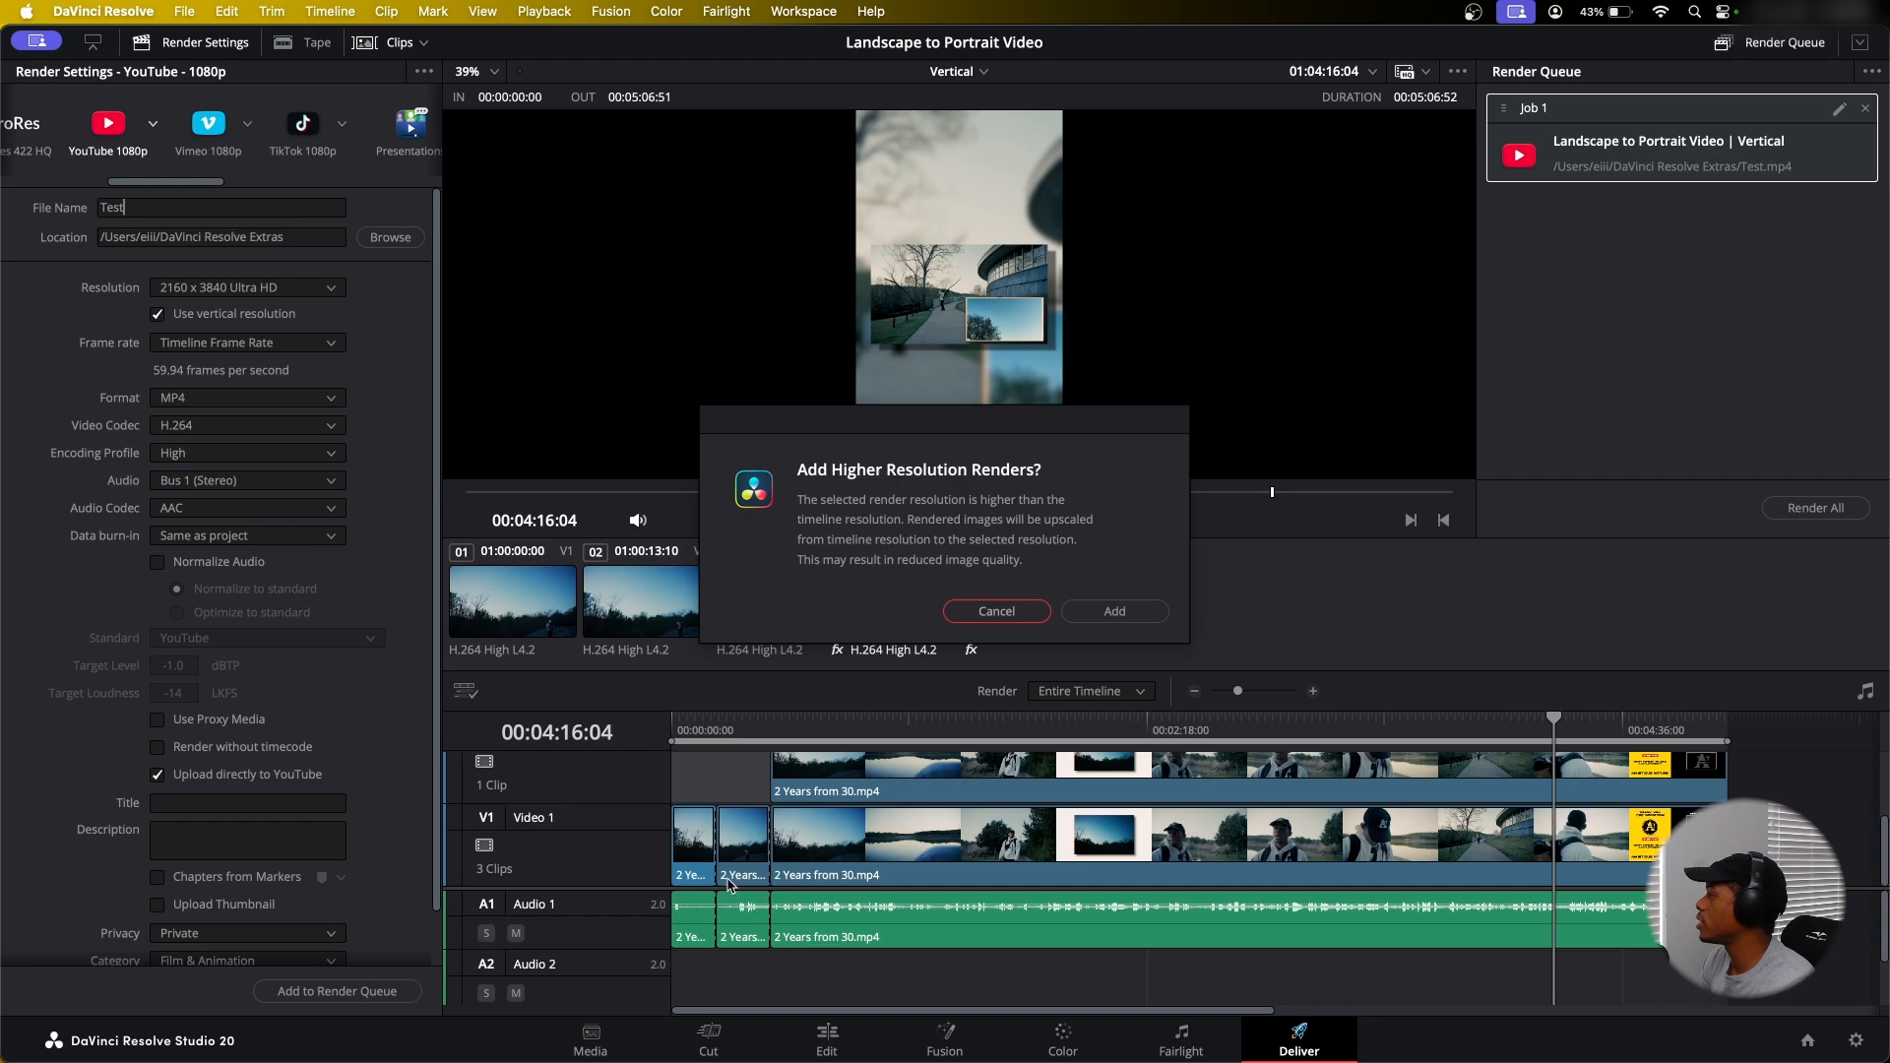
pyautogui.click(1106, 613)
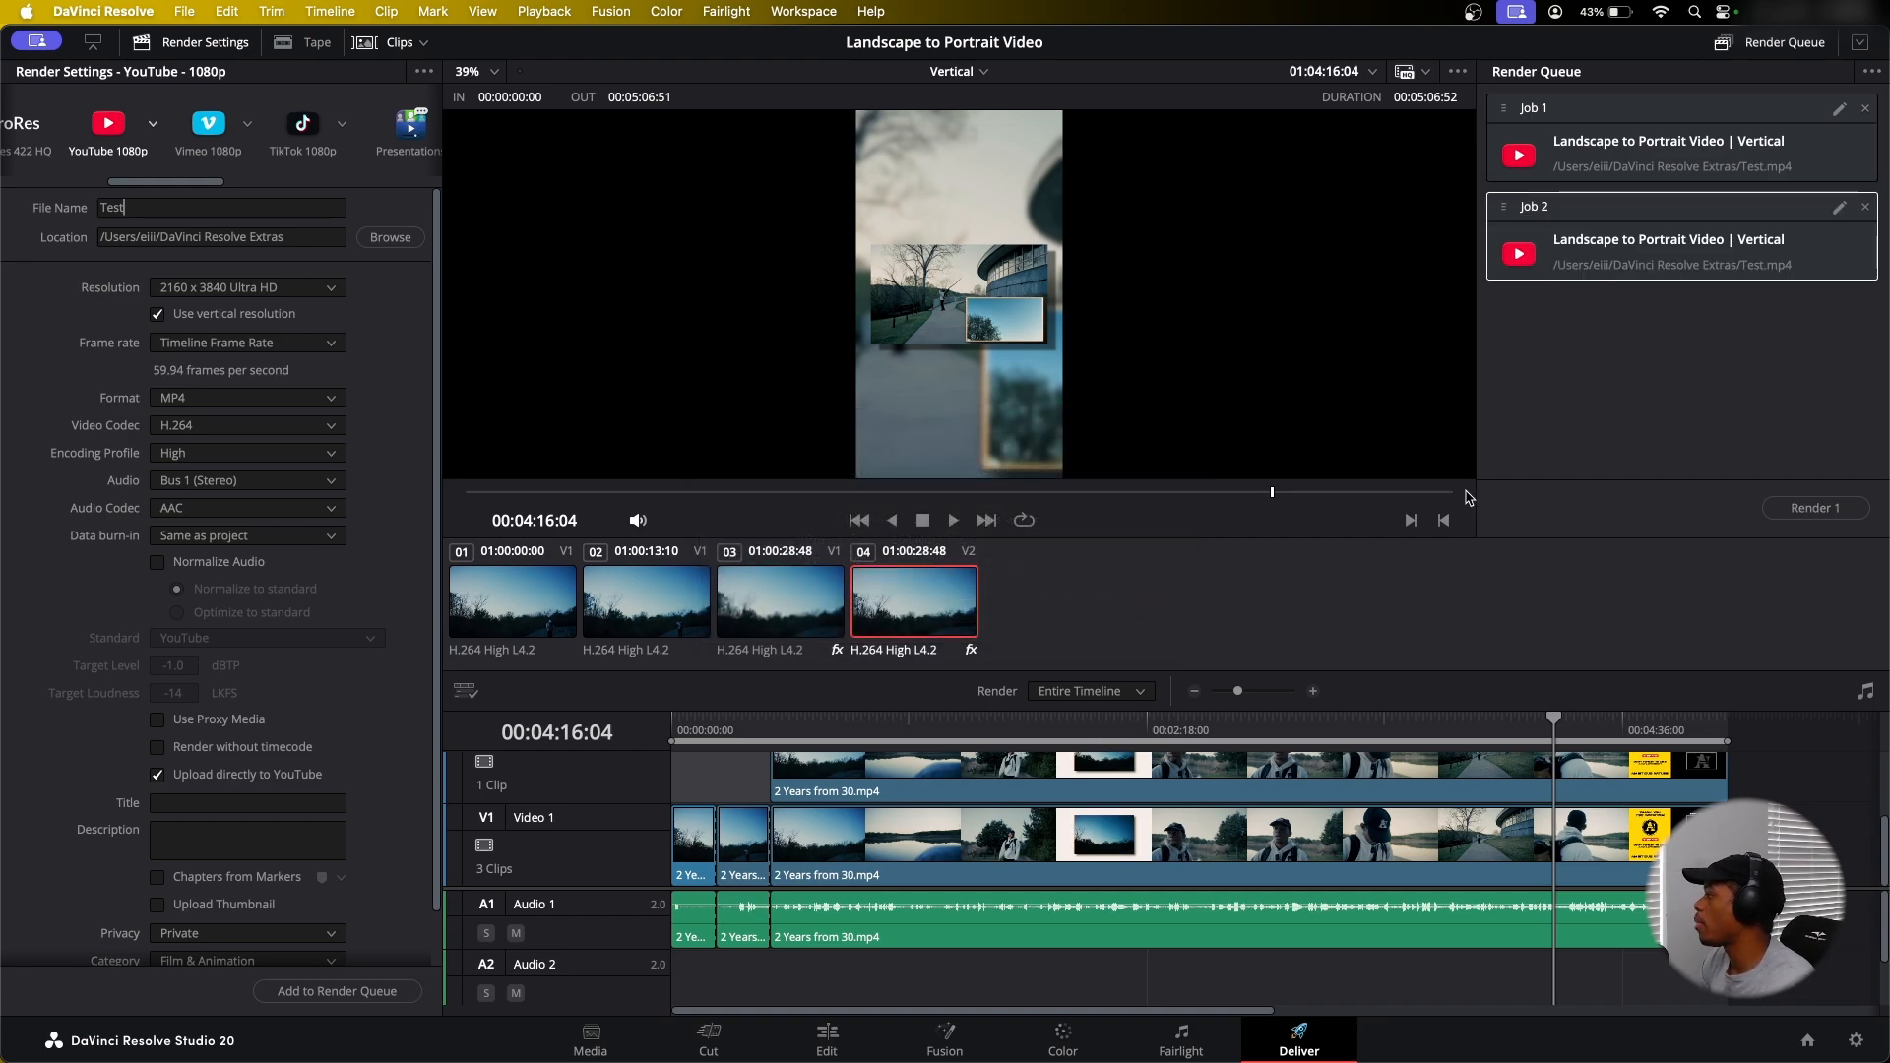
pyautogui.click(1587, 247)
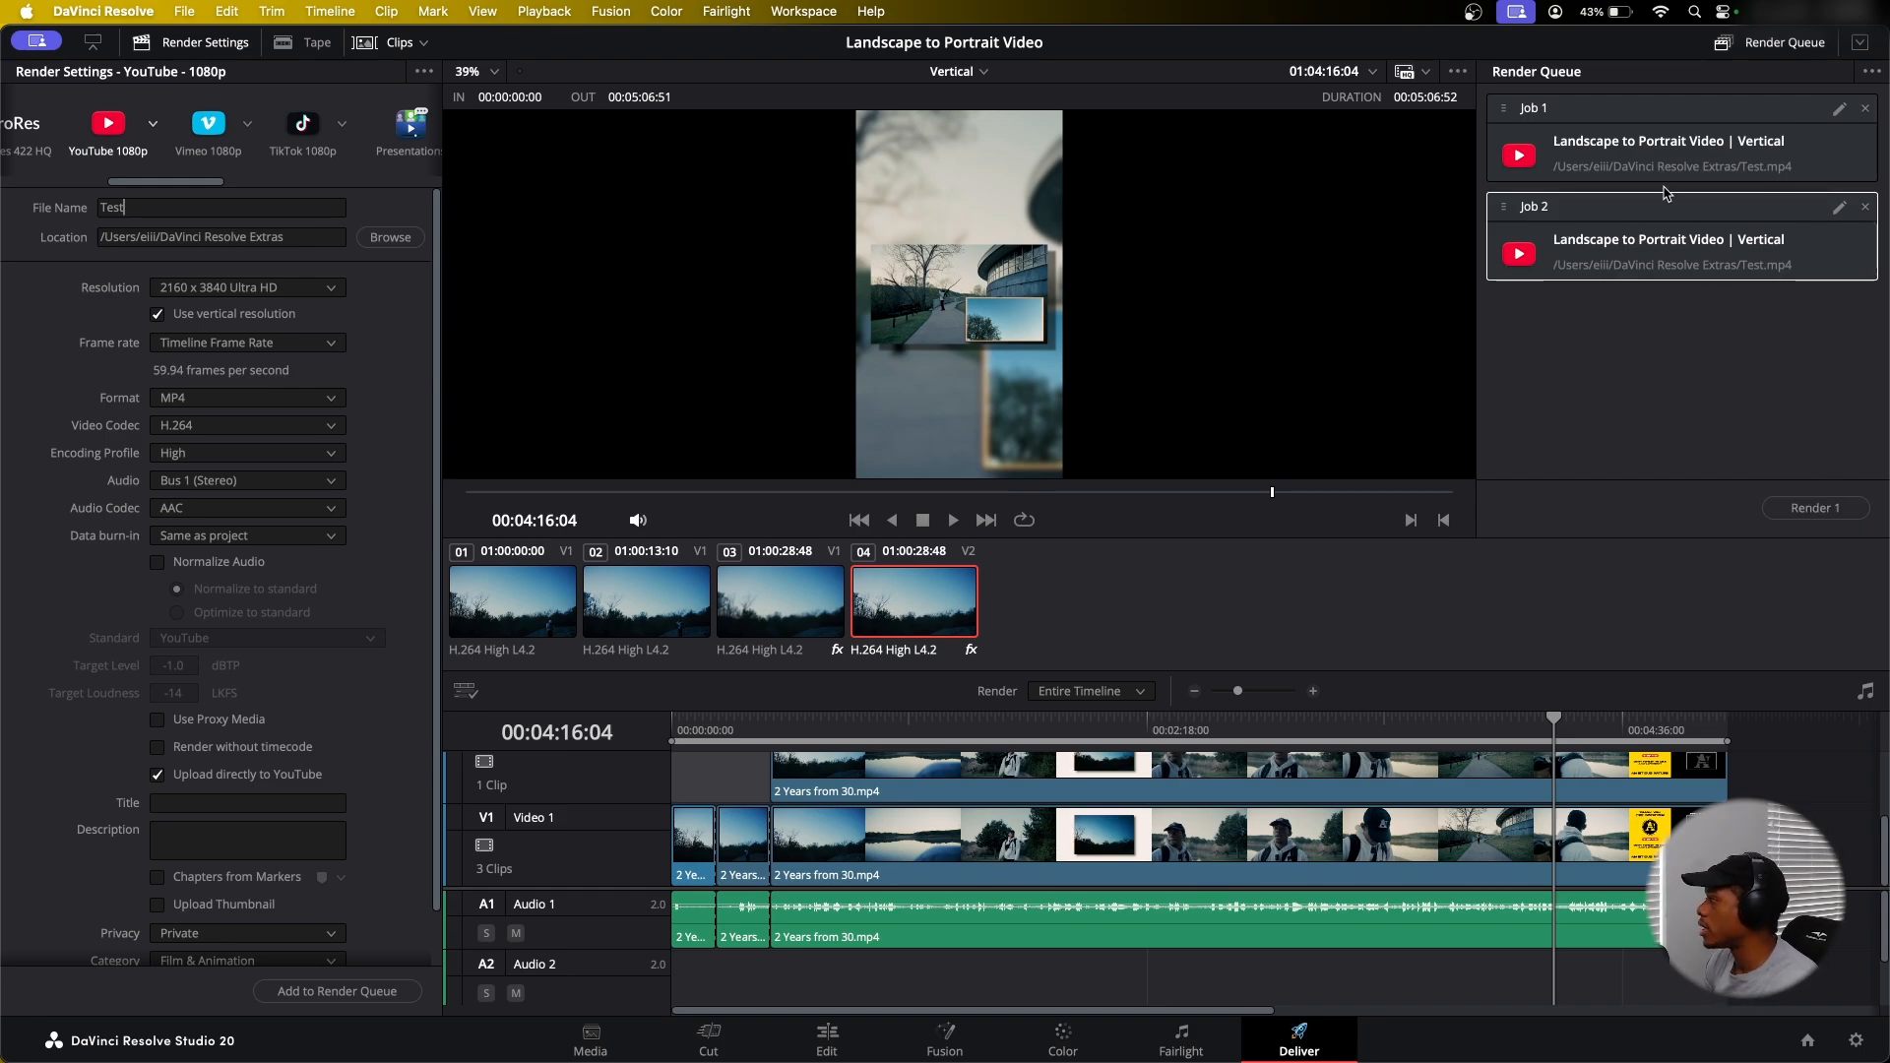
pyautogui.moveTo(1624, 359); pyautogui.dragTo(1669, 150)
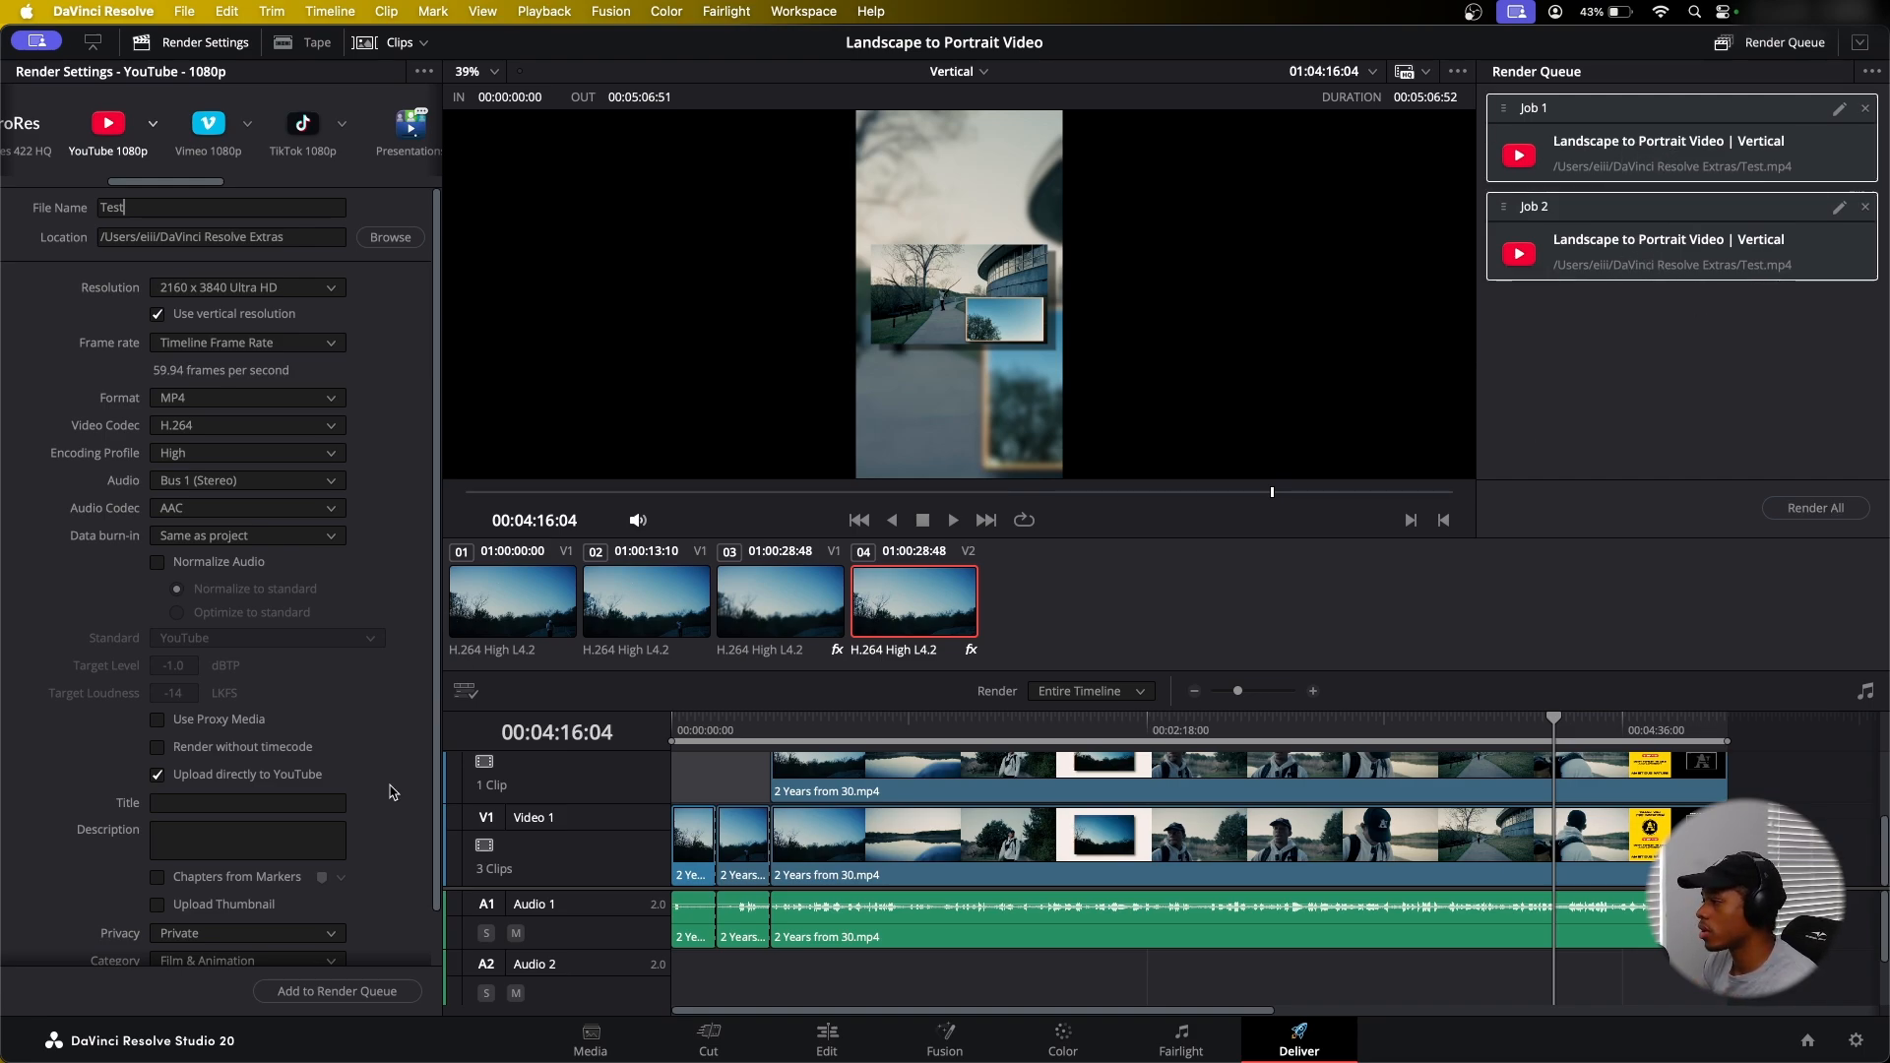
# Queue a third job at 2160 x 3840, select the last two jobs, and remove Job 3 and Job 2 from the queue
pyautogui.click(351, 989)
pyautogui.click(1118, 618)
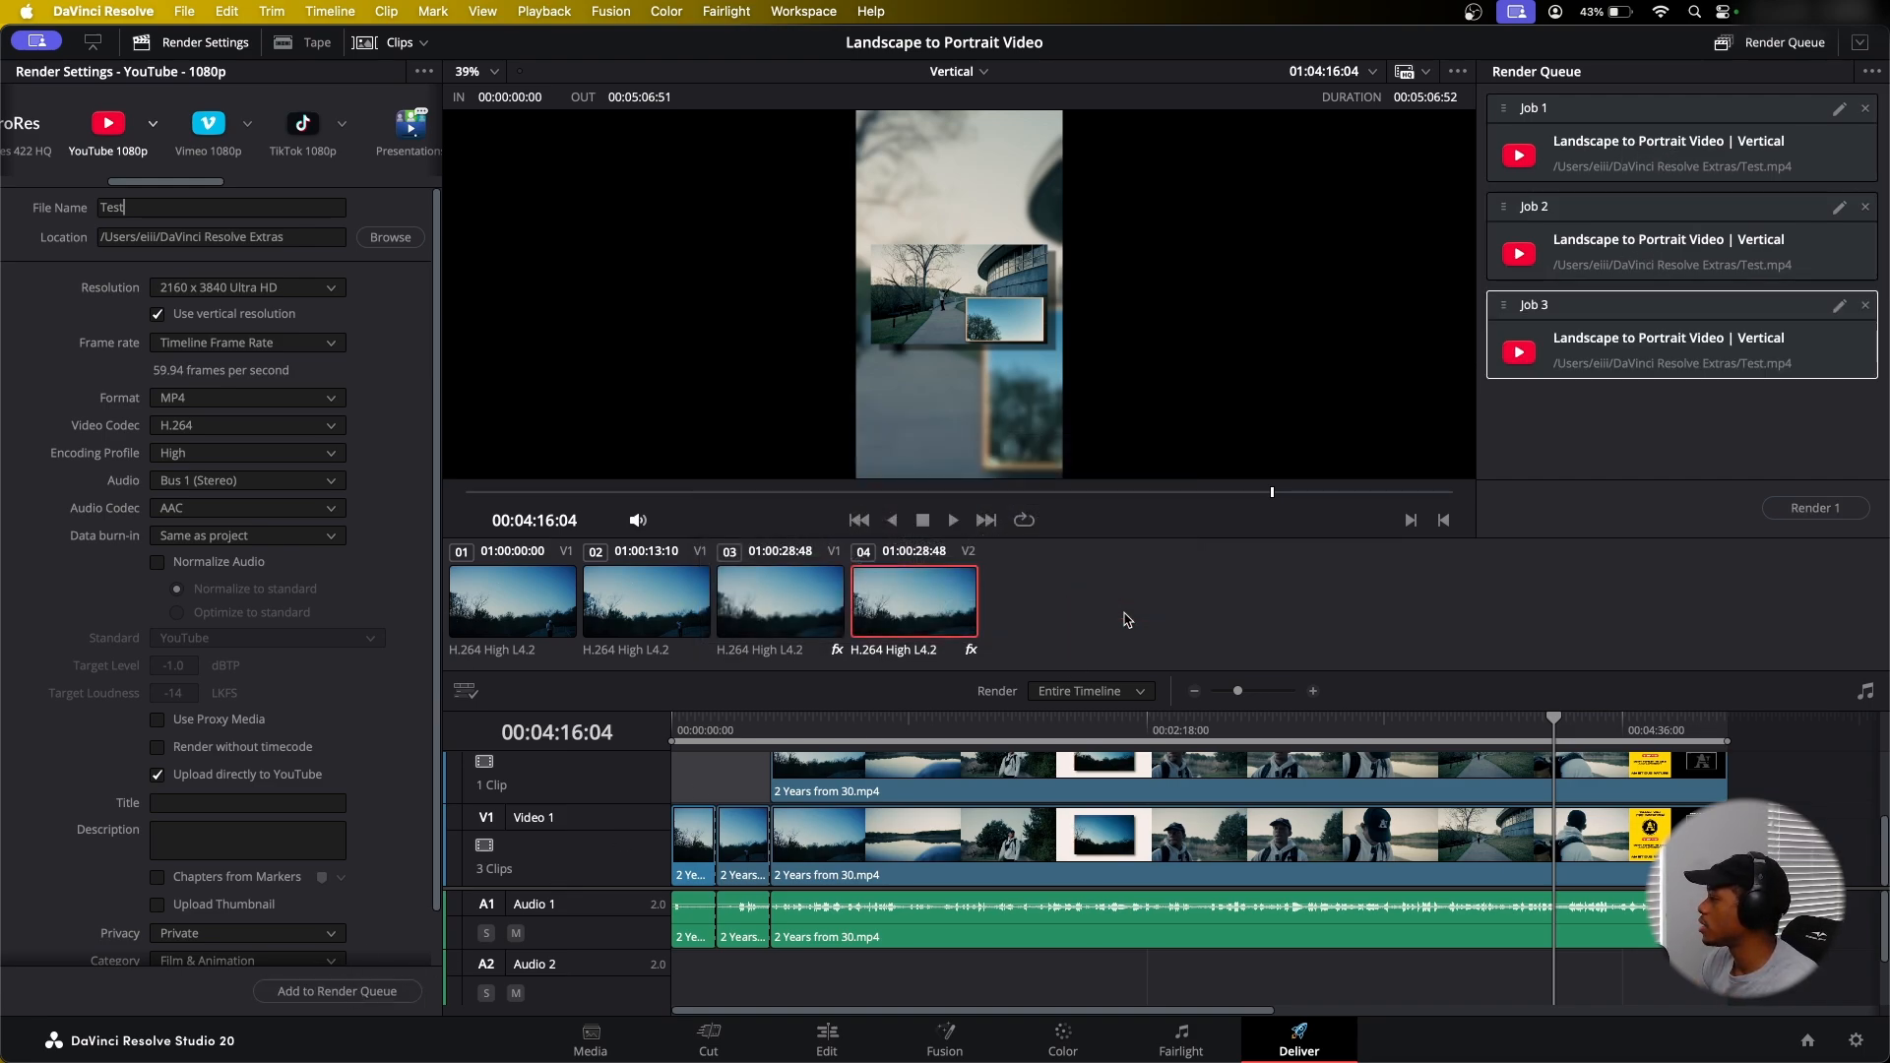
pyautogui.moveTo(1691, 473); pyautogui.dragTo(1648, 227)
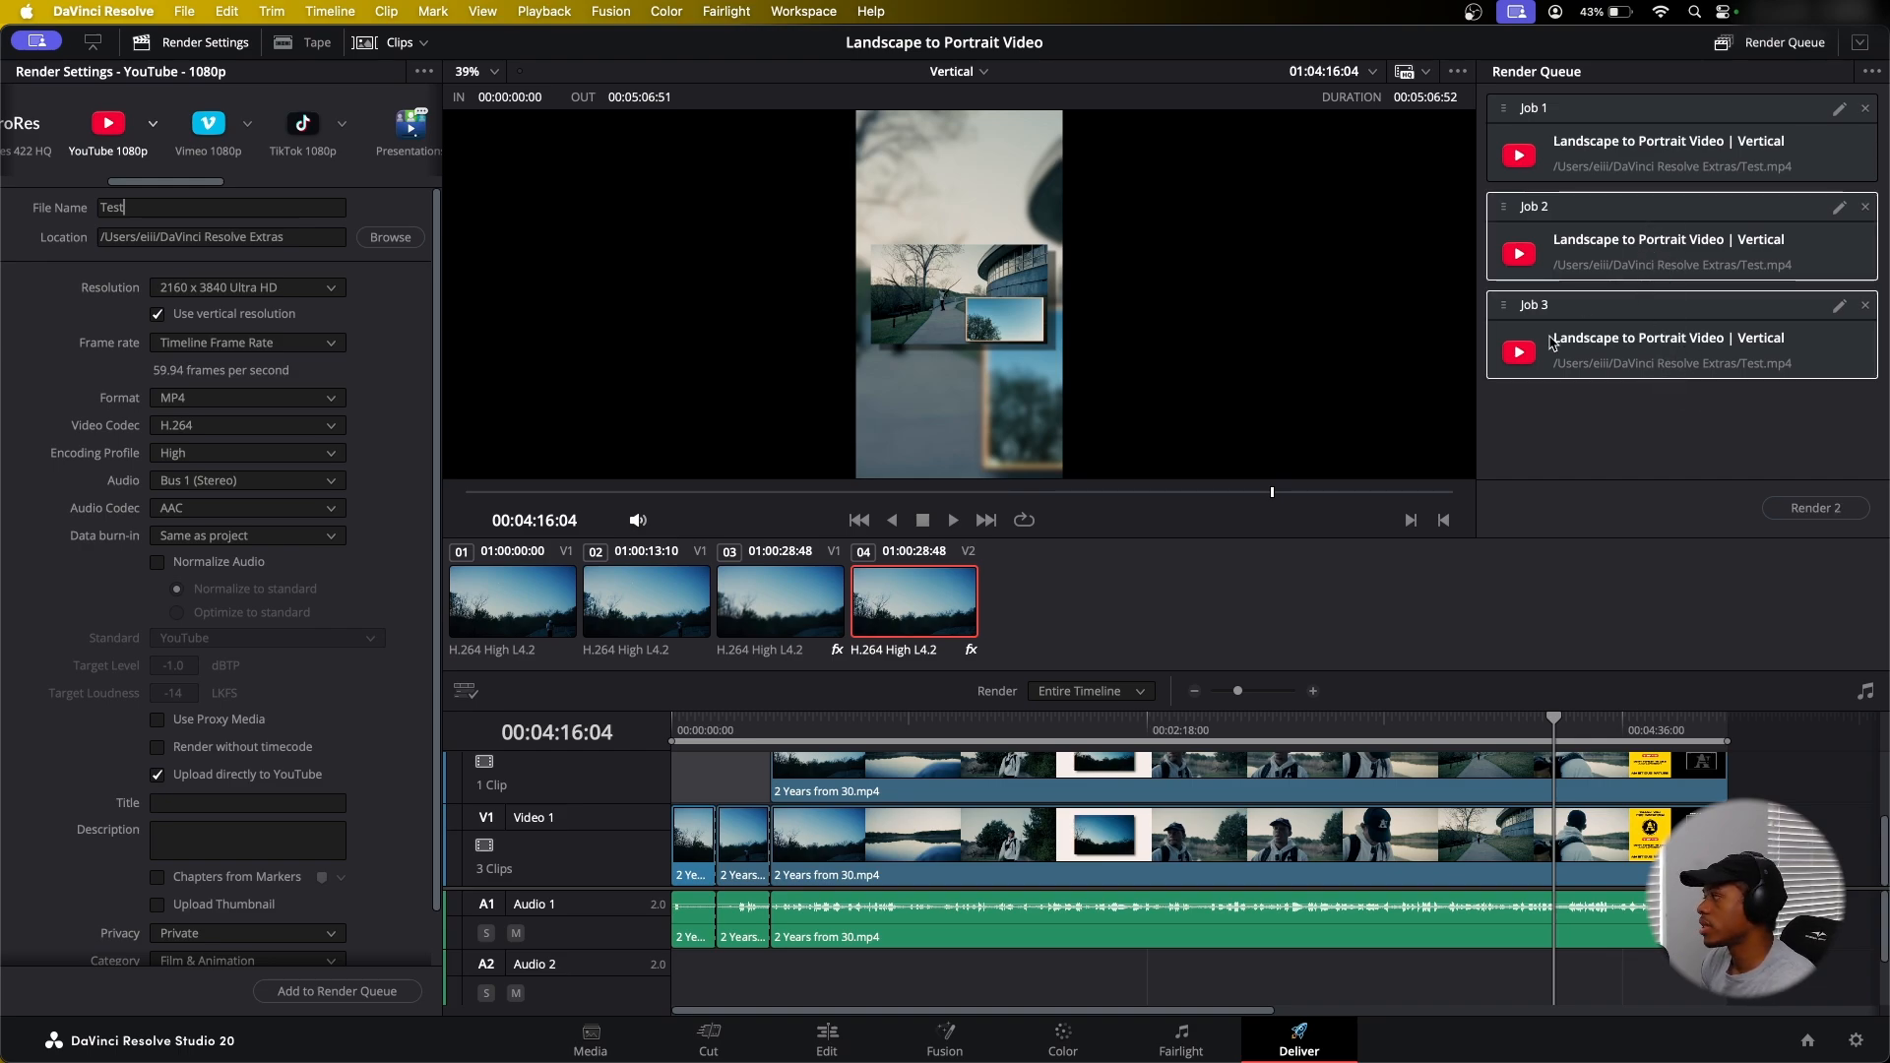
pyautogui.click(1865, 305)
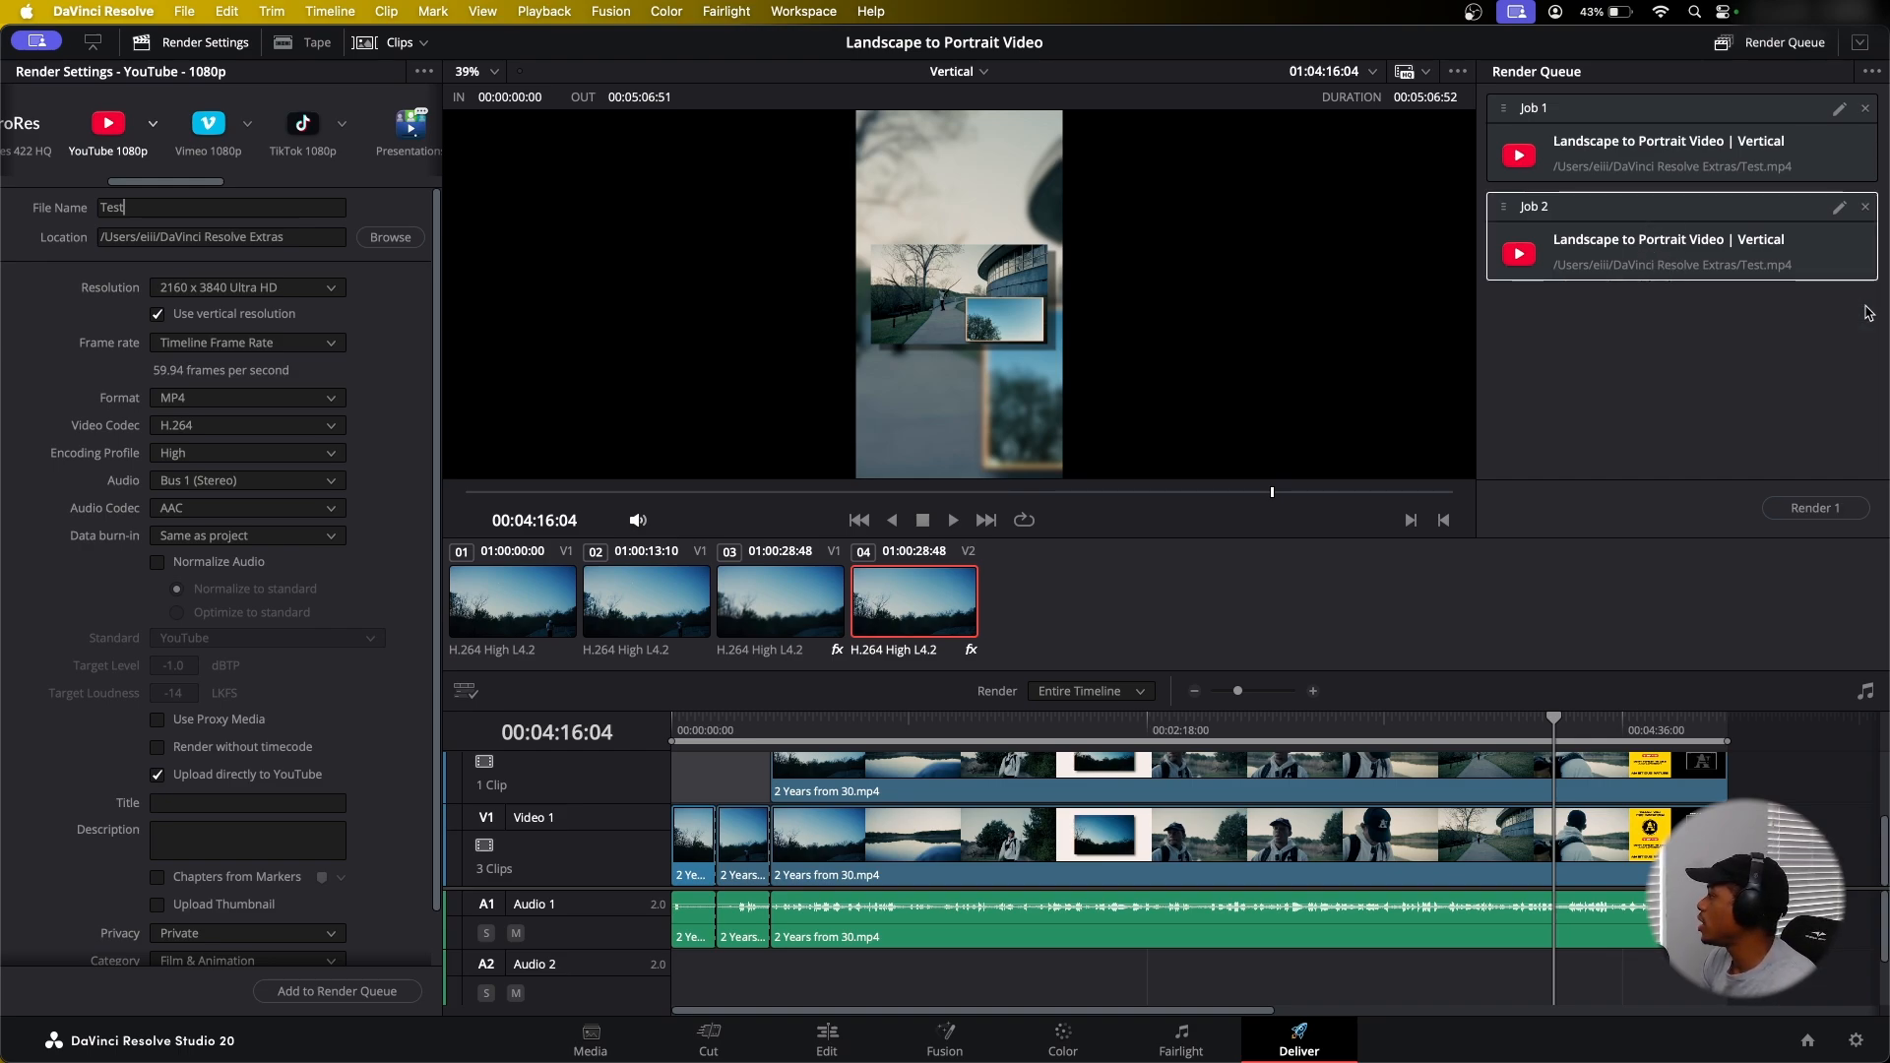
pyautogui.click(1865, 207)
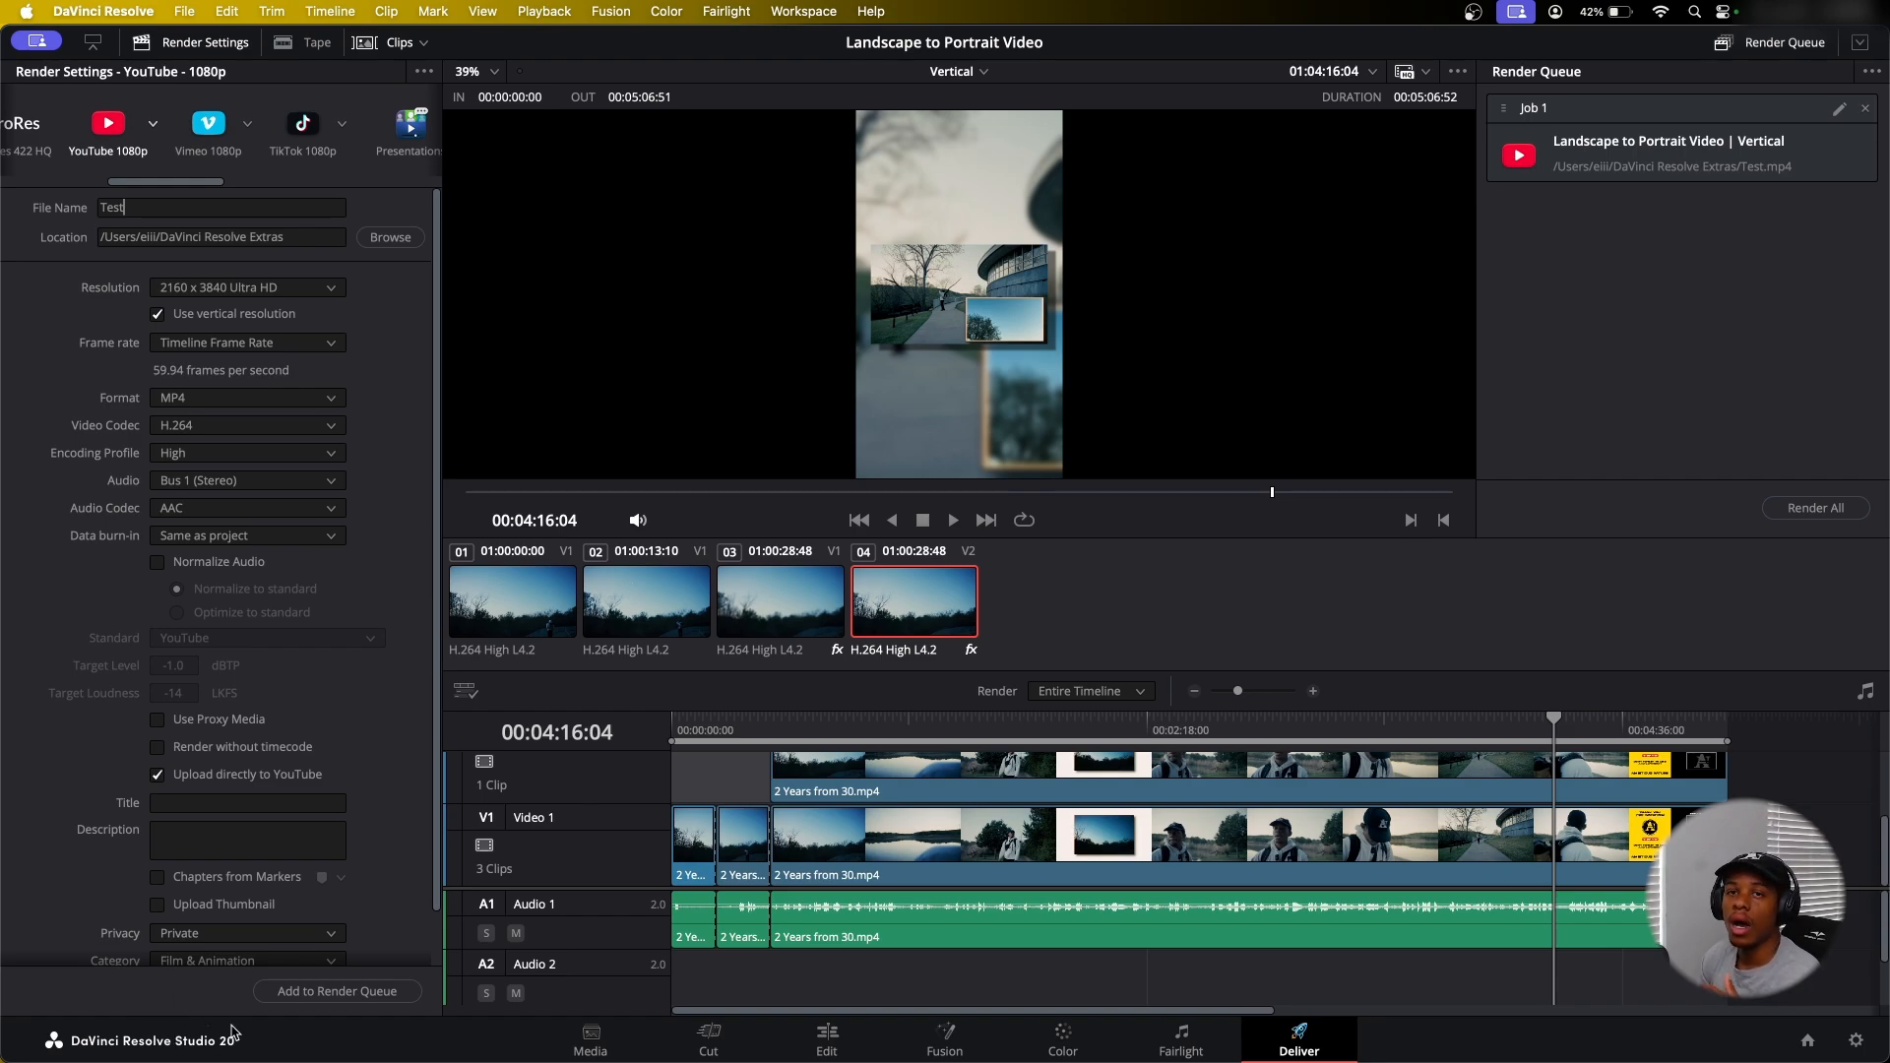
# Return to the Edit workspace with the Vertical timeline, passing through the Media and Deliver workspaces
pyautogui.click(621, 1040)
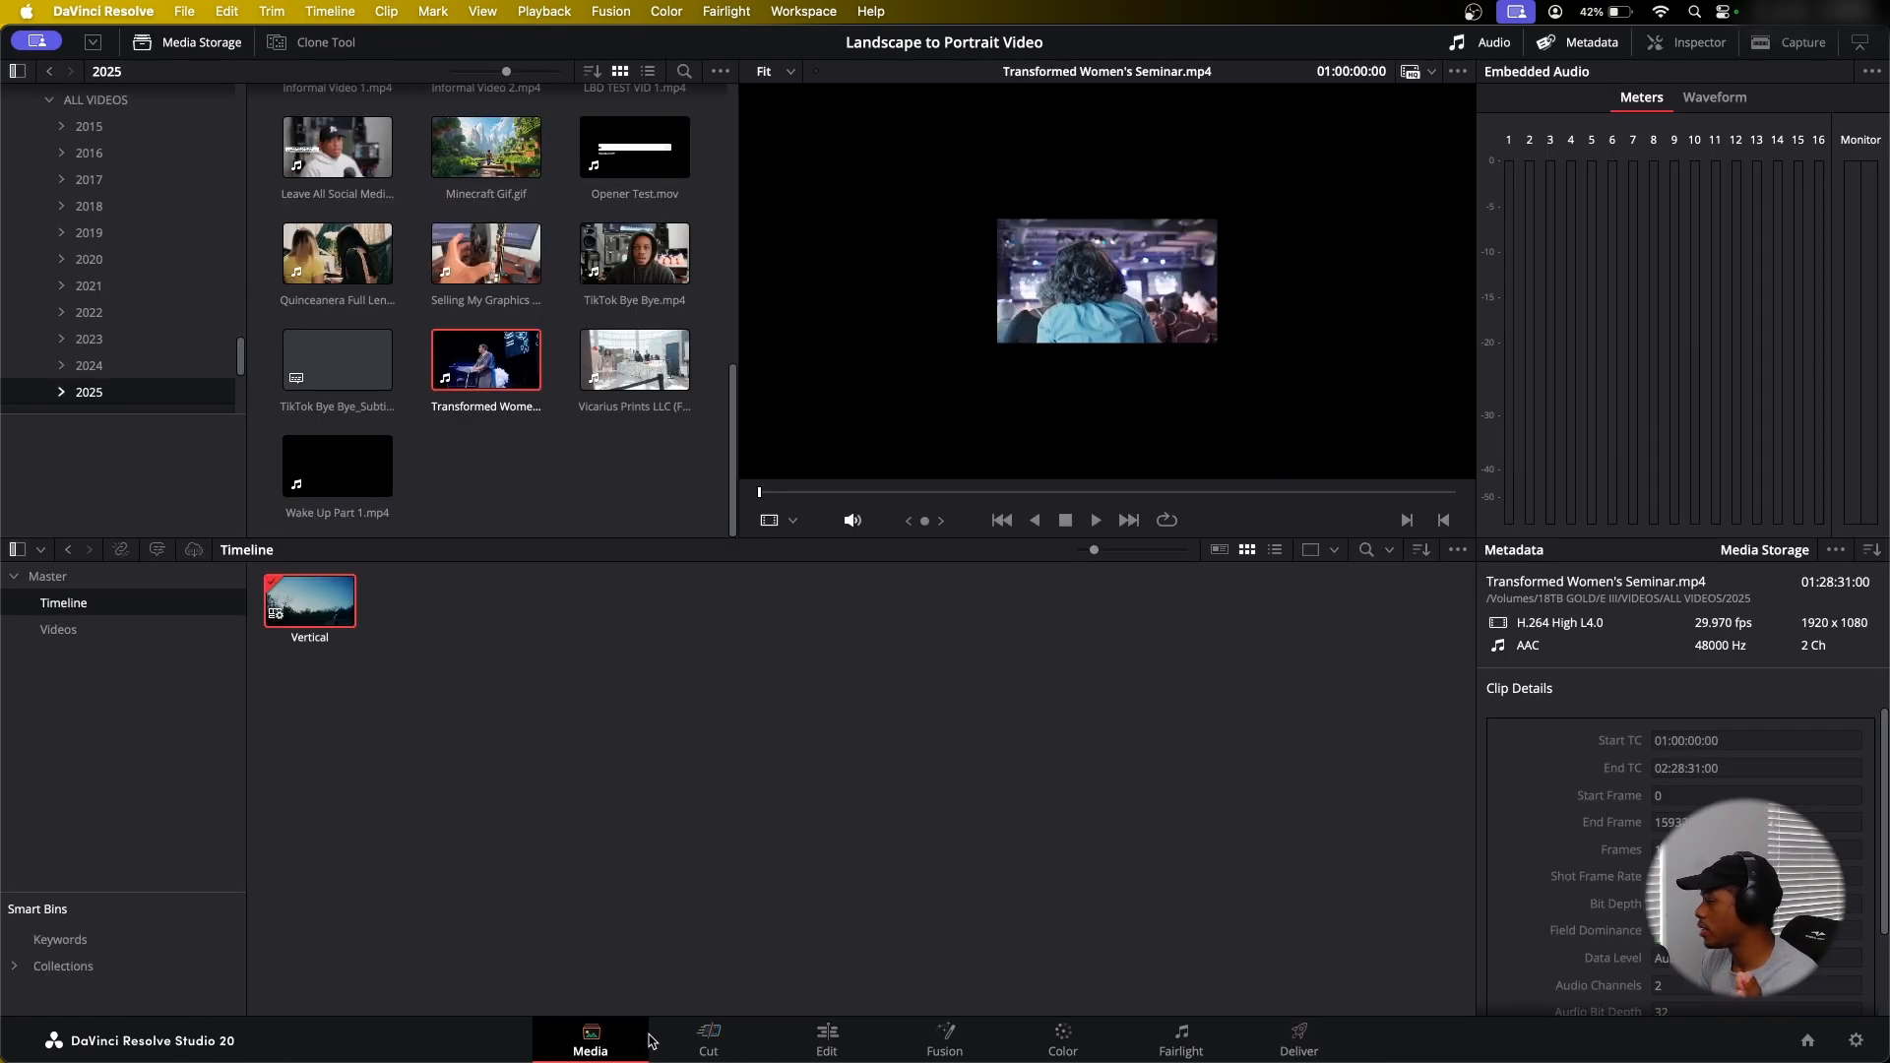
pyautogui.click(807, 1043)
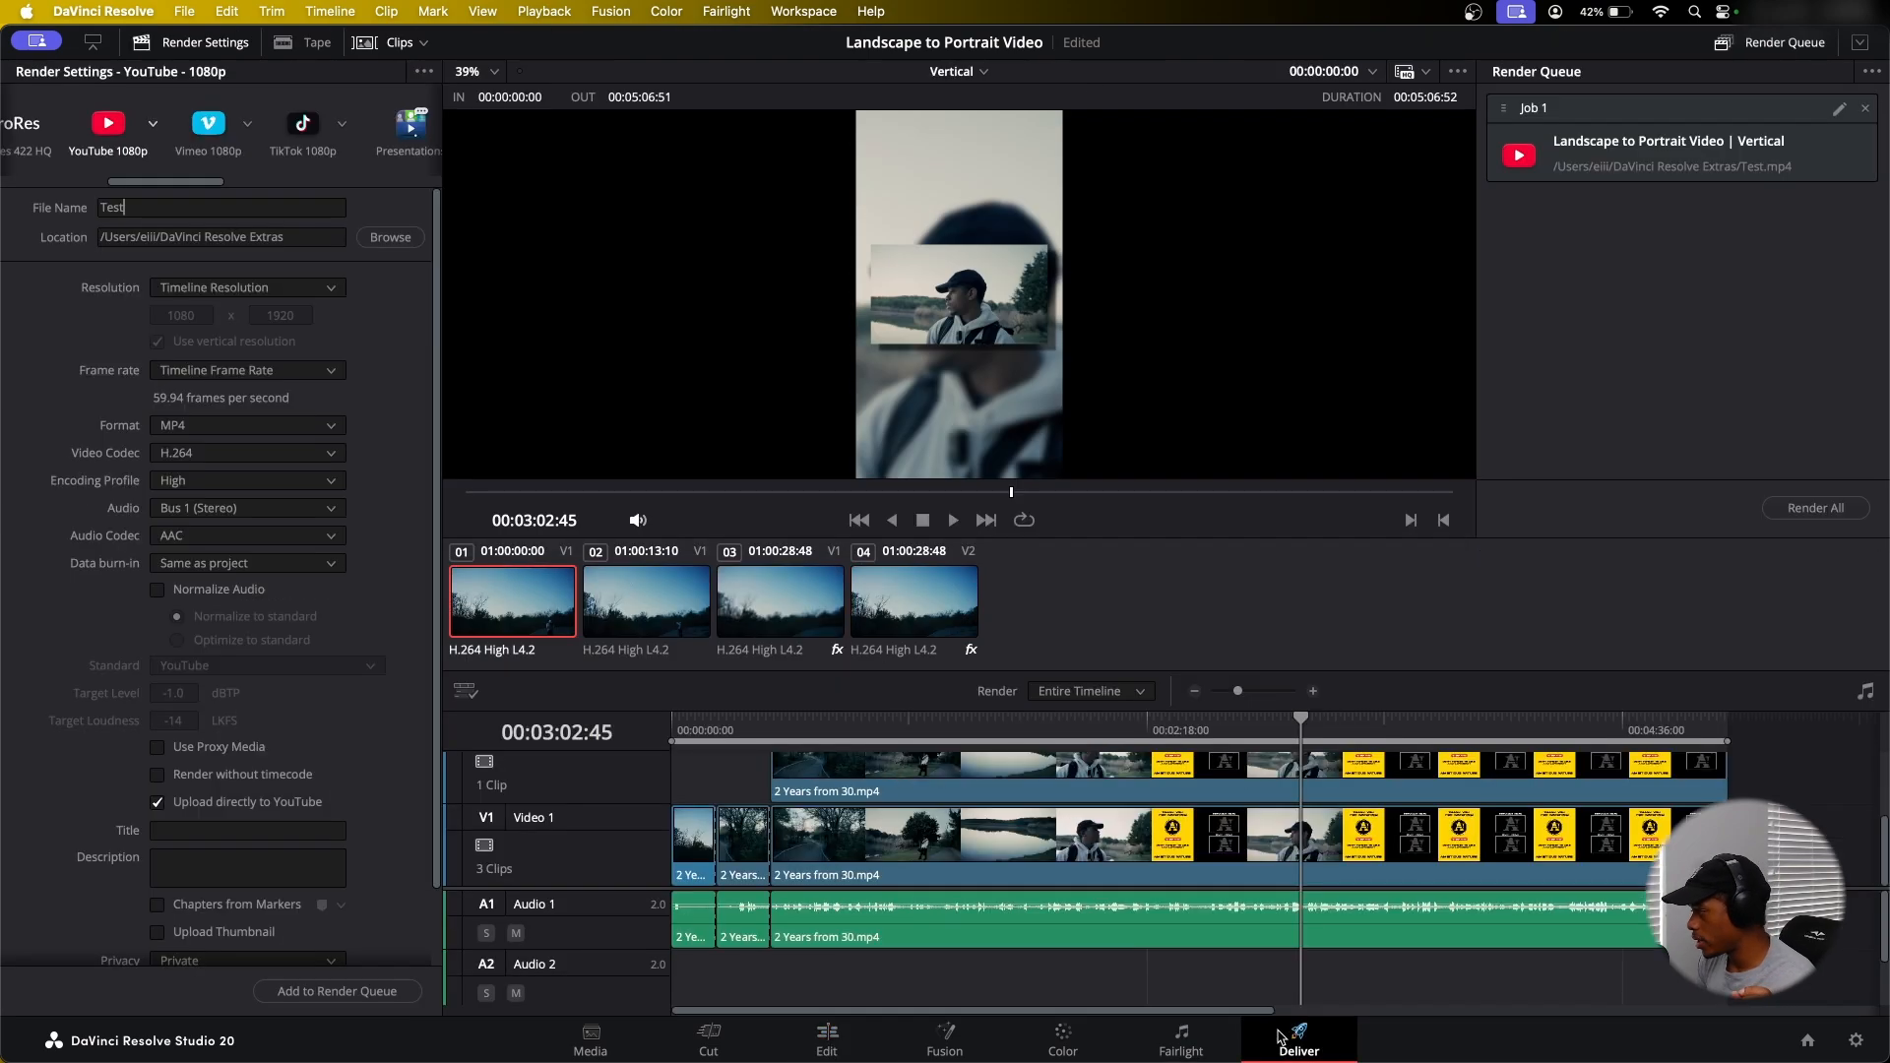
pyautogui.click(1290, 1043)
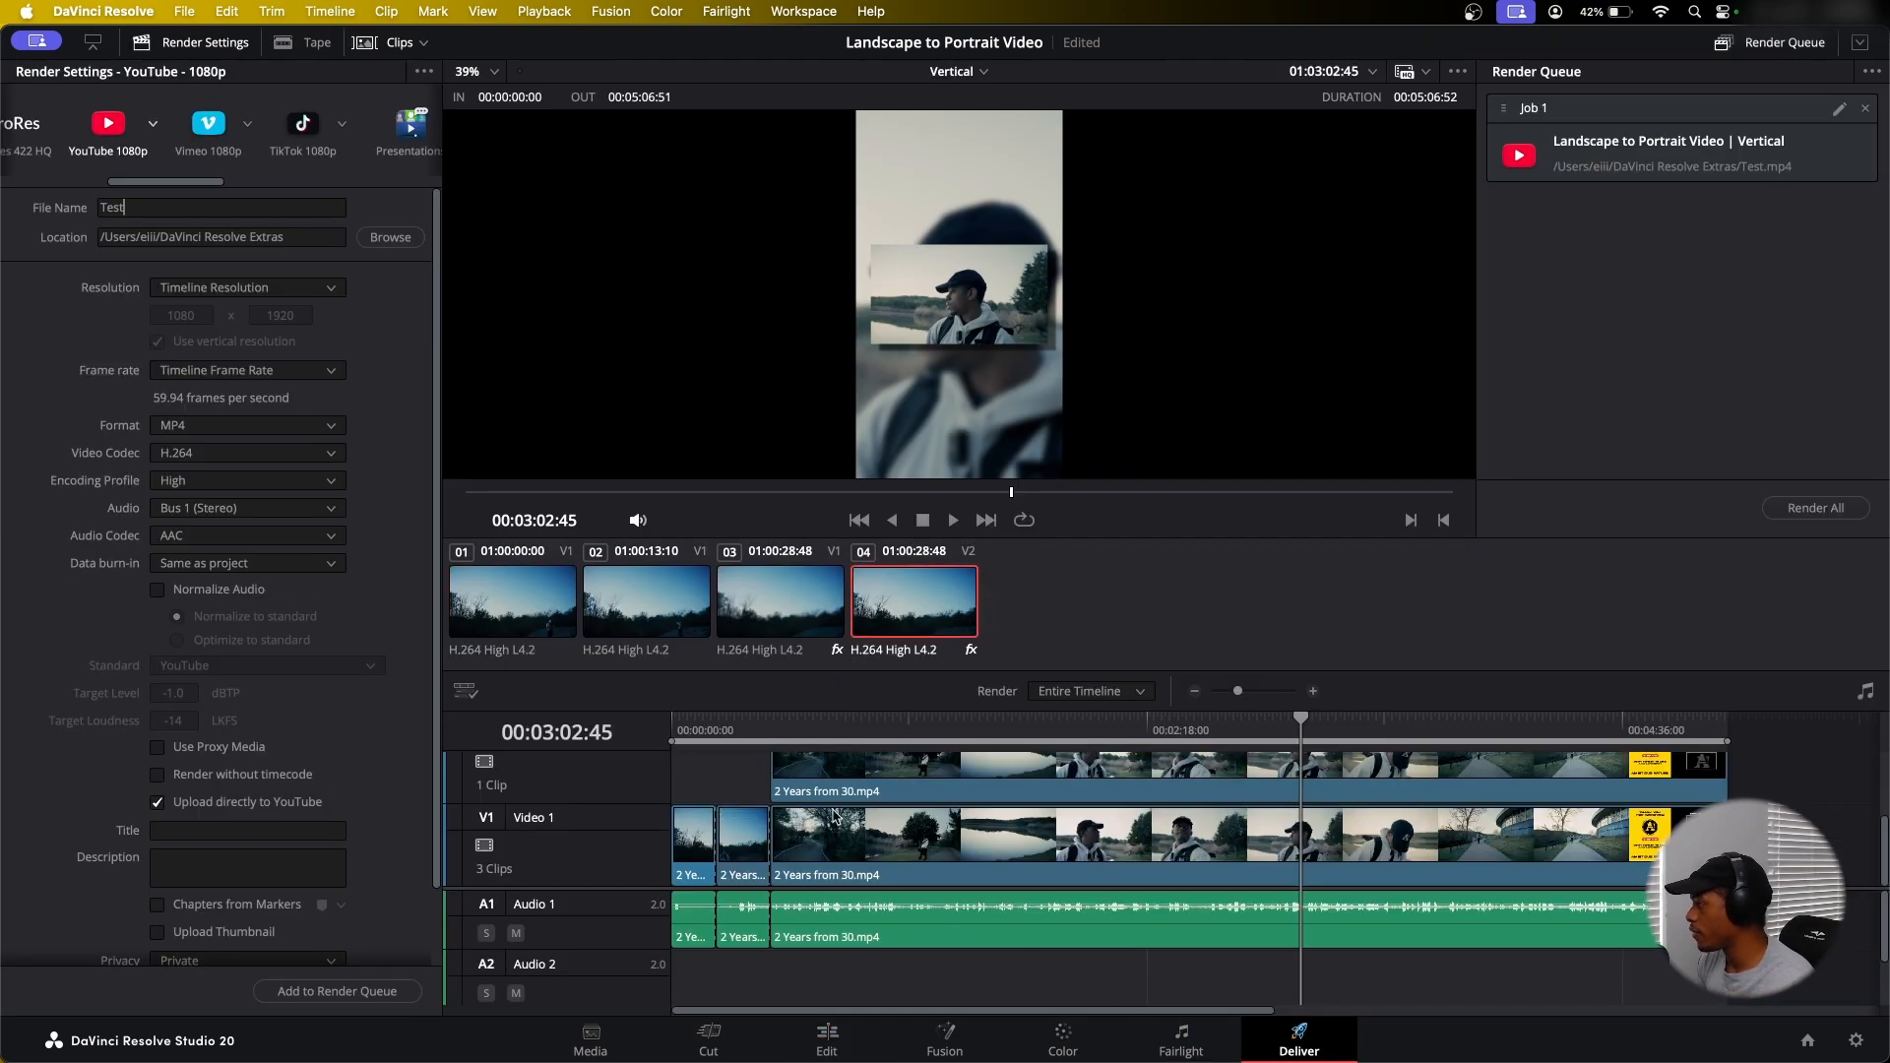
pyautogui.click(809, 1049)
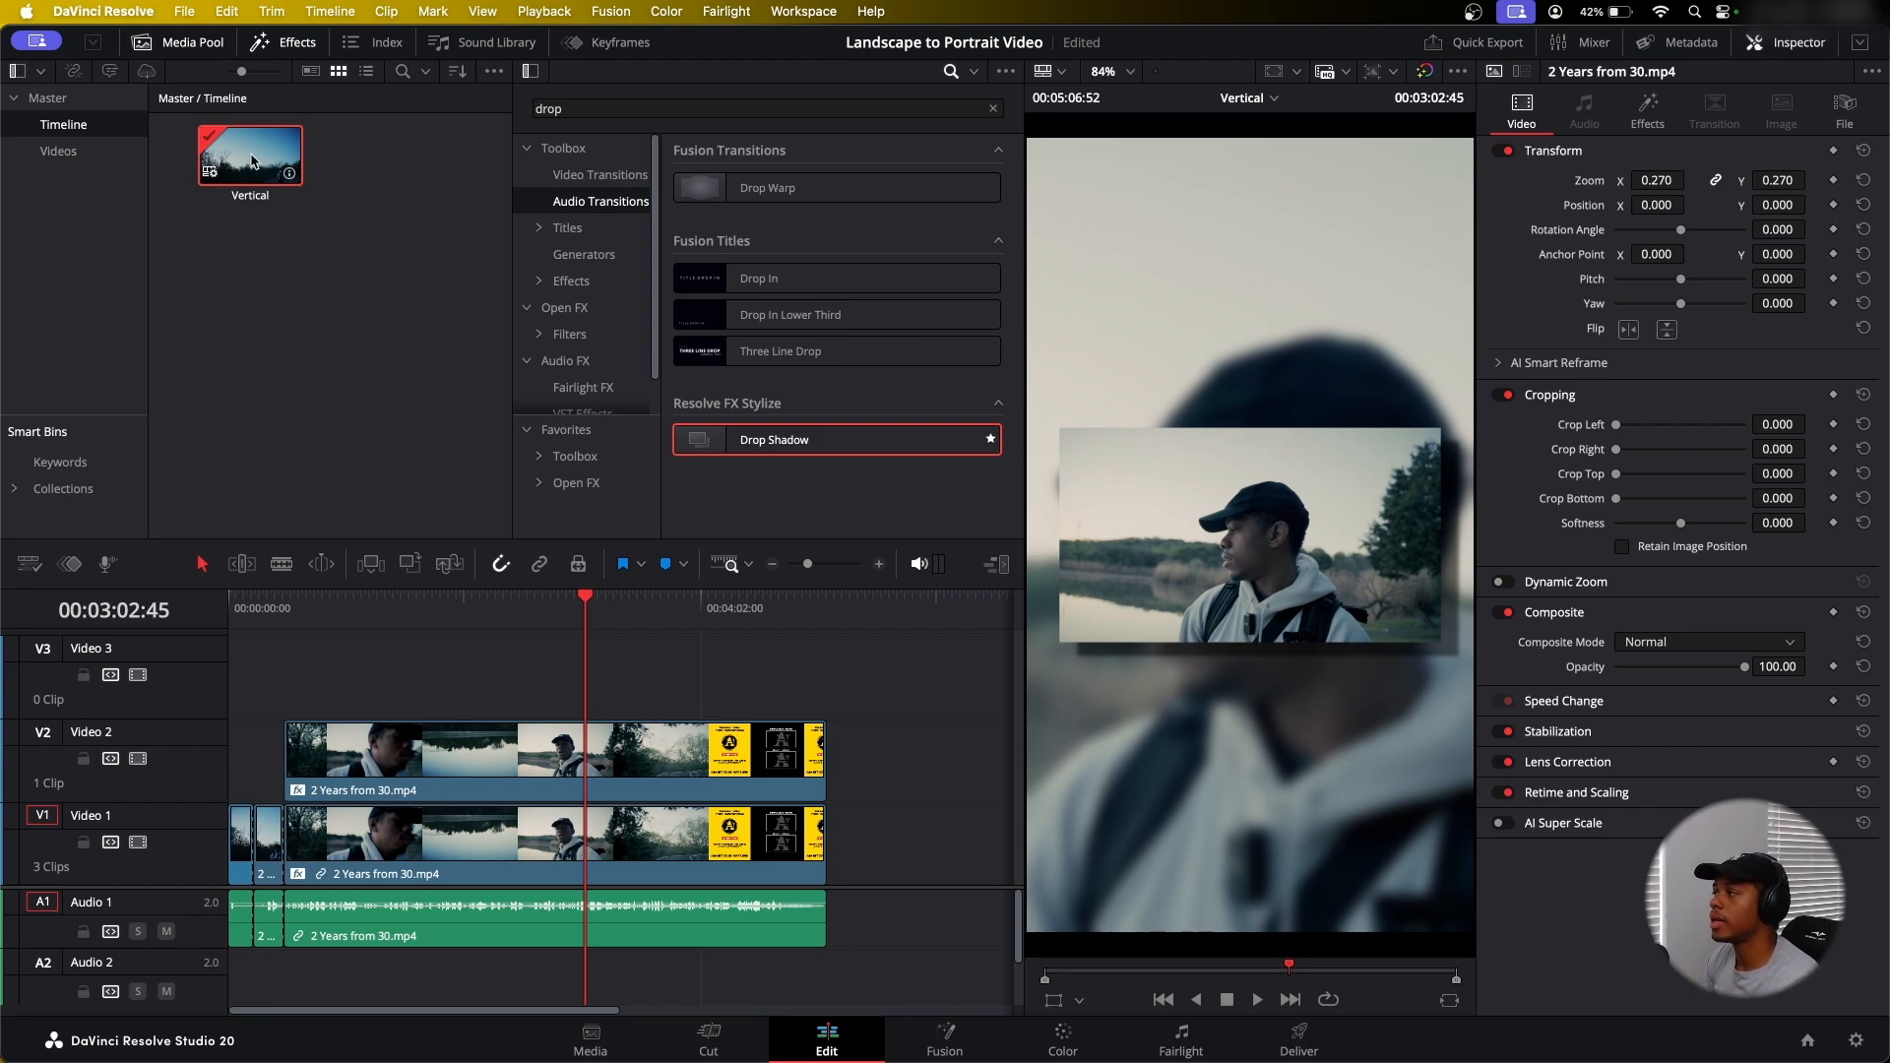
# Rearrange the Edit workspace by hiding Effects and the Inspector, returning the viewer to its shorter layout, and showing the audio Mixer
pyautogui.click(140, 125)
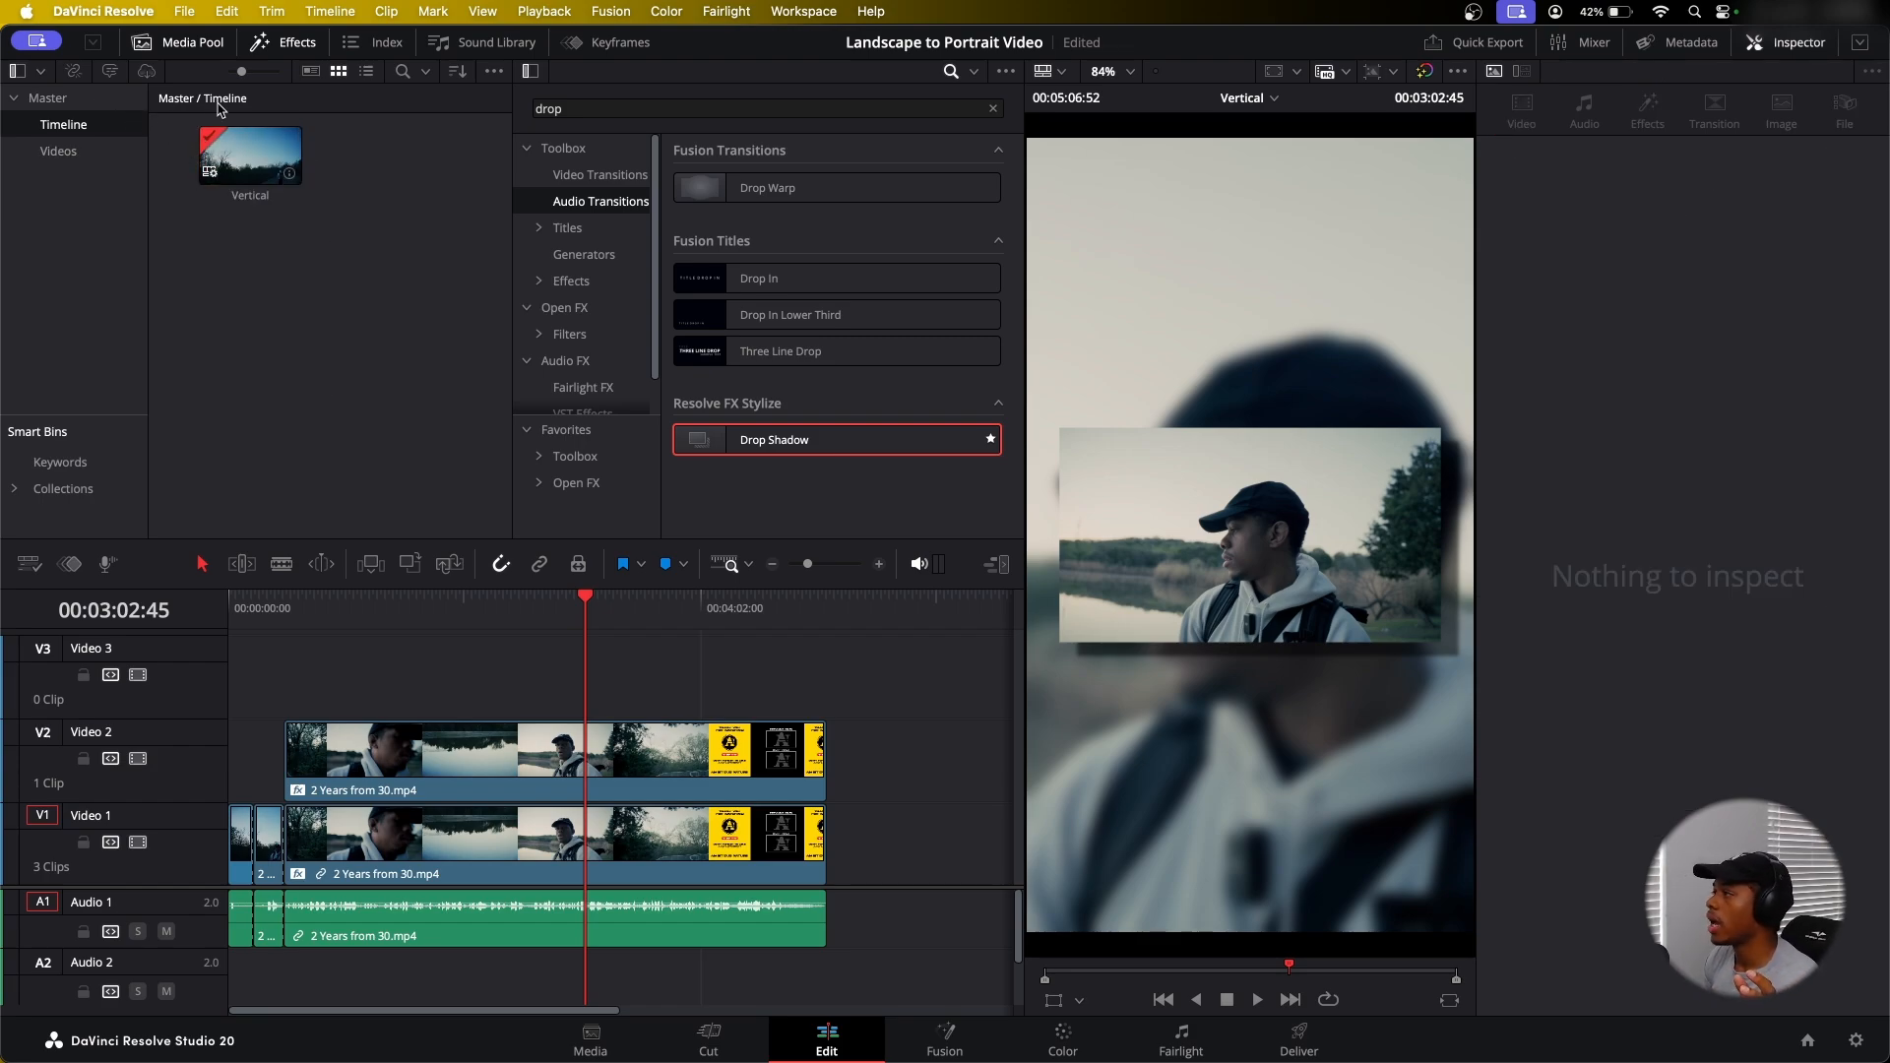
pyautogui.click(281, 44)
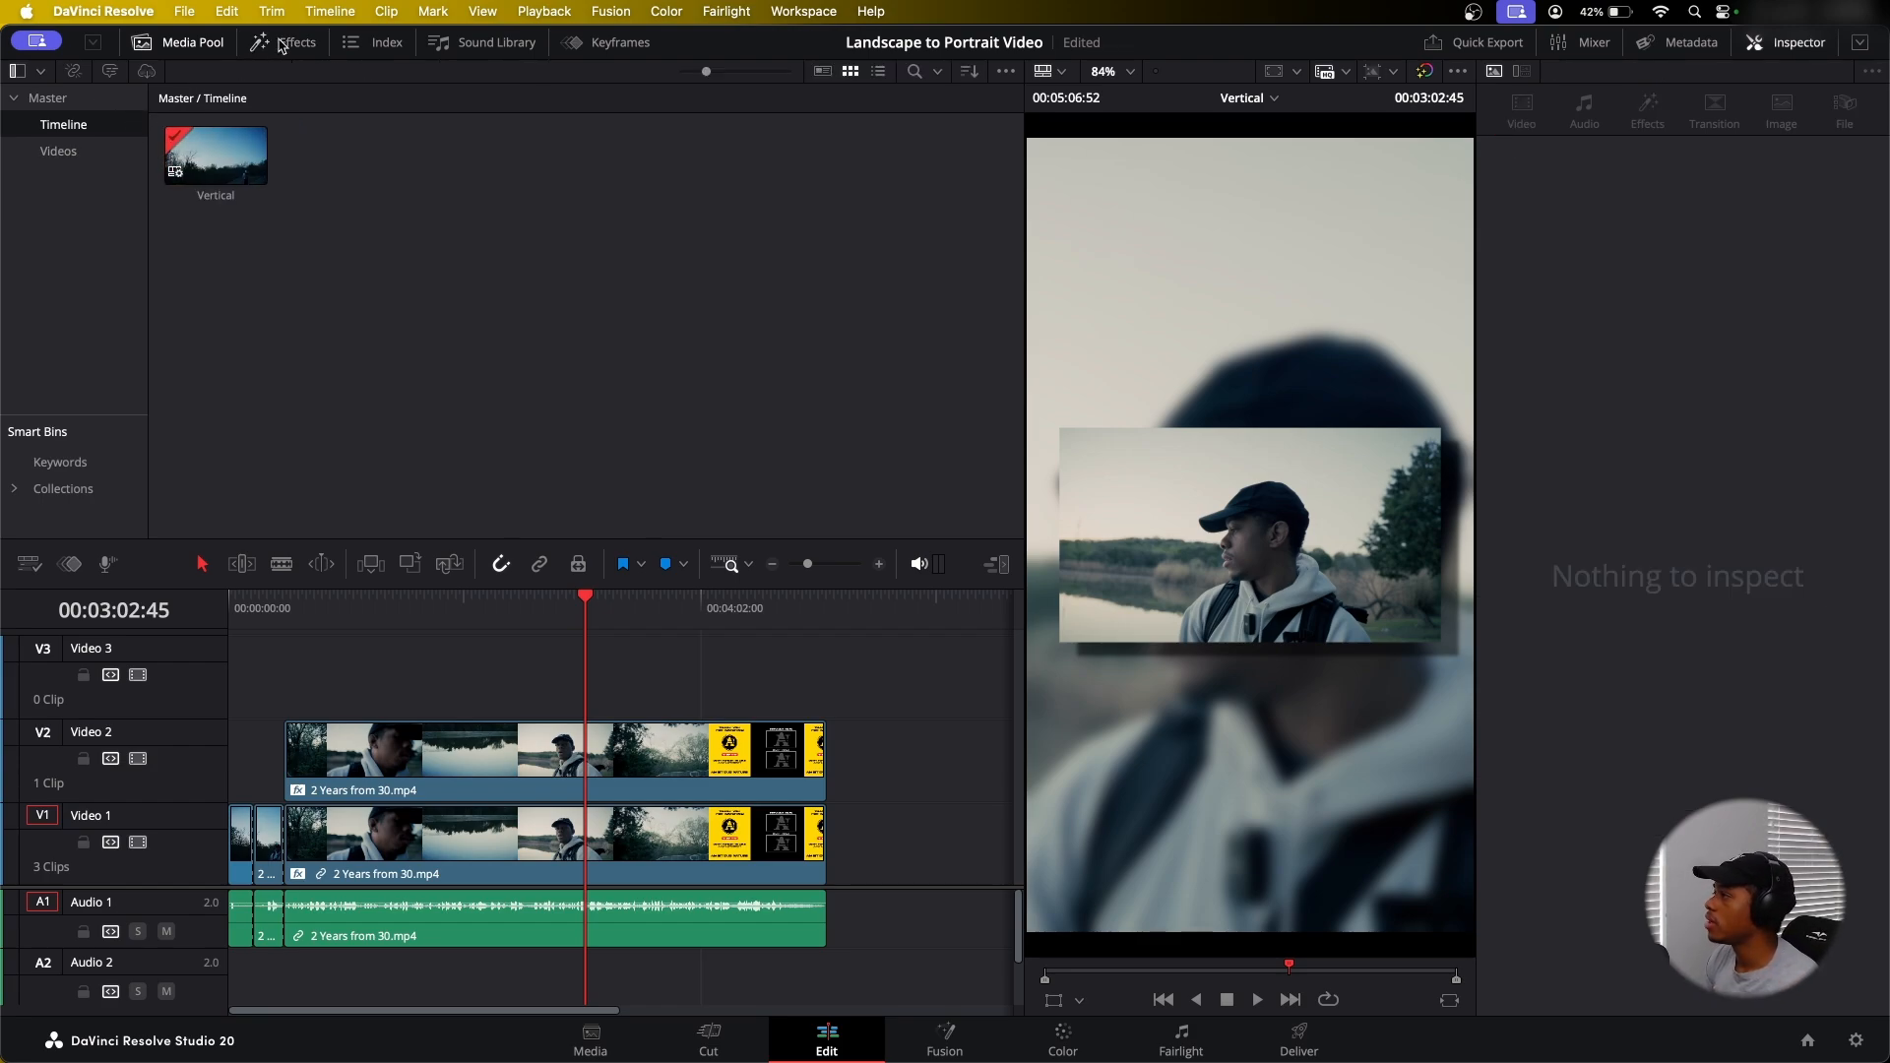
pyautogui.click(1787, 42)
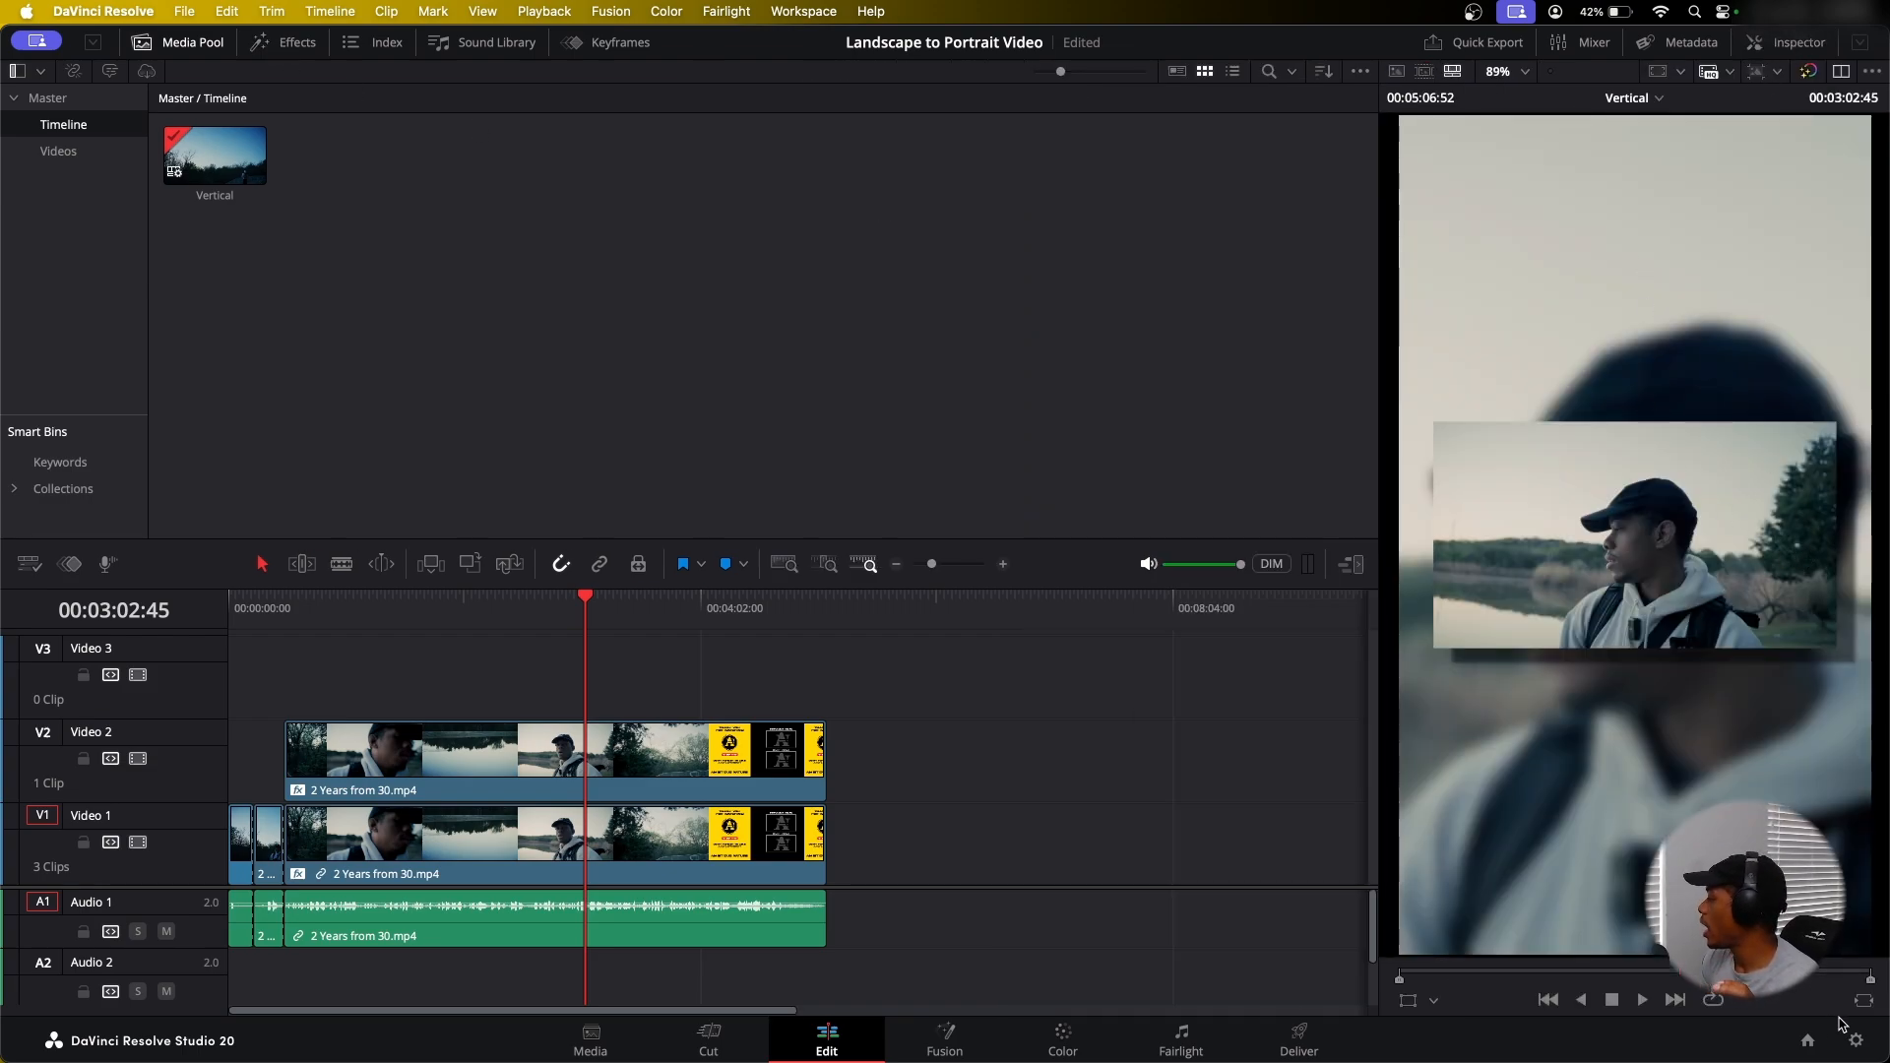
pyautogui.click(1355, 567)
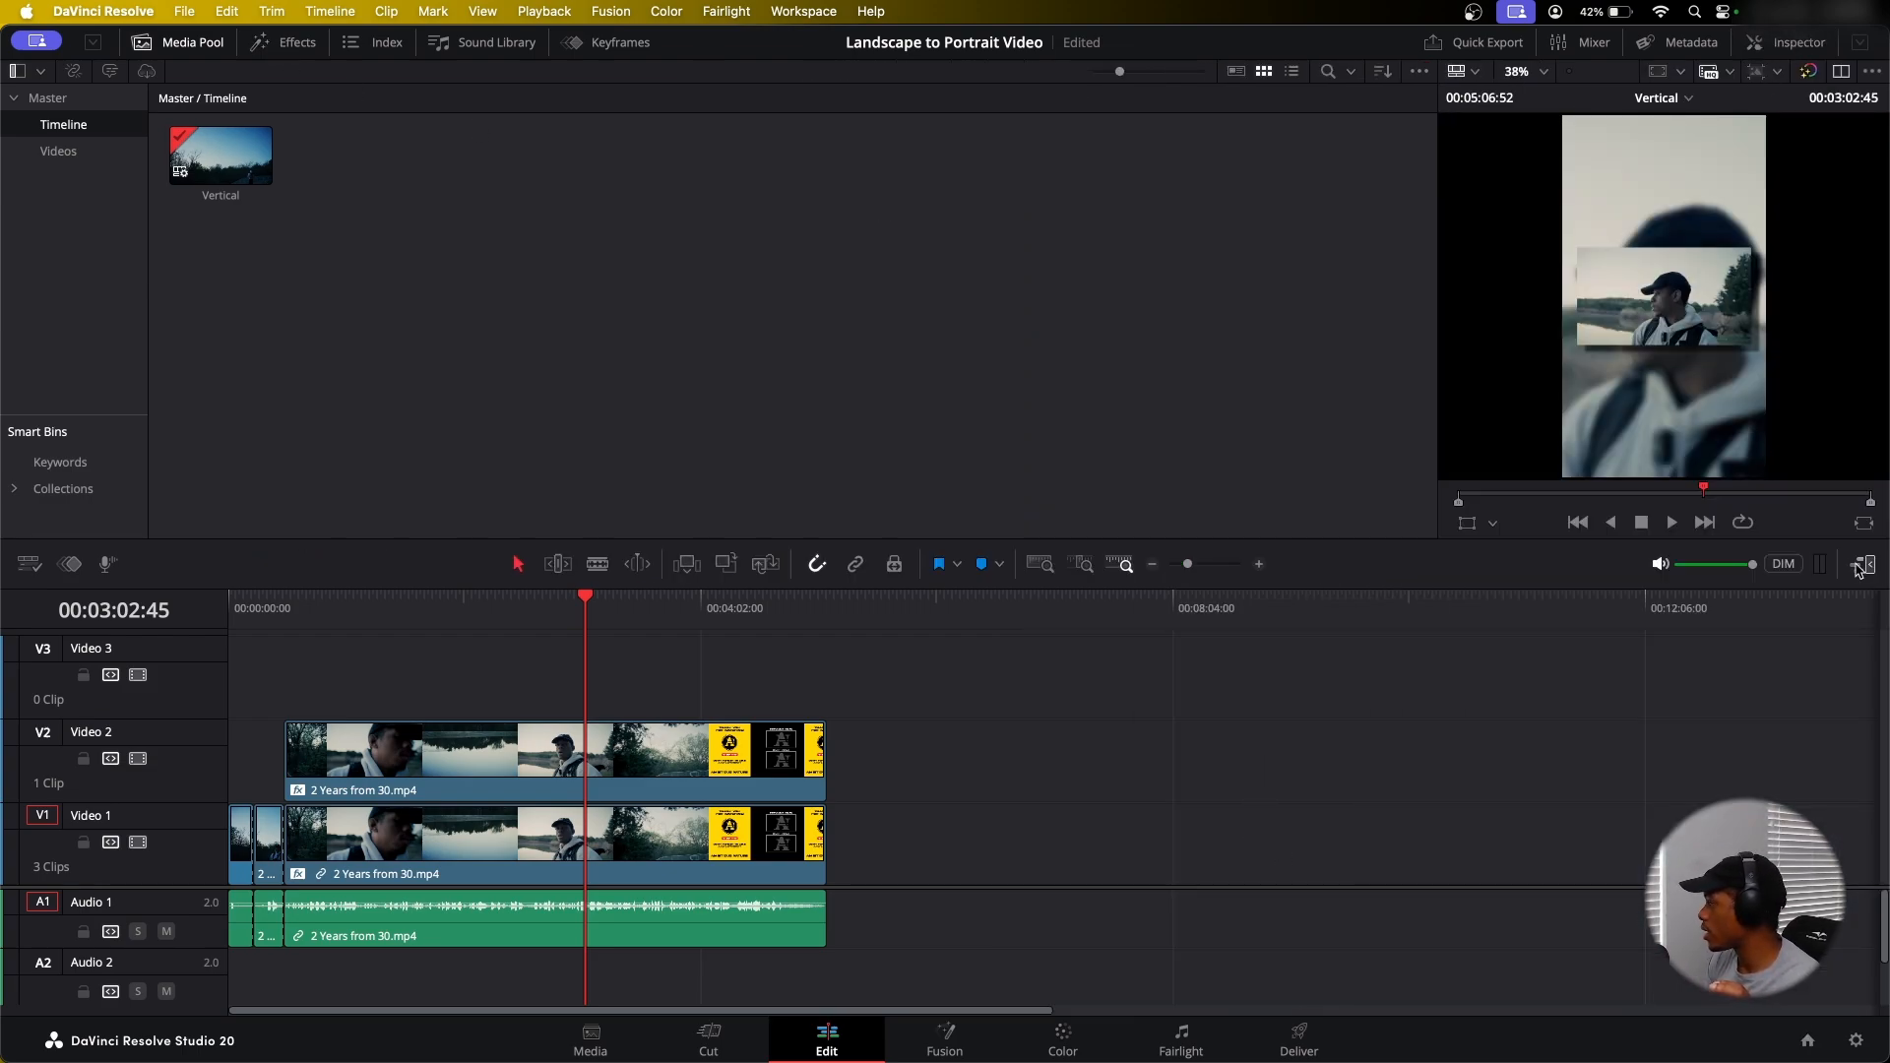
pyautogui.click(1578, 43)
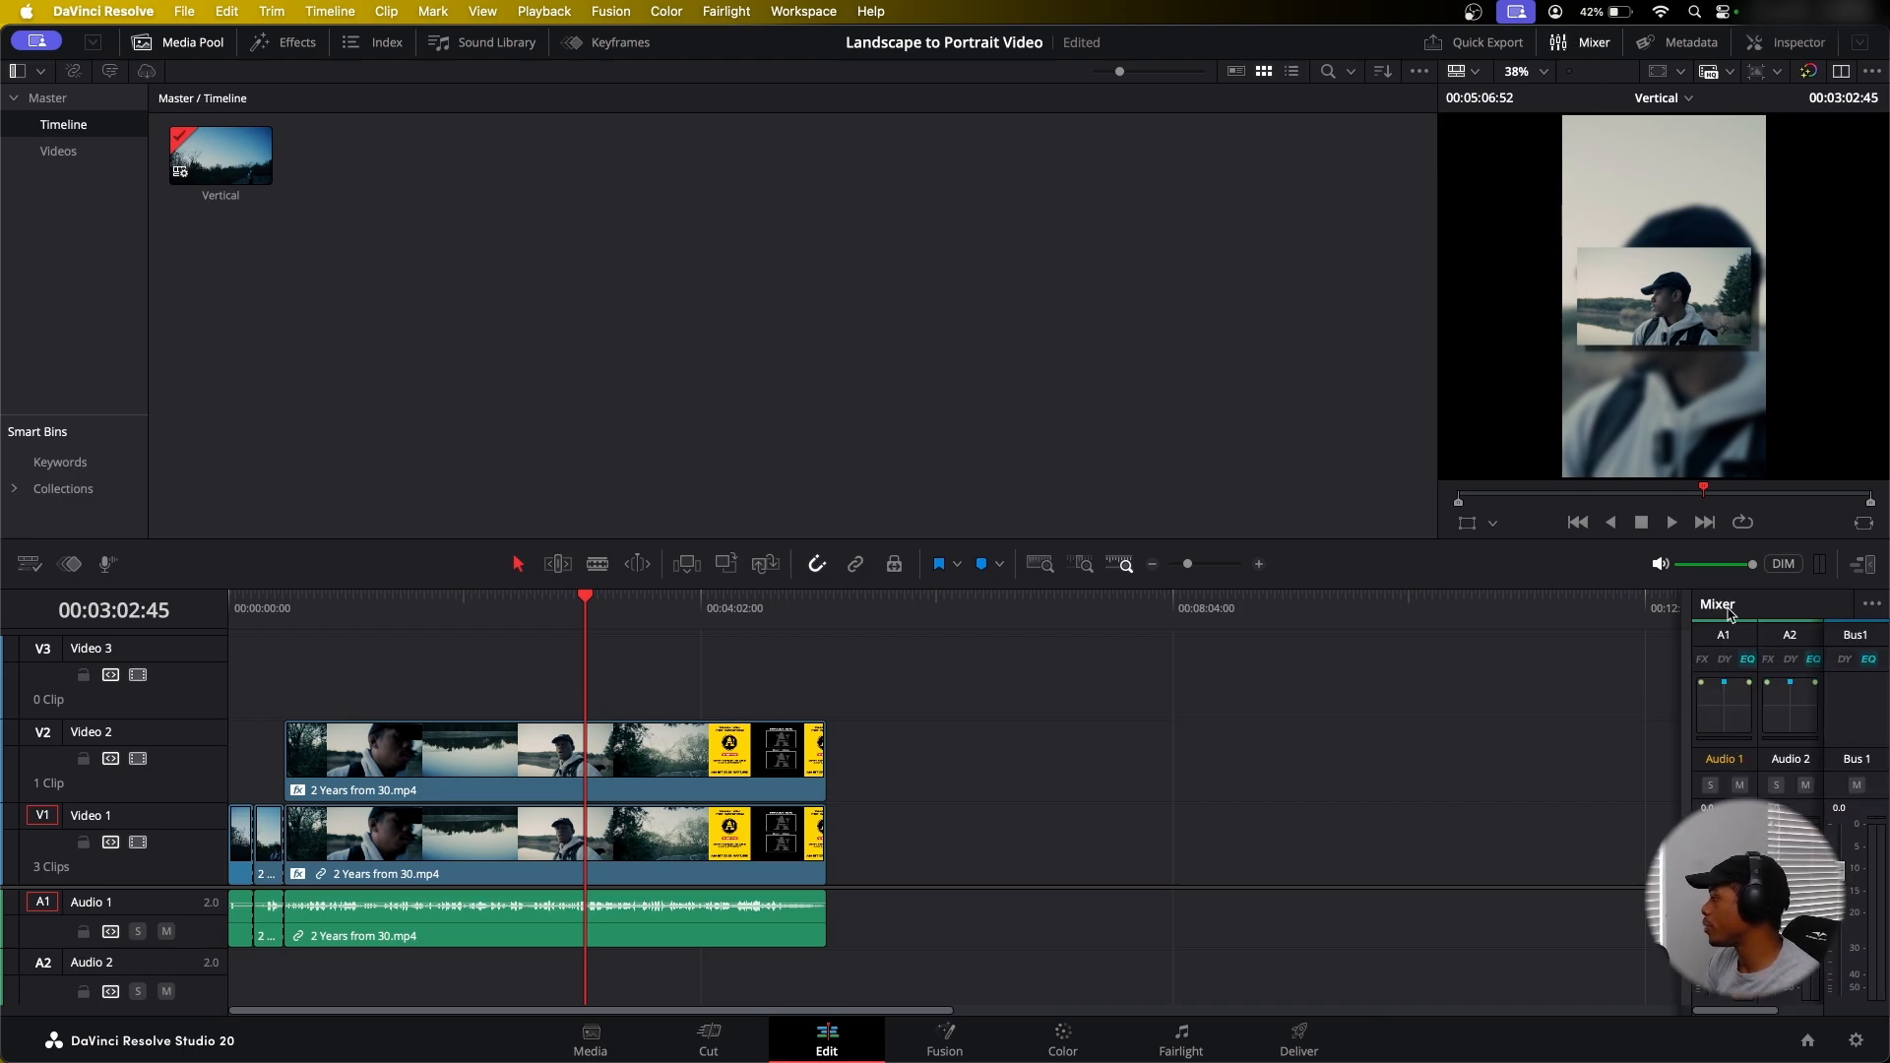